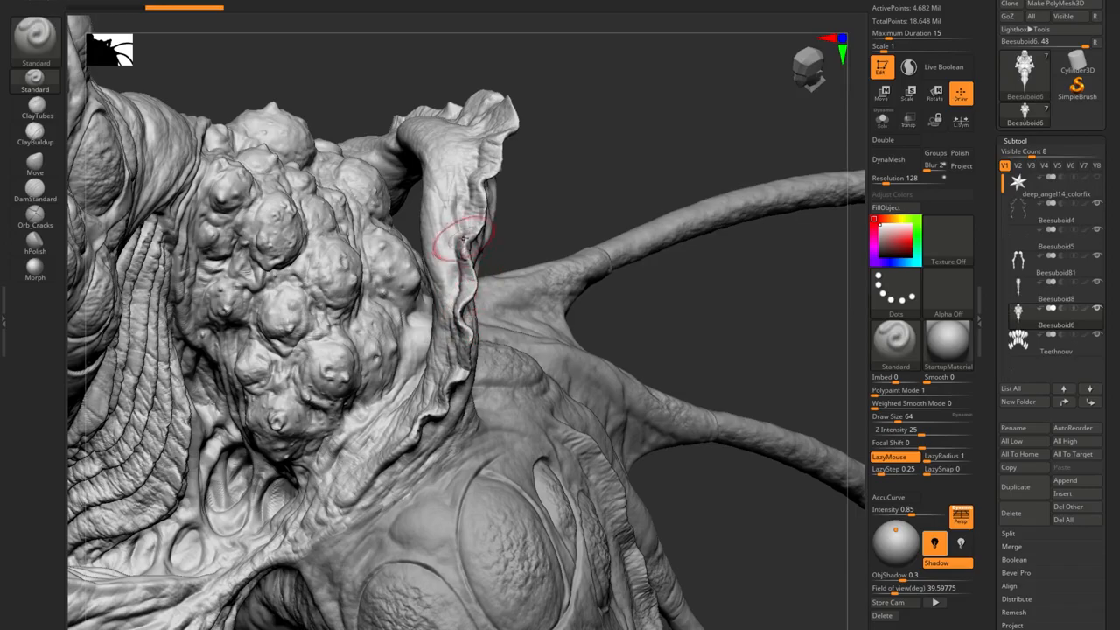
# Step: Examine the sculpted detail on the creature's shoulders, neck, head and torso from several angles
pyautogui.moveTo(398, 219)
pyautogui.mouseDown(button='right')
pyautogui.moveTo(461, 248)
pyautogui.moveTo(396, 196)
pyautogui.mouseUp(button='right')
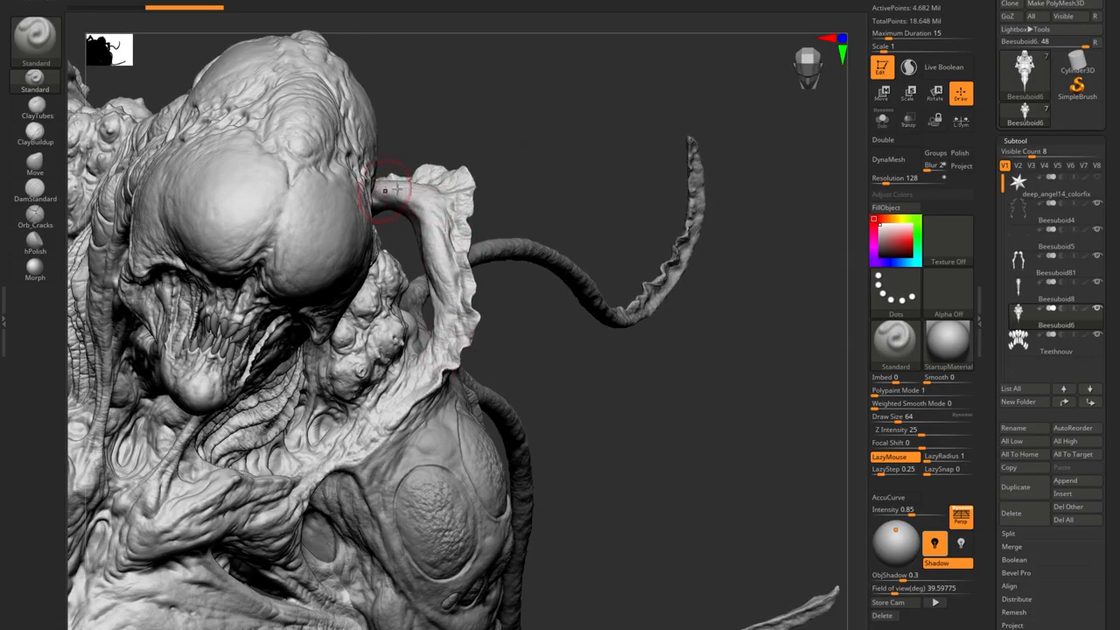
pyautogui.moveTo(464, 332); pyautogui.dragTo(464, 274, button='right')
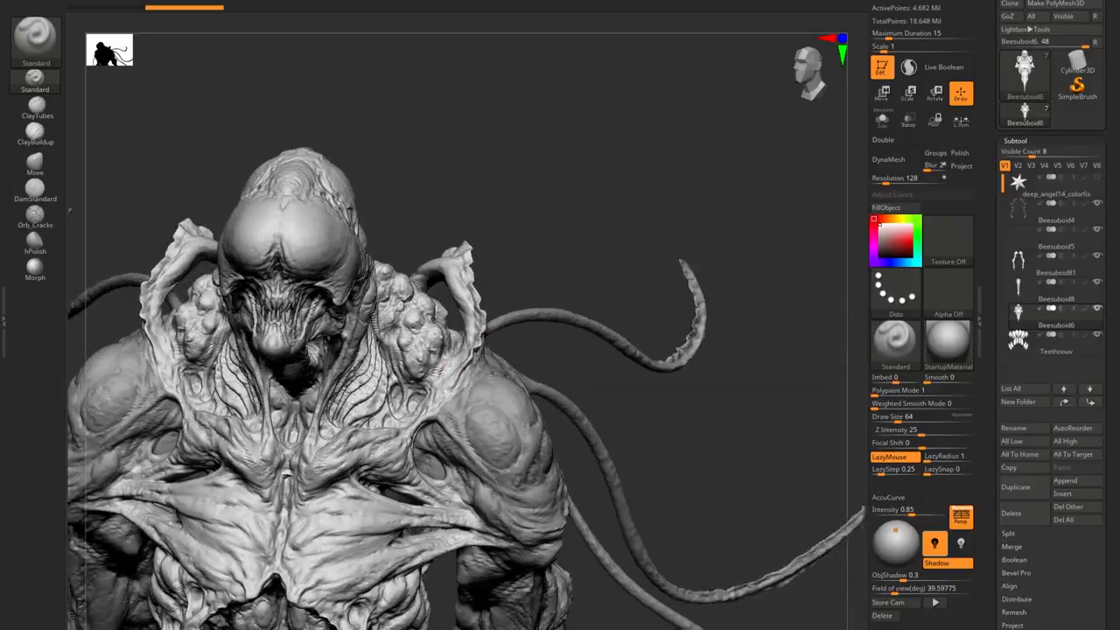
pyautogui.moveTo(461, 391)
pyautogui.keyDown('ctrl'); pyautogui.mouseDown(button='right')
pyautogui.moveTo(461, 352)
pyautogui.moveTo(487, 303)
pyautogui.moveTo(486, 362)
pyautogui.moveTo(475, 324)
pyautogui.moveTo(513, 220)
pyautogui.mouseUp(button='right'); pyautogui.keyUp('ctrl')
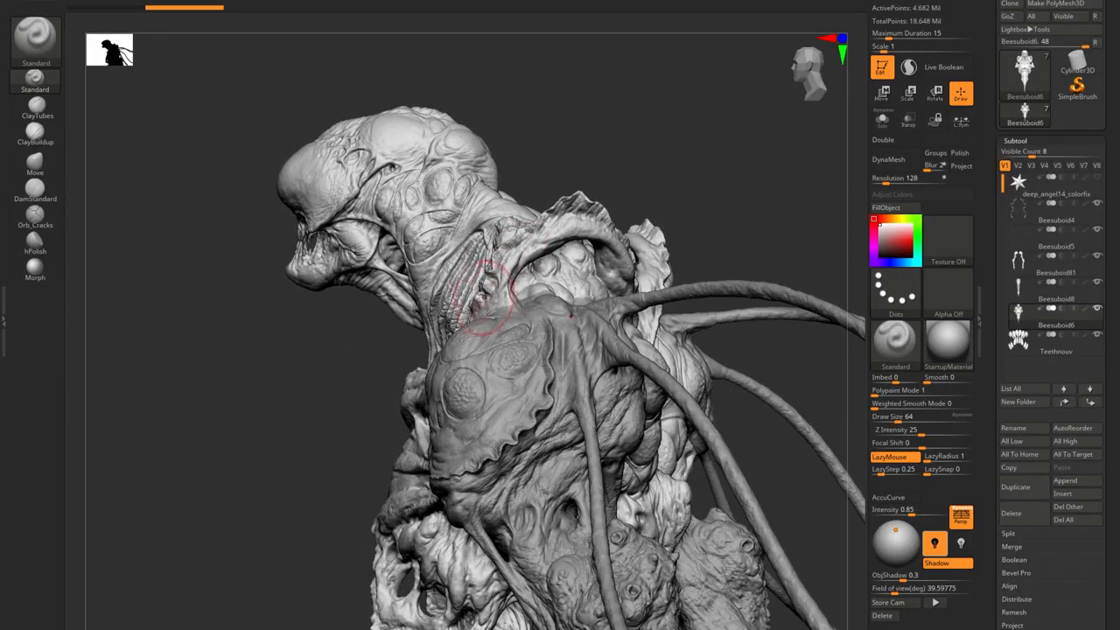
pyautogui.moveTo(496, 260); pyautogui.dragTo(499, 305, button='right')
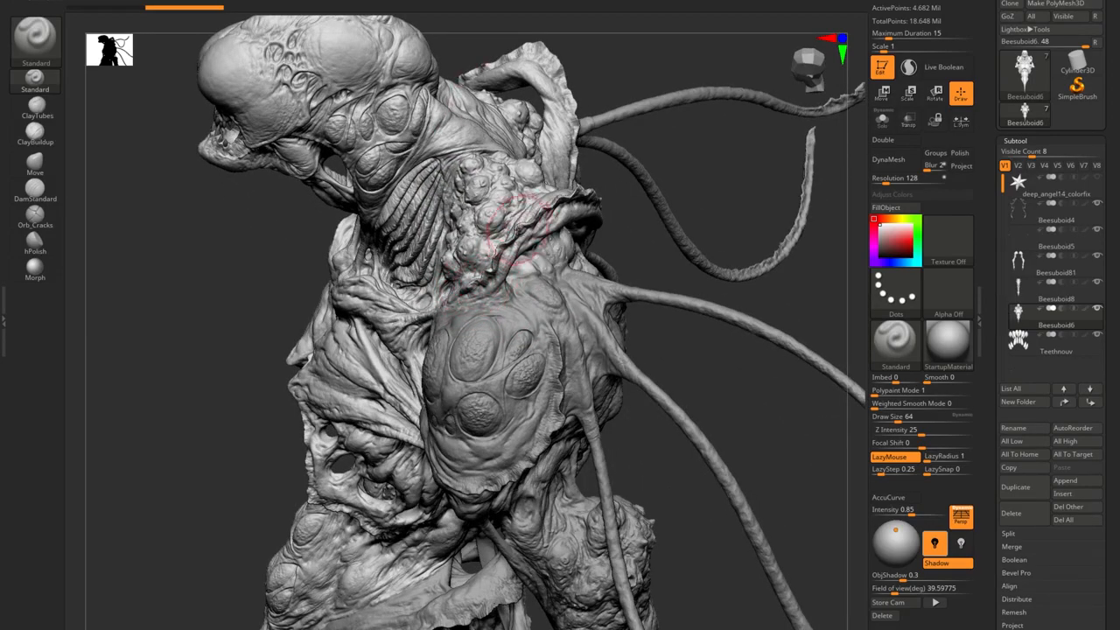
pyautogui.keyDown('ctrl'); pyautogui.moveTo(516, 232); pyautogui.dragTo(405, 347, button='right'); pyautogui.keyUp('ctrl')
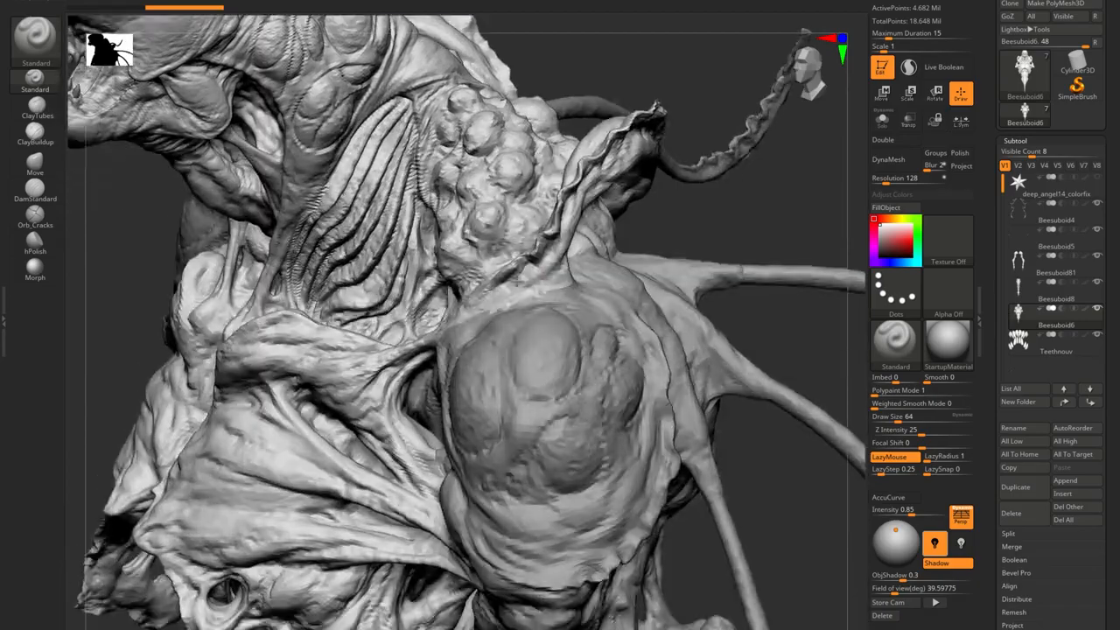
pyautogui.keyDown('ctrl'); pyautogui.moveTo(517, 282); pyautogui.dragTo(494, 359, button='right'); pyautogui.keyUp('ctrl')
pyautogui.moveTo(429, 346)
pyautogui.mouseDown(button='right')
pyautogui.moveTo(500, 314)
pyautogui.moveTo(394, 337)
pyautogui.moveTo(409, 352)
pyautogui.moveTo(459, 348)
pyautogui.moveTo(428, 341)
pyautogui.mouseUp(button='right')
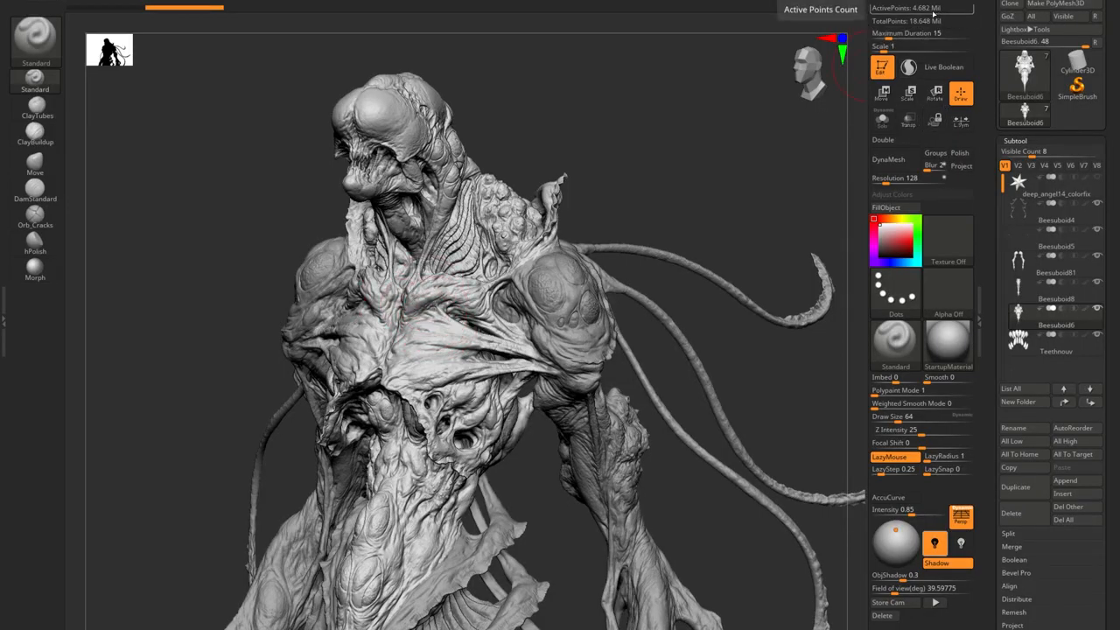
pyautogui.click(882, 120)
pyautogui.moveTo(655, 293); pyautogui.dragTo(217, 365)
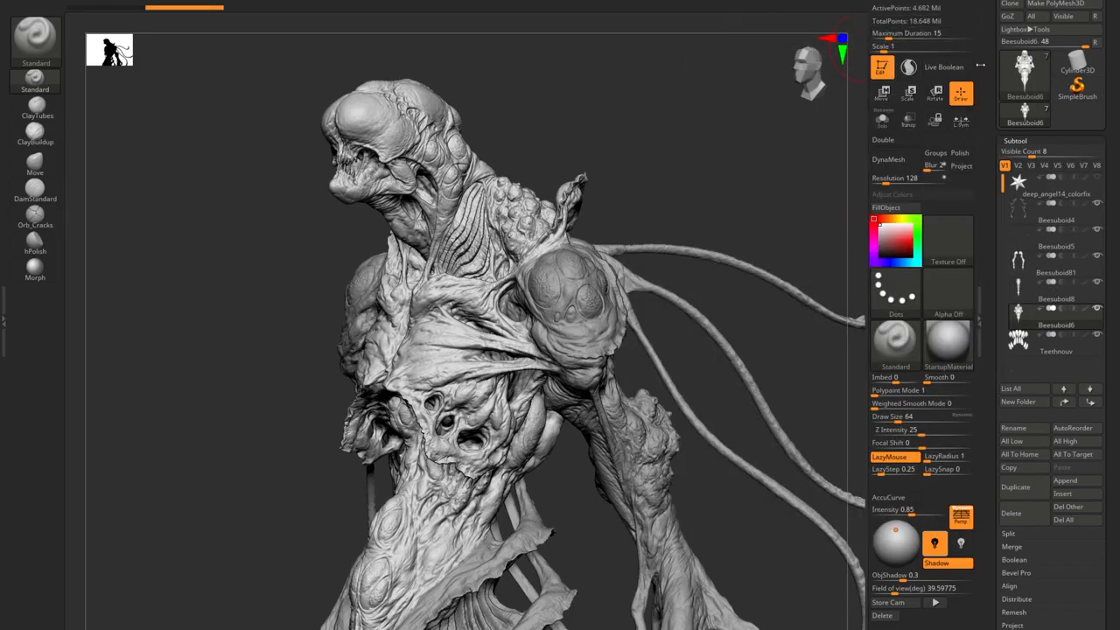
# Step: Check the point counts of the Beesuboid8, Beesuboid81, Beesuboid4 and Teethnouv subtools by making each one active
pyautogui.moveTo(1056, 300)
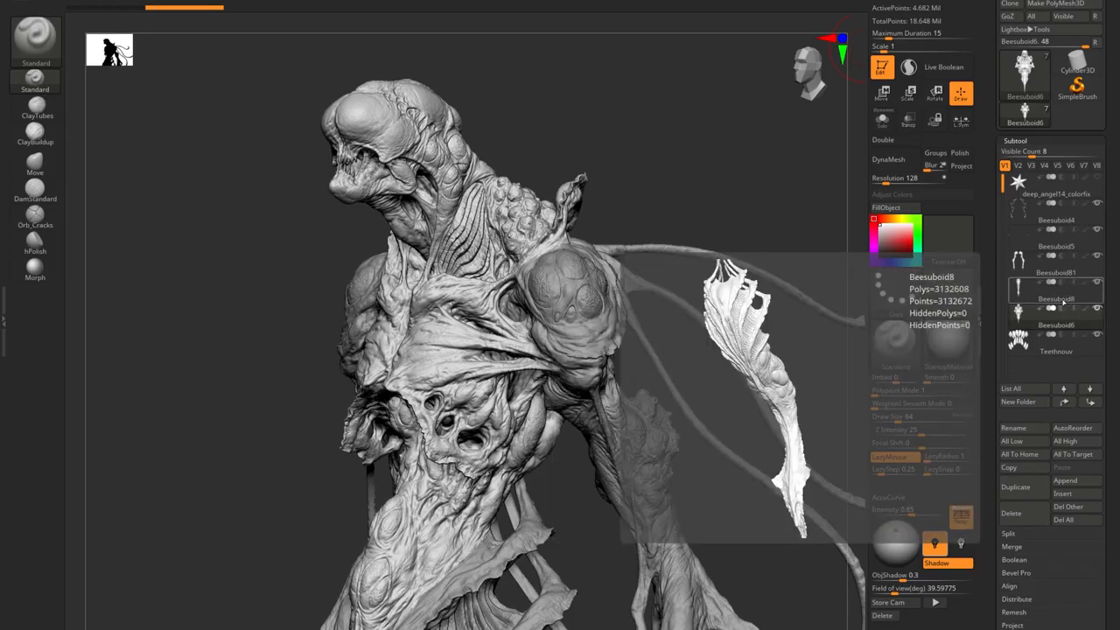
pyautogui.click(1064, 304)
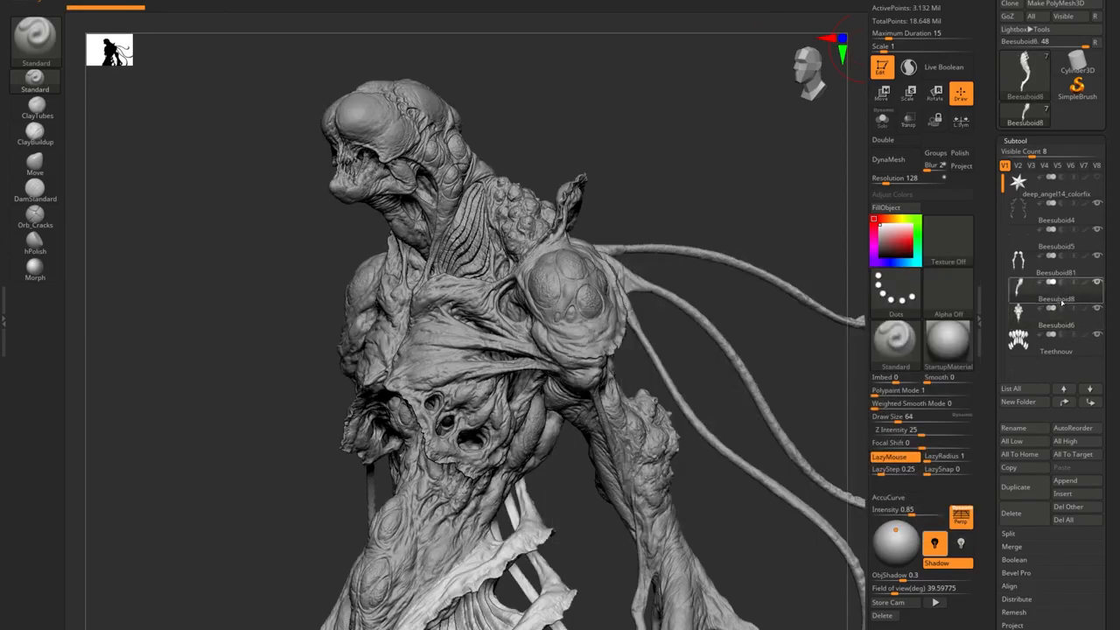
pyautogui.moveTo(684, 158)
pyautogui.keyDown('shift'); pyautogui.mouseDown()
pyautogui.moveTo(689, 183)
pyautogui.moveTo(674, 150)
pyautogui.mouseUp(); pyautogui.keyUp('shift')
pyautogui.keyDown('alt'); pyautogui.moveTo(679, 276); pyautogui.dragTo(651, 218); pyautogui.keyUp('alt')
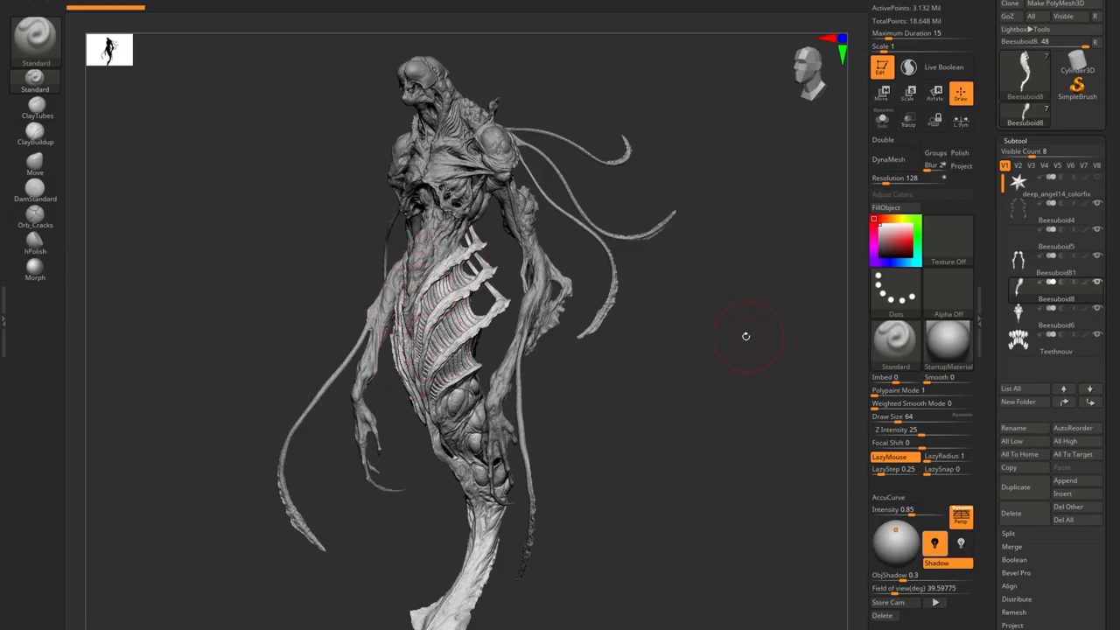
pyautogui.moveTo(715, 374); pyautogui.dragTo(714, 425)
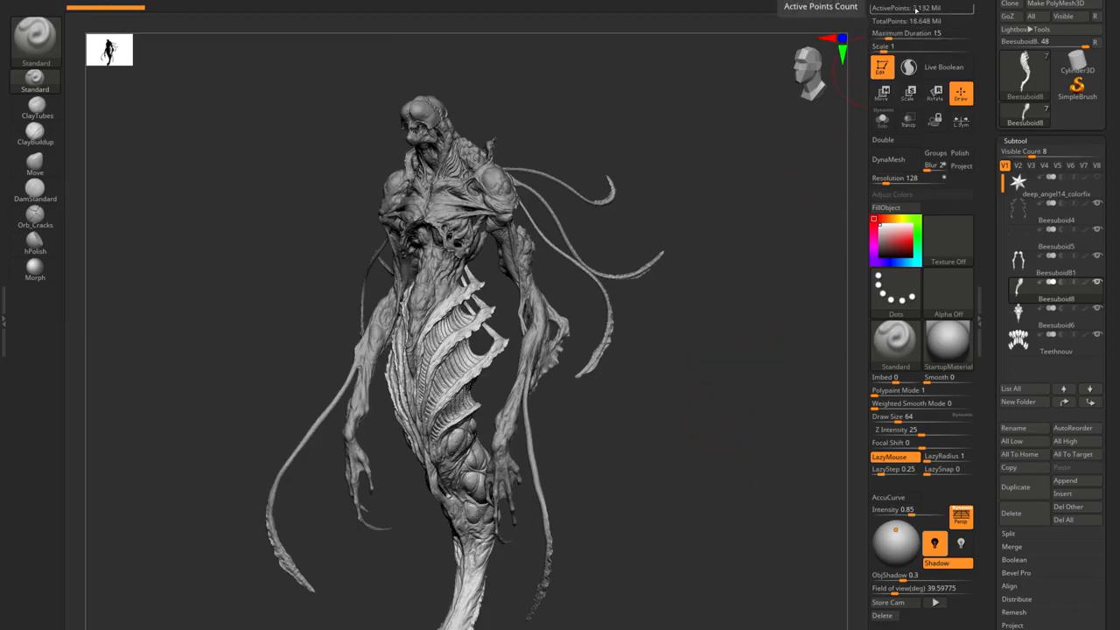
pyautogui.moveTo(1050, 278)
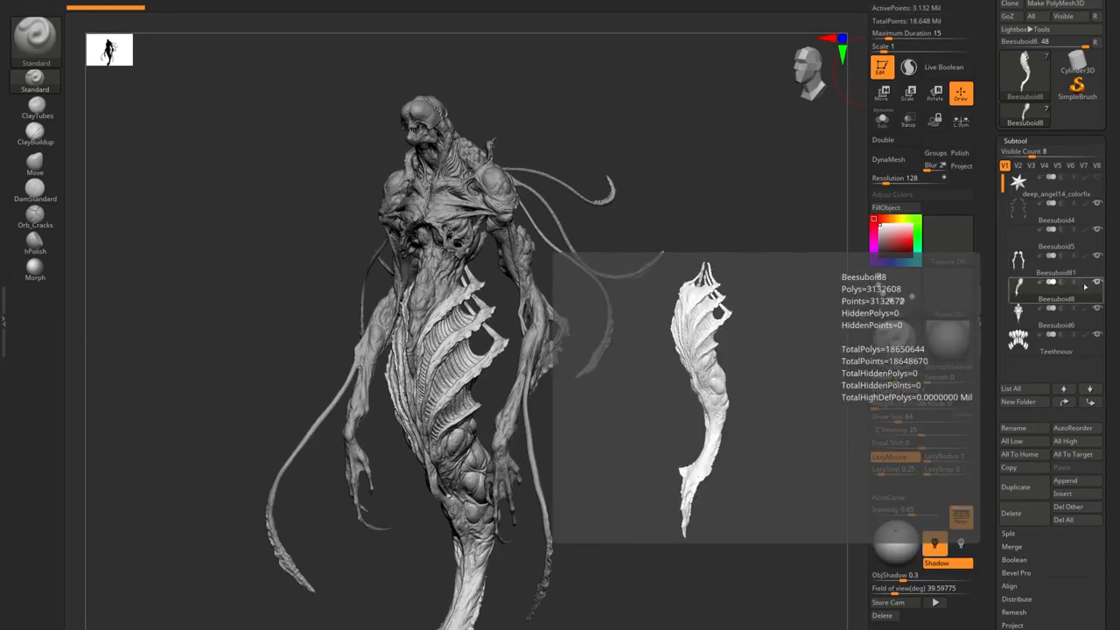
pyautogui.click(1034, 264)
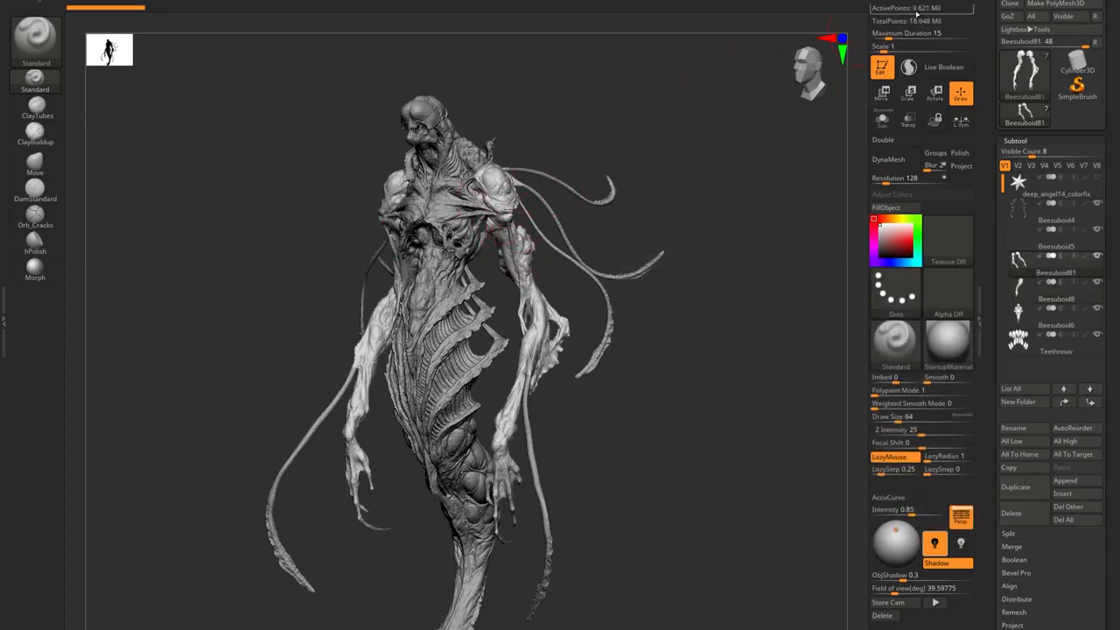
pyautogui.moveTo(730, 136)
pyautogui.mouseDown()
pyautogui.moveTo(748, 138)
pyautogui.moveTo(758, 169)
pyautogui.moveTo(755, 138)
pyautogui.moveTo(741, 172)
pyautogui.moveTo(741, 154)
pyautogui.mouseUp()
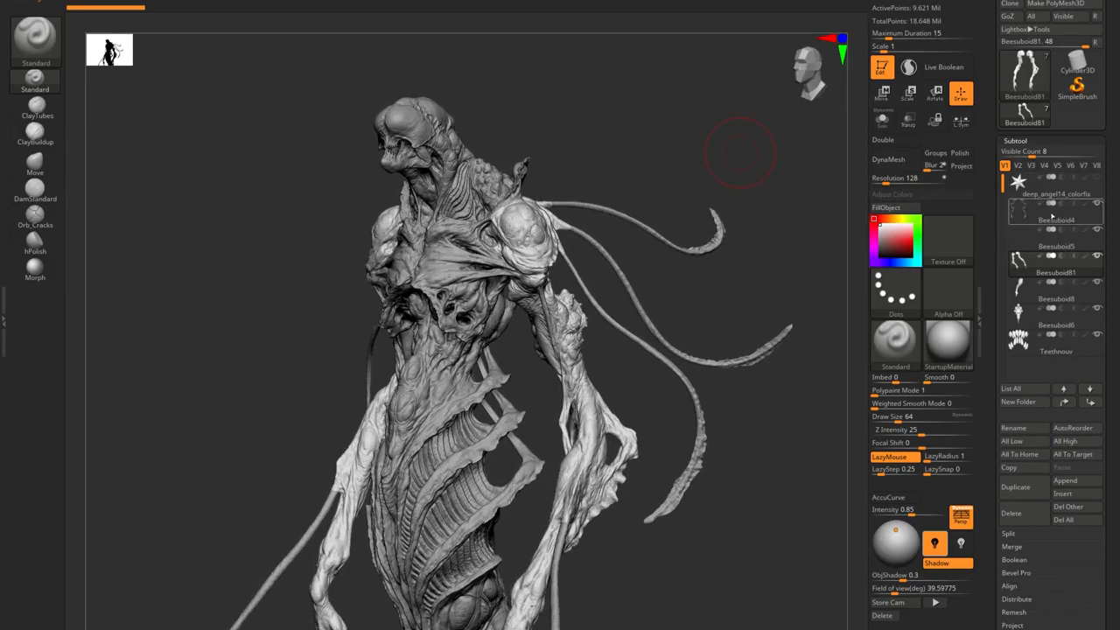
pyautogui.click(1052, 217)
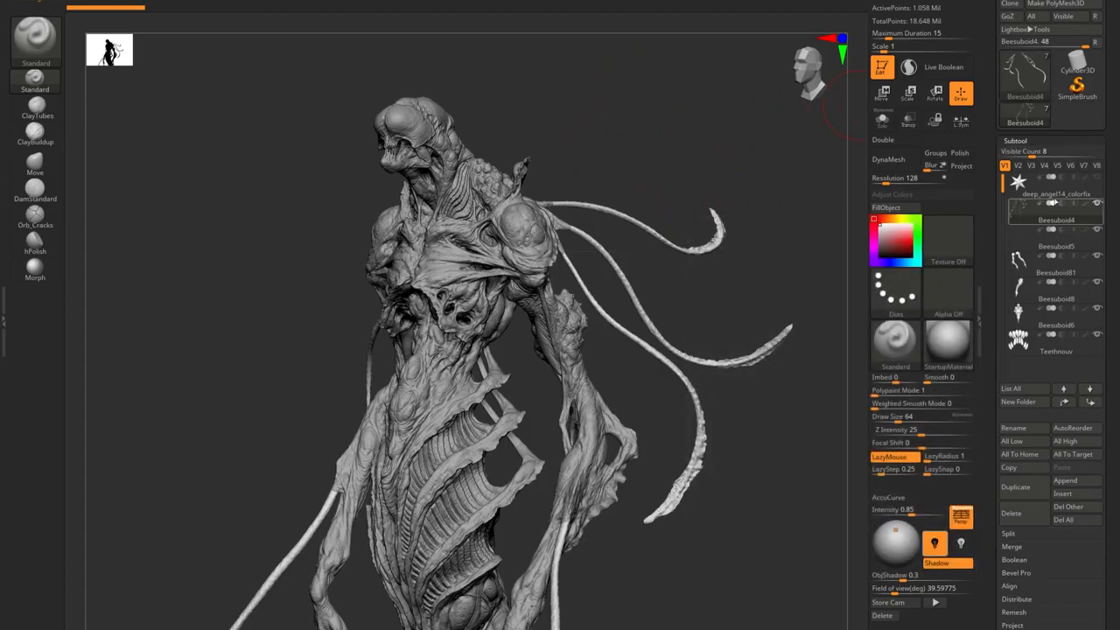
pyautogui.click(1055, 351)
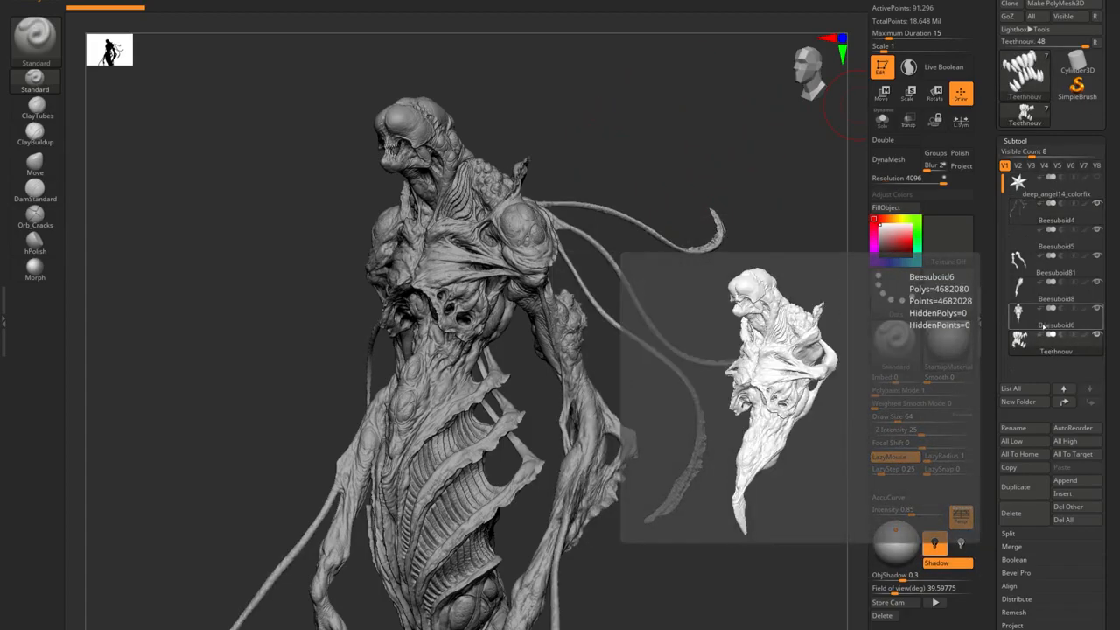
pyautogui.keyDown('alt'); pyautogui.moveTo(665, 141); pyautogui.dragTo(660, 130); pyautogui.keyUp('alt')
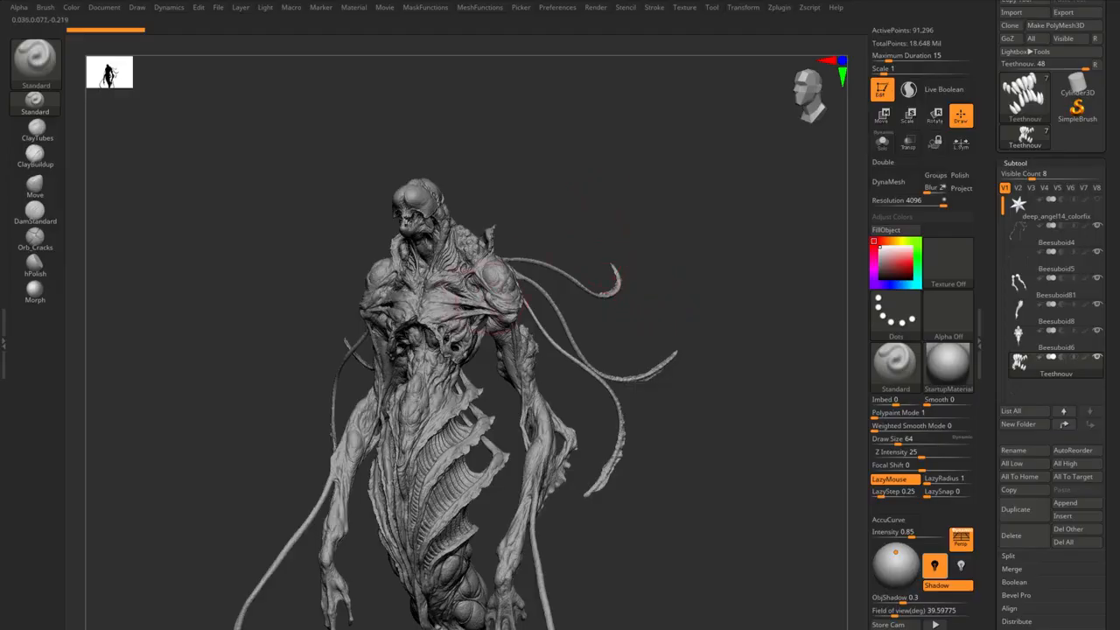
# Step: Make the Beesuboid6 torso subtool active and pre-process all visible subtools with Decimation Master
pyautogui.moveTo(487, 298)
pyautogui.keyDown('alt'); pyautogui.mouseDown(button='right')
pyautogui.moveTo(531, 322)
pyautogui.moveTo(562, 378)
pyautogui.moveTo(483, 342)
pyautogui.mouseUp(button='right'); pyautogui.keyUp('alt')
pyautogui.keyDown('alt'); pyautogui.click(516, 413); pyautogui.keyUp('alt')
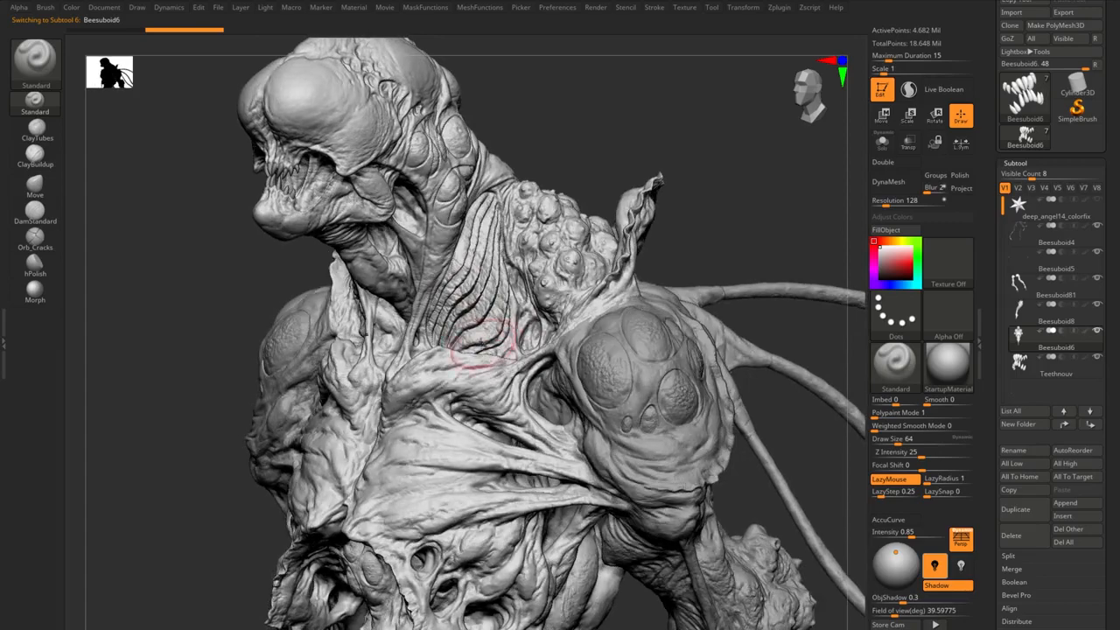
pyautogui.click(771, 16)
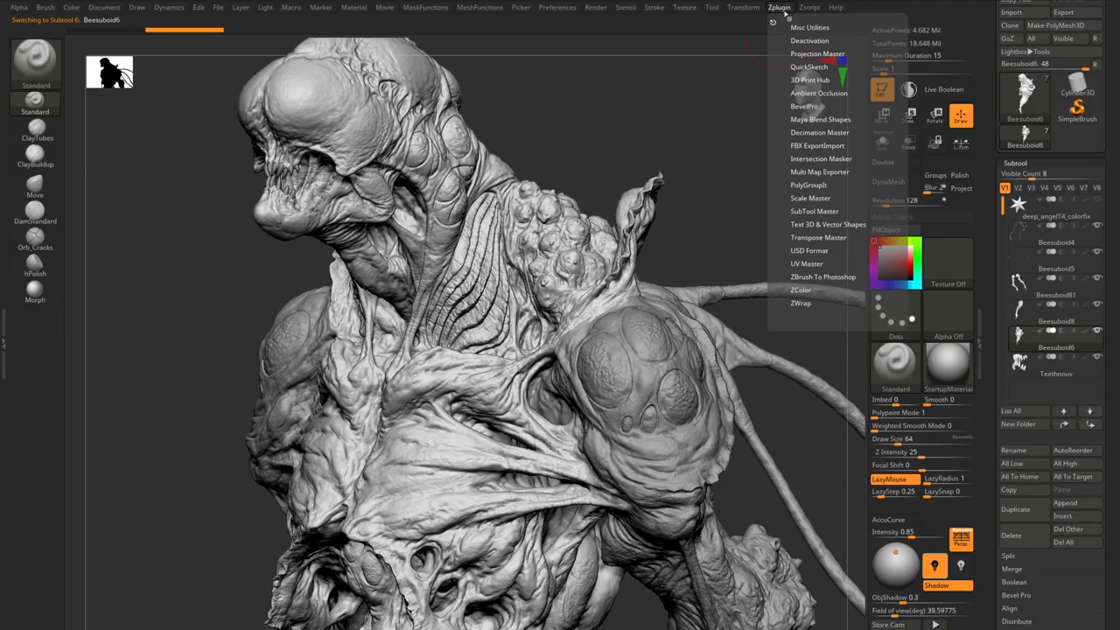
pyautogui.click(803, 132)
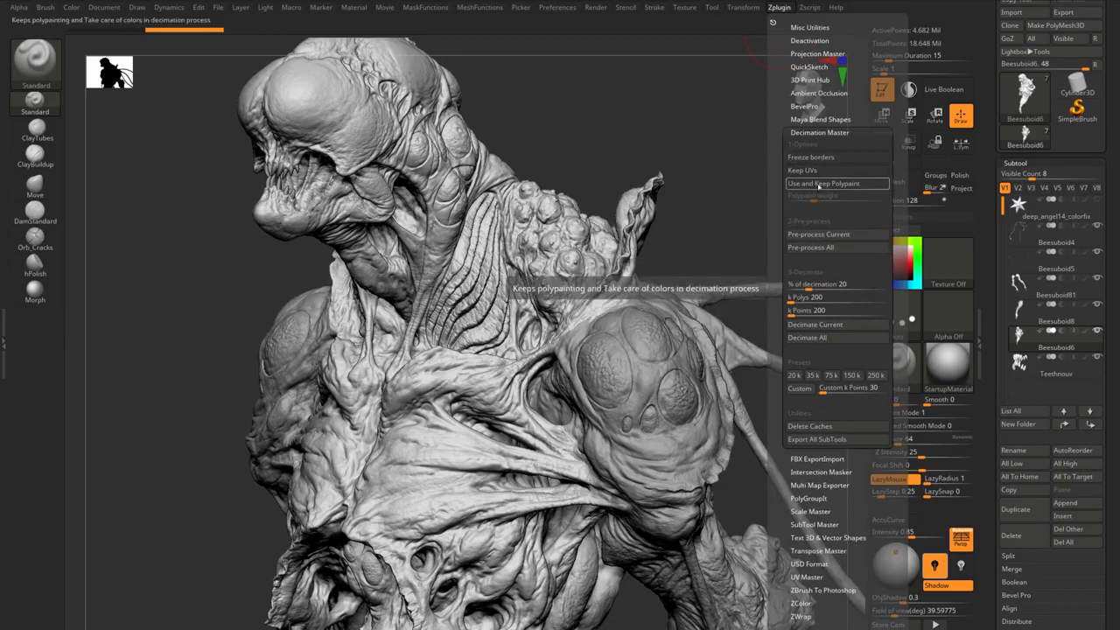
pyautogui.click(818, 171)
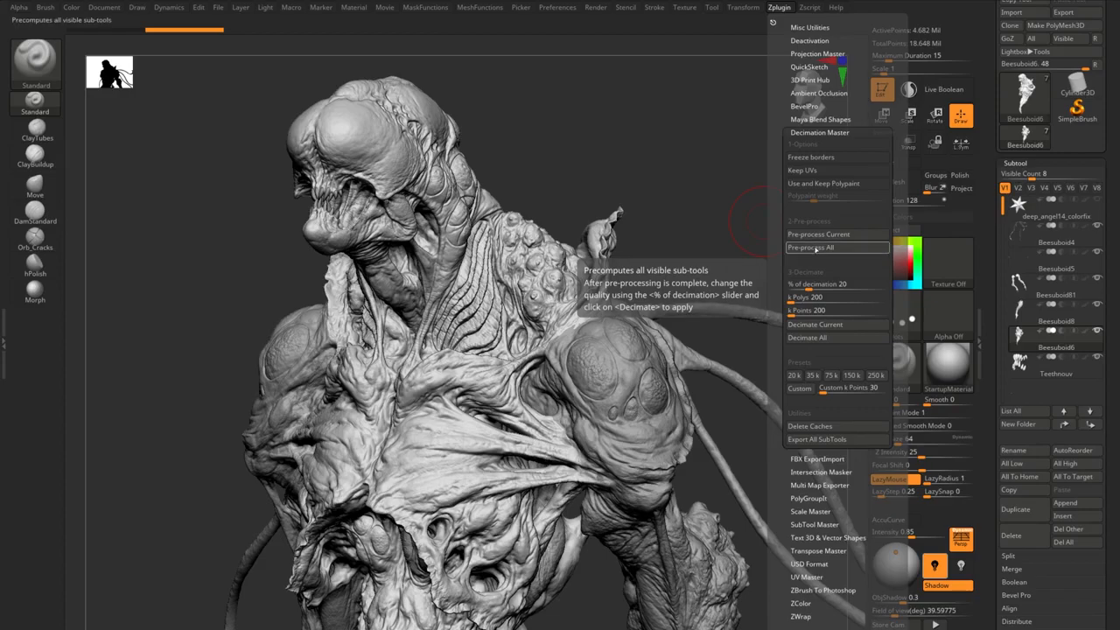
pyautogui.click(806, 248)
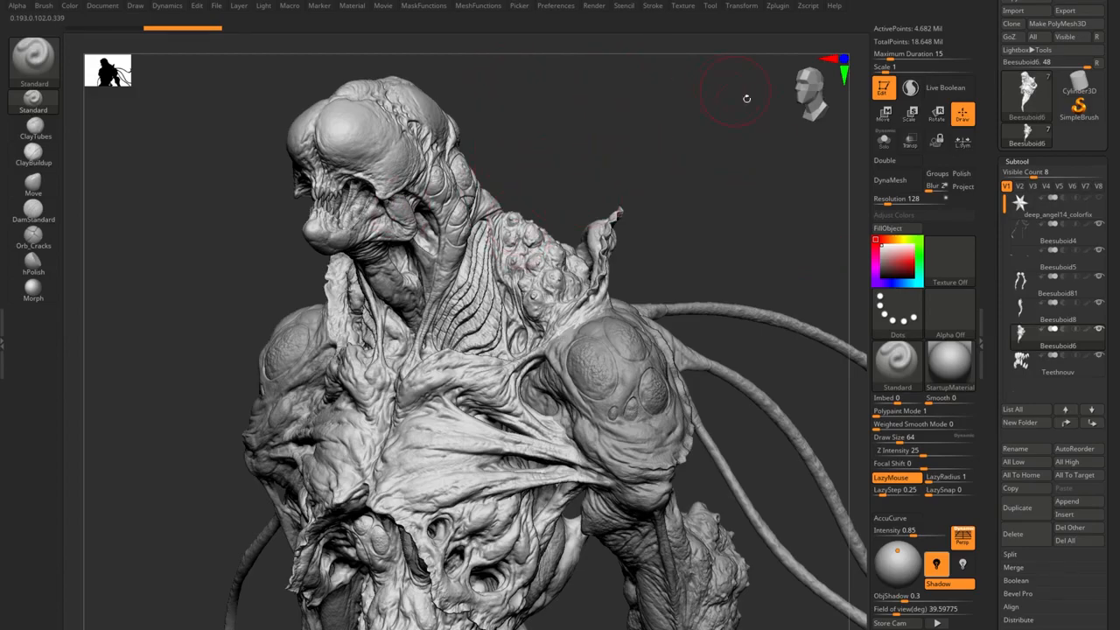
pyautogui.moveTo(1039, 250)
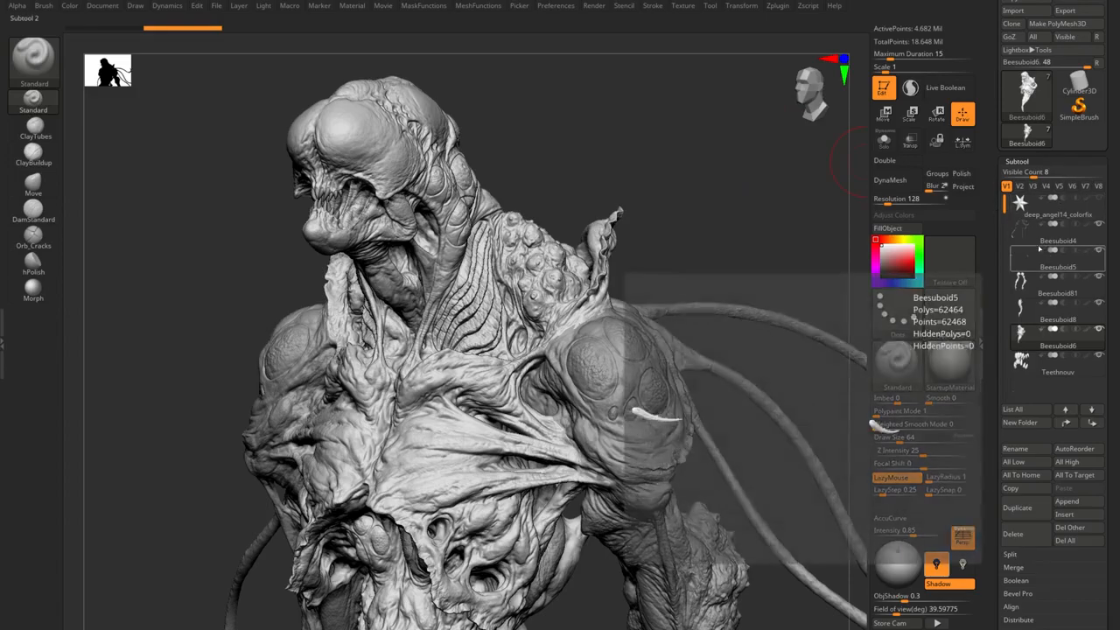
pyautogui.click(777, 5)
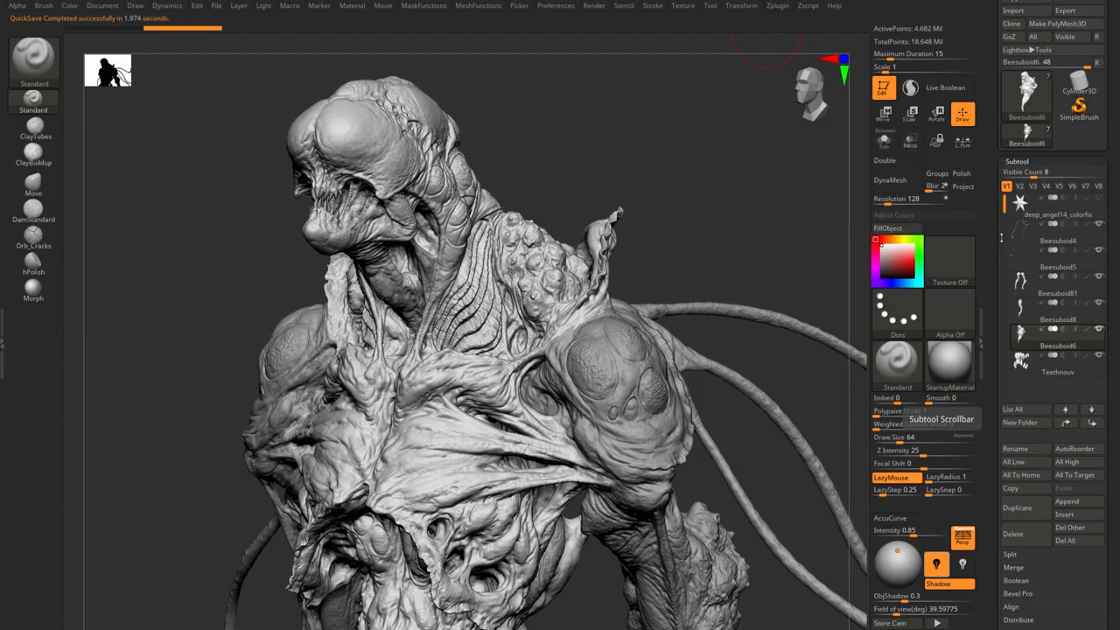
# Step: Set the decimation percentage to 4 in Decimation Master for the Beesuboid6 torso
pyautogui.keyDown('alt'); pyautogui.moveTo(691, 236); pyautogui.dragTo(691, 158); pyautogui.keyUp('alt')
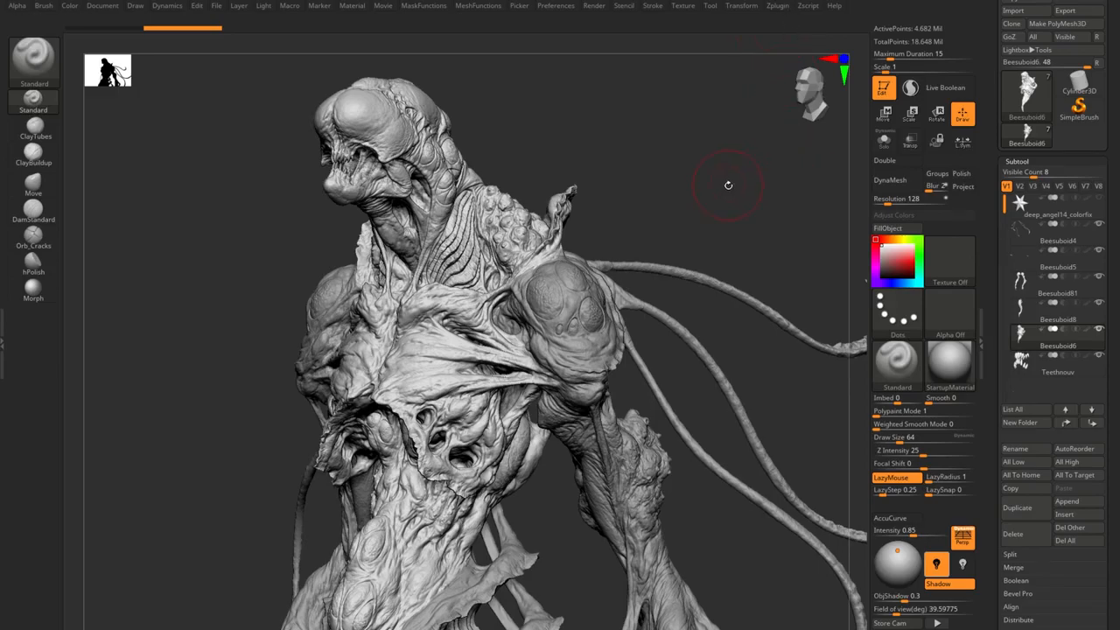
pyautogui.moveTo(728, 184); pyautogui.dragTo(705, 145)
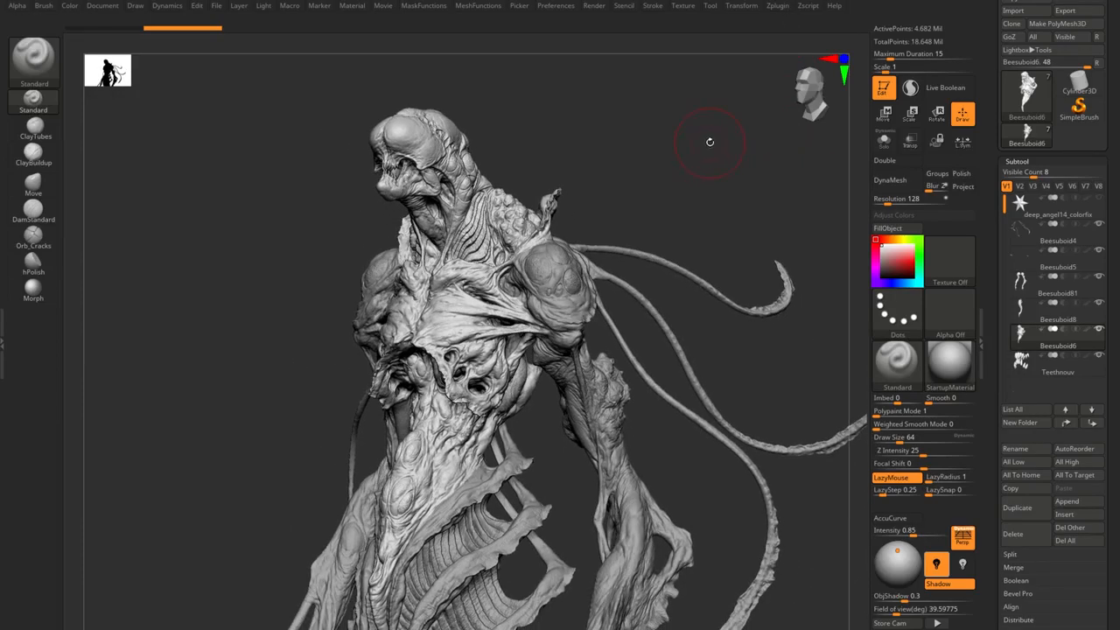
pyautogui.moveTo(734, 189)
pyautogui.mouseDown()
pyautogui.moveTo(723, 165)
pyautogui.moveTo(731, 183)
pyautogui.mouseUp()
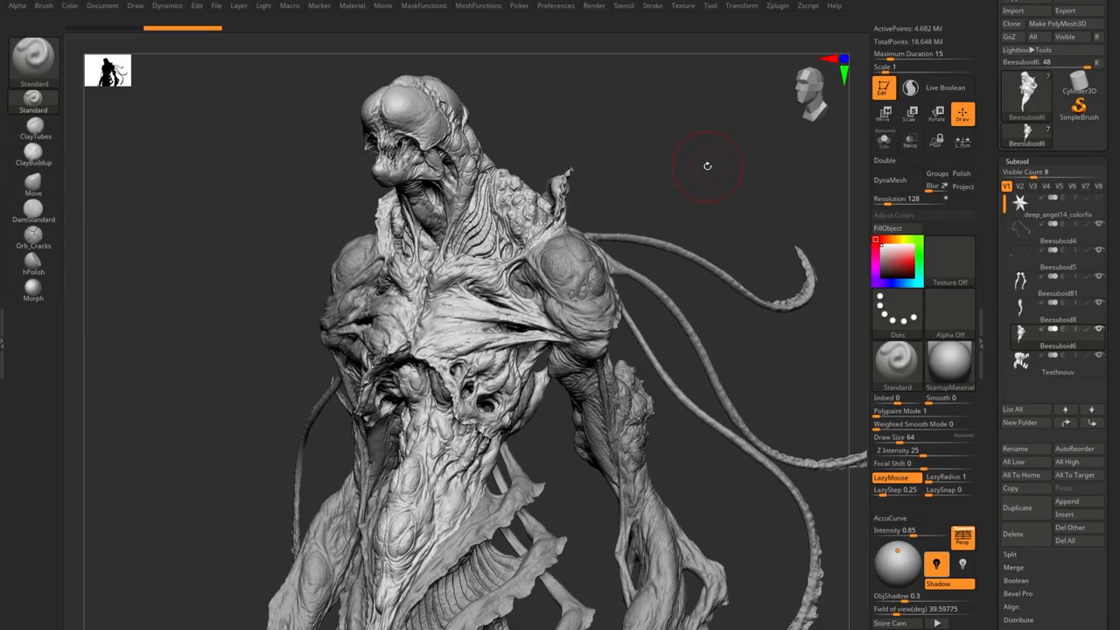
pyautogui.click(710, 6)
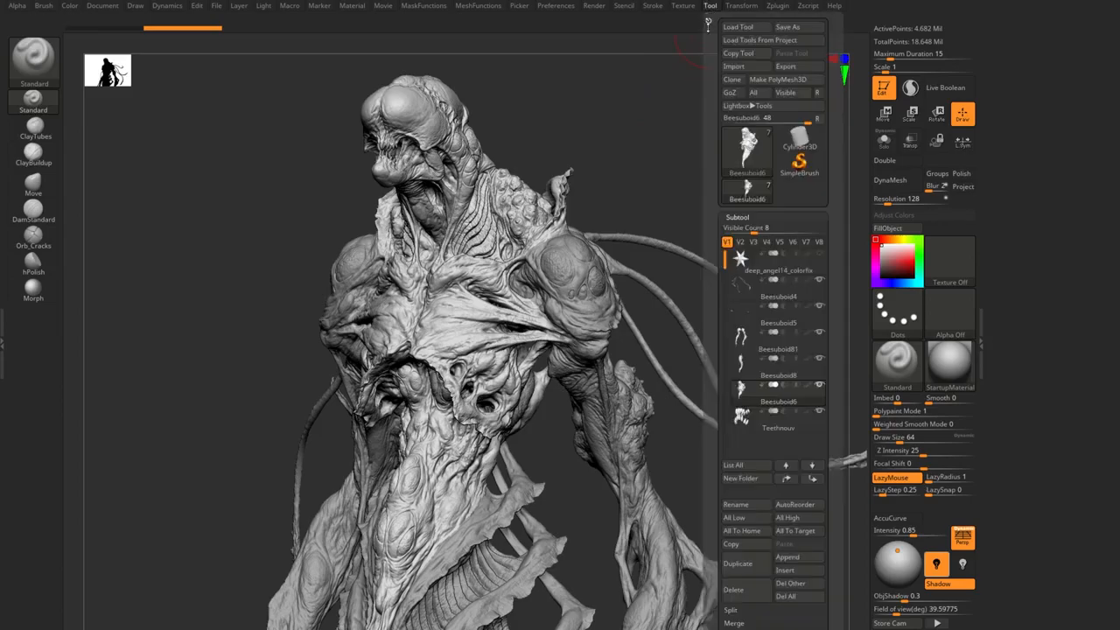
pyautogui.click(745, 7)
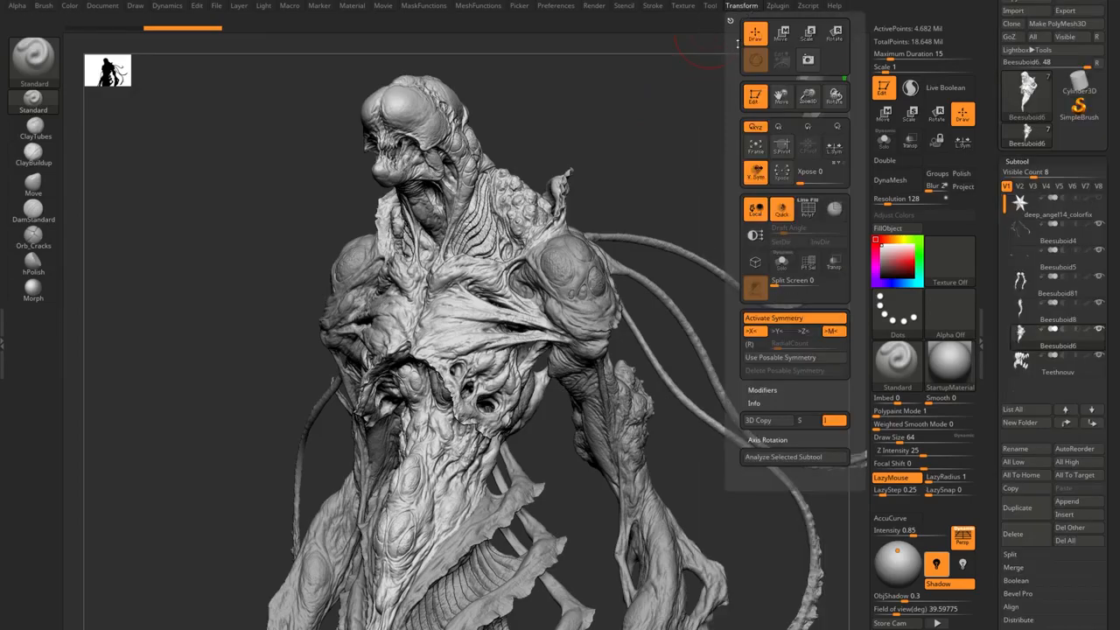
pyautogui.click(777, 7)
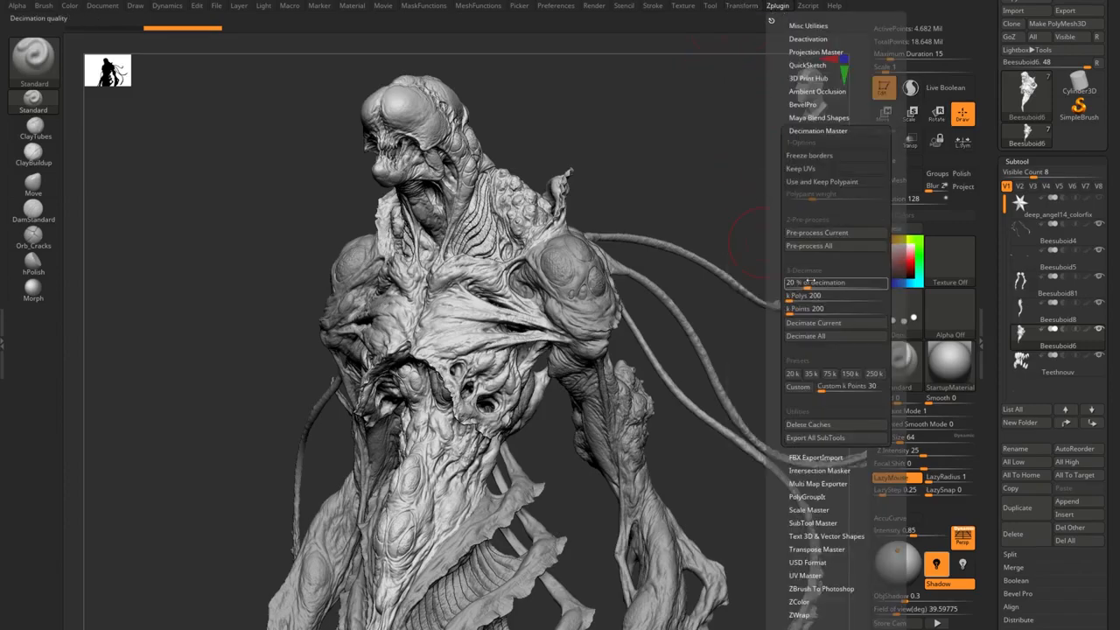
pyautogui.click(807, 282)
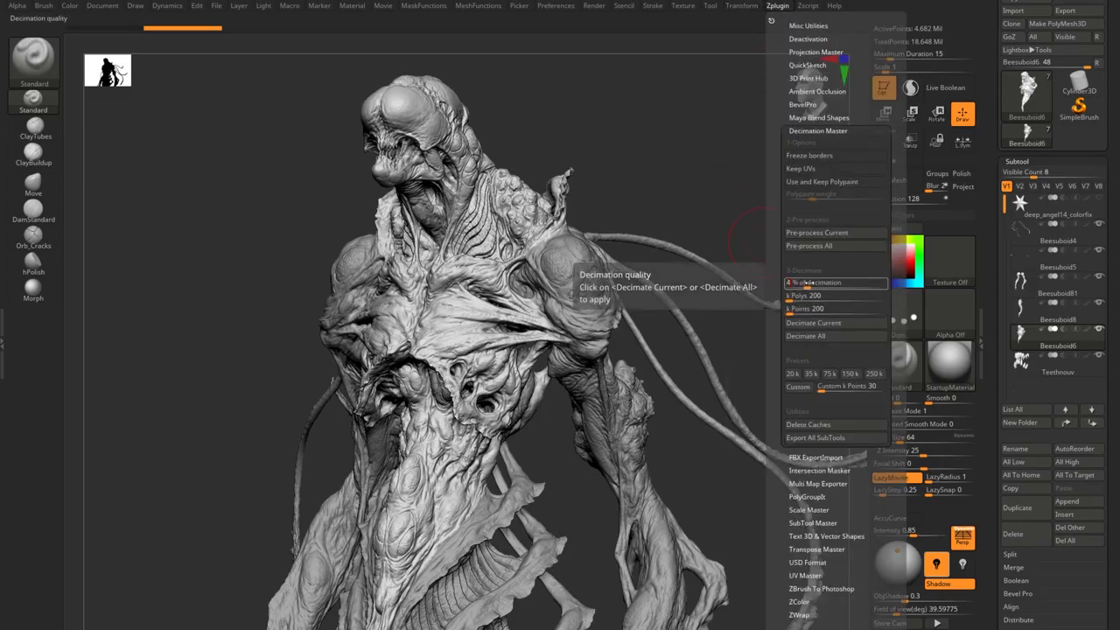
pyautogui.write('4')
pyautogui.press('Return')
# Step: Lower the decimation percentage to 3 and decimate only the current torso subtool
pyautogui.click(810, 295)
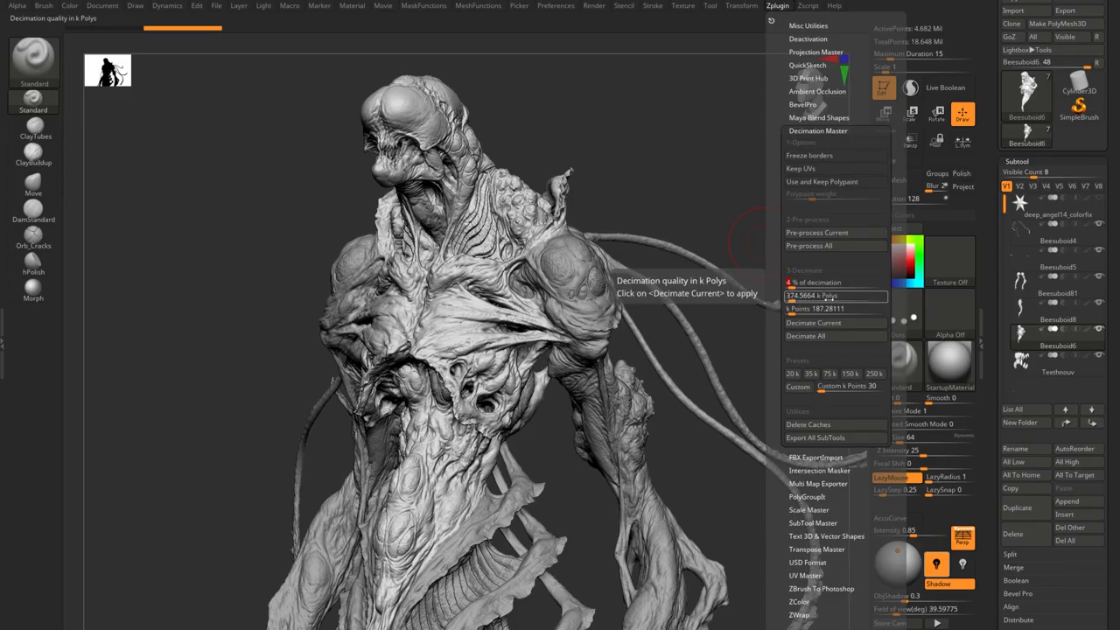
pyautogui.click(819, 309)
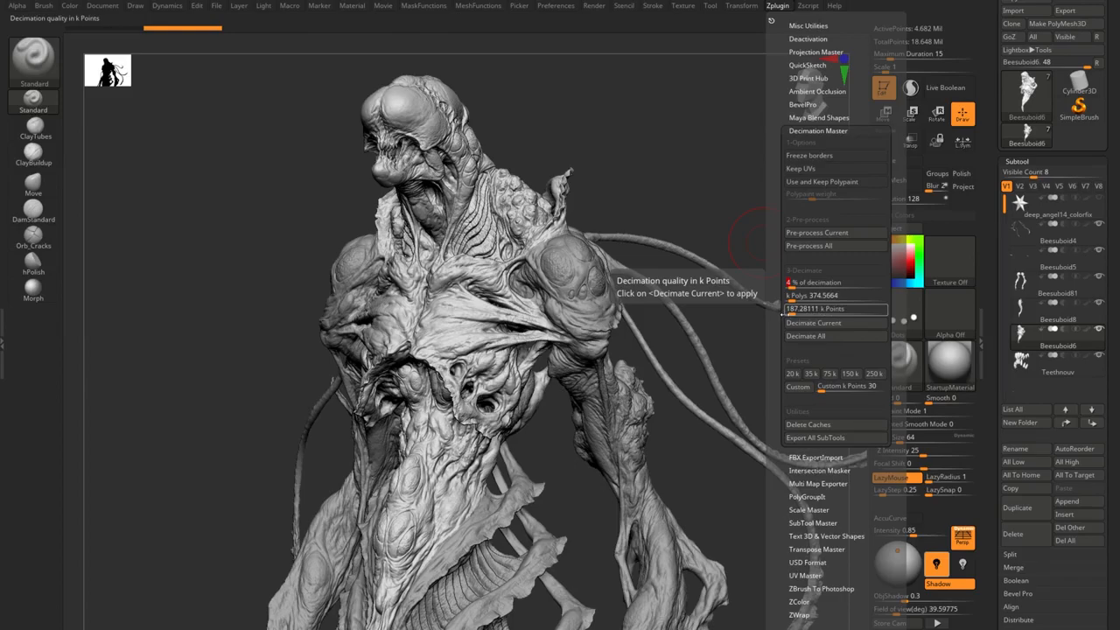
pyautogui.write('3')
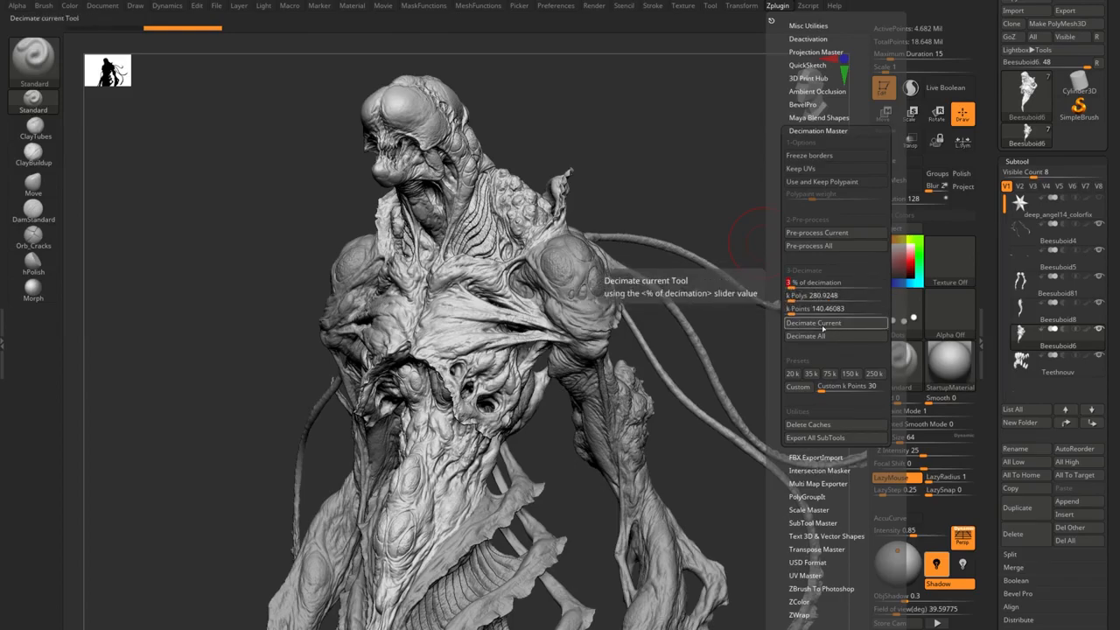
pyautogui.click(818, 324)
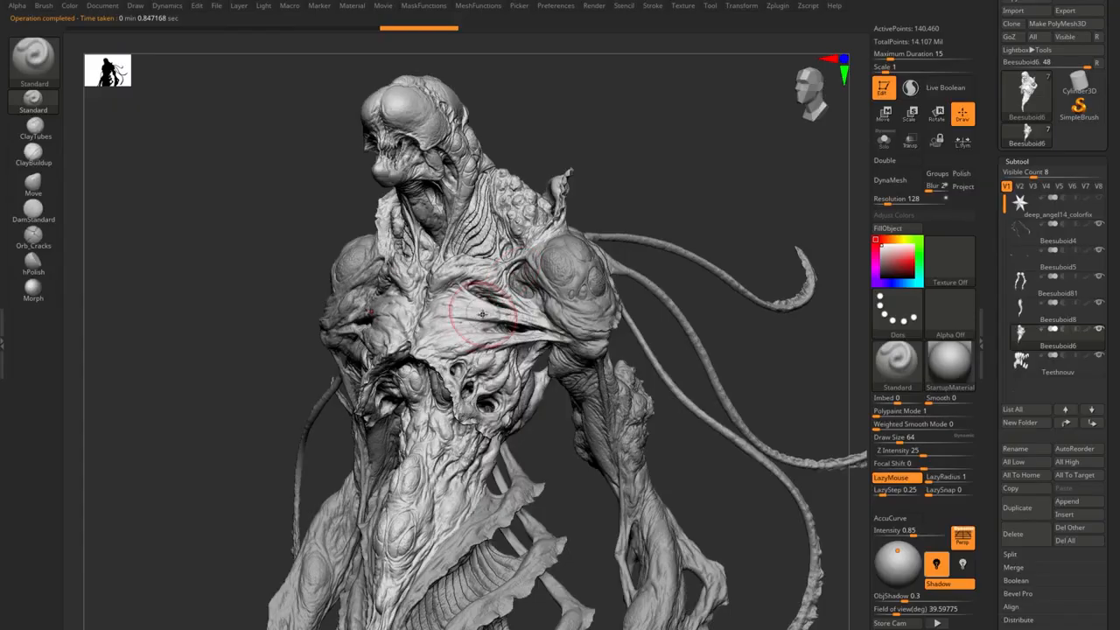
# Step: Compare the Beesuboid6 torso's chest detail before and after decimation by repeatedly undoing and redoing the decimation
pyautogui.keyDown('ctrl'); pyautogui.moveTo(482, 314); pyautogui.dragTo(560, 368, button='right'); pyautogui.keyUp('ctrl')
pyautogui.moveTo(454, 331)
pyautogui.mouseDown(button='right')
pyautogui.moveTo(542, 337)
pyautogui.moveTo(547, 311)
pyautogui.moveTo(528, 294)
pyautogui.moveTo(495, 332)
pyautogui.moveTo(498, 284)
pyautogui.mouseUp(button='right')
pyautogui.hotkey('ctrl', 'z')
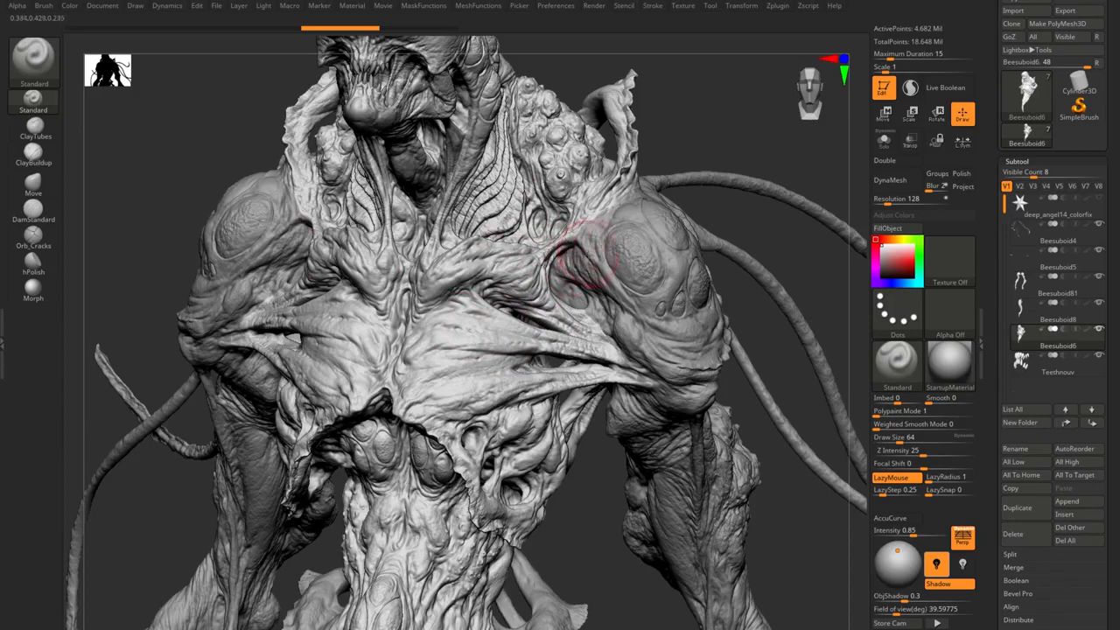
pyautogui.hotkey('ctrl', 'shift', 'z')
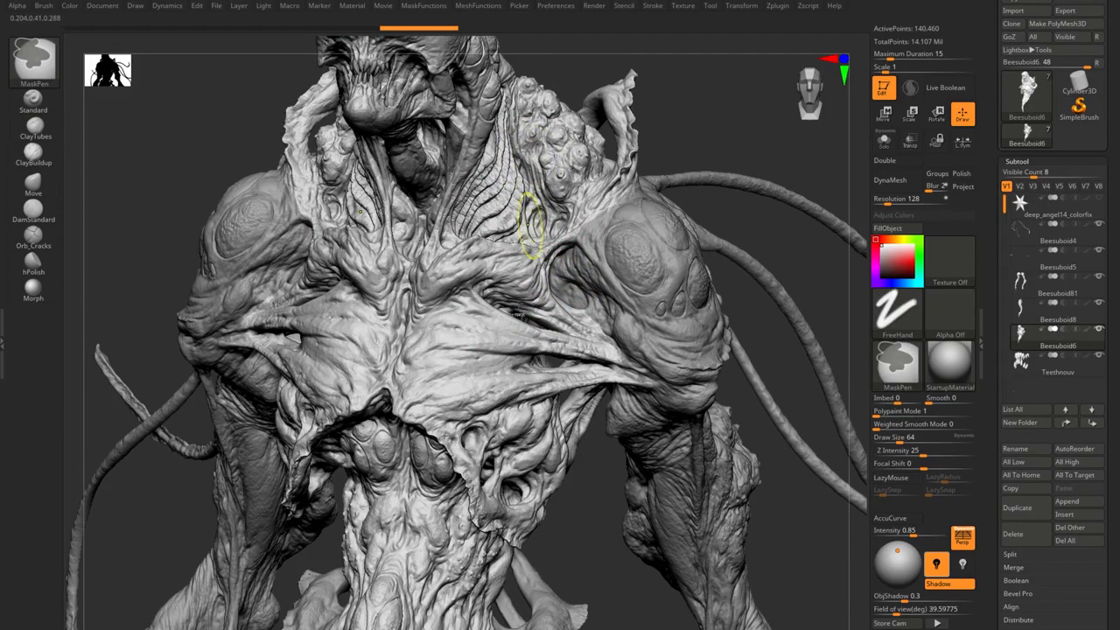
pyautogui.hotkey('ctrl', 'z')
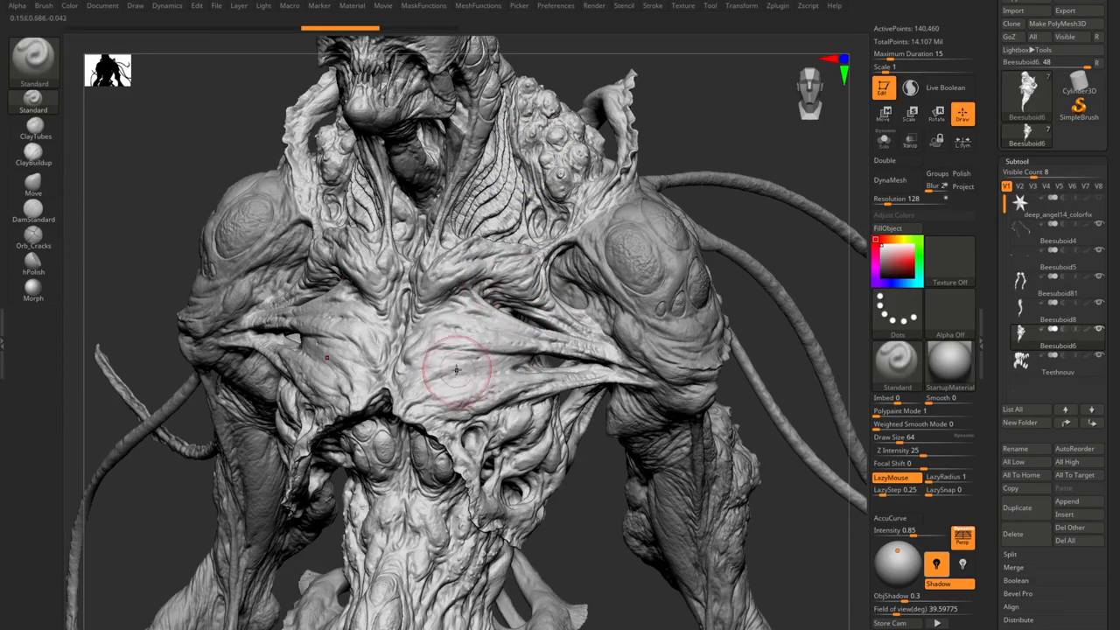
pyautogui.hotkey('ctrl', 'shift', 'z')
pyautogui.hotkey('ctrl', 'z')
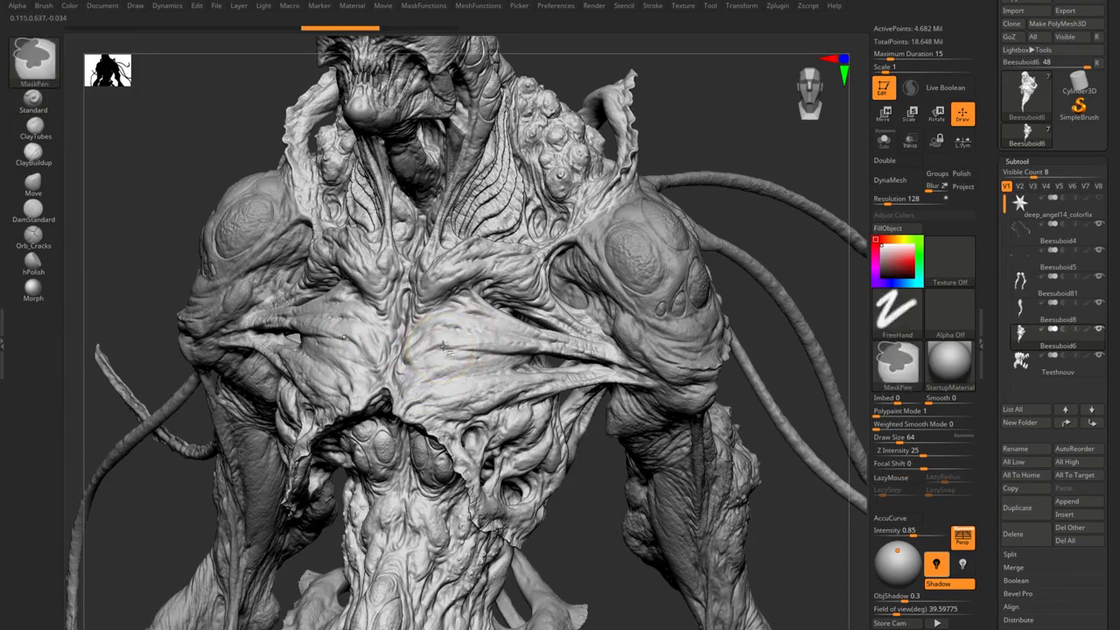
pyautogui.hotkey('ctrl', 'shift', 'z')
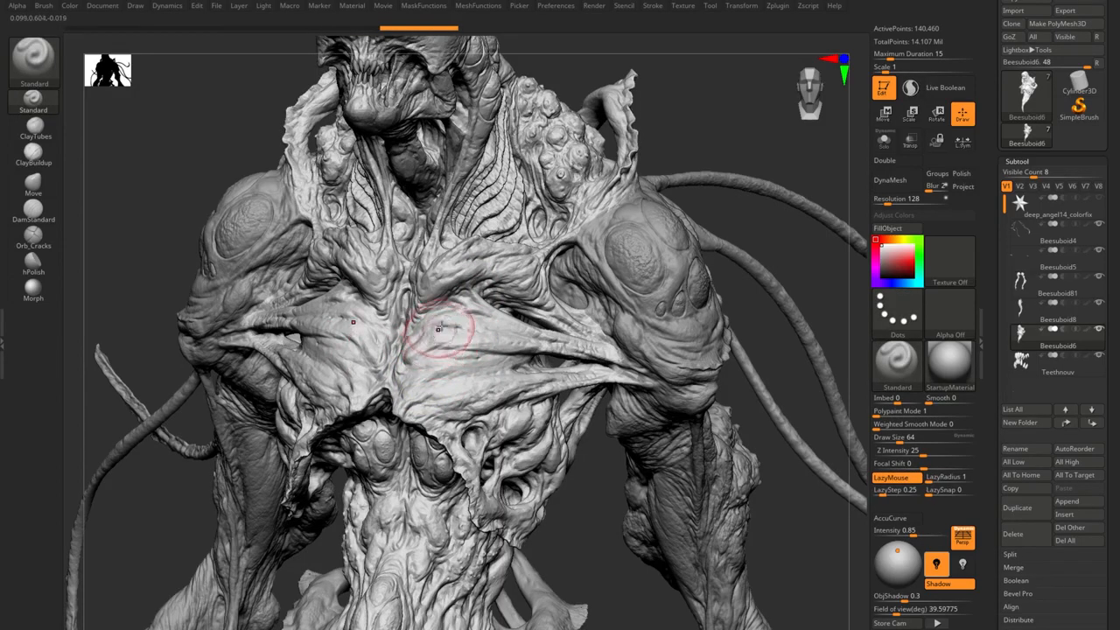
# Step: Show the polyframe and compare the torso's wireframe density between the original and the decimated mesh
pyautogui.moveTo(502, 368); pyautogui.dragTo(429, 366, button='right')
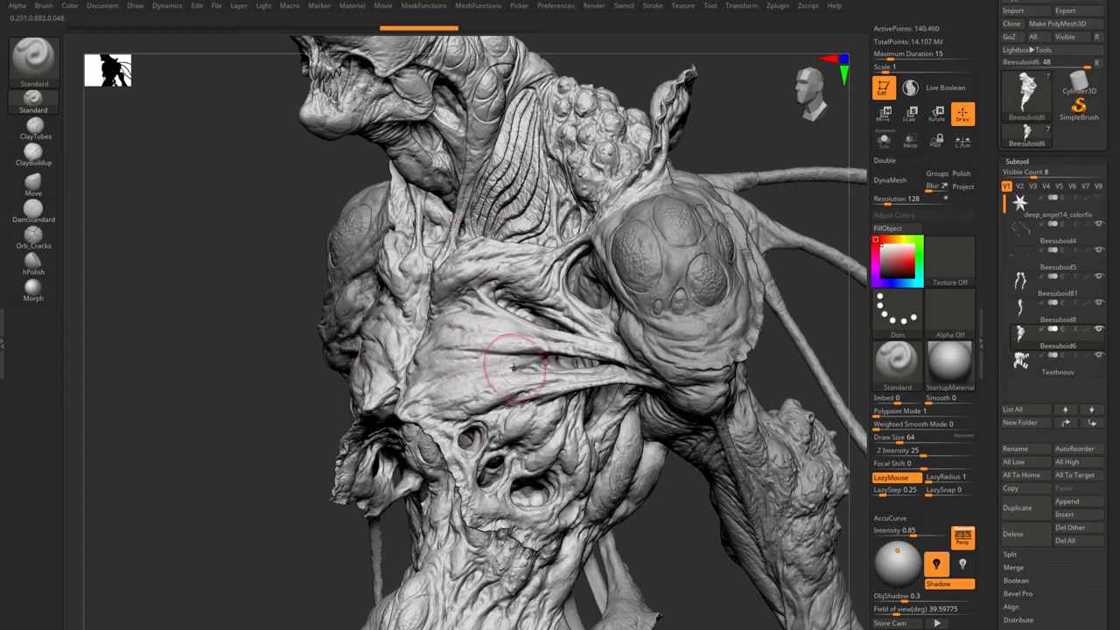
pyautogui.press('shift')
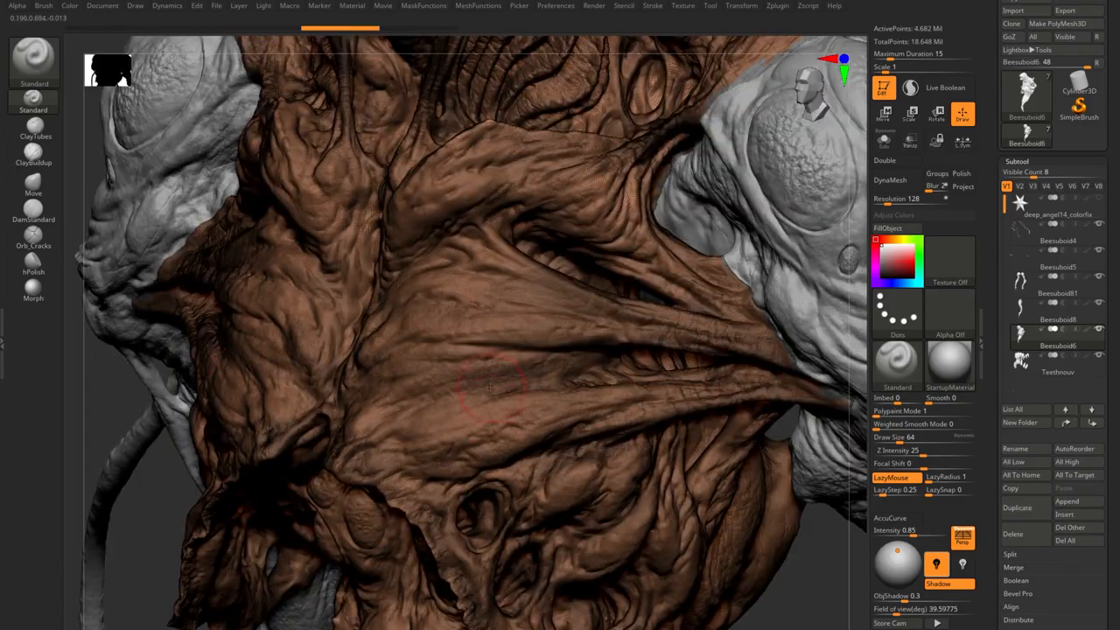
pyautogui.moveTo(480, 375); pyautogui.dragTo(560, 390, button='right')
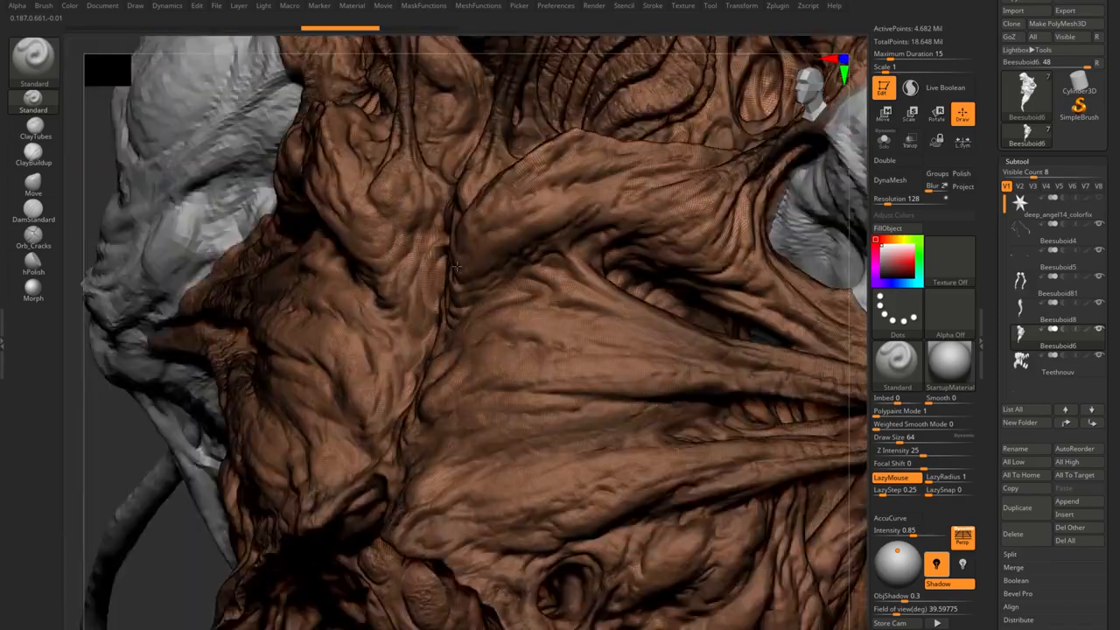
pyautogui.hotkey('shift', 'f')
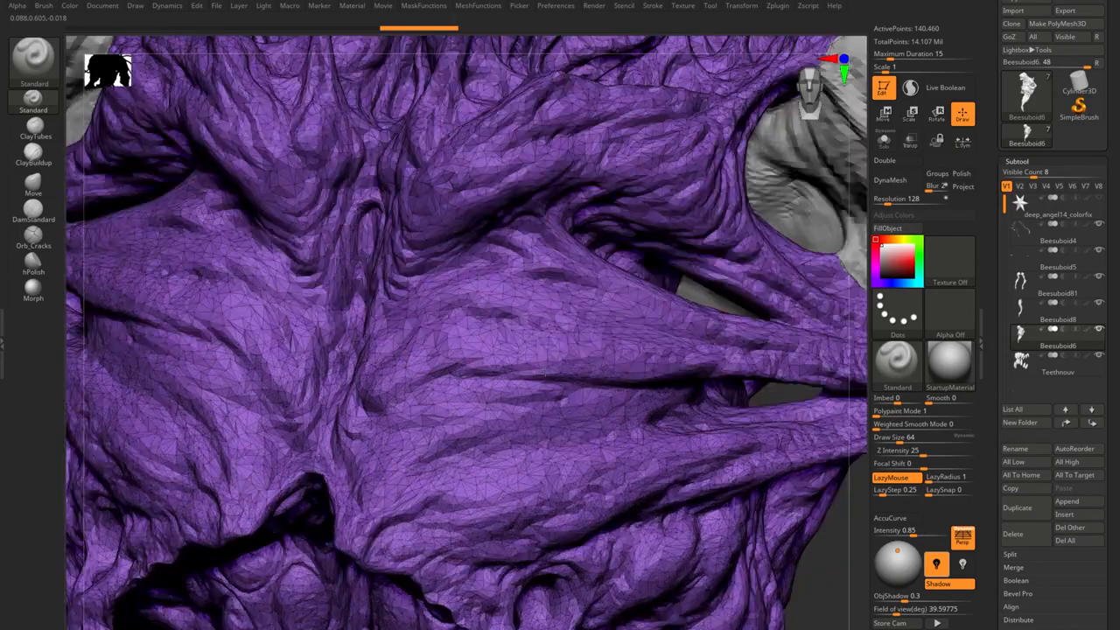
pyautogui.hotkey('shift', 'f')
pyautogui.hotkey('ctrl', 'shift')
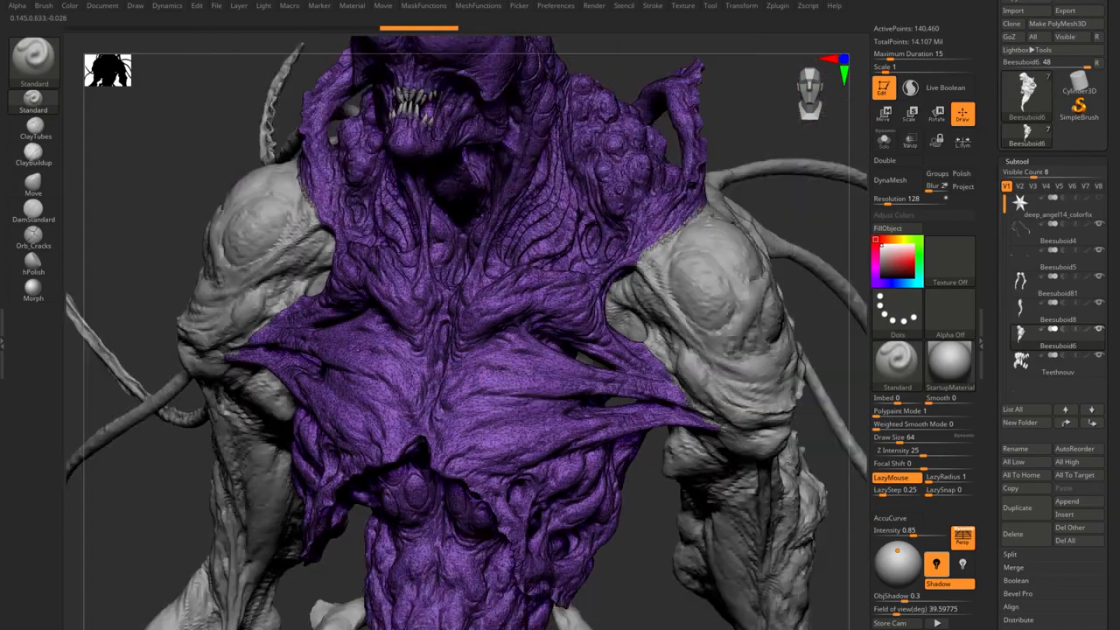
pyautogui.moveTo(639, 358); pyautogui.dragTo(500, 344, button='right')
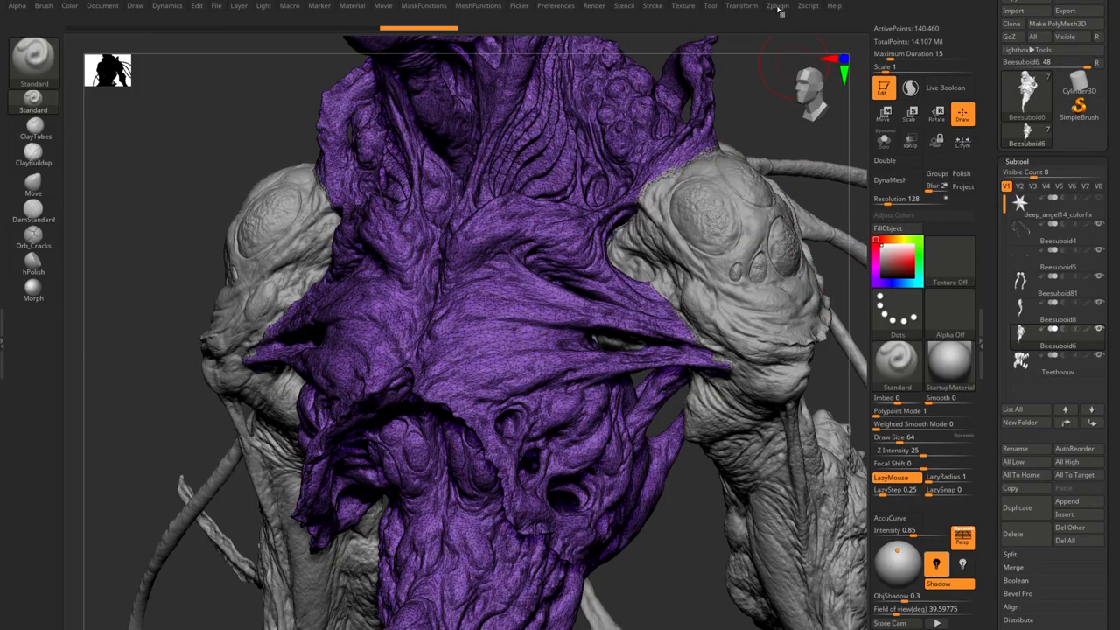
pyautogui.click(777, 6)
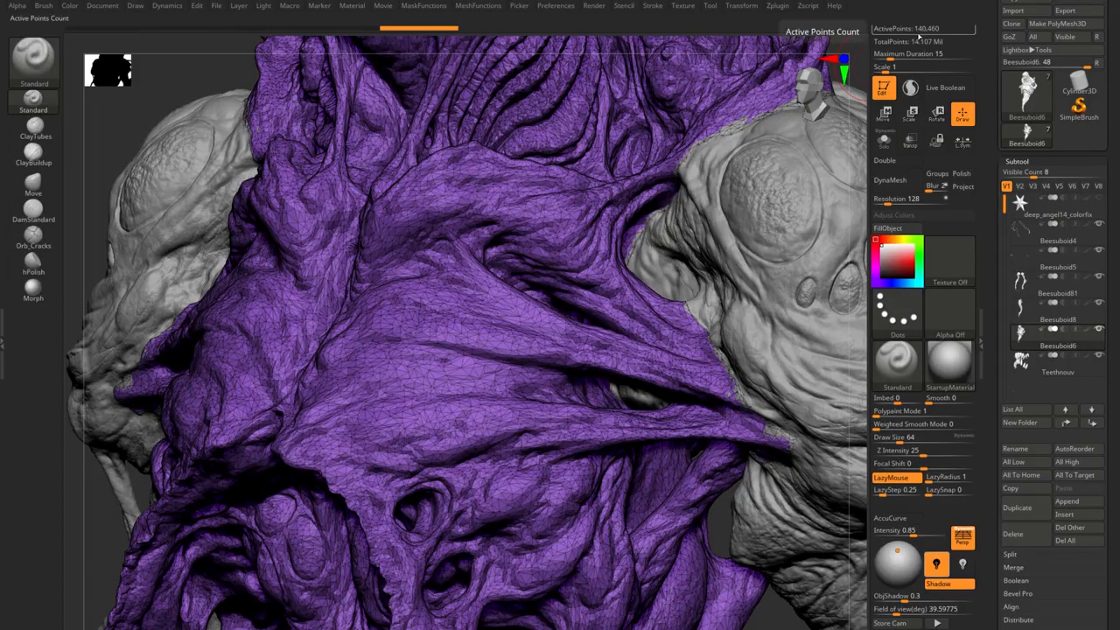
# Step: Make the Beesuboid81 arms subtool active and examine its shoulder and arm wireframe
pyautogui.moveTo(630, 349)
pyautogui.keyDown('ctrl'); pyautogui.mouseDown(button='right')
pyautogui.moveTo(429, 367)
pyautogui.moveTo(607, 346)
pyautogui.mouseUp(button='right'); pyautogui.keyUp('ctrl')
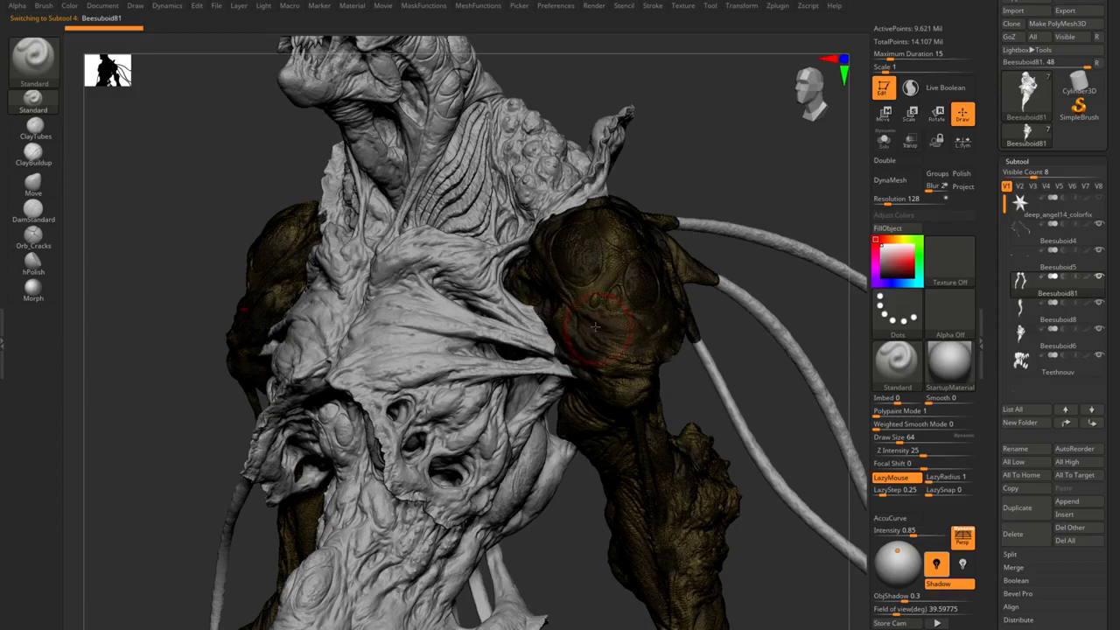
pyautogui.moveTo(595, 326); pyautogui.dragTo(534, 342, button='right')
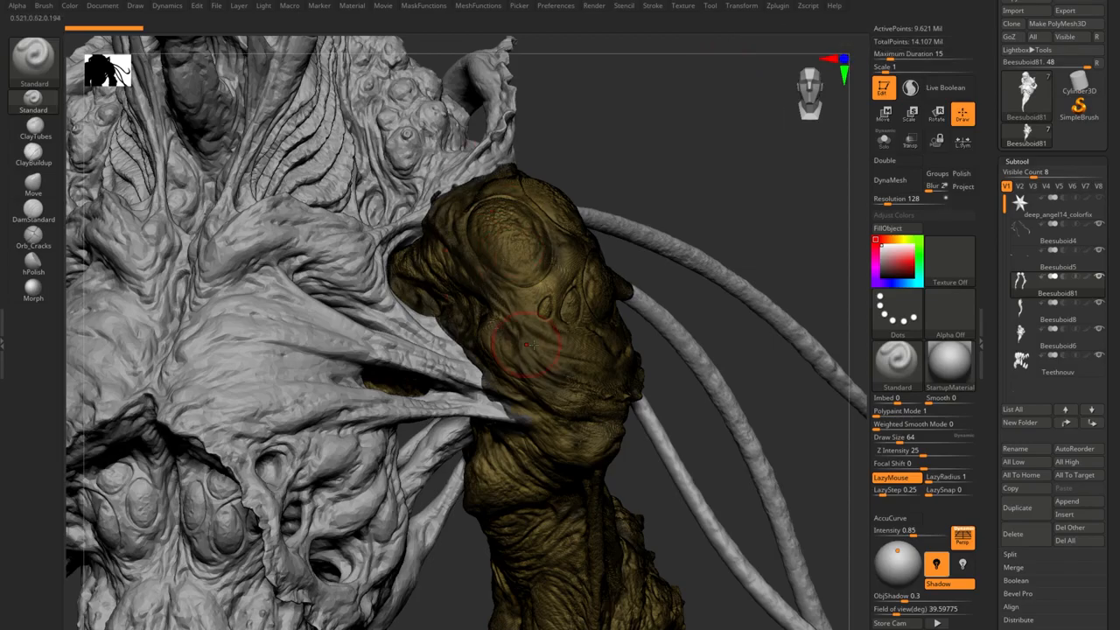
pyautogui.keyDown('ctrl'); pyautogui.moveTo(541, 337); pyautogui.dragTo(530, 309, button='right'); pyautogui.keyUp('ctrl')
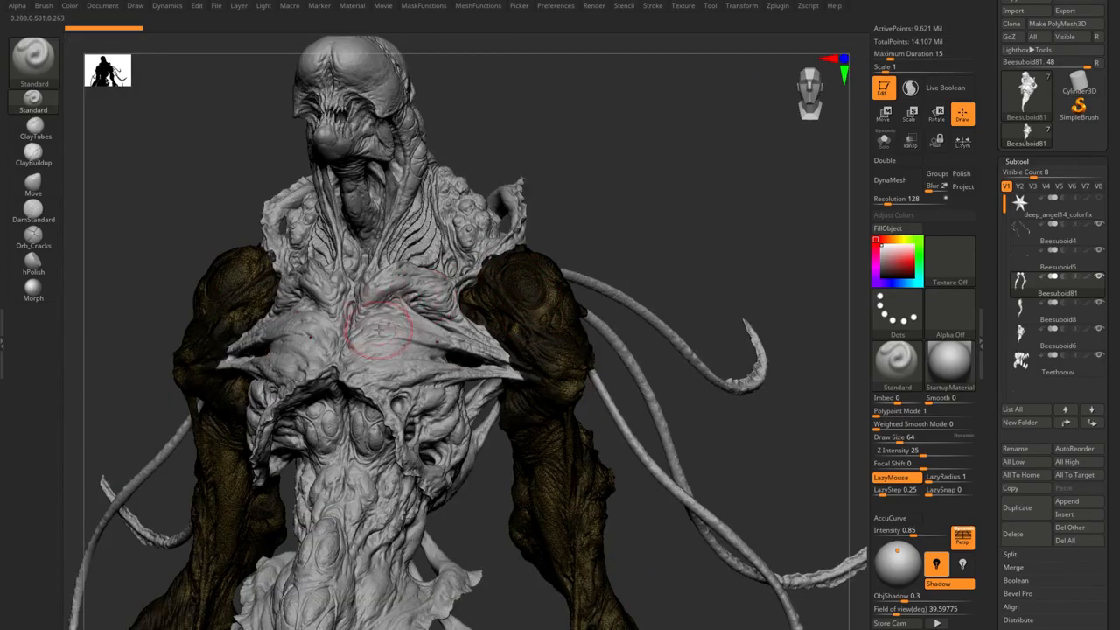
pyautogui.moveTo(393, 324); pyautogui.dragTo(415, 315, button='right')
pyautogui.keyDown('ctrl'); pyautogui.moveTo(525, 284); pyautogui.dragTo(525, 260, button='right'); pyautogui.keyUp('ctrl')
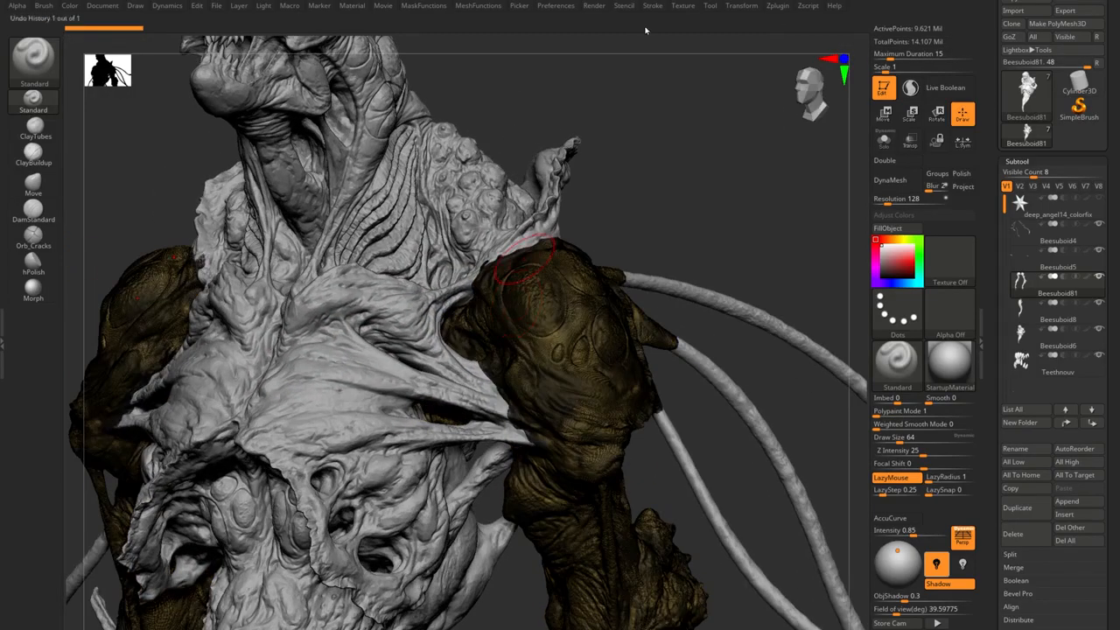
# Step: Try decimating only the Beesuboid81 arms at 2 percent and inspect the shoulder and arm detail
pyautogui.click(777, 7)
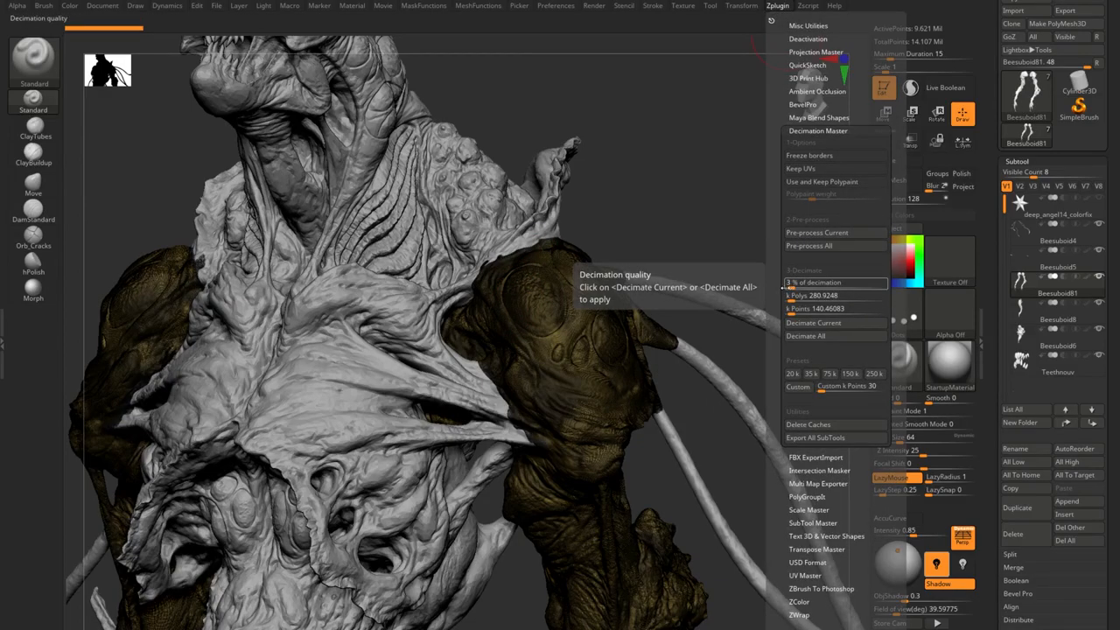
pyautogui.moveTo(790, 285); pyautogui.dragTo(787, 285)
pyautogui.press('Return')
pyautogui.click(794, 284)
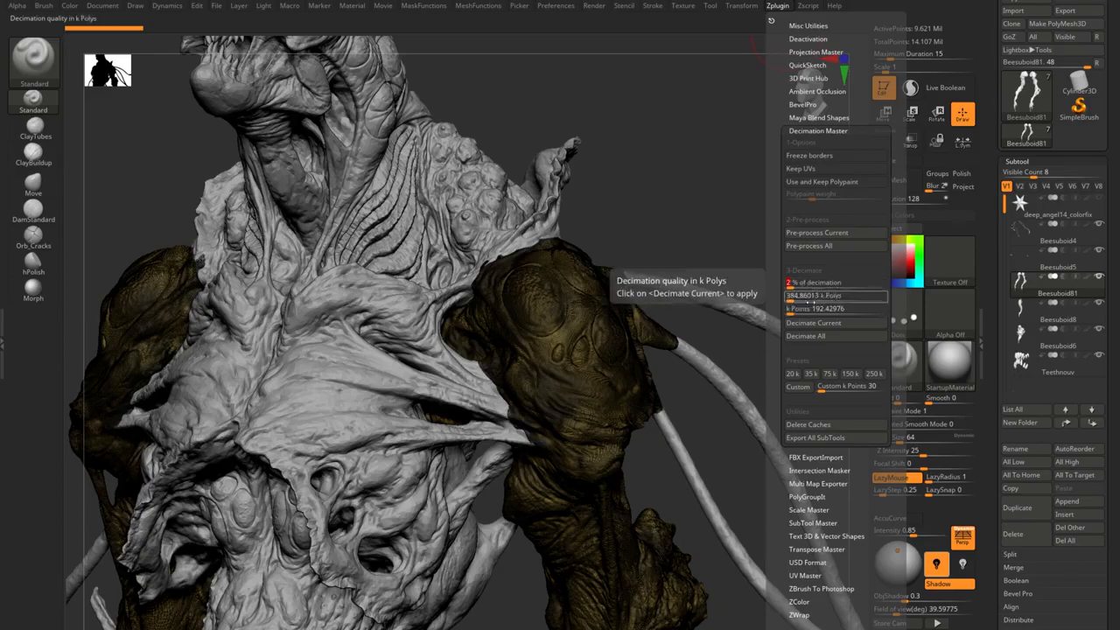
pyautogui.click(809, 323)
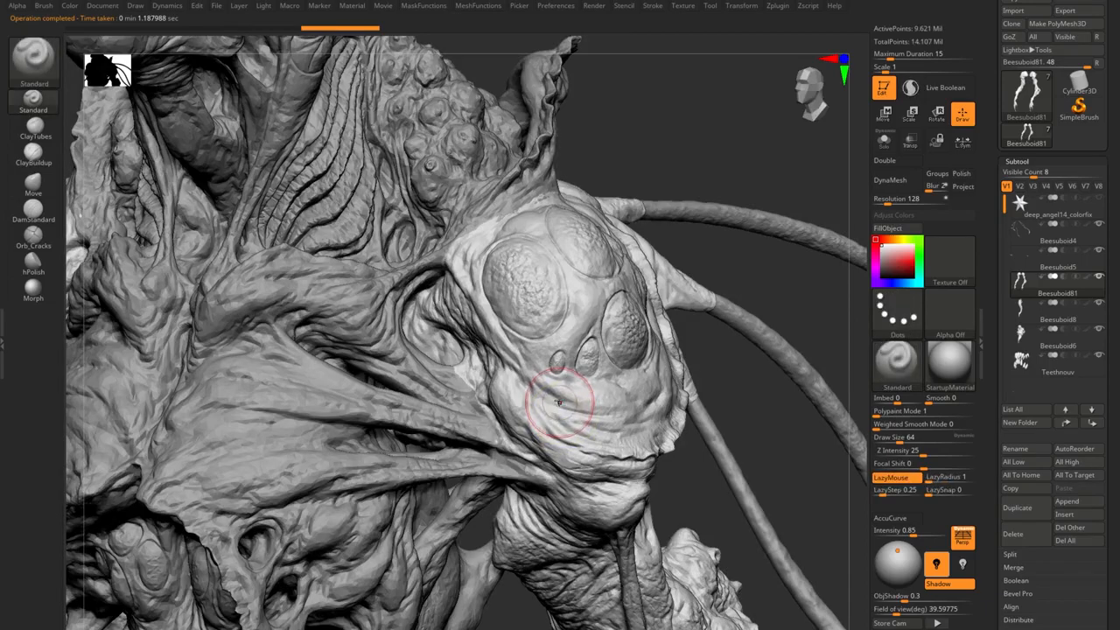
pyautogui.hotkey('ctrl', 'shift')
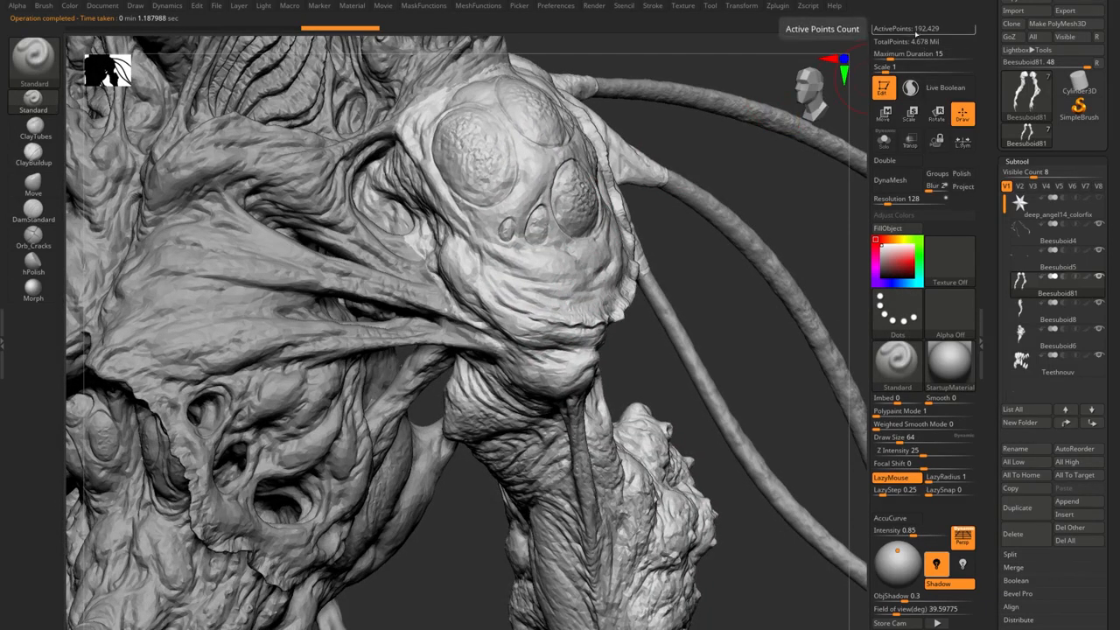
pyautogui.moveTo(597, 507)
pyautogui.keyDown('alt'); pyautogui.mouseDown(button='right')
pyautogui.moveTo(575, 395)
pyautogui.moveTo(570, 425)
pyautogui.mouseUp(button='right'); pyautogui.keyUp('alt')
pyautogui.keyDown('alt'); pyautogui.moveTo(612, 471); pyautogui.dragTo(580, 380, button='right'); pyautogui.keyUp('alt')
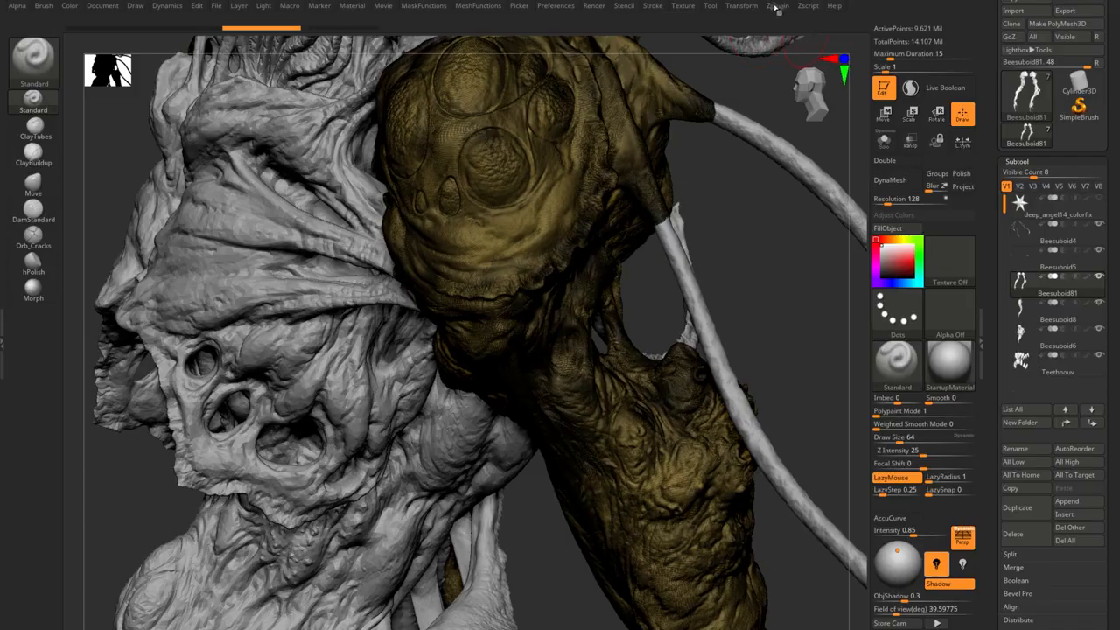
# Step: Set the decimation percentage to 1, decimate only the Beesuboid81 arms, and inspect the shoulder without the polyframe
pyautogui.click(776, 7)
pyautogui.moveTo(796, 283); pyautogui.dragTo(791, 286)
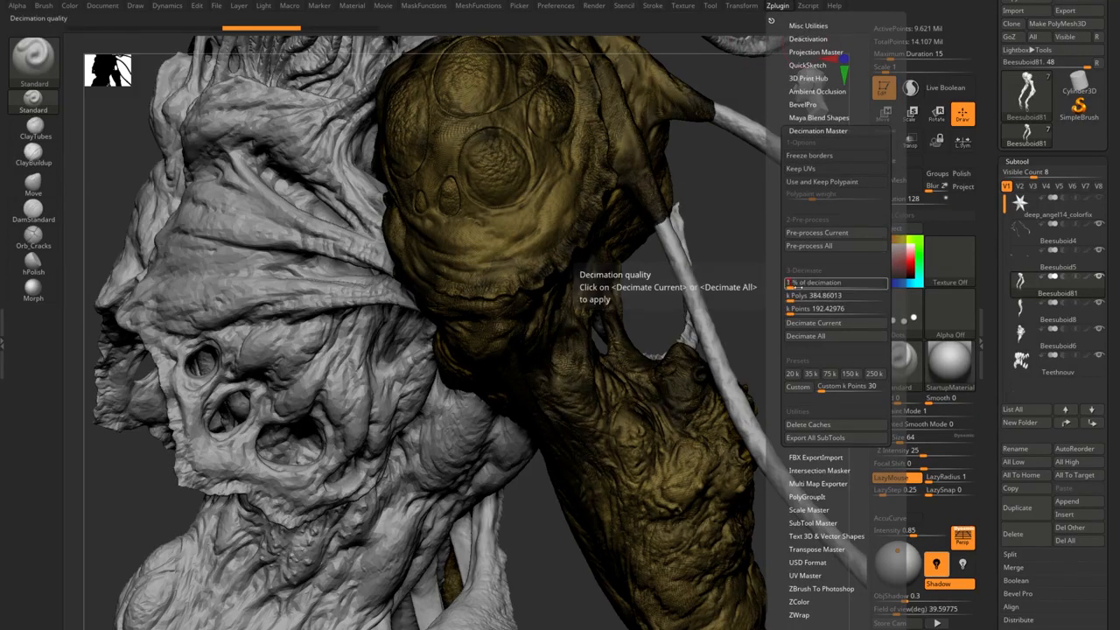
pyautogui.click(831, 323)
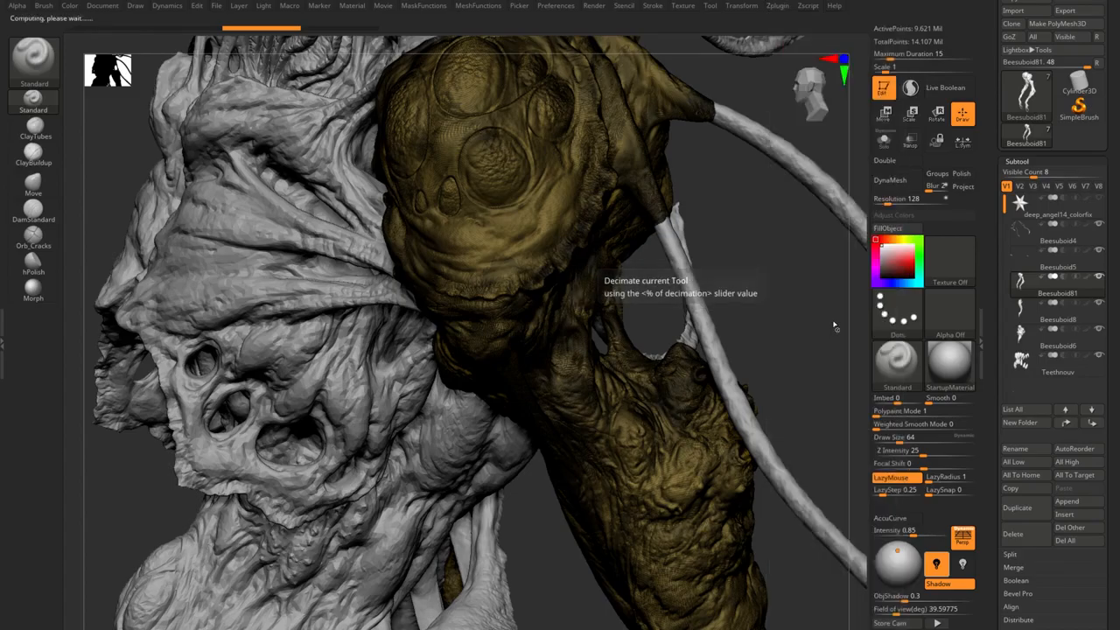
pyautogui.moveTo(512, 182); pyautogui.dragTo(474, 206, button='right')
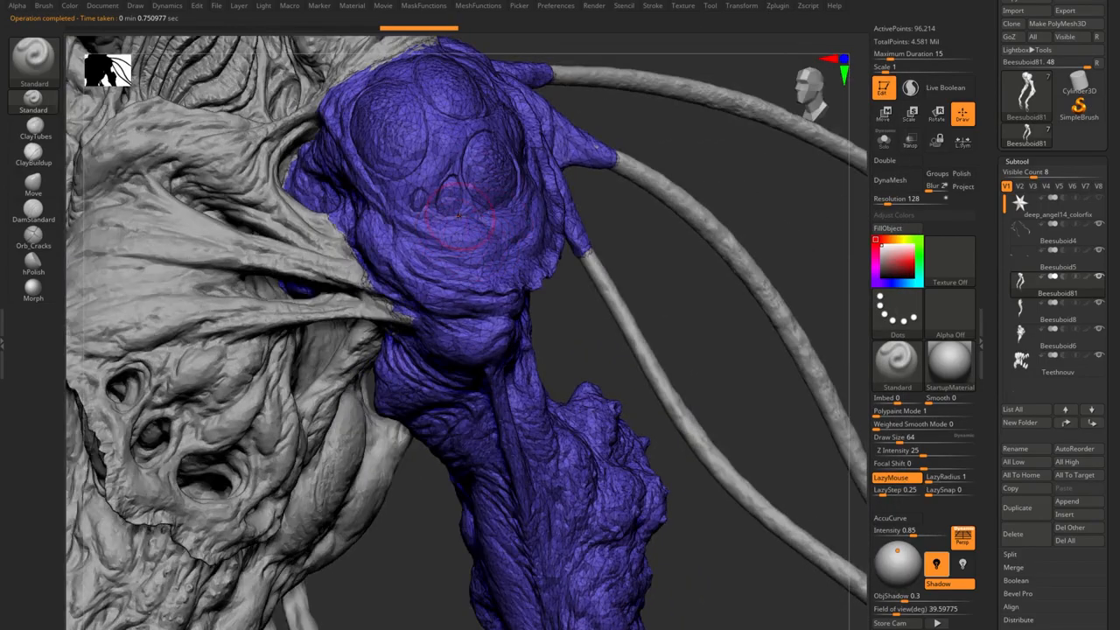
pyautogui.hotkey('shift', 'f')
pyautogui.keyDown('alt'); pyautogui.moveTo(420, 171); pyautogui.dragTo(441, 250, button='right'); pyautogui.keyUp('alt')
pyautogui.moveTo(542, 268); pyautogui.dragTo(532, 232, button='right')
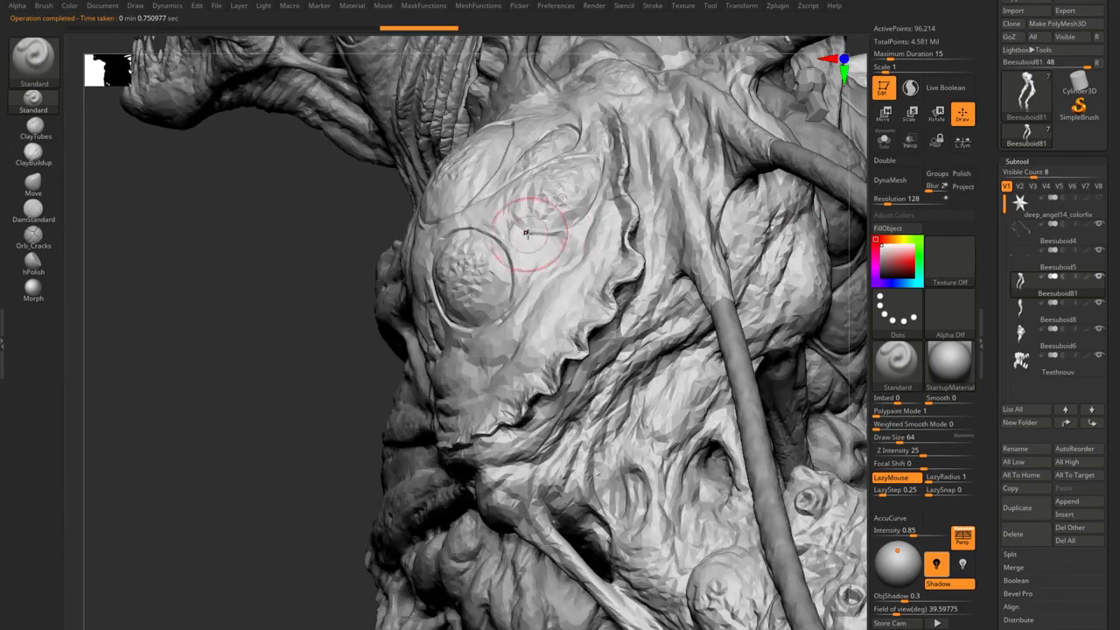
# Step: Make the Beesuboid8 lower-body subtool active and decimate only it at 3 percent in Decimation Master
pyautogui.moveTo(559, 290); pyautogui.dragTo(544, 398, button='right')
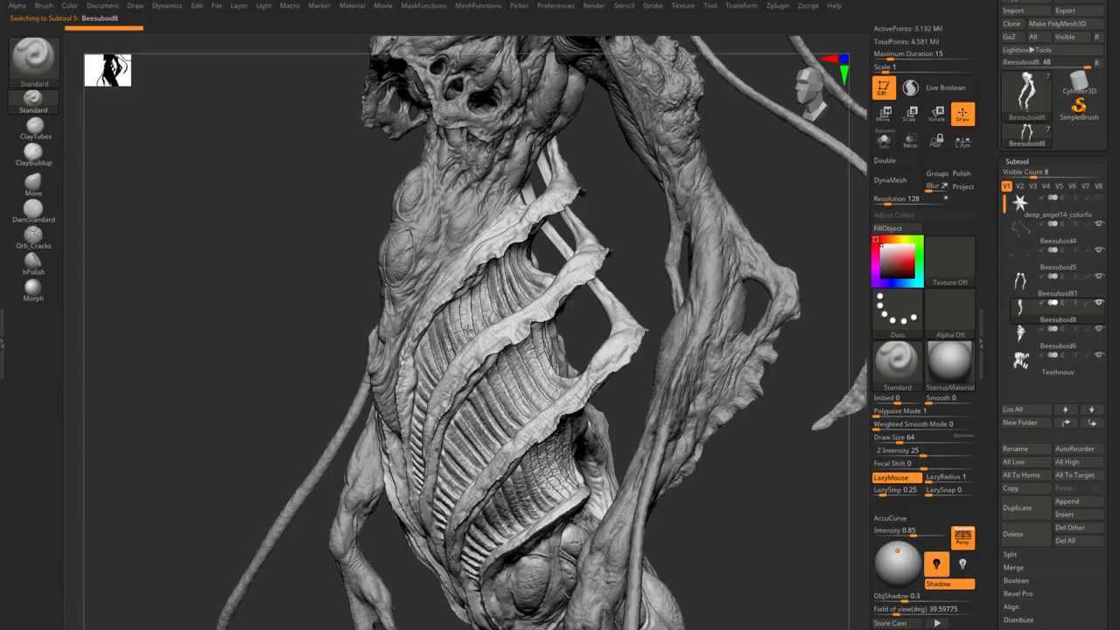
pyautogui.moveTo(489, 333)
pyautogui.mouseDown(button='right')
pyautogui.moveTo(440, 371)
pyautogui.moveTo(442, 259)
pyautogui.mouseUp(button='right')
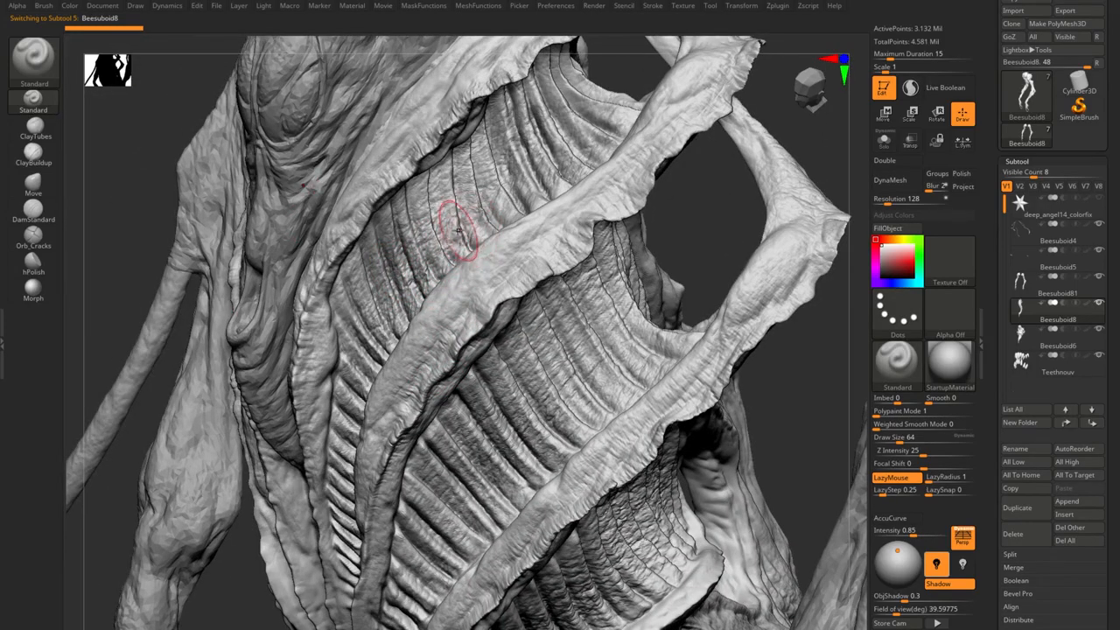
pyautogui.moveTo(486, 219)
pyautogui.mouseDown(button='right')
pyautogui.moveTo(429, 324)
pyautogui.moveTo(457, 337)
pyautogui.moveTo(430, 295)
pyautogui.moveTo(444, 295)
pyautogui.moveTo(455, 328)
pyautogui.mouseUp(button='right')
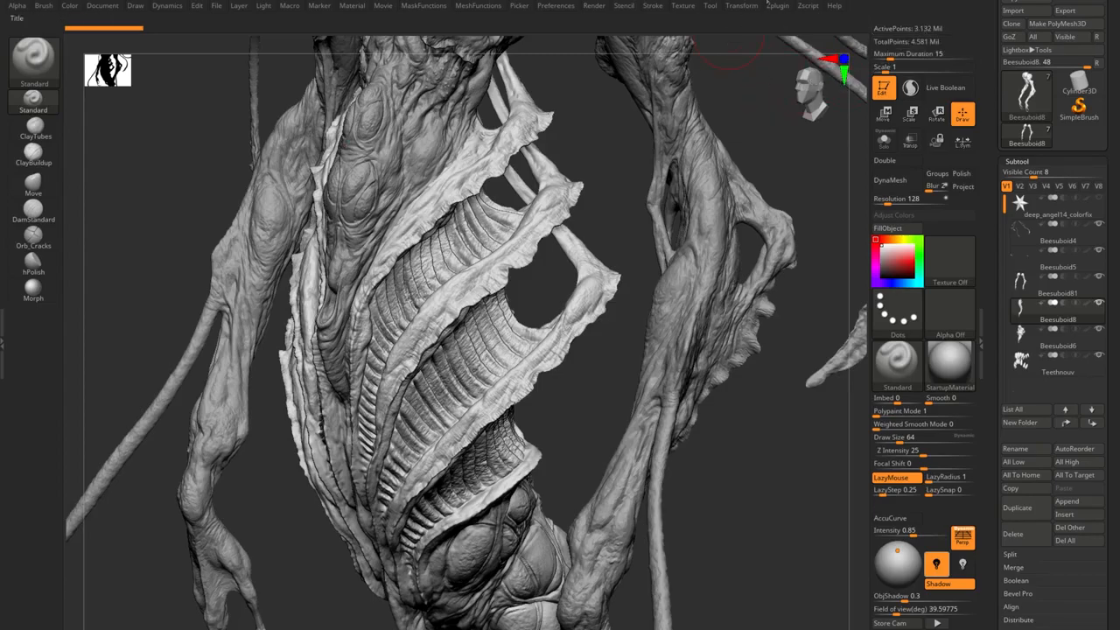
pyautogui.click(774, 6)
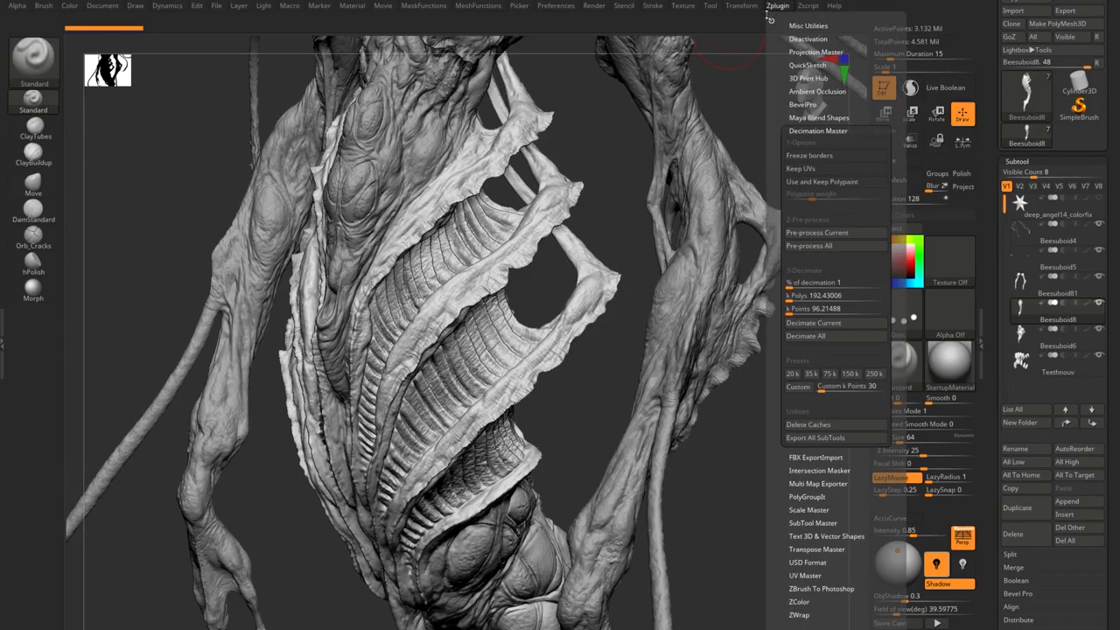
pyautogui.click(788, 284)
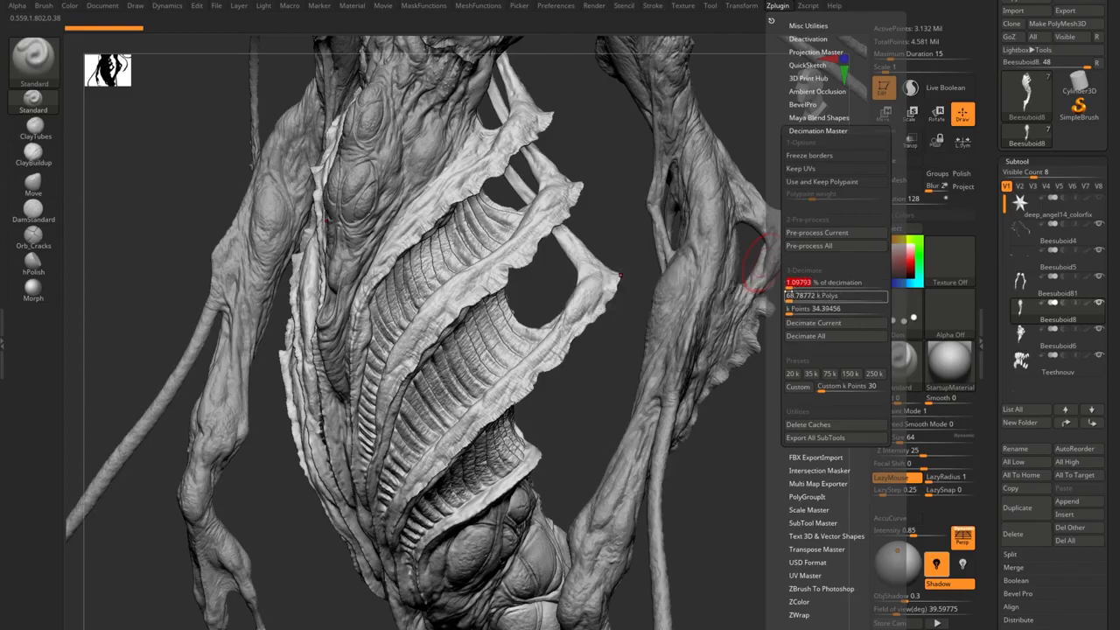
pyautogui.click(820, 308)
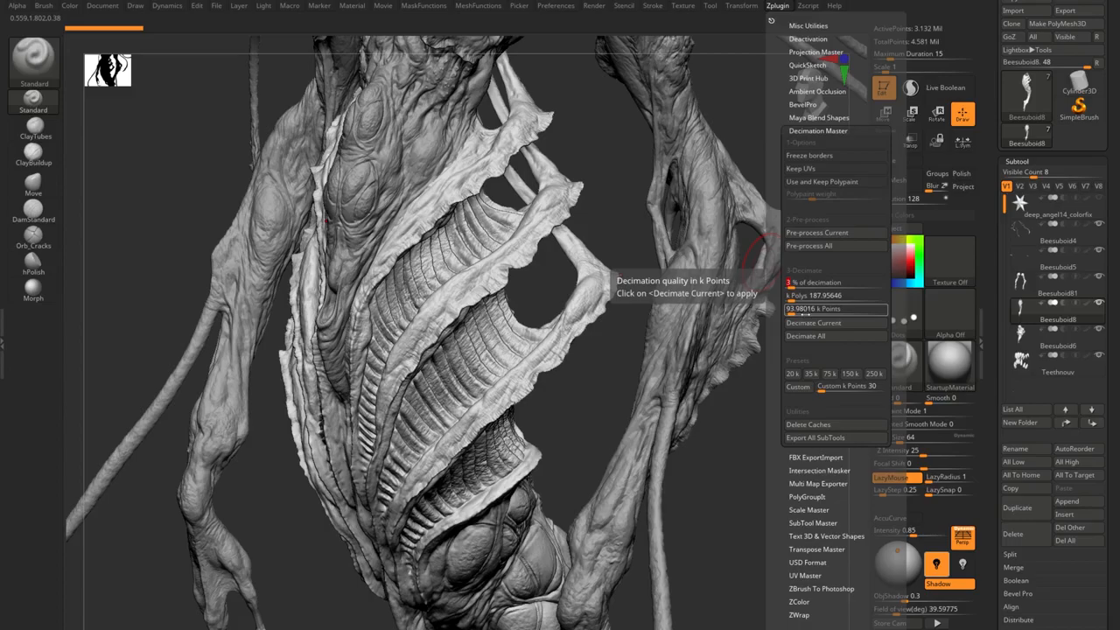
pyautogui.click(810, 322)
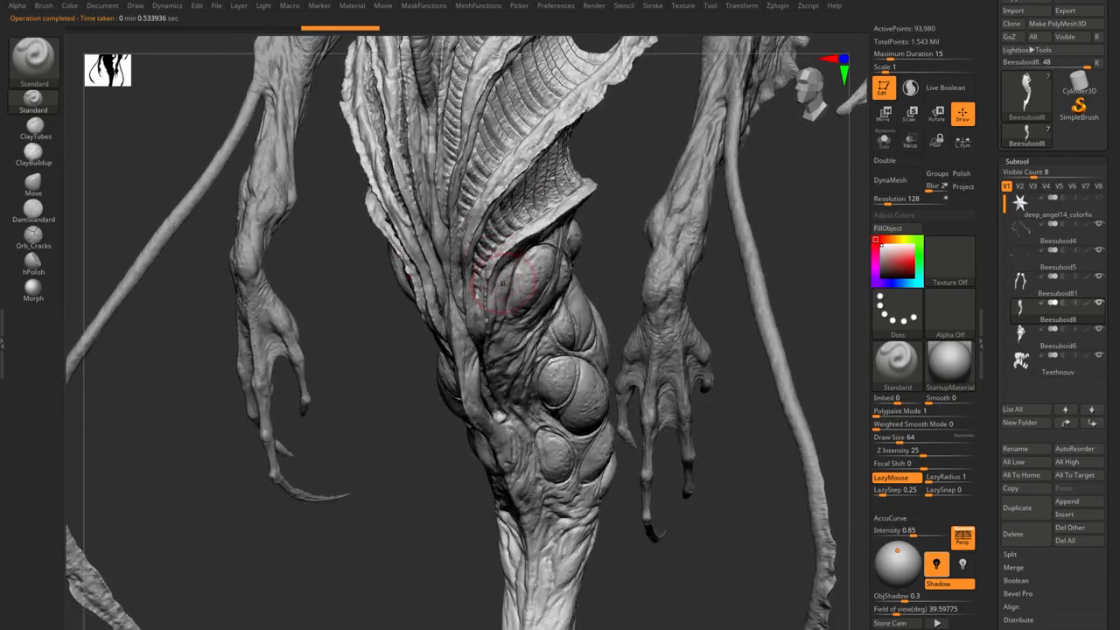
# Step: Show the polyframe and examine the decimated Beesuboid8 mesh from the tail up to the ribbed fins
pyautogui.moveTo(503, 282); pyautogui.dragTo(464, 306, button='right')
pyautogui.moveTo(463, 262); pyautogui.dragTo(502, 278, button='right')
pyautogui.hotkey('shift', 'f')
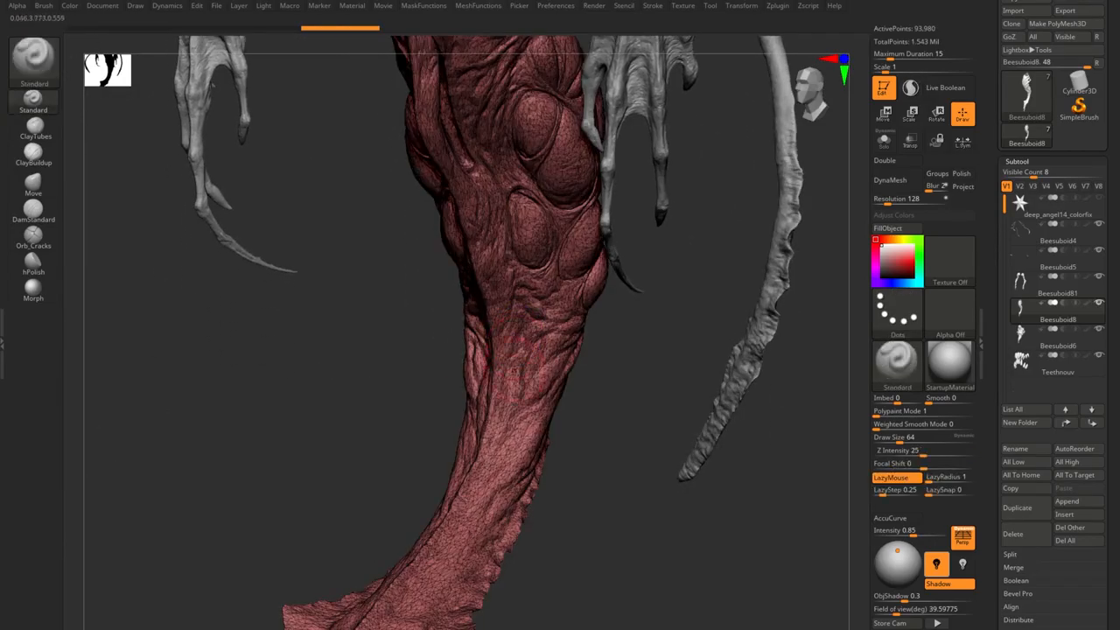
pyautogui.keyDown('alt'); pyautogui.moveTo(504, 323); pyautogui.dragTo(486, 468, button='right'); pyautogui.keyUp('alt')
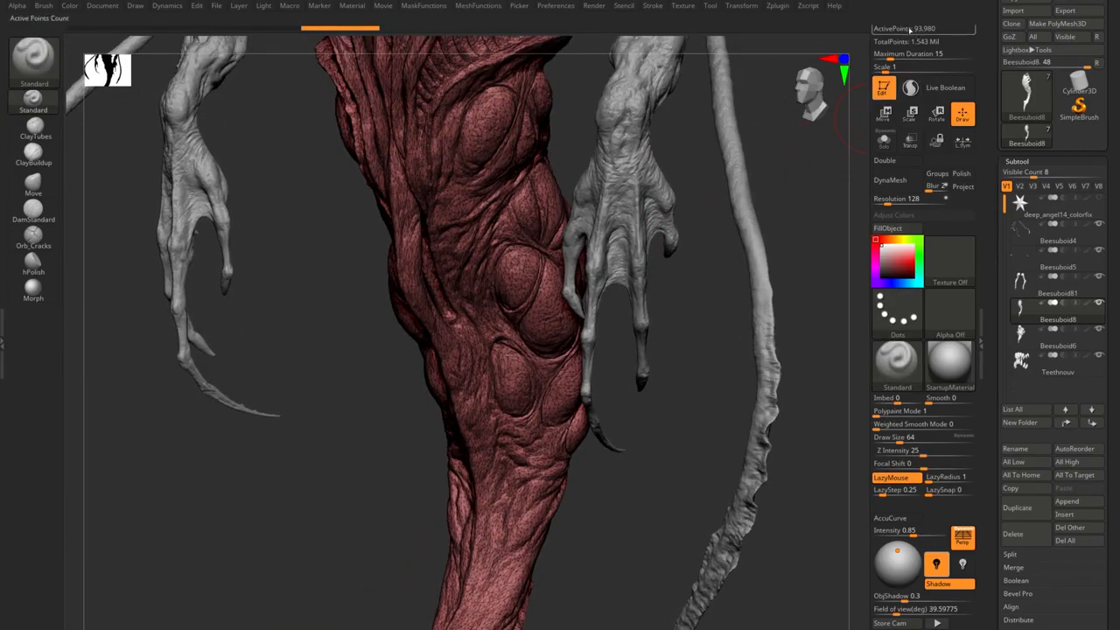
pyautogui.keyDown('alt'); pyautogui.moveTo(449, 291); pyautogui.dragTo(320, 398, button='right'); pyautogui.keyUp('alt')
pyautogui.keyDown('alt'); pyautogui.moveTo(482, 215); pyautogui.dragTo(492, 406, button='right'); pyautogui.keyUp('alt')
pyautogui.moveTo(302, 350); pyautogui.dragTo(444, 318, button='right')
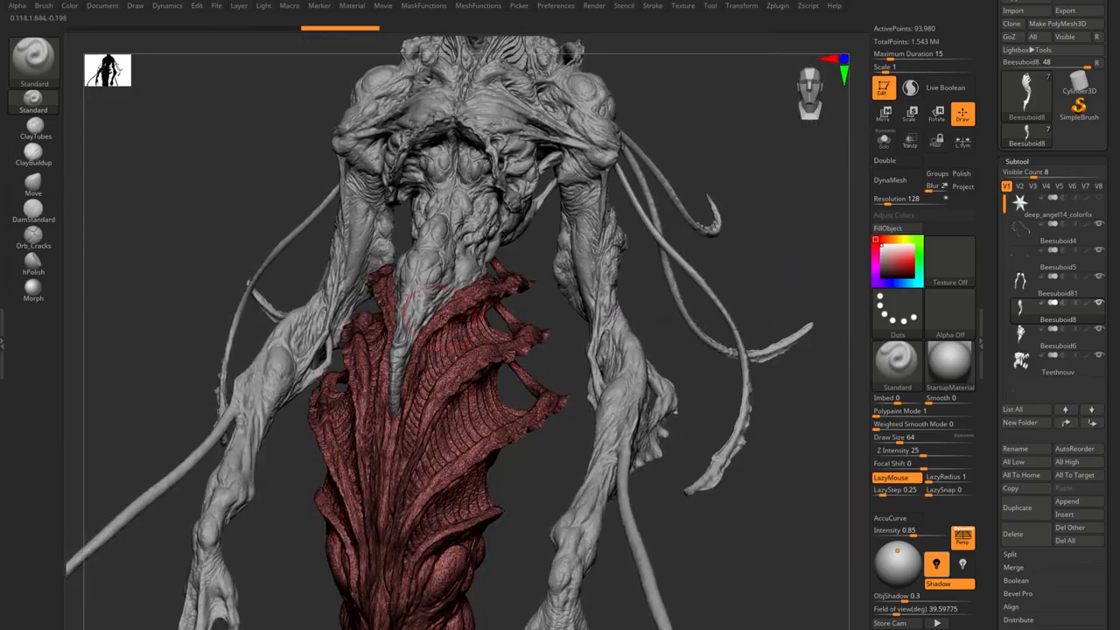
# Step: Make the Beesuboid81 arms and the Beesuboid6 torso active in turn to compare their point counts
pyautogui.keyDown('alt'); pyautogui.click(582, 266); pyautogui.keyUp('alt')
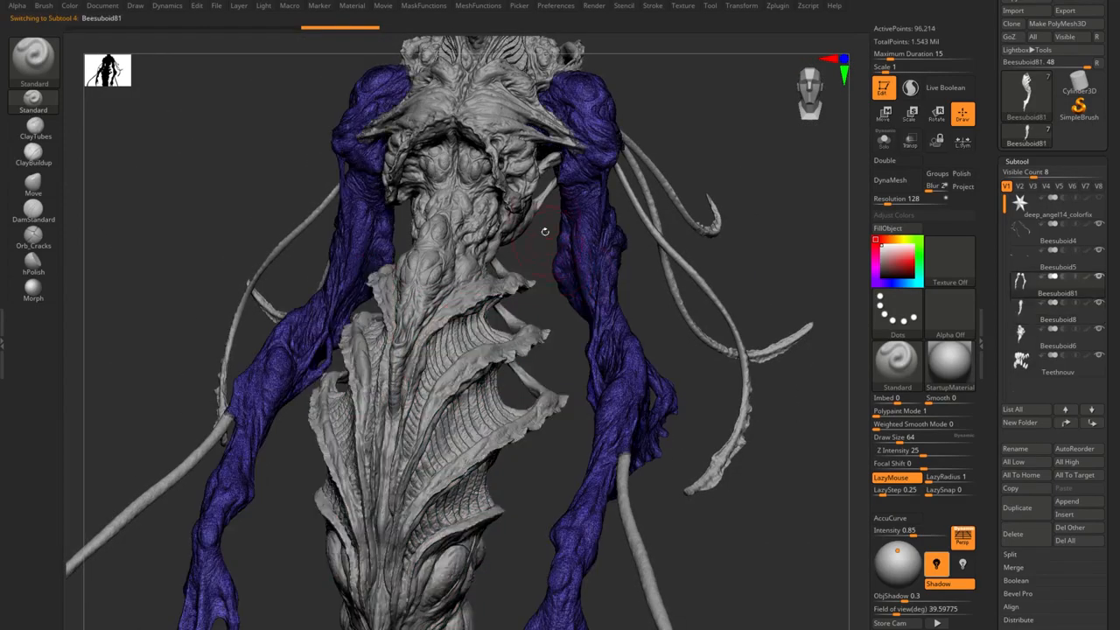
pyautogui.keyDown('alt'); pyautogui.click(472, 224); pyautogui.keyUp('alt')
pyautogui.moveTo(472, 223); pyautogui.dragTo(423, 272, button='right')
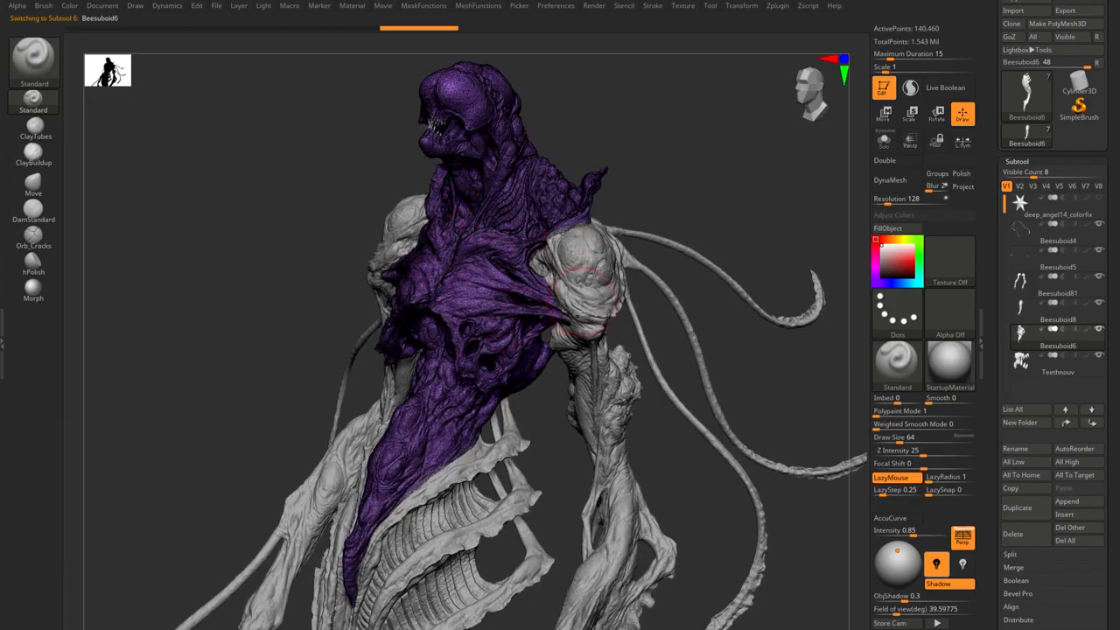
# Step: Make the Beesuboid4 tentacle subtool active, decimate only it at 5 percent, and inspect the tentacles up close
pyautogui.moveTo(553, 256); pyautogui.dragTo(499, 232, button='right')
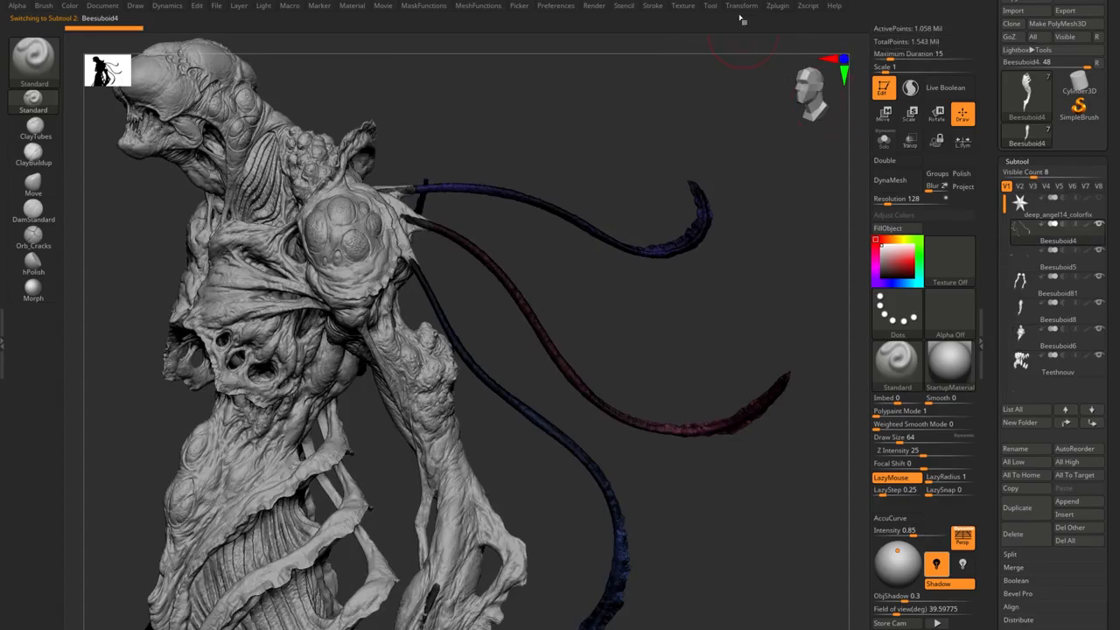
pyautogui.click(777, 6)
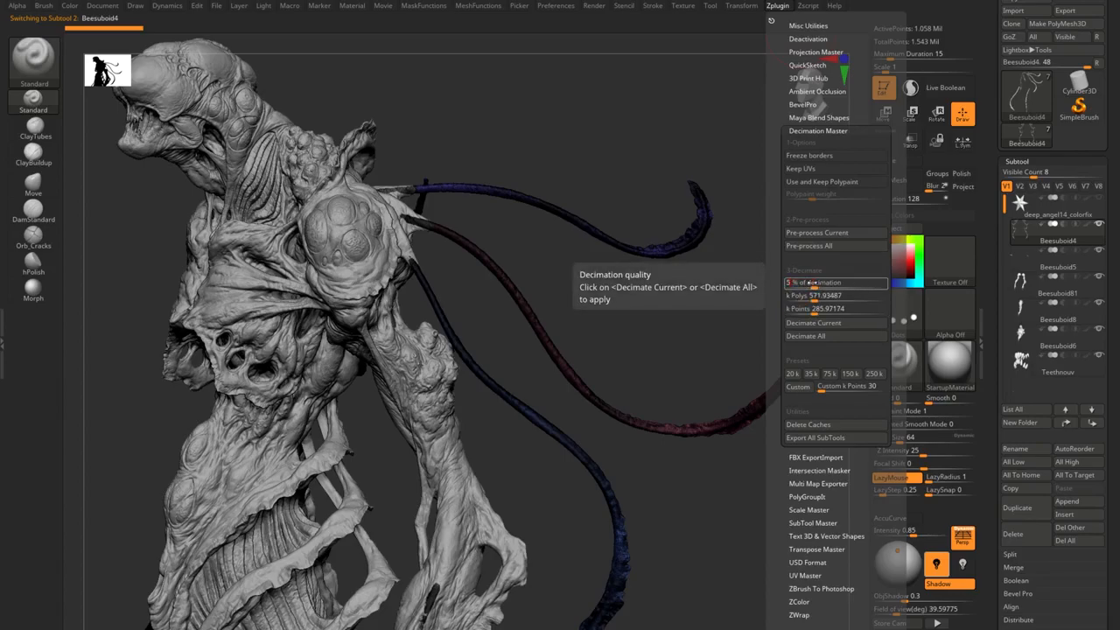
pyautogui.click(812, 323)
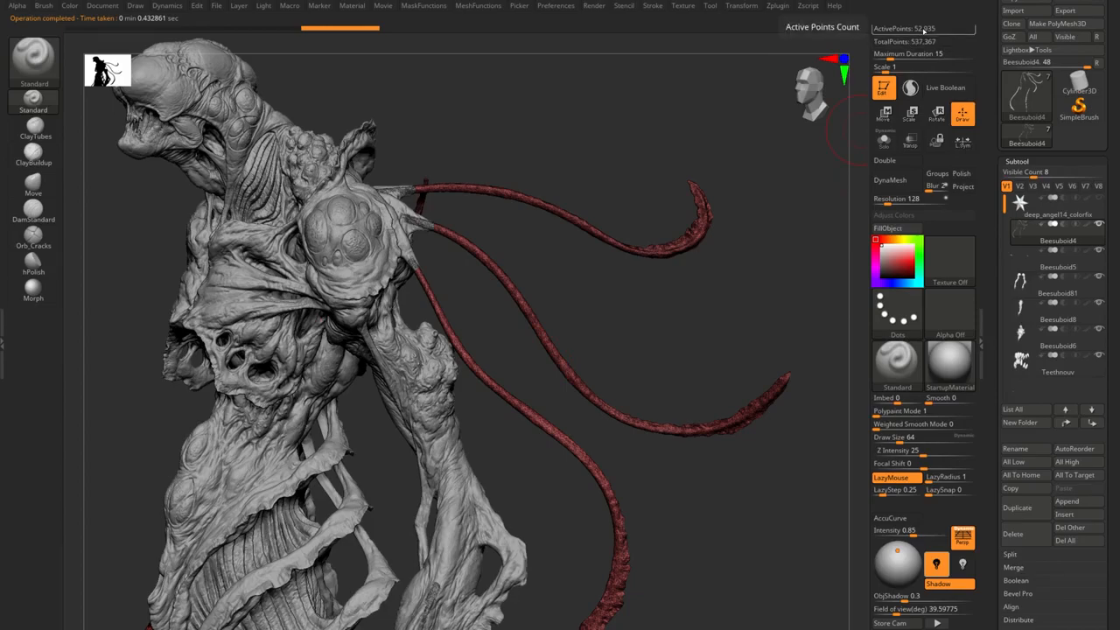
pyautogui.keyDown('alt'); pyautogui.moveTo(490, 184); pyautogui.dragTo(562, 284); pyautogui.keyUp('alt')
pyautogui.moveTo(503, 234); pyautogui.dragTo(507, 241)
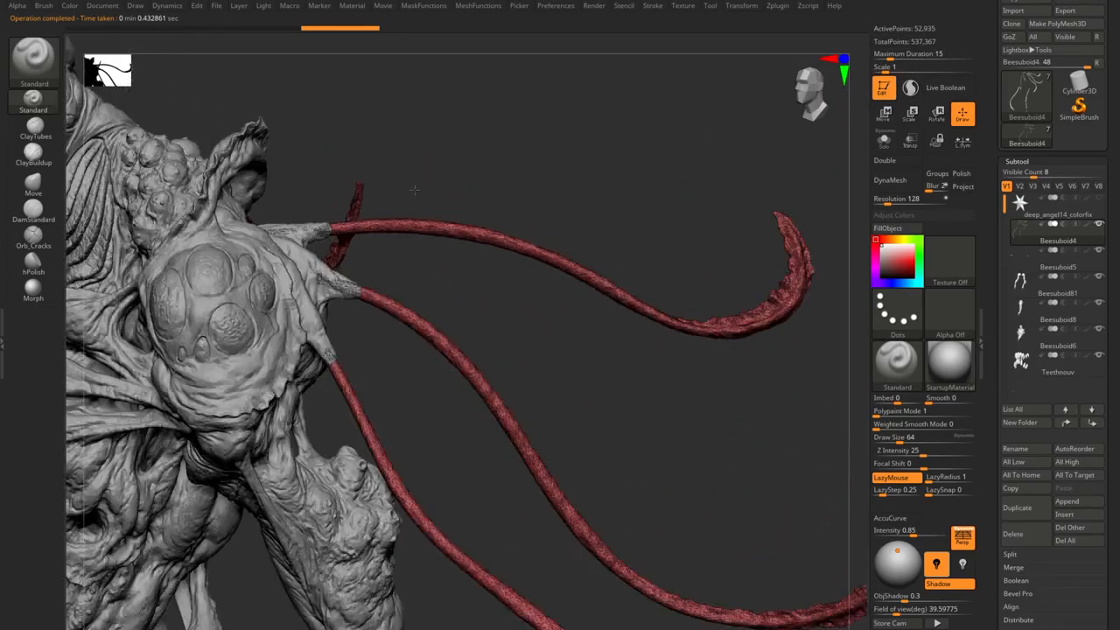
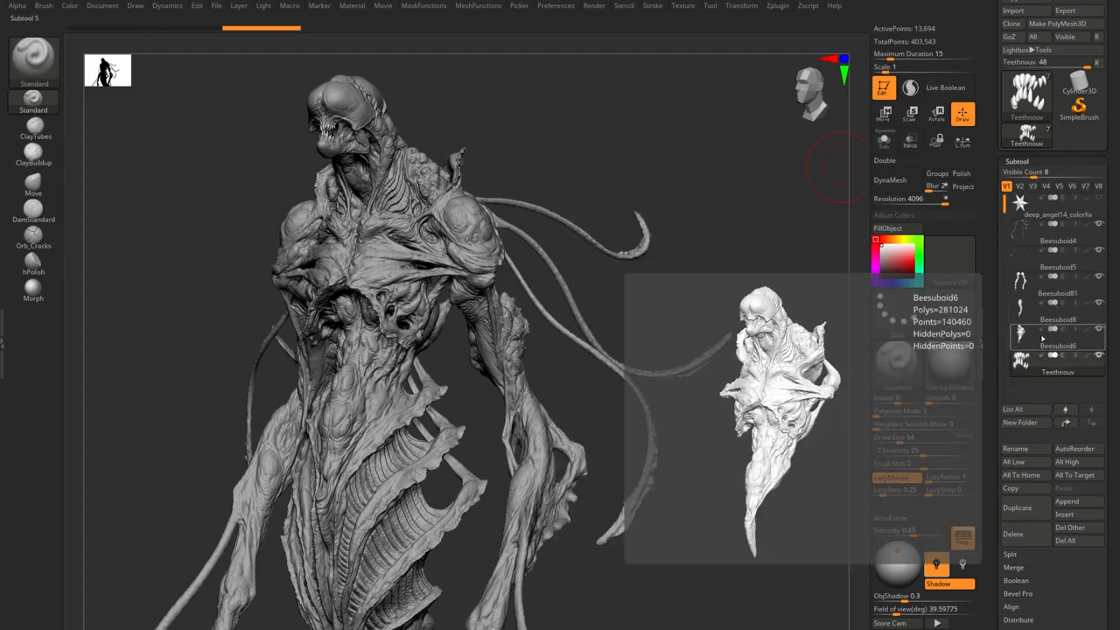
# Step: Merge all visible subtools into a single mesh and make the merged tool active
pyautogui.click(1063, 253)
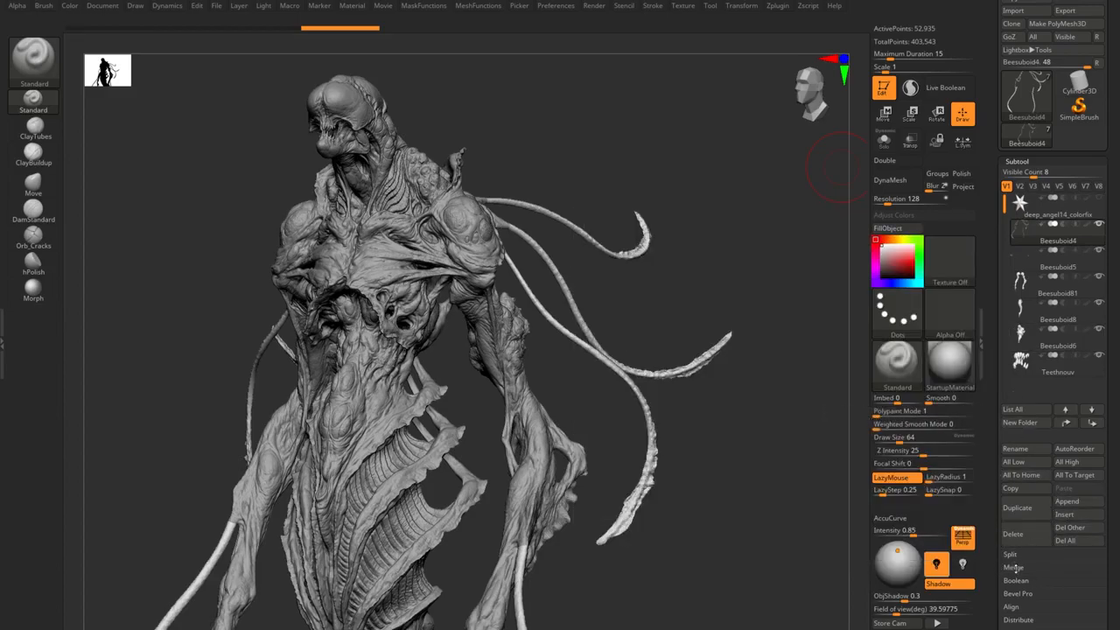
pyautogui.click(1013, 567)
pyautogui.scroll(-1, 997, 560)
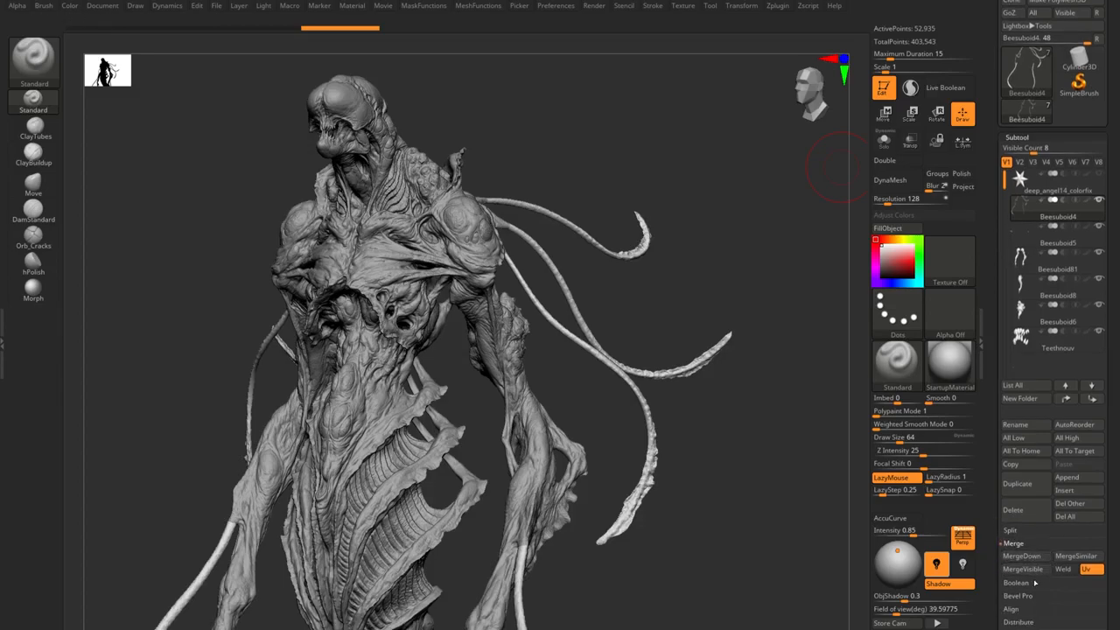
pyautogui.click(1022, 568)
pyautogui.click(1025, 109)
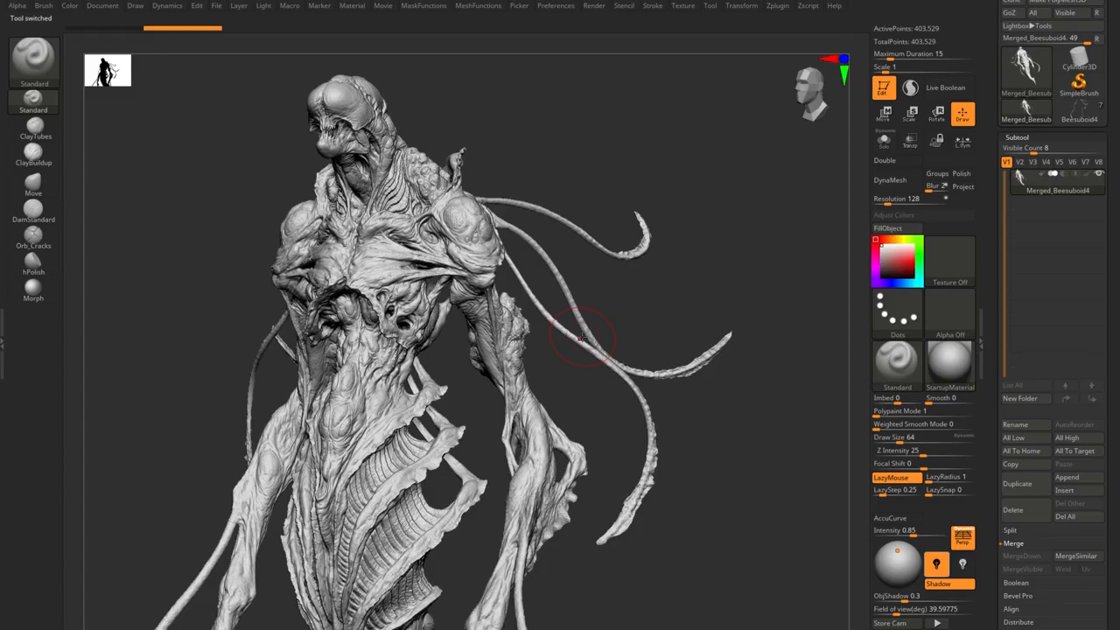
# Step: Show the polyframe and examine the merged creature's mesh around the head, chest and shoulders
pyautogui.keyDown('alt'); pyautogui.moveTo(652, 303); pyautogui.dragTo(695, 335); pyautogui.keyUp('alt')
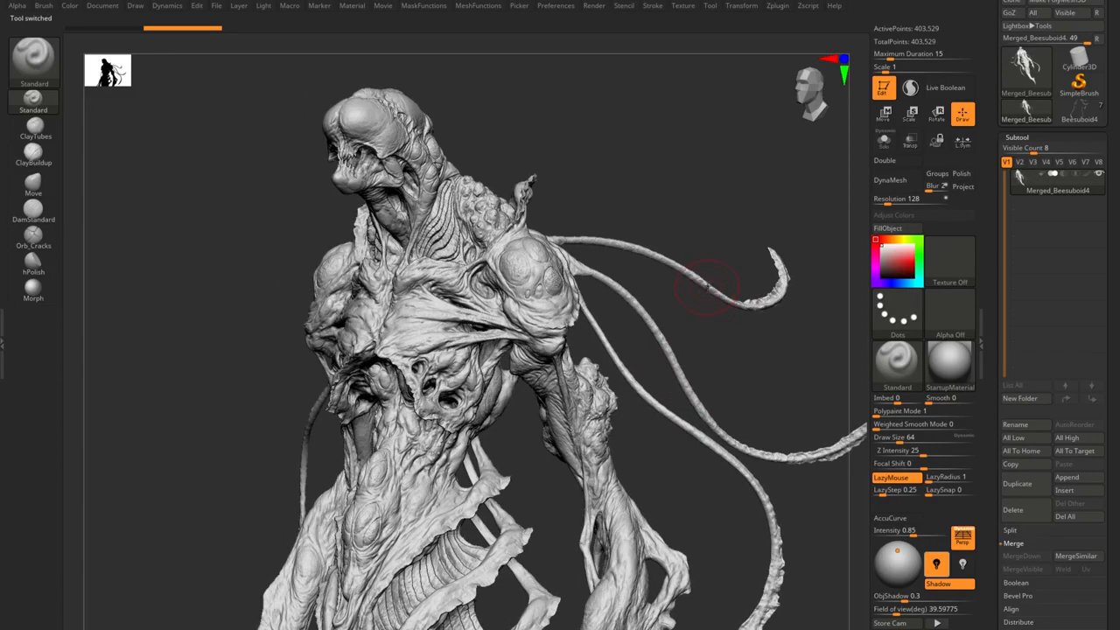
pyautogui.press('shift')
pyautogui.hotkey('shift', 'f')
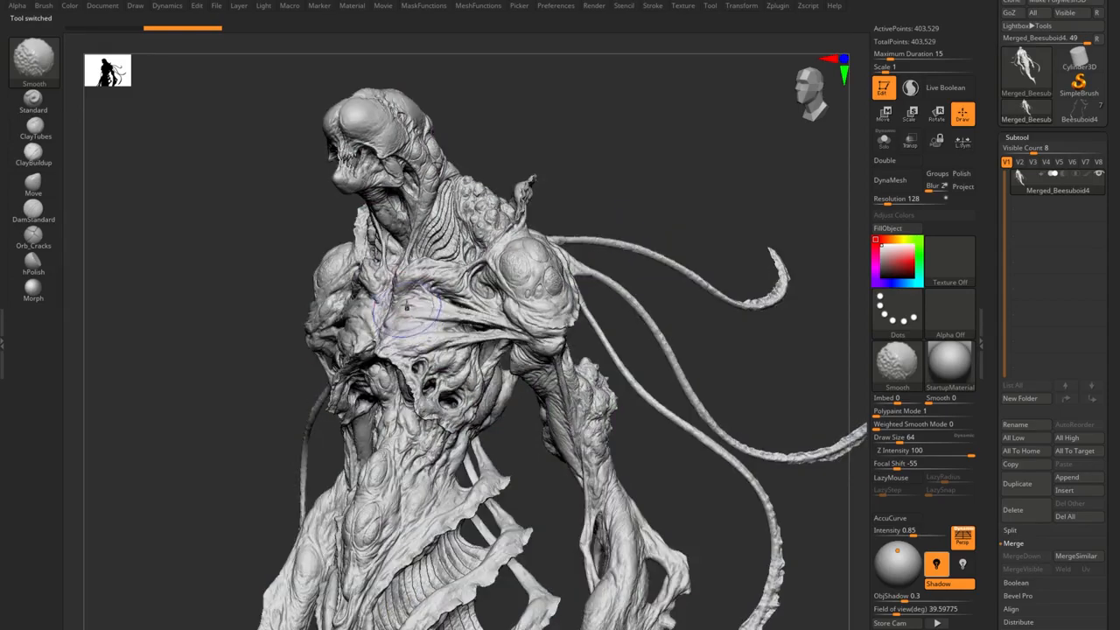
pyautogui.keyDown('alt'); pyautogui.moveTo(385, 328); pyautogui.dragTo(418, 375, button='right'); pyautogui.keyUp('alt')
pyautogui.hotkey('shift', 'f')
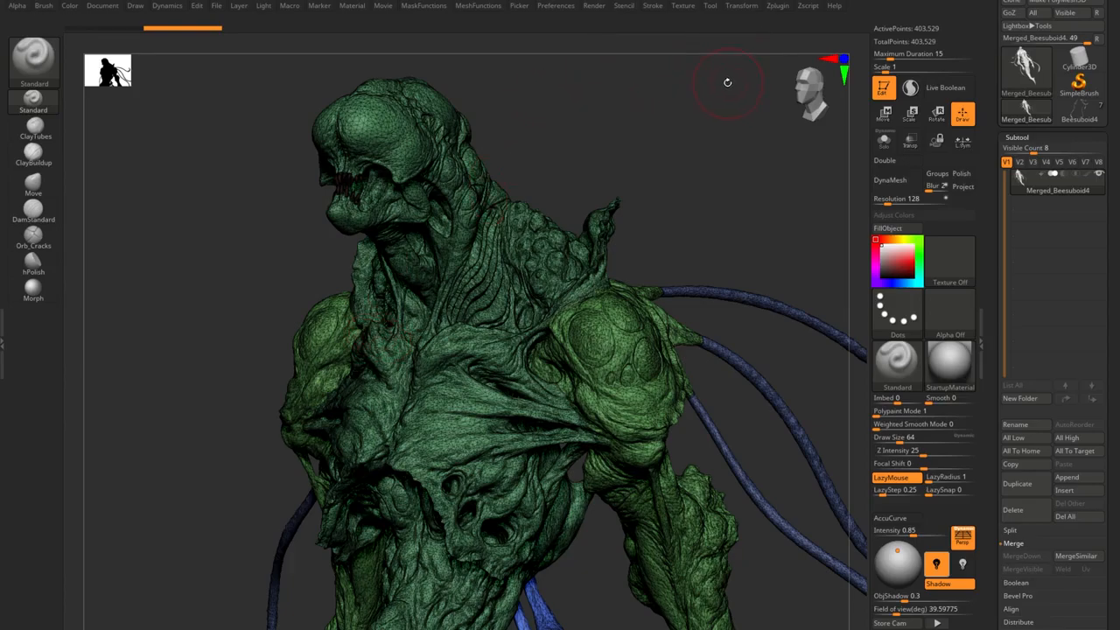
# Step: Export the merged creature mesh from the Tool palette's current tool
pyautogui.moveTo(727, 82); pyautogui.dragTo(718, 86)
pyautogui.click(710, 5)
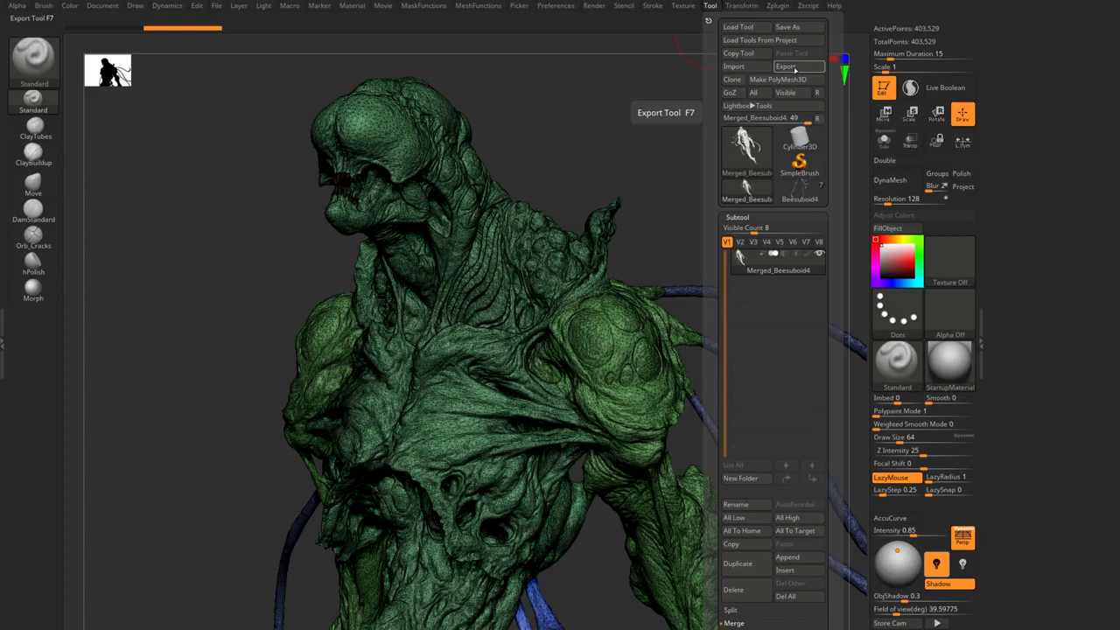
pyautogui.click(787, 68)
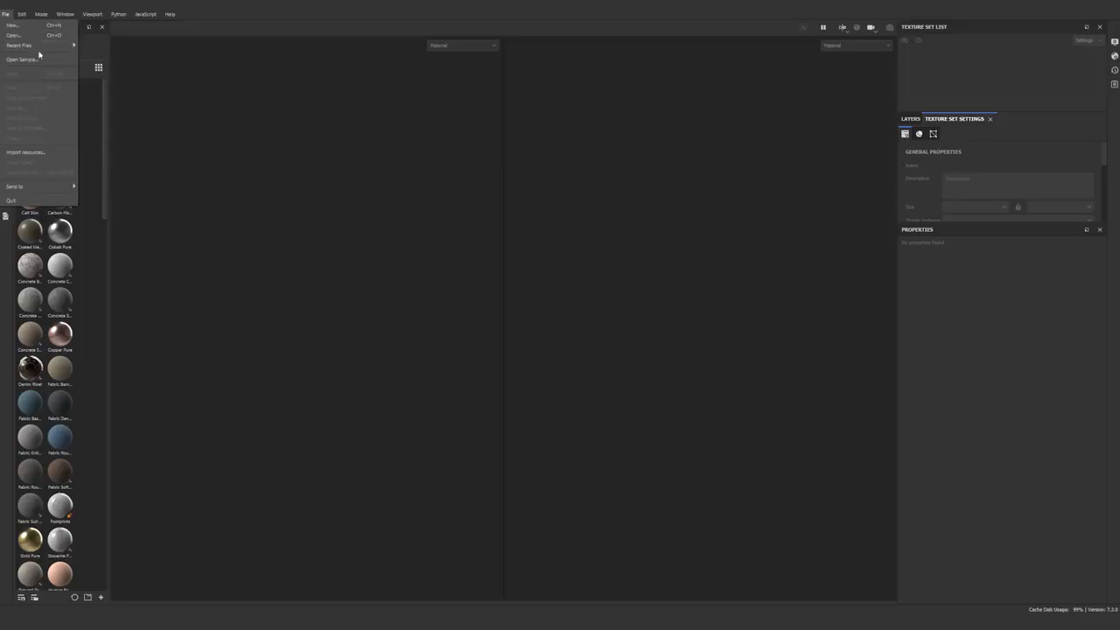
# Step: Switch to Substance 3D Painter and create a 4096, OpenGL project with auto-unwrap from Merged_Teethnouv.obj in the Deep_Angel_Retopo dump folder
pyautogui.click(44, 26)
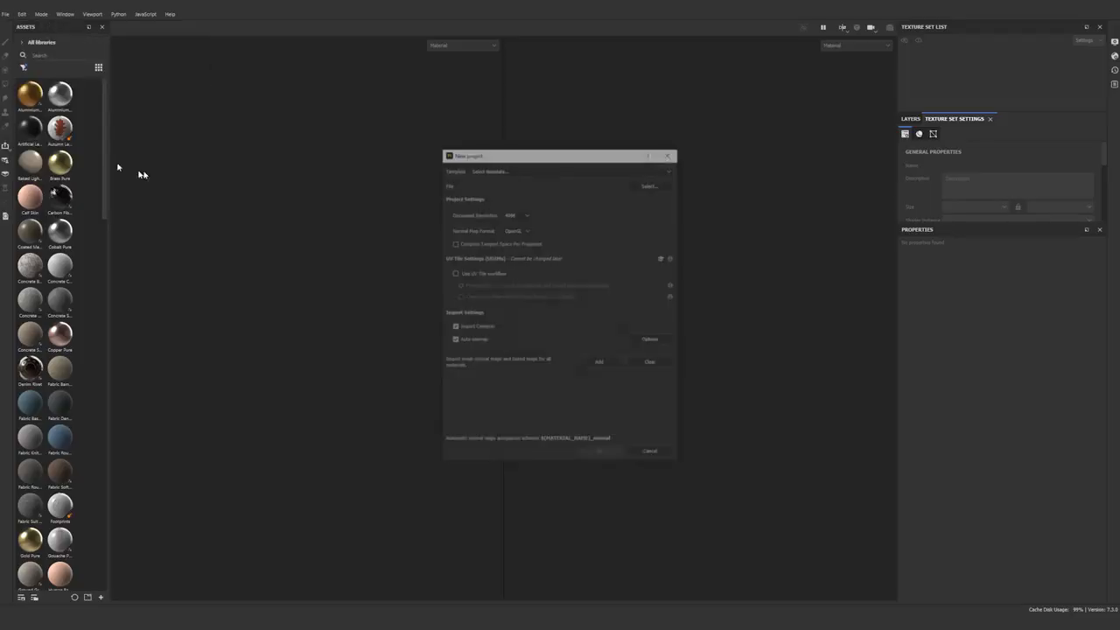
pyautogui.click(651, 184)
pyautogui.doubleClick(289, 203)
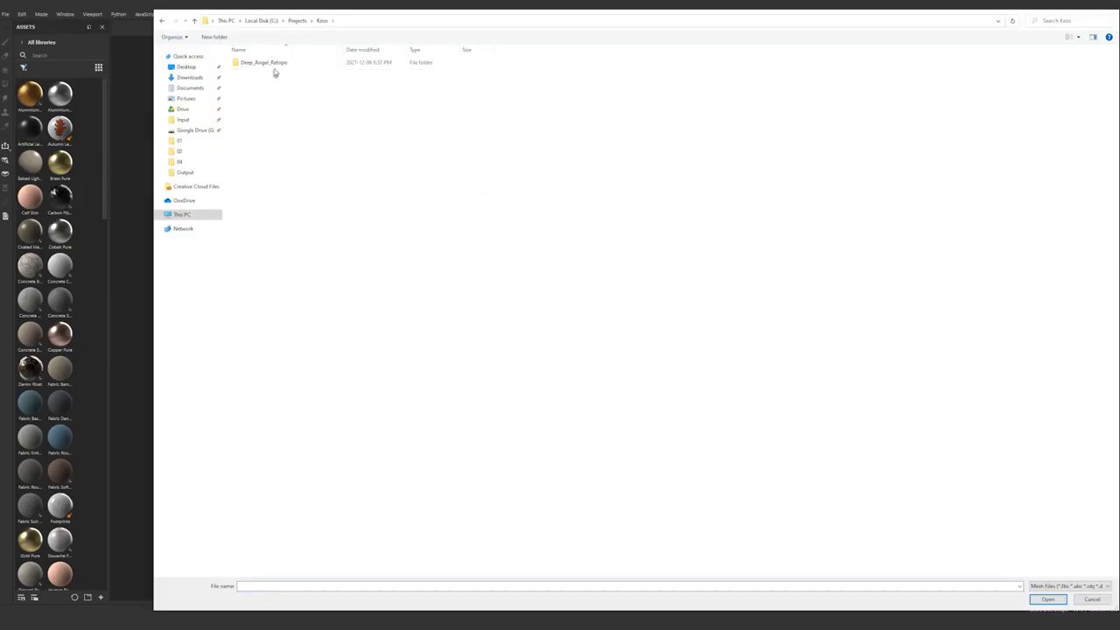
pyautogui.doubleClick(278, 66)
pyautogui.click(253, 72)
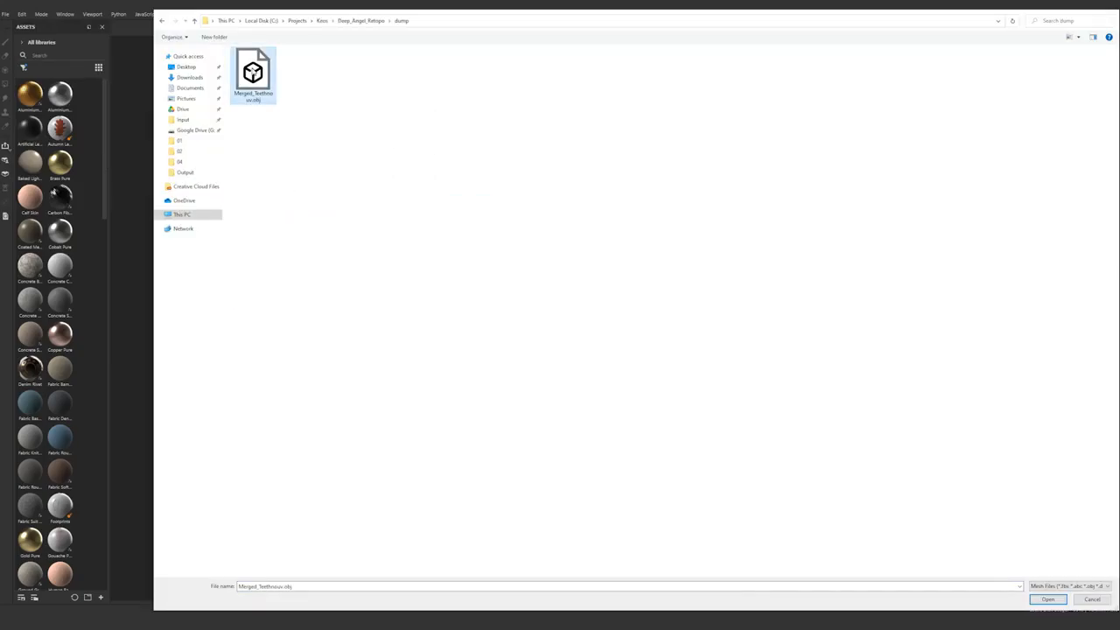
pyautogui.doubleClick(252, 72)
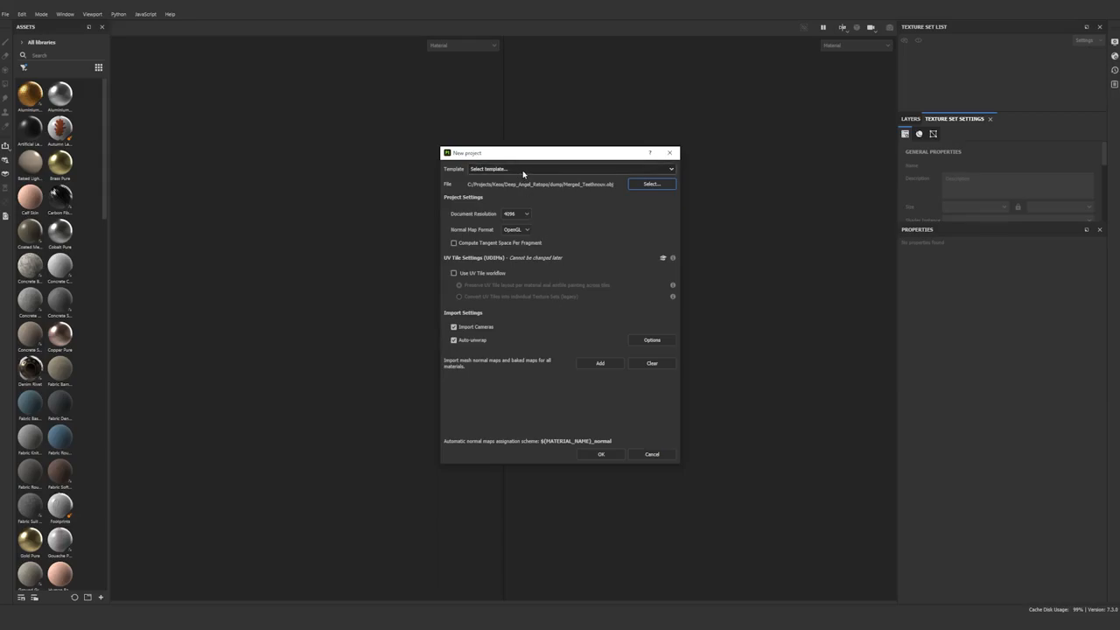
pyautogui.click(599, 454)
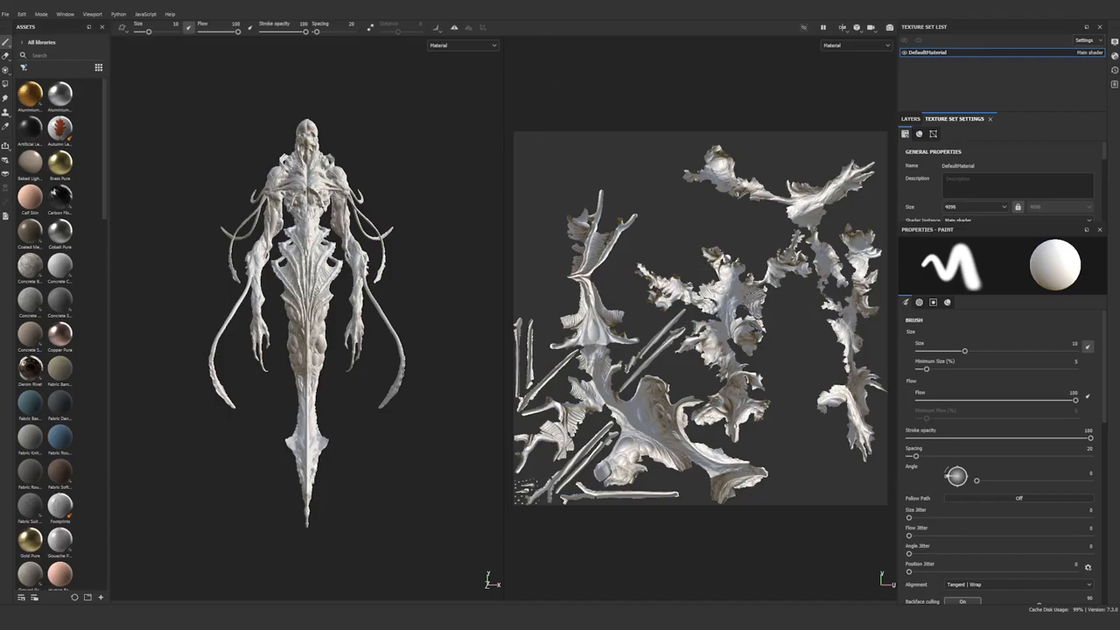
# Step: Examine the imported creature's head, shoulder and chest detail up close in the 3D view
pyautogui.moveTo(433, 277); pyautogui.dragTo(414, 264, button='middle')
pyautogui.scroll(3, 417, 273)
pyautogui.keyDown('alt'); pyautogui.moveTo(417, 280); pyautogui.dragTo(342, 285); pyautogui.keyUp('alt')
pyautogui.keyDown('alt'); pyautogui.moveTo(342, 284); pyautogui.dragTo(329, 437, button='middle'); pyautogui.keyUp('alt')
pyautogui.scroll(4, 328, 179)
pyautogui.scroll(3, 376, 346)
pyautogui.keyDown('alt'); pyautogui.moveTo(327, 179); pyautogui.dragTo(400, 385, button='middle'); pyautogui.keyUp('alt')
pyautogui.scroll(-3, 376, 344)
pyautogui.scroll(3, 401, 385)
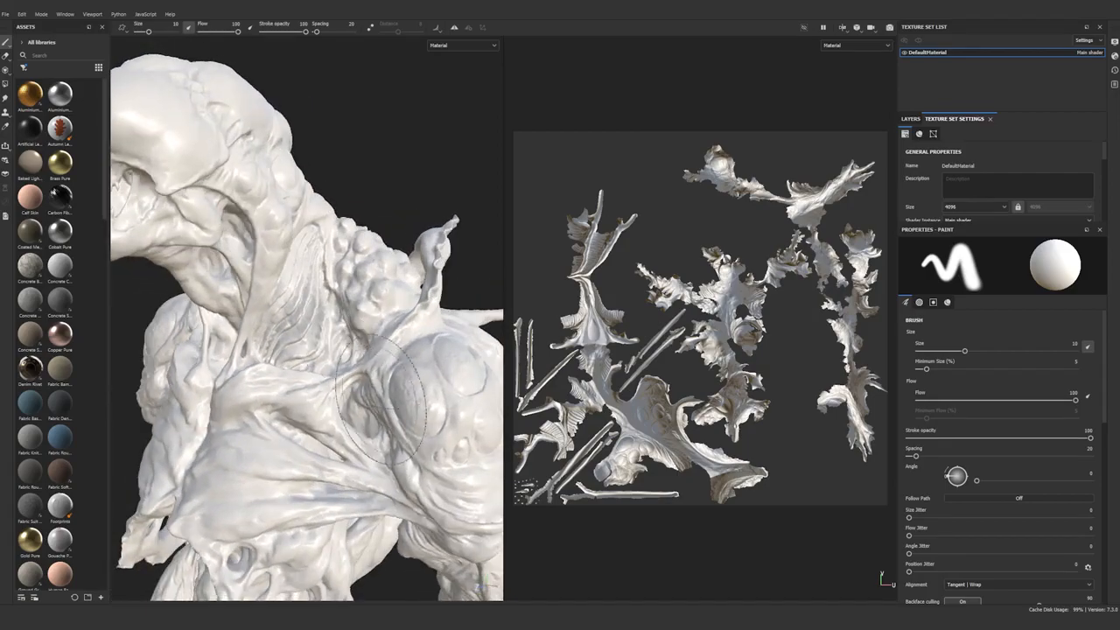
pyautogui.scroll(-3, 394, 324)
pyautogui.keyDown('alt'); pyautogui.moveTo(394, 324); pyautogui.dragTo(415, 253, button='middle'); pyautogui.keyUp('alt')
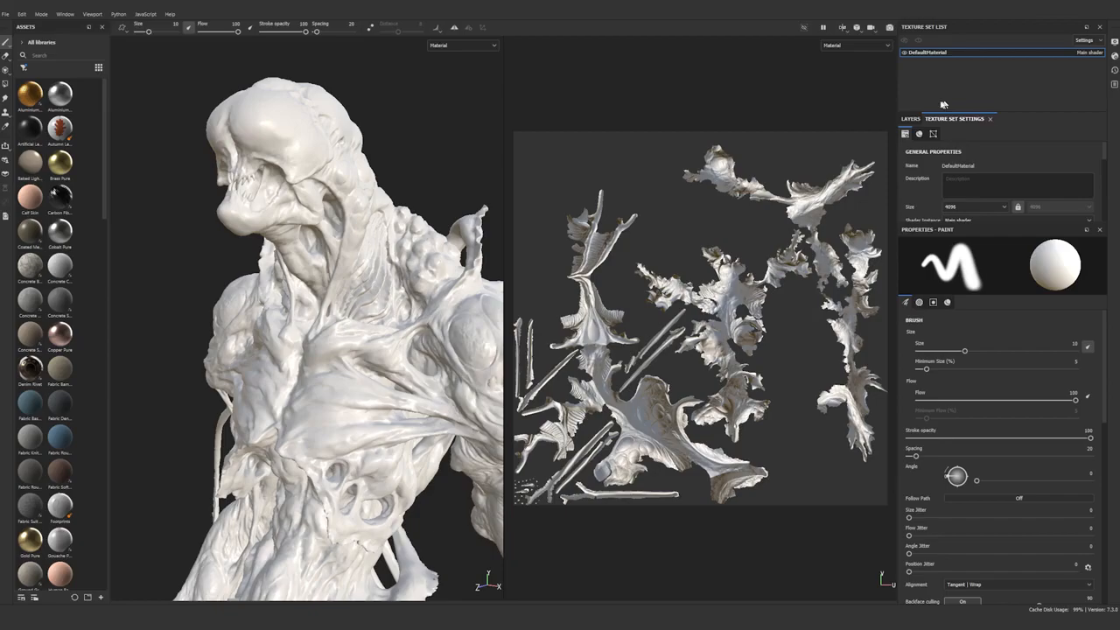
# Step: Open the mesh map baking settings for DefaultMaterial and set the output size to 8192
pyautogui.scroll(-6, 931, 184)
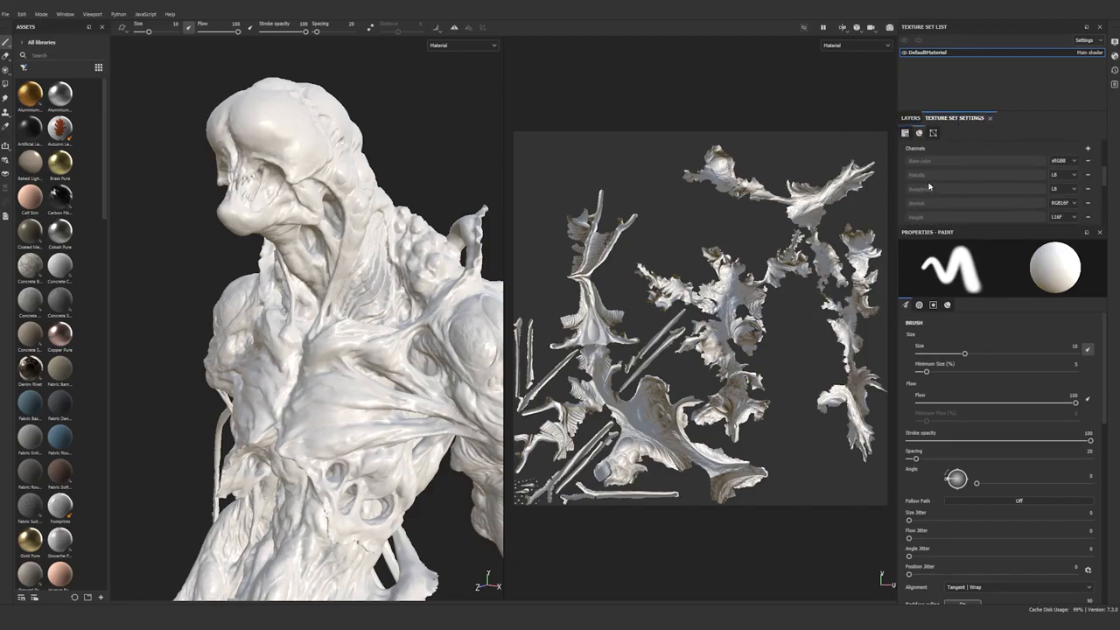
pyautogui.scroll(-2, 930, 185)
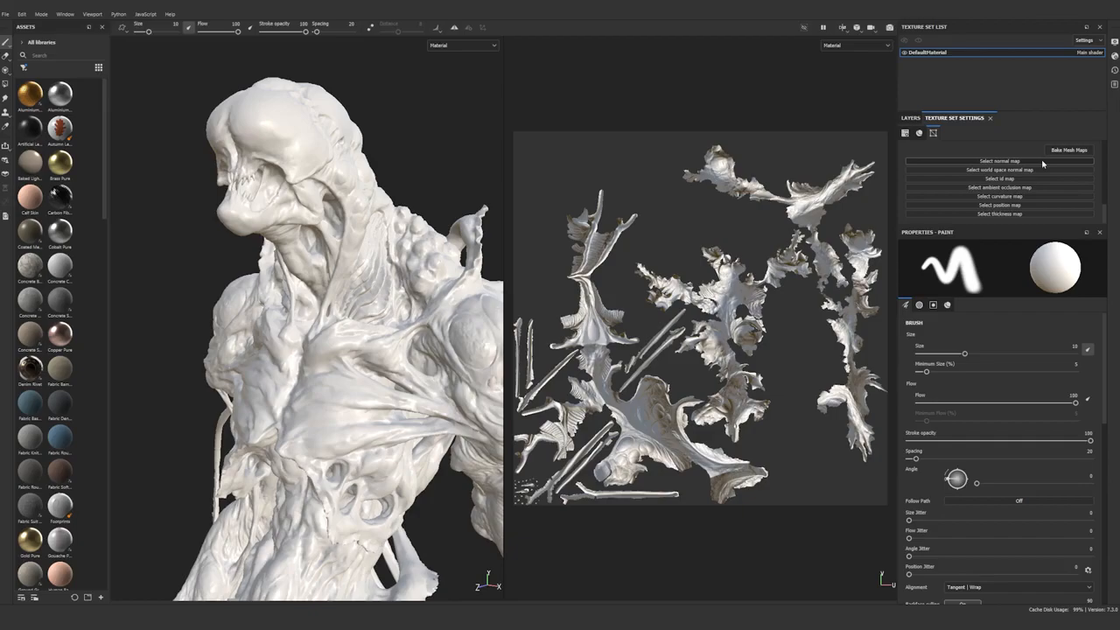
pyautogui.click(1060, 151)
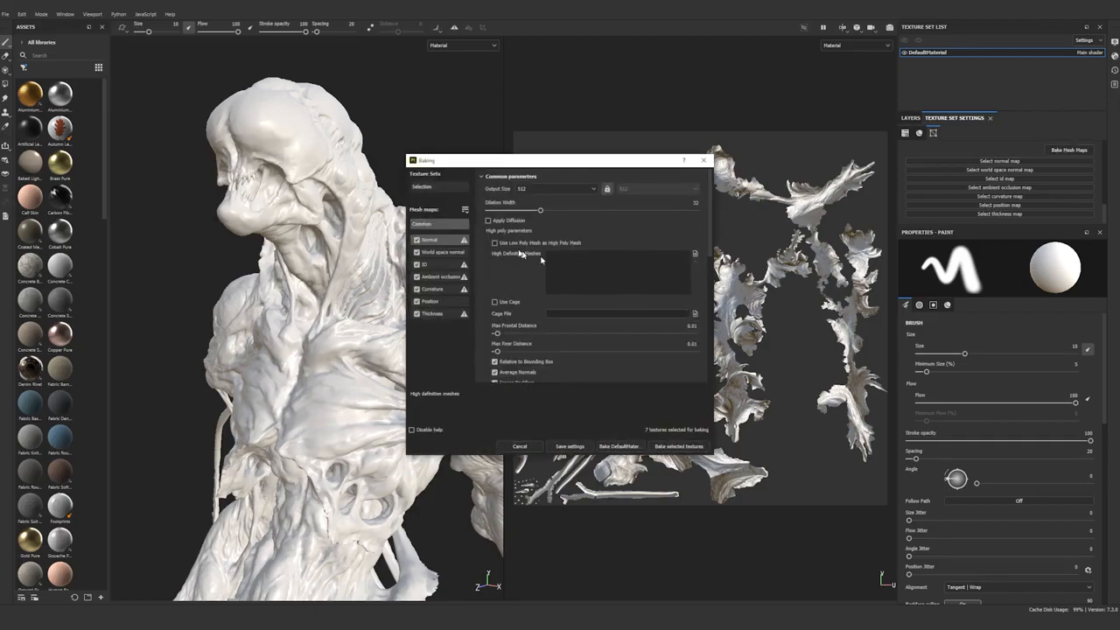
pyautogui.moveTo(546, 165); pyautogui.dragTo(585, 144)
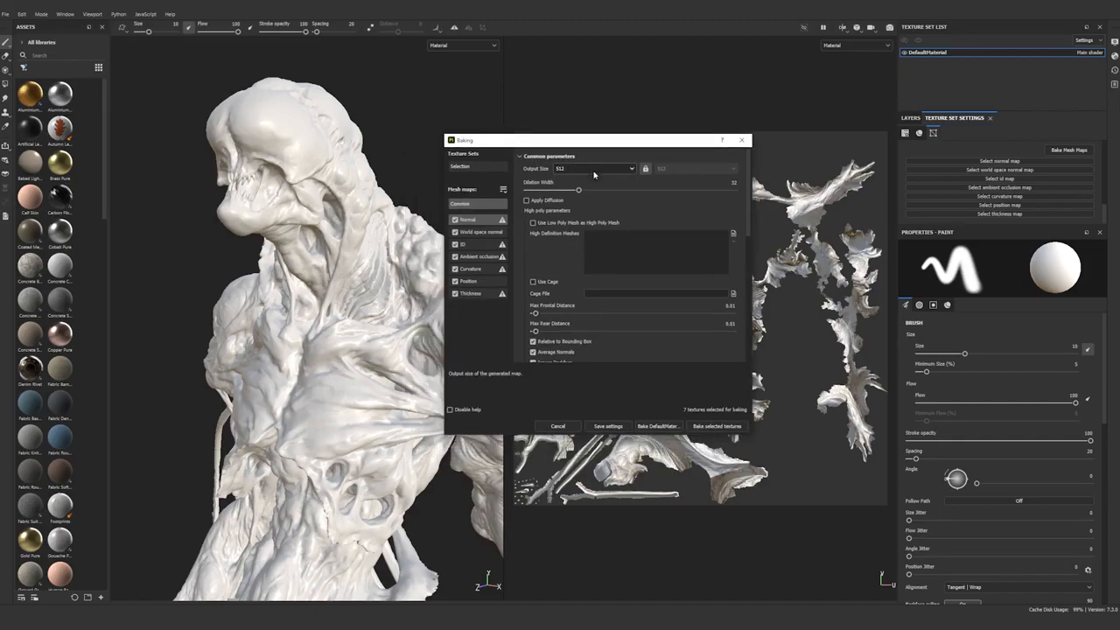
pyautogui.click(594, 169)
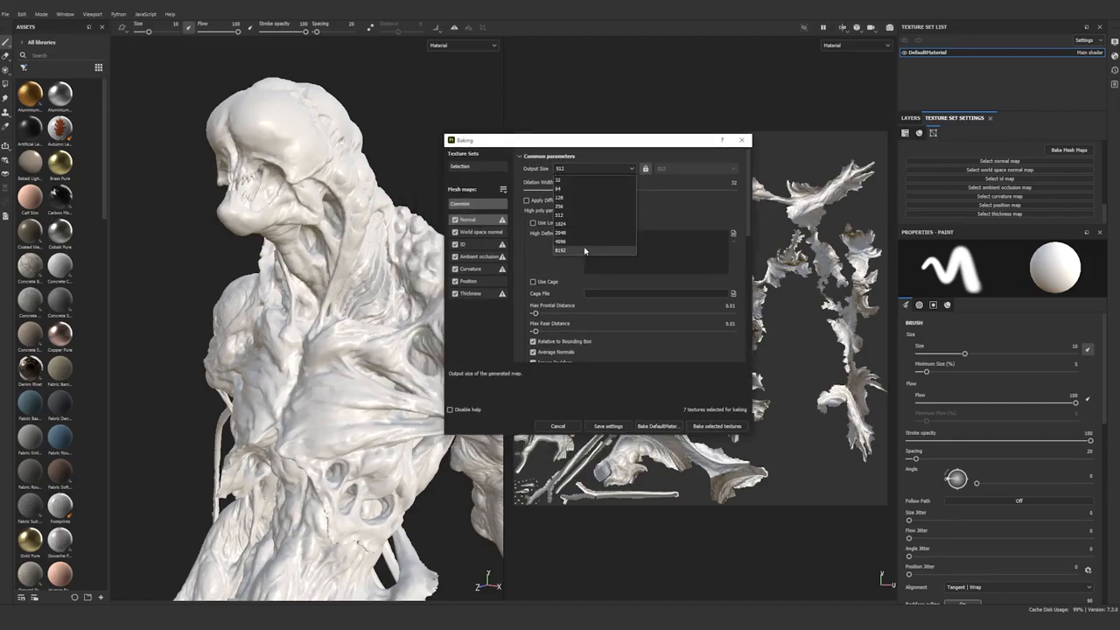
pyautogui.click(584, 250)
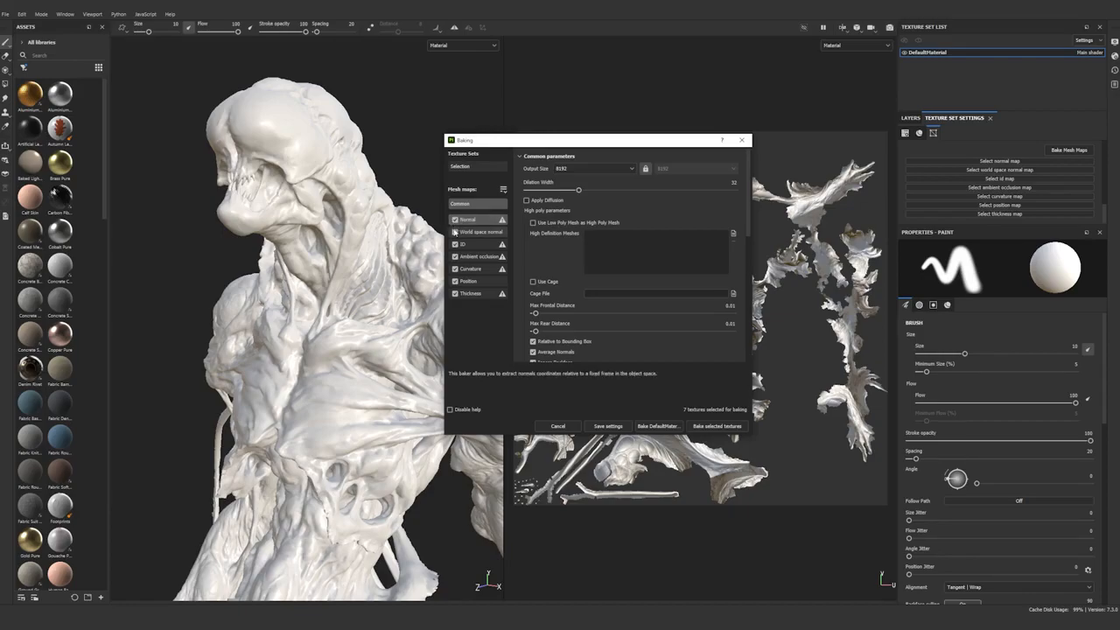
# Step: Limit the bake to the Normal and Curvature maps, use the low poly mesh as high poly mesh, and bake the selected textures
pyautogui.click(454, 232)
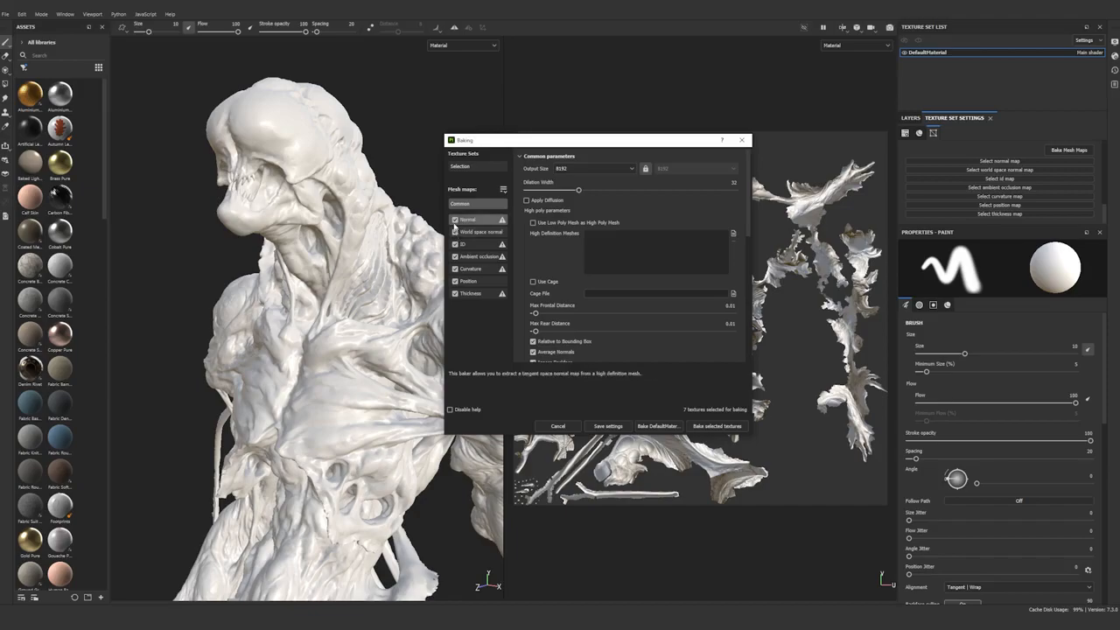
pyautogui.click(455, 233)
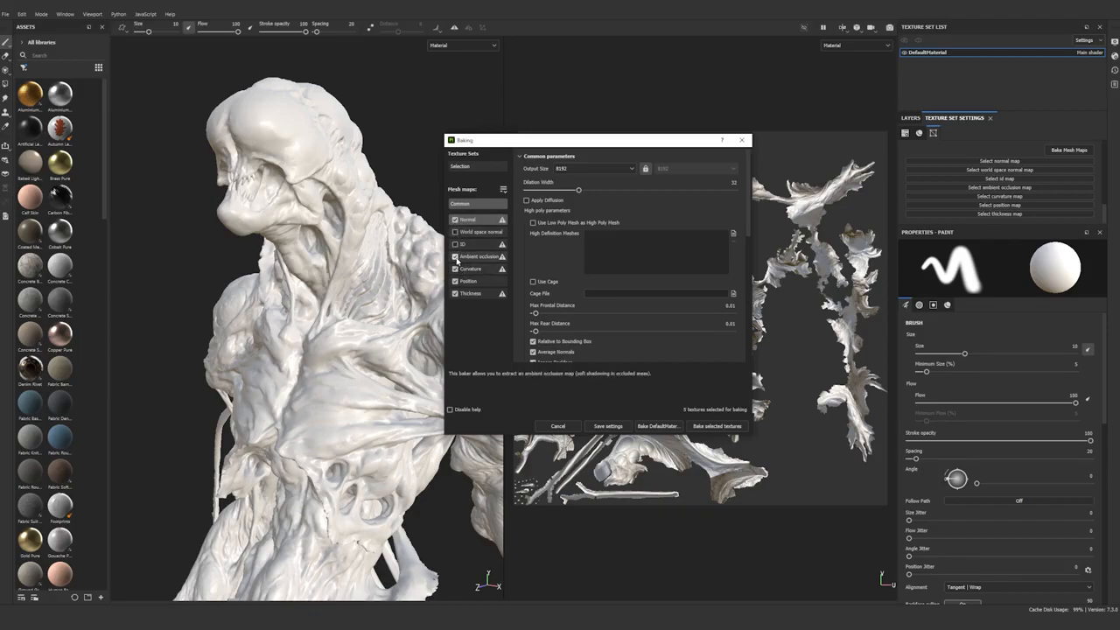
pyautogui.click(455, 281)
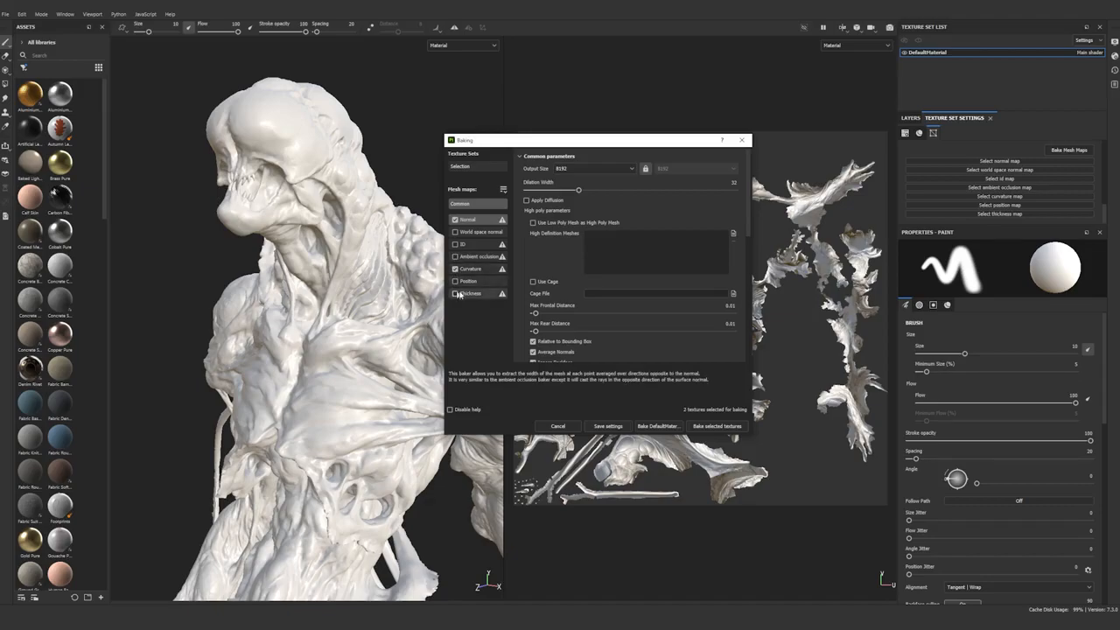
pyautogui.click(548, 224)
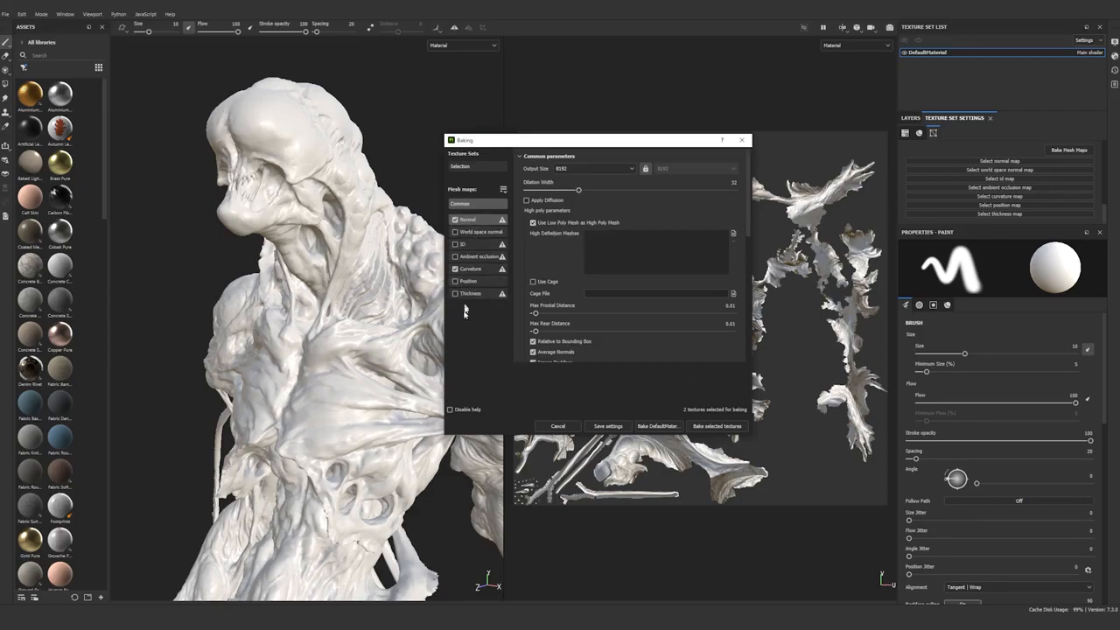
pyautogui.click(716, 426)
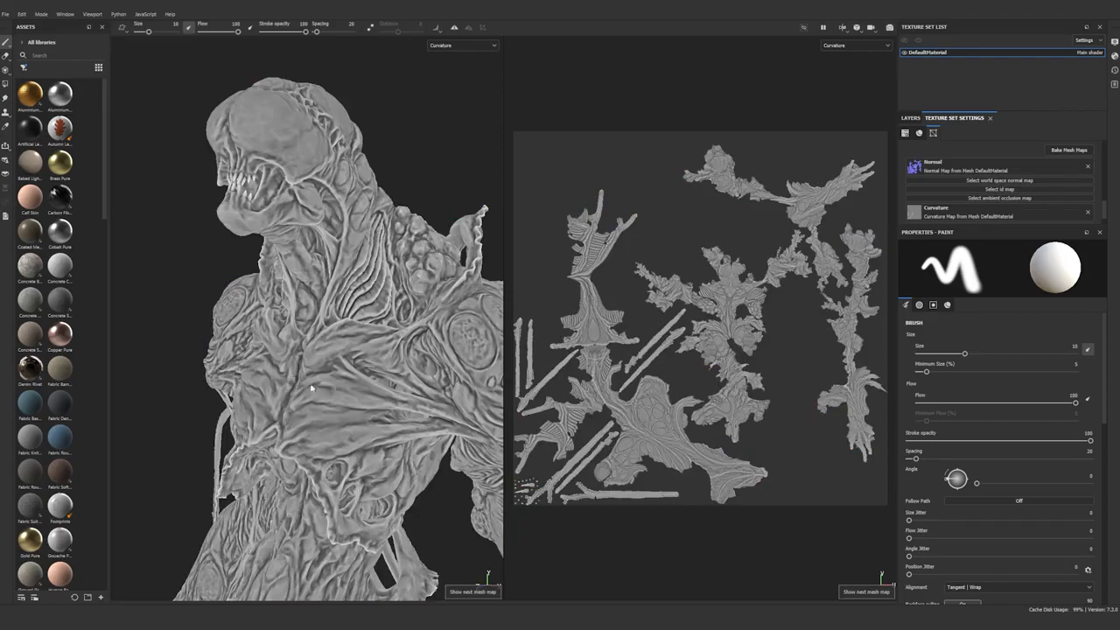
# Step: Inspect the baked curvature map on the creature's head and torso from the front
pyautogui.keyDown('alt'); pyautogui.moveTo(313, 387); pyautogui.dragTo(370, 272); pyautogui.keyUp('alt')
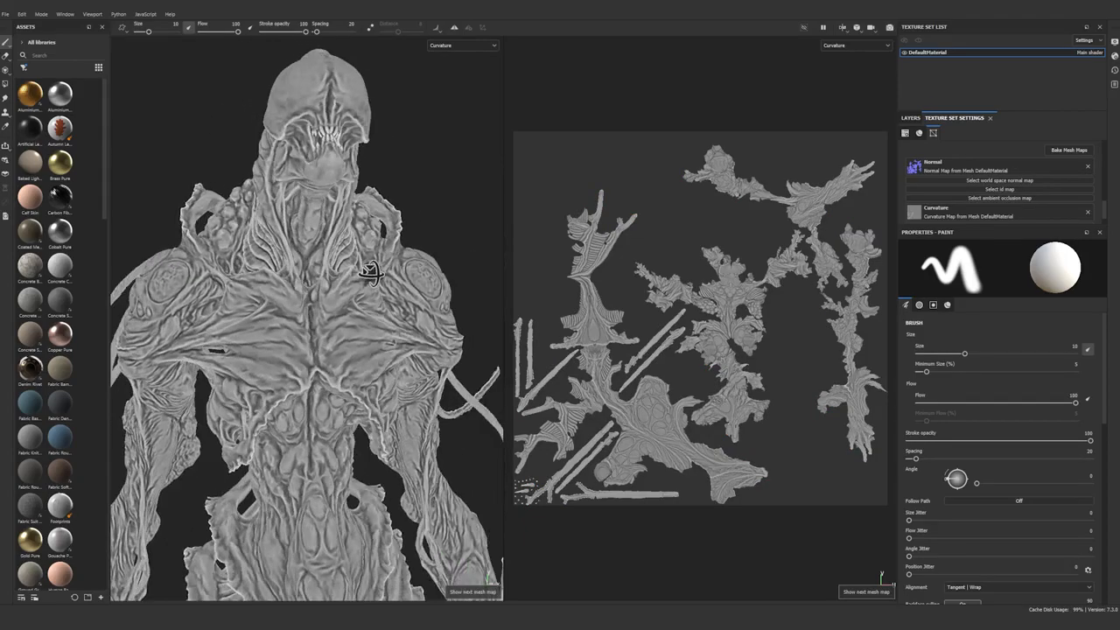
pyautogui.keyDown('alt'); pyautogui.moveTo(371, 272); pyautogui.dragTo(313, 322, button='middle'); pyautogui.keyUp('alt')
pyautogui.keyDown('alt'); pyautogui.moveTo(313, 322); pyautogui.dragTo(455, 437); pyautogui.keyUp('alt')
pyautogui.keyDown('alt'); pyautogui.moveTo(455, 437); pyautogui.dragTo(376, 427, button='middle'); pyautogui.keyUp('alt')
pyautogui.keyDown('alt'); pyautogui.moveTo(377, 427); pyautogui.dragTo(350, 372, button='right'); pyautogui.keyUp('alt')
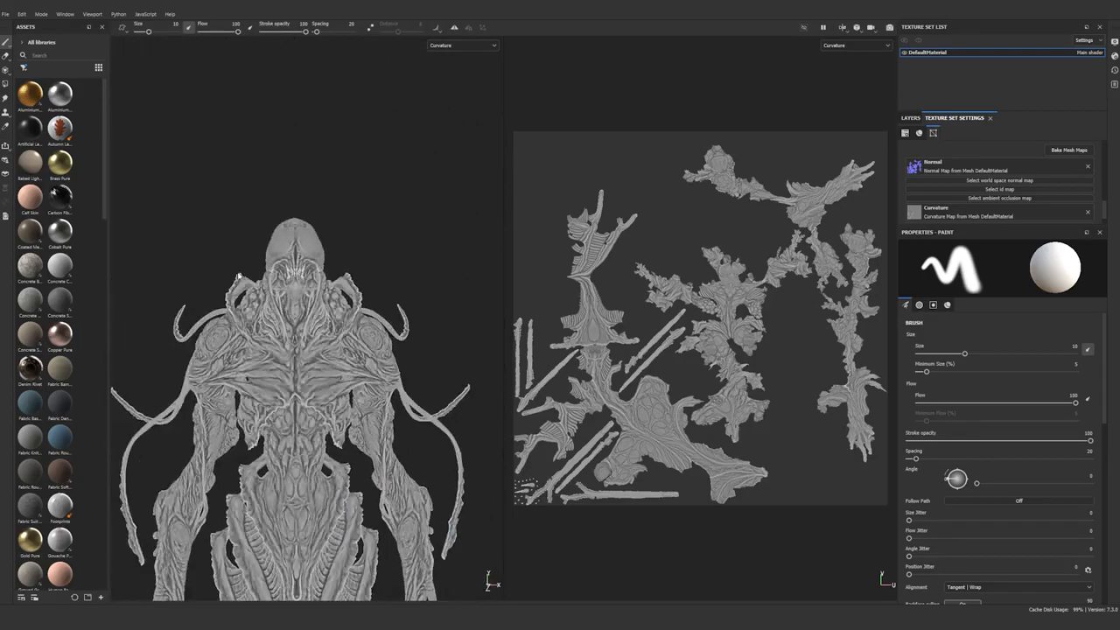
# Step: Examine the baked curvature on the creature's head, shoulders, chest and abdomen from closer, angled views
pyautogui.keyDown('alt'); pyautogui.moveTo(350, 372); pyautogui.dragTo(326, 394); pyautogui.keyUp('alt')
pyautogui.keyDown('alt'); pyautogui.moveTo(325, 393); pyautogui.dragTo(398, 455, button='right'); pyautogui.keyUp('alt')
pyautogui.keyDown('alt'); pyautogui.moveTo(398, 455); pyautogui.dragTo(367, 367, button='middle'); pyautogui.keyUp('alt')
pyautogui.keyDown('alt'); pyautogui.moveTo(368, 368); pyautogui.dragTo(367, 265); pyautogui.keyUp('alt')
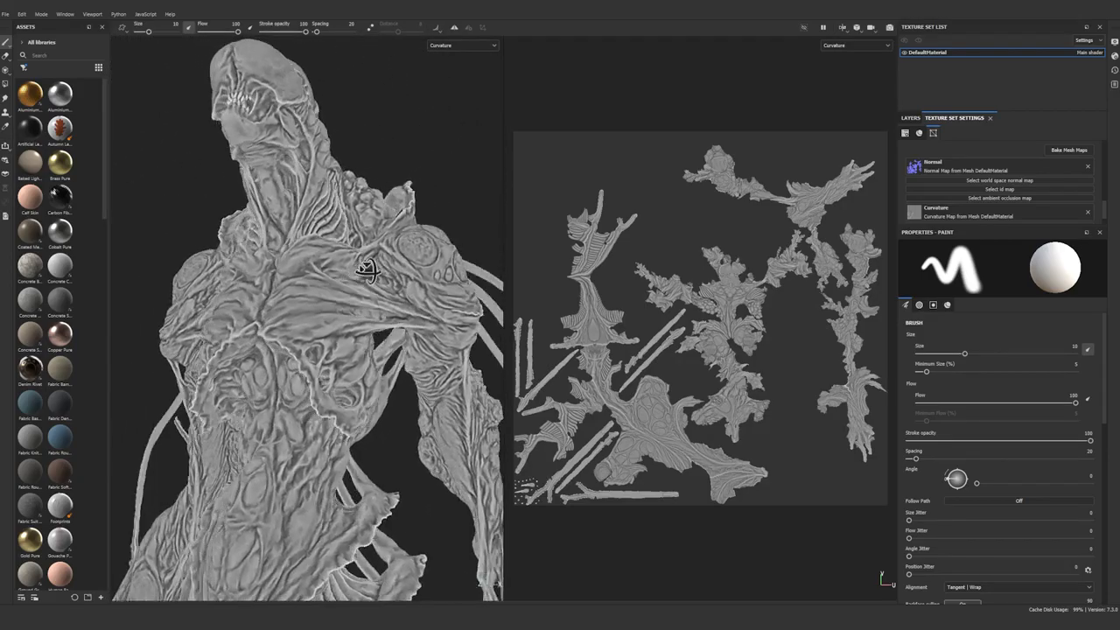
pyautogui.keyDown('alt'); pyautogui.moveTo(367, 265); pyautogui.dragTo(347, 324, button='right'); pyautogui.keyUp('alt')
pyautogui.keyDown('alt'); pyautogui.moveTo(348, 323); pyautogui.dragTo(376, 300, button='middle'); pyautogui.keyUp('alt')
pyautogui.keyDown('alt'); pyautogui.moveTo(375, 300); pyautogui.dragTo(233, 377); pyautogui.keyUp('alt')
pyautogui.keyDown('alt'); pyautogui.moveTo(321, 367); pyautogui.dragTo(312, 312); pyautogui.keyUp('alt')
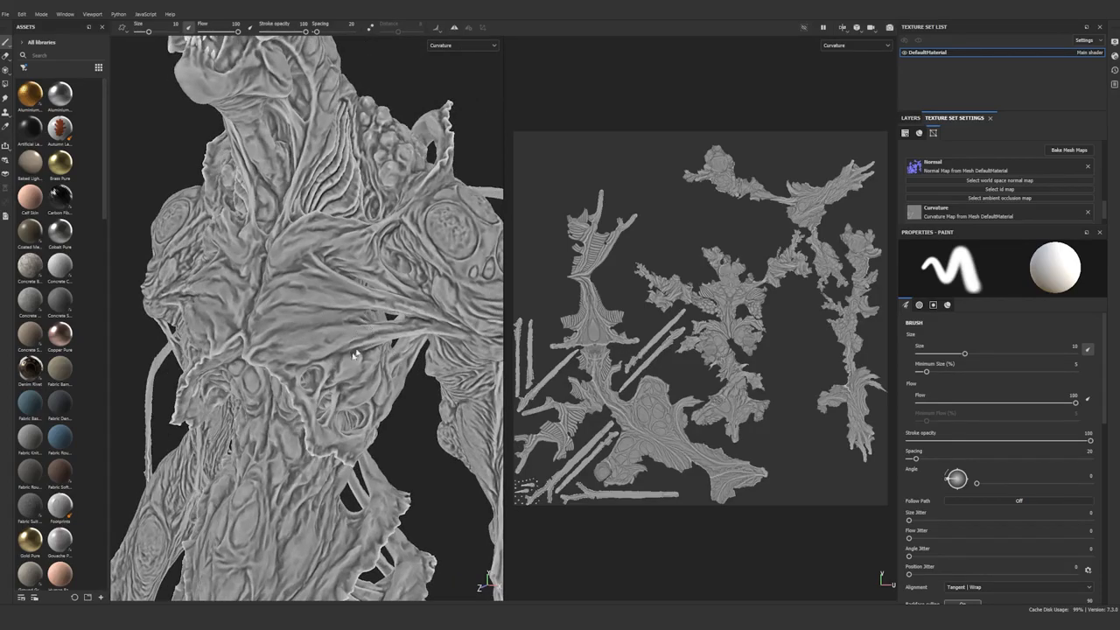
pyautogui.keyDown('alt'); pyautogui.moveTo(354, 354); pyautogui.dragTo(368, 270); pyautogui.keyUp('alt')
# Step: Open the texture export settings and look through the output template presets
pyautogui.click(6, 14)
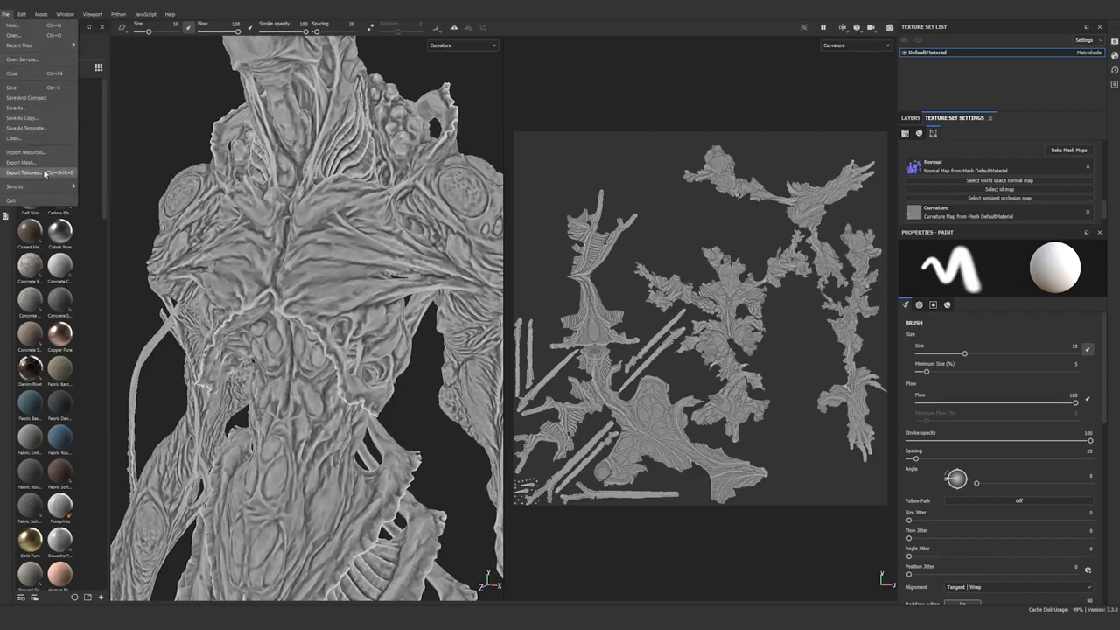
pyautogui.click(45, 172)
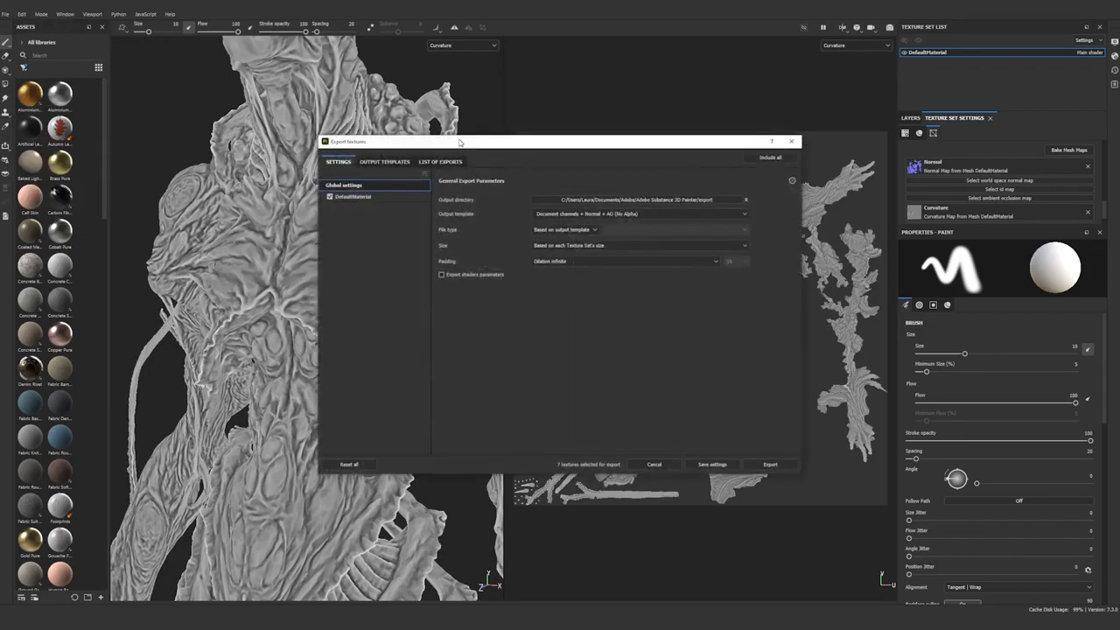
pyautogui.moveTo(459, 142); pyautogui.dragTo(357, 134)
pyautogui.click(281, 155)
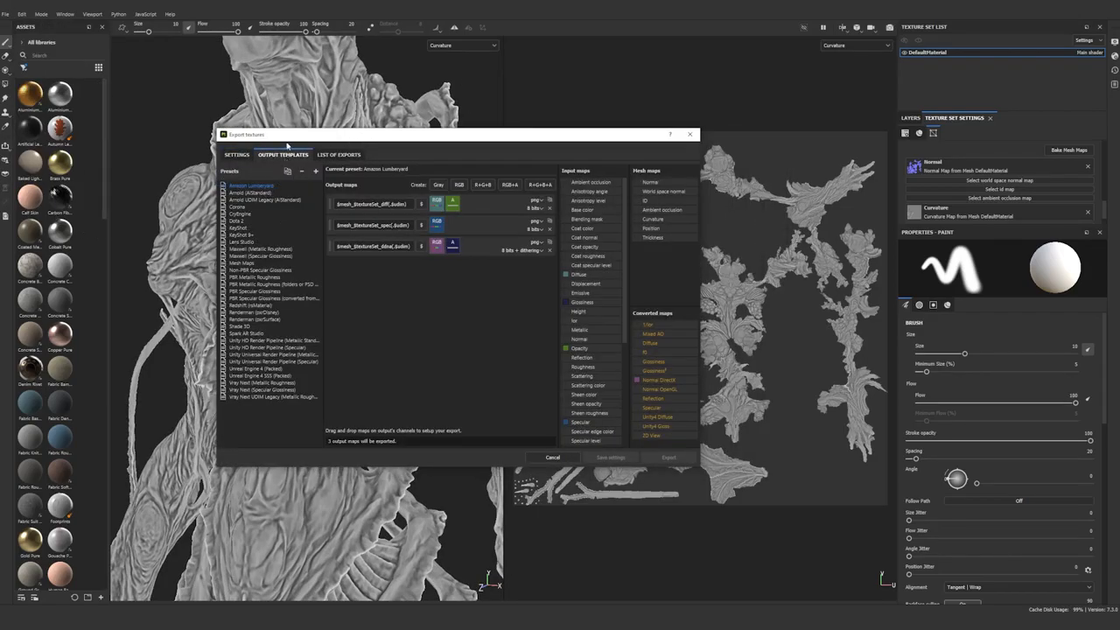
pyautogui.click(236, 155)
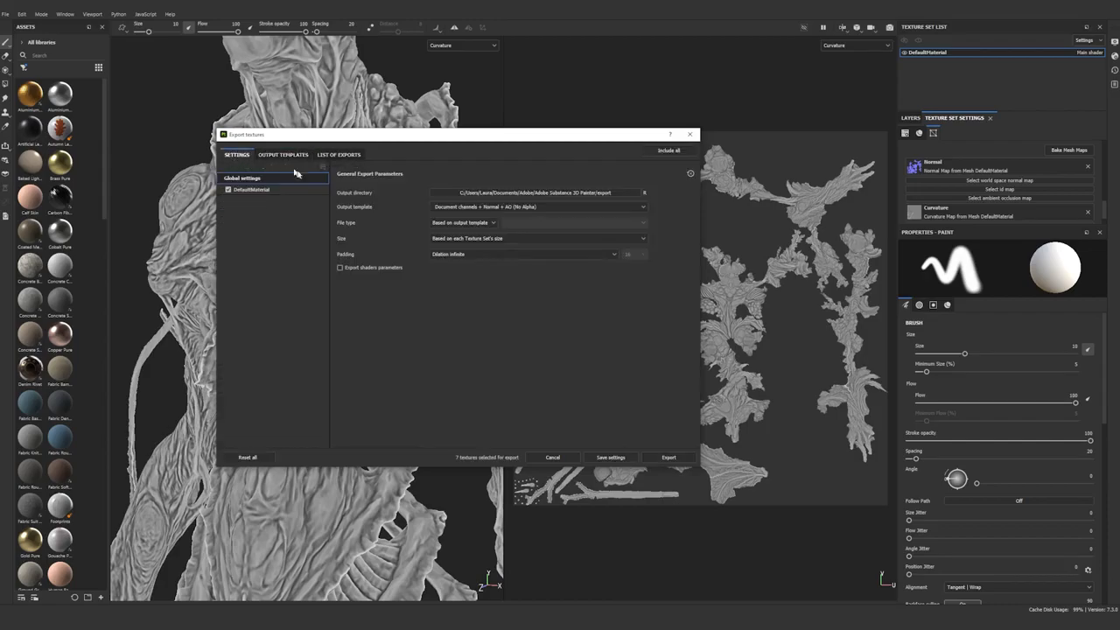
# Step: Choose an output template for exporting the baked mesh maps, keeping the file type based on the output template
pyautogui.click(484, 208)
pyautogui.click(515, 353)
pyautogui.click(470, 223)
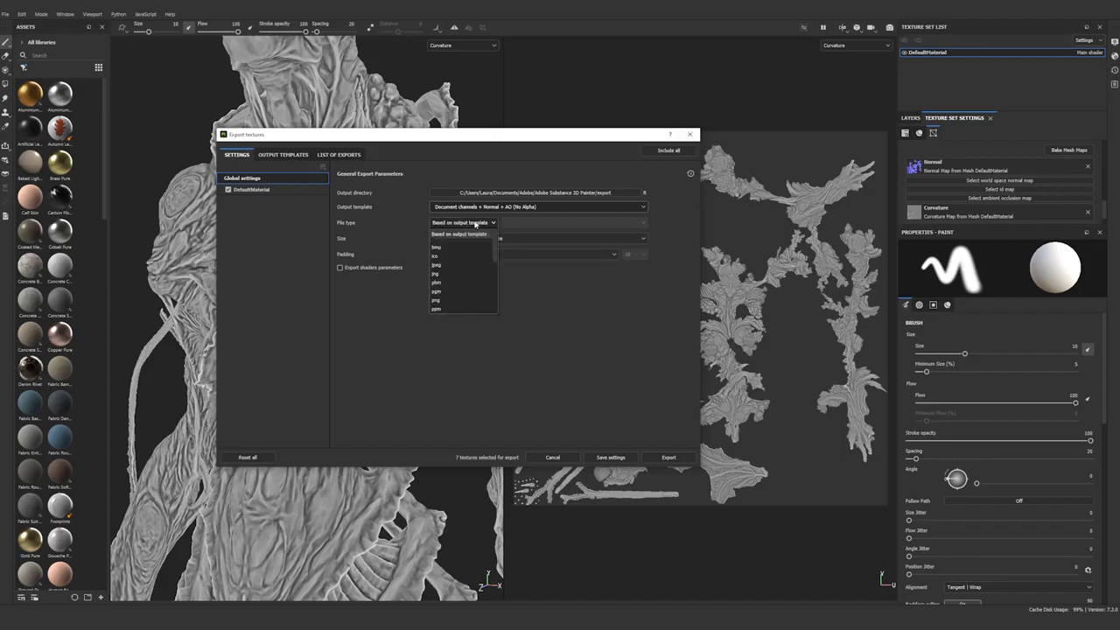
pyautogui.click(475, 224)
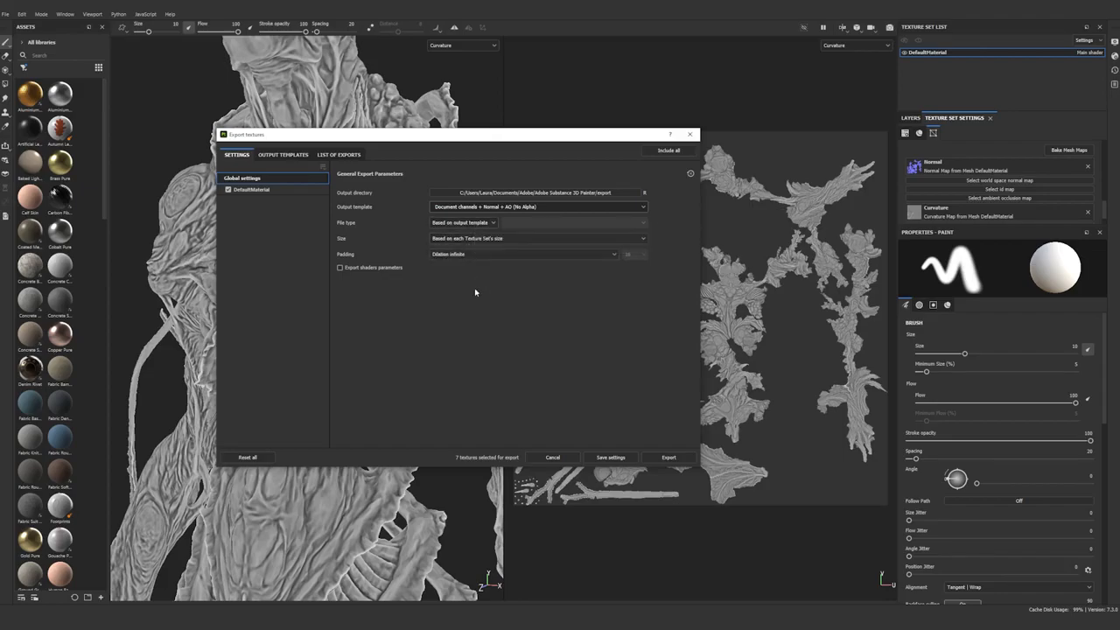
pyautogui.click(632, 207)
pyautogui.scroll(-4, 619, 244)
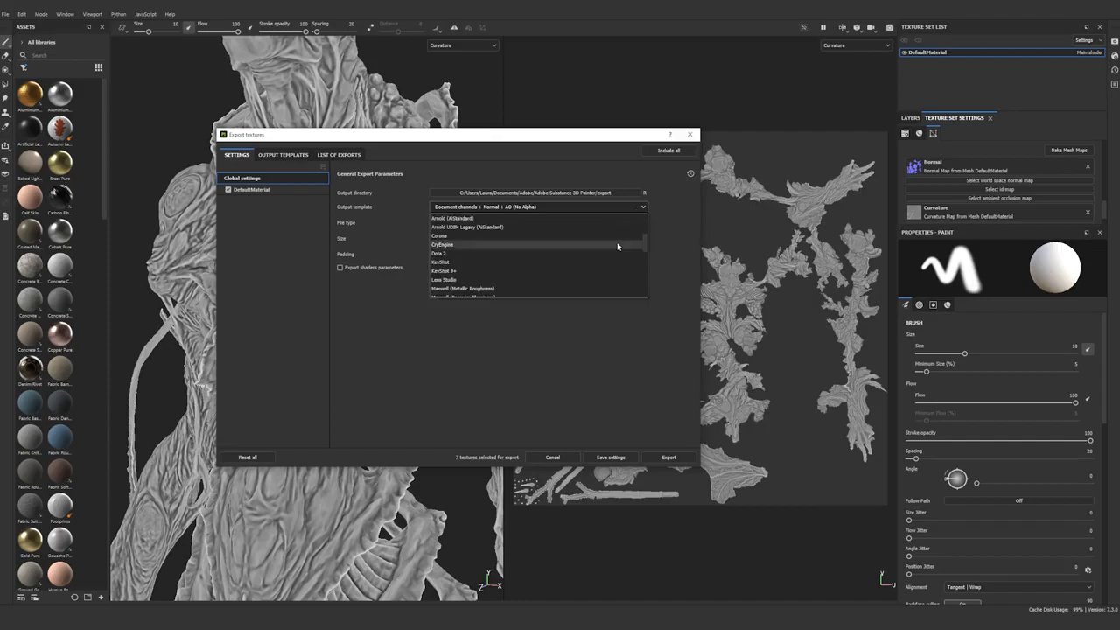
pyautogui.click(602, 227)
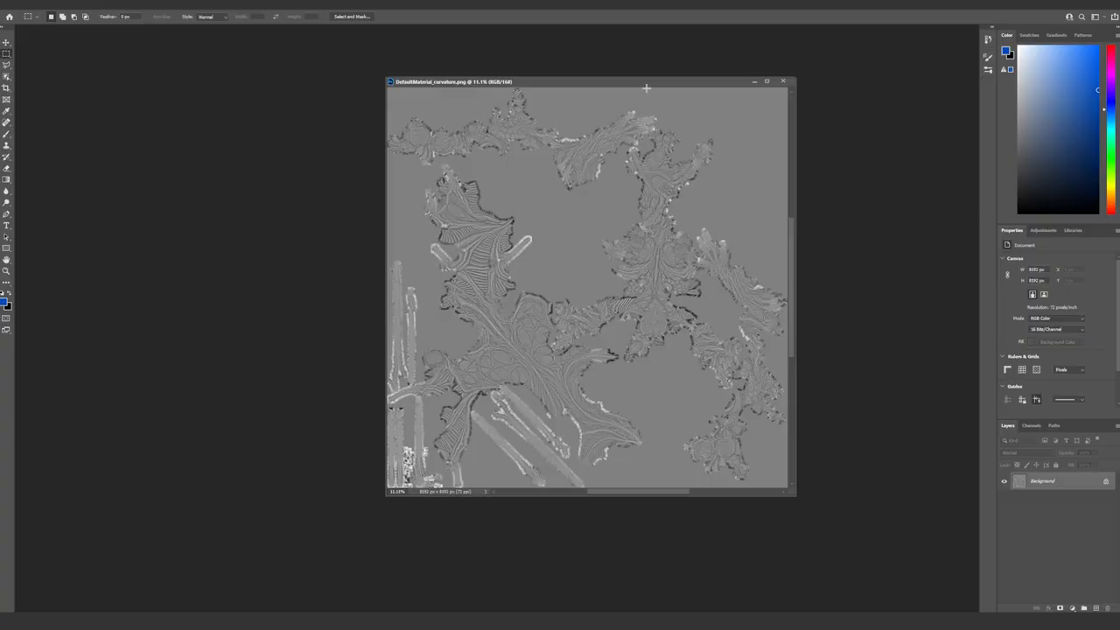
# Step: In Photoshop, enlarge the DefaultMaterial_curvature.png document to 33.3% zoom and unlock its Background layer
pyautogui.moveTo(646, 89); pyautogui.dragTo(629, 86)
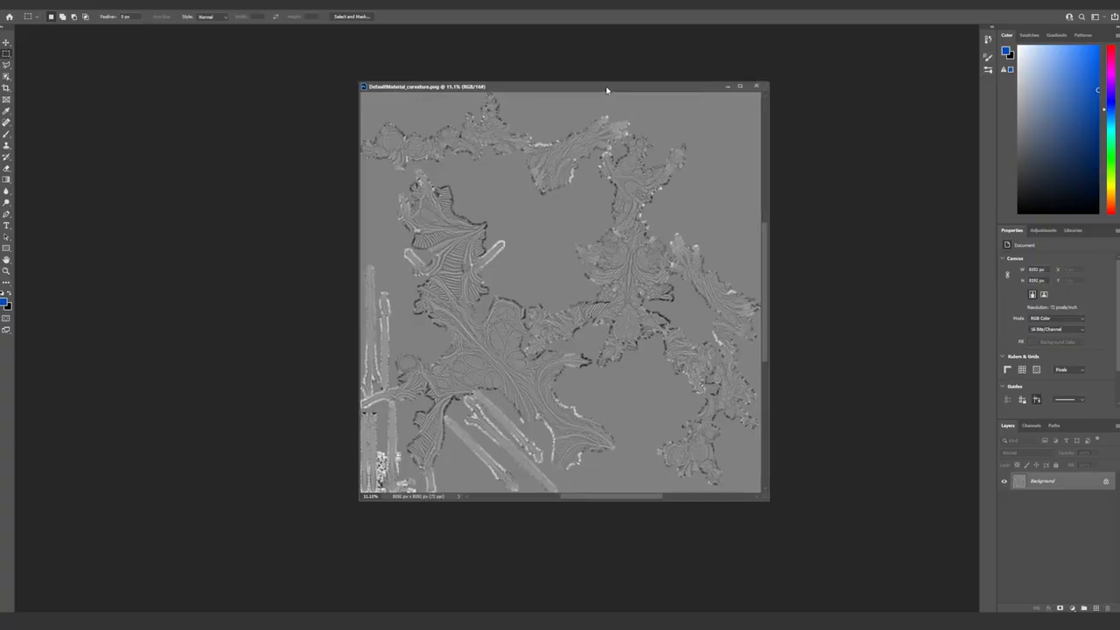
pyautogui.doubleClick(608, 89)
pyautogui.hotkey('ctrl', '+')
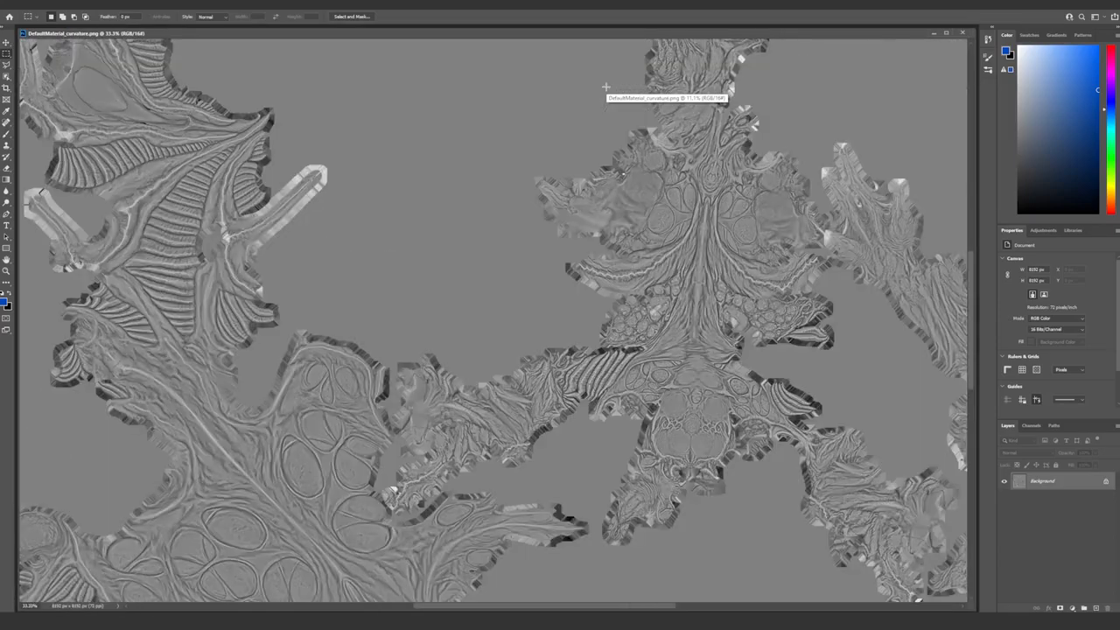
pyautogui.moveTo(451, 356); pyautogui.dragTo(674, 177)
pyautogui.click(1101, 484)
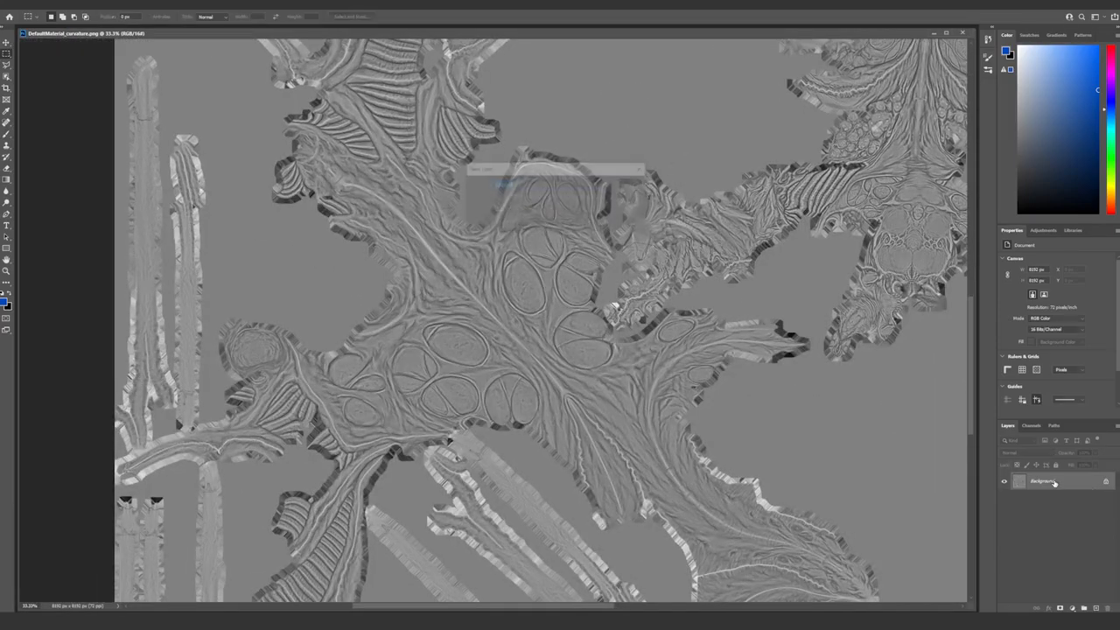
# Step: Add a Levels adjustment above the curvature layer with black input 25, midtone 0.82 and white input 190
pyautogui.click(1071, 608)
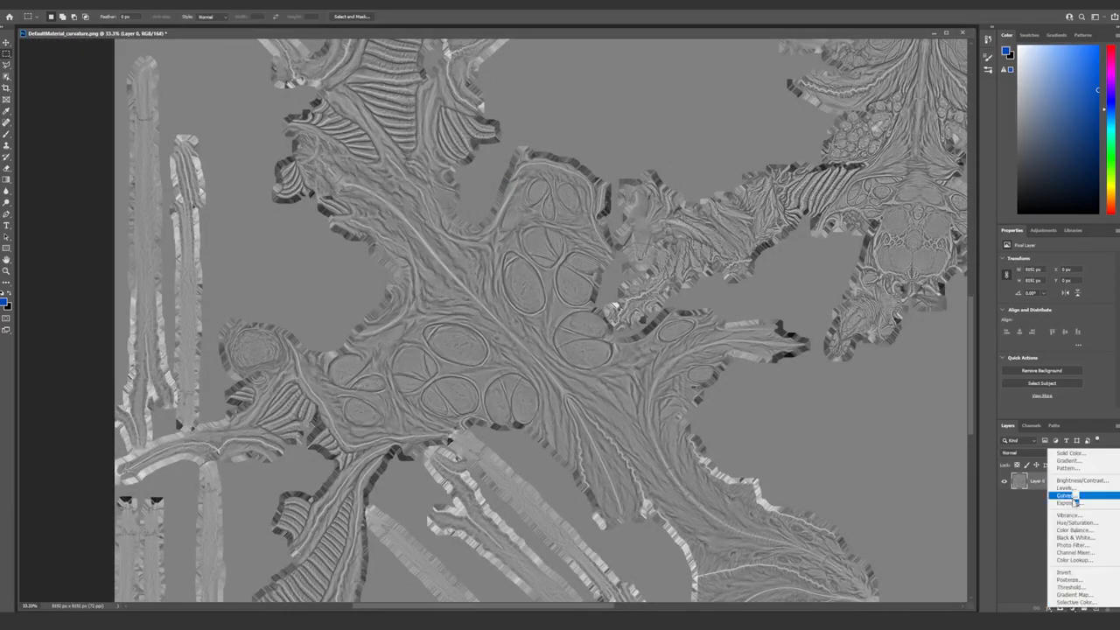
pyautogui.click(1063, 495)
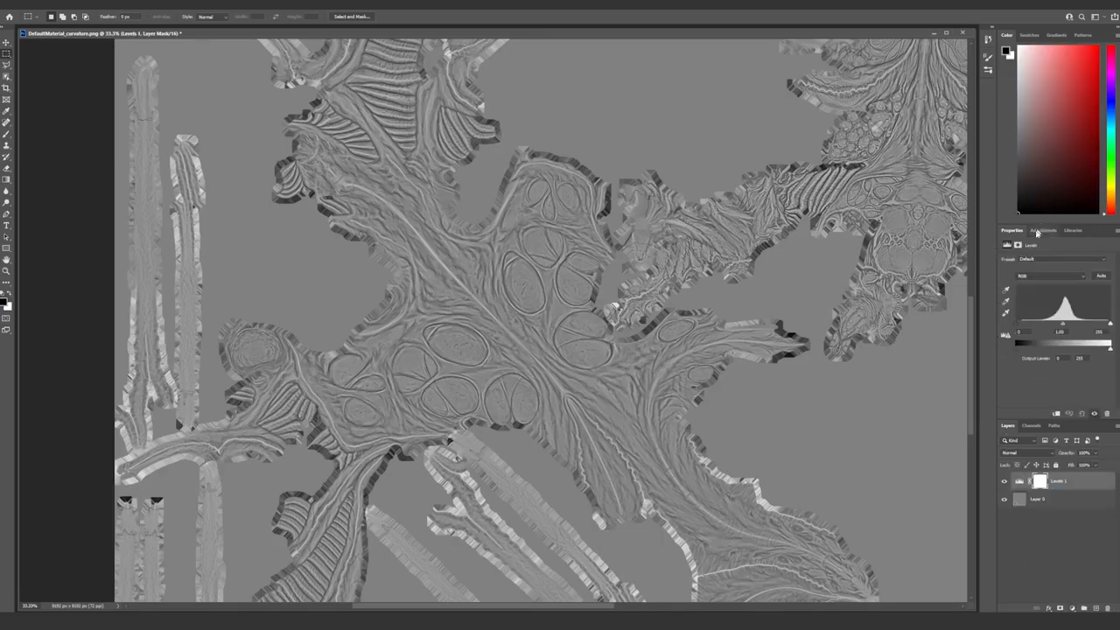
pyautogui.moveTo(1108, 324); pyautogui.dragTo(1109, 348)
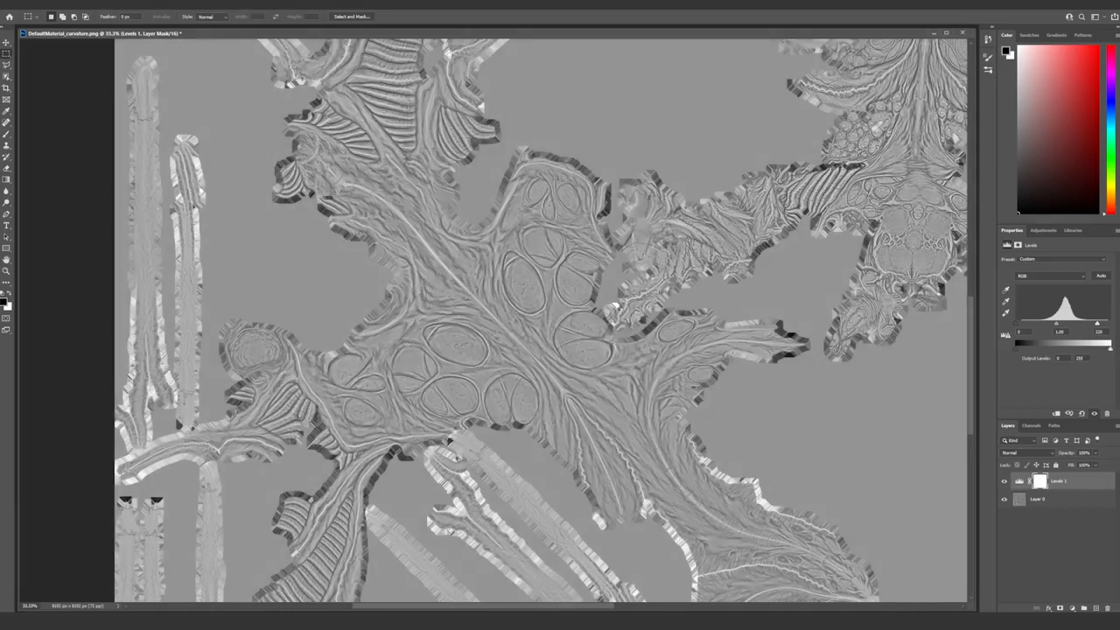
pyautogui.moveTo(1016, 352); pyautogui.dragTo(1025, 328)
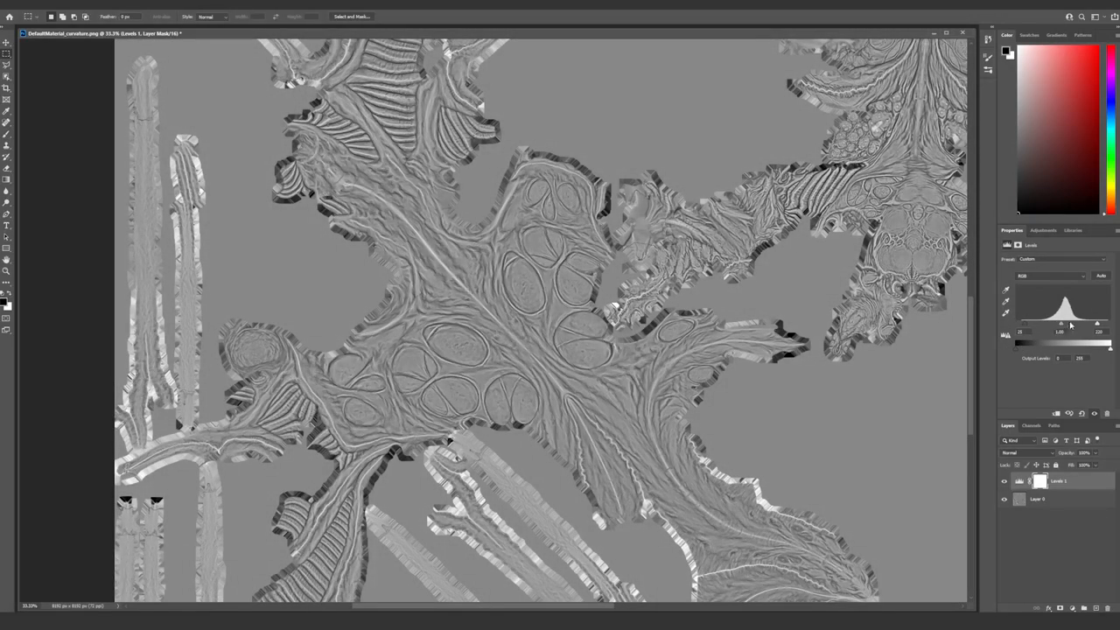
pyautogui.moveTo(1096, 325); pyautogui.dragTo(1059, 327)
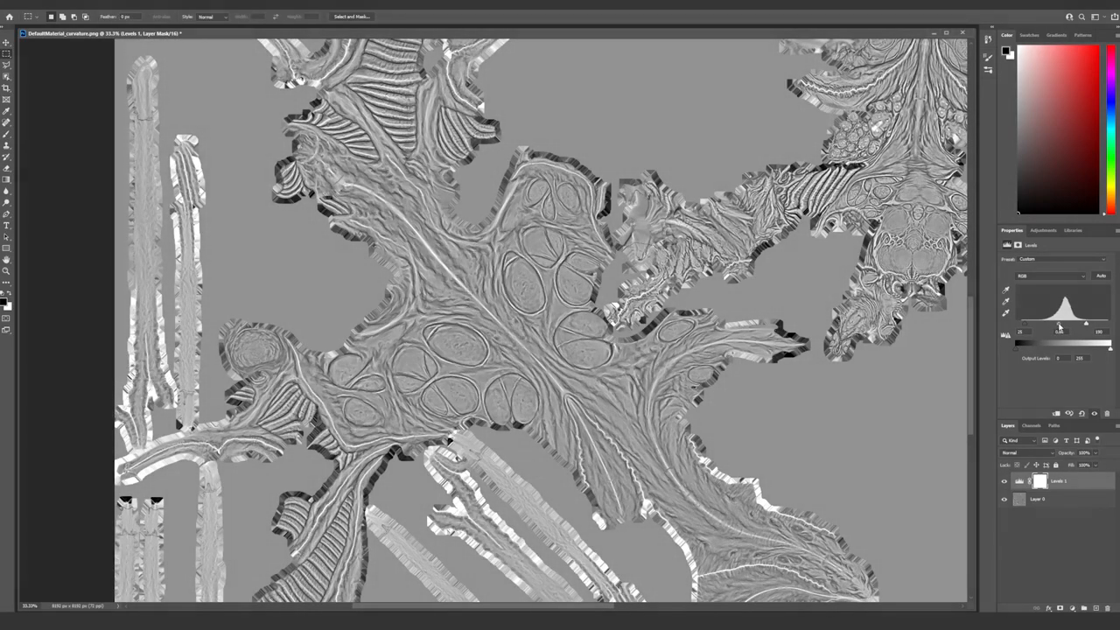
# Step: Try to pick a red brush color while the Levels mask is active, and check the document's color mode options
pyautogui.moveTo(767, 237); pyautogui.dragTo(678, 405)
pyautogui.moveTo(413, 417); pyautogui.dragTo(674, 446)
pyautogui.press('b')
pyautogui.click(1056, 86)
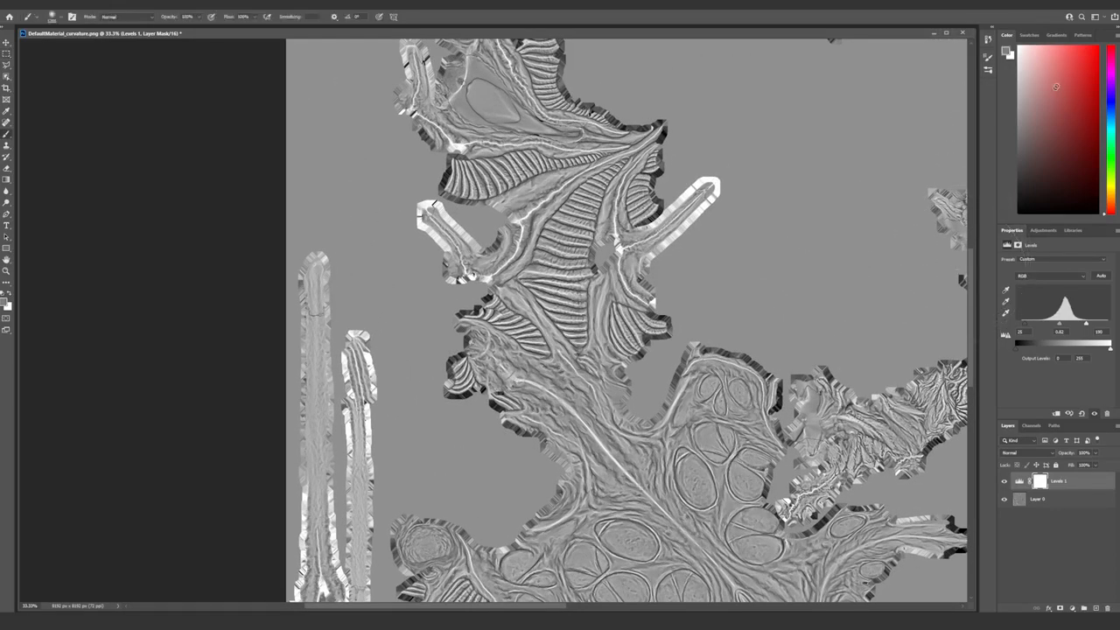
pyautogui.click(1077, 64)
pyautogui.click(47, 6)
pyautogui.moveTo(89, 16)
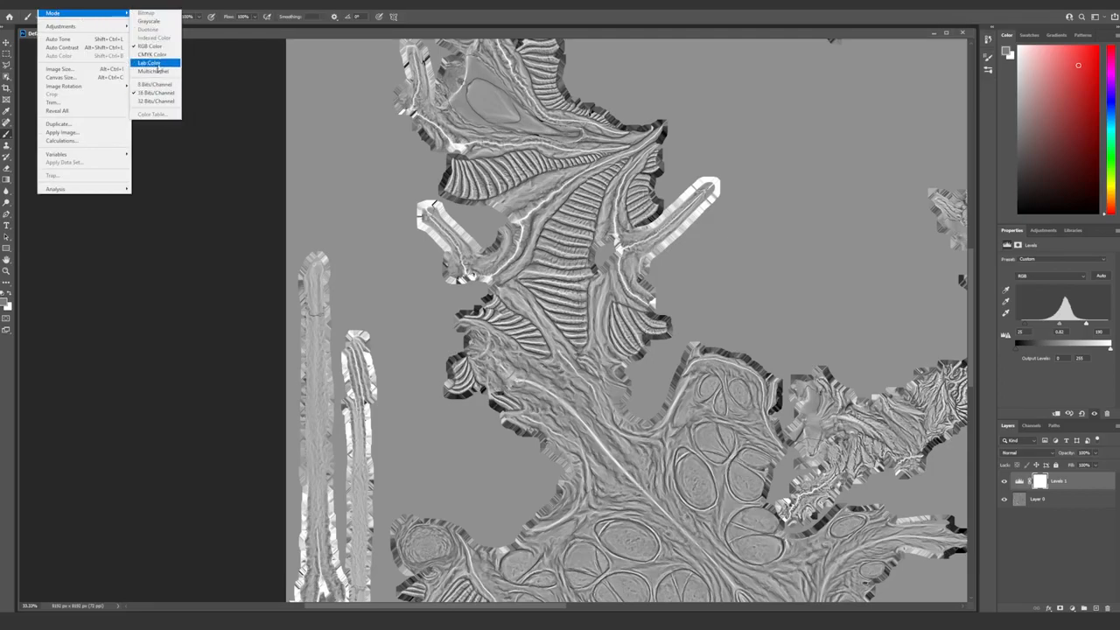
pyautogui.click(648, 14)
pyautogui.click(1087, 59)
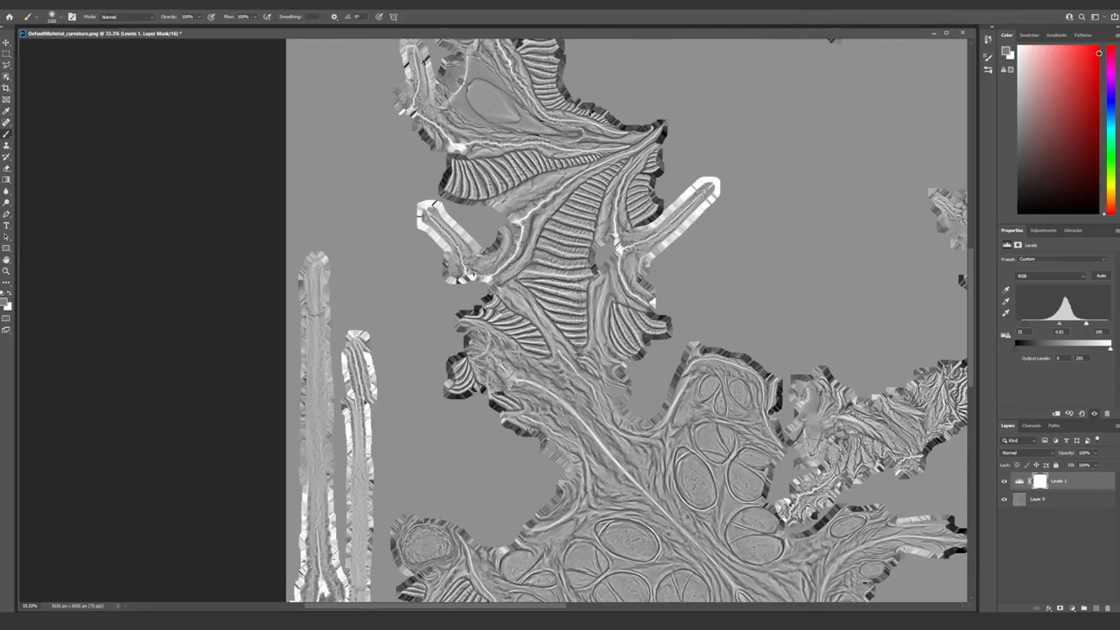
# Step: Create a new layer above the Levels adjustment and fill it with a pale skin-like orange
pyautogui.click(1095, 608)
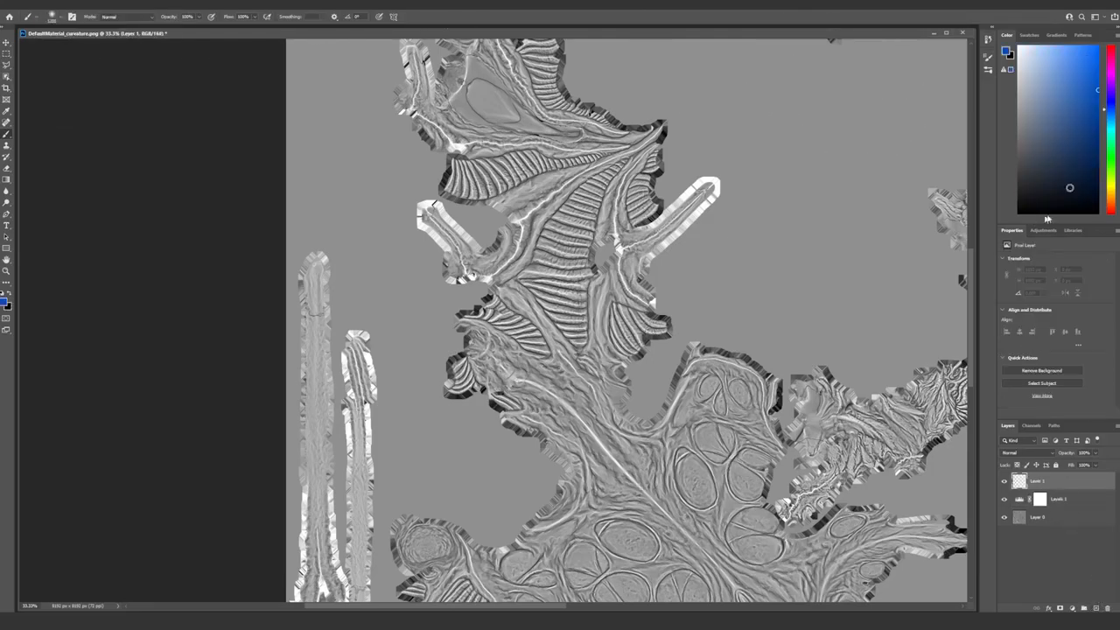
pyautogui.moveTo(1093, 97); pyautogui.dragTo(1112, 198)
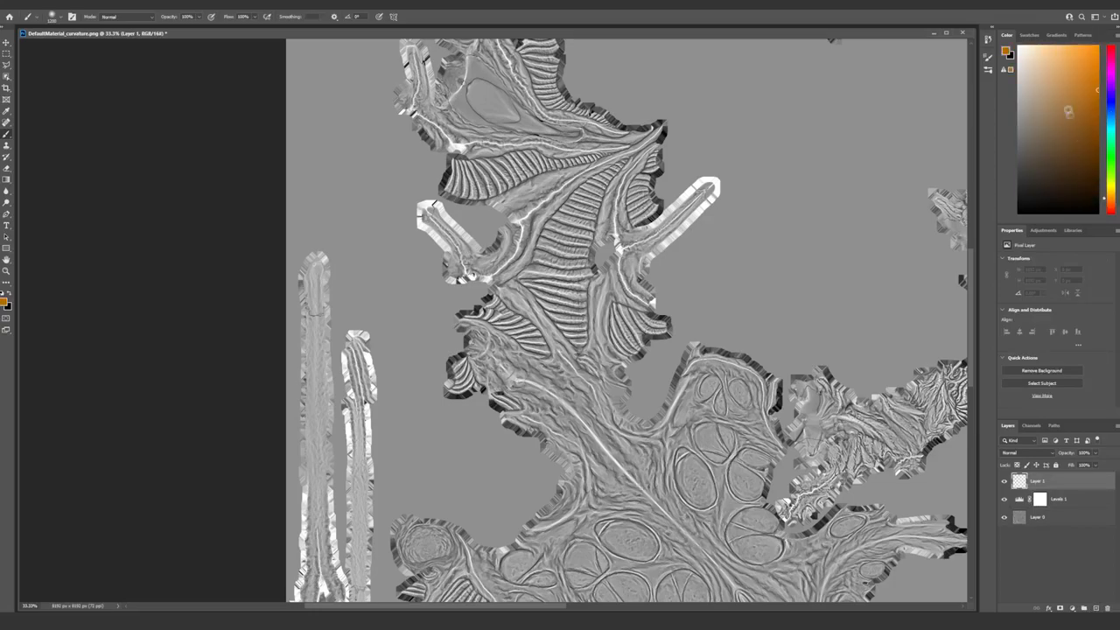
pyautogui.click(1082, 56)
pyautogui.moveTo(1082, 56); pyautogui.dragTo(1042, 49)
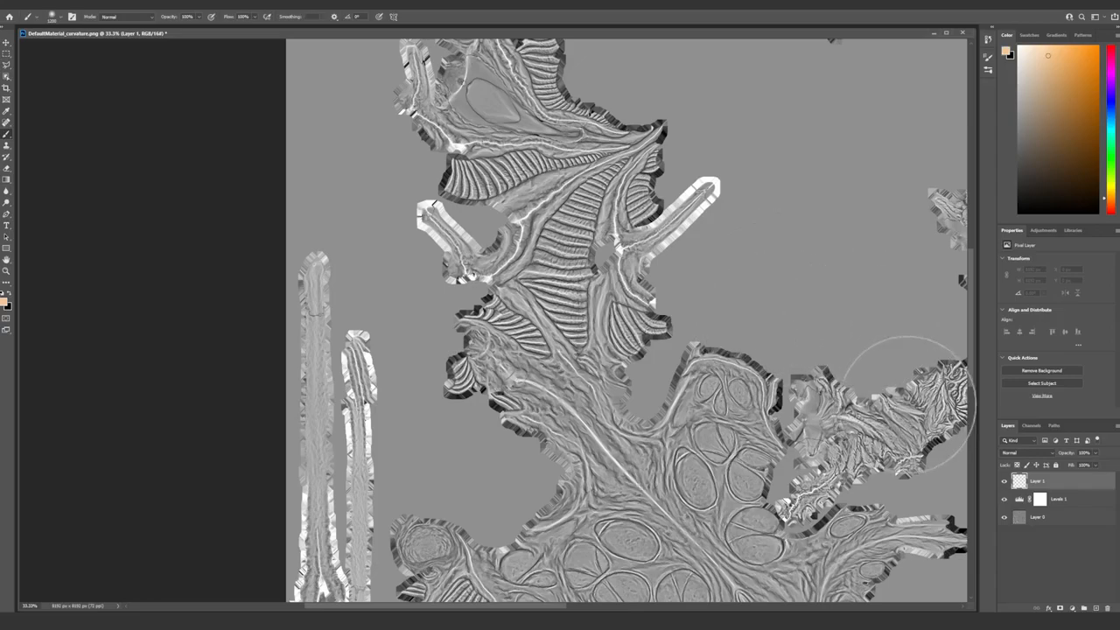
pyautogui.hotkey('alt', 'BackSpace')
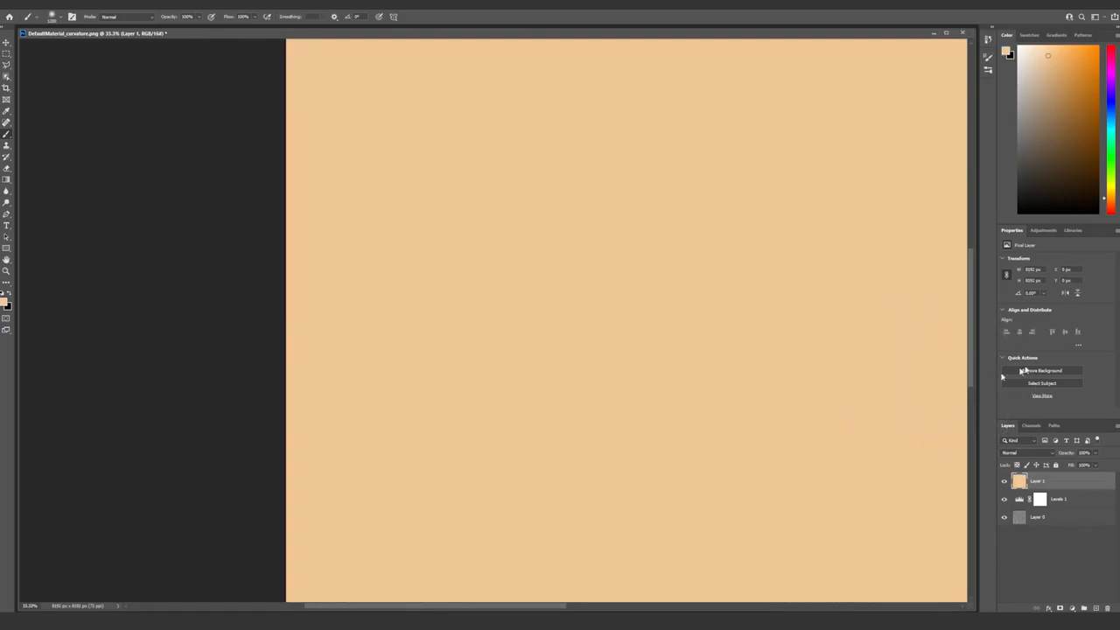
# Step: Compare blend modes for the pale orange fill layer and set it to Soft Light over the curvature map
pyautogui.click(1017, 454)
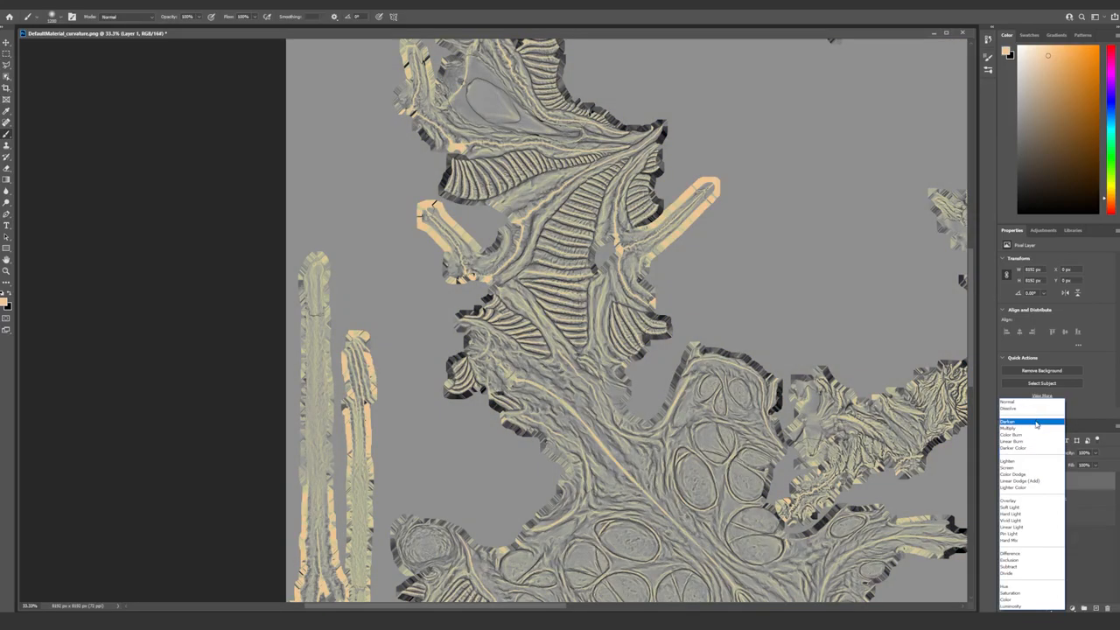
pyautogui.click(1036, 424)
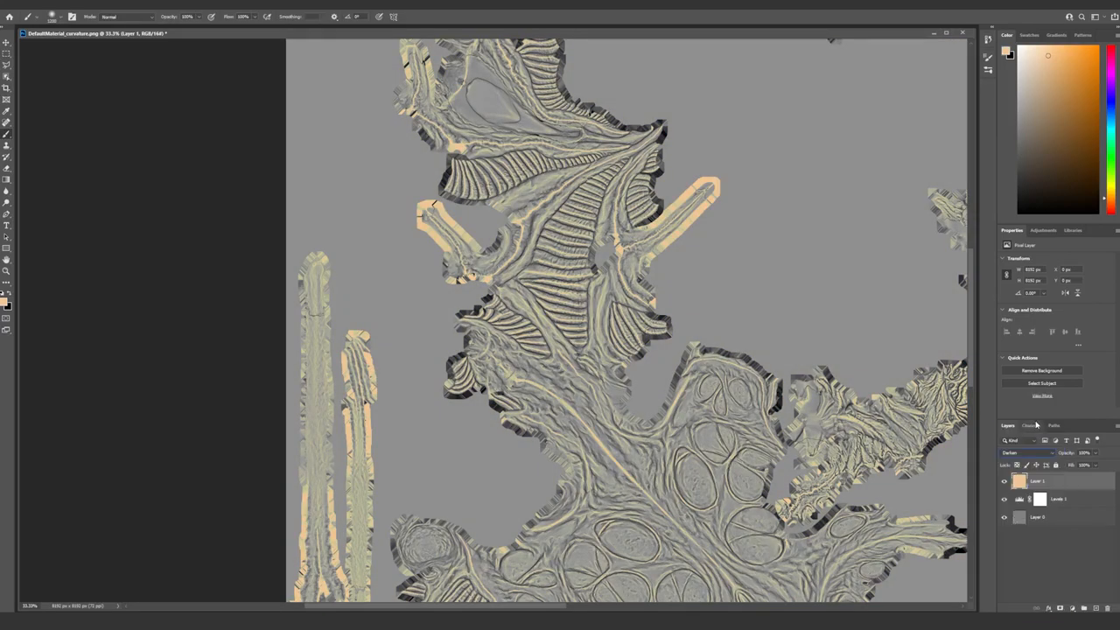
pyautogui.press('Down')
pyautogui.press('Down')
pyautogui.press('Down')
pyautogui.press('Down')
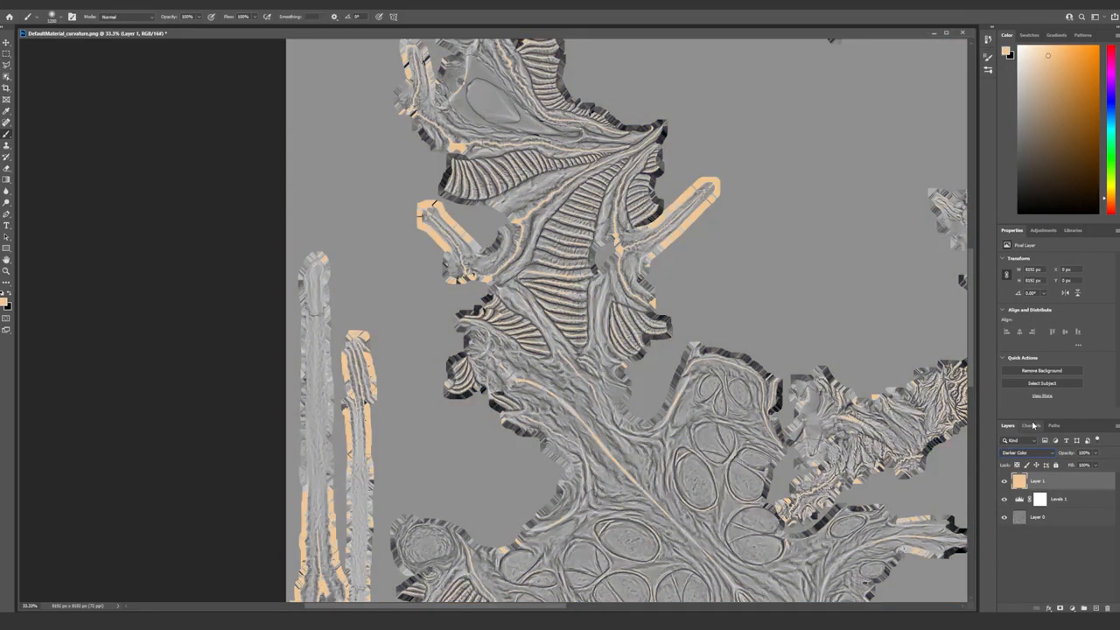
pyautogui.press('Down')
pyautogui.press('Down')
pyautogui.press('Down')
pyautogui.press('Down')
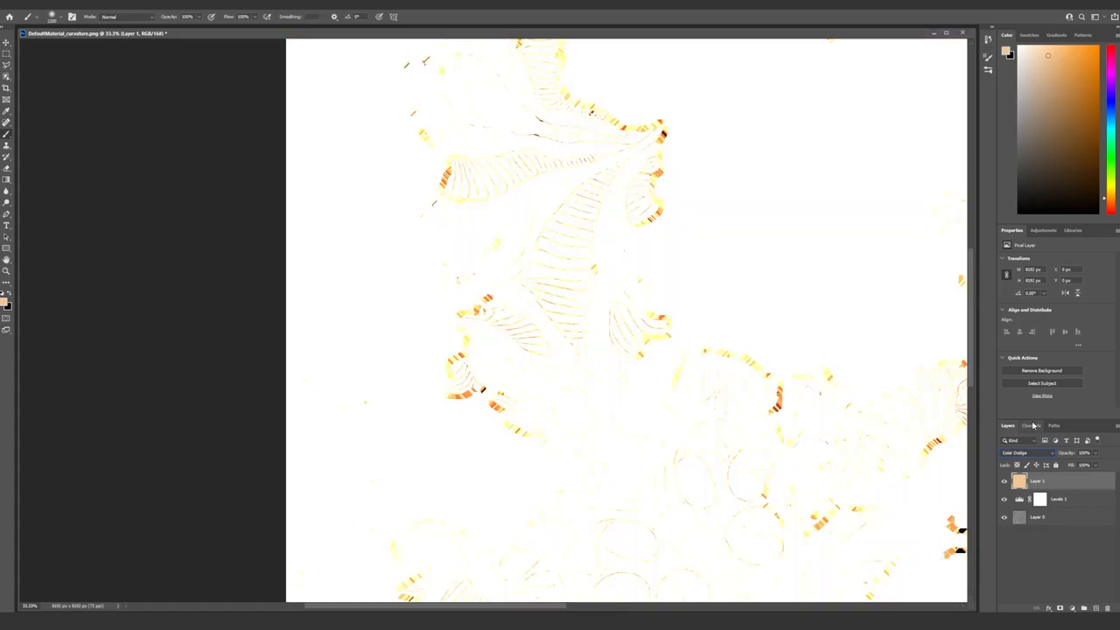
pyautogui.press('Down')
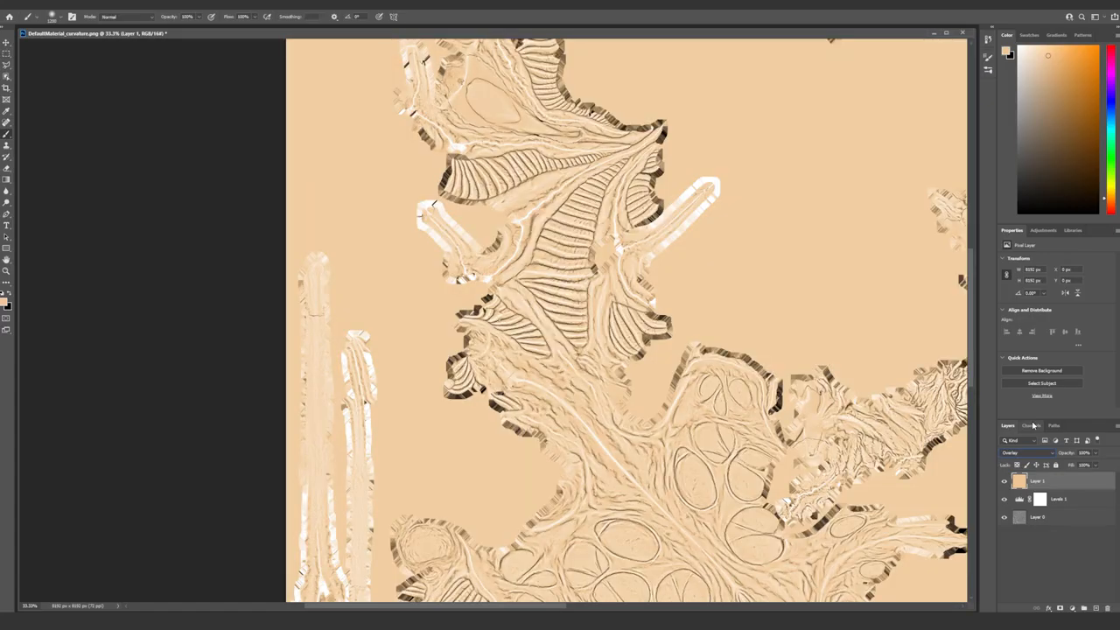
pyautogui.press('Down')
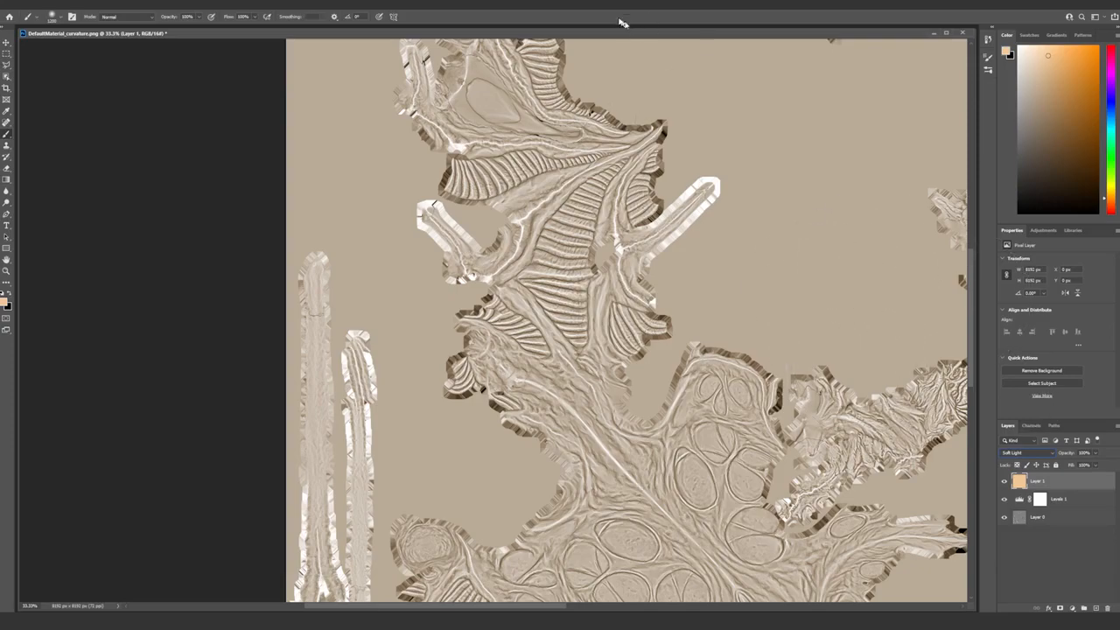
# Step: Save the tinted curvature document as albedo.psd in the dump folder with Maximize Compatibility enabled
pyautogui.moveTo(593, 34); pyautogui.dragTo(577, 34)
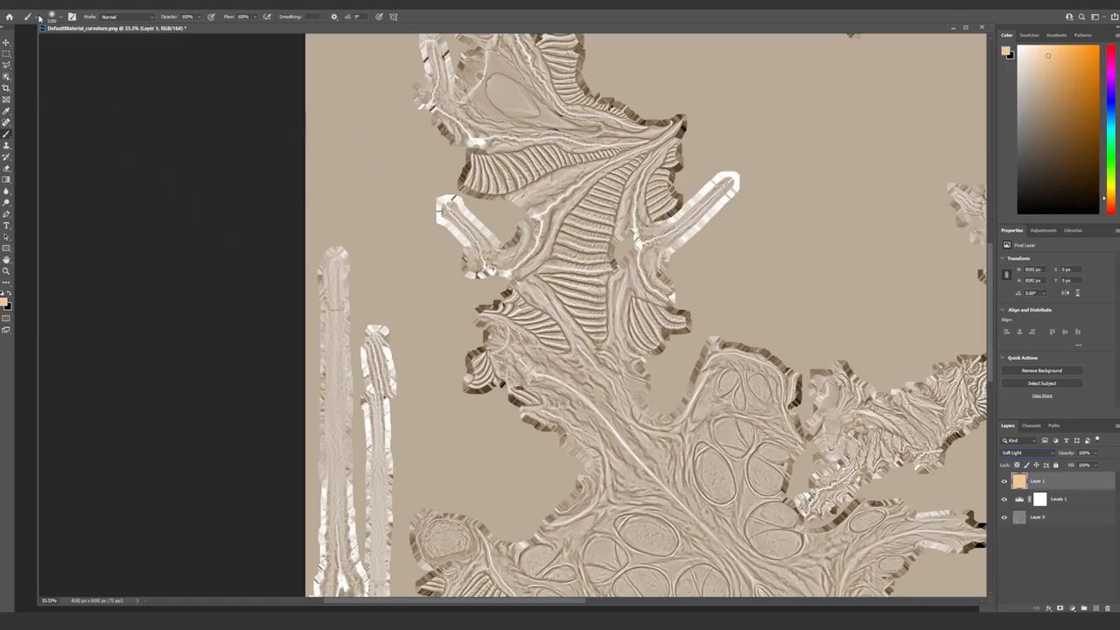
pyautogui.click(16, 4)
pyautogui.click(70, 107)
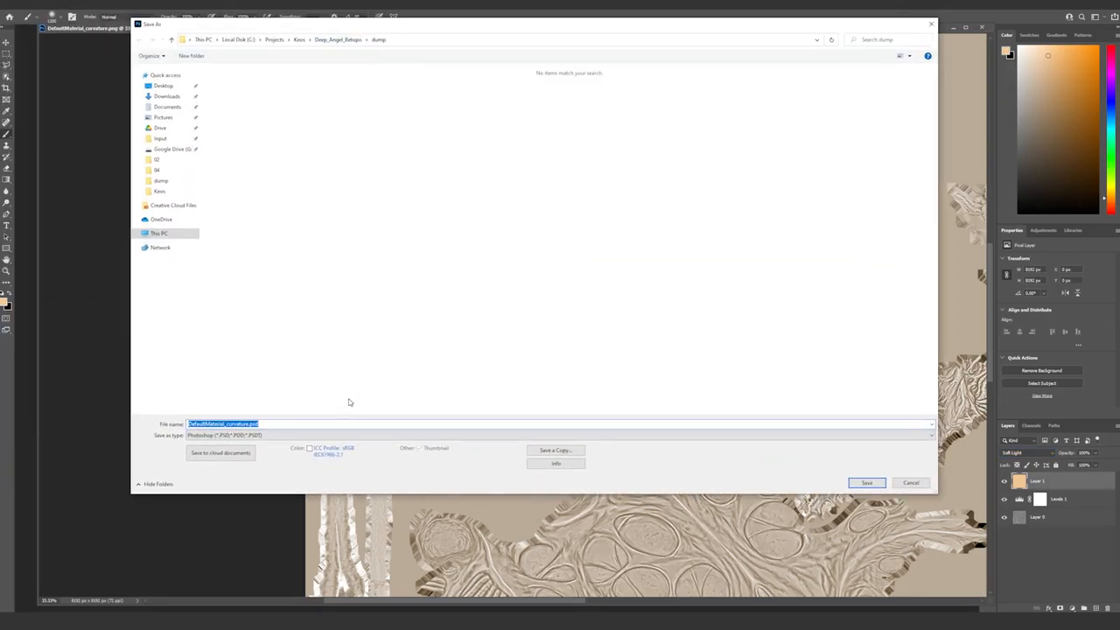
pyautogui.write('elli')
pyautogui.press('Return')
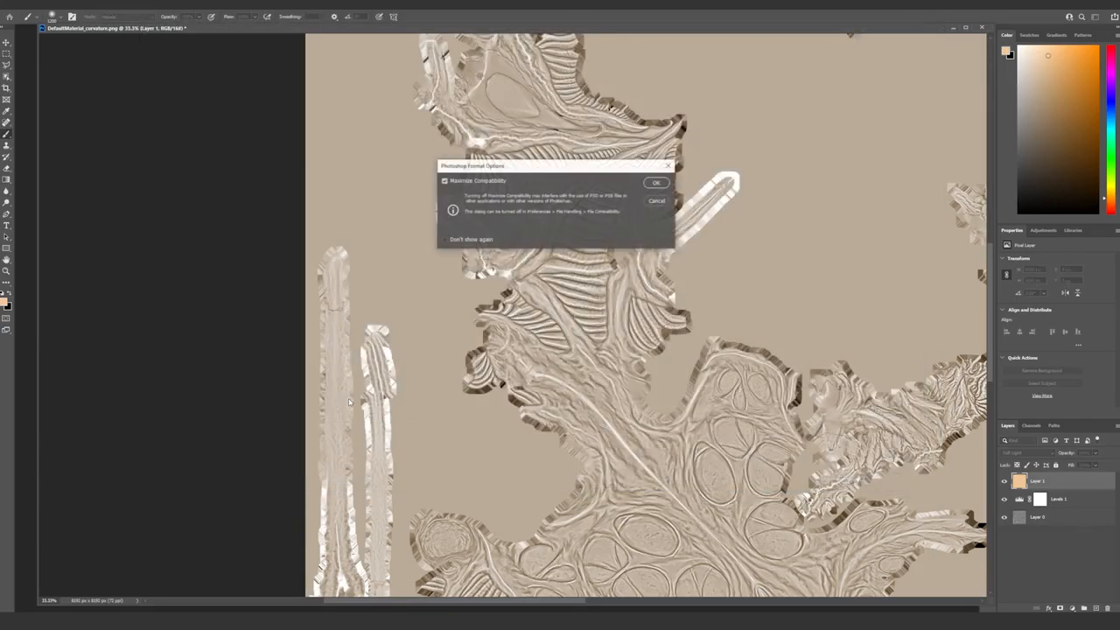
pyautogui.press('Return')
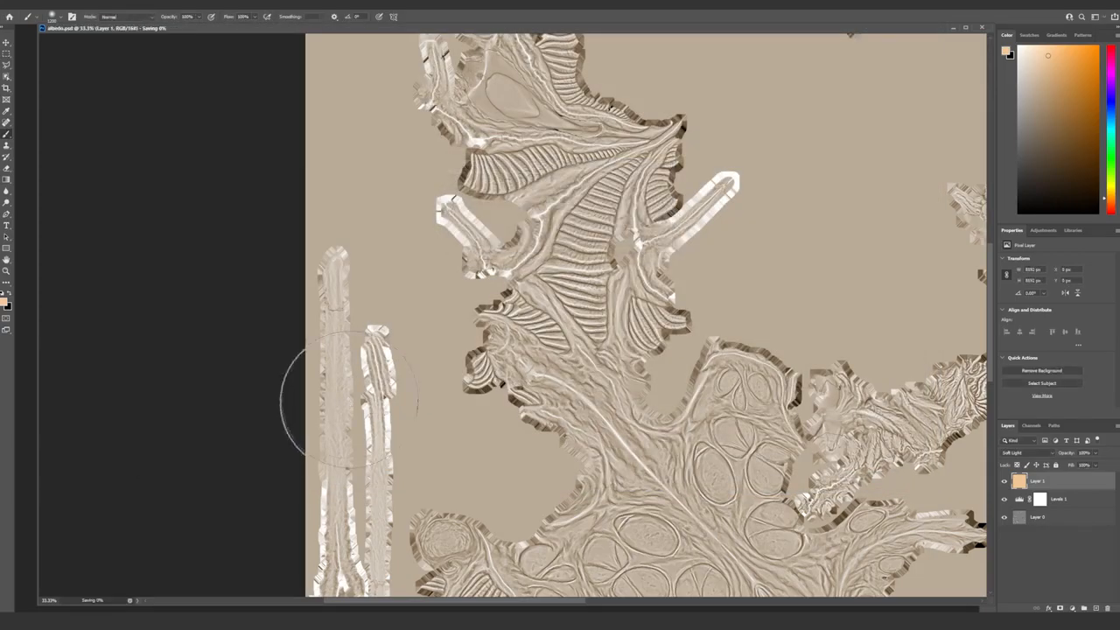
pyautogui.click(565, 230)
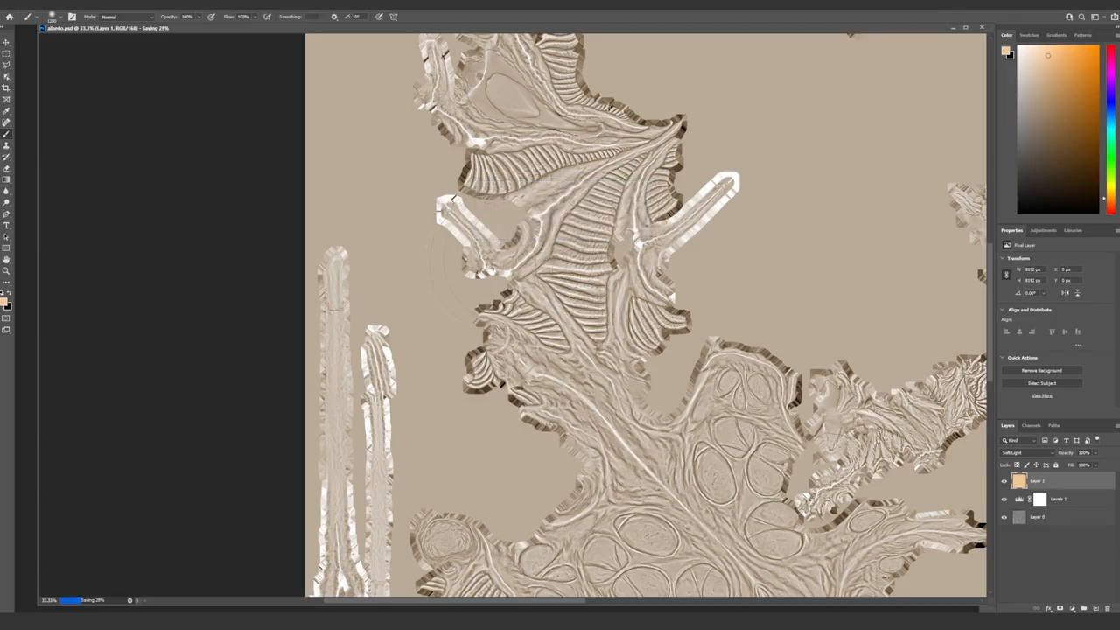
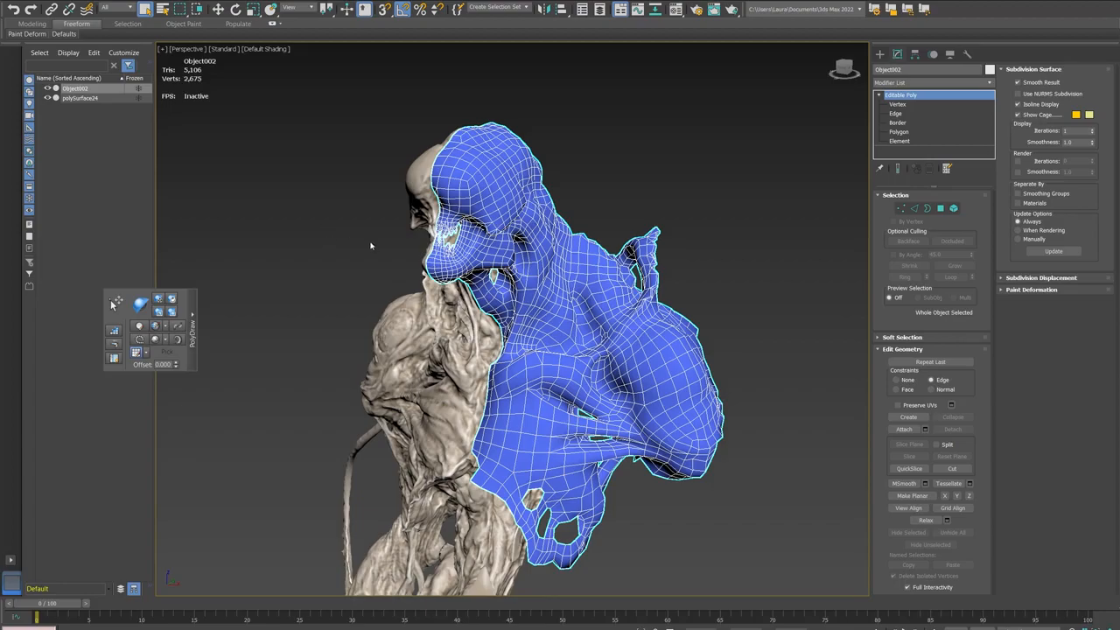
# Step: In 3ds Max, add a Symmetry modifier to Object002, the half-body low-poly mesh over the sculpt
pyautogui.keyDown('alt'); pyautogui.moveTo(329, 219); pyautogui.dragTo(333, 181, button='middle'); pyautogui.keyUp('alt')
pyautogui.click(967, 84)
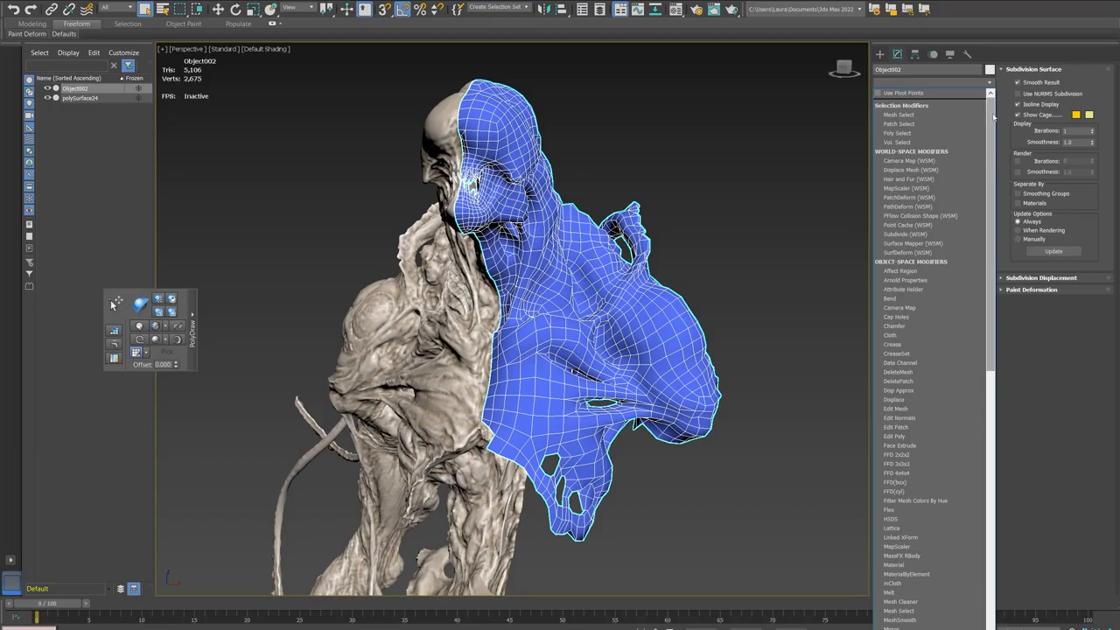
pyautogui.moveTo(993, 115); pyautogui.dragTo(994, 384)
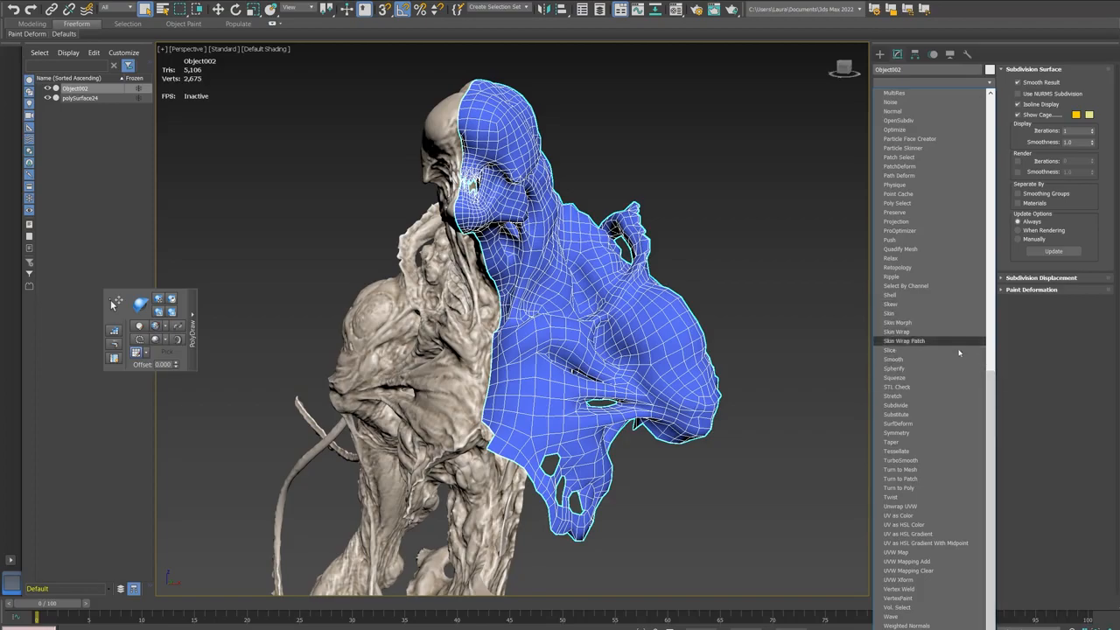
pyautogui.click(952, 436)
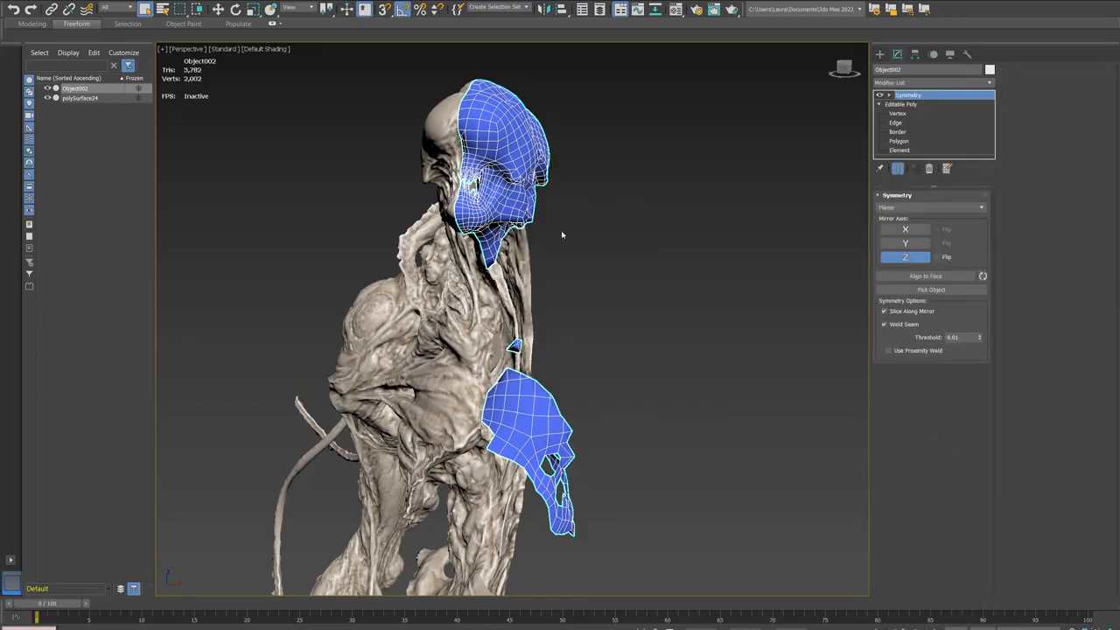
pyautogui.keyDown('alt'); pyautogui.moveTo(563, 234); pyautogui.dragTo(654, 240, button='middle'); pyautogui.keyUp('alt')
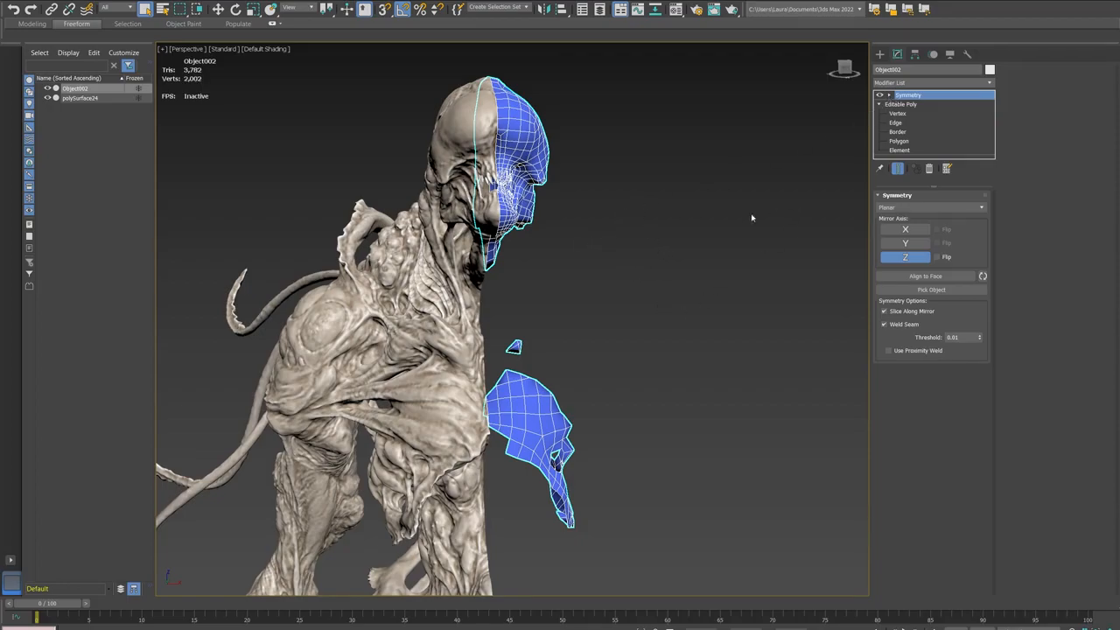
# Step: Activate the Symmetry modifier's Mirror sub-object with the Move tool to expose the mirror plane at the creature's feet
pyautogui.keyDown('alt'); pyautogui.moveTo(751, 218); pyautogui.dragTo(784, 142, button='middle'); pyautogui.keyUp('alt')
pyautogui.click(890, 96)
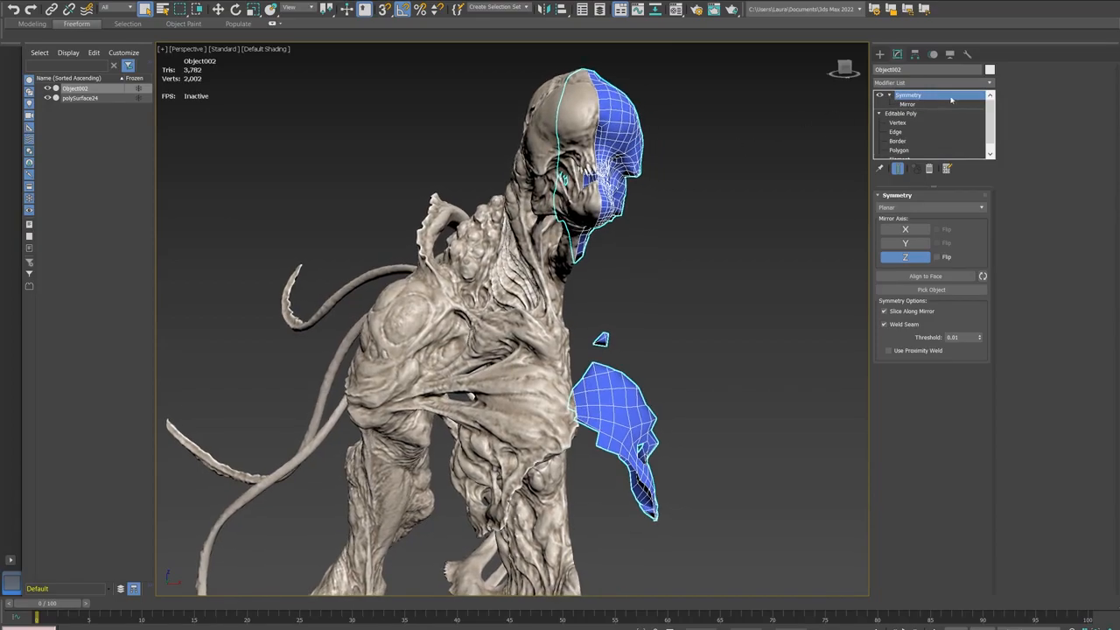
pyautogui.click(950, 104)
pyautogui.press('w')
pyautogui.moveTo(667, 188); pyautogui.dragTo(546, 273, button='middle')
pyautogui.scroll(-5, 634, 173)
pyautogui.scroll(3, 820, 214)
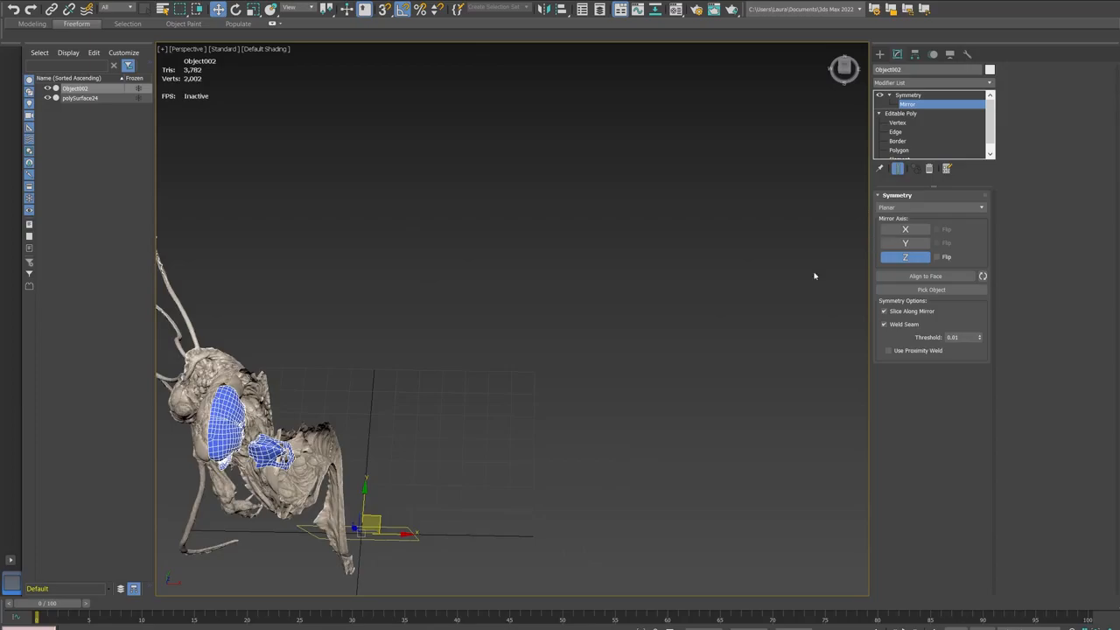
# Step: Set the Symmetry mirror axis to X only, turning off Z, so the low-poly half mirrors across the body
pyautogui.keyDown('alt'); pyautogui.moveTo(814, 275); pyautogui.dragTo(809, 233, button='middle'); pyautogui.keyUp('alt')
pyautogui.moveTo(570, 230); pyautogui.dragTo(770, 197, button='middle')
pyautogui.click(903, 229)
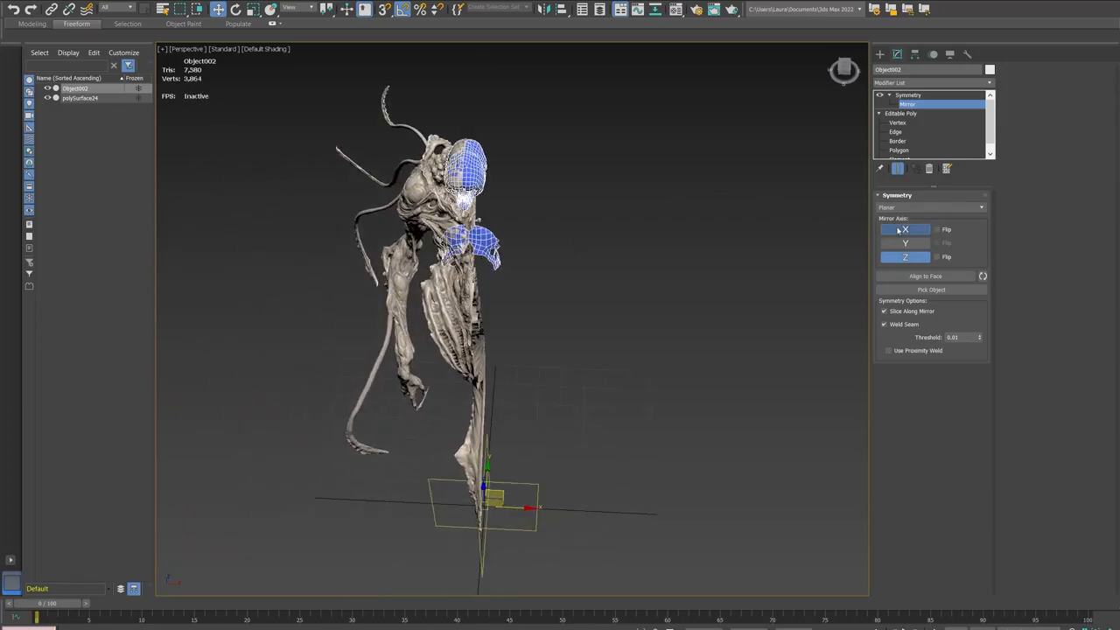
pyautogui.click(894, 256)
pyautogui.keyDown('alt'); pyautogui.moveTo(647, 283); pyautogui.dragTo(706, 443, button='middle'); pyautogui.keyUp('alt')
pyautogui.scroll(7, 619, 303)
pyautogui.keyDown('alt'); pyautogui.moveTo(619, 303); pyautogui.dragTo(701, 374, button='middle'); pyautogui.keyUp('alt')
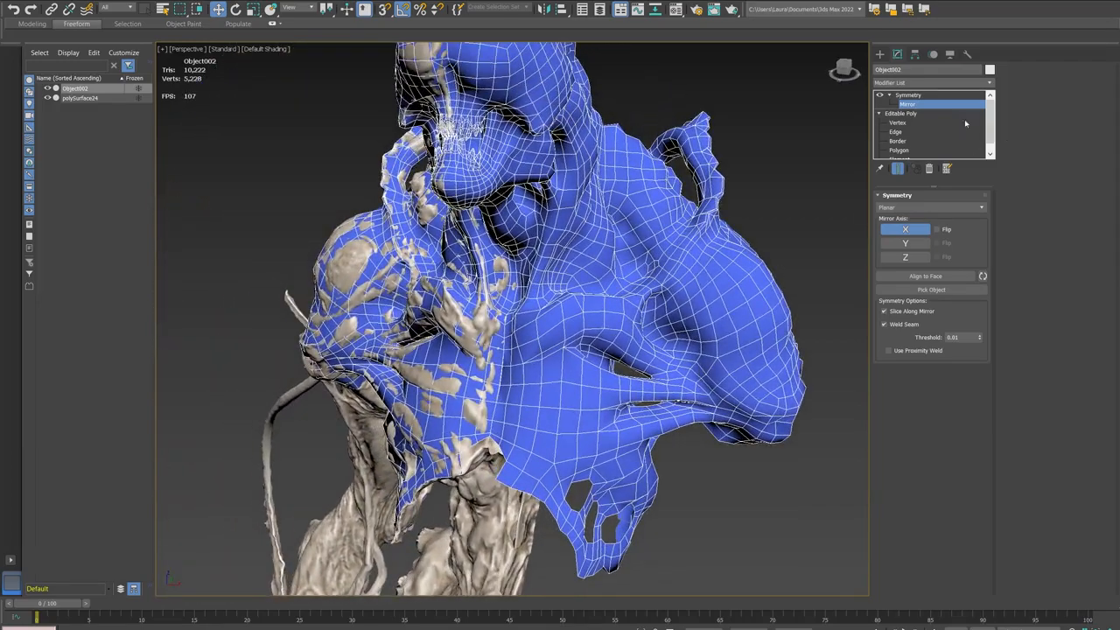
# Step: Collapse the Symmetry modifier and the whole modifier stack of Object002 into an Editable Poly
pyautogui.click(914, 94)
pyautogui.rightClick(926, 95)
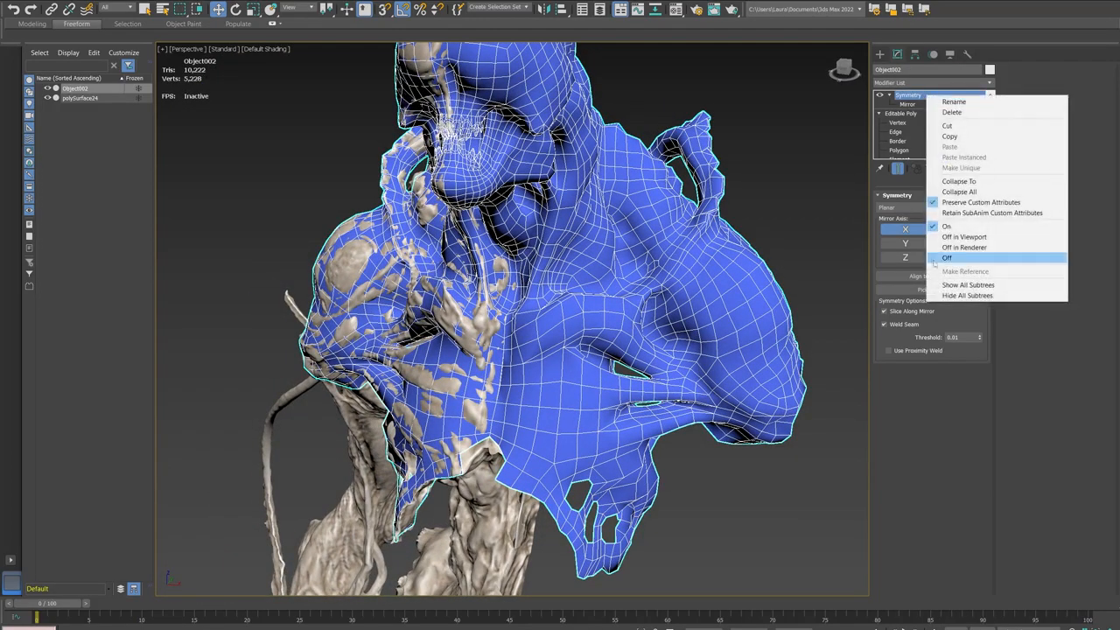
pyautogui.click(976, 192)
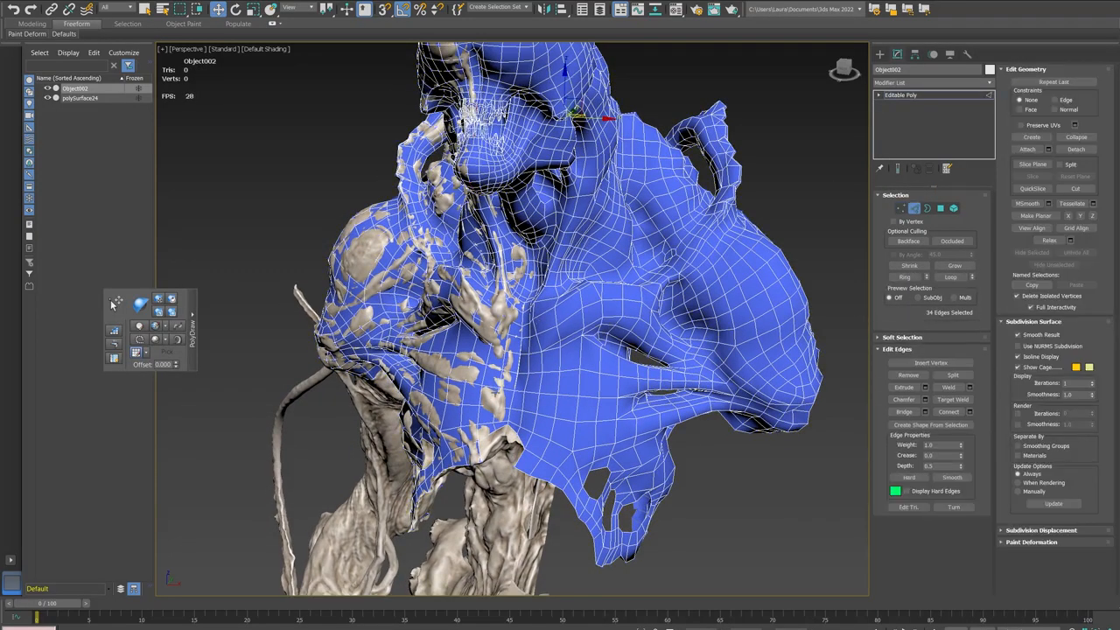
# Step: Isolate the mirrored Object002 from the sculpt and display it in wireframe, focused on the chest's center seam
pyautogui.keyDown('alt'); pyautogui.moveTo(496, 391); pyautogui.dragTo(529, 382, button='middle'); pyautogui.keyUp('alt')
pyautogui.scroll(-3, 528, 382)
pyautogui.scroll(10, 529, 383)
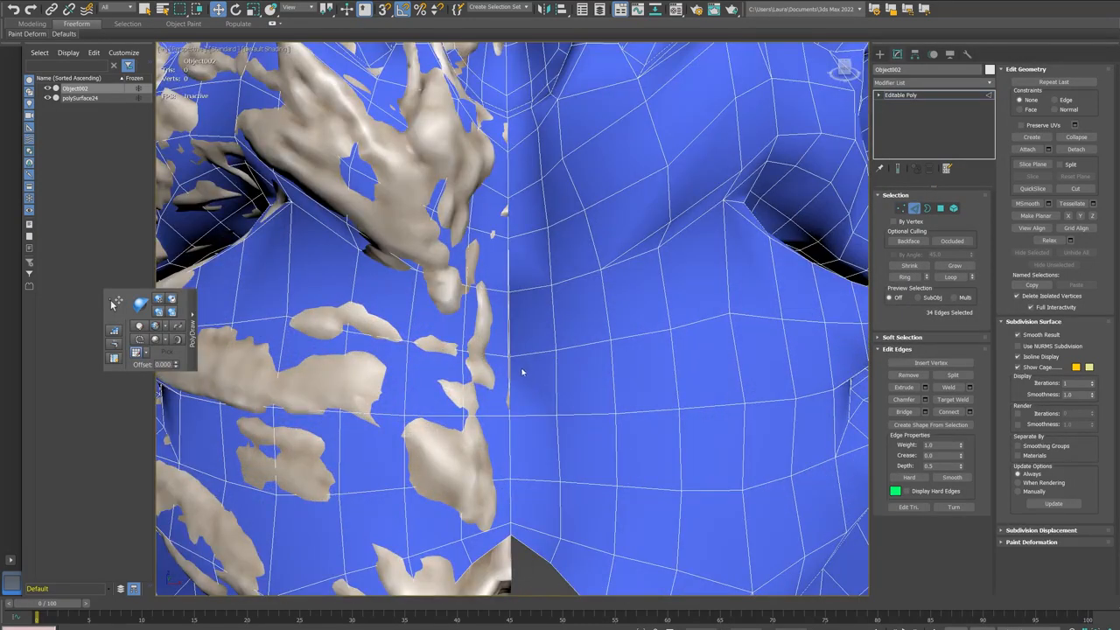
pyautogui.press('F3')
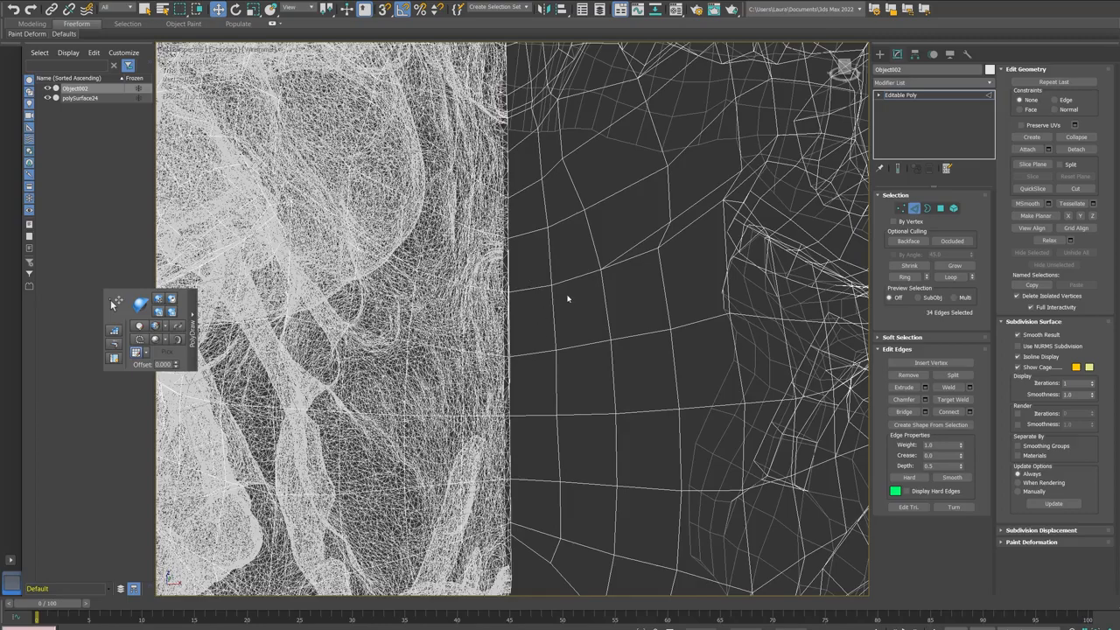
pyautogui.hotkey('alt', 'q')
pyautogui.scroll(10, 537, 265)
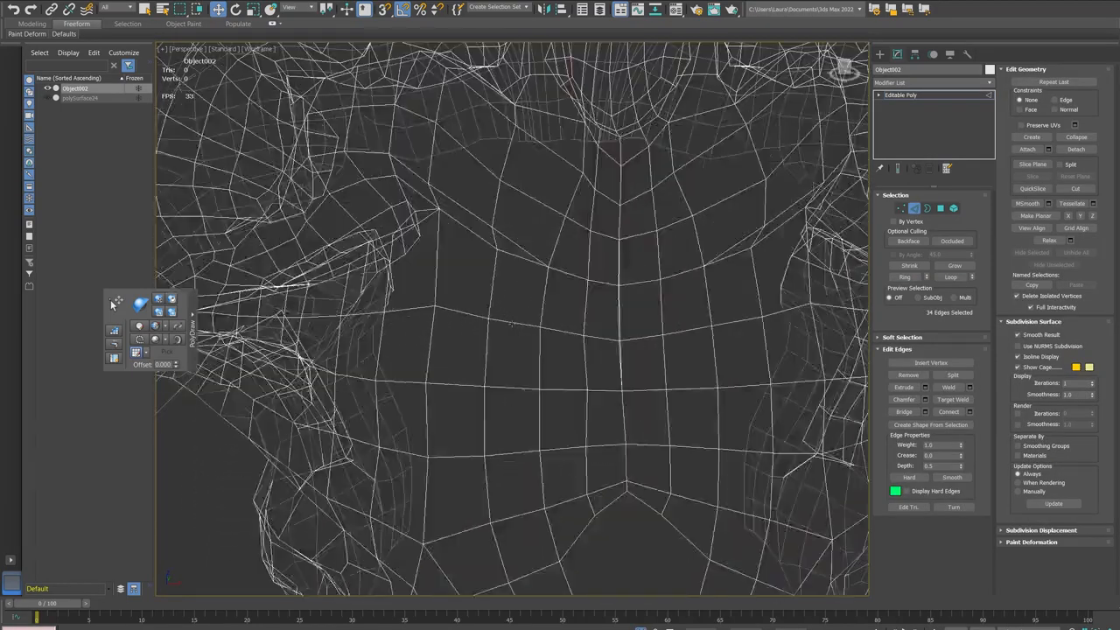
# Step: In vertex mode, select the two nearly overlapping vertices on the chest's center seam and merge them into one
pyautogui.scroll(-2, 560, 326)
pyautogui.press('1')
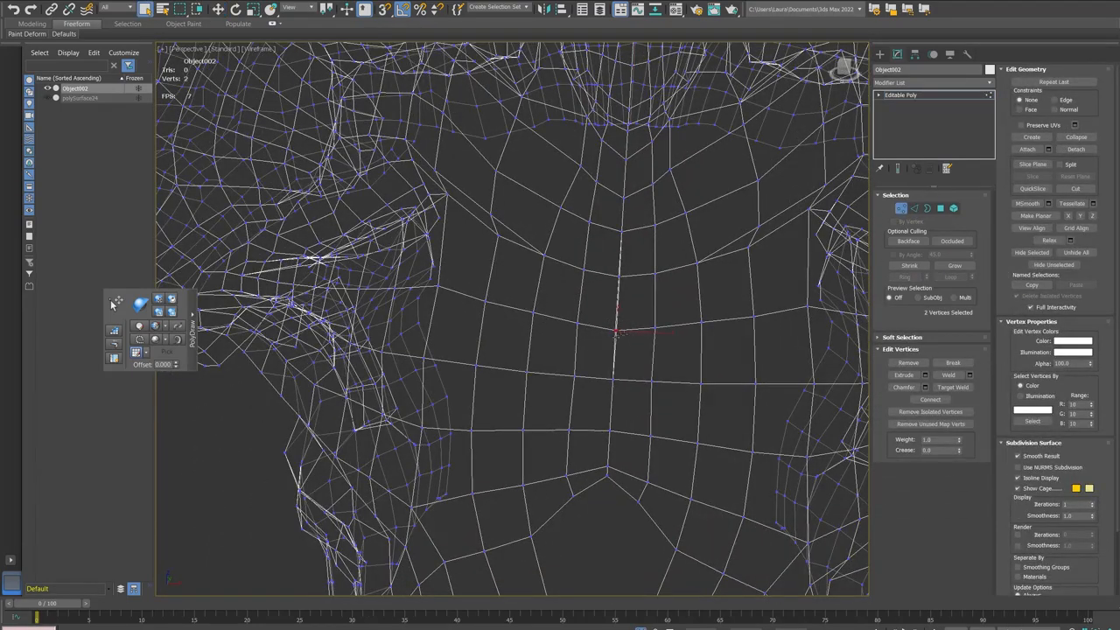
pyautogui.press('z')
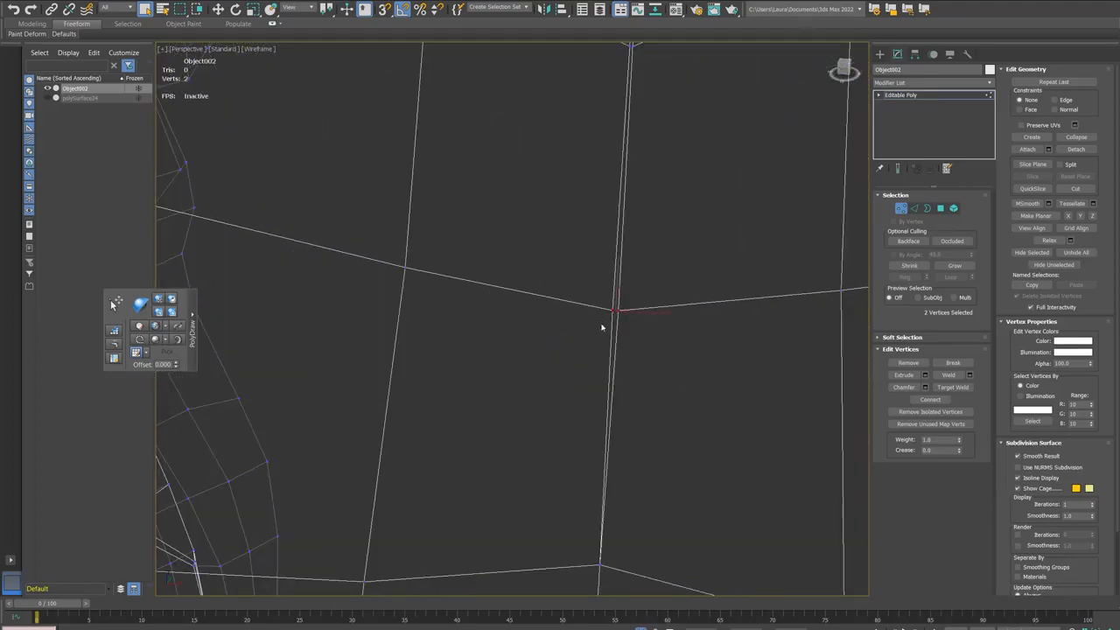
pyautogui.scroll(-5, 577, 318)
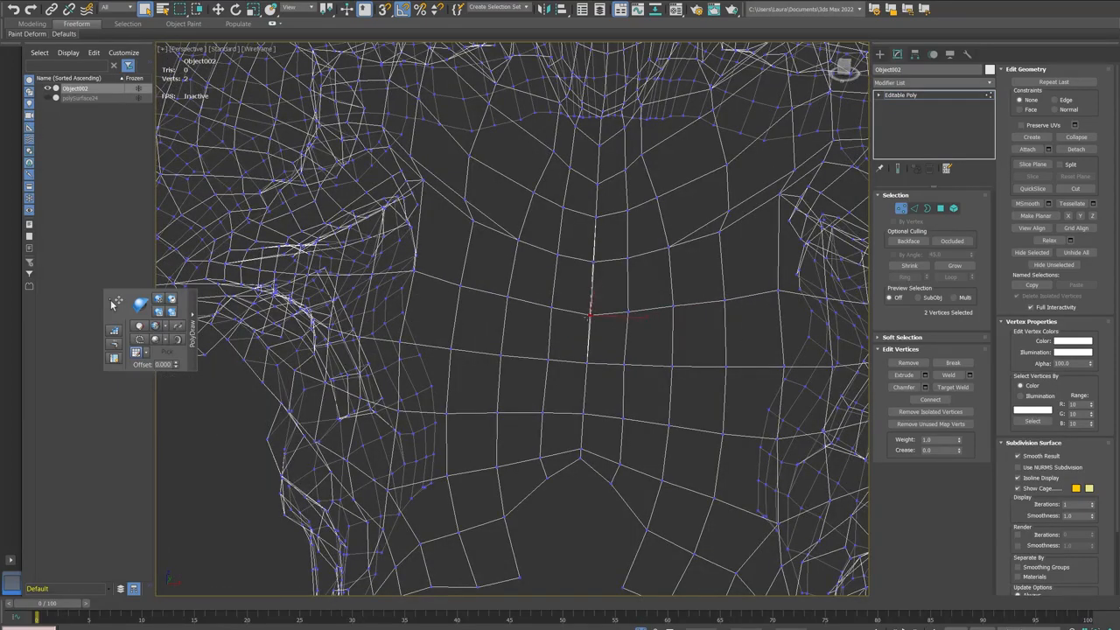
pyautogui.press('z')
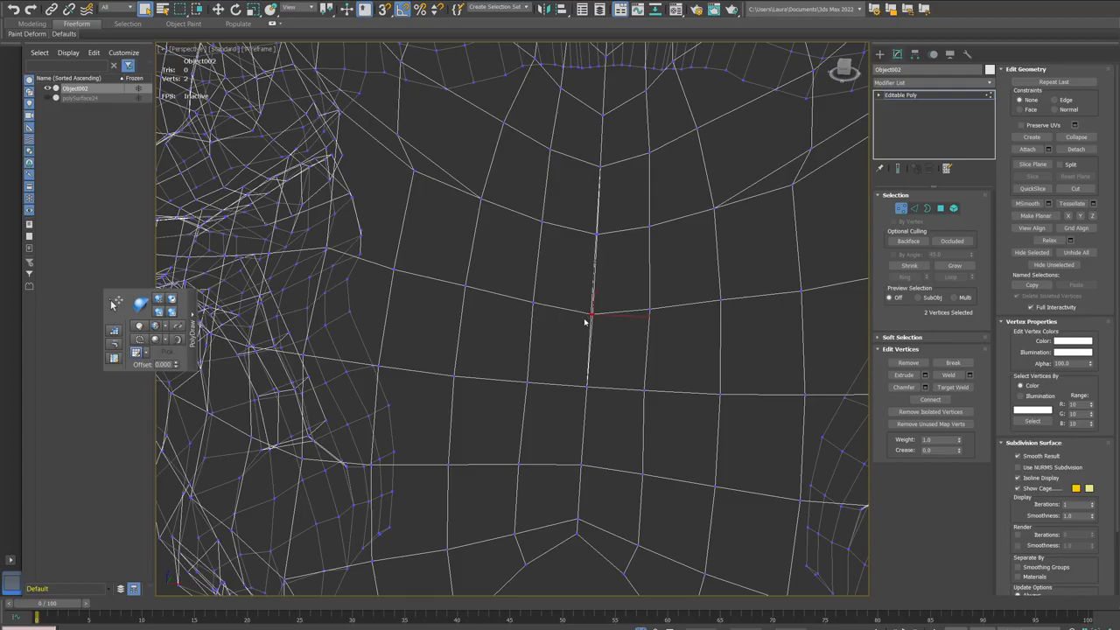
pyautogui.scroll(5, 610, 283)
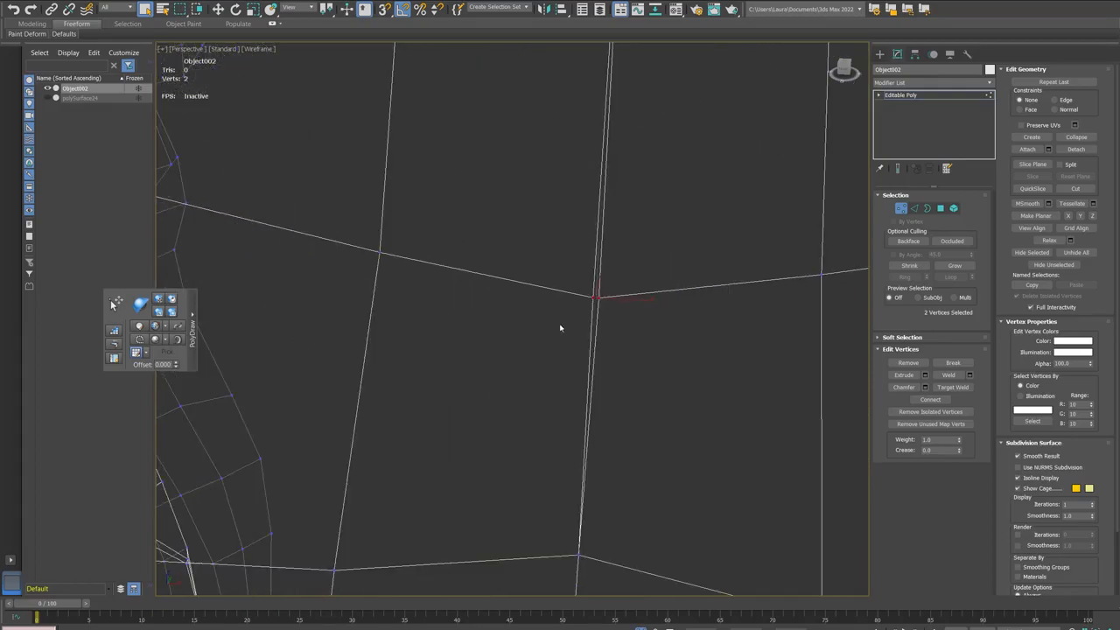
pyautogui.scroll(-3, 560, 328)
pyautogui.scroll(-5, 560, 292)
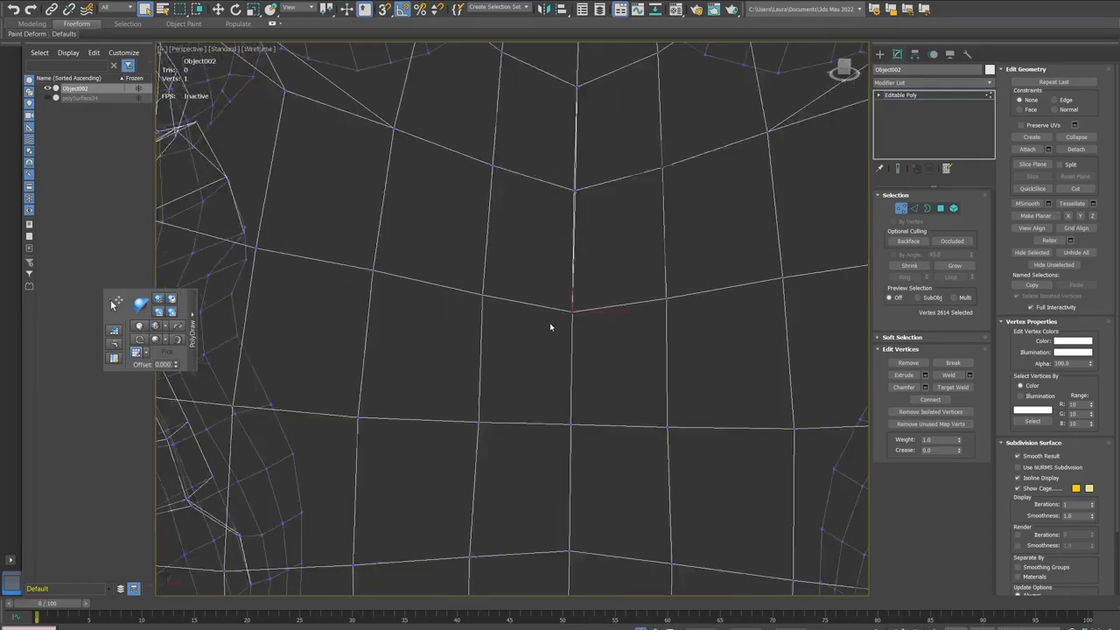
# Step: Work up the chest's center seam and merge the remaining doubled vertices above the first one
pyautogui.moveTo(590, 262); pyautogui.dragTo(583, 295, button='middle')
pyautogui.click(566, 268)
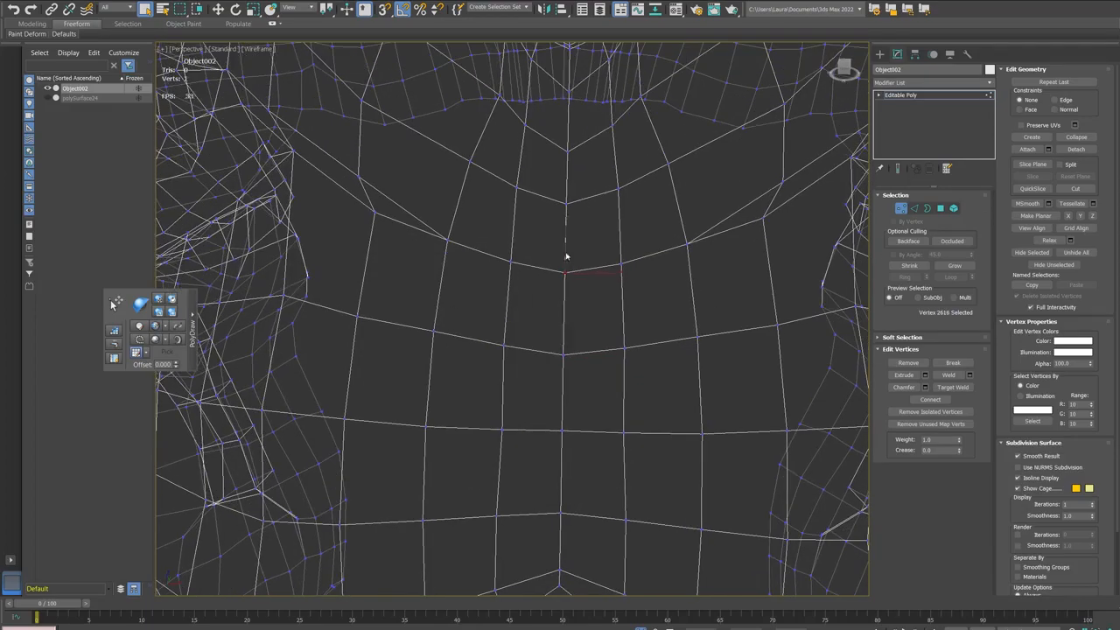
pyautogui.moveTo(553, 218); pyautogui.dragTo(550, 272, button='middle')
pyautogui.click(563, 257)
pyautogui.click(563, 202)
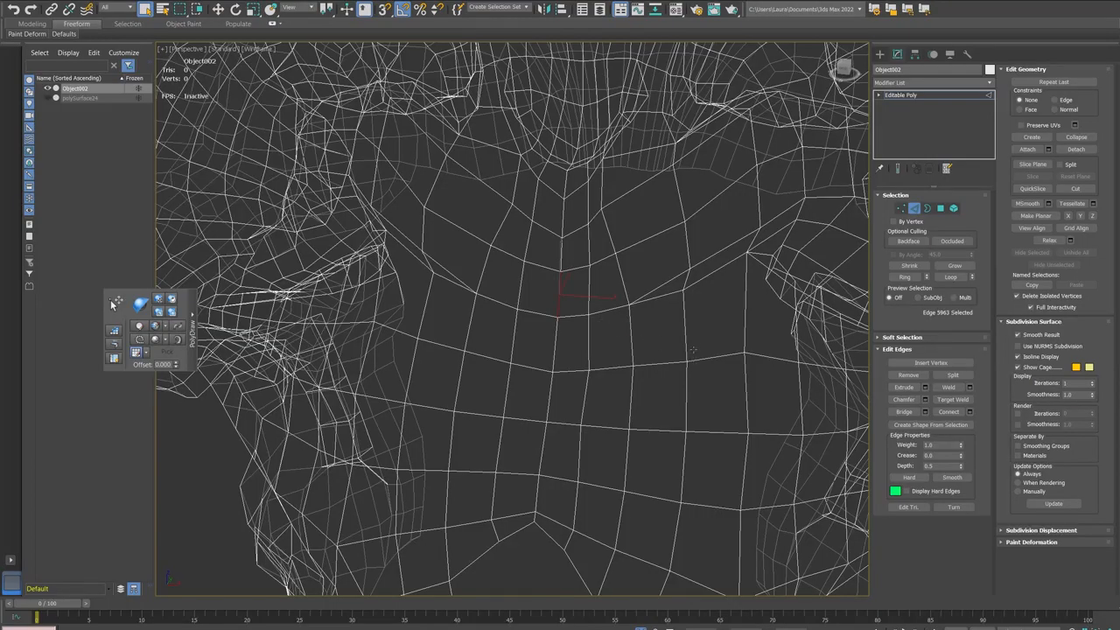
# Step: Extend the selected center seam edge to its full edge loop to check the seam's continuity
pyautogui.scroll(-6, 651, 316)
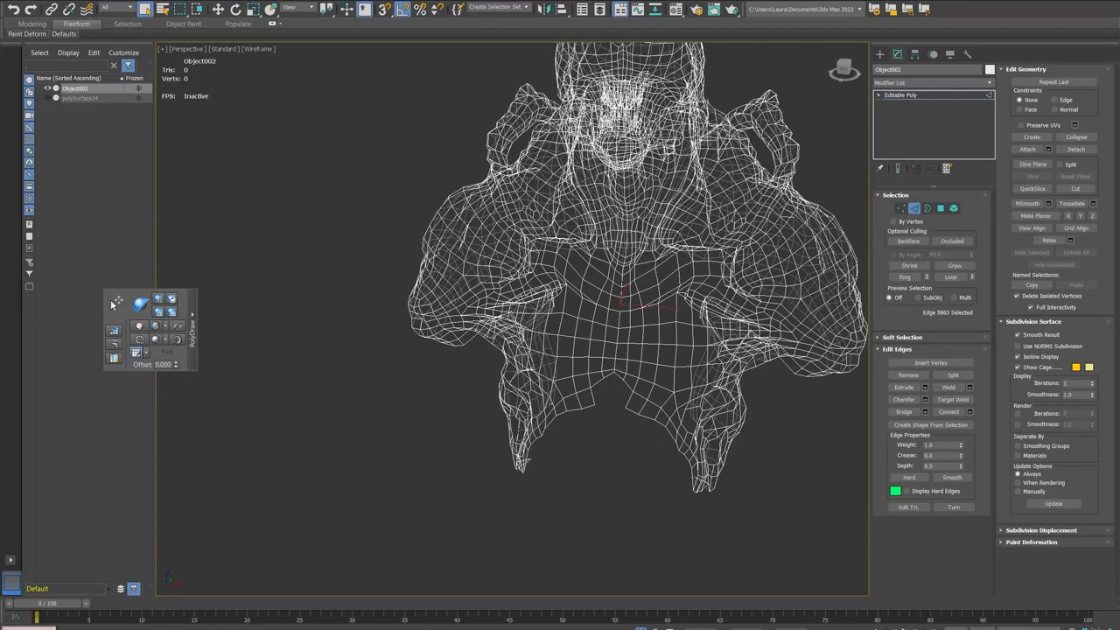
pyautogui.moveTo(662, 253); pyautogui.dragTo(631, 261, button='middle')
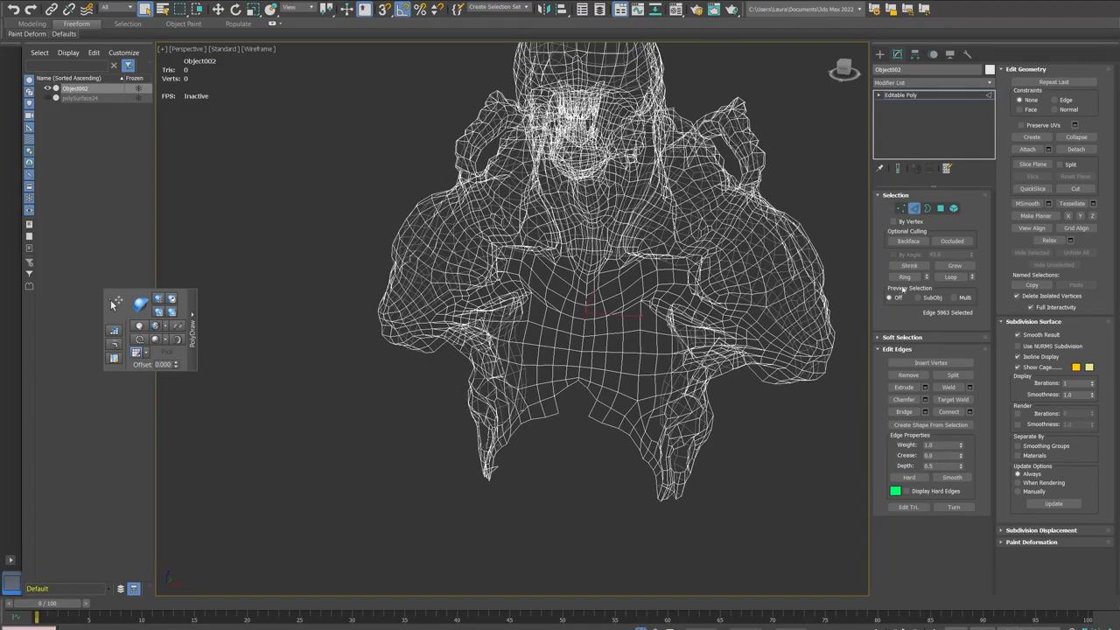
pyautogui.click(952, 278)
pyautogui.press('z')
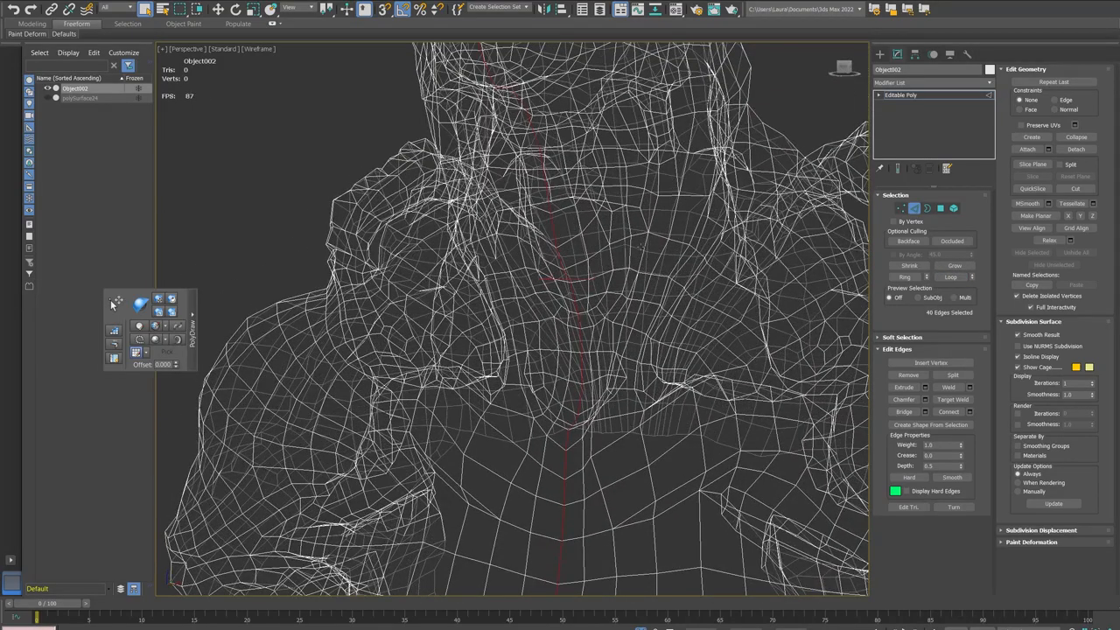
# Step: Follow the center seam loop to its end below the teeth, select the vertex there, and inspect it in shaded view
pyautogui.keyDown('alt'); pyautogui.moveTo(585, 214); pyautogui.dragTo(417, 225, button='middle'); pyautogui.keyUp('alt')
pyautogui.press('1')
pyautogui.click(500, 285)
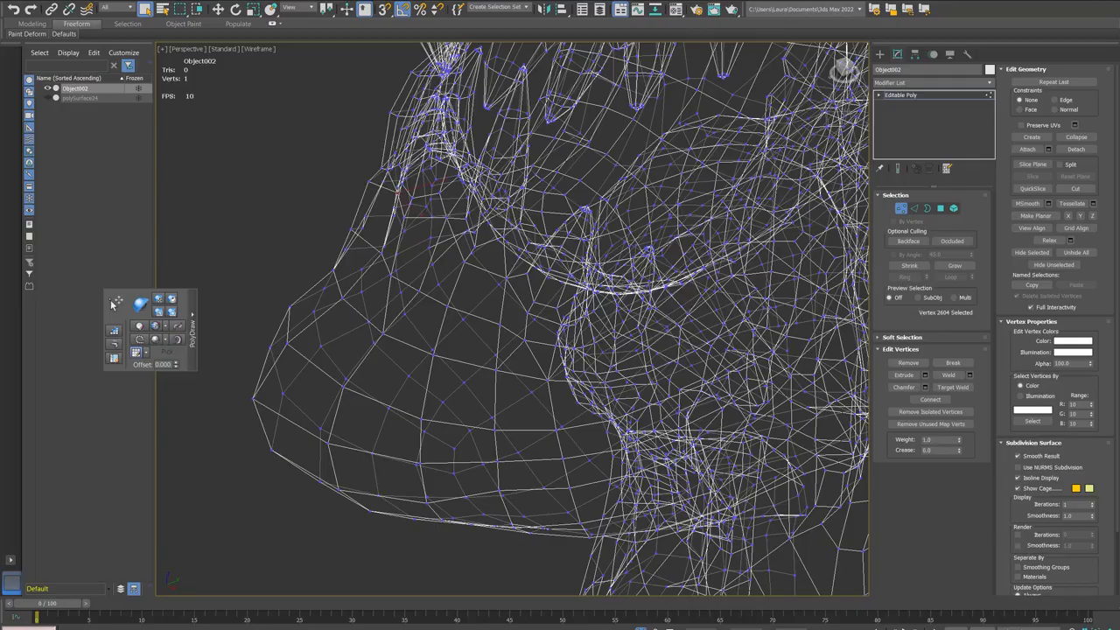
pyautogui.keyDown('alt'); pyautogui.moveTo(501, 285); pyautogui.dragTo(455, 293, button='middle'); pyautogui.keyUp('alt')
pyautogui.keyDown('alt'); pyautogui.moveTo(527, 292); pyautogui.dragTo(477, 300, button='middle'); pyautogui.keyUp('alt')
pyautogui.press('F3')
pyautogui.scroll(-2, 477, 299)
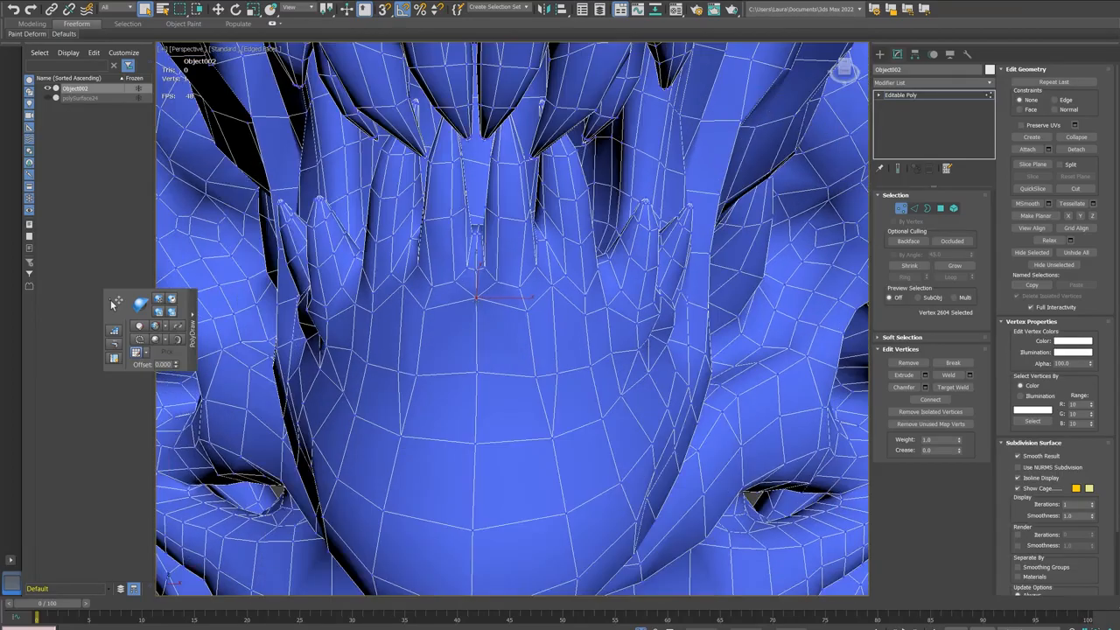
# Step: In edge mode, select the center edge at the base of the teeth and extend it to its edge loop
pyautogui.keyDown('alt'); pyautogui.moveTo(477, 299); pyautogui.dragTo(451, 302); pyautogui.keyUp('alt')
pyautogui.press('2')
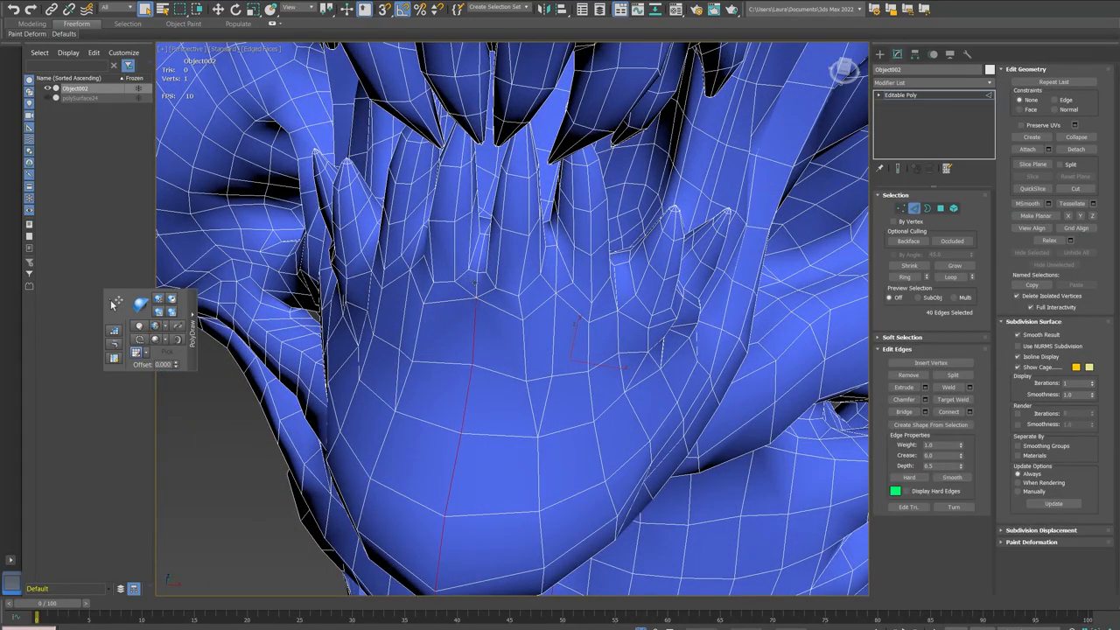
pyautogui.click(478, 287)
pyautogui.click(951, 280)
pyautogui.keyDown('alt'); pyautogui.moveTo(569, 302); pyautogui.dragTo(410, 251, button='middle'); pyautogui.keyUp('alt')
pyautogui.scroll(6, 553, 326)
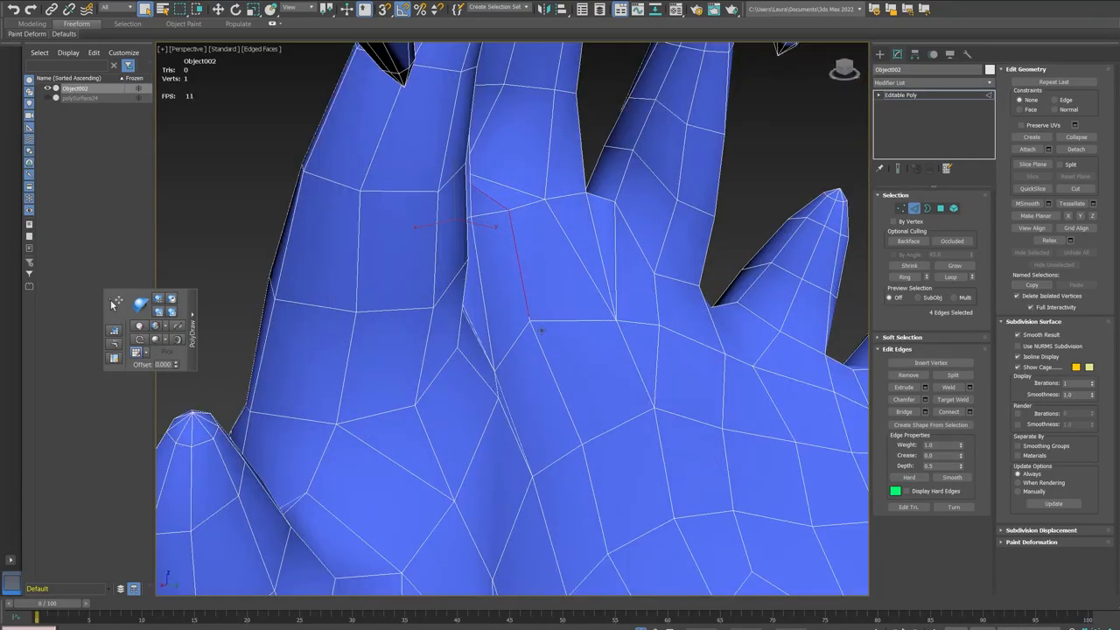
# Step: Select the seam vertex where the tooth-base loop stops, then loop-select from the edge above it and trace the loop inside the mouth
pyautogui.scroll(-2, 527, 327)
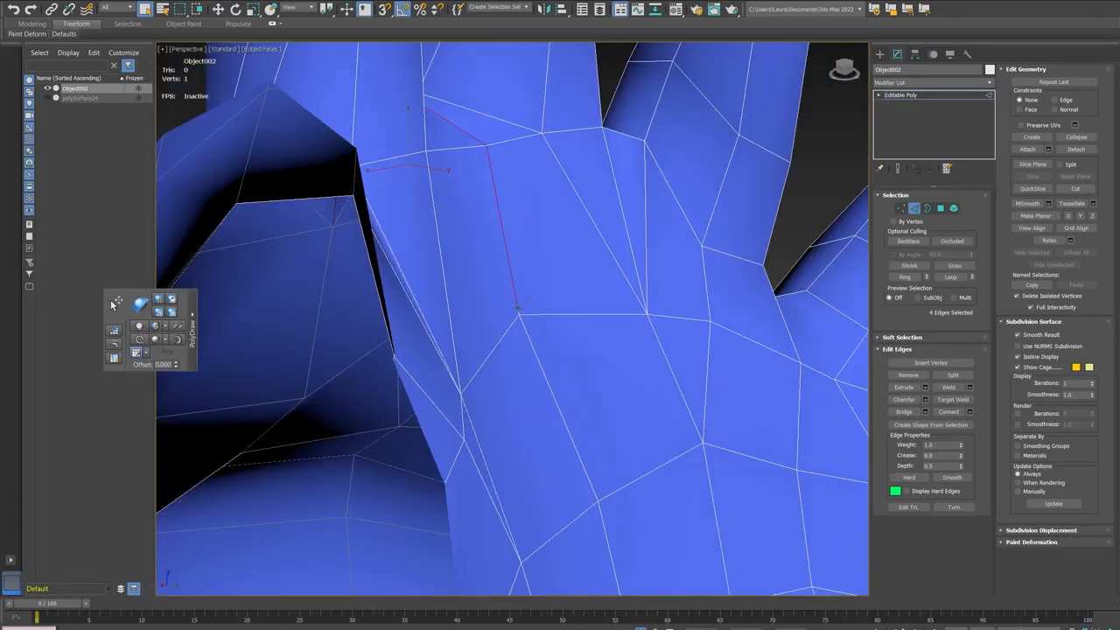
pyautogui.press('1')
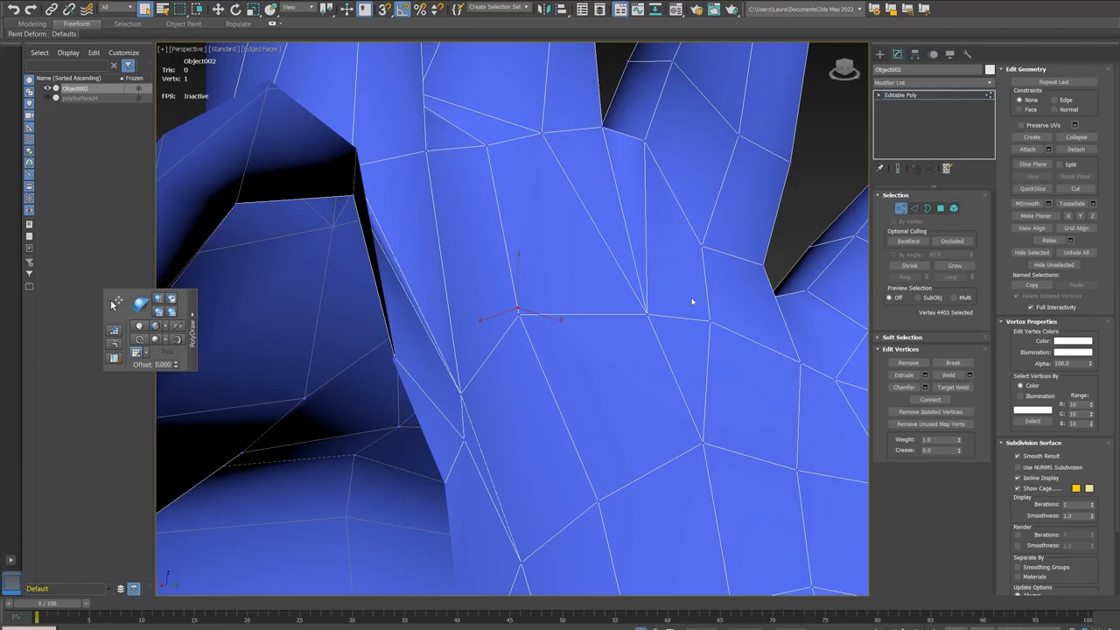
pyautogui.press('2')
pyautogui.click(502, 229)
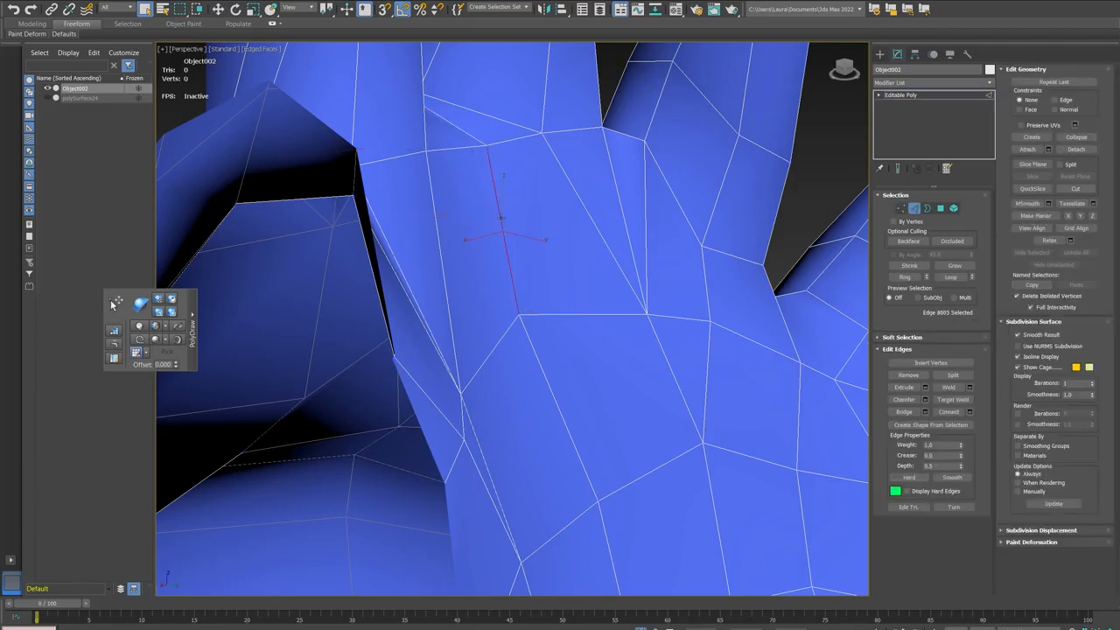
pyautogui.click(951, 276)
pyautogui.moveTo(630, 288)
pyautogui.keyDown('alt'); pyautogui.mouseDown(button='middle')
pyautogui.moveTo(580, 253)
pyautogui.moveTo(671, 361)
pyautogui.moveTo(720, 369)
pyautogui.moveTo(560, 287)
pyautogui.moveTo(513, 348)
pyautogui.moveTo(603, 332)
pyautogui.moveTo(560, 263)
pyautogui.moveTo(525, 289)
pyautogui.moveTo(477, 261)
pyautogui.mouseUp(button='middle'); pyautogui.keyUp('alt')
pyautogui.press('F3')
pyautogui.scroll(3, 487, 266)
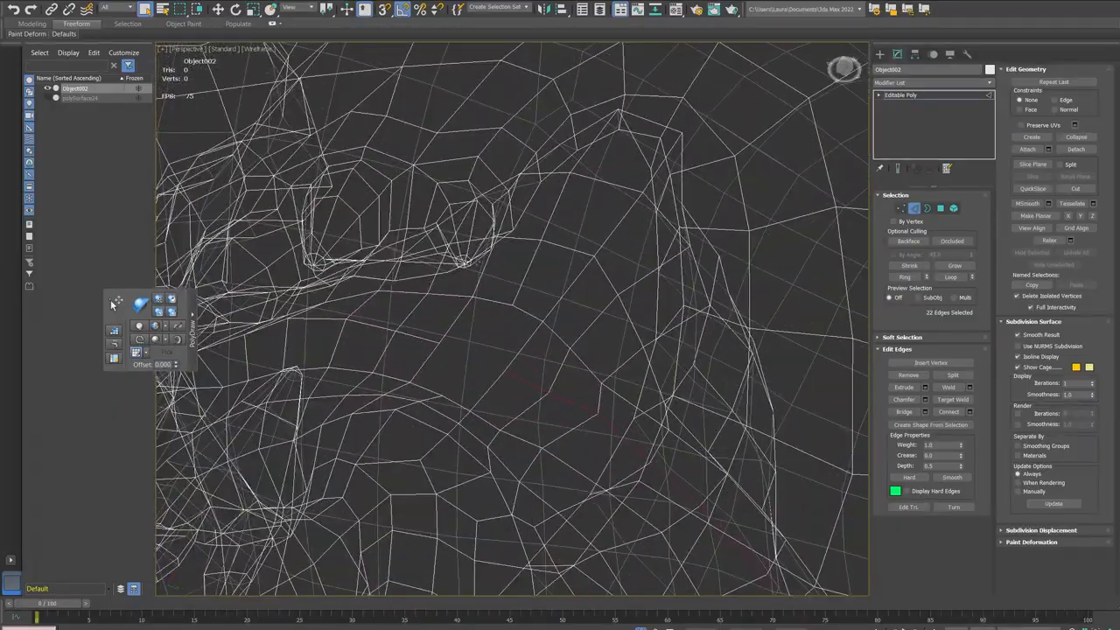
pyautogui.press('F3')
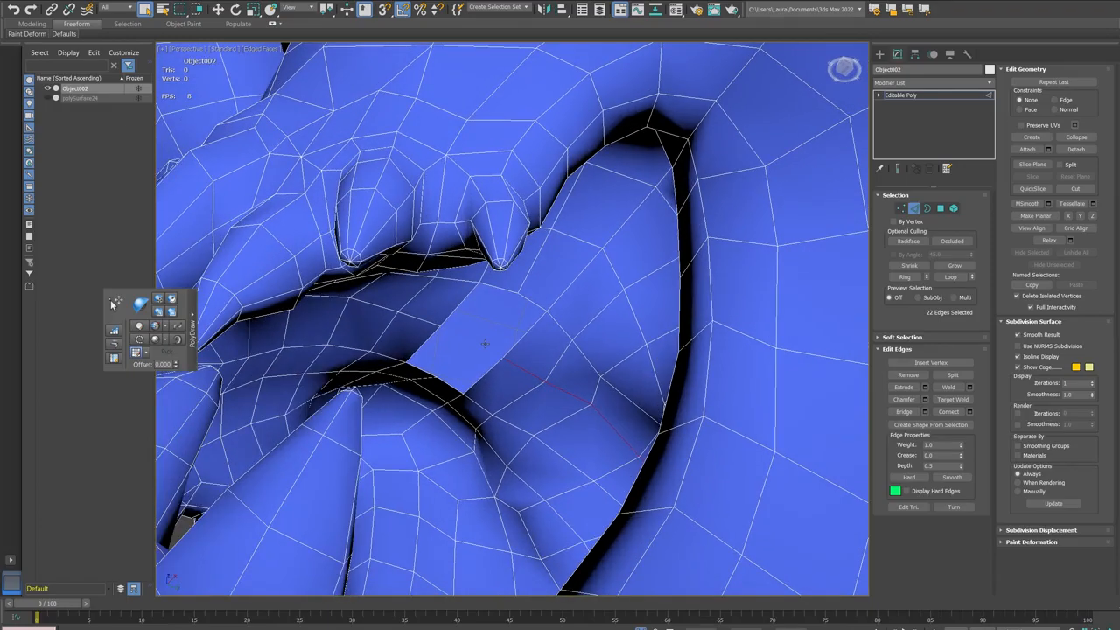
# Step: Cap the open hole in the mesh inside the mouth and connect its two opposite center seam vertices
pyautogui.press('3')
pyautogui.hotkey('alt', 'p')
pyautogui.keyDown('alt'); pyautogui.moveTo(519, 343); pyautogui.dragTo(502, 345, button='middle'); pyautogui.keyUp('alt')
pyautogui.scroll(3, 513, 351)
pyautogui.press('1')
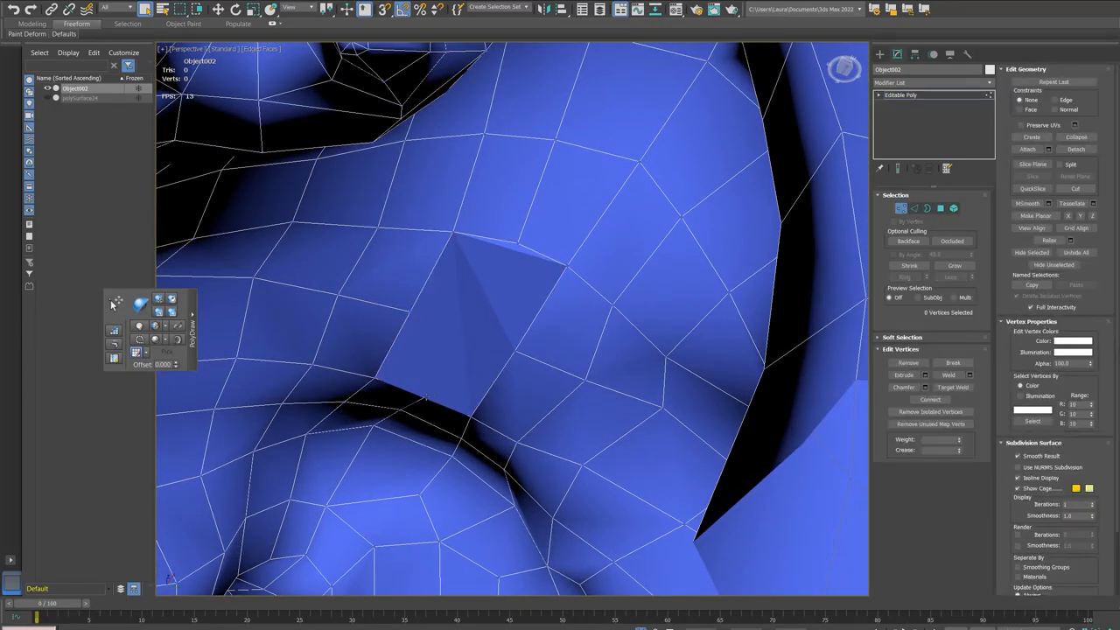
pyautogui.click(427, 400)
pyautogui.click(930, 399)
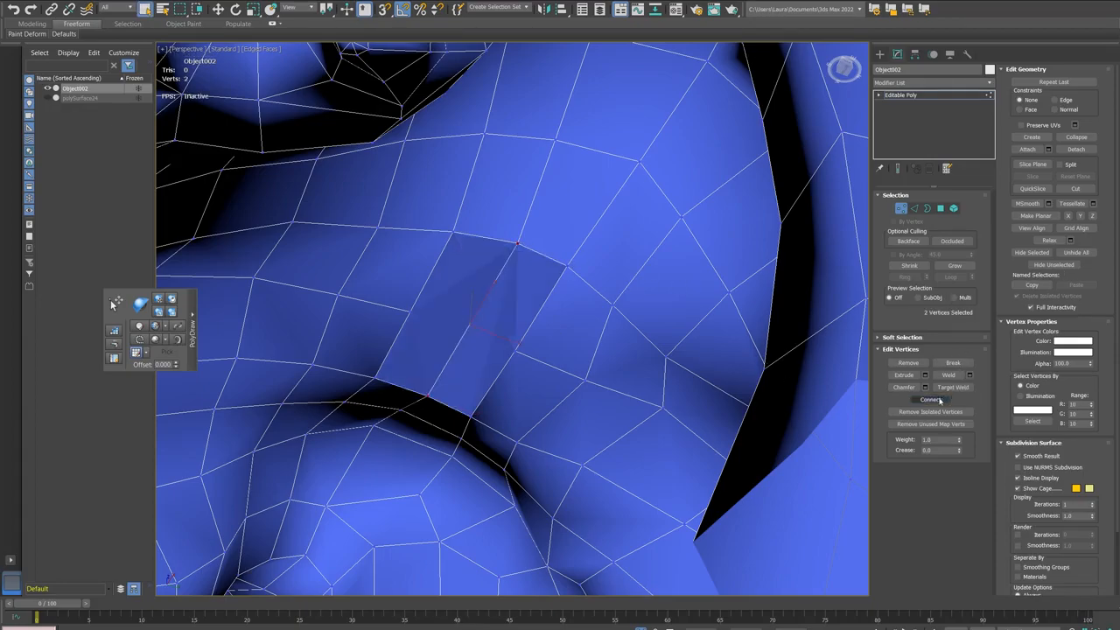
# Step: Cut a crosswise edge through the capped faces between the side vertices to restore the quad grid
pyautogui.click(412, 313)
pyautogui.keyDown('alt'); pyautogui.moveTo(486, 376); pyautogui.dragTo(462, 352, button='middle'); pyautogui.keyUp('alt')
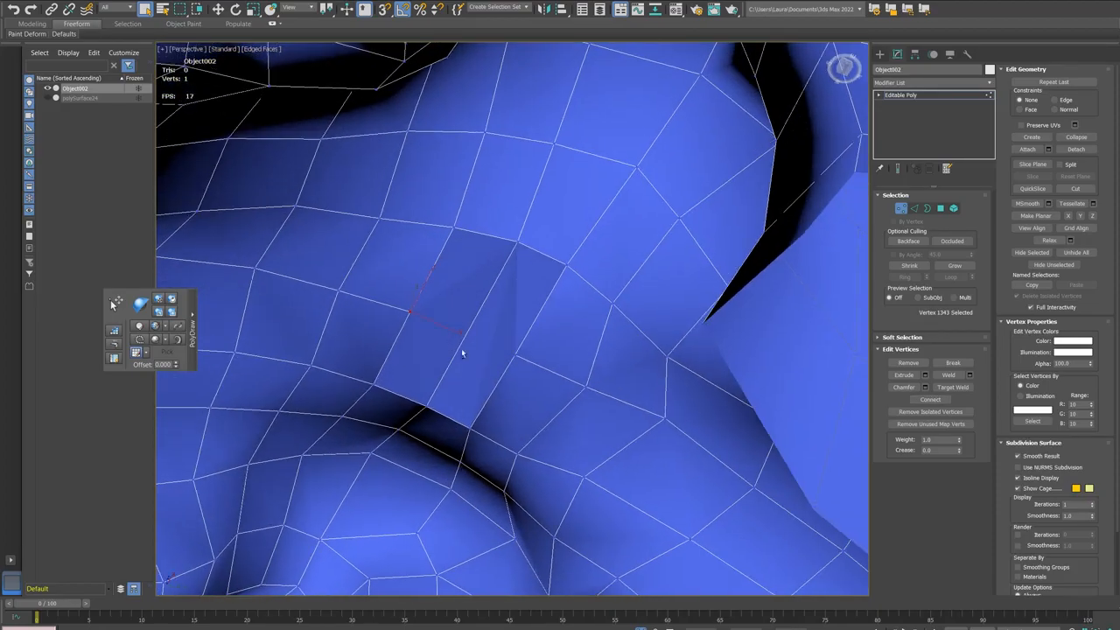
pyautogui.hotkey('alt', 'c')
pyautogui.click(410, 311)
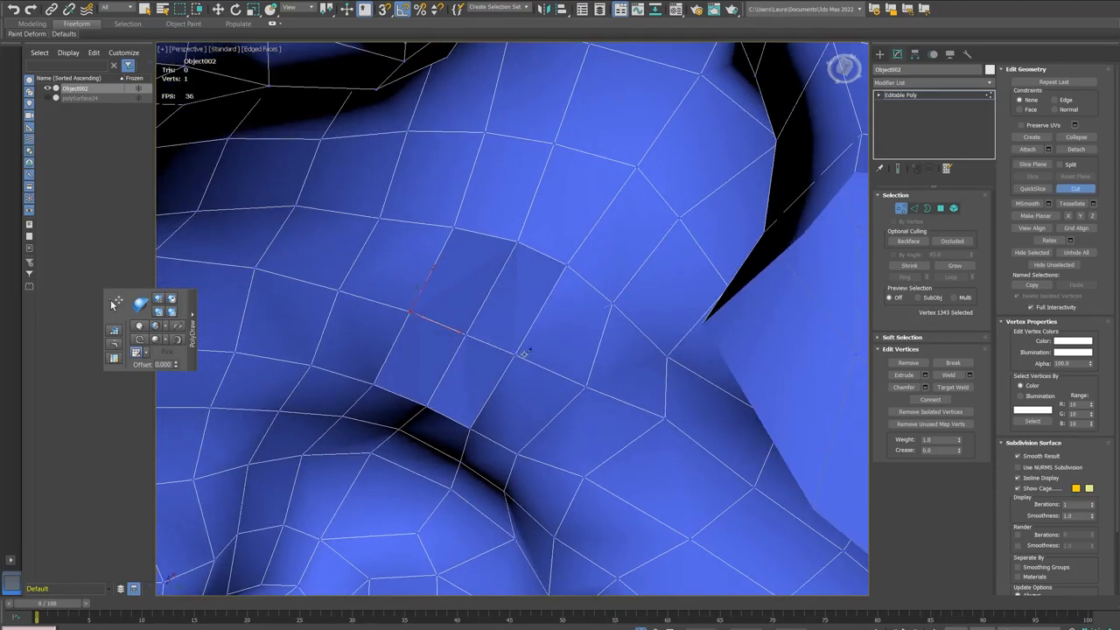
pyautogui.keyDown('alt'); pyautogui.moveTo(475, 350); pyautogui.dragTo(506, 396, button='middle'); pyautogui.keyUp('alt')
pyautogui.rightClick(471, 378)
# Step: Loop-select the center edge on the new faces and another behind the teeth to check the seam inside the mouth
pyautogui.scroll(-6, 471, 378)
pyautogui.press('2')
pyautogui.click(502, 383)
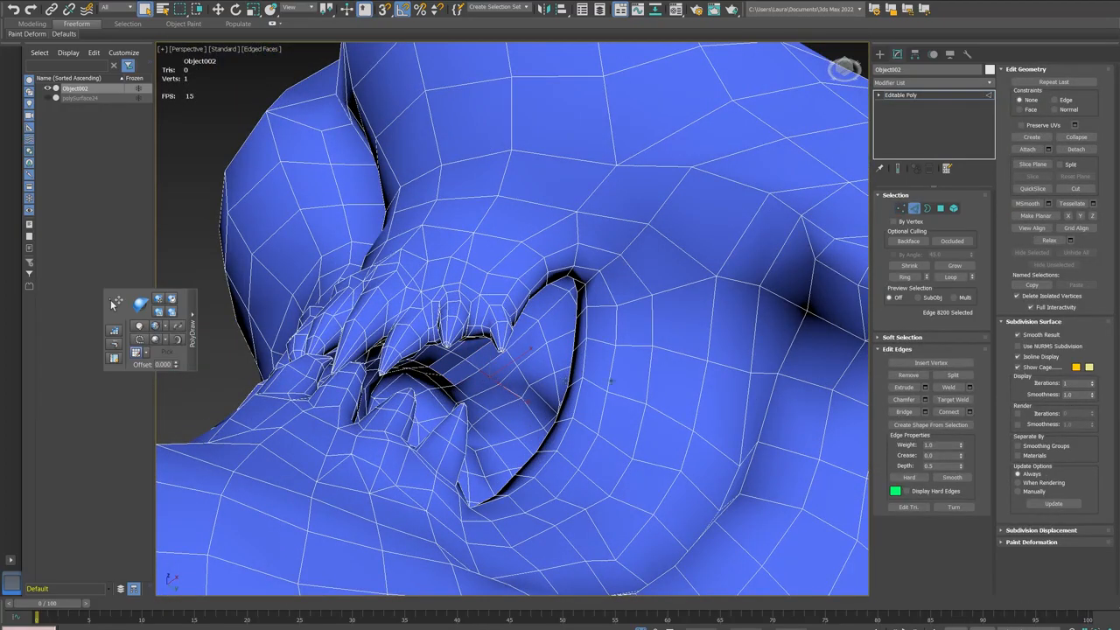
pyautogui.click(950, 278)
pyautogui.keyDown('alt'); pyautogui.moveTo(376, 301); pyautogui.dragTo(322, 295, button='middle'); pyautogui.keyUp('alt')
pyautogui.scroll(4, 338, 400)
pyautogui.moveTo(338, 400); pyautogui.dragTo(426, 387, button='middle')
pyautogui.click(445, 412)
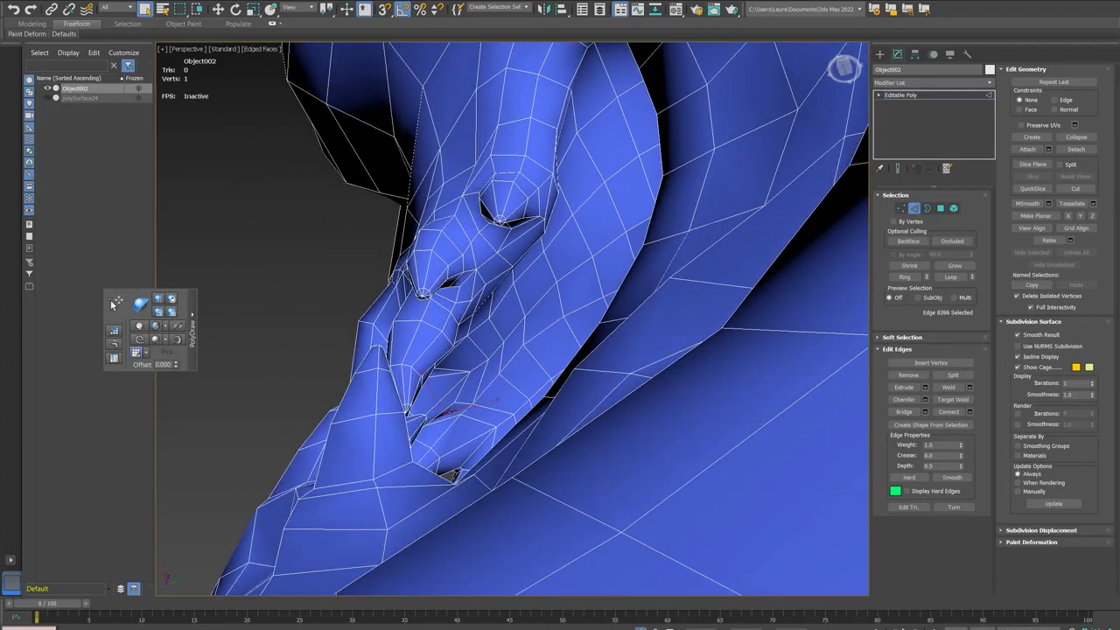
pyautogui.click(951, 277)
# Step: Loop-select the center edge above the upper front teeth and remove the stray vertex where the loop stops on the head
pyautogui.keyDown('alt'); pyautogui.moveTo(429, 302); pyautogui.dragTo(524, 350, button='middle'); pyautogui.keyUp('alt')
pyautogui.click(423, 348)
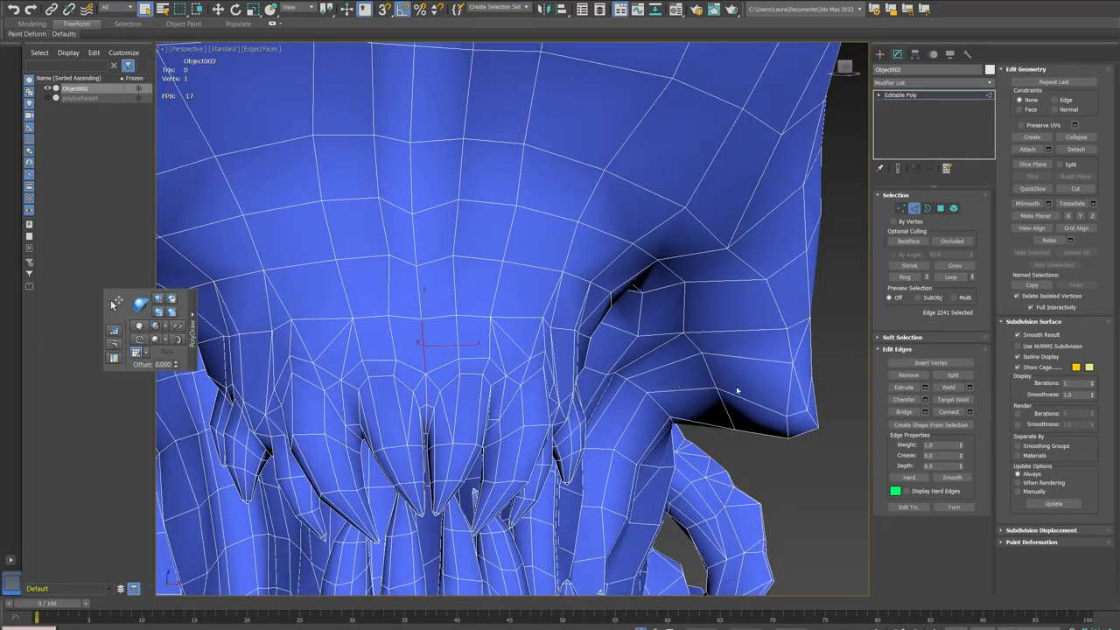
pyautogui.click(951, 278)
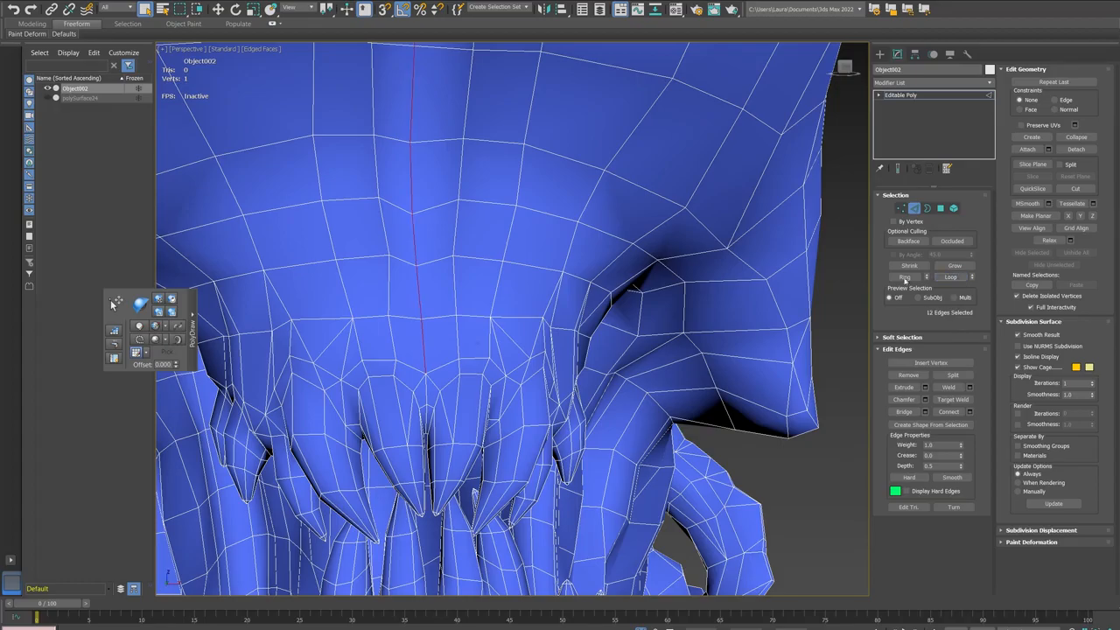
pyautogui.scroll(-8, 483, 207)
pyautogui.keyDown('alt'); pyautogui.moveTo(483, 206); pyautogui.dragTo(560, 270, button='middle'); pyautogui.keyUp('alt')
pyautogui.scroll(10, 558, 269)
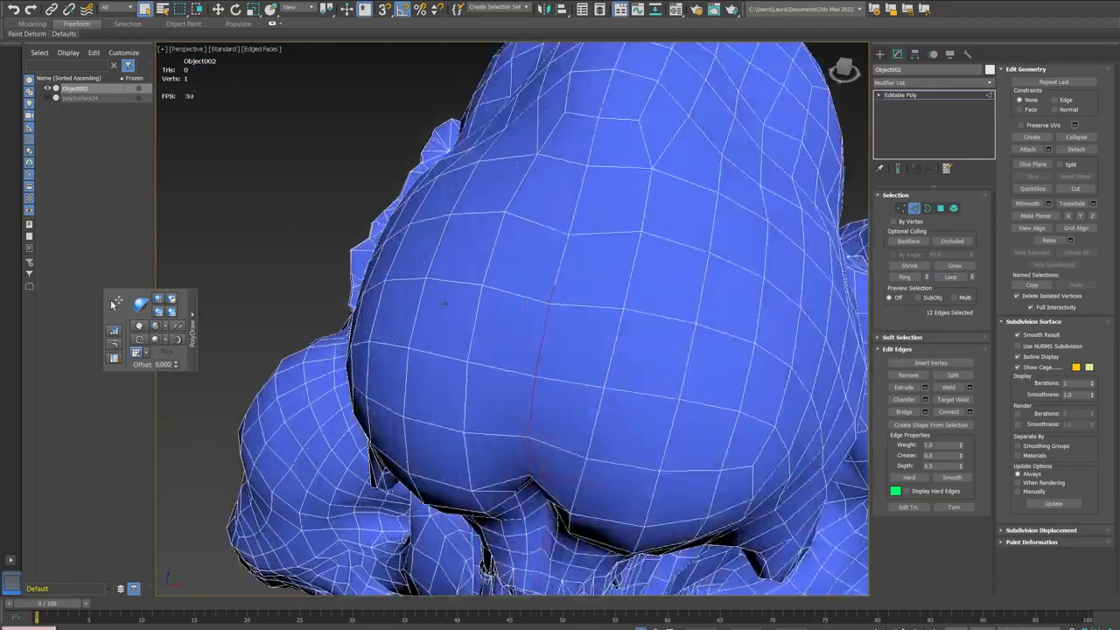
pyautogui.press('1')
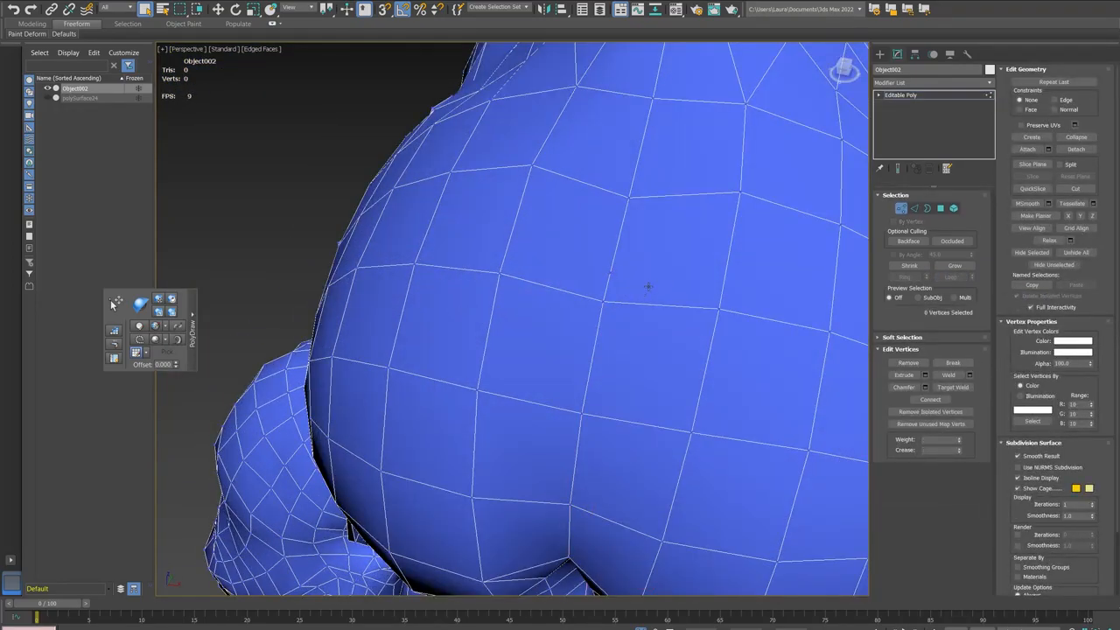
pyautogui.click(610, 273)
pyautogui.press('BackSpace')
# Step: Select the center edge on the front of the head, extend it to its loop, and follow it over the skull
pyautogui.scroll(-4, 649, 236)
pyautogui.press('2')
pyautogui.click(627, 245)
pyautogui.keyDown('alt'); pyautogui.moveTo(675, 235); pyautogui.dragTo(637, 218, button='middle'); pyautogui.keyUp('alt')
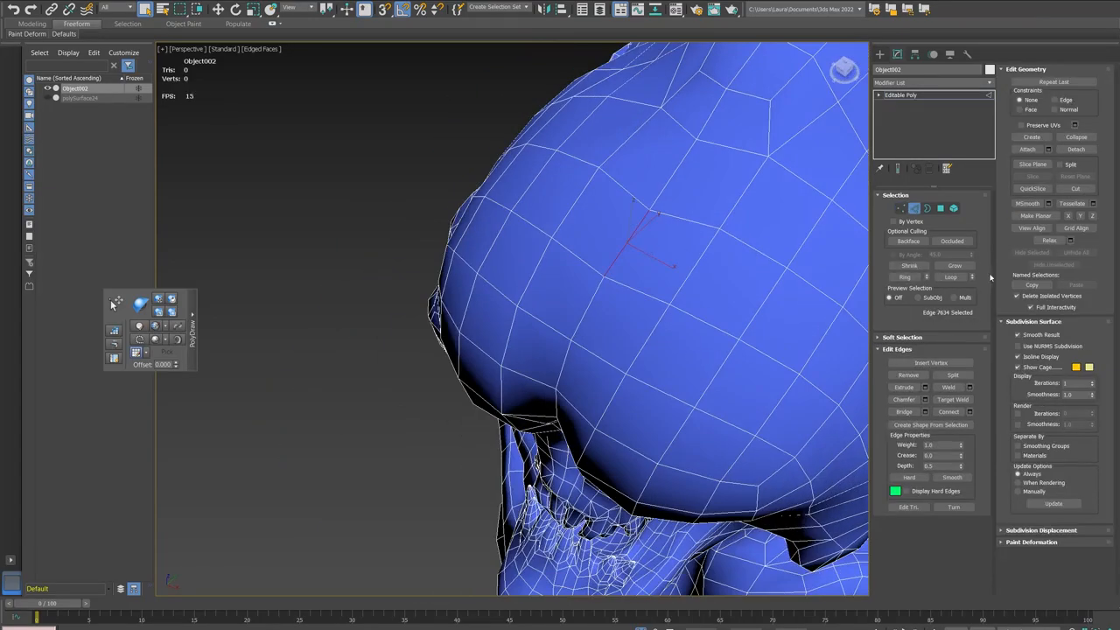
pyautogui.click(951, 278)
pyautogui.keyDown('alt'); pyautogui.moveTo(652, 262); pyautogui.dragTo(450, 228, button='middle'); pyautogui.keyUp('alt')
pyautogui.scroll(4, 450, 269)
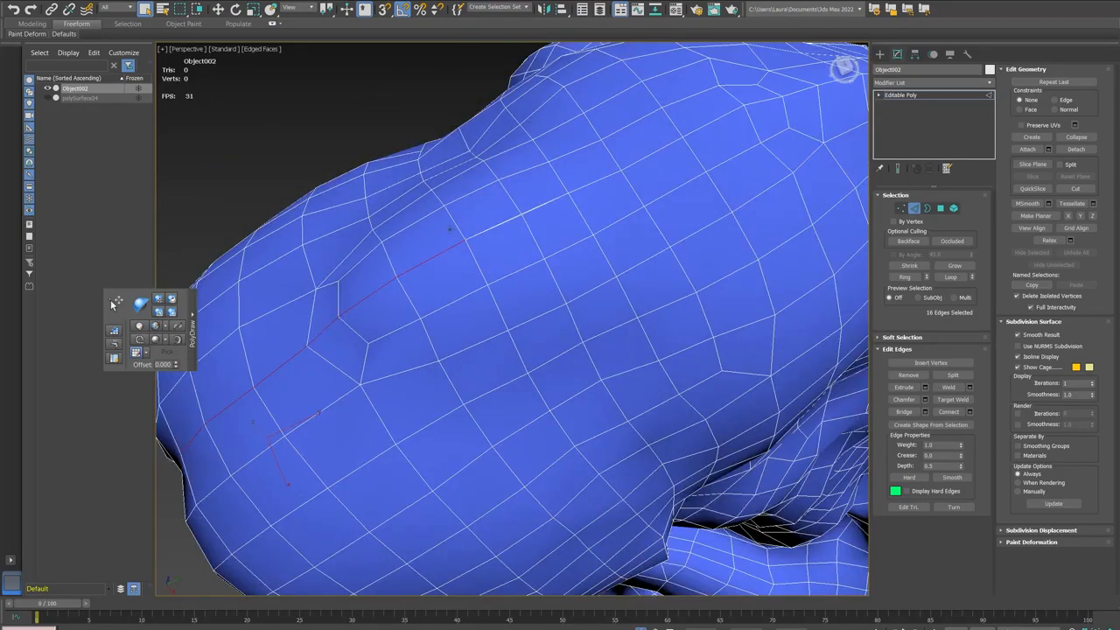
# Step: Inspect the seam gap on top of the head in wireframe and shaded views, and clean up its stray vertices
pyautogui.press('1')
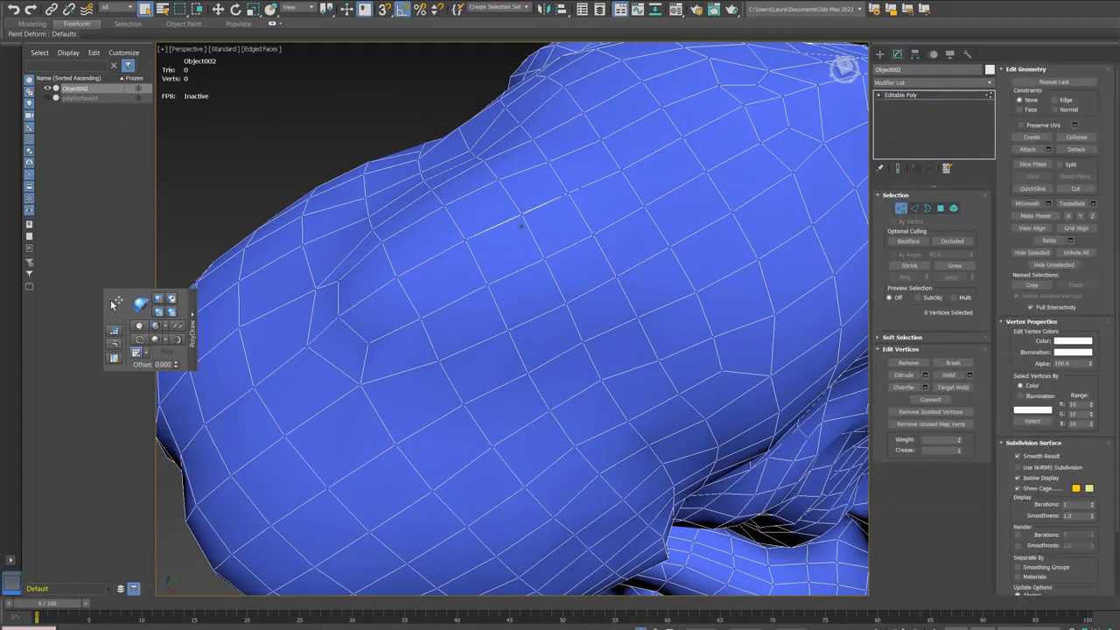
pyautogui.press('F4')
pyautogui.scroll(-3, 513, 230)
pyautogui.press('F3')
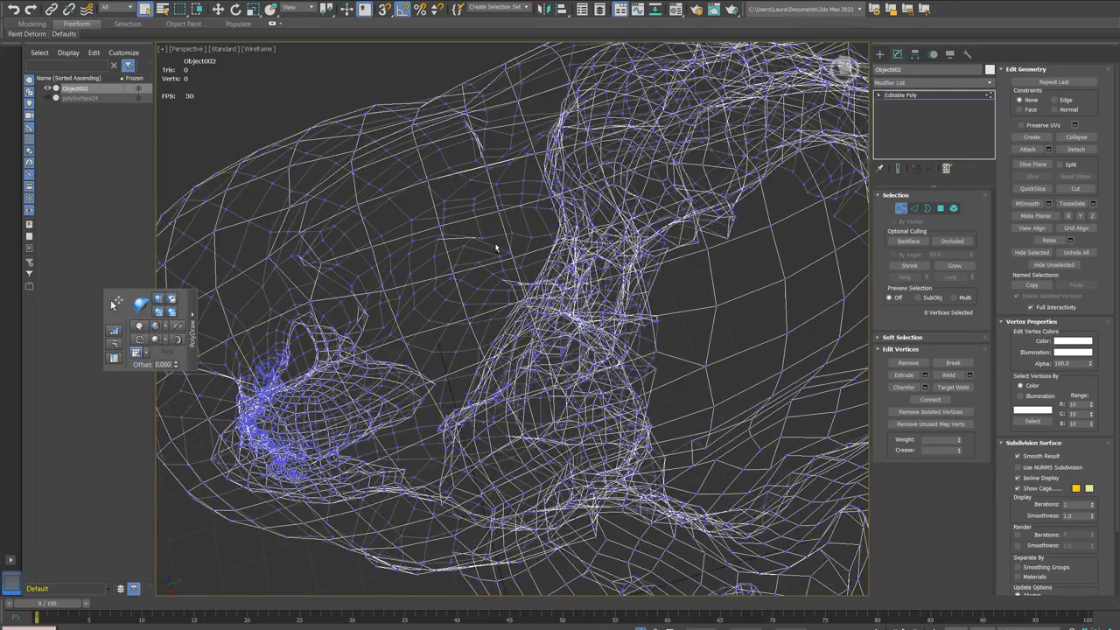
pyautogui.keyDown('alt'); pyautogui.moveTo(495, 249); pyautogui.dragTo(498, 210, button='middle'); pyautogui.keyUp('alt')
pyautogui.scroll(10, 516, 180)
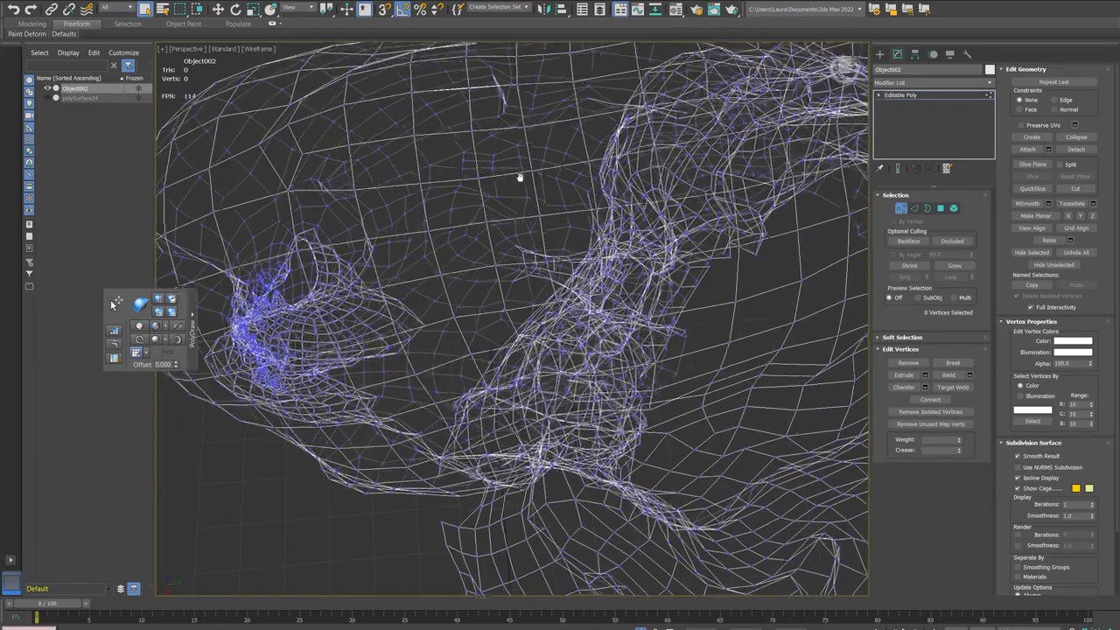
pyautogui.press('F3')
pyautogui.scroll(2, 497, 181)
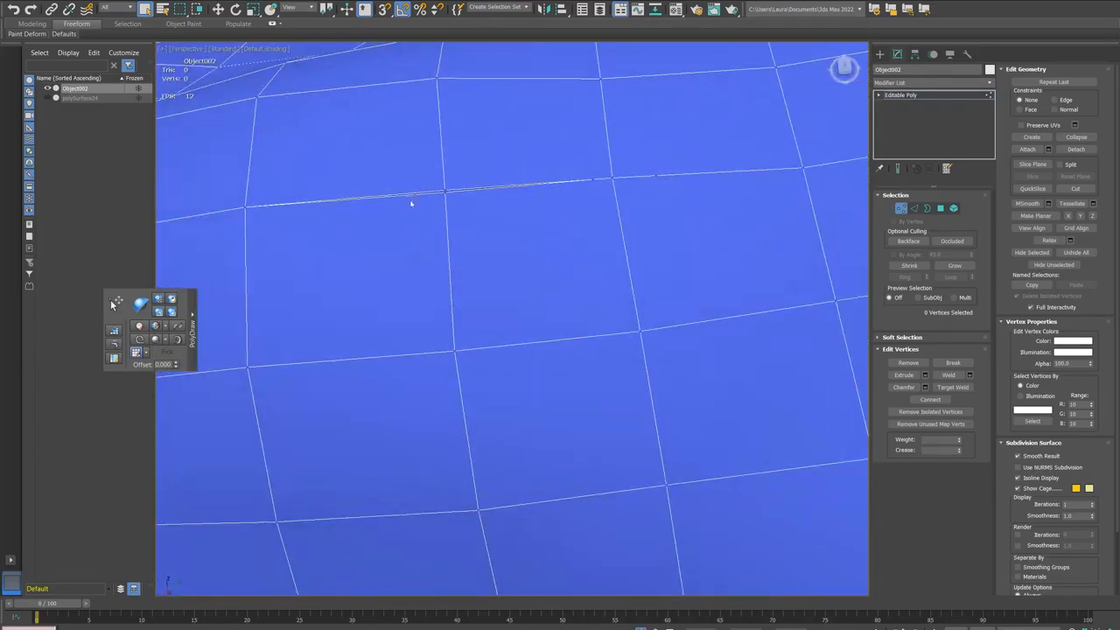
pyautogui.press('F3')
pyautogui.click(437, 199)
pyautogui.press('F3')
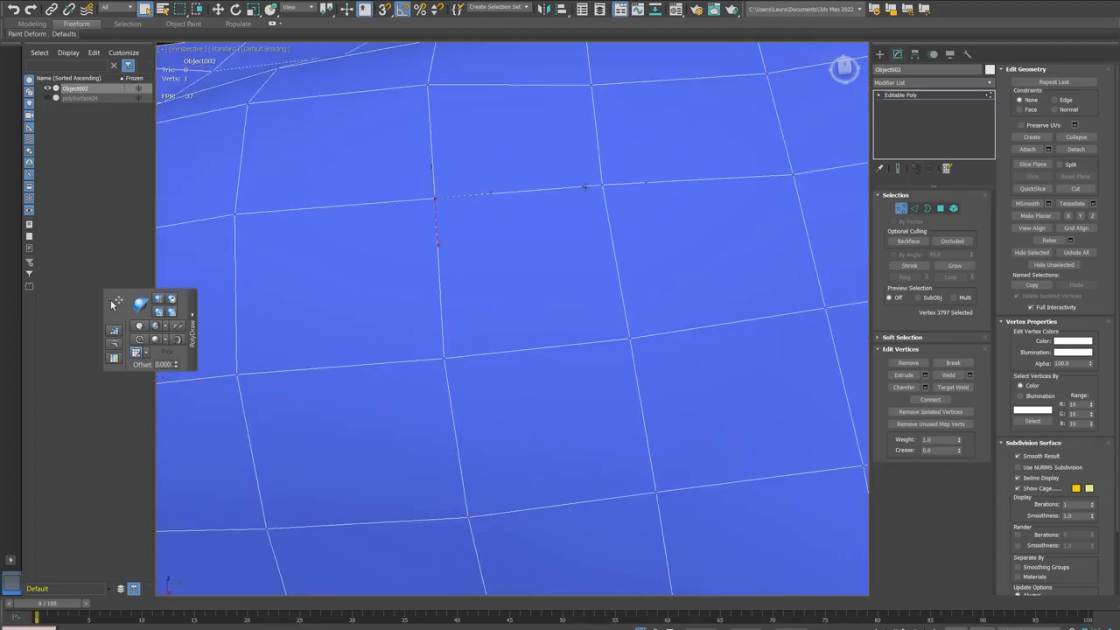
pyautogui.click(584, 186)
pyautogui.keyDown('ctrl'); pyautogui.click(646, 183); pyautogui.keyUp('ctrl')
pyautogui.click(663, 196)
# Step: Loop-select the repaired center edge on the head and trace it down to the open seam on the back
pyautogui.press('2')
pyautogui.doubleClick(343, 205)
pyautogui.scroll(-8, 468, 255)
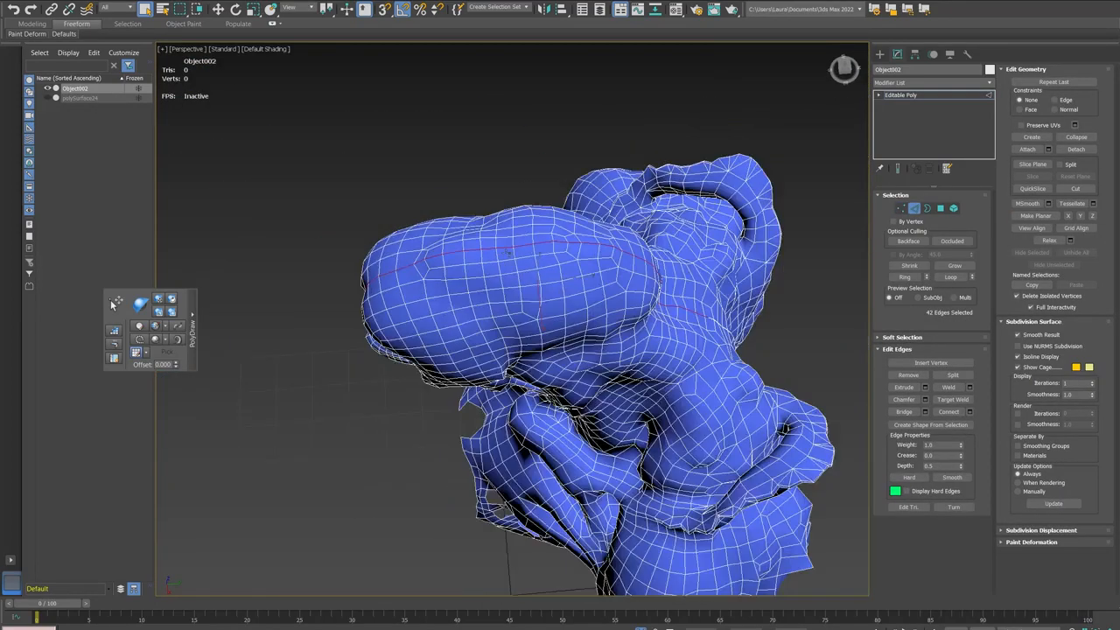
pyautogui.keyDown('alt'); pyautogui.moveTo(584, 263); pyautogui.dragTo(443, 288, button='middle'); pyautogui.keyUp('alt')
pyautogui.scroll(5, 443, 288)
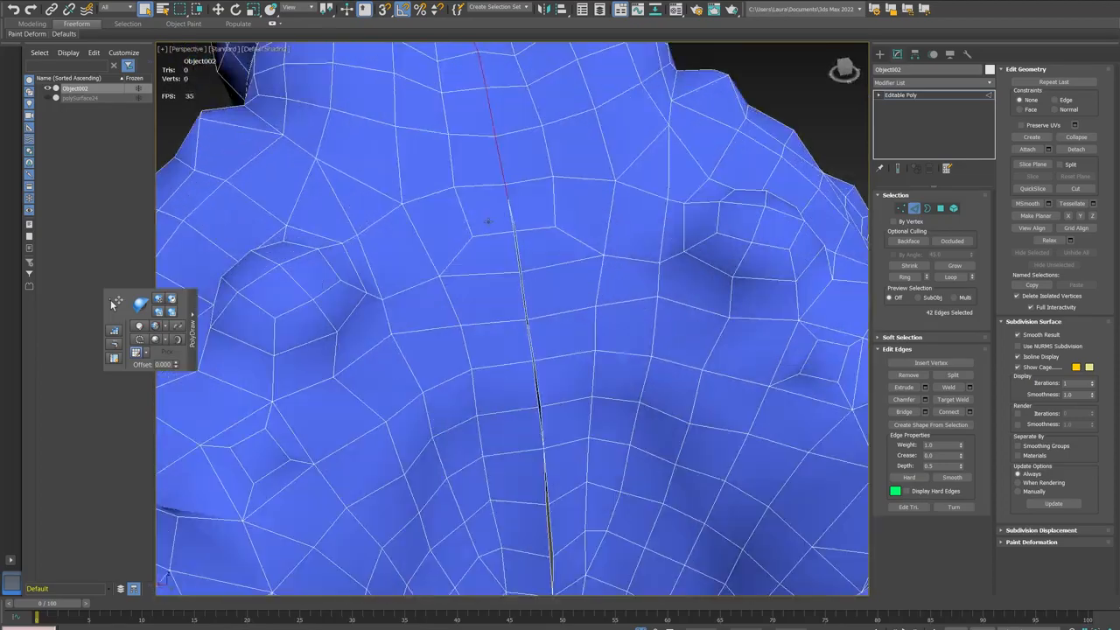
pyautogui.keyDown('alt'); pyautogui.moveTo(488, 222); pyautogui.dragTo(569, 146, button='middle'); pyautogui.keyUp('alt')
pyautogui.scroll(-2, 569, 145)
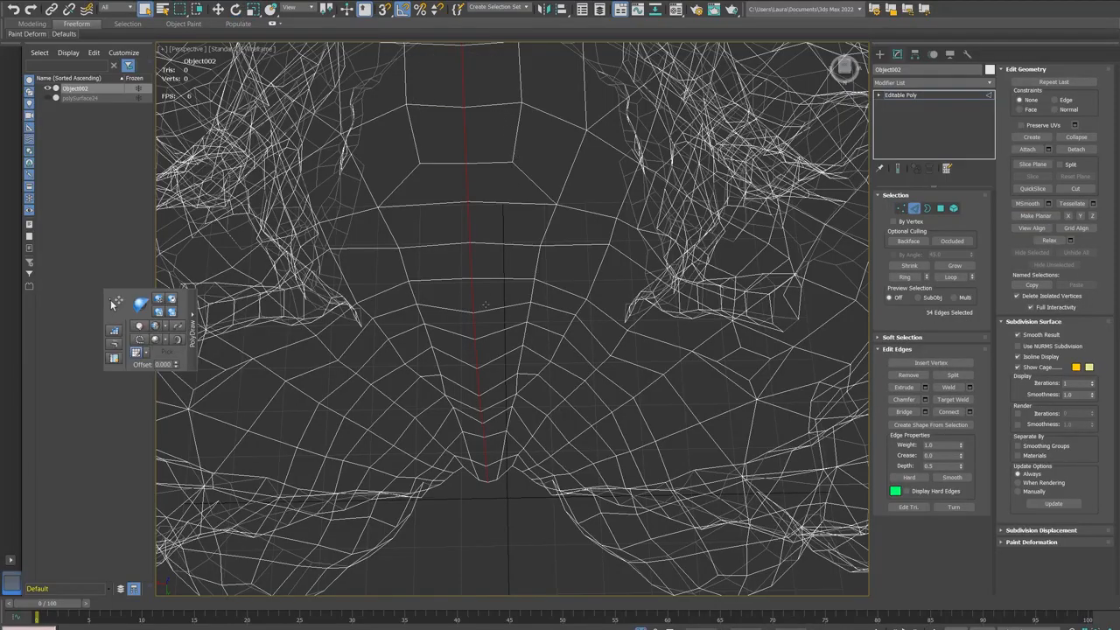
# Step: Review the selected center loop around the whole bust in wireframe and shaded views
pyautogui.scroll(-7, 486, 305)
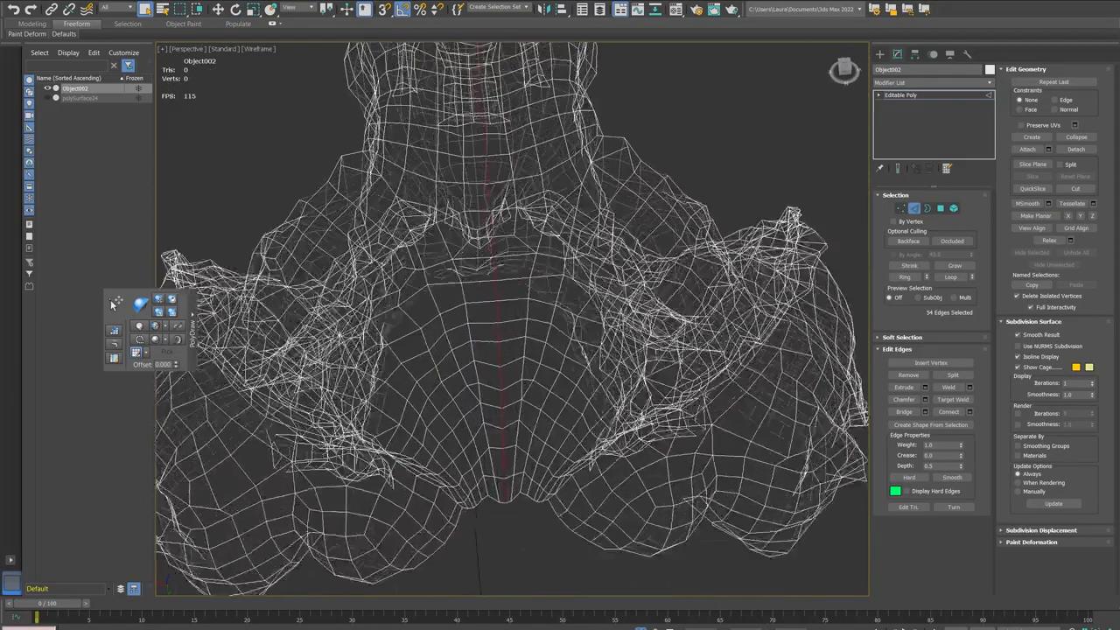
pyautogui.keyDown('alt'); pyautogui.moveTo(486, 305); pyautogui.dragTo(578, 229, button='middle'); pyautogui.keyUp('alt')
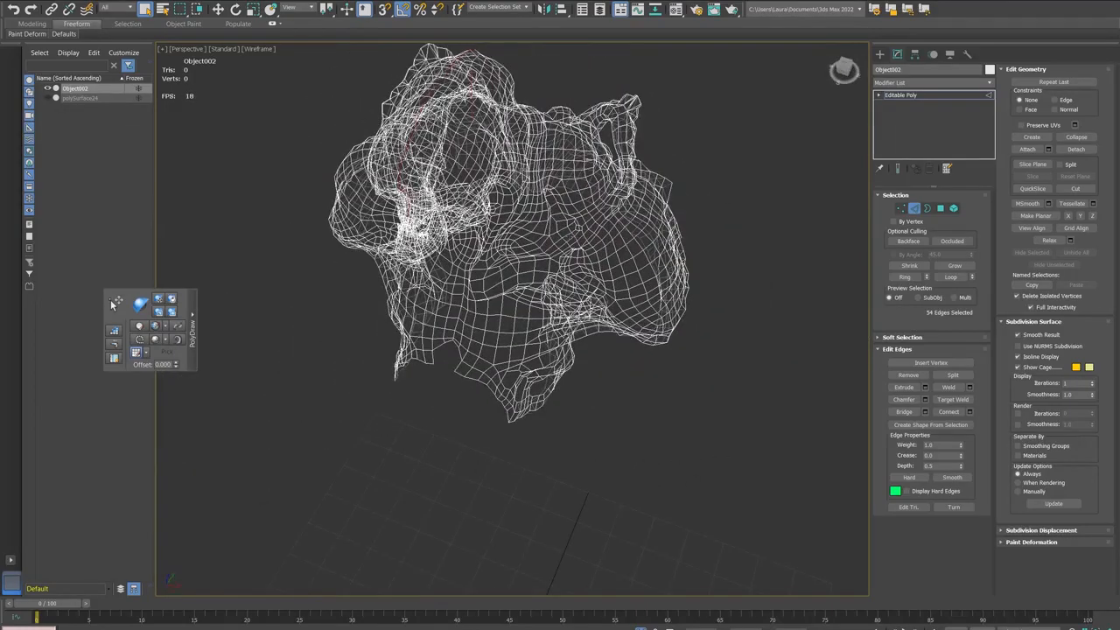
pyautogui.press('F3')
pyautogui.keyDown('alt'); pyautogui.moveTo(490, 302); pyautogui.dragTo(516, 302, button='middle'); pyautogui.keyUp('alt')
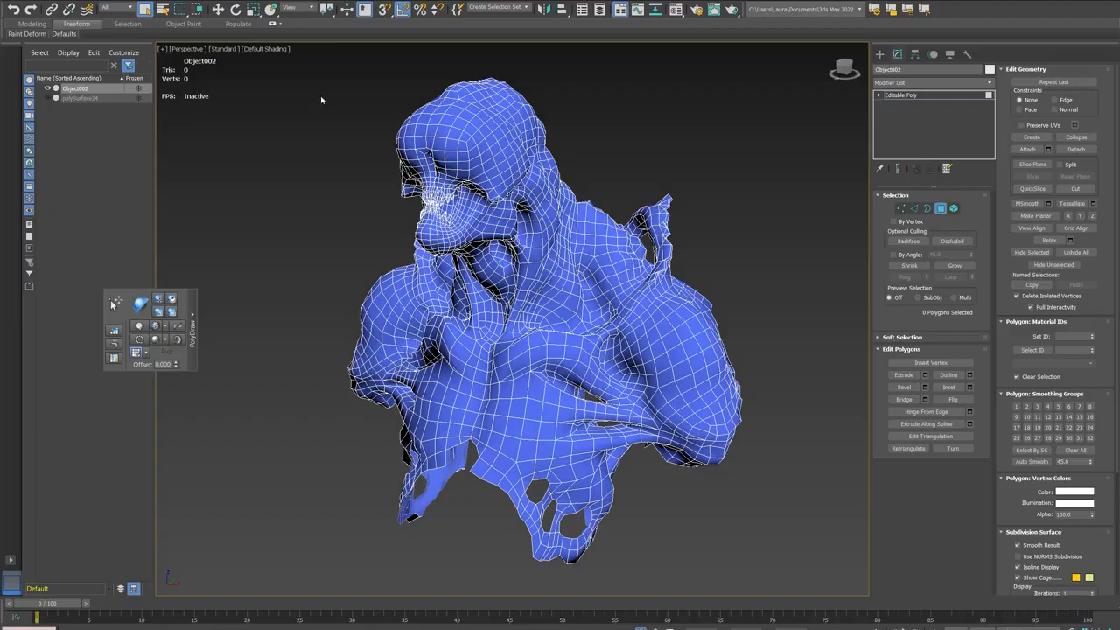
# Step: Select all polygons of the bust, clear their smoothing groups, and assign smoothing group 1
pyautogui.click(265, 48)
pyautogui.press('Escape')
pyautogui.moveTo(550, 346); pyautogui.dragTo(803, 596)
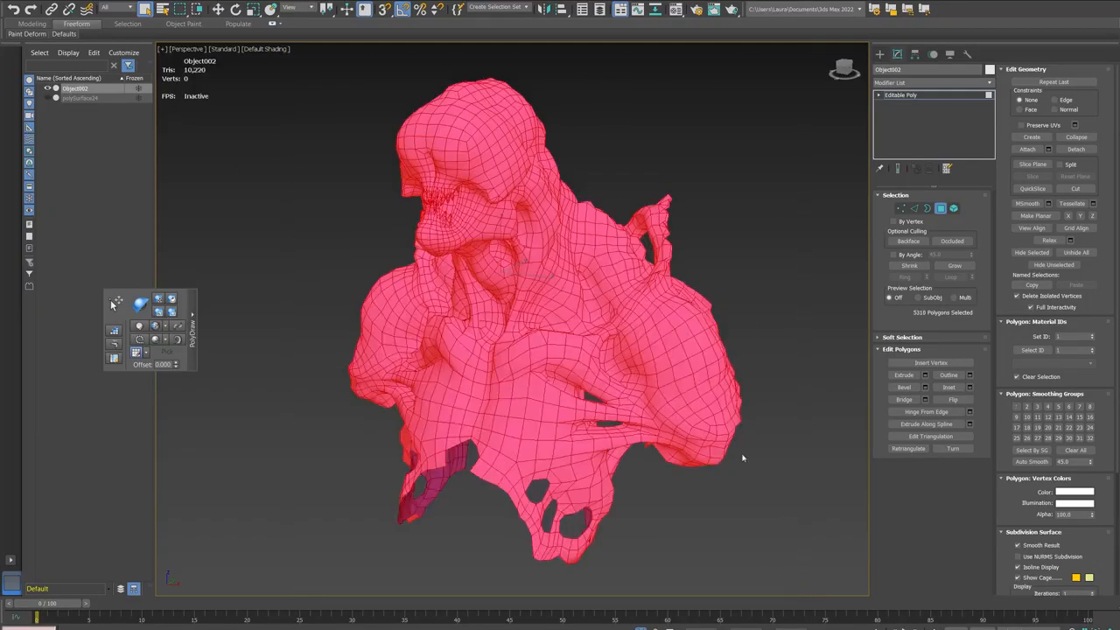
pyautogui.click(1075, 450)
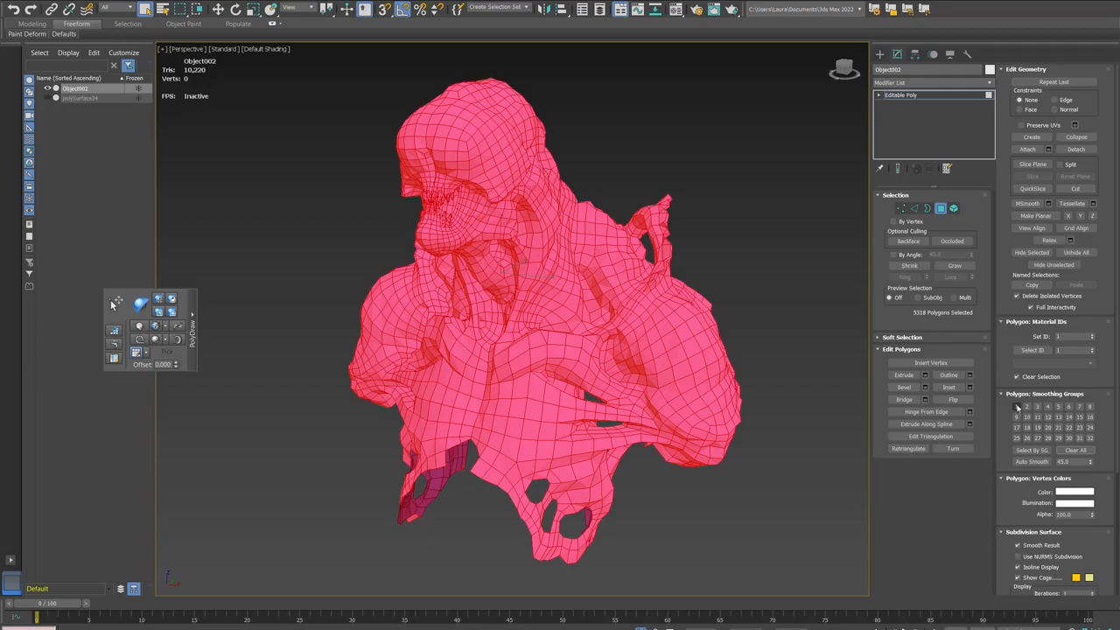
pyautogui.click(1017, 406)
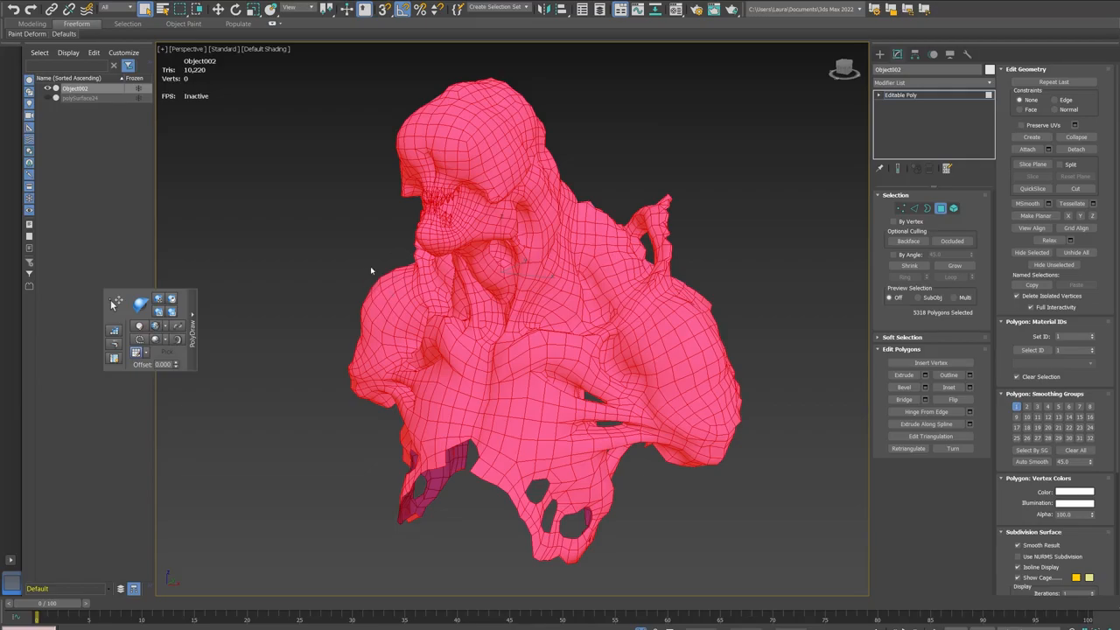
pyautogui.click(358, 201)
# Step: Return to object level and inspect the smoothed bust from a slightly rotated view
pyautogui.click(919, 95)
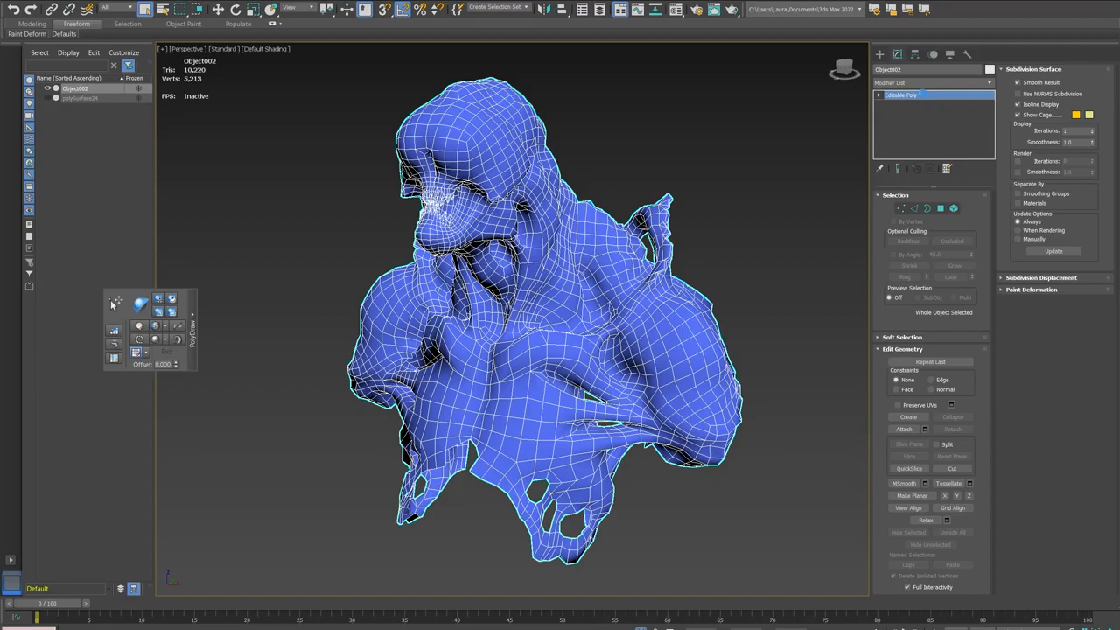
pyautogui.click(940, 208)
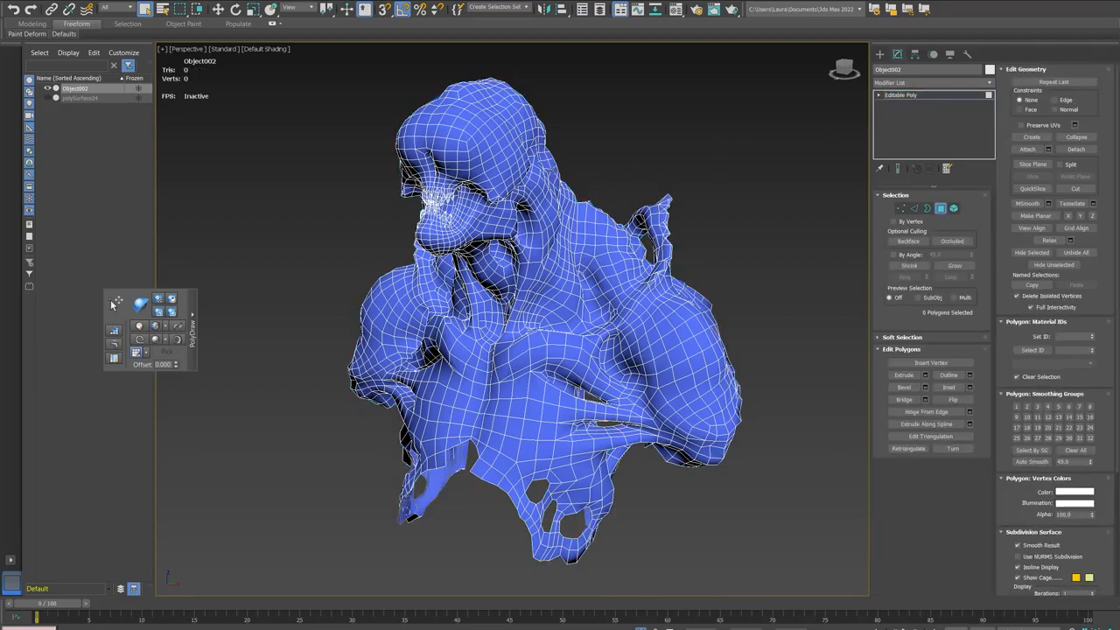
pyautogui.keyDown('alt'); pyautogui.moveTo(665, 262); pyautogui.dragTo(604, 262, button='middle'); pyautogui.keyUp('alt')
pyautogui.click(931, 98)
pyautogui.keyDown('alt'); pyautogui.moveTo(594, 128); pyautogui.dragTo(611, 118, button='middle'); pyautogui.keyUp('alt')
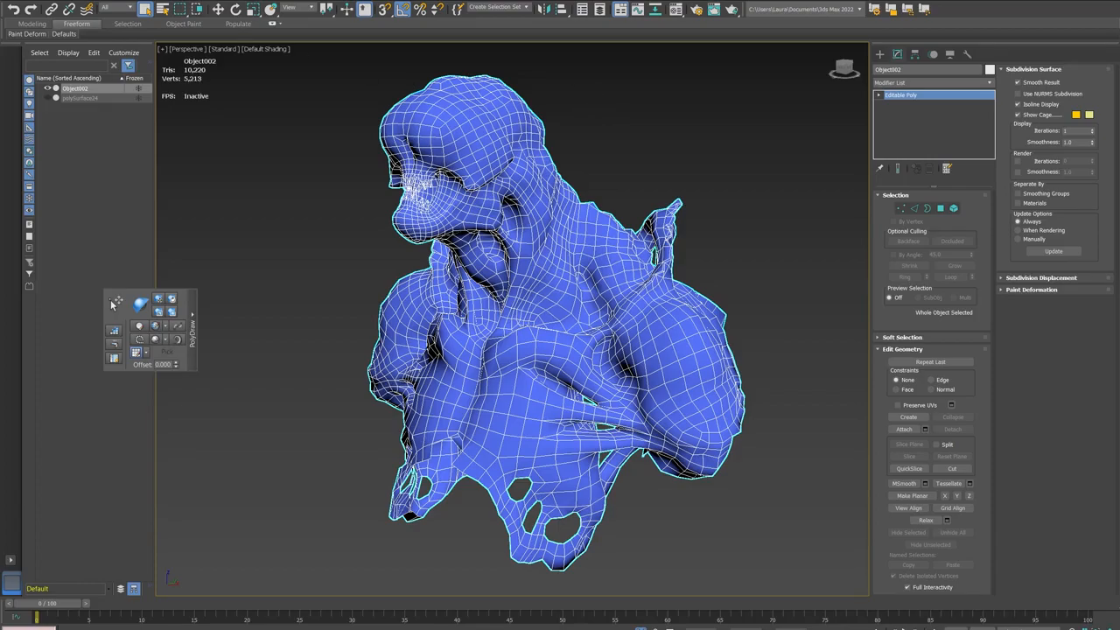
# Step: Export the finished low-poly mesh to the Desktop as an OBJ with faces set to Polygons
pyautogui.click(12, 0)
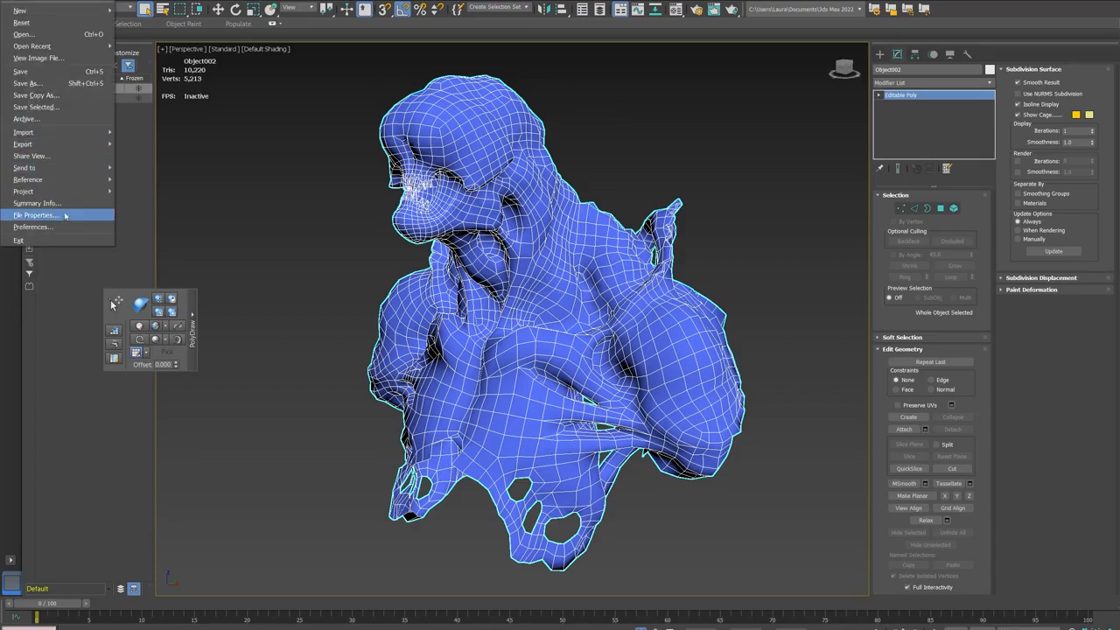
pyautogui.moveTo(79, 143)
pyautogui.click(161, 157)
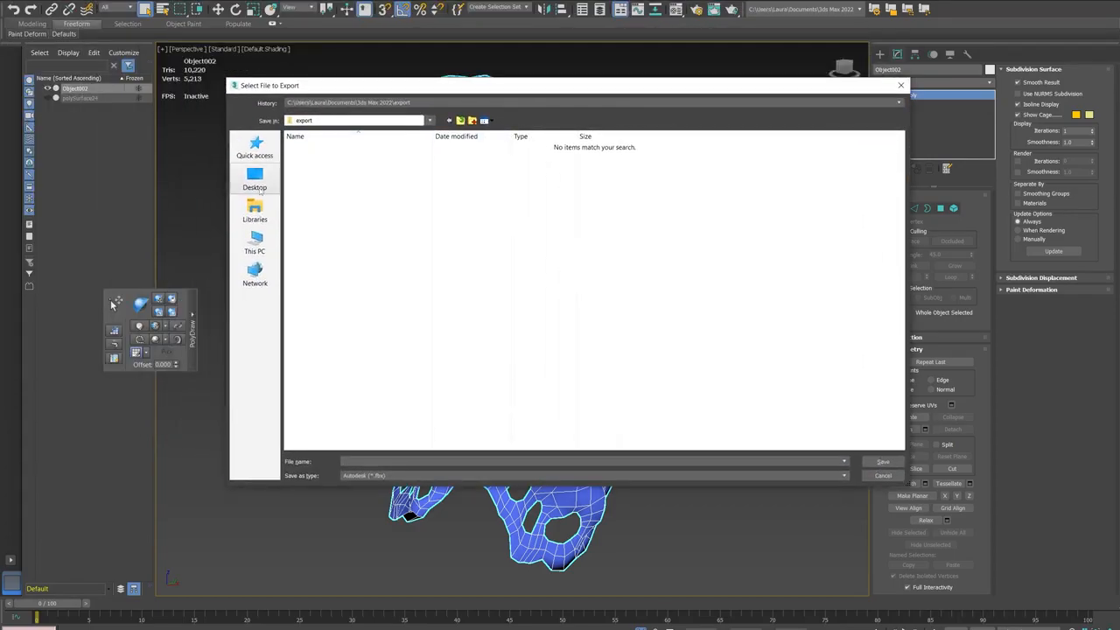
pyautogui.click(254, 179)
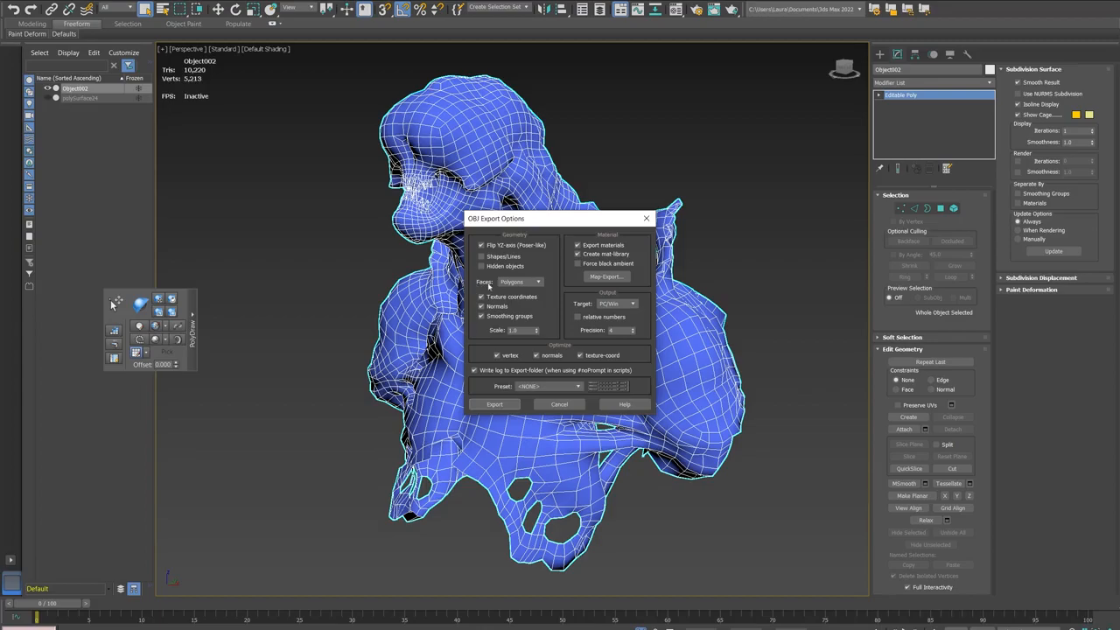
pyautogui.click(516, 282)
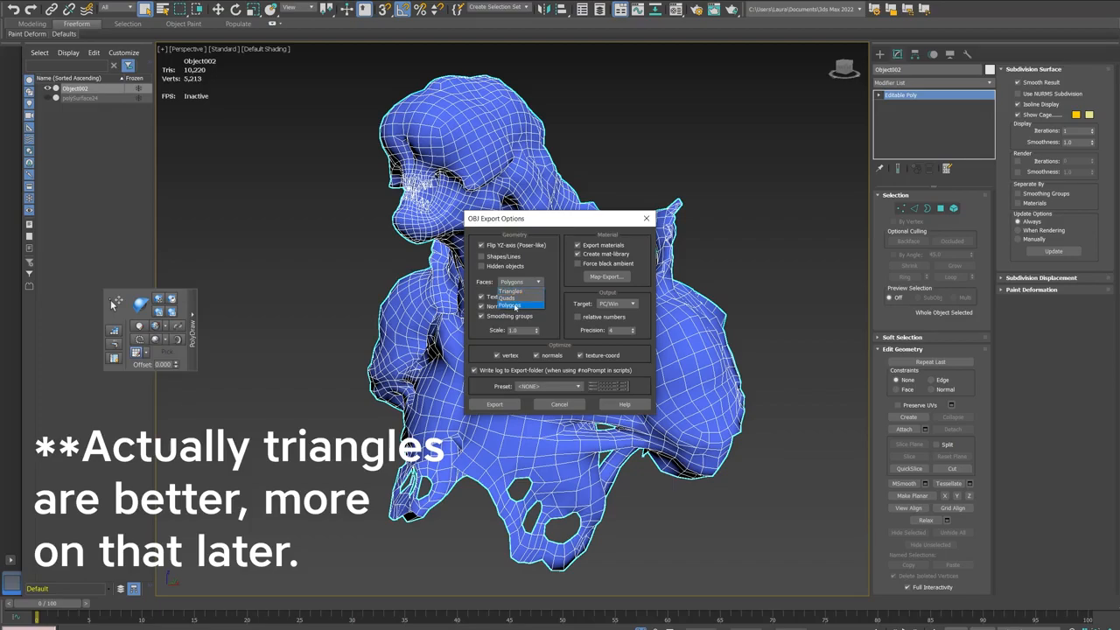
pyautogui.click(515, 306)
pyautogui.click(509, 406)
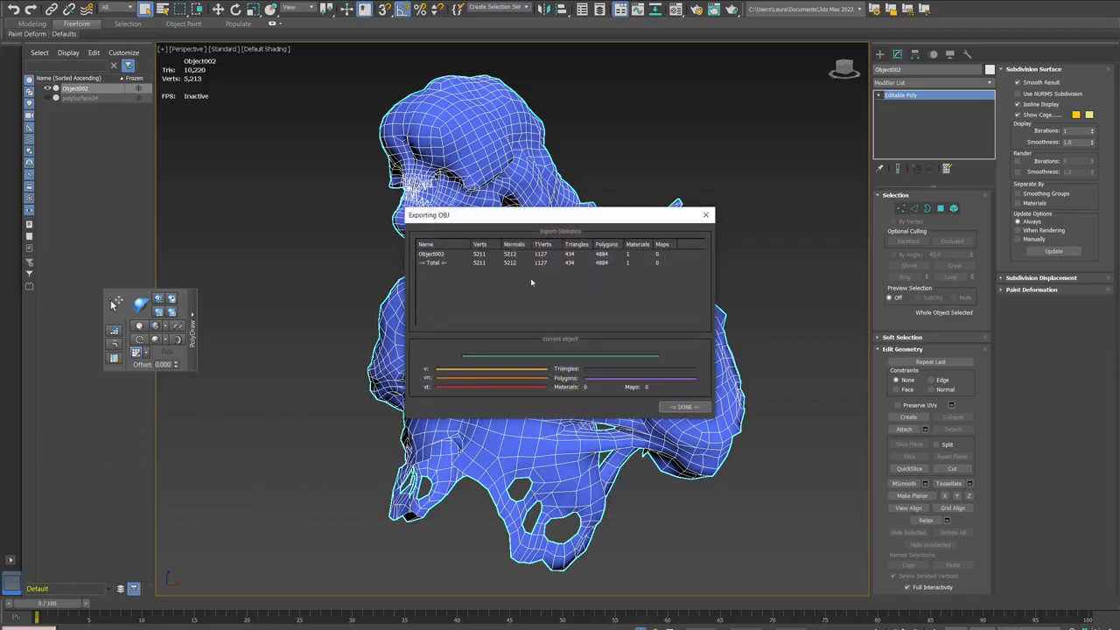
pyautogui.click(685, 407)
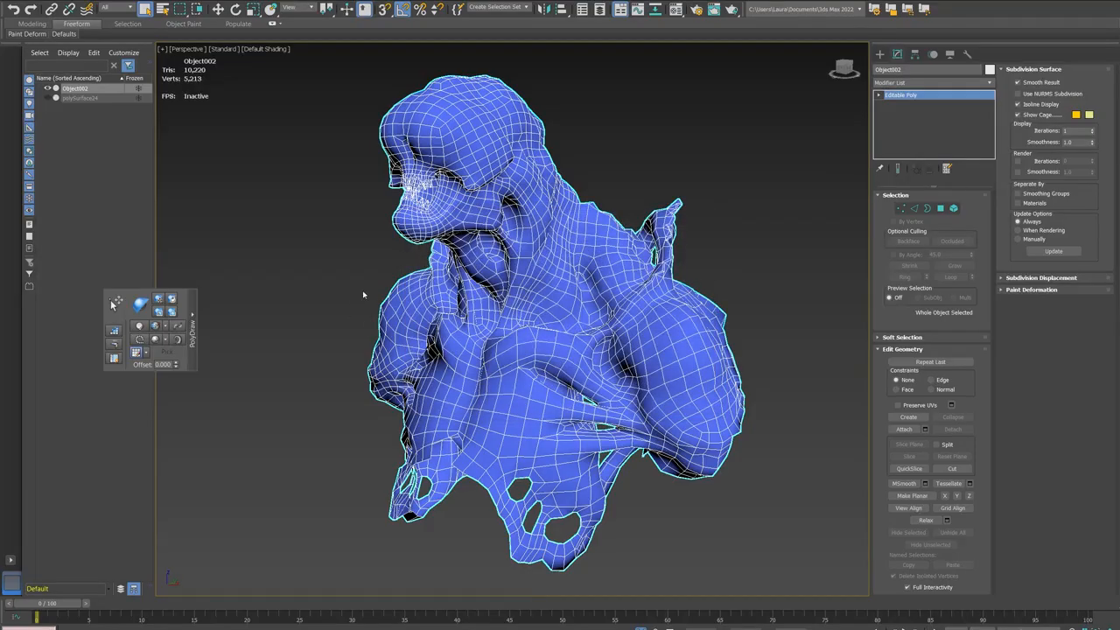
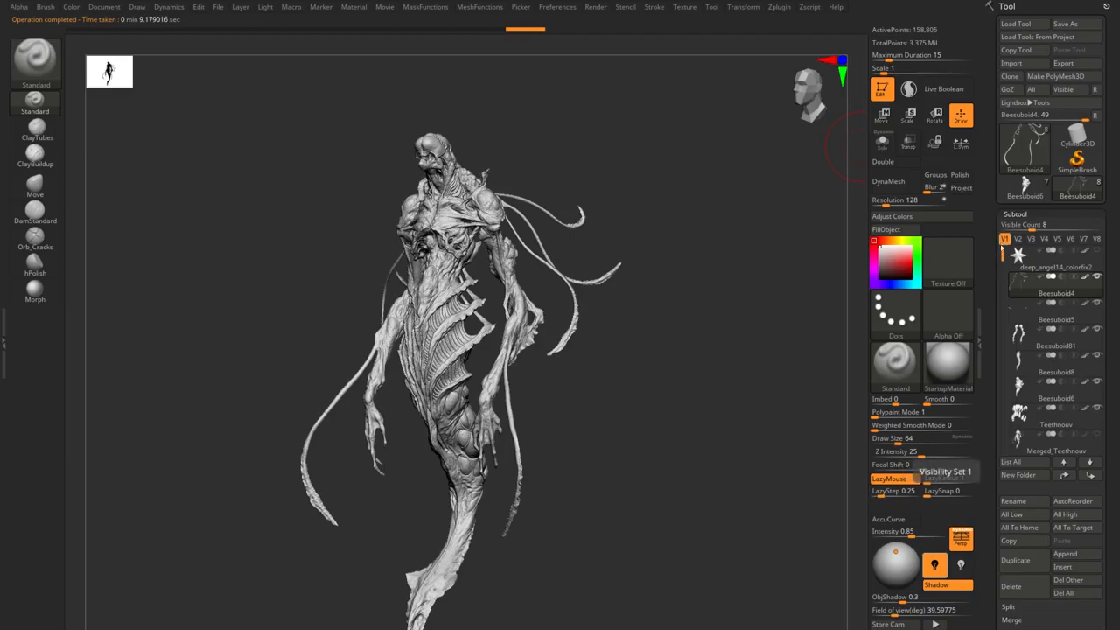
# Step: Merge the visible creature subtools into one new tool and make Merged_Beesuboid4 the active tool
pyautogui.moveTo(985, 435); pyautogui.dragTo(982, 364)
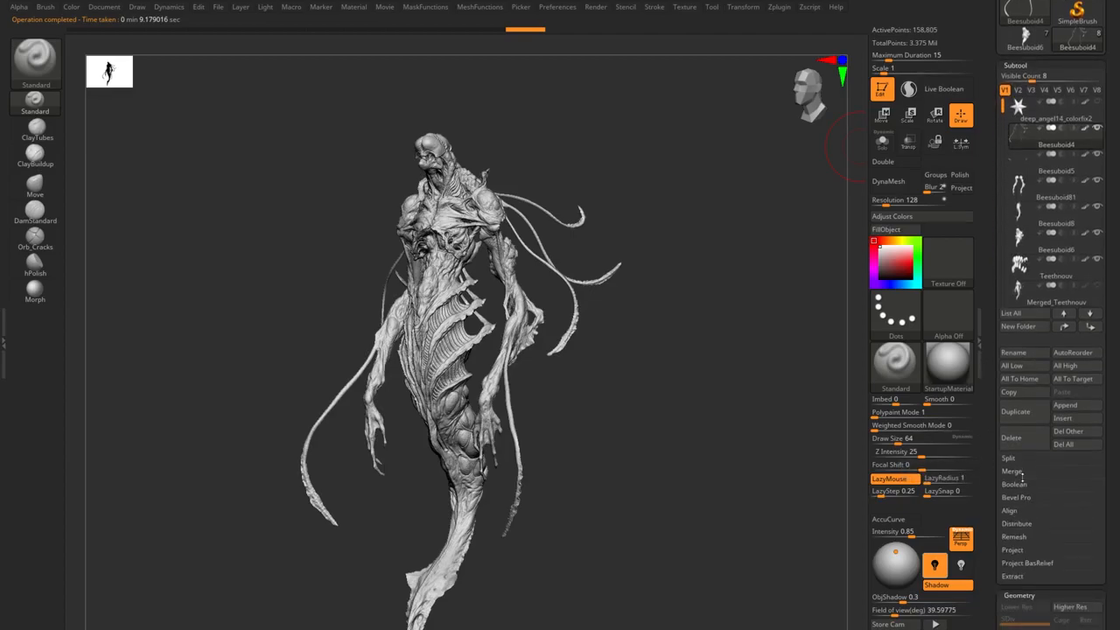
pyautogui.click(1013, 472)
pyautogui.moveTo(1022, 136)
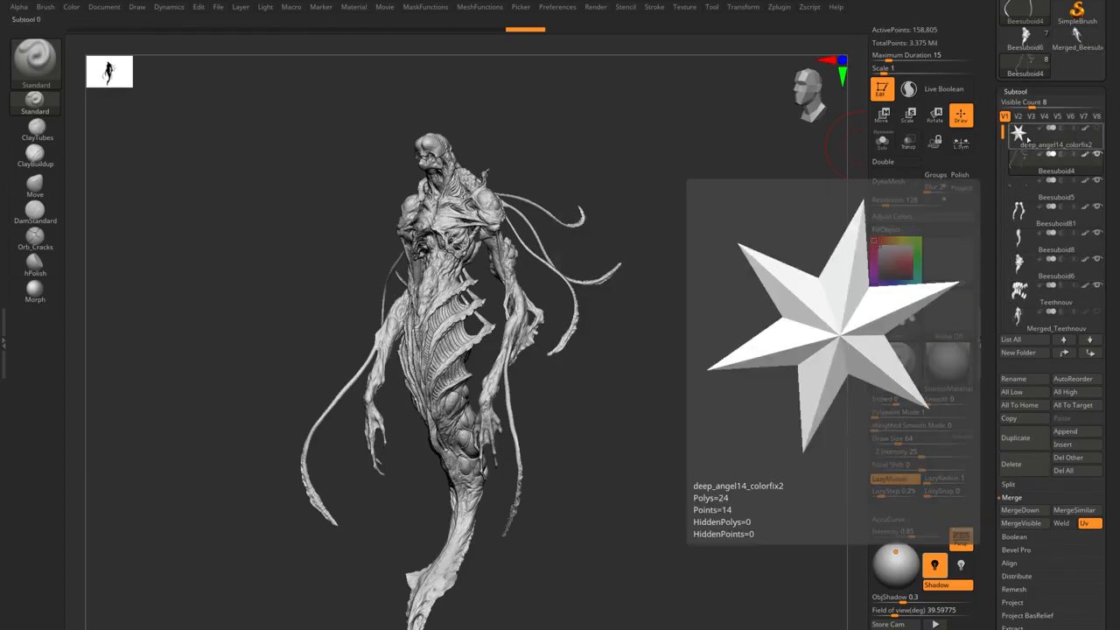
pyautogui.click(1062, 40)
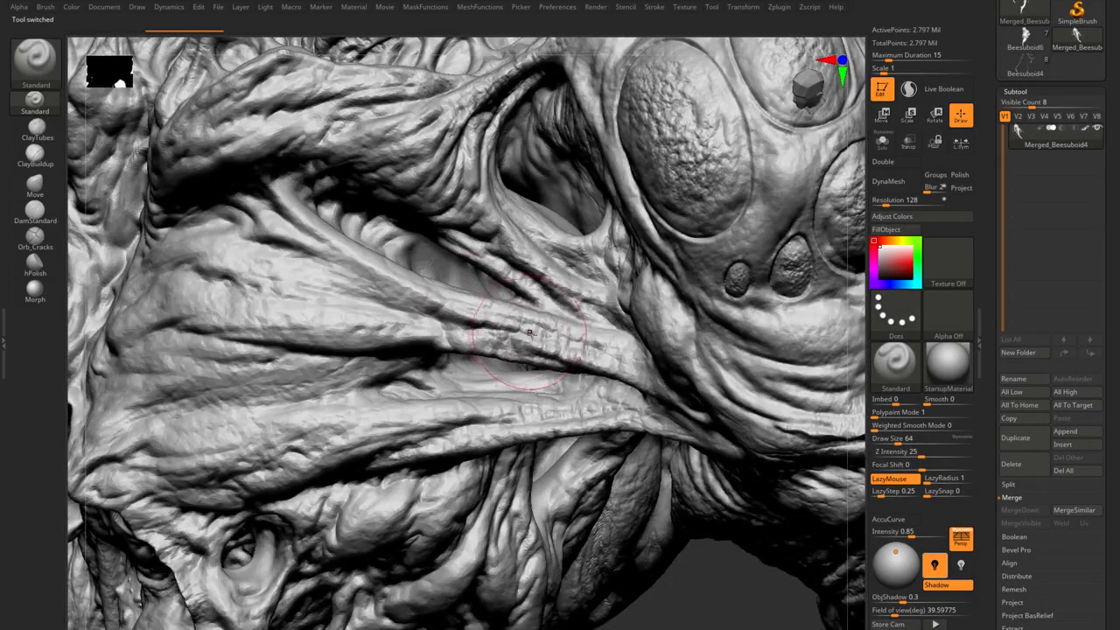
# Step: Export the merged high-resolution creature as an OBJ file, browsing from This PC for the destination
pyautogui.keyDown('ctrl'); pyautogui.moveTo(614, 313); pyautogui.dragTo(645, 188, button='right'); pyautogui.keyUp('ctrl')
pyautogui.moveTo(378, 306)
pyautogui.mouseDown(button='right')
pyautogui.moveTo(398, 319)
pyautogui.moveTo(428, 114)
pyautogui.mouseUp(button='right')
pyautogui.moveTo(560, 284); pyautogui.dragTo(737, 278, button='right')
pyautogui.click(712, 7)
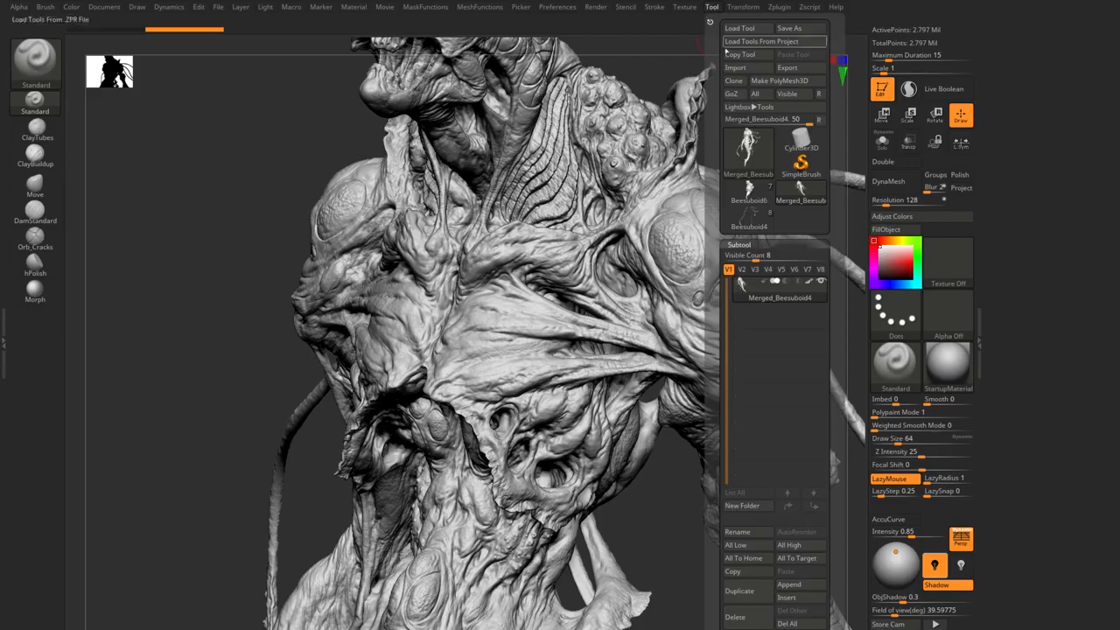
pyautogui.click(787, 67)
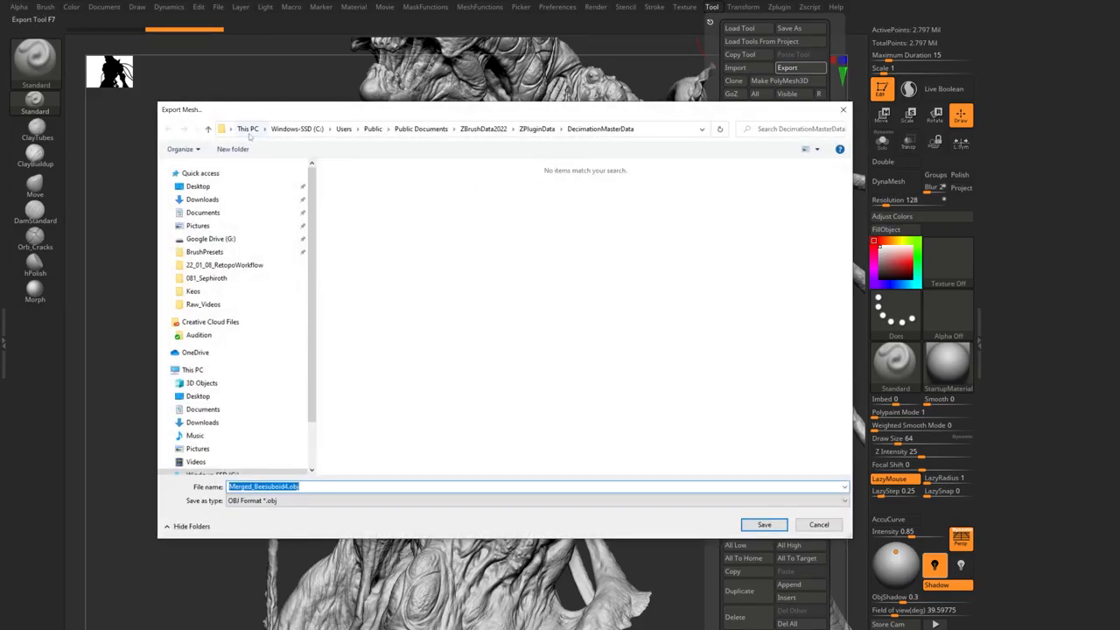
pyautogui.click(248, 129)
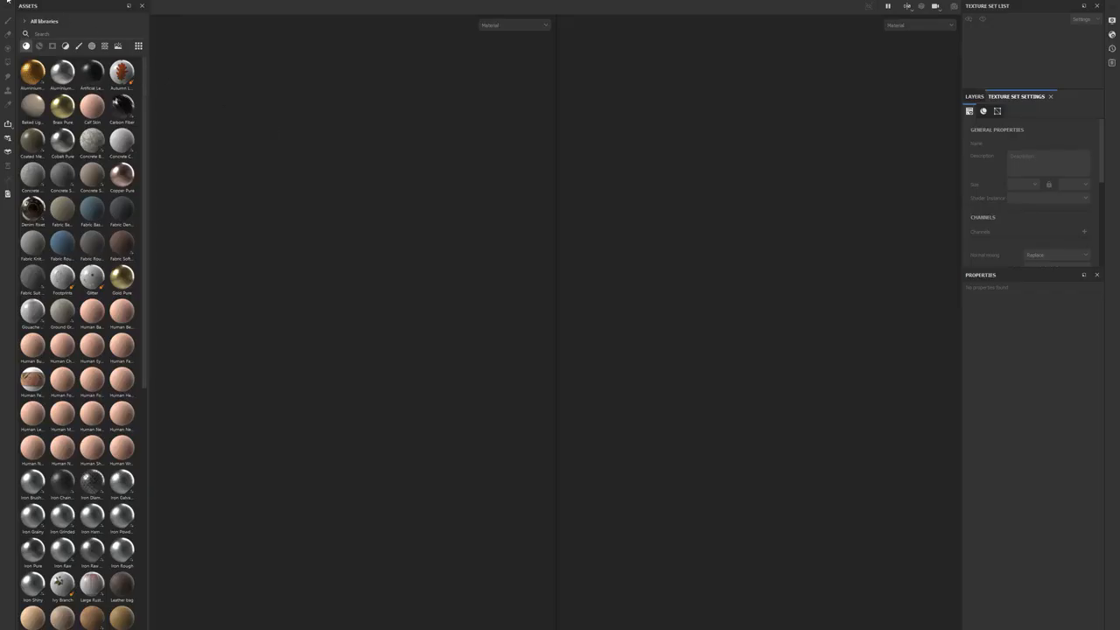
# Step: Start a new Substance 3D Painter project with the ASM - PBR Metallic Roughness template and test_bake.obj as its mesh
pyautogui.click(12, 4)
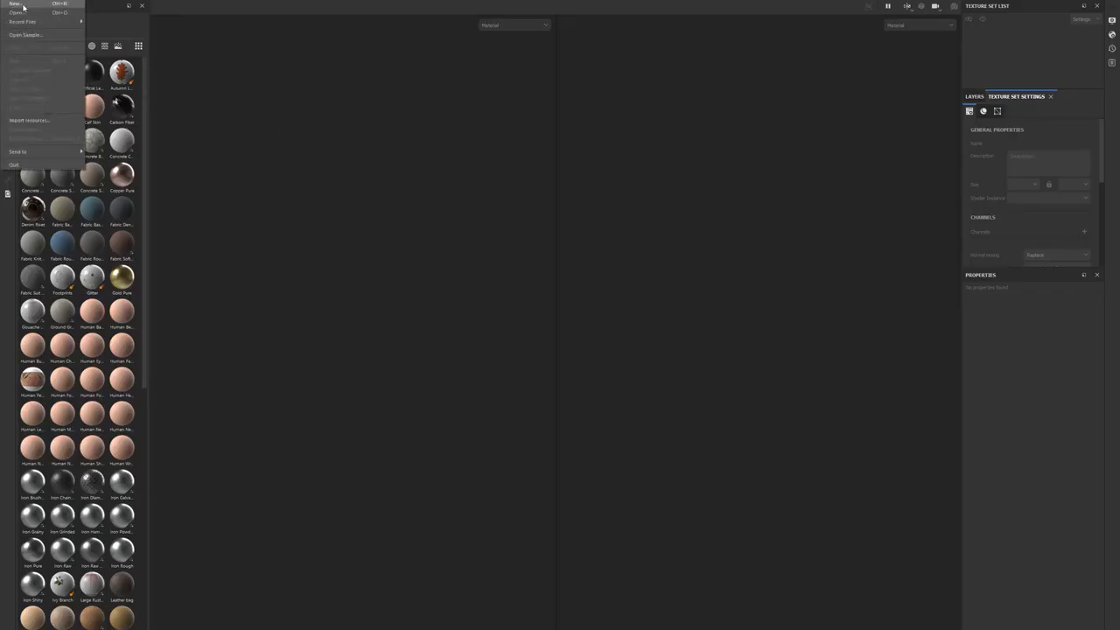
pyautogui.click(22, 5)
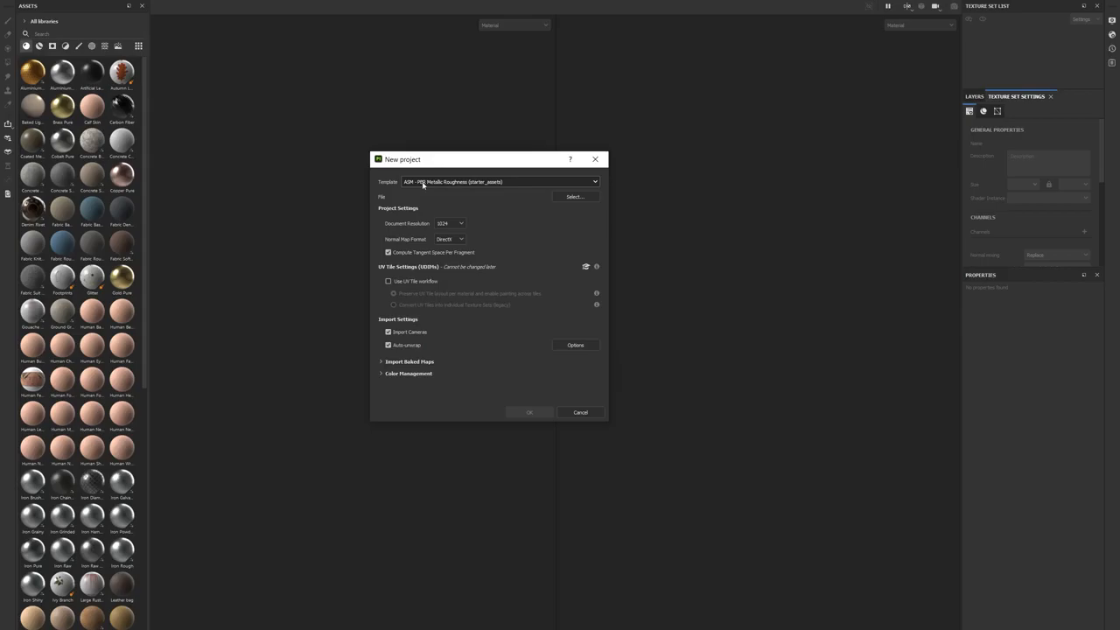
pyautogui.click(422, 183)
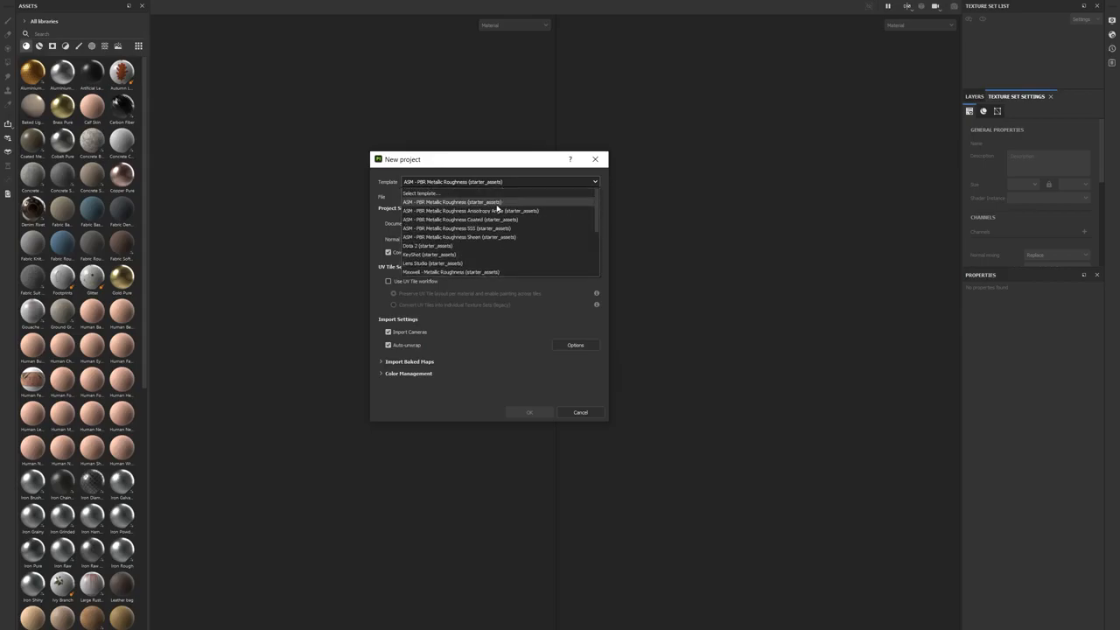
pyautogui.click(496, 207)
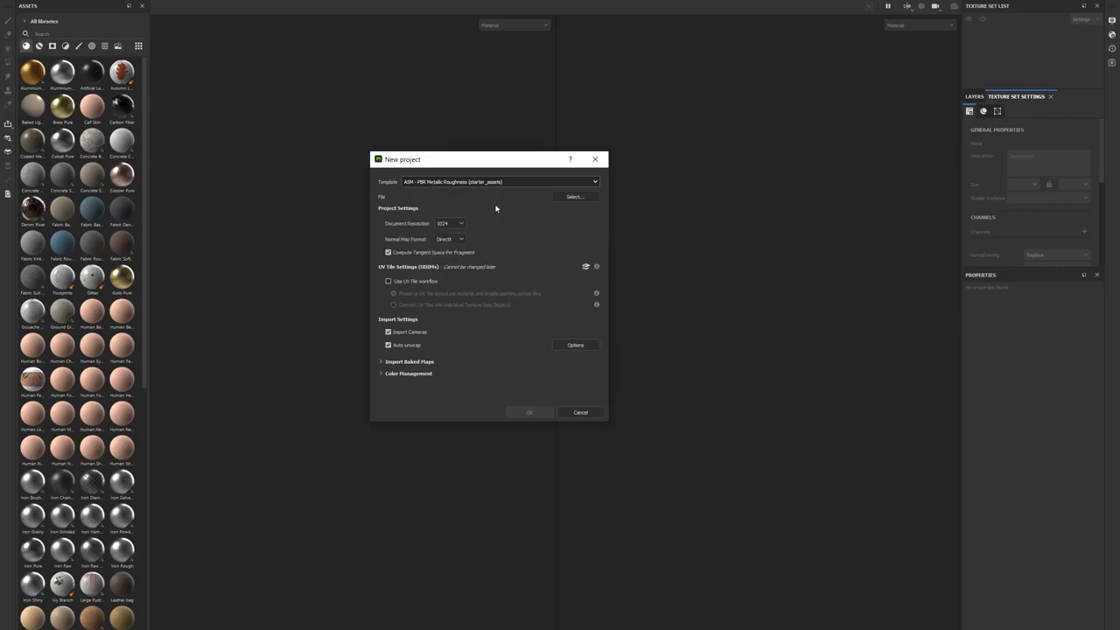
pyautogui.click(570, 198)
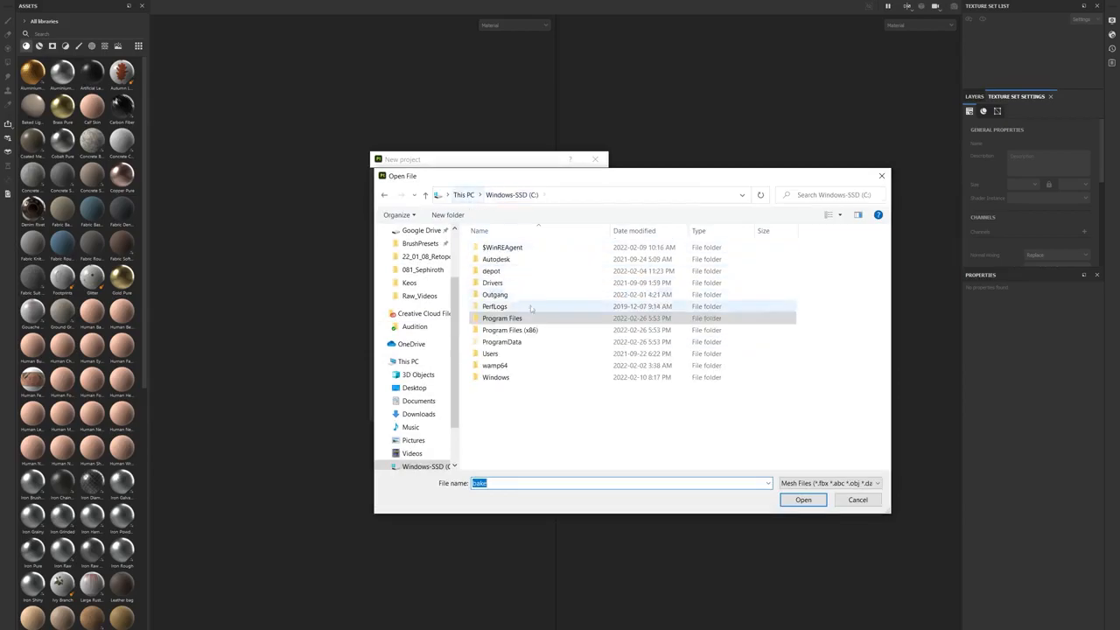
pyautogui.click(408, 360)
pyautogui.doubleClick(665, 360)
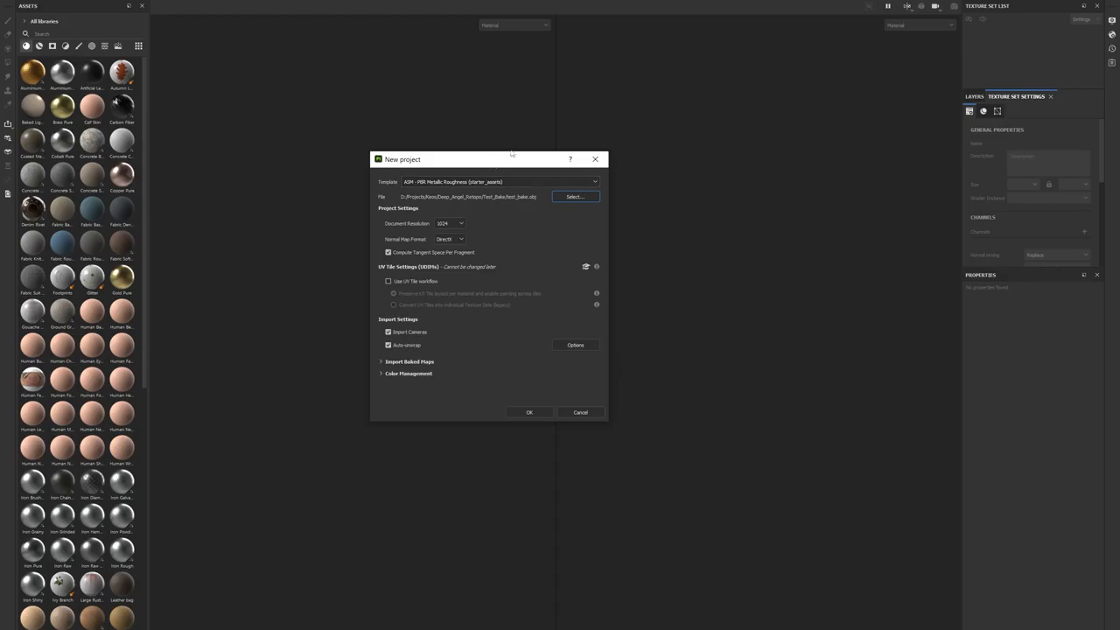
# Step: Set the project's document resolution to 4096 and create the project
pyautogui.moveTo(503, 160); pyautogui.dragTo(486, 147)
pyautogui.click(429, 213)
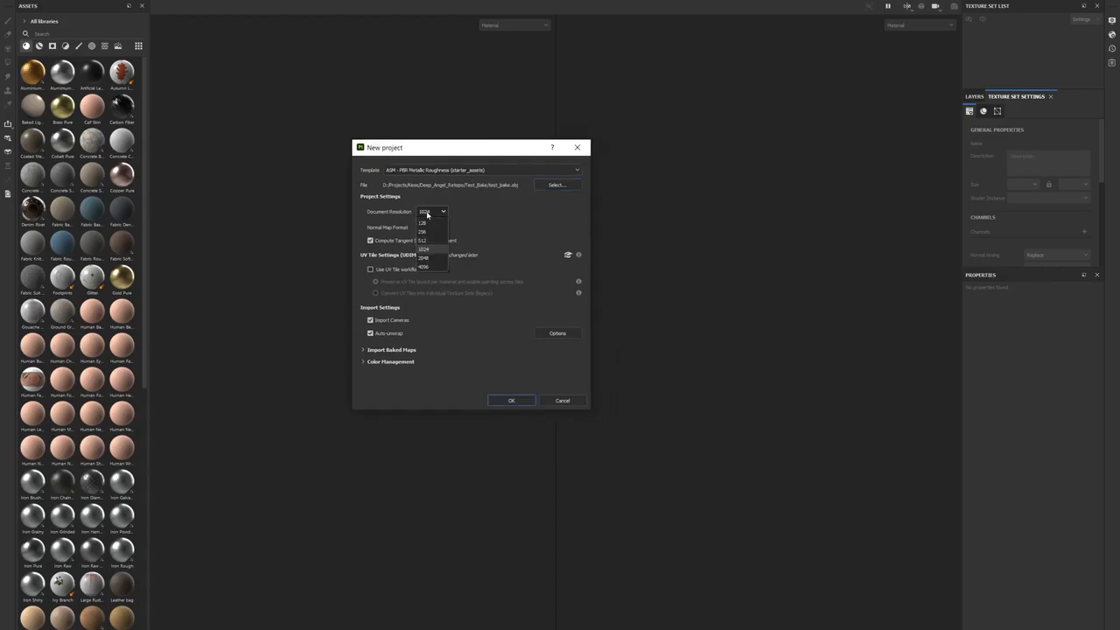
pyautogui.click(434, 267)
pyautogui.click(515, 402)
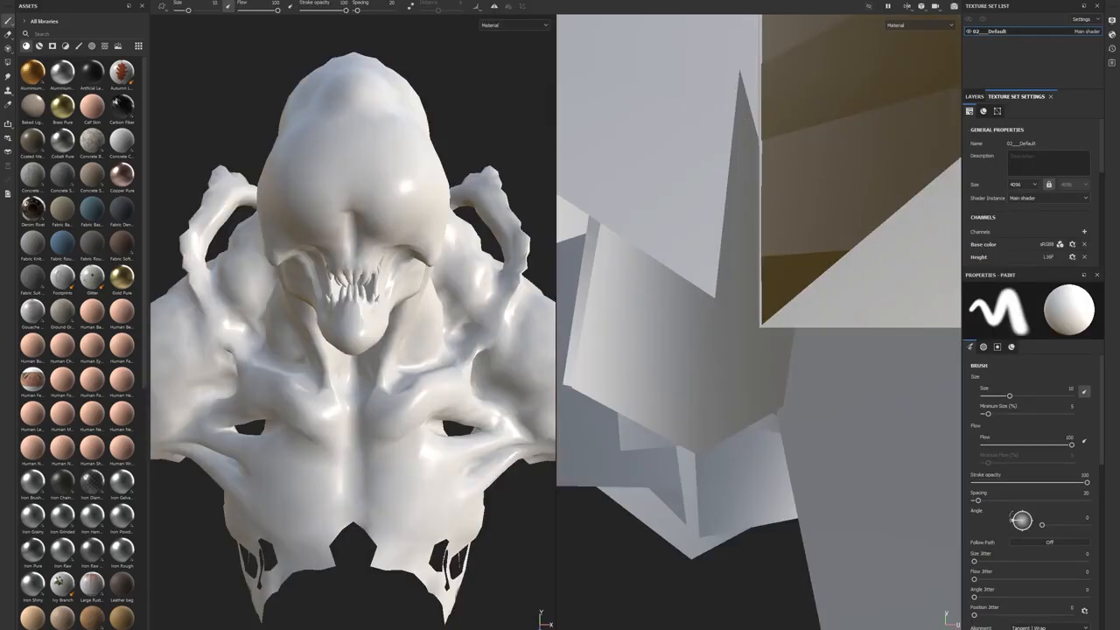
# Step: Examine the bust's UV layout in the 2D view and rotate the environment lighting
pyautogui.scroll(-6, 801, 291)
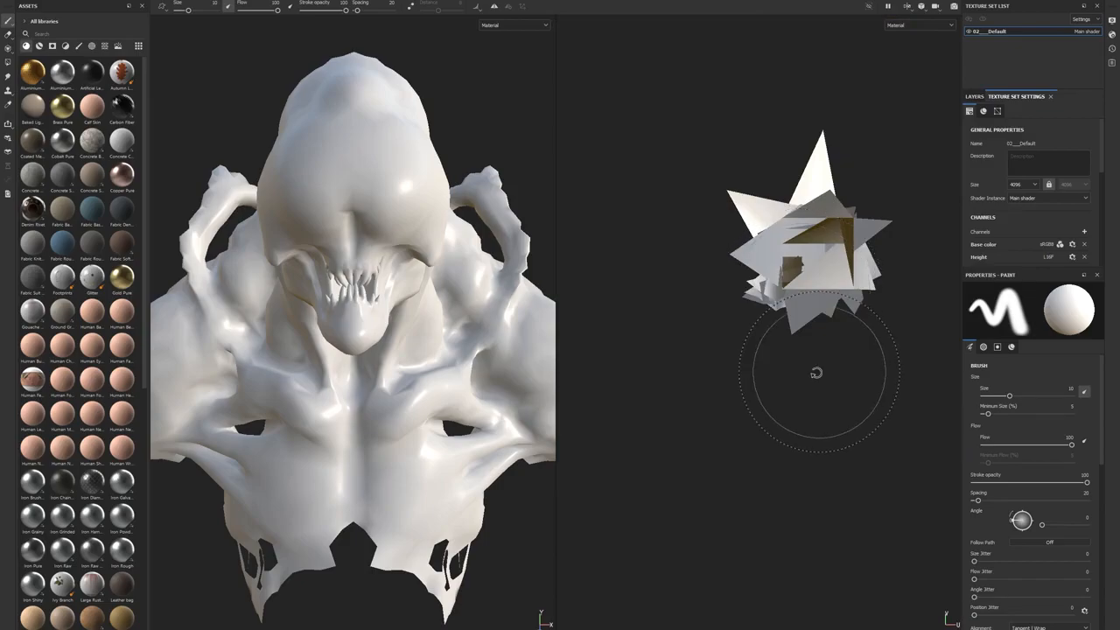
pyautogui.moveTo(815, 372)
pyautogui.keyDown('alt'); pyautogui.mouseDown()
pyautogui.moveTo(836, 342)
pyautogui.moveTo(825, 342)
pyautogui.moveTo(797, 254)
pyautogui.mouseUp(); pyautogui.keyUp('alt')
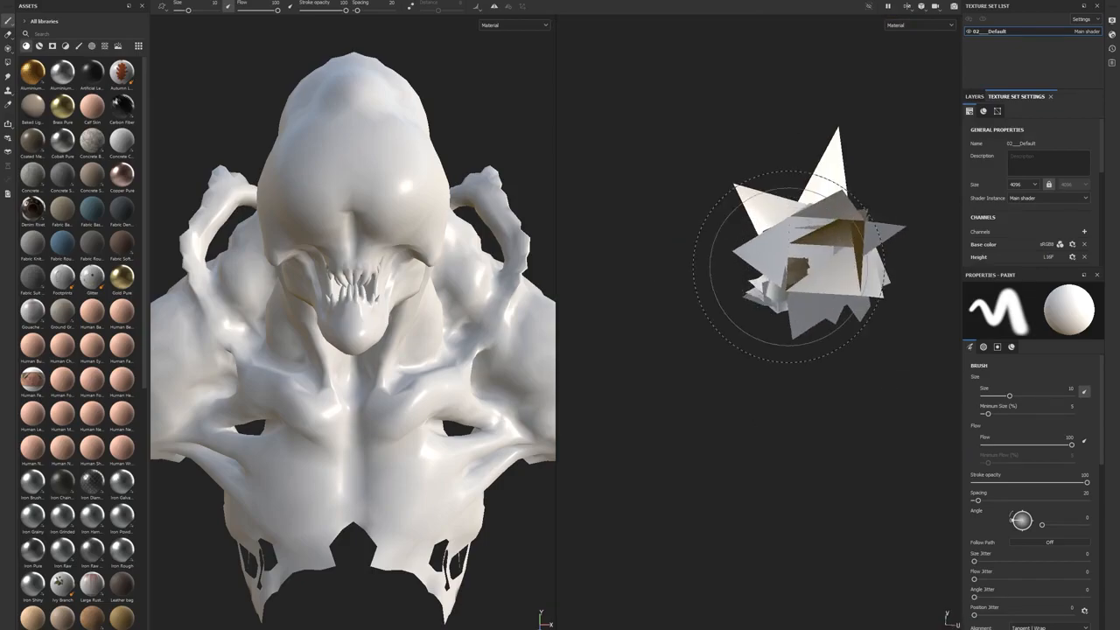
pyautogui.scroll(3, 796, 258)
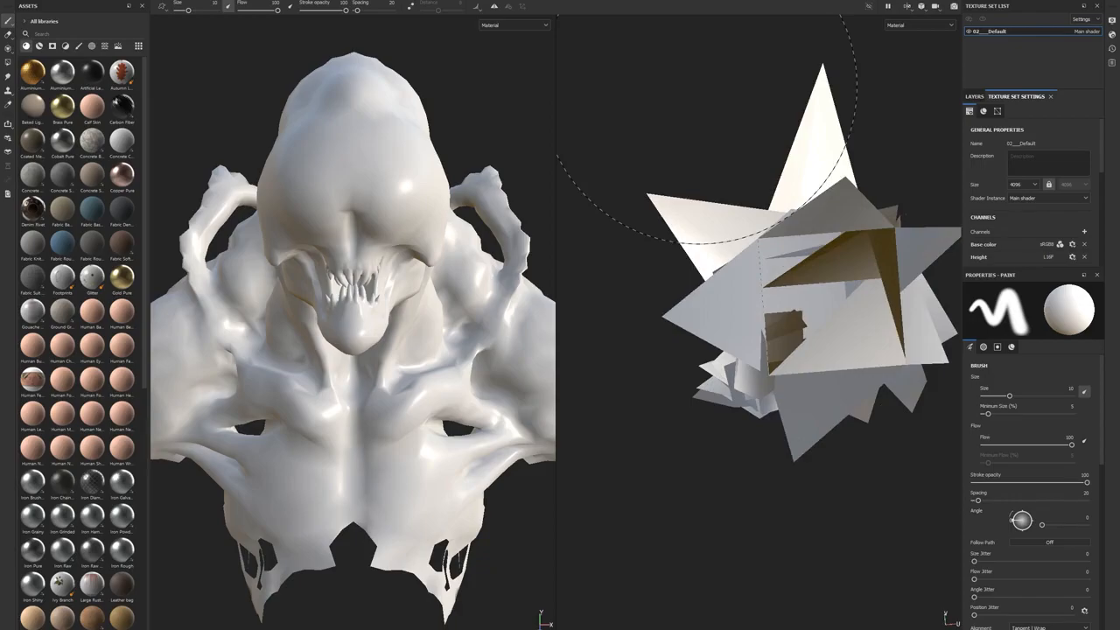
pyautogui.keyDown('shift'); pyautogui.moveTo(698, 84); pyautogui.dragTo(650, 168, button='right'); pyautogui.keyUp('shift')
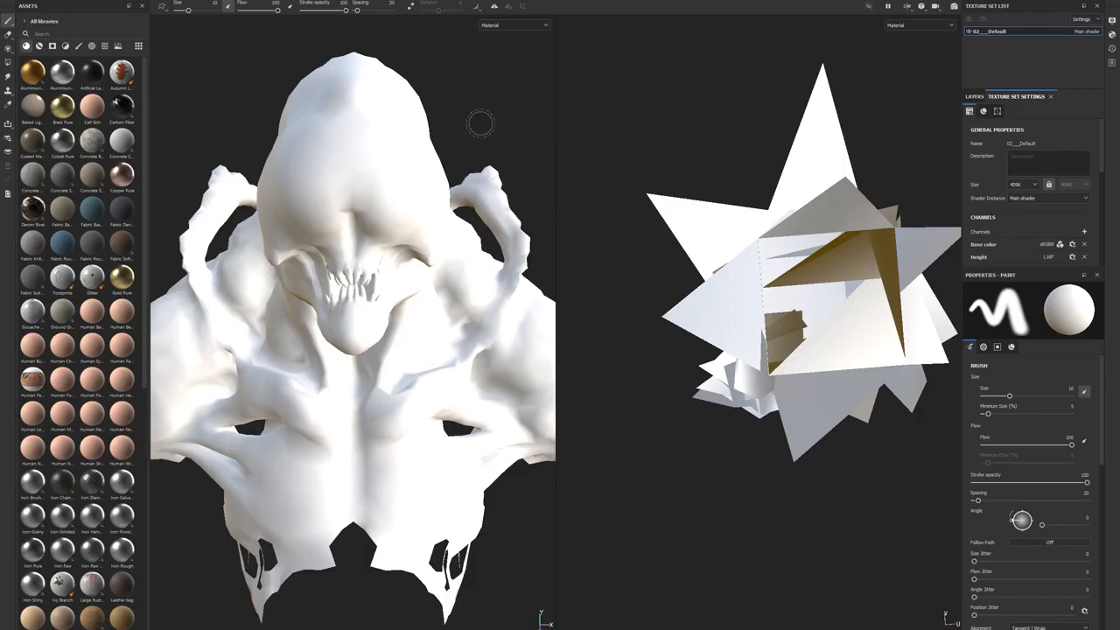
# Step: Switch to Maya, bring the test_bake mesh into the scene, and frame the bust
pyautogui.hotkey('alt', 'Tab')
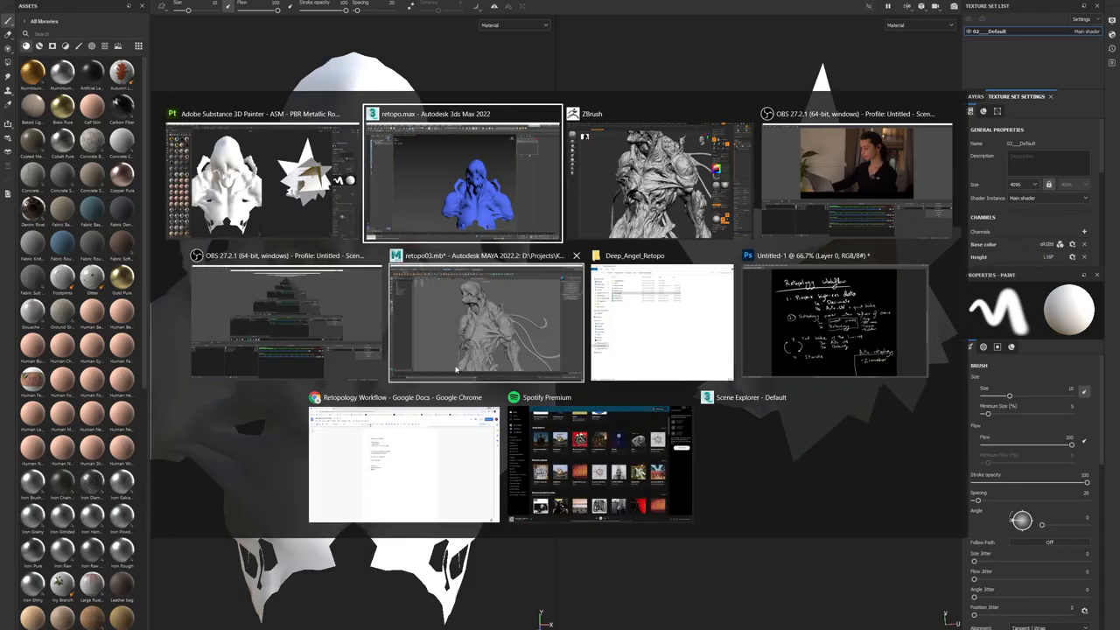
pyautogui.click(469, 317)
pyautogui.moveTo(713, 137); pyautogui.dragTo(374, 349)
pyautogui.press('f')
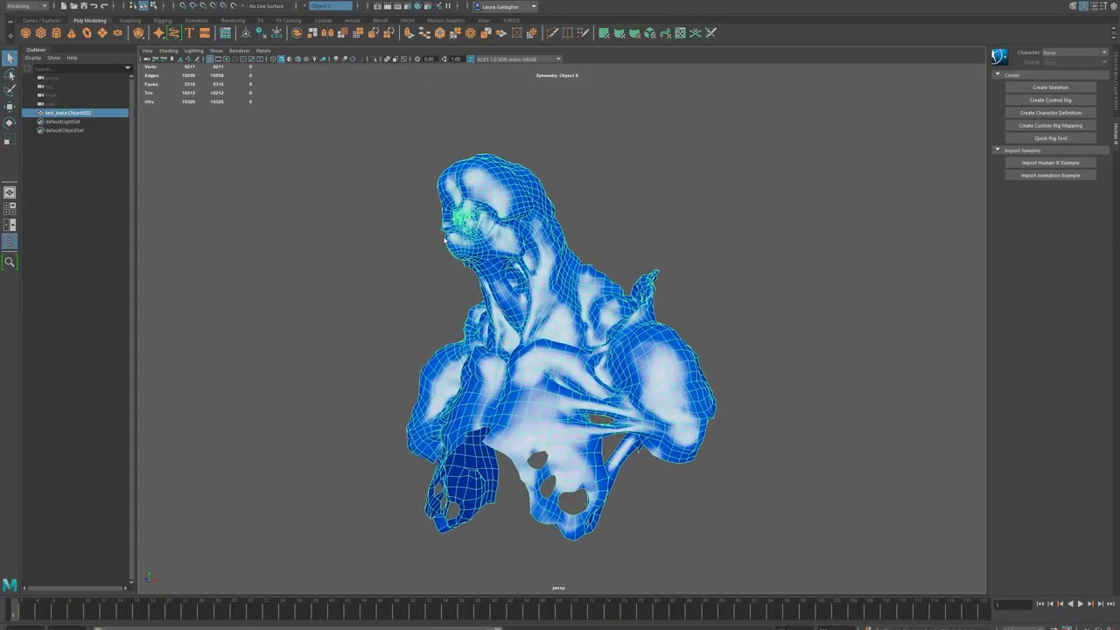
pyautogui.keyDown('alt'); pyautogui.moveTo(422, 241); pyautogui.dragTo(393, 233); pyautogui.keyUp('alt')
# Step: Open the UV Editor for the bust and apply automatic UV mapping to all its faces
pyautogui.click(350, 0)
pyautogui.click(359, 14)
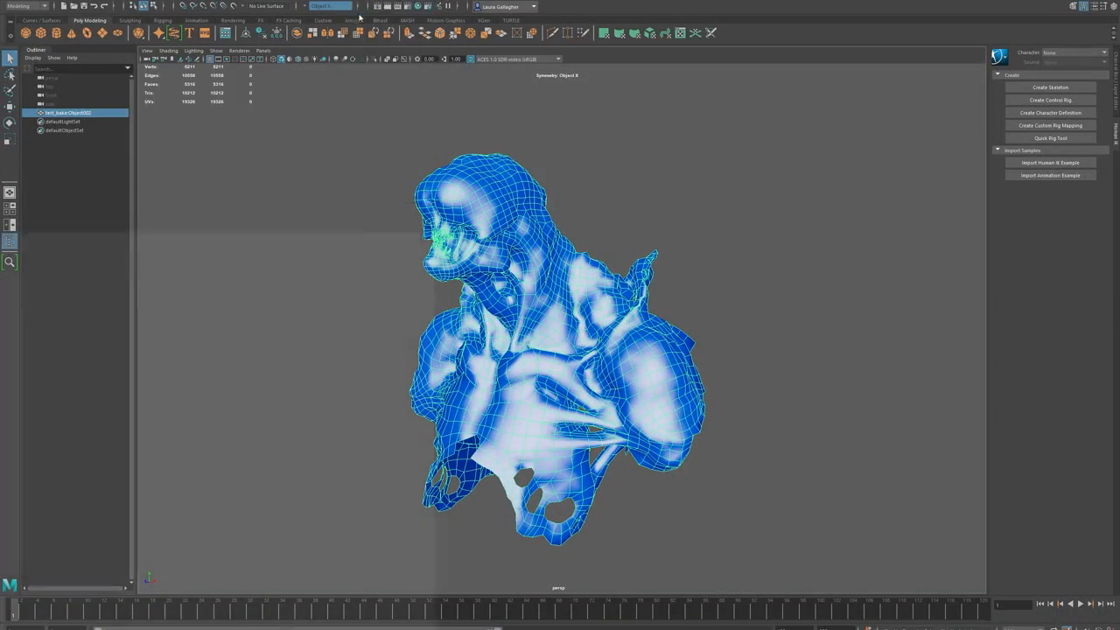
pyautogui.moveTo(313, 231); pyautogui.dragTo(428, 155)
pyautogui.keyDown('alt'); pyautogui.moveTo(310, 357); pyautogui.dragTo(398, 347, button='middle'); pyautogui.keyUp('alt')
pyautogui.scroll(-5, 324, 225)
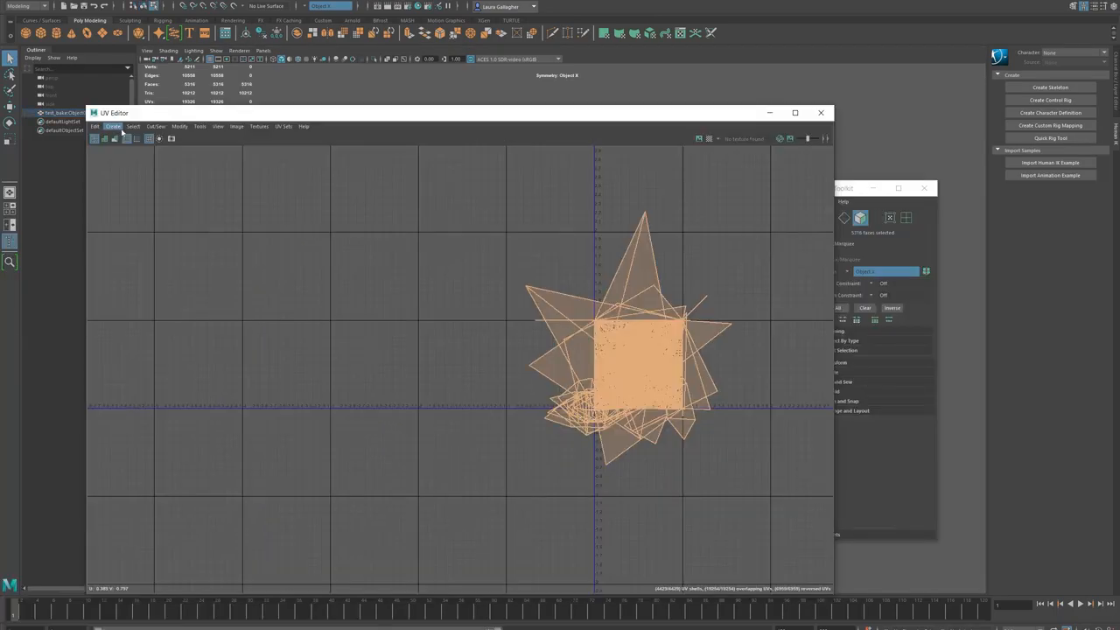
pyautogui.click(113, 126)
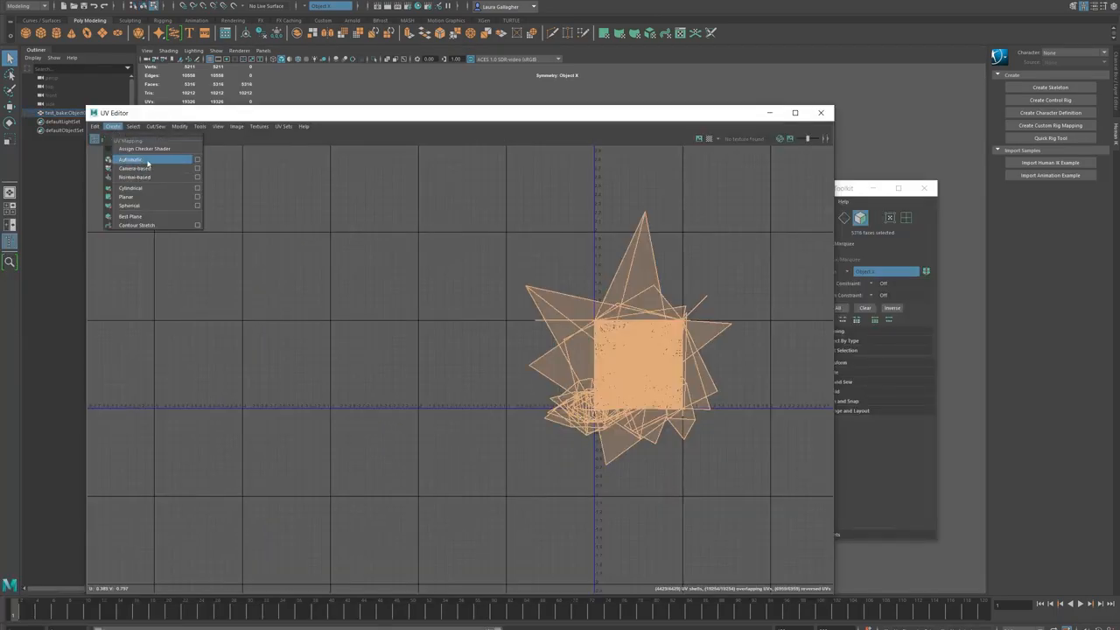
pyautogui.click(135, 163)
pyautogui.press('space')
pyautogui.press('space')
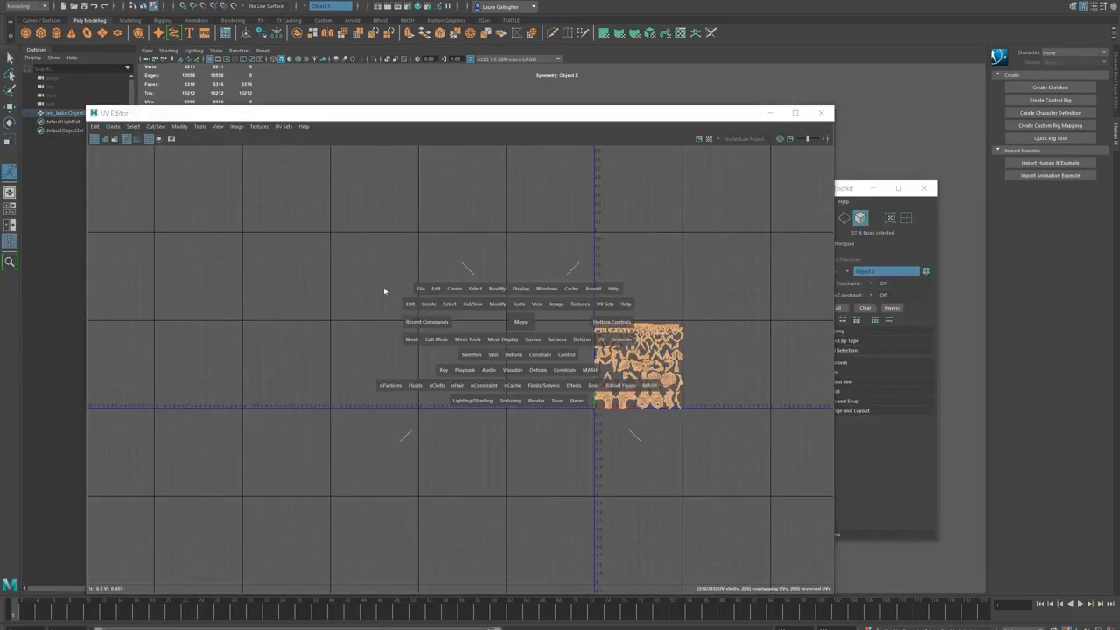
# Step: Inspect the bust's UV shells, close the UV Editor, and return the mesh to object mode
pyautogui.scroll(10, 658, 363)
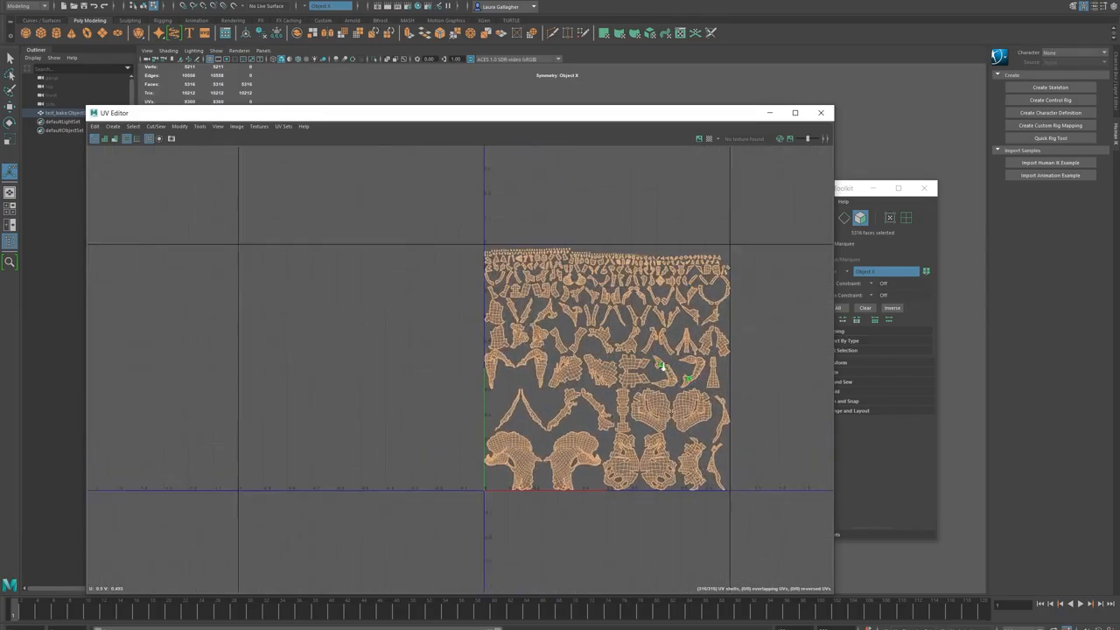
pyautogui.click(286, 309)
pyautogui.moveTo(621, 119); pyautogui.dragTo(528, 103)
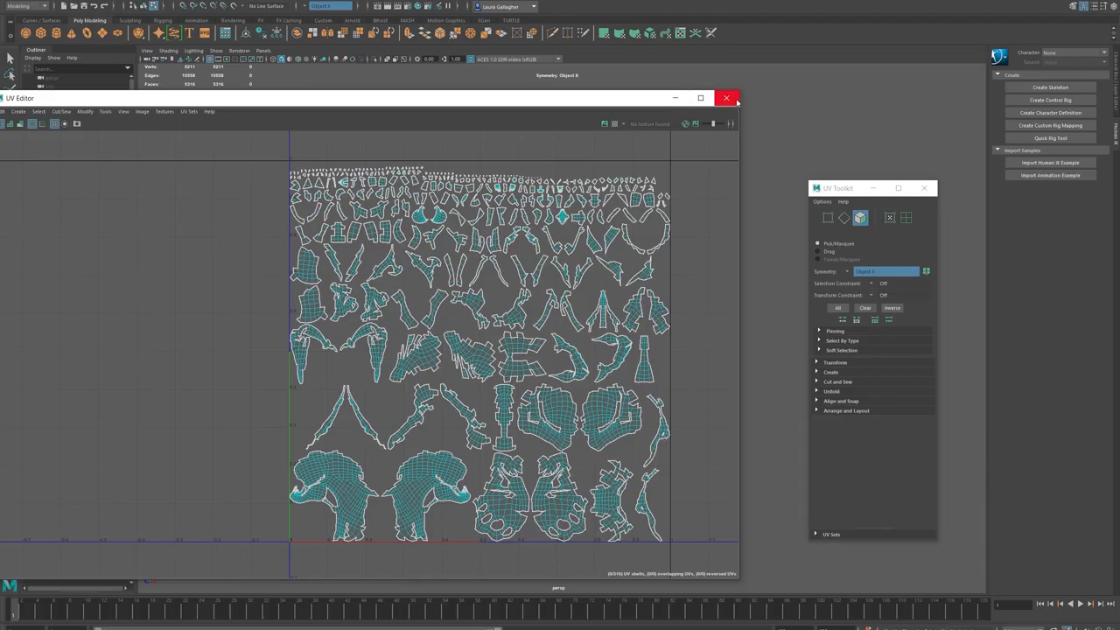
pyautogui.click(727, 98)
pyautogui.moveTo(525, 254); pyautogui.dragTo(638, 149, button='right')
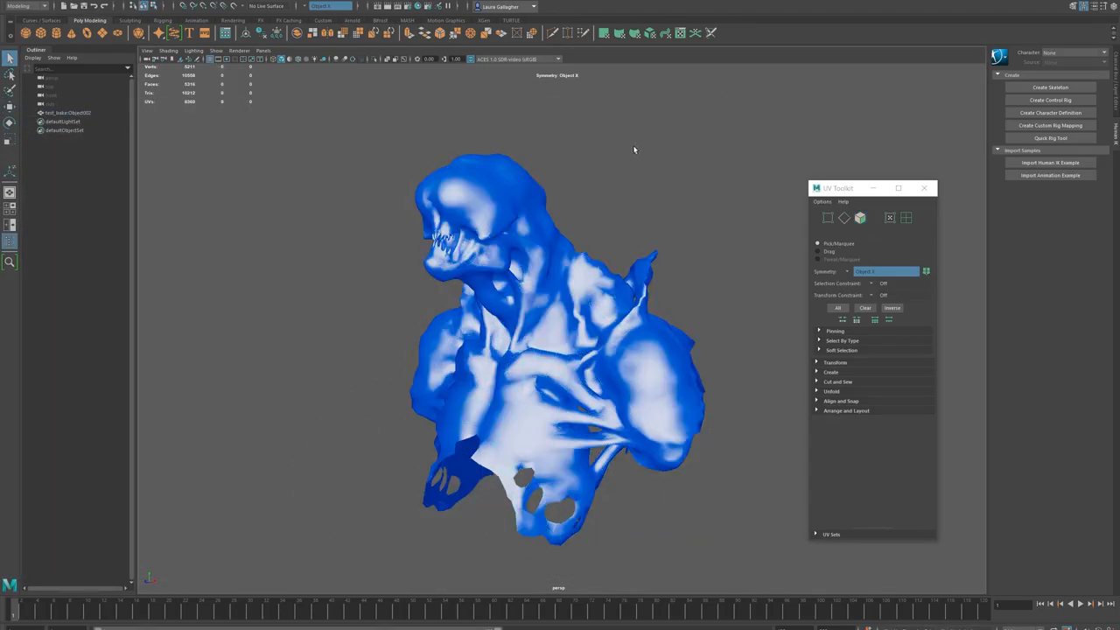
# Step: Create a new Substance 3D Painter project from the updated test_bake.obj at 4096 resolution with auto-unwrap disabled
pyautogui.click(13, 4)
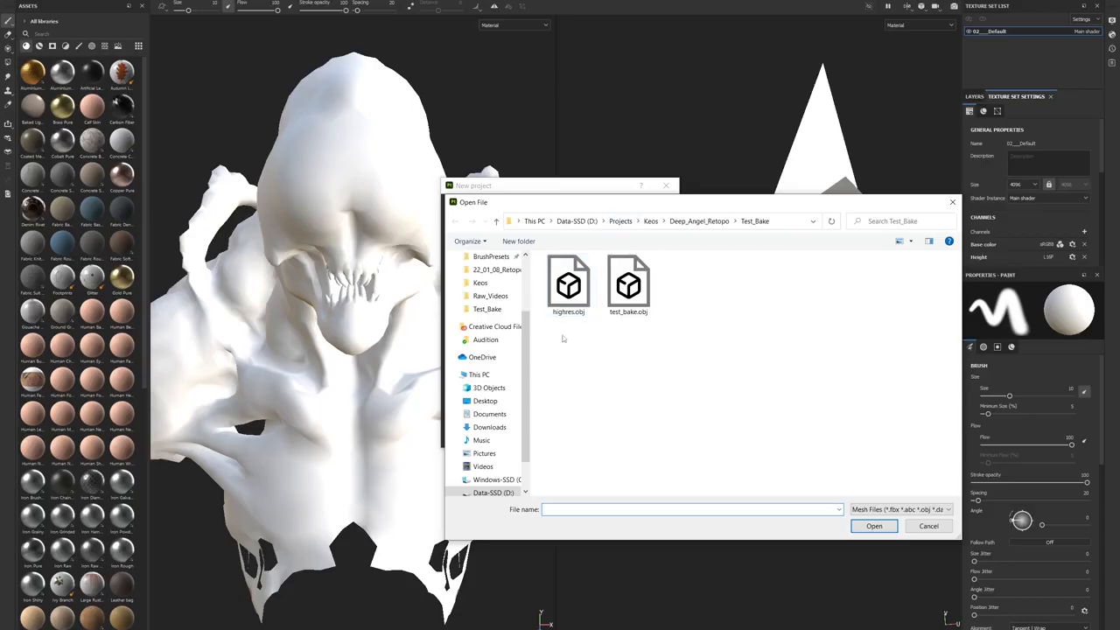
pyautogui.doubleClick(627, 282)
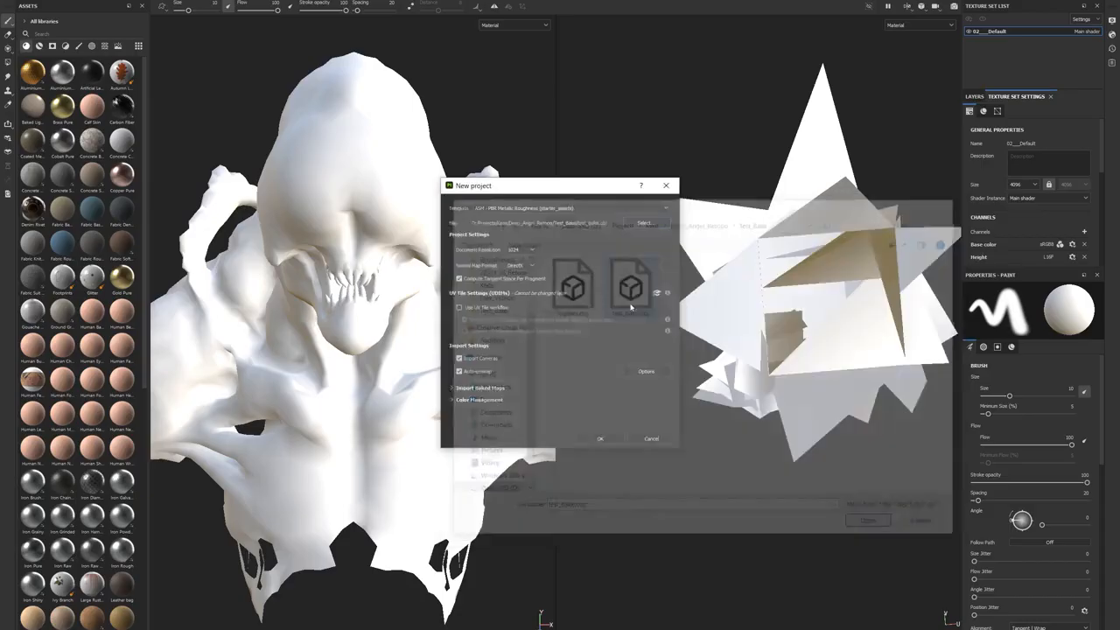
pyautogui.click(528, 251)
pyautogui.click(524, 301)
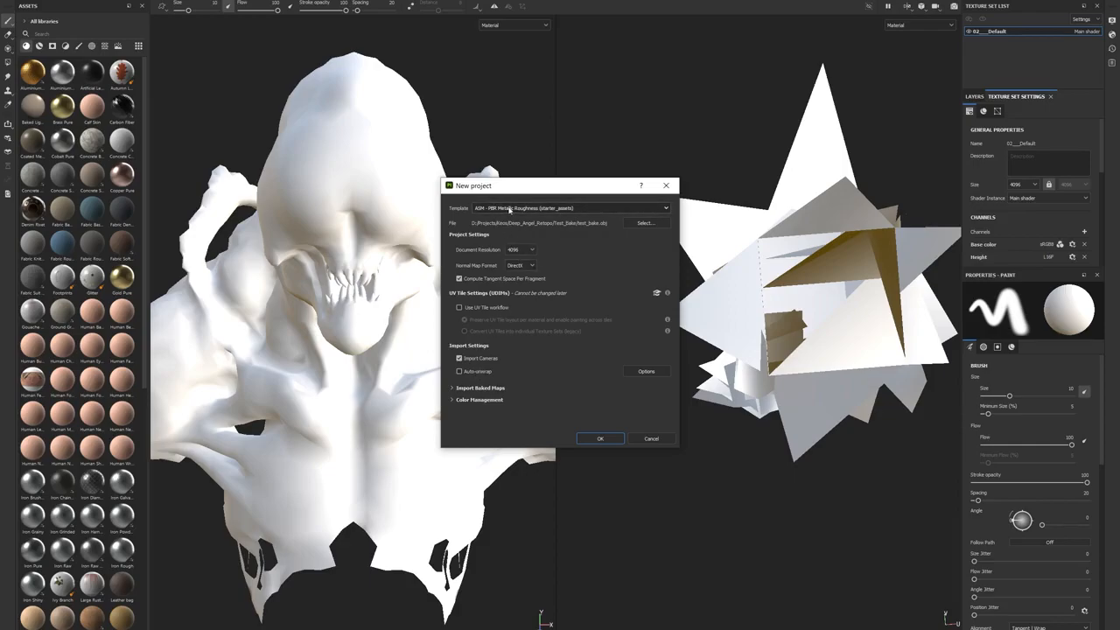
pyautogui.click(600, 439)
pyautogui.click(529, 333)
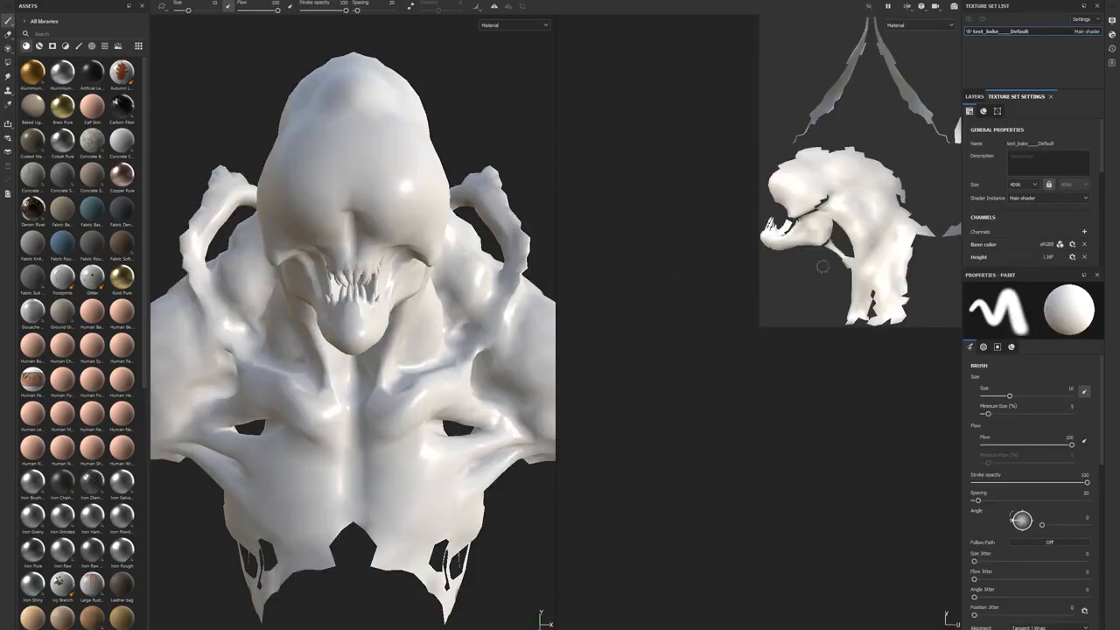
# Step: Open the mesh map baking settings for the bust and set the output size to 8192
pyautogui.keyDown('alt'); pyautogui.moveTo(608, 263); pyautogui.dragTo(496, 302, button='middle'); pyautogui.keyUp('alt')
pyautogui.moveTo(340, 206)
pyautogui.keyDown('alt'); pyautogui.mouseDown()
pyautogui.moveTo(318, 207)
pyautogui.moveTo(321, 171)
pyautogui.moveTo(350, 188)
pyautogui.mouseUp(); pyautogui.keyUp('alt')
pyautogui.keyDown('alt'); pyautogui.moveTo(350, 188); pyautogui.dragTo(377, 154, button='right'); pyautogui.keyUp('alt')
pyautogui.keyDown('alt'); pyautogui.moveTo(378, 154); pyautogui.dragTo(357, 174); pyautogui.keyUp('alt')
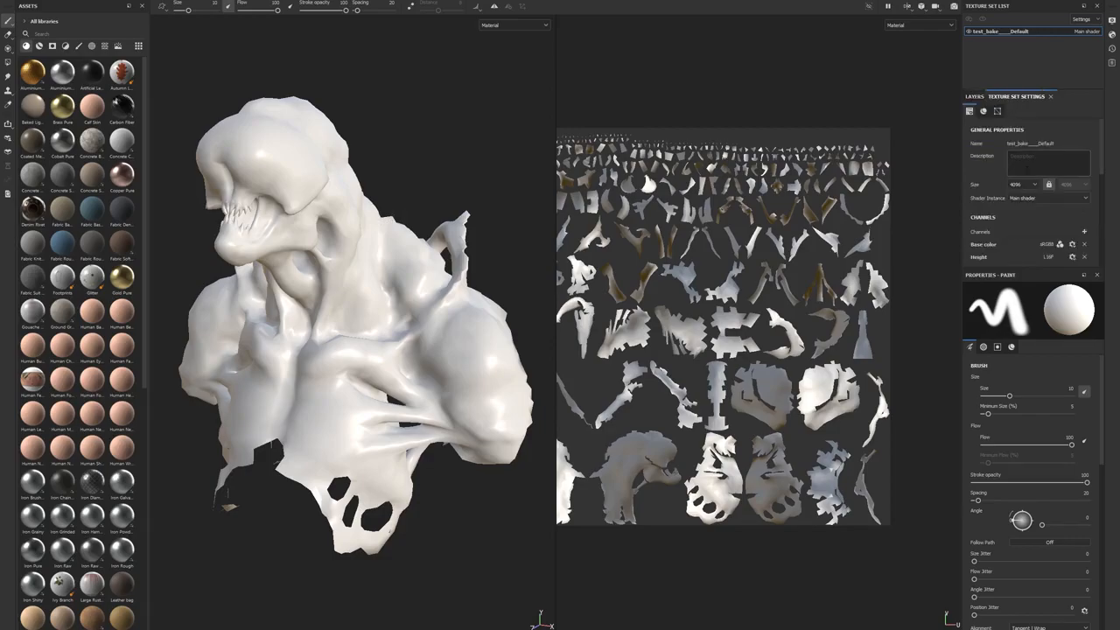
pyautogui.scroll(-3, 1009, 245)
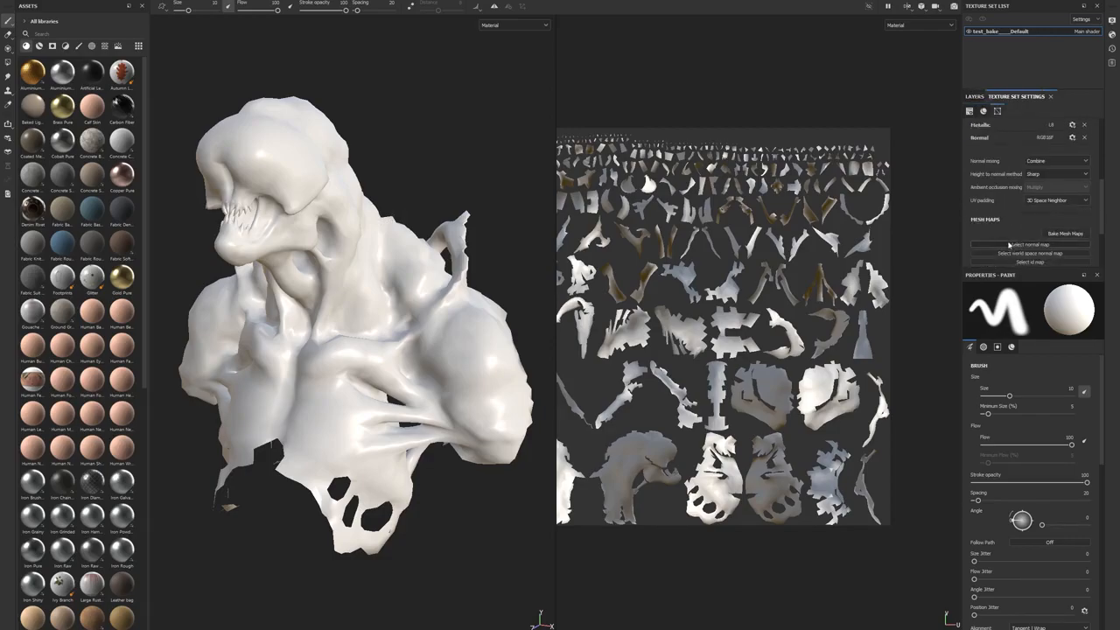
pyautogui.click(1050, 232)
pyautogui.click(568, 198)
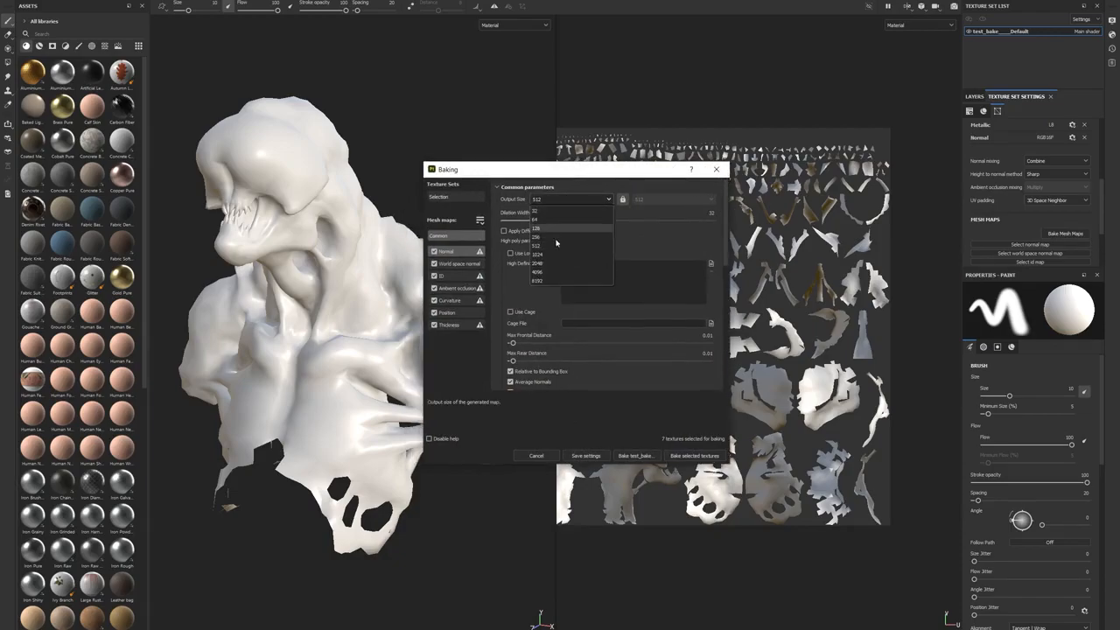
pyautogui.click(551, 280)
# Step: Exclude world space normal, ID, ambient occlusion, curvature, position and thickness from the bake, keeping only the Normal map
pyautogui.click(434, 263)
pyautogui.click(434, 276)
pyautogui.click(434, 287)
pyautogui.click(434, 300)
pyautogui.click(434, 312)
pyautogui.click(434, 325)
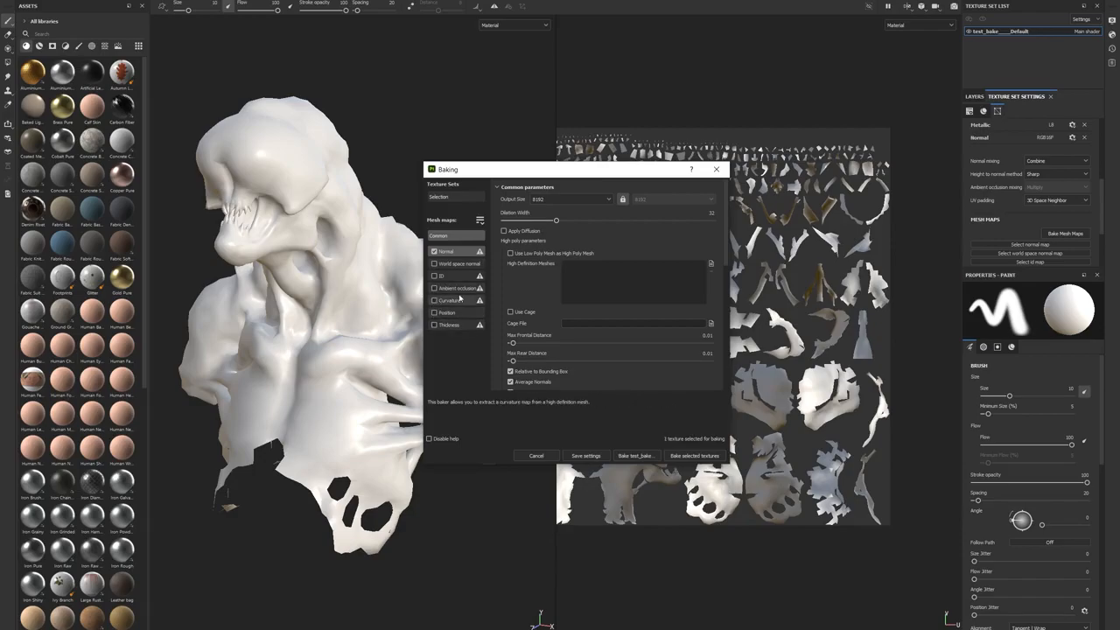
# Step: Load highres.obj as the high definition mesh and bake the selected Normal map
pyautogui.moveTo(599, 173); pyautogui.dragTo(563, 158)
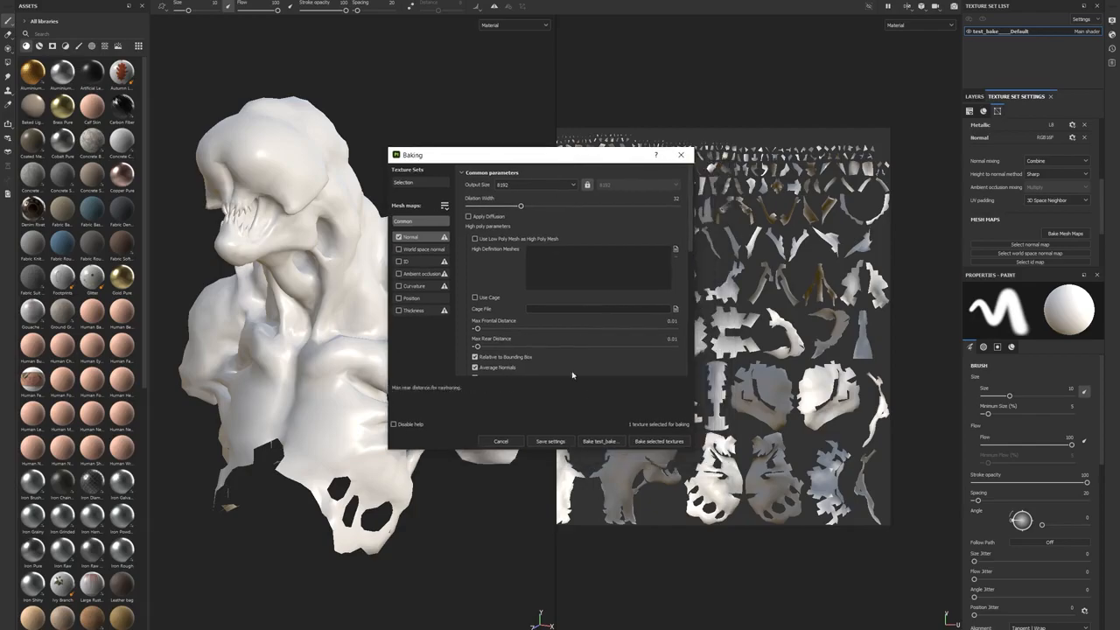
pyautogui.click(676, 251)
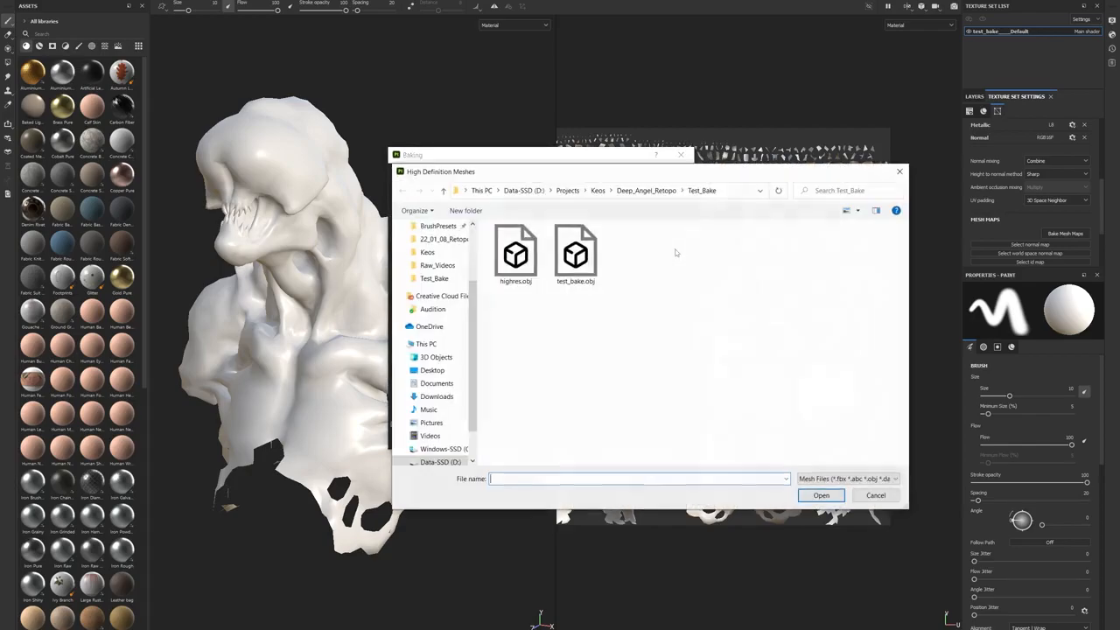
pyautogui.moveTo(566, 173); pyautogui.dragTo(484, 344)
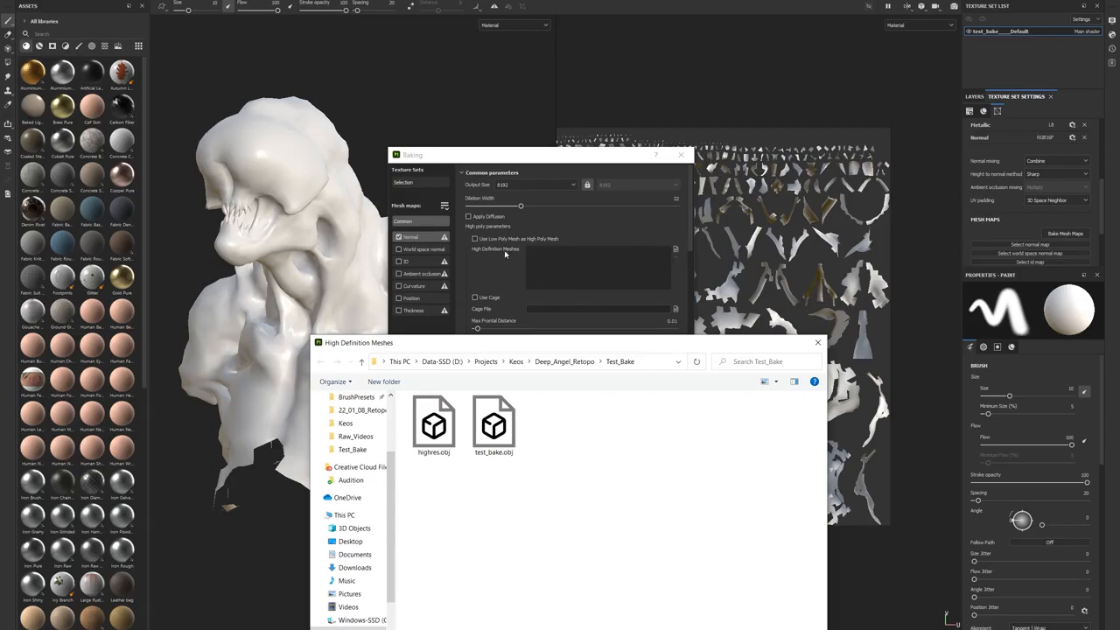
pyautogui.click(458, 401)
pyautogui.moveTo(652, 346); pyautogui.dragTo(591, 121)
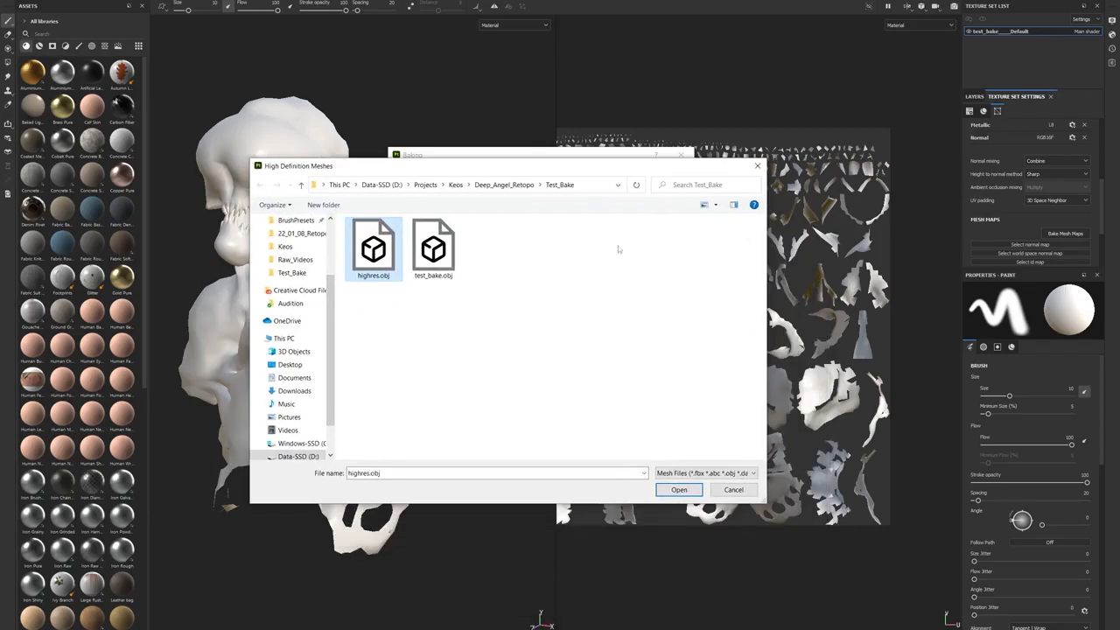
pyautogui.click(675, 490)
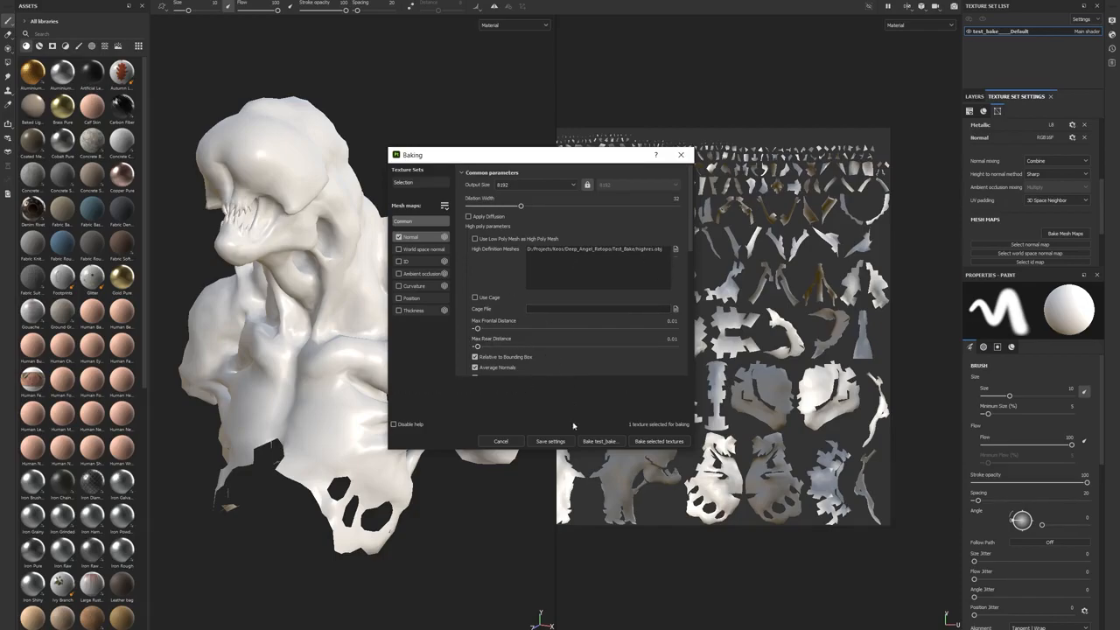
pyautogui.click(674, 448)
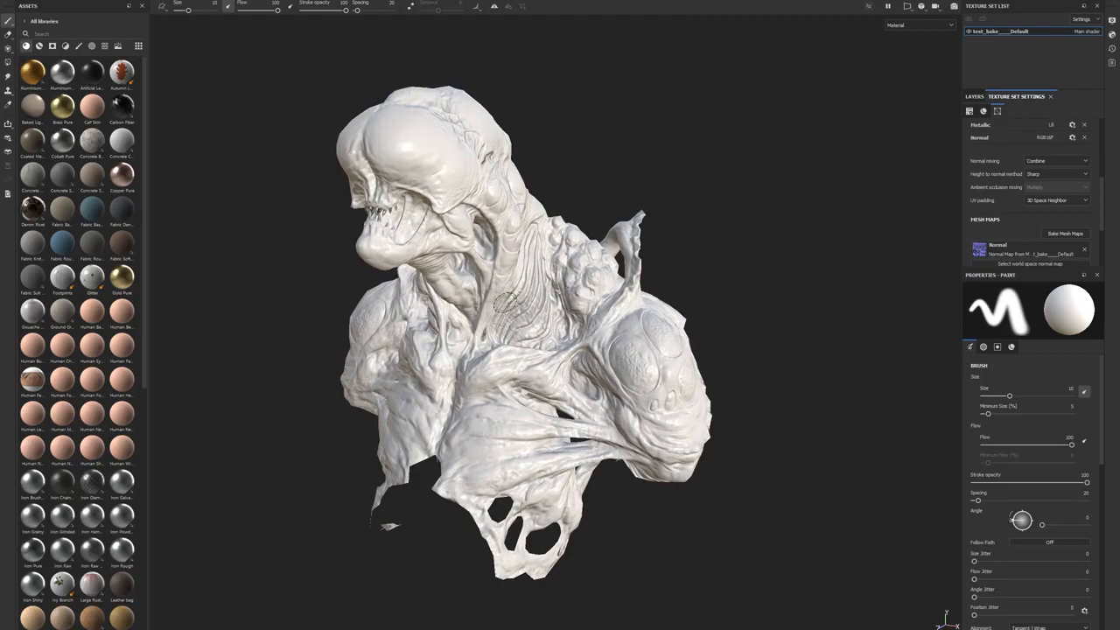
# Step: Inspect the baked normal detail on the bust's head, neck and shoulder from several angles and under rotated lighting
pyautogui.keyDown('alt'); pyautogui.moveTo(505, 300); pyautogui.dragTo(469, 320); pyautogui.keyUp('alt')
pyautogui.keyDown('alt'); pyautogui.moveTo(490, 332); pyautogui.dragTo(733, 440, button='right'); pyautogui.keyUp('alt')
pyautogui.keyDown('alt'); pyautogui.moveTo(581, 346); pyautogui.dragTo(383, 291); pyautogui.keyUp('alt')
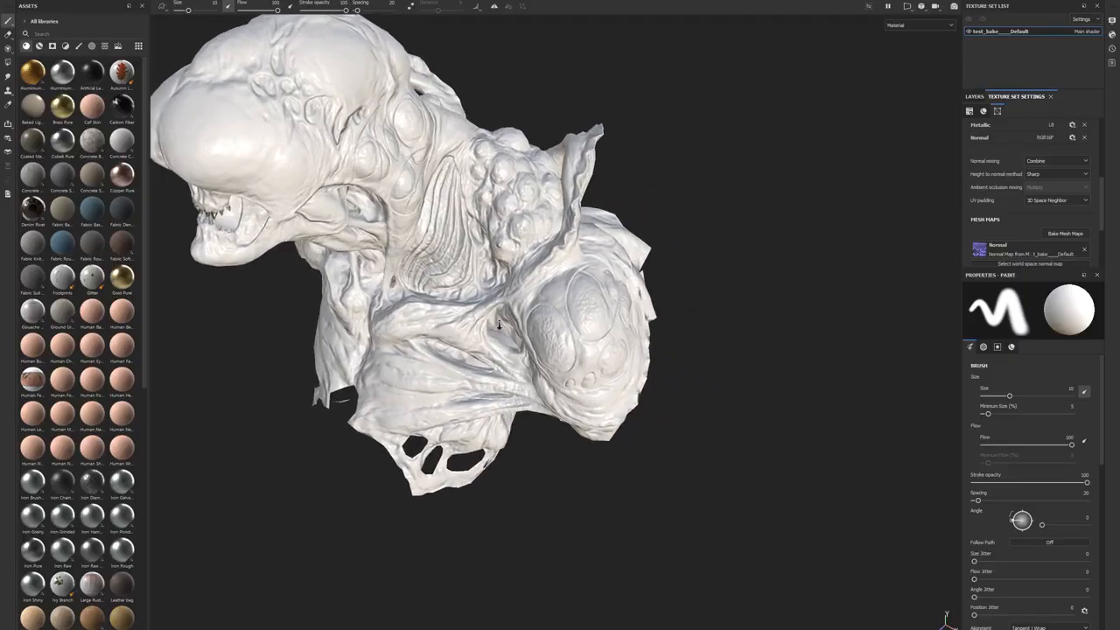
pyautogui.moveTo(525, 332)
pyautogui.keyDown('alt'); pyautogui.mouseDown()
pyautogui.moveTo(627, 359)
pyautogui.moveTo(638, 345)
pyautogui.moveTo(523, 335)
pyautogui.moveTo(481, 289)
pyautogui.moveTo(691, 228)
pyautogui.moveTo(760, 189)
pyautogui.mouseUp(); pyautogui.keyUp('alt')
pyautogui.keyDown('shift'); pyautogui.moveTo(760, 189); pyautogui.dragTo(790, 180, button='right'); pyautogui.keyUp('shift')
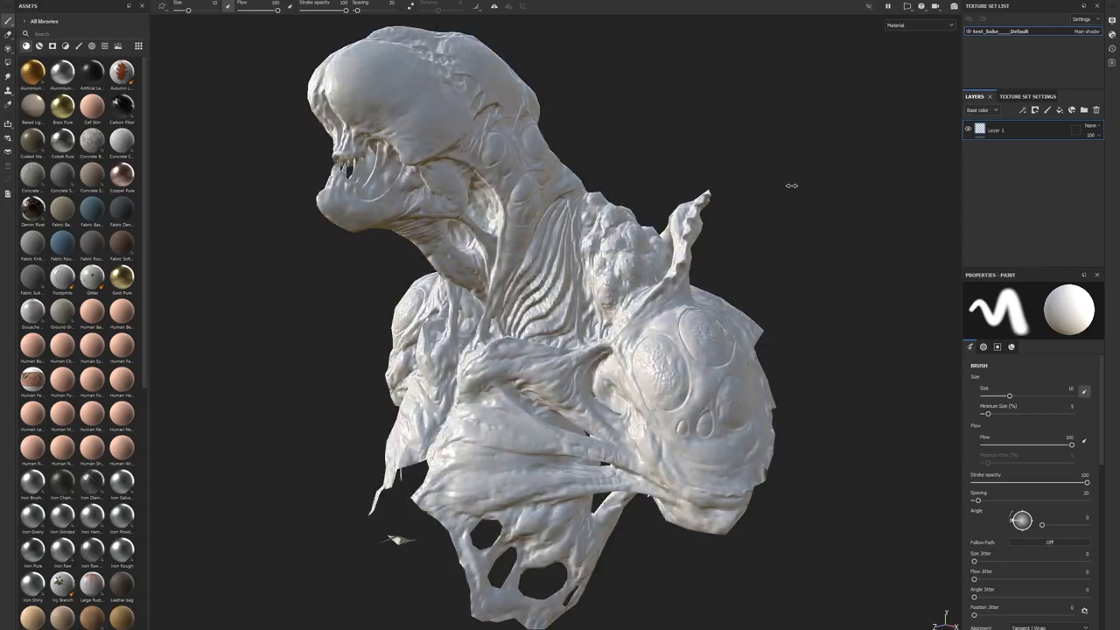
pyautogui.keyDown('alt'); pyautogui.moveTo(798, 202); pyautogui.dragTo(797, 223, button='middle'); pyautogui.keyUp('alt')
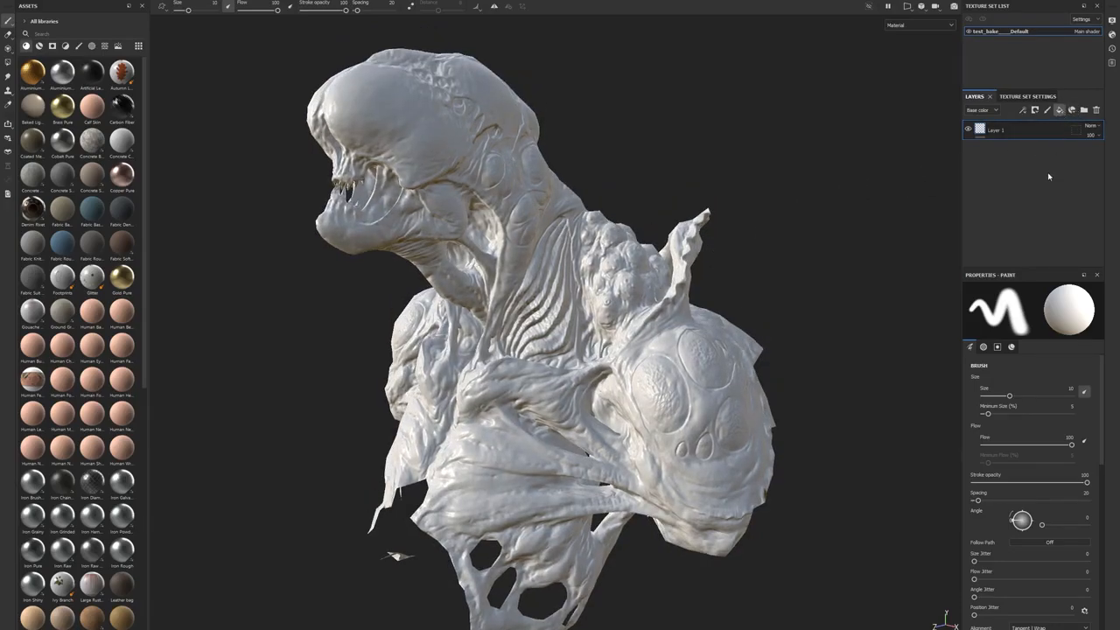
# Step: Add a fill layer with a grey 777777 base color and a roughness of about 0.27
pyautogui.click(1060, 109)
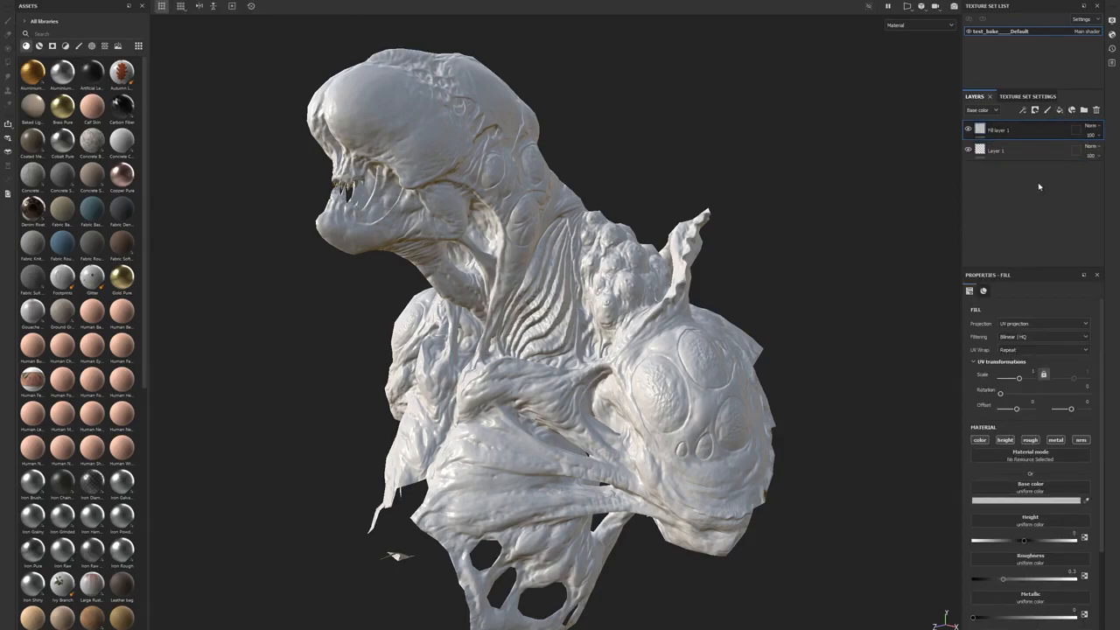
pyautogui.click(1021, 500)
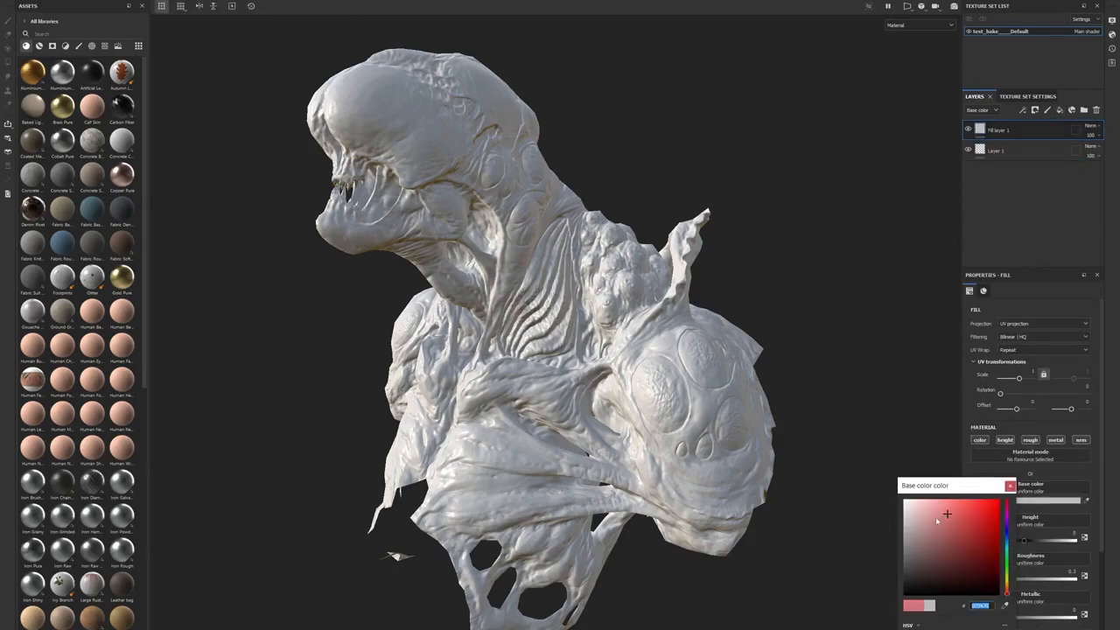
pyautogui.moveTo(925, 512); pyautogui.dragTo(899, 551)
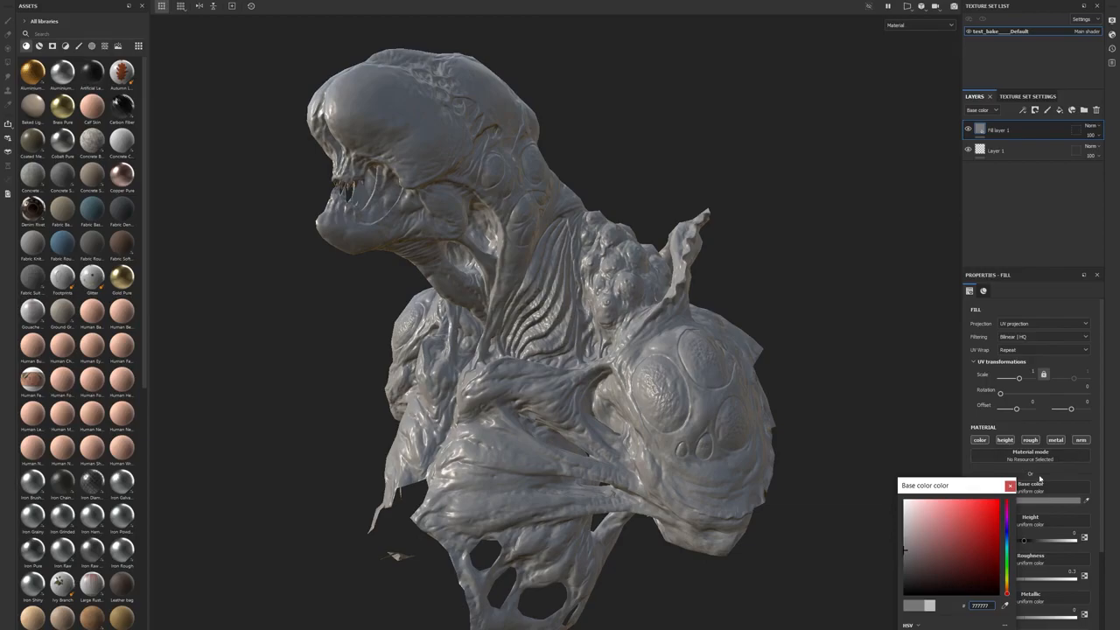
pyautogui.click(1011, 487)
pyautogui.keyDown('alt'); pyautogui.moveTo(699, 419); pyautogui.dragTo(714, 366, button='middle'); pyautogui.keyUp('alt')
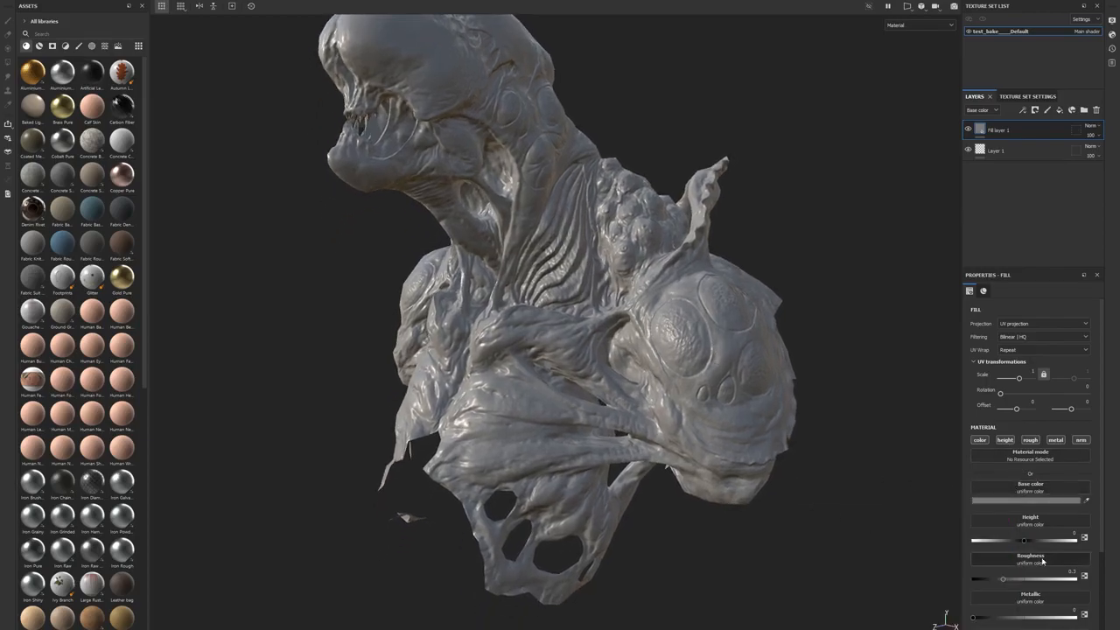
pyautogui.click(1003, 578)
# Step: Examine the grey, glossier bust up close from several angles while rotating the environment lighting
pyautogui.keyDown('alt'); pyautogui.moveTo(793, 471); pyautogui.dragTo(809, 455); pyautogui.keyUp('alt')
pyautogui.keyDown('alt'); pyautogui.moveTo(700, 438); pyautogui.dragTo(753, 428, button='right'); pyautogui.keyUp('alt')
pyautogui.keyDown('alt'); pyautogui.moveTo(691, 429); pyautogui.dragTo(750, 423); pyautogui.keyUp('alt')
pyautogui.keyDown('shift'); pyautogui.moveTo(751, 399); pyautogui.dragTo(807, 388, button='right'); pyautogui.keyUp('shift')
pyautogui.keyDown('alt'); pyautogui.moveTo(652, 386); pyautogui.dragTo(532, 375); pyautogui.keyUp('alt')
pyautogui.moveTo(531, 376)
pyautogui.keyDown('shift'); pyautogui.mouseDown(button='right')
pyautogui.moveTo(560, 389)
pyautogui.moveTo(523, 399)
pyautogui.mouseUp(button='right'); pyautogui.keyUp('shift')
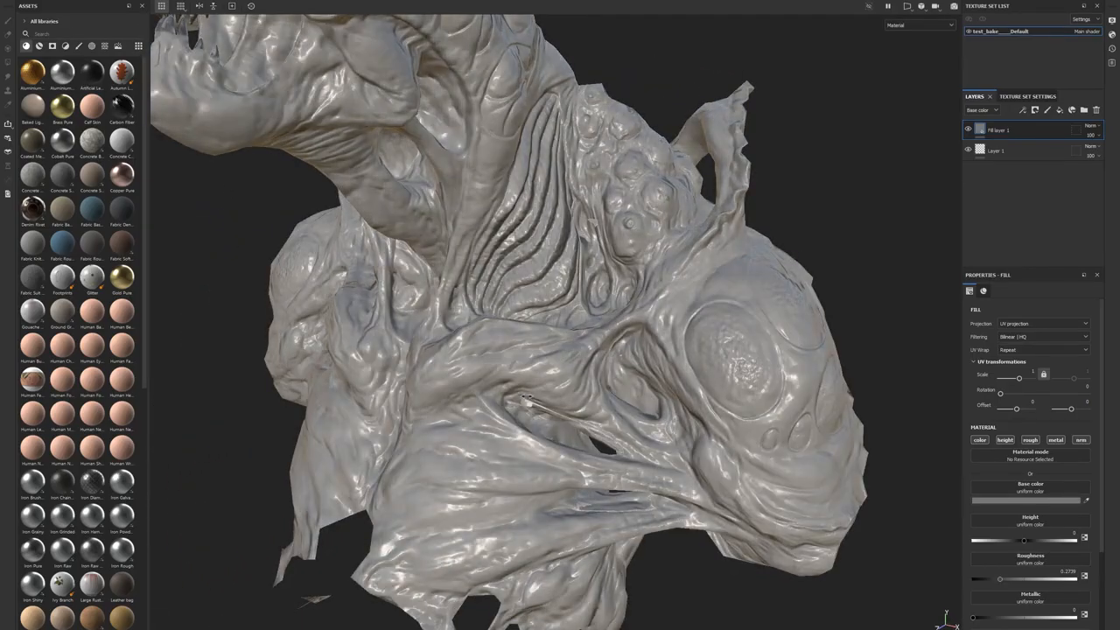
pyautogui.moveTo(437, 332)
pyautogui.keyDown('alt'); pyautogui.mouseDown()
pyautogui.moveTo(649, 351)
pyautogui.moveTo(516, 308)
pyautogui.mouseUp(); pyautogui.keyUp('alt')
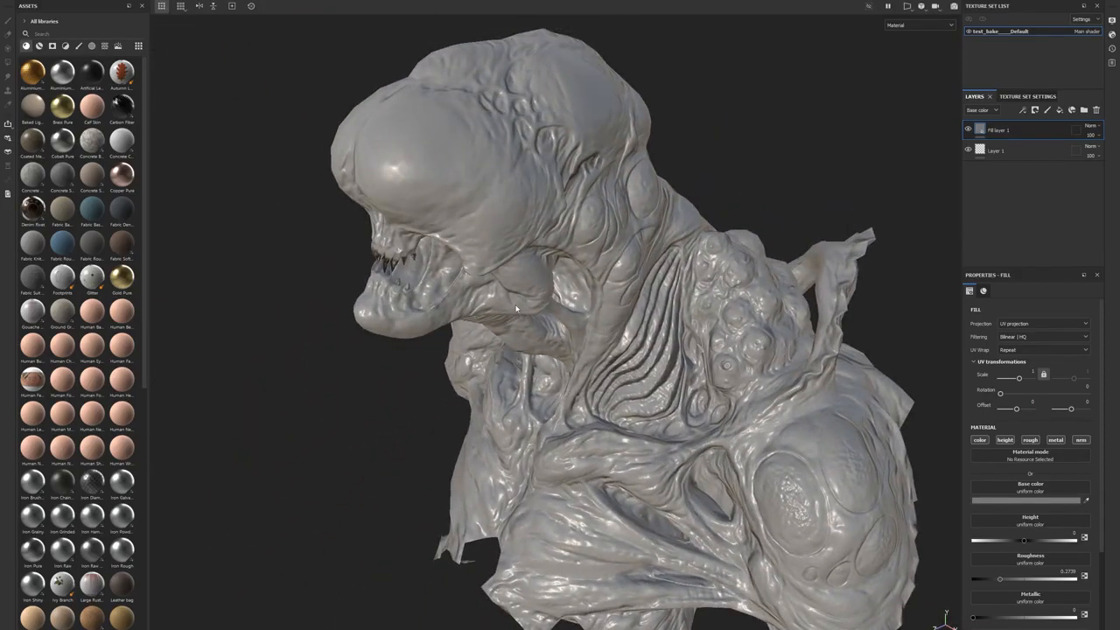
pyautogui.keyDown('alt'); pyautogui.moveTo(601, 359); pyautogui.dragTo(545, 203); pyautogui.keyUp('alt')
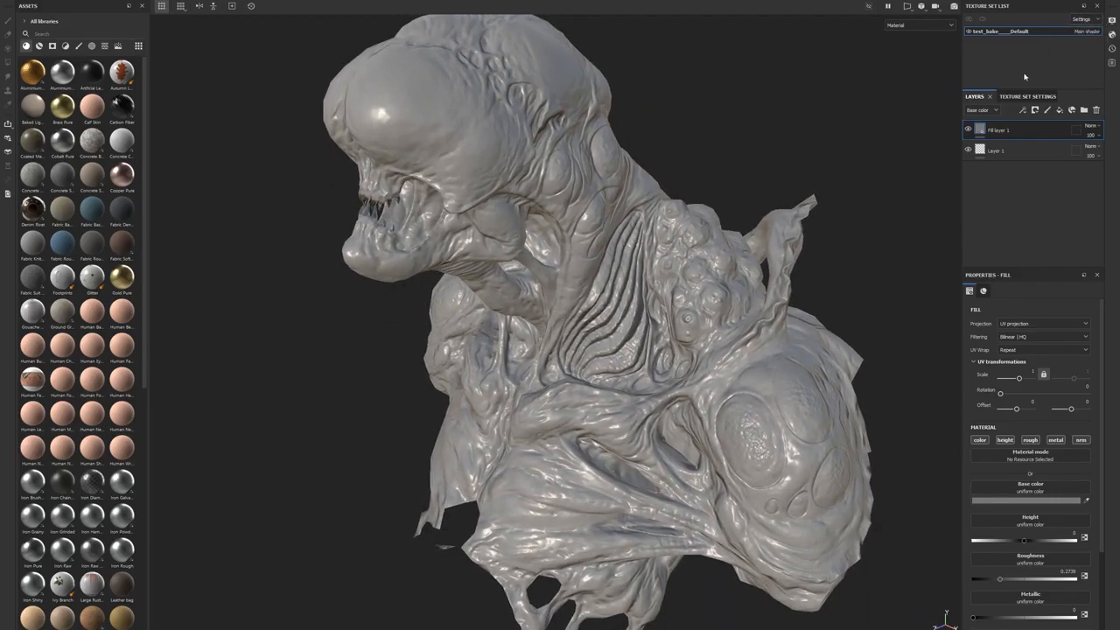
# Step: Show the mesh wireframe over the bust in white and examine the low-poly topology against the baked detail
pyautogui.click(1112, 21)
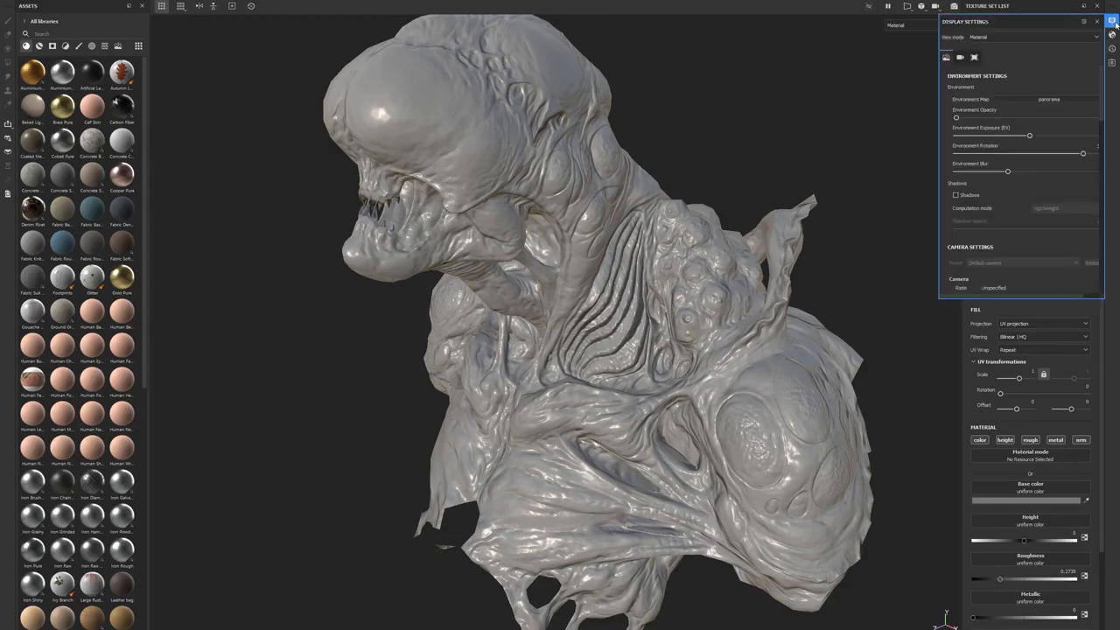
pyautogui.scroll(-5, 977, 172)
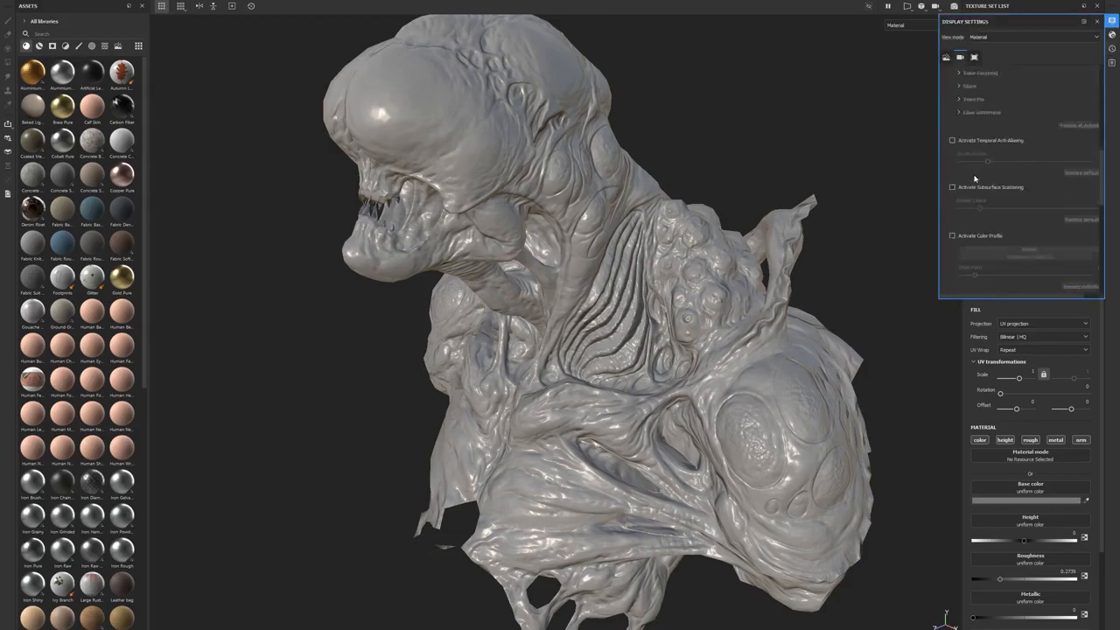
pyautogui.moveTo(979, 24); pyautogui.dragTo(906, 68)
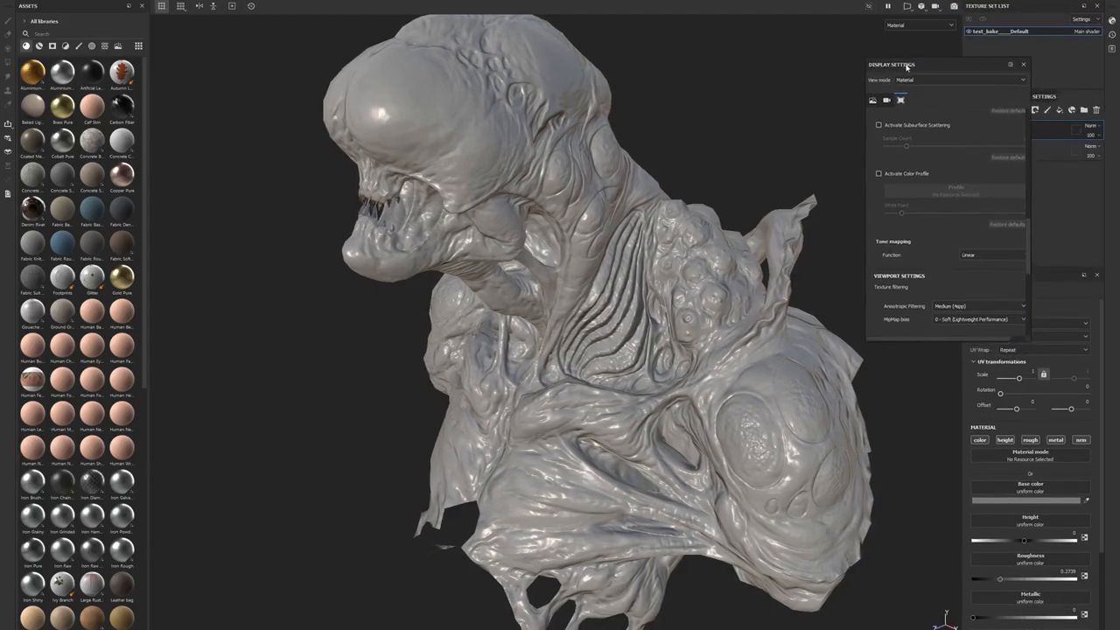
pyautogui.scroll(-3, 928, 207)
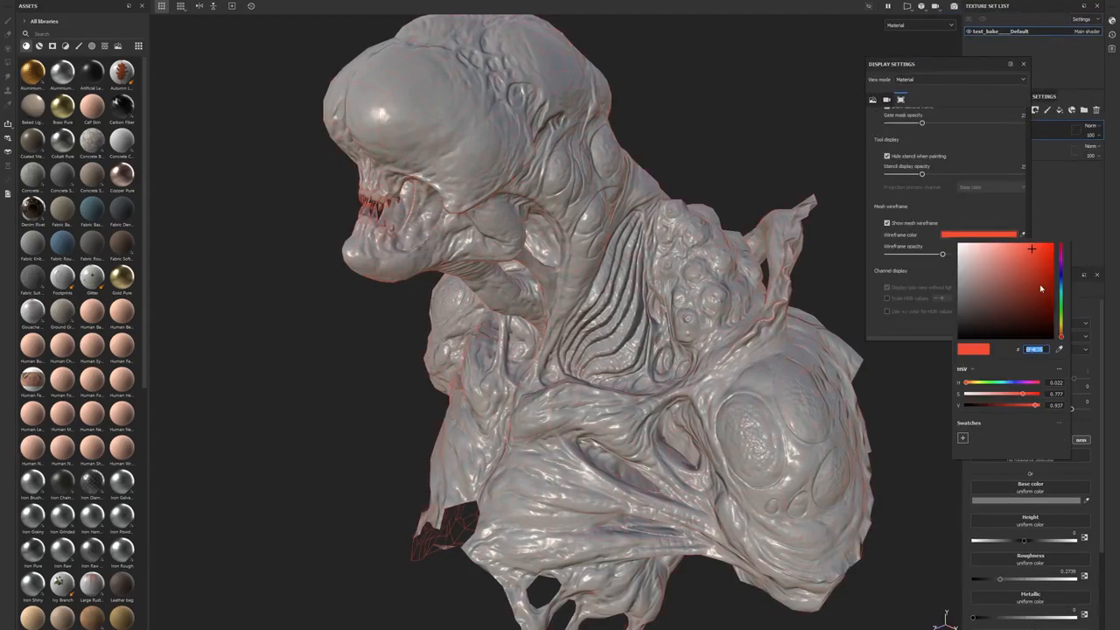
pyautogui.moveTo(1041, 289); pyautogui.dragTo(942, 244)
pyautogui.keyDown('alt'); pyautogui.moveTo(649, 286); pyautogui.dragTo(523, 252, button='middle'); pyautogui.keyUp('alt')
pyautogui.keyDown('alt'); pyautogui.moveTo(522, 253); pyautogui.dragTo(837, 265); pyautogui.keyUp('alt')
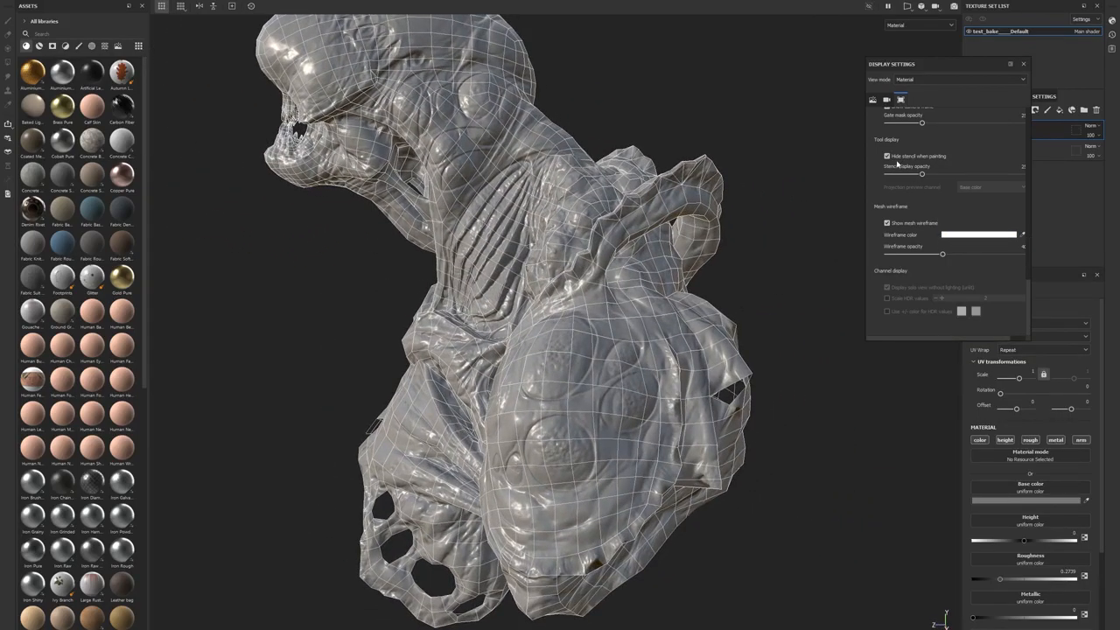
pyautogui.keyDown('alt'); pyautogui.moveTo(619, 279); pyautogui.dragTo(643, 262, button='middle'); pyautogui.keyUp('alt')
pyautogui.keyDown('alt'); pyautogui.moveTo(643, 263); pyautogui.dragTo(737, 204); pyautogui.keyUp('alt')
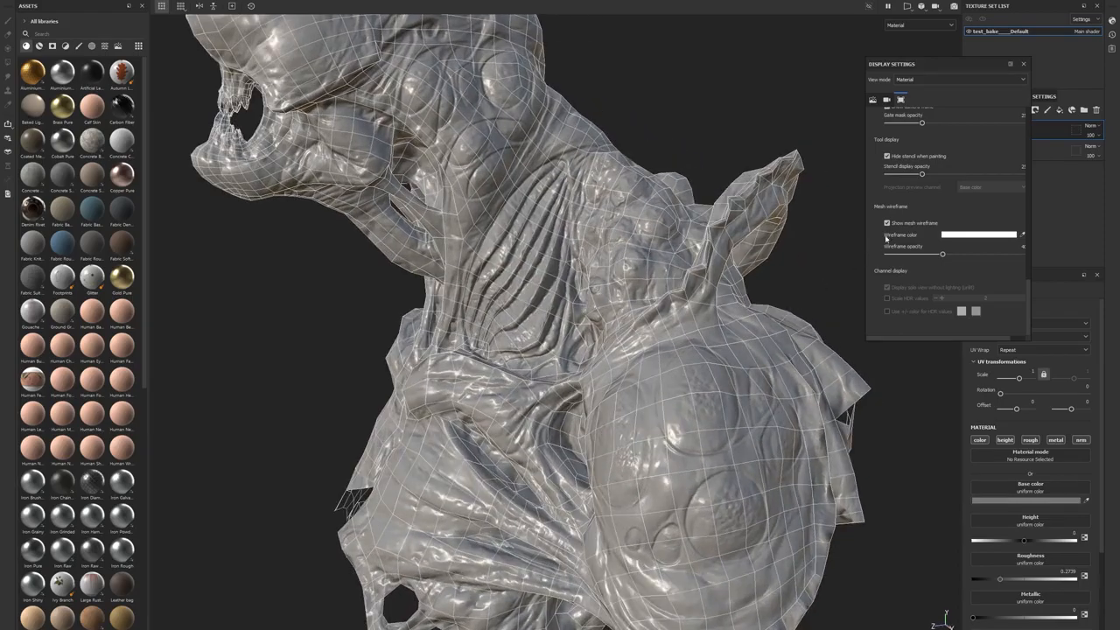
# Step: Hide the mesh wireframe and examine the baked surface detail on the creature's neck, back and shoulders
pyautogui.click(900, 225)
pyautogui.keyDown('alt'); pyautogui.moveTo(430, 164); pyautogui.dragTo(461, 200); pyautogui.keyUp('alt')
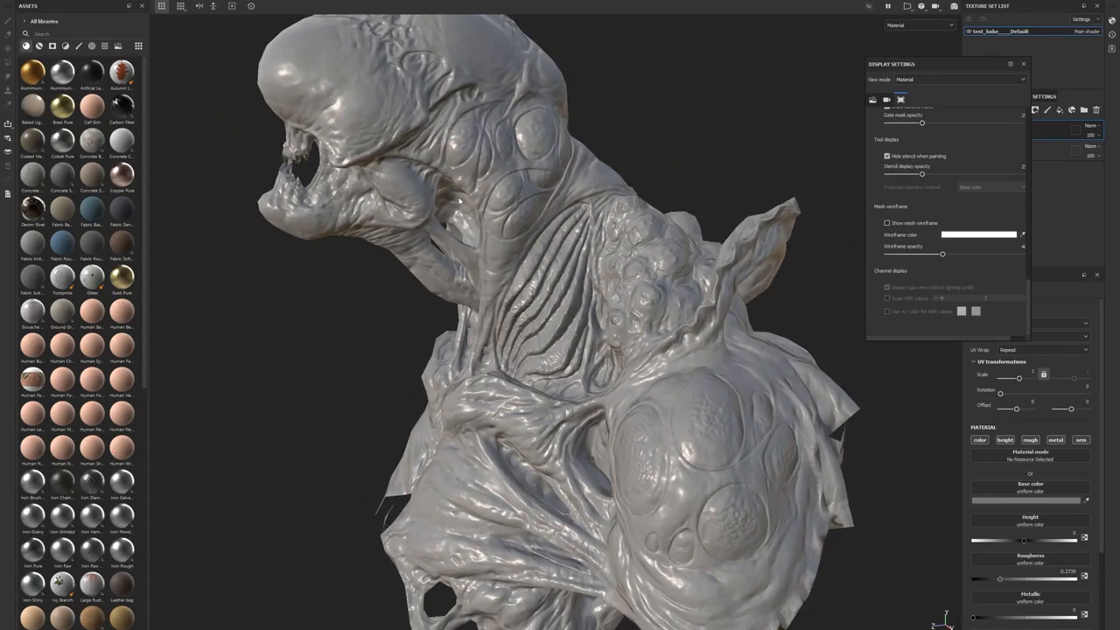
pyautogui.moveTo(502, 321)
pyautogui.keyDown('alt'); pyautogui.mouseDown()
pyautogui.moveTo(705, 305)
pyautogui.moveTo(620, 232)
pyautogui.moveTo(542, 341)
pyautogui.moveTo(737, 336)
pyautogui.mouseUp(); pyautogui.keyUp('alt')
pyautogui.moveTo(737, 336)
pyautogui.keyDown('shift'); pyautogui.mouseDown(button='right')
pyautogui.moveTo(712, 333)
pyautogui.moveTo(720, 338)
pyautogui.mouseUp(button='right'); pyautogui.keyUp('shift')
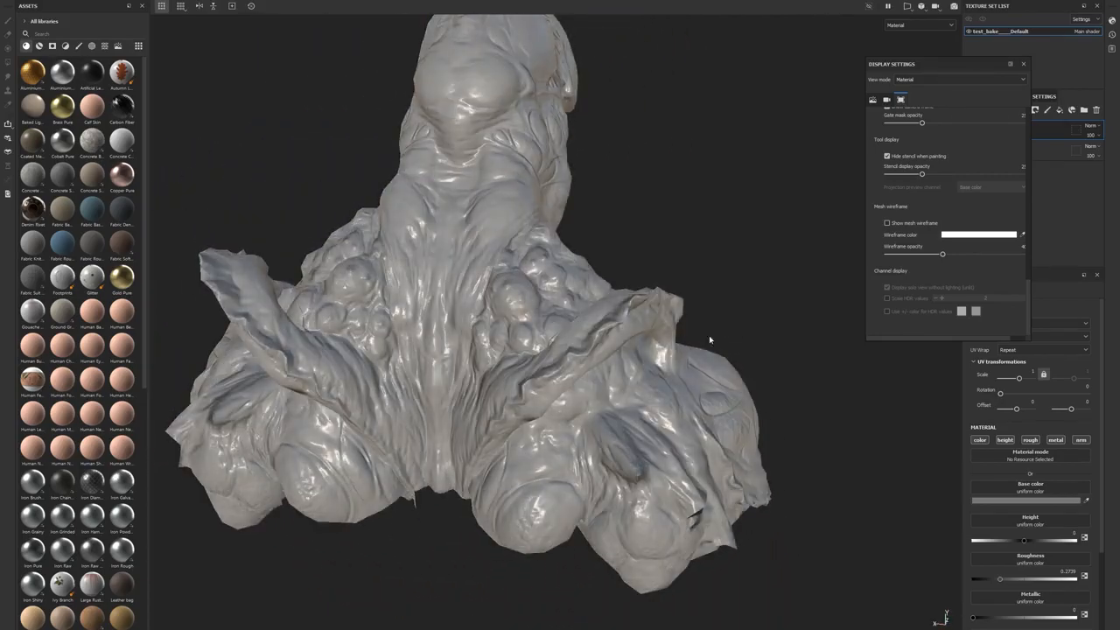
pyautogui.keyDown('alt'); pyautogui.moveTo(405, 295); pyautogui.dragTo(560, 297); pyautogui.keyUp('alt')
pyautogui.keyDown('alt'); pyautogui.moveTo(560, 297); pyautogui.dragTo(617, 294, button='right'); pyautogui.keyUp('alt')
pyautogui.moveTo(618, 295)
pyautogui.keyDown('alt'); pyautogui.mouseDown()
pyautogui.moveTo(539, 358)
pyautogui.moveTo(738, 379)
pyautogui.moveTo(670, 300)
pyautogui.moveTo(249, 298)
pyautogui.moveTo(270, 328)
pyautogui.moveTo(774, 388)
pyautogui.moveTo(625, 341)
pyautogui.mouseUp(); pyautogui.keyUp('alt')
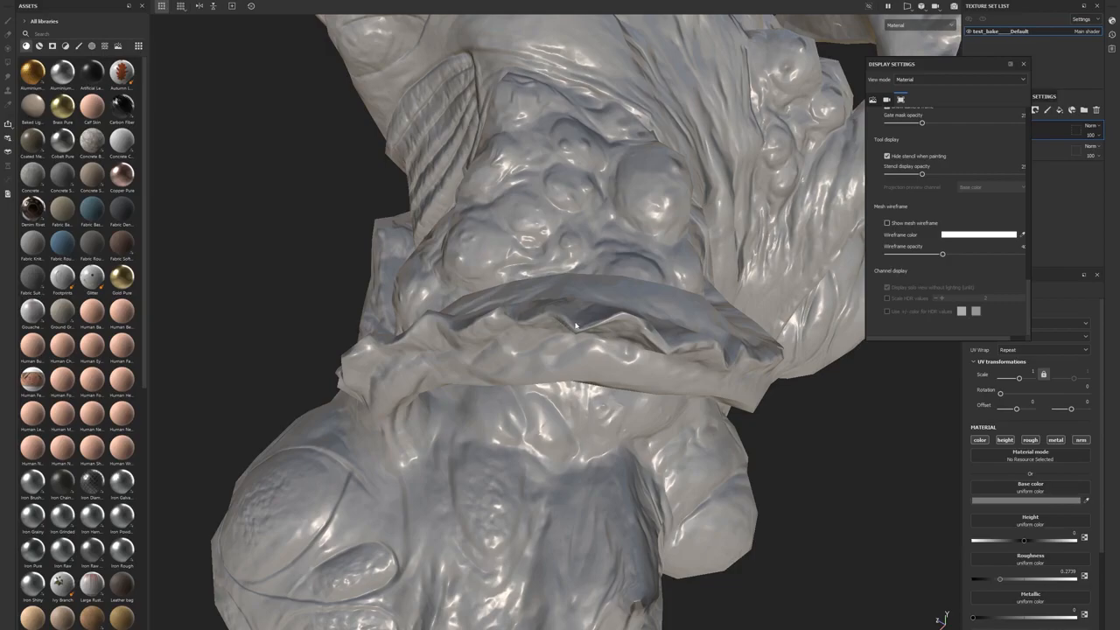
pyautogui.moveTo(636, 279)
pyautogui.keyDown('alt'); pyautogui.mouseDown()
pyautogui.moveTo(460, 307)
pyautogui.moveTo(498, 276)
pyautogui.mouseUp(); pyautogui.keyUp('alt')
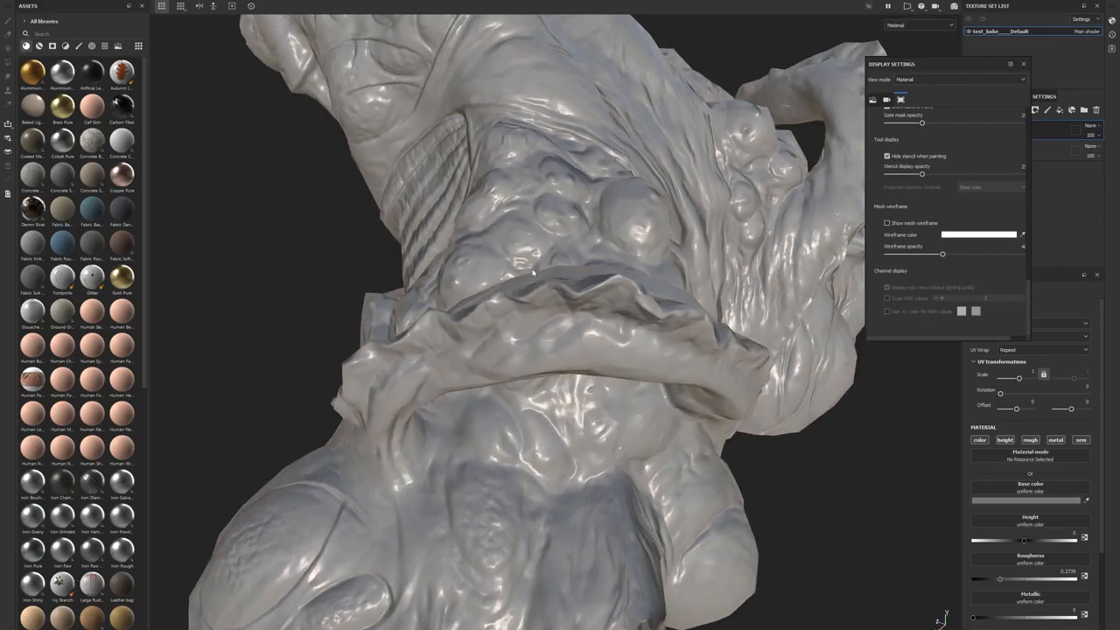
# Step: Examine the curved shoulder growth's silhouette and shading with the mesh wireframe shown and hidden
pyautogui.click(892, 222)
pyautogui.moveTo(770, 228)
pyautogui.keyDown('alt'); pyautogui.mouseDown()
pyautogui.moveTo(645, 205)
pyautogui.moveTo(809, 327)
pyautogui.moveTo(962, 310)
pyautogui.mouseUp(); pyautogui.keyUp('alt')
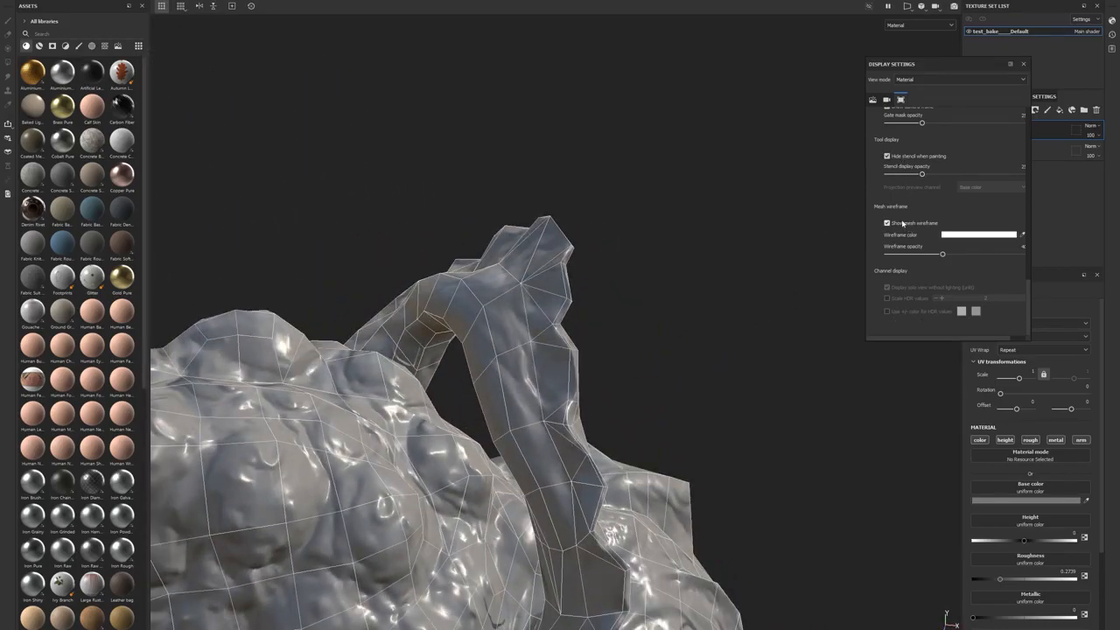
pyautogui.moveTo(731, 332)
pyautogui.keyDown('alt'); pyautogui.mouseDown()
pyautogui.moveTo(659, 212)
pyautogui.moveTo(709, 338)
pyautogui.moveTo(642, 323)
pyautogui.moveTo(678, 275)
pyautogui.moveTo(682, 223)
pyautogui.moveTo(575, 235)
pyautogui.moveTo(620, 257)
pyautogui.moveTo(665, 242)
pyautogui.moveTo(655, 223)
pyautogui.moveTo(645, 228)
pyautogui.moveTo(665, 252)
pyautogui.moveTo(692, 382)
pyautogui.moveTo(560, 225)
pyautogui.moveTo(632, 394)
pyautogui.moveTo(652, 343)
pyautogui.mouseUp(); pyautogui.keyUp('alt')
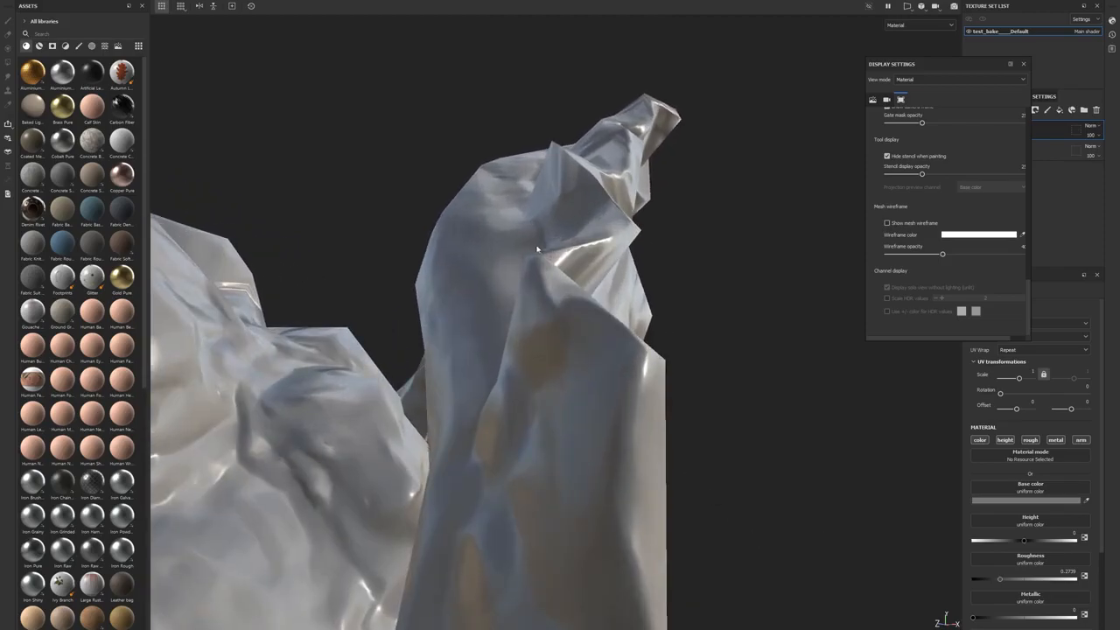
pyautogui.moveTo(650, 227)
pyautogui.keyDown('alt'); pyautogui.mouseDown()
pyautogui.moveTo(733, 298)
pyautogui.moveTo(670, 347)
pyautogui.moveTo(792, 300)
pyautogui.moveTo(633, 325)
pyautogui.moveTo(767, 335)
pyautogui.moveTo(844, 323)
pyautogui.moveTo(814, 300)
pyautogui.moveTo(659, 352)
pyautogui.moveTo(657, 332)
pyautogui.moveTo(873, 344)
pyautogui.moveTo(663, 375)
pyautogui.moveTo(767, 382)
pyautogui.moveTo(733, 384)
pyautogui.mouseUp(); pyautogui.keyUp('alt')
pyautogui.keyDown('shift'); pyautogui.moveTo(733, 385); pyautogui.dragTo(749, 389, button='right'); pyautogui.keyUp('shift')
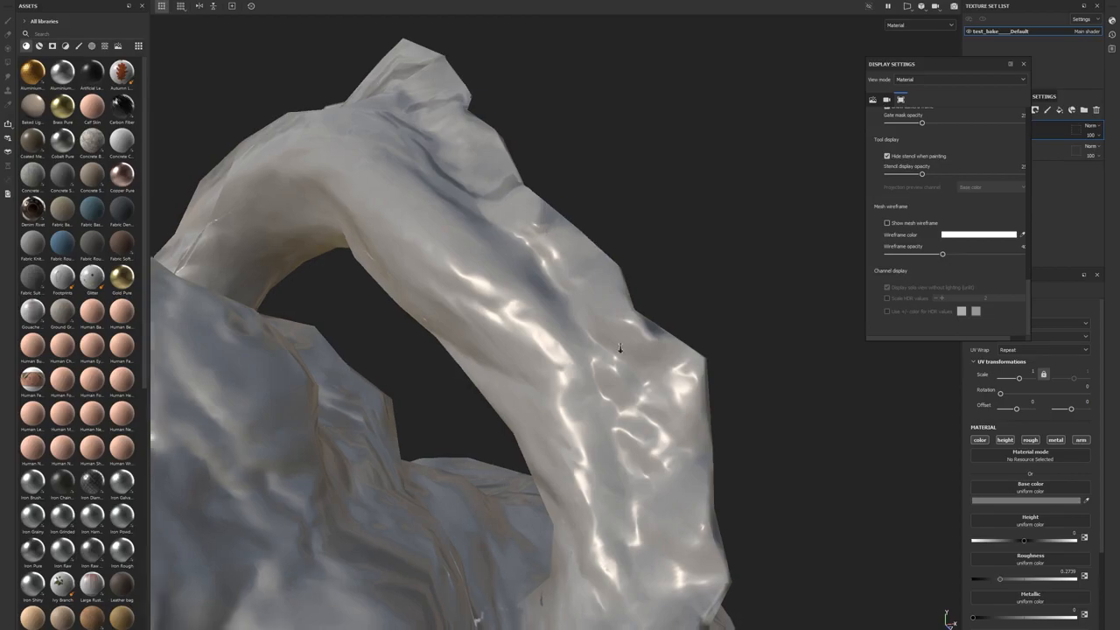
pyautogui.keyDown('alt'); pyautogui.moveTo(621, 350); pyautogui.dragTo(644, 369); pyautogui.keyUp('alt')
pyautogui.keyDown('shift'); pyautogui.moveTo(639, 303); pyautogui.dragTo(766, 318, button='right'); pyautogui.keyUp('shift')
pyautogui.keyDown('alt'); pyautogui.moveTo(764, 374); pyautogui.dragTo(662, 215, button='middle'); pyautogui.keyUp('alt')
pyautogui.keyDown('alt'); pyautogui.moveTo(663, 215); pyautogui.dragTo(728, 298, button='right'); pyautogui.keyUp('alt')
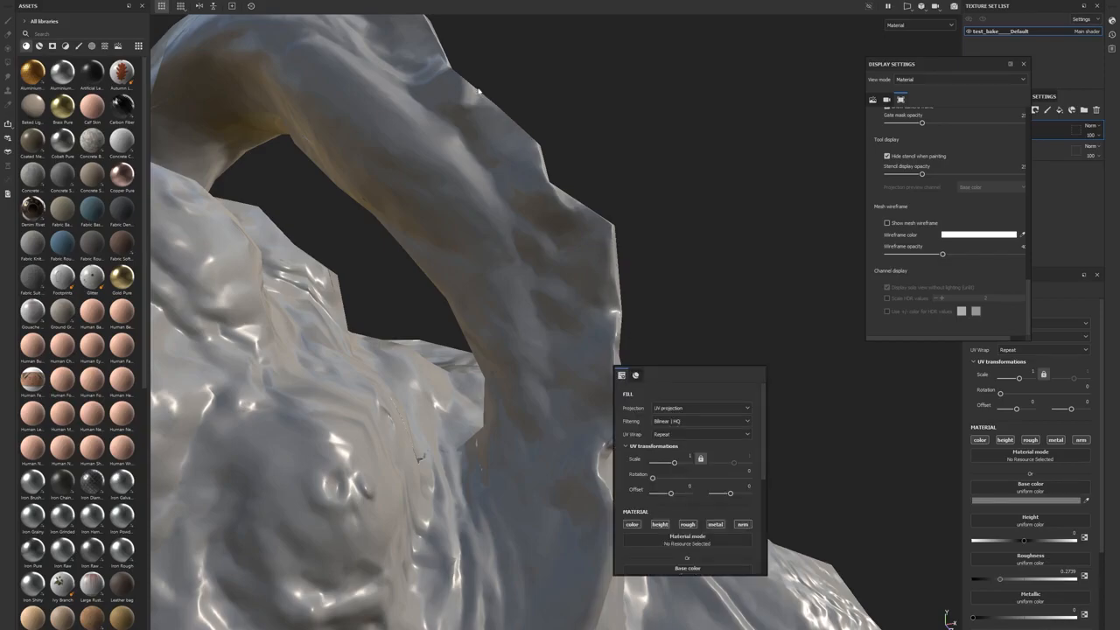
# Step: Examine the normal bake across the neck folds, the whole bust and the stretched chest strands
pyautogui.moveTo(638, 257)
pyautogui.keyDown('alt'); pyautogui.mouseDown()
pyautogui.moveTo(630, 230)
pyautogui.moveTo(534, 157)
pyautogui.moveTo(516, 204)
pyautogui.moveTo(566, 256)
pyautogui.moveTo(602, 273)
pyautogui.moveTo(659, 259)
pyautogui.moveTo(590, 237)
pyautogui.moveTo(458, 262)
pyautogui.moveTo(728, 355)
pyautogui.moveTo(350, 313)
pyautogui.moveTo(434, 230)
pyautogui.moveTo(398, 252)
pyautogui.moveTo(602, 249)
pyautogui.moveTo(536, 351)
pyautogui.moveTo(751, 274)
pyautogui.moveTo(705, 228)
pyautogui.moveTo(689, 344)
pyautogui.moveTo(473, 303)
pyautogui.mouseUp(); pyautogui.keyUp('alt')
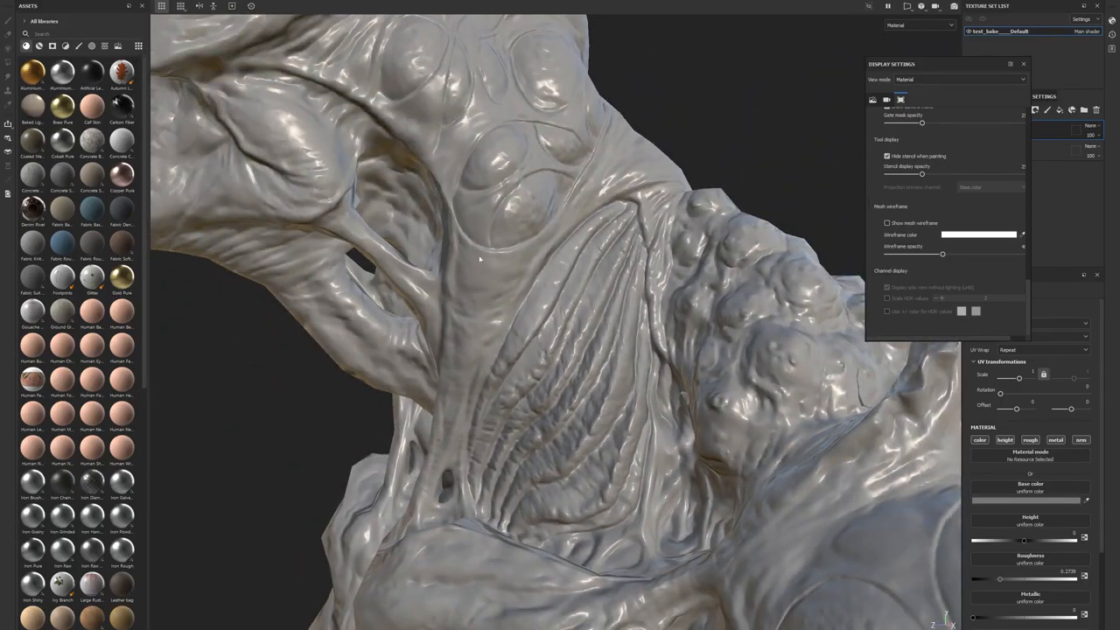
pyautogui.keyDown('alt'); pyautogui.moveTo(553, 447); pyautogui.dragTo(459, 350, button='right'); pyautogui.keyUp('alt')
pyautogui.keyDown('alt'); pyautogui.moveTo(459, 350); pyautogui.dragTo(446, 331); pyautogui.keyUp('alt')
pyautogui.keyDown('alt'); pyautogui.moveTo(446, 331); pyautogui.dragTo(426, 206, button='middle'); pyautogui.keyUp('alt')
pyautogui.keyDown('alt'); pyautogui.moveTo(426, 206); pyautogui.dragTo(404, 158, button='right'); pyautogui.keyUp('alt')
pyautogui.keyDown('alt'); pyautogui.moveTo(289, 174); pyautogui.dragTo(589, 173); pyautogui.keyUp('alt')
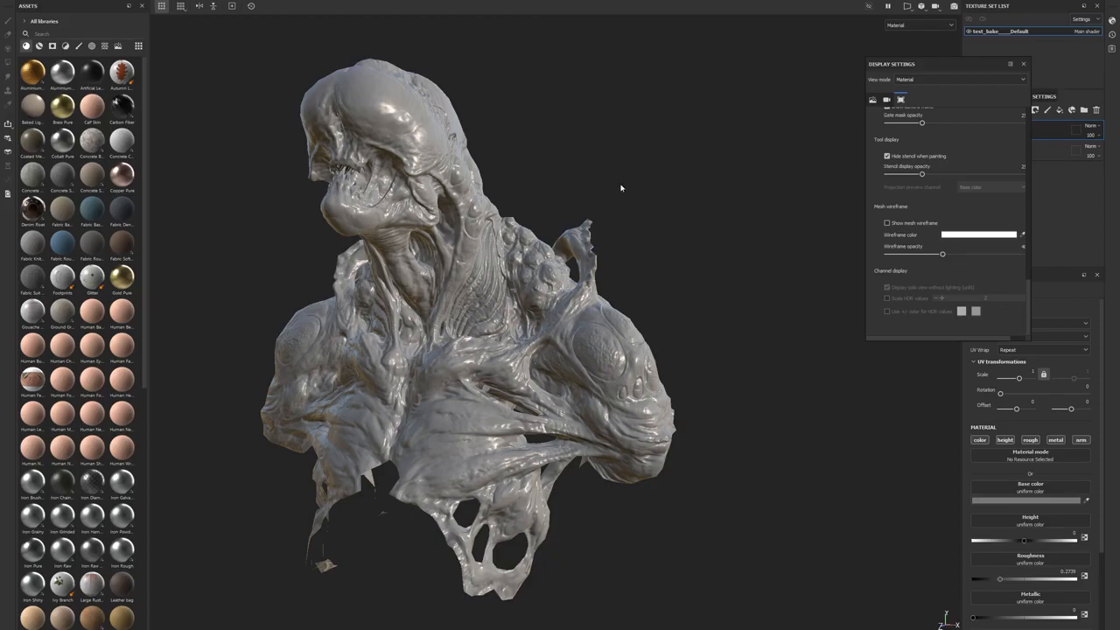
pyautogui.keyDown('alt'); pyautogui.moveTo(601, 257); pyautogui.dragTo(533, 233); pyautogui.keyUp('alt')
pyautogui.keyDown('alt'); pyautogui.moveTo(532, 234); pyautogui.dragTo(565, 203, button='middle'); pyautogui.keyUp('alt')
pyautogui.keyDown('alt'); pyautogui.moveTo(564, 203); pyautogui.dragTo(500, 406, button='right'); pyautogui.keyUp('alt')
pyautogui.keyDown('alt'); pyautogui.moveTo(500, 407); pyautogui.dragTo(540, 362, button='middle'); pyautogui.keyUp('alt')
pyautogui.keyDown('alt'); pyautogui.moveTo(540, 362); pyautogui.dragTo(595, 350, button='right'); pyautogui.keyUp('alt')
pyautogui.moveTo(595, 350)
pyautogui.keyDown('alt'); pyautogui.mouseDown()
pyautogui.moveTo(507, 327)
pyautogui.moveTo(607, 318)
pyautogui.moveTo(618, 286)
pyautogui.moveTo(515, 279)
pyautogui.mouseUp(); pyautogui.keyUp('alt')
pyautogui.keyDown('alt'); pyautogui.moveTo(516, 279); pyautogui.dragTo(500, 272, button='middle'); pyautogui.keyUp('alt')
pyautogui.keyDown('alt'); pyautogui.moveTo(613, 337); pyautogui.dragTo(816, 423, button='right'); pyautogui.keyUp('alt')
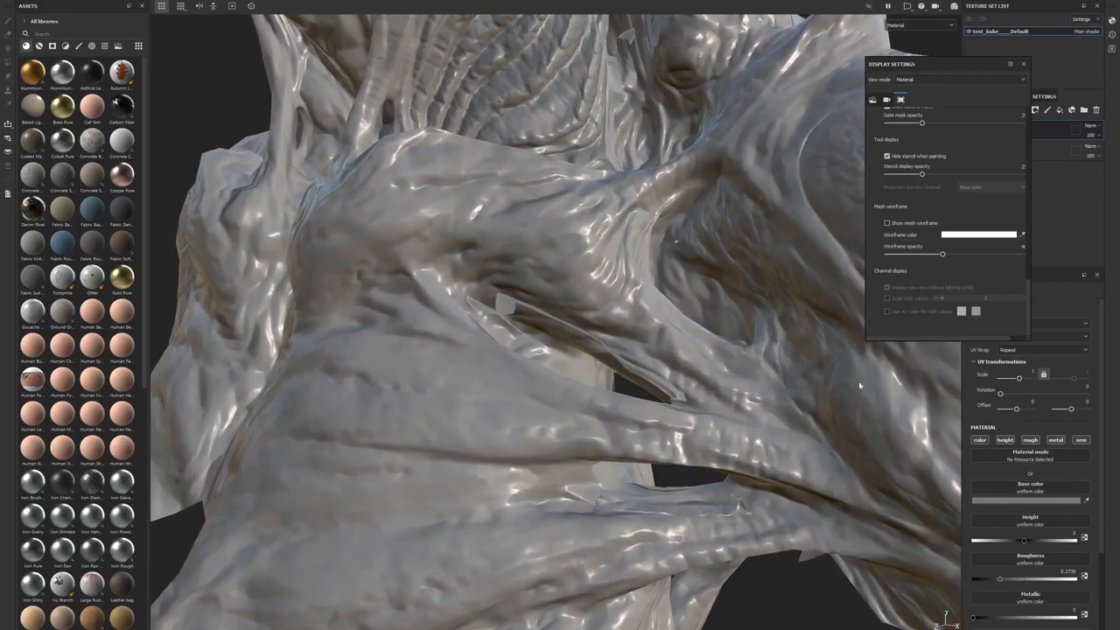
# Step: Close the display settings and rebake the normal map with max frontal and max rear distance set to 0.005
pyautogui.click(1020, 64)
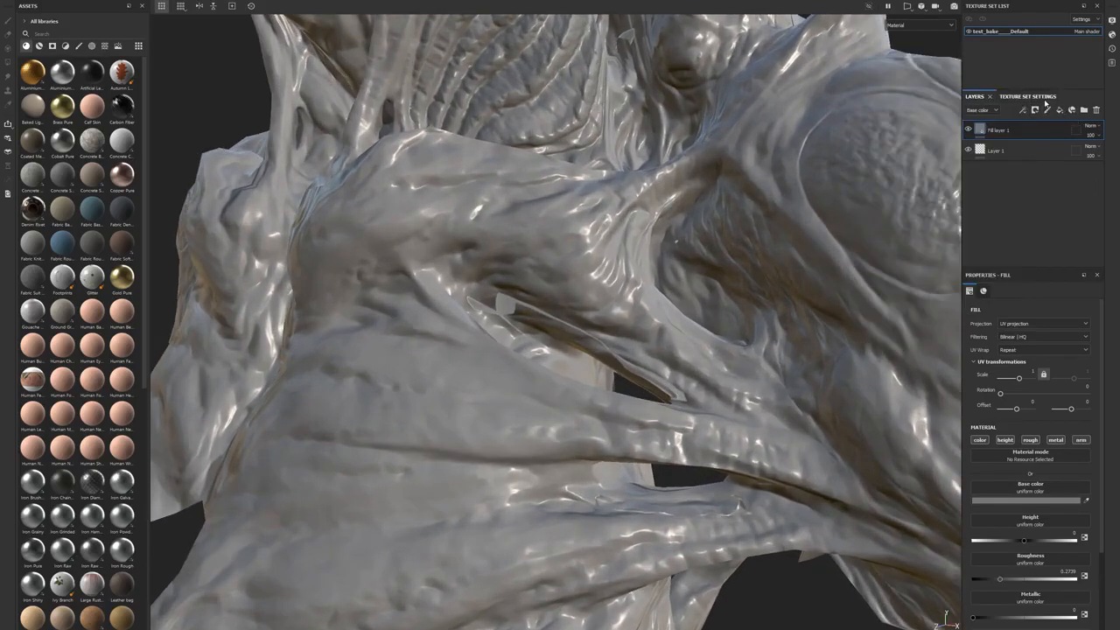
pyautogui.click(1066, 154)
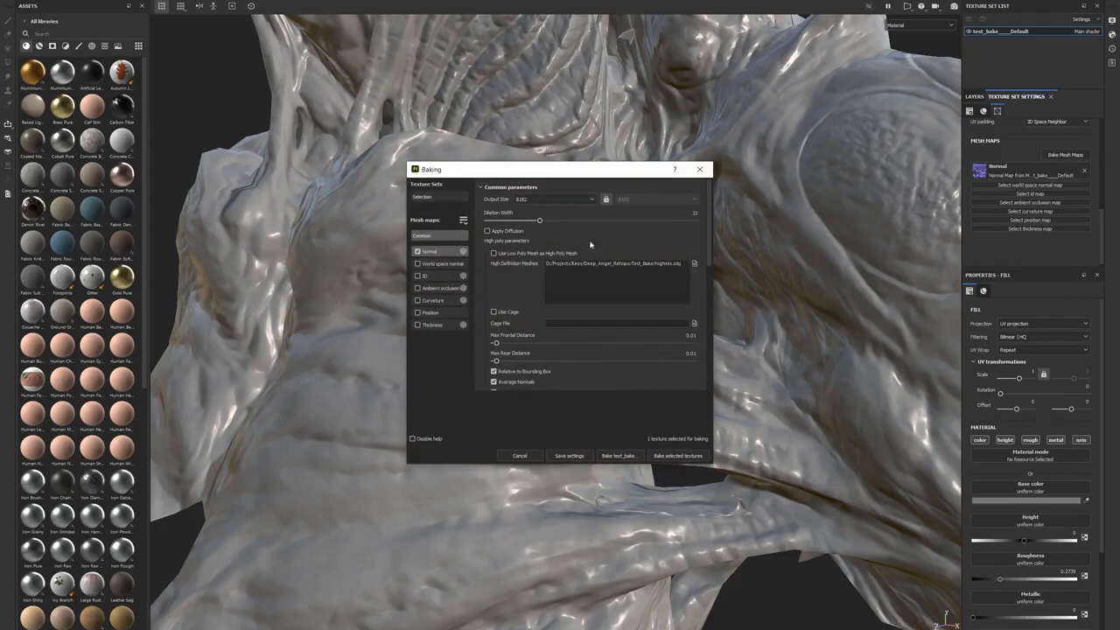
pyautogui.scroll(-1, 590, 314)
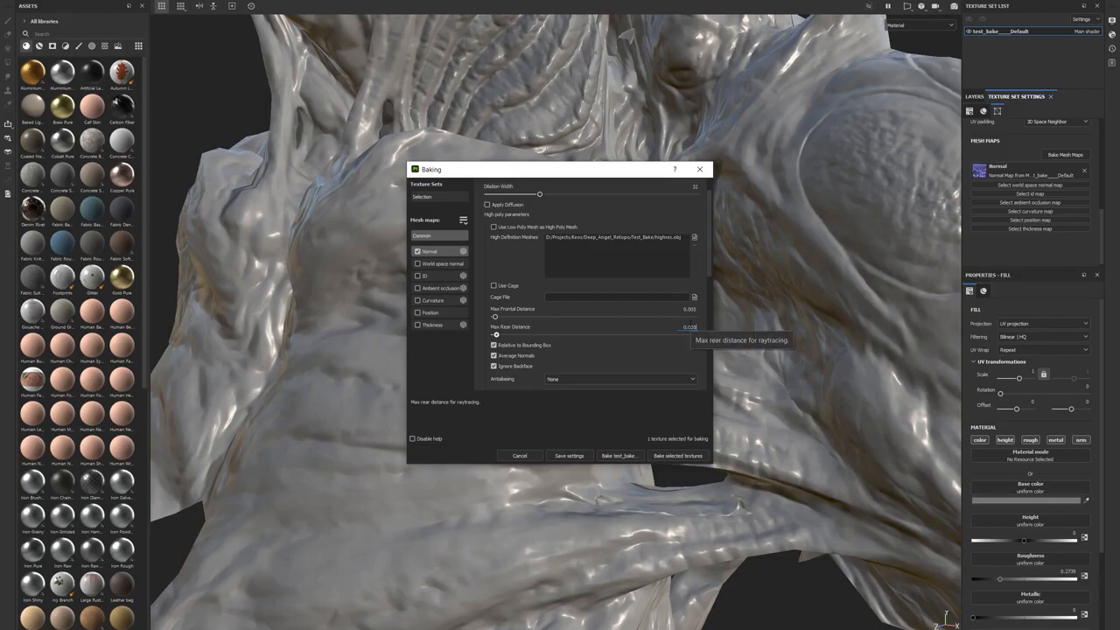
pyautogui.click(679, 456)
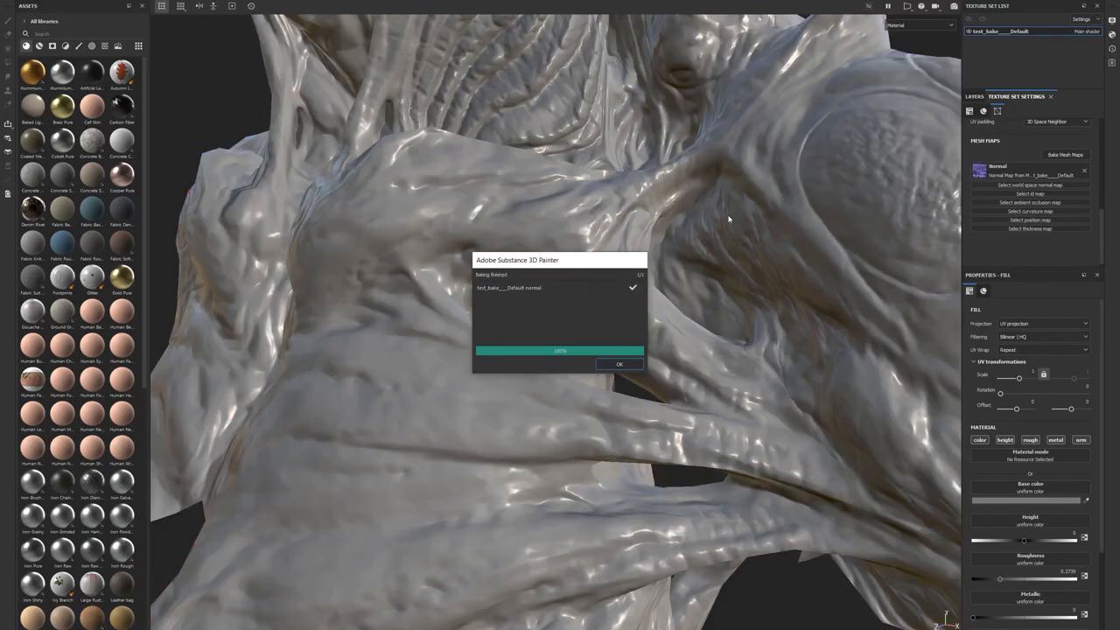
pyautogui.click(603, 368)
# Step: Examine the rebaked normal detail on the chest, neck tendons and shoulder for projection errors
pyautogui.keyDown('alt'); pyautogui.moveTo(420, 335); pyautogui.dragTo(461, 327); pyautogui.keyUp('alt')
pyautogui.keyDown('alt'); pyautogui.moveTo(461, 327); pyautogui.dragTo(612, 508, button='right'); pyautogui.keyUp('alt')
pyautogui.keyDown('alt'); pyautogui.moveTo(548, 330); pyautogui.dragTo(661, 305); pyautogui.keyUp('alt')
pyautogui.keyDown('alt'); pyautogui.moveTo(660, 304); pyautogui.dragTo(587, 250, button='right'); pyautogui.keyUp('alt')
pyautogui.keyDown('alt'); pyautogui.moveTo(752, 333); pyautogui.dragTo(588, 342); pyautogui.keyUp('alt')
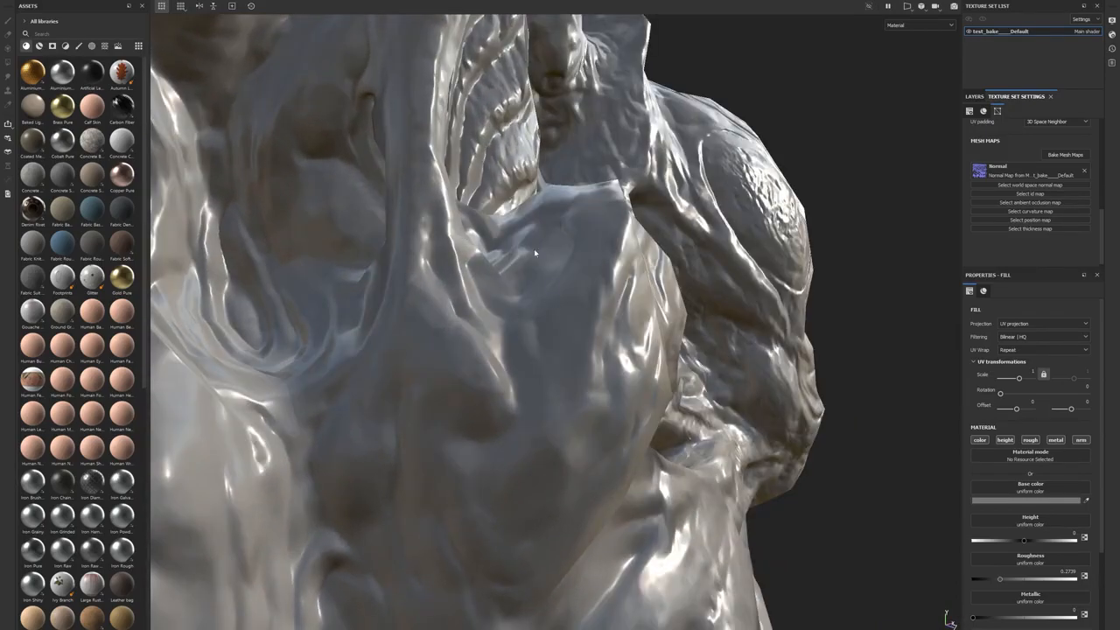
pyautogui.keyDown('alt'); pyautogui.moveTo(471, 290); pyautogui.dragTo(477, 271); pyautogui.keyUp('alt')
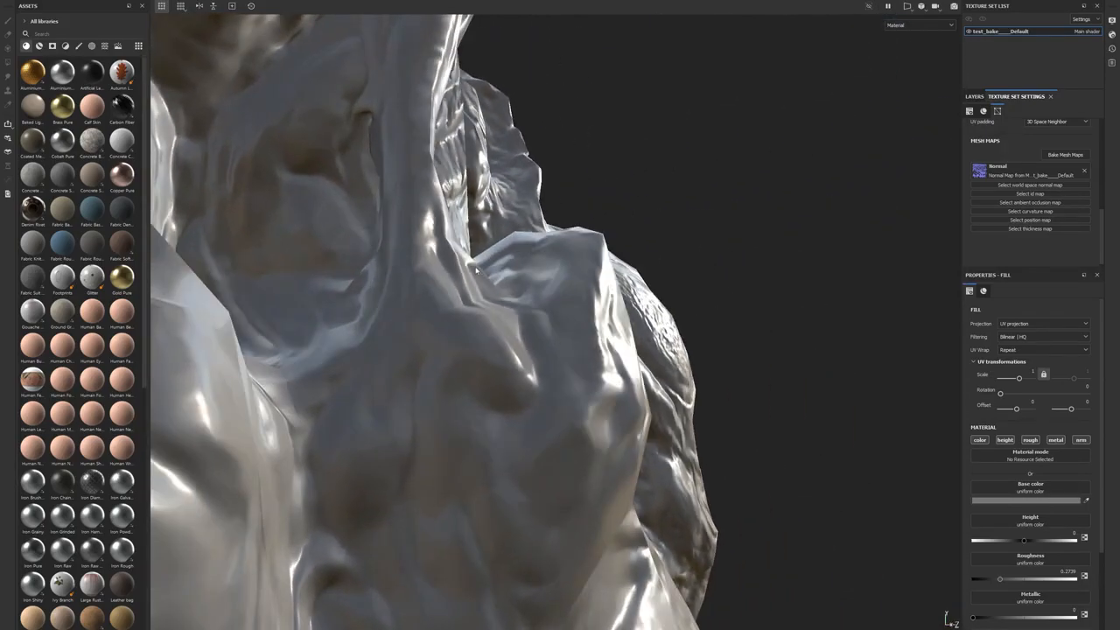
pyautogui.keyDown('shift'); pyautogui.moveTo(793, 317); pyautogui.dragTo(741, 307, button='right'); pyautogui.keyUp('shift')
pyautogui.keyDown('alt'); pyautogui.moveTo(741, 307); pyautogui.dragTo(622, 383); pyautogui.keyUp('alt')
pyautogui.keyDown('alt'); pyautogui.moveTo(622, 383); pyautogui.dragTo(385, 213, button='right'); pyautogui.keyUp('alt')
pyautogui.keyDown('alt'); pyautogui.moveTo(560, 359); pyautogui.dragTo(477, 391); pyautogui.keyUp('alt')
pyautogui.keyDown('shift'); pyautogui.moveTo(477, 391); pyautogui.dragTo(534, 284, button='right'); pyautogui.keyUp('shift')
pyautogui.moveTo(534, 284)
pyautogui.keyDown('alt'); pyautogui.mouseDown()
pyautogui.moveTo(465, 257)
pyautogui.moveTo(481, 238)
pyautogui.moveTo(425, 239)
pyautogui.moveTo(353, 184)
pyautogui.moveTo(342, 160)
pyautogui.moveTo(387, 47)
pyautogui.moveTo(437, 157)
pyautogui.moveTo(495, 236)
pyautogui.moveTo(687, 224)
pyautogui.moveTo(528, 195)
pyautogui.moveTo(506, 269)
pyautogui.moveTo(577, 213)
pyautogui.moveTo(687, 252)
pyautogui.mouseUp(); pyautogui.keyUp('alt')
pyautogui.keyDown('alt'); pyautogui.moveTo(541, 212); pyautogui.dragTo(577, 283); pyautogui.keyUp('alt')
pyautogui.keyDown('alt'); pyautogui.moveTo(462, 289); pyautogui.dragTo(453, 291, button='middle'); pyautogui.keyUp('alt')
pyautogui.keyDown('alt'); pyautogui.moveTo(453, 290); pyautogui.dragTo(411, 285); pyautogui.keyUp('alt')
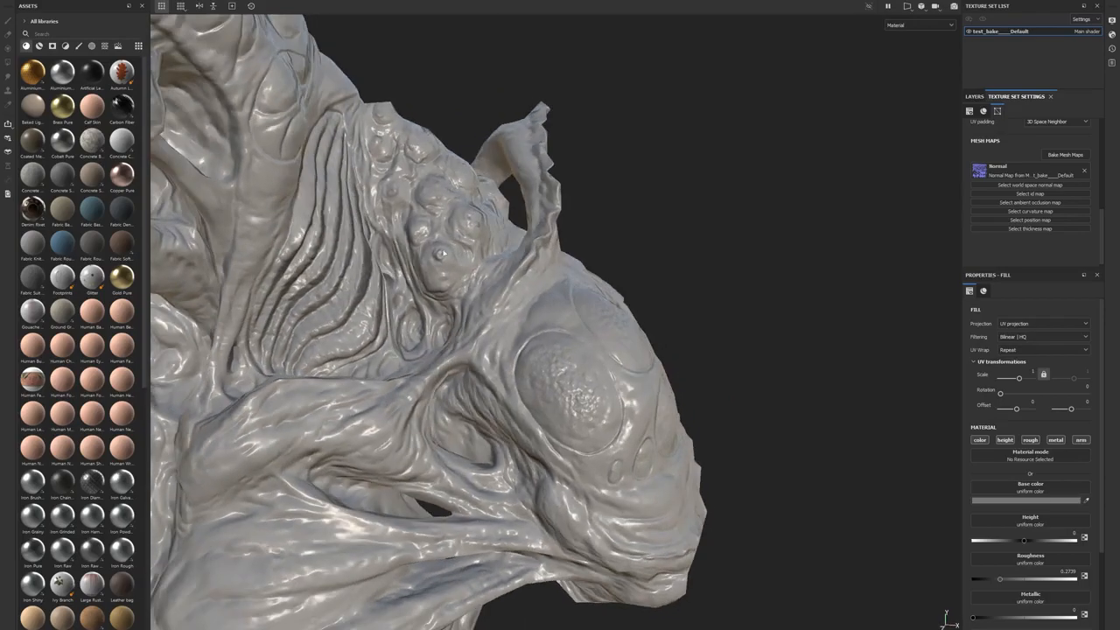
# Step: Examine the bake on the bumps beside the neck, the shoulder growth and the teeth
pyautogui.keyDown('alt'); pyautogui.moveTo(434, 114); pyautogui.dragTo(527, 228, button='middle'); pyautogui.keyUp('alt')
pyautogui.keyDown('alt'); pyautogui.moveTo(527, 228); pyautogui.dragTo(787, 437, button='right'); pyautogui.keyUp('alt')
pyautogui.keyDown('alt'); pyautogui.moveTo(474, 234); pyautogui.dragTo(400, 231); pyautogui.keyUp('alt')
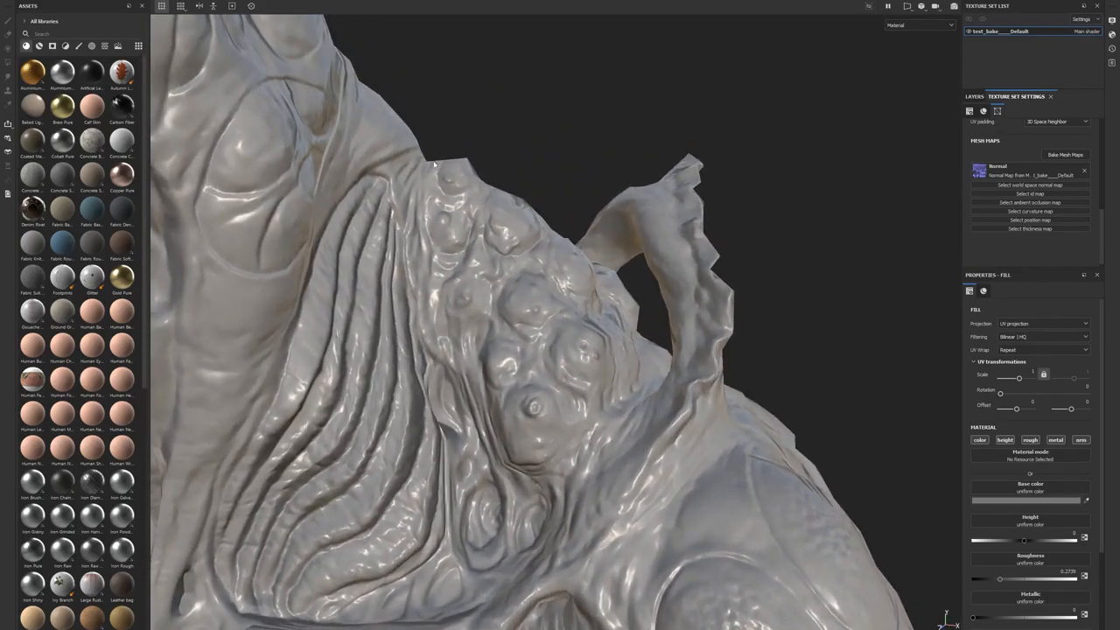
pyautogui.keyDown('alt'); pyautogui.moveTo(461, 155); pyautogui.dragTo(498, 211); pyautogui.keyUp('alt')
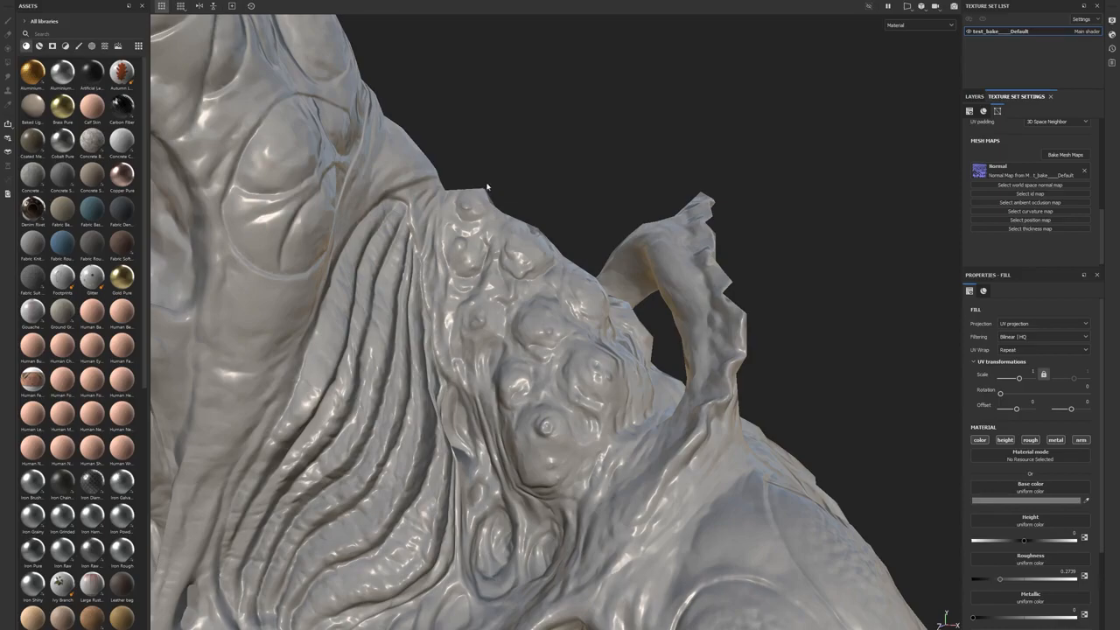
pyautogui.keyDown('alt'); pyautogui.moveTo(503, 202); pyautogui.dragTo(538, 236); pyautogui.keyUp('alt')
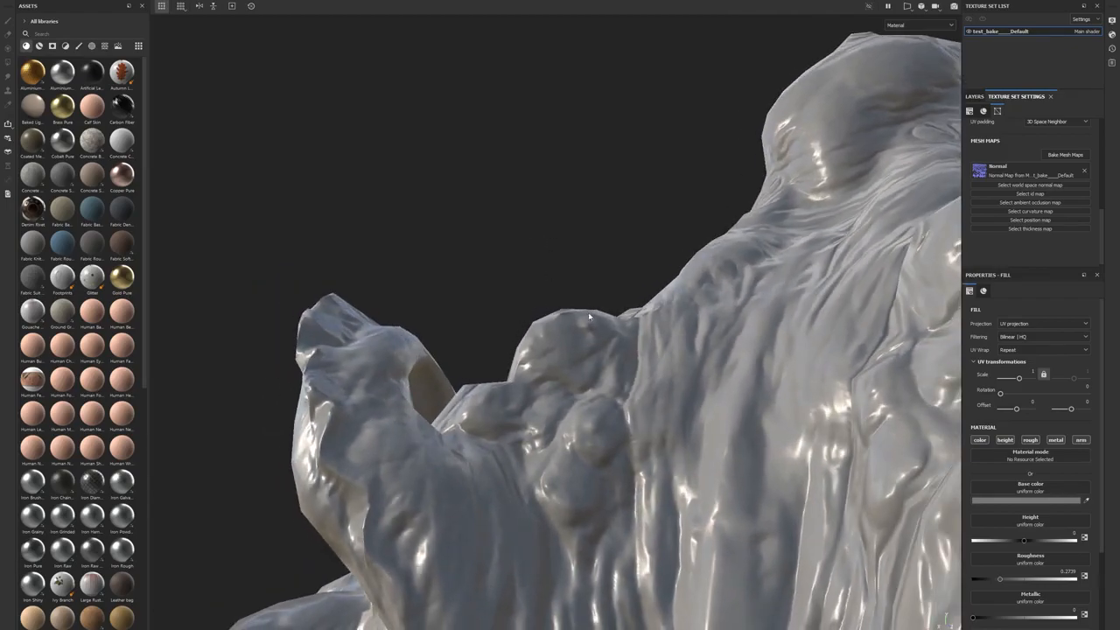
pyautogui.keyDown('alt'); pyautogui.moveTo(596, 331); pyautogui.dragTo(237, 263); pyautogui.keyUp('alt')
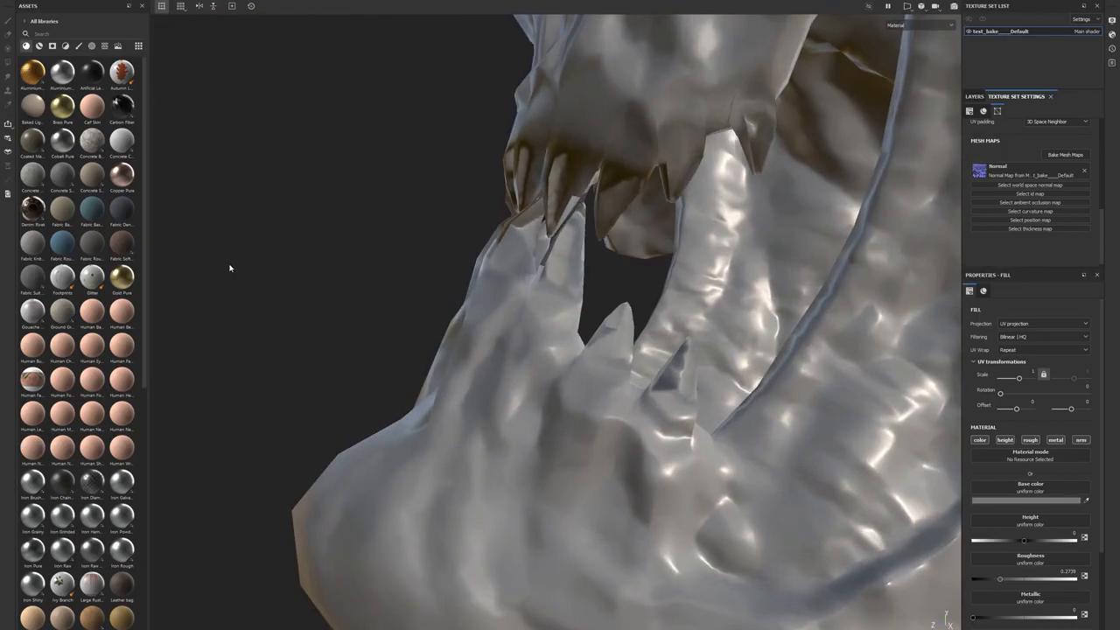
pyautogui.keyDown('alt'); pyautogui.moveTo(338, 307); pyautogui.dragTo(412, 254); pyautogui.keyUp('alt')
# Step: Switch to ZBrush and view the creature's head on the high-poly sculpt
pyautogui.hotkey('alt', 'Tab')
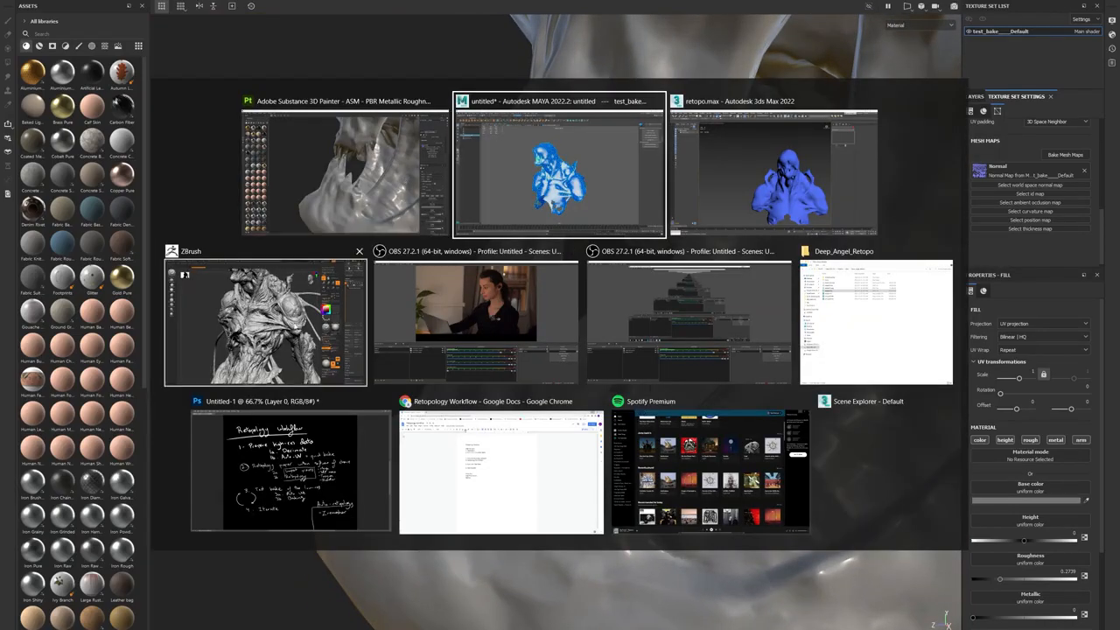
pyautogui.click(296, 327)
pyautogui.moveTo(191, 131); pyautogui.dragTo(409, 162)
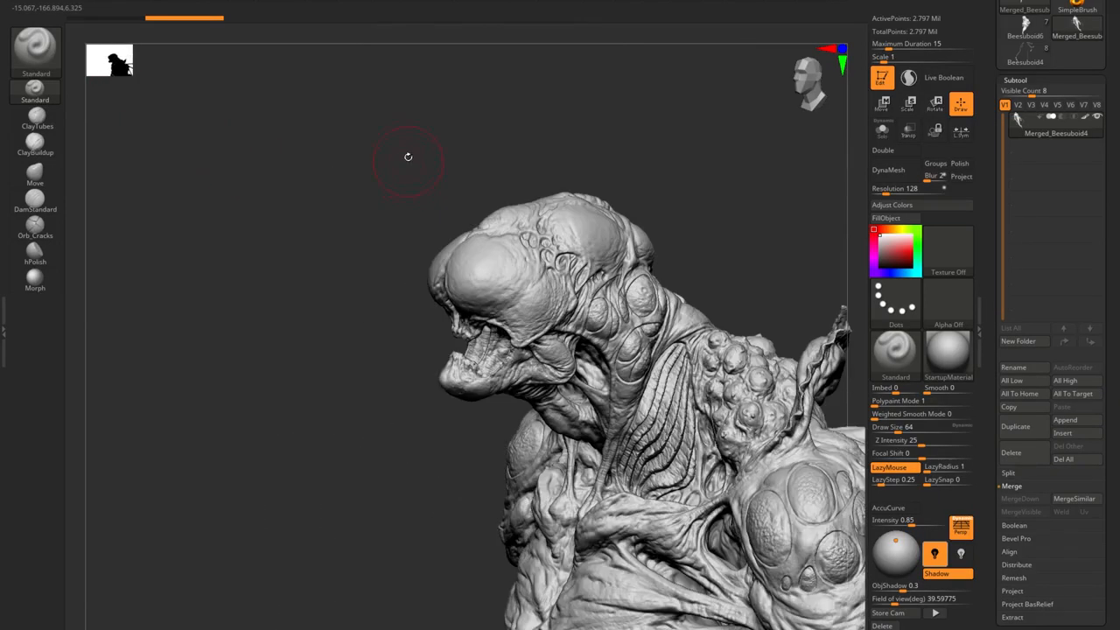
pyautogui.keyDown('alt'); pyautogui.moveTo(409, 262); pyautogui.dragTo(550, 500); pyautogui.keyUp('alt')
# Step: Return to Substance 3D Painter, choose a high-definition mesh file in the baking settings and rebake the normal map
pyautogui.hotkey('alt', 'Tab')
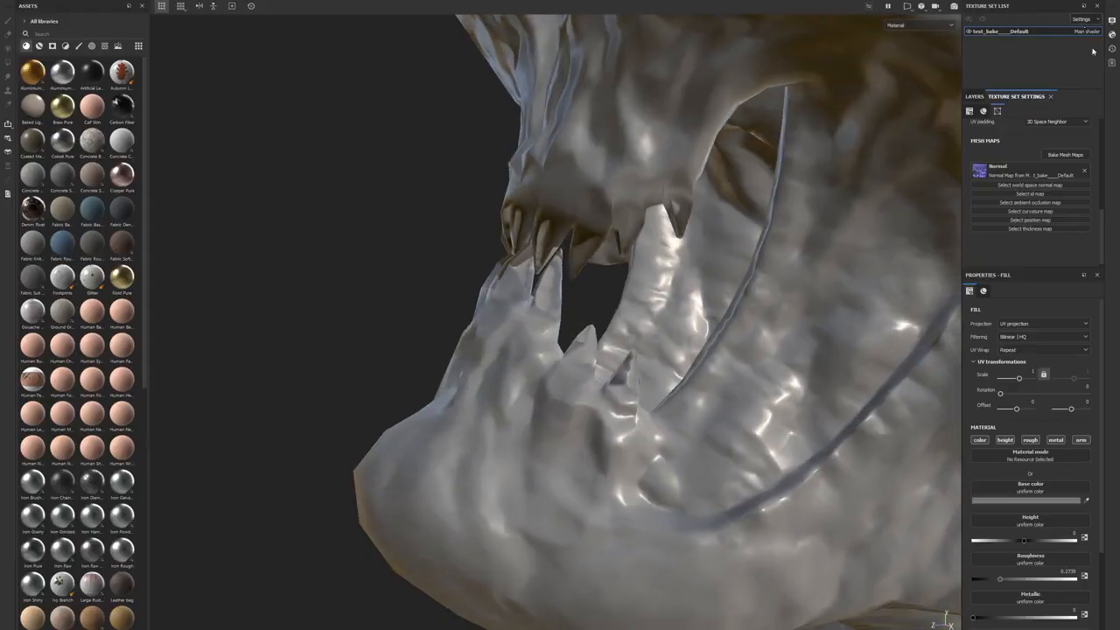
pyautogui.click(1065, 155)
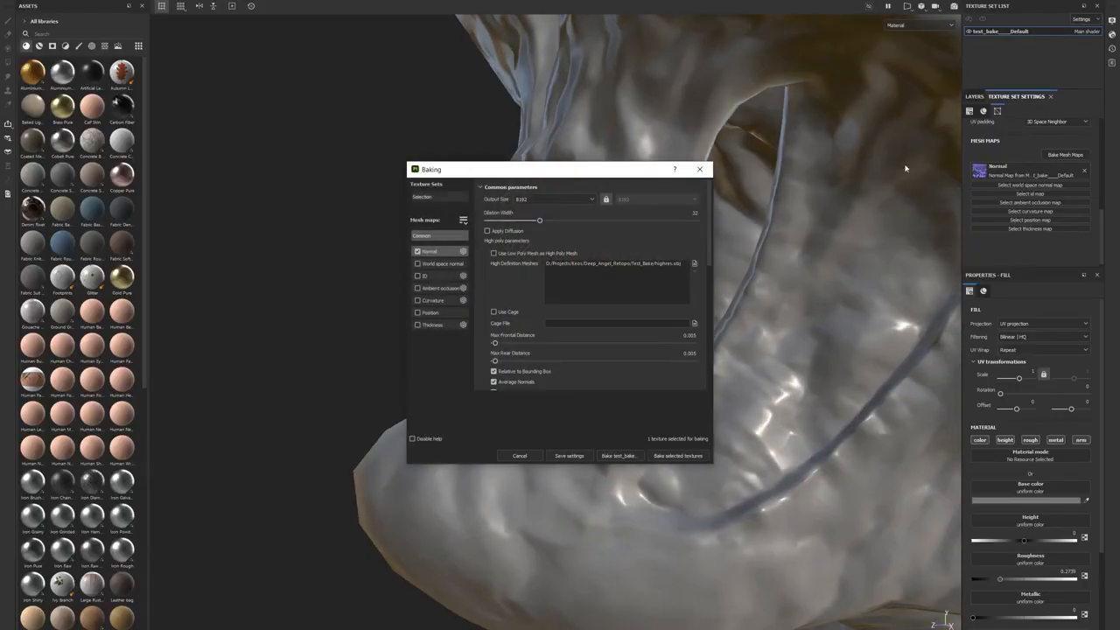
pyautogui.click(693, 263)
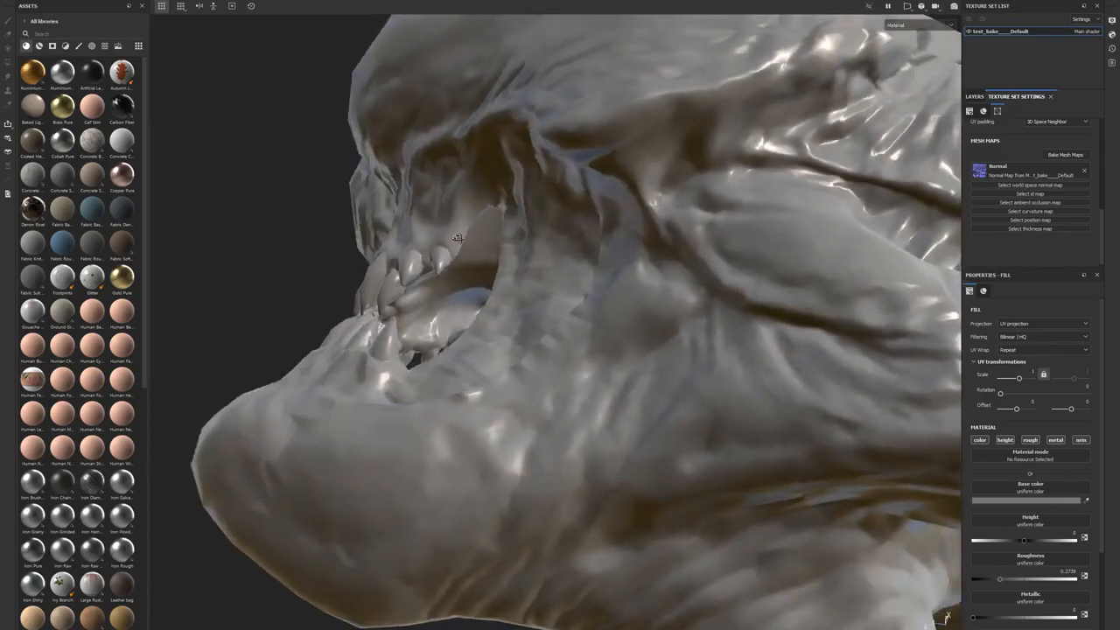
# Step: Examine the rebaked teeth, mouth interior and jaw from close up
pyautogui.keyDown('alt'); pyautogui.moveTo(376, 289); pyautogui.dragTo(420, 274); pyautogui.keyUp('alt')
pyautogui.keyDown('alt'); pyautogui.moveTo(549, 335); pyautogui.dragTo(572, 416); pyautogui.keyUp('alt')
pyautogui.keyDown('alt'); pyautogui.moveTo(592, 426); pyautogui.dragTo(908, 620, button='right'); pyautogui.keyUp('alt')
pyautogui.keyDown('alt'); pyautogui.moveTo(691, 430); pyautogui.dragTo(652, 450); pyautogui.keyUp('alt')
pyautogui.keyDown('alt'); pyautogui.moveTo(653, 450); pyautogui.dragTo(615, 432, button='right'); pyautogui.keyUp('alt')
pyautogui.keyDown('alt'); pyautogui.moveTo(615, 432); pyautogui.dragTo(653, 448); pyautogui.keyUp('alt')
pyautogui.keyDown('alt'); pyautogui.moveTo(564, 351); pyautogui.dragTo(629, 494); pyautogui.keyUp('alt')
pyautogui.keyDown('alt'); pyautogui.moveTo(628, 494); pyautogui.dragTo(547, 429, button='right'); pyautogui.keyUp('alt')
pyautogui.keyDown('alt'); pyautogui.moveTo(547, 429); pyautogui.dragTo(487, 453); pyautogui.keyUp('alt')
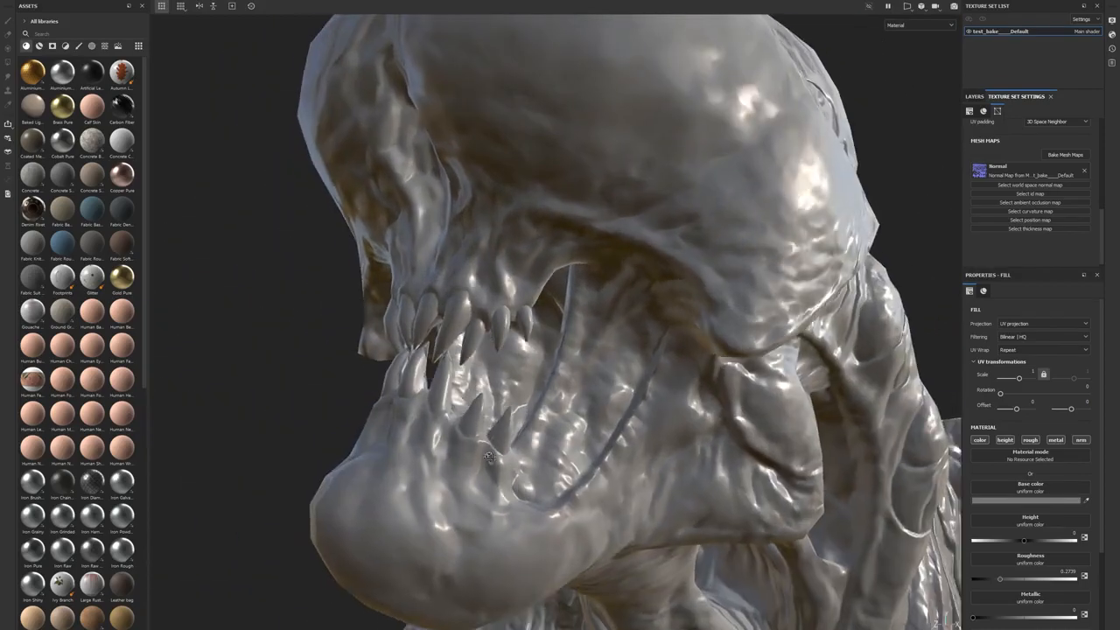
# Step: Examine the new bake on the rest of the creature, from the head down over the neck and torso
pyautogui.keyDown('alt'); pyautogui.moveTo(488, 453); pyautogui.dragTo(328, 233, button='right'); pyautogui.keyUp('alt')
pyautogui.keyDown('alt'); pyautogui.moveTo(499, 368); pyautogui.dragTo(350, 196, button='middle'); pyautogui.keyUp('alt')
pyautogui.keyDown('alt'); pyautogui.moveTo(350, 197); pyautogui.dragTo(437, 249); pyautogui.keyUp('alt')
pyautogui.keyDown('alt'); pyautogui.moveTo(438, 249); pyautogui.dragTo(556, 351, button='right'); pyautogui.keyUp('alt')
pyautogui.keyDown('alt'); pyautogui.moveTo(555, 351); pyautogui.dragTo(512, 350); pyautogui.keyUp('alt')
pyautogui.keyDown('alt'); pyautogui.moveTo(512, 350); pyautogui.dragTo(450, 262, button='right'); pyautogui.keyUp('alt')
pyautogui.keyDown('alt'); pyautogui.moveTo(449, 262); pyautogui.dragTo(390, 266); pyautogui.keyUp('alt')
pyautogui.keyDown('alt'); pyautogui.moveTo(612, 472); pyautogui.dragTo(503, 359, button='middle'); pyautogui.keyUp('alt')
pyautogui.keyDown('alt'); pyautogui.moveTo(503, 359); pyautogui.dragTo(477, 316, button='right'); pyautogui.keyUp('alt')
pyautogui.keyDown('alt'); pyautogui.moveTo(477, 316); pyautogui.dragTo(486, 206, button='middle'); pyautogui.keyUp('alt')
pyautogui.keyDown('alt'); pyautogui.moveTo(547, 304); pyautogui.dragTo(545, 257, button='middle'); pyautogui.keyUp('alt')
pyautogui.keyDown('alt'); pyautogui.moveTo(545, 257); pyautogui.dragTo(507, 223, button='right'); pyautogui.keyUp('alt')
pyautogui.keyDown('alt'); pyautogui.moveTo(507, 223); pyautogui.dragTo(569, 224); pyautogui.keyUp('alt')
pyautogui.keyDown('shift'); pyautogui.moveTo(568, 224); pyautogui.dragTo(567, 385, button='right'); pyautogui.keyUp('shift')
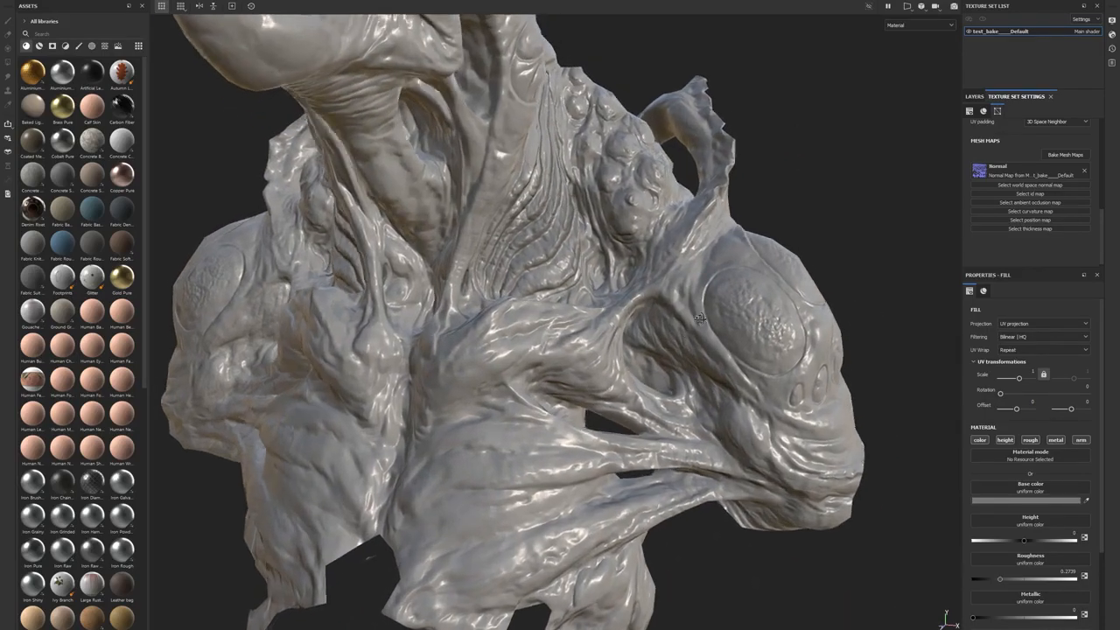
# Step: Switch to 3ds Max and examine the retopologised mesh's edge flow around the jaw and teeth in edge mode
pyautogui.hotkey('alt', 'Tab')
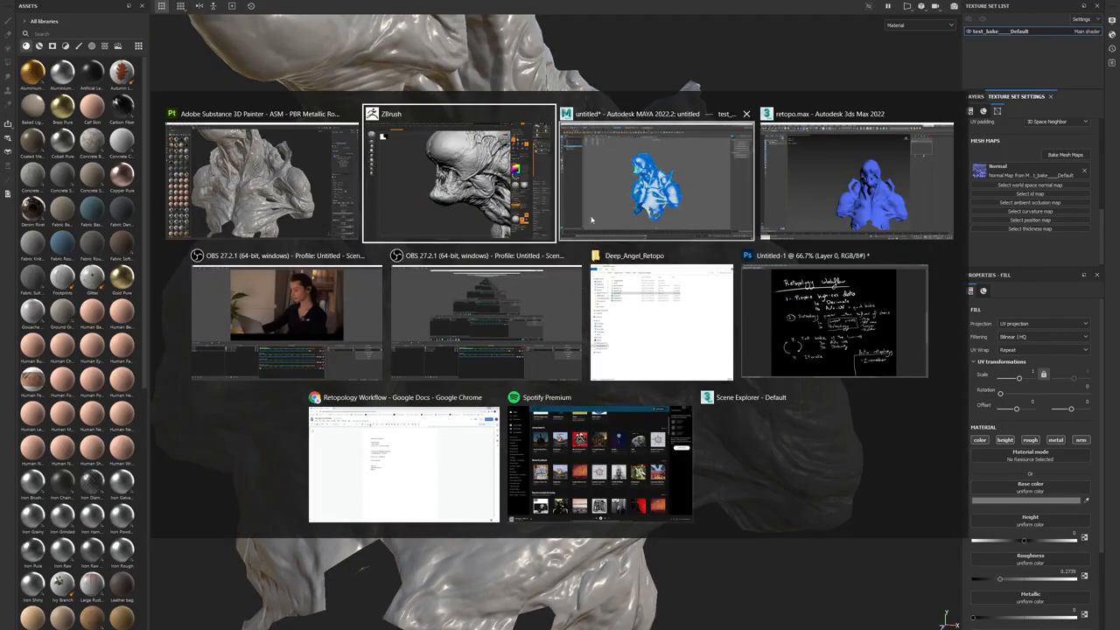
pyautogui.click(832, 210)
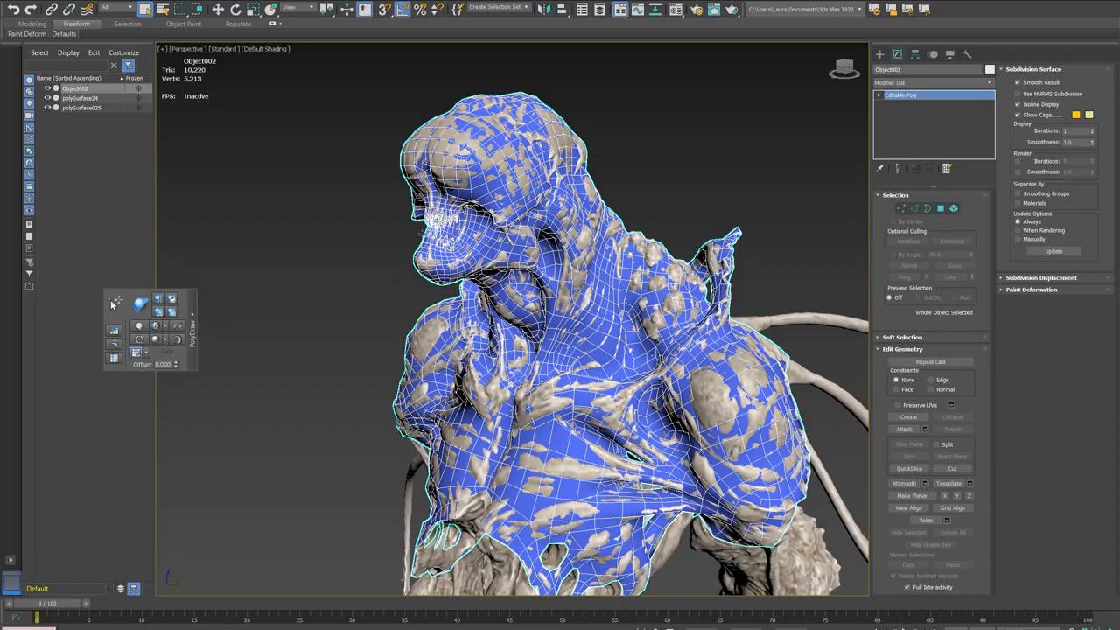
pyautogui.scroll(9, 444, 256)
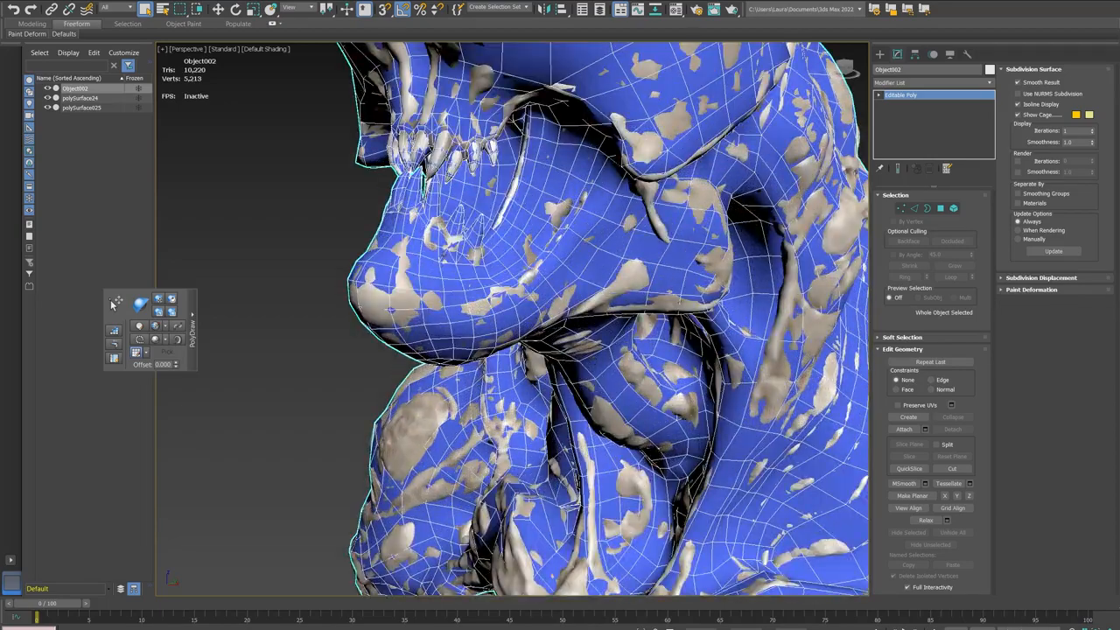
pyautogui.press('2')
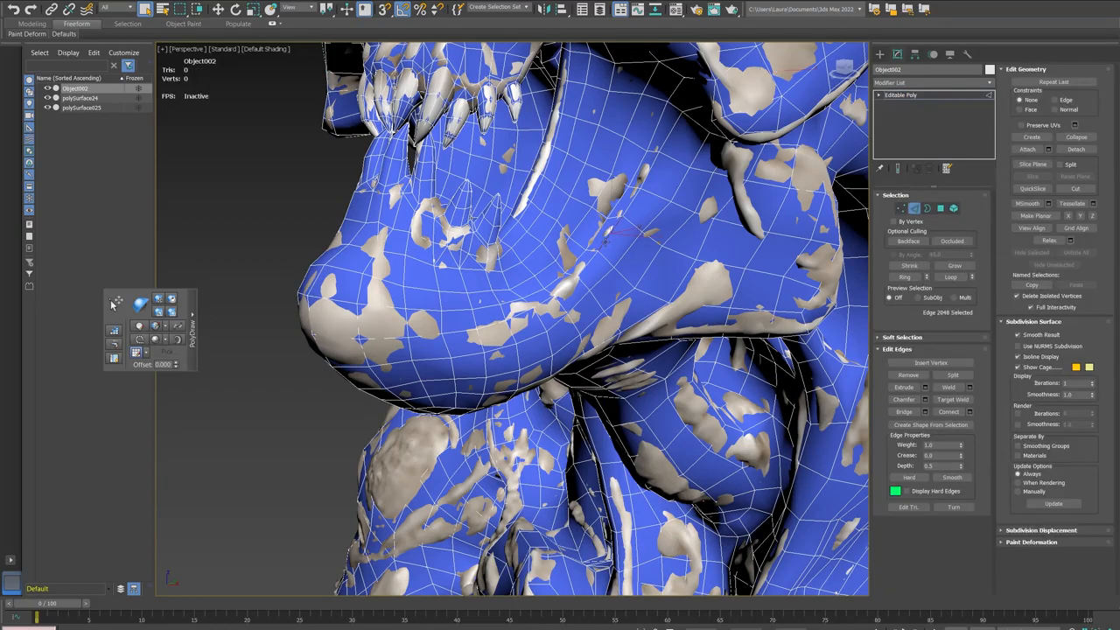
pyautogui.press('z')
pyautogui.scroll(-10, 588, 252)
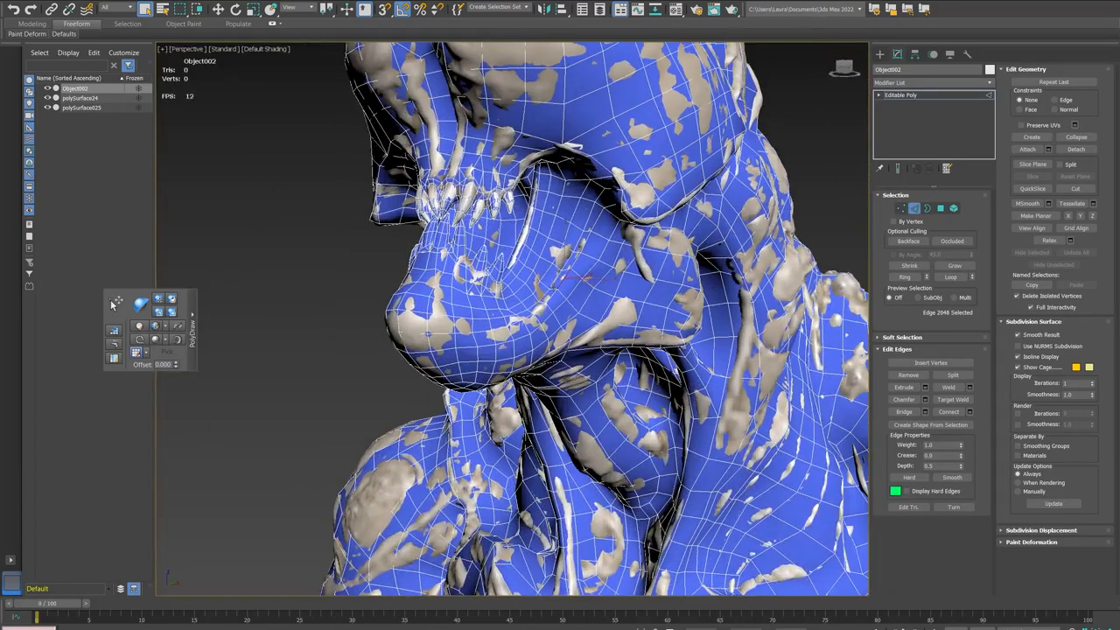
pyautogui.scroll(5, 587, 252)
pyautogui.keyDown('alt'); pyautogui.moveTo(588, 251); pyautogui.dragTo(553, 236, button='middle'); pyautogui.keyUp('alt')
pyautogui.keyDown('alt'); pyautogui.moveTo(534, 290); pyautogui.dragTo(524, 282, button='middle'); pyautogui.keyUp('alt')
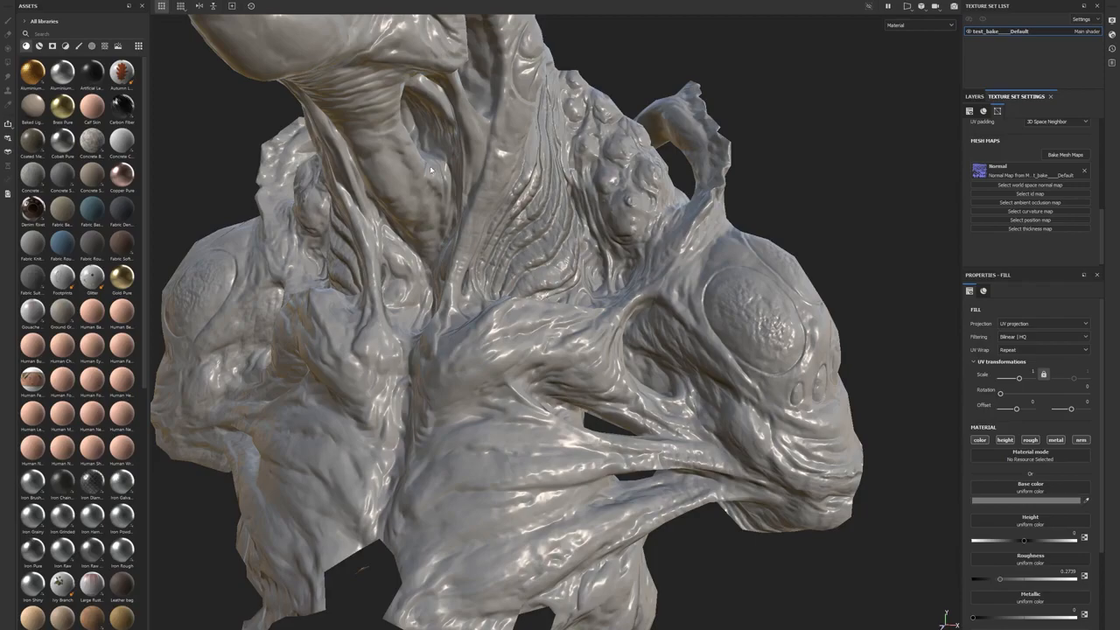
# Step: Reduce the camera's field of view in Painter's display settings and reframe the creature's head
pyautogui.keyDown('alt'); pyautogui.moveTo(430, 169); pyautogui.dragTo(508, 345); pyautogui.keyUp('alt')
pyautogui.keyDown('alt'); pyautogui.moveTo(507, 345); pyautogui.dragTo(535, 354, button='right'); pyautogui.keyUp('alt')
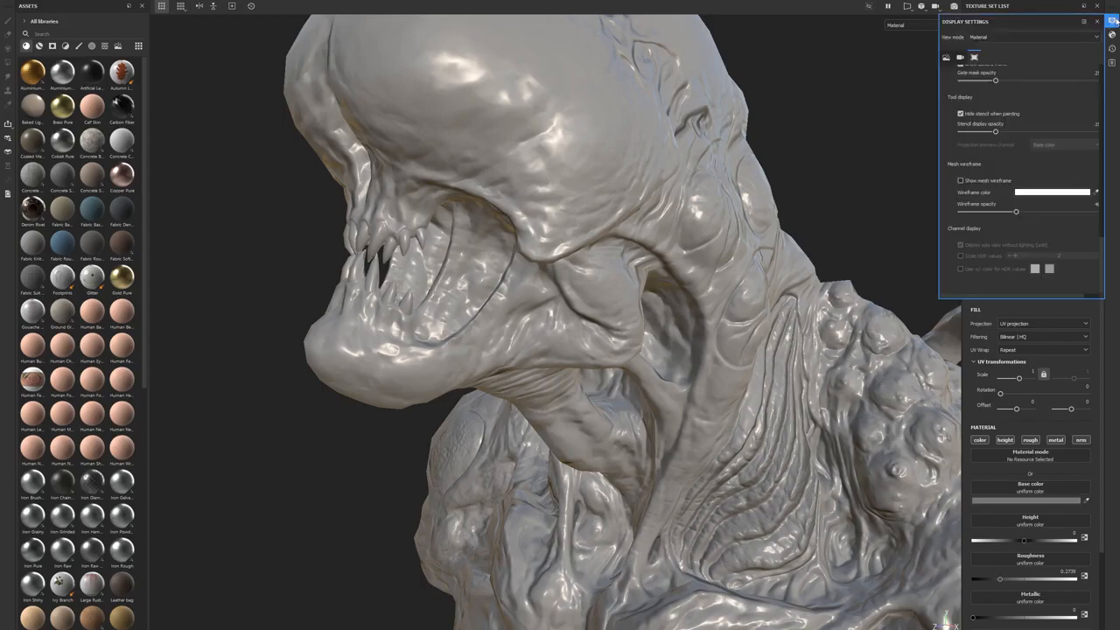
pyautogui.scroll(5, 996, 164)
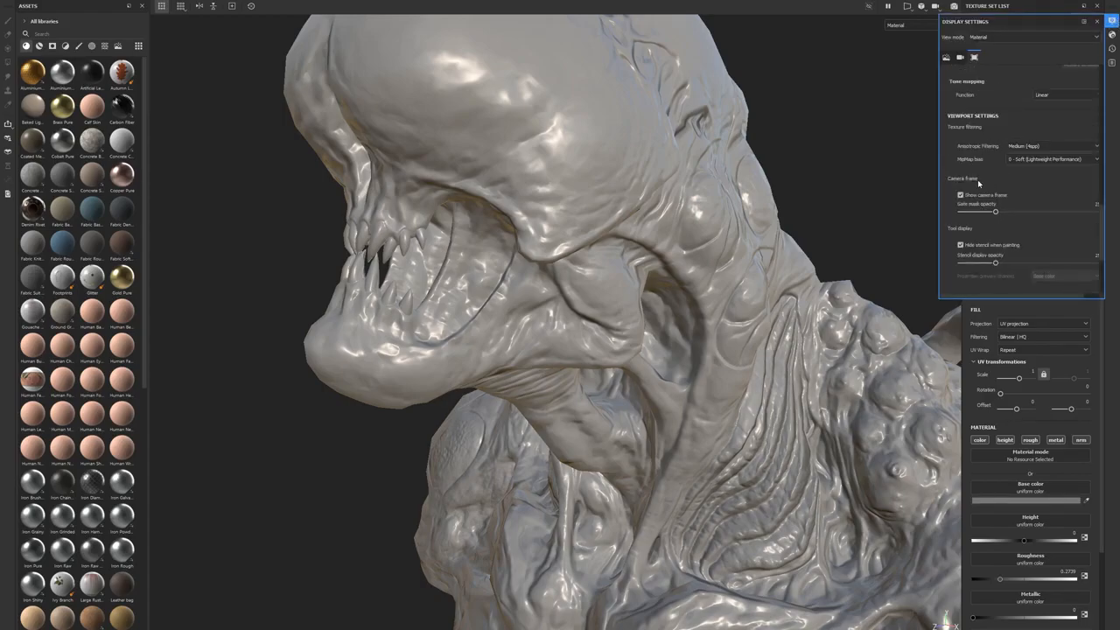
pyautogui.scroll(10, 976, 191)
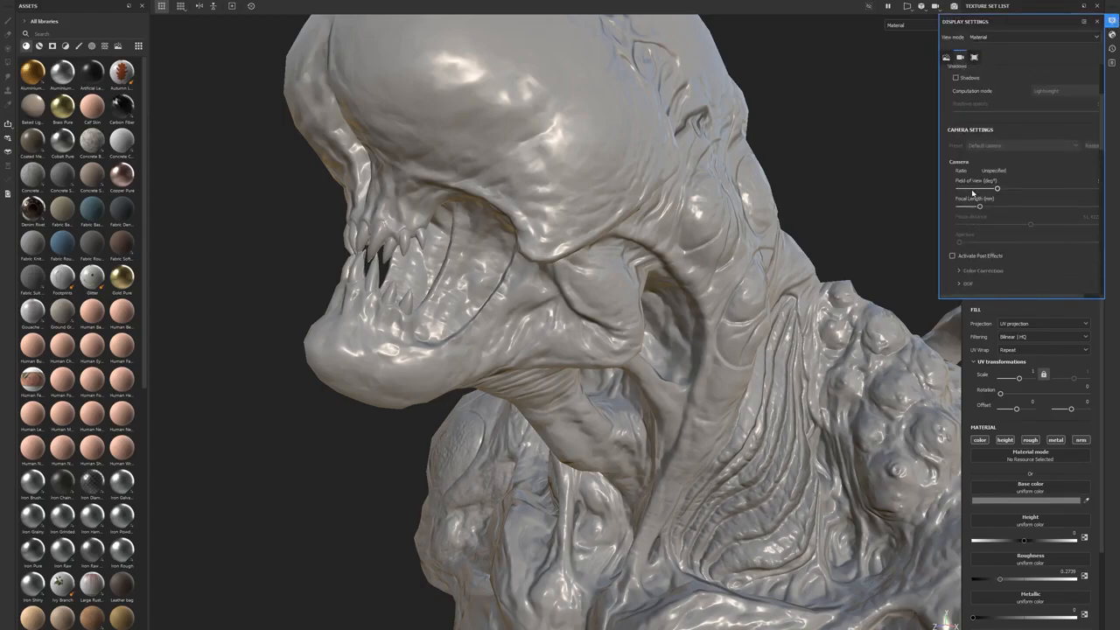
pyautogui.moveTo(996, 188); pyautogui.dragTo(978, 189)
pyautogui.keyDown('alt'); pyautogui.moveTo(767, 265); pyautogui.dragTo(387, 207, button='right'); pyautogui.keyUp('alt')
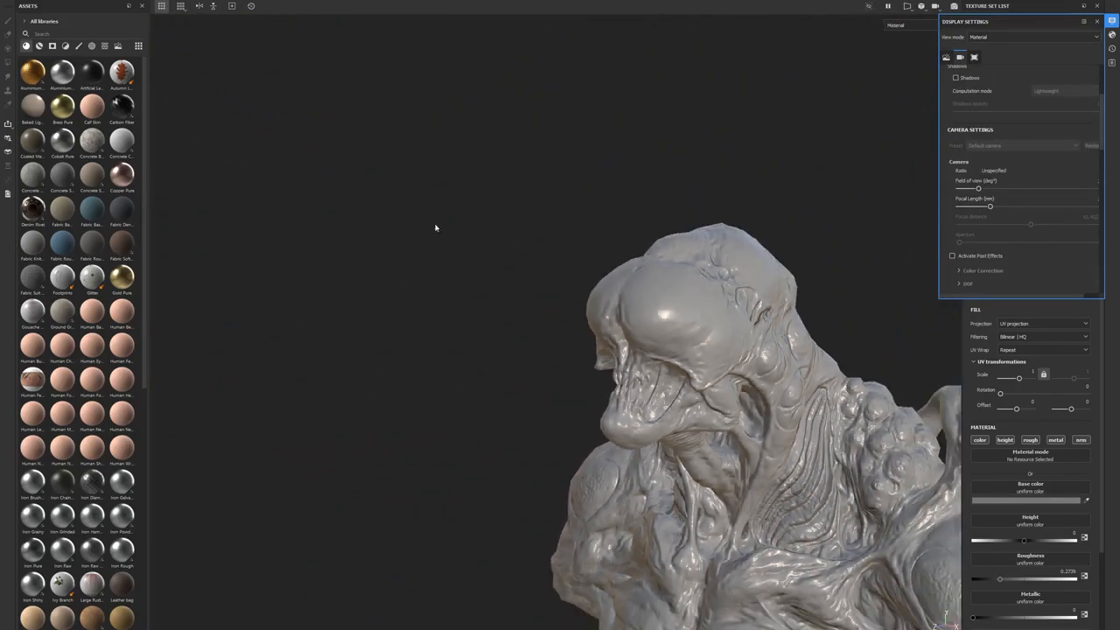
pyautogui.keyDown('alt'); pyautogui.moveTo(638, 329); pyautogui.dragTo(492, 197, button='middle'); pyautogui.keyUp('alt')
pyautogui.keyDown('alt'); pyautogui.moveTo(492, 196); pyautogui.dragTo(652, 200, button='right'); pyautogui.keyUp('alt')
pyautogui.keyDown('alt'); pyautogui.moveTo(651, 199); pyautogui.dragTo(859, 435, button='middle'); pyautogui.keyUp('alt')
pyautogui.keyDown('alt'); pyautogui.moveTo(859, 435); pyautogui.dragTo(910, 412, button='right'); pyautogui.keyUp('alt')
pyautogui.keyDown('alt'); pyautogui.moveTo(798, 332); pyautogui.dragTo(708, 274); pyautogui.keyUp('alt')
# Step: Examine the baked jaw and mouth-corner seam from close up in Painter, comparing them with the mesh in 3ds Max
pyautogui.moveTo(979, 28); pyautogui.dragTo(969, 26)
pyautogui.keyDown('alt'); pyautogui.moveTo(560, 367); pyautogui.dragTo(574, 343, button='middle'); pyautogui.keyUp('alt')
pyautogui.keyDown('alt'); pyautogui.moveTo(517, 328); pyautogui.dragTo(633, 342, button='right'); pyautogui.keyUp('alt')
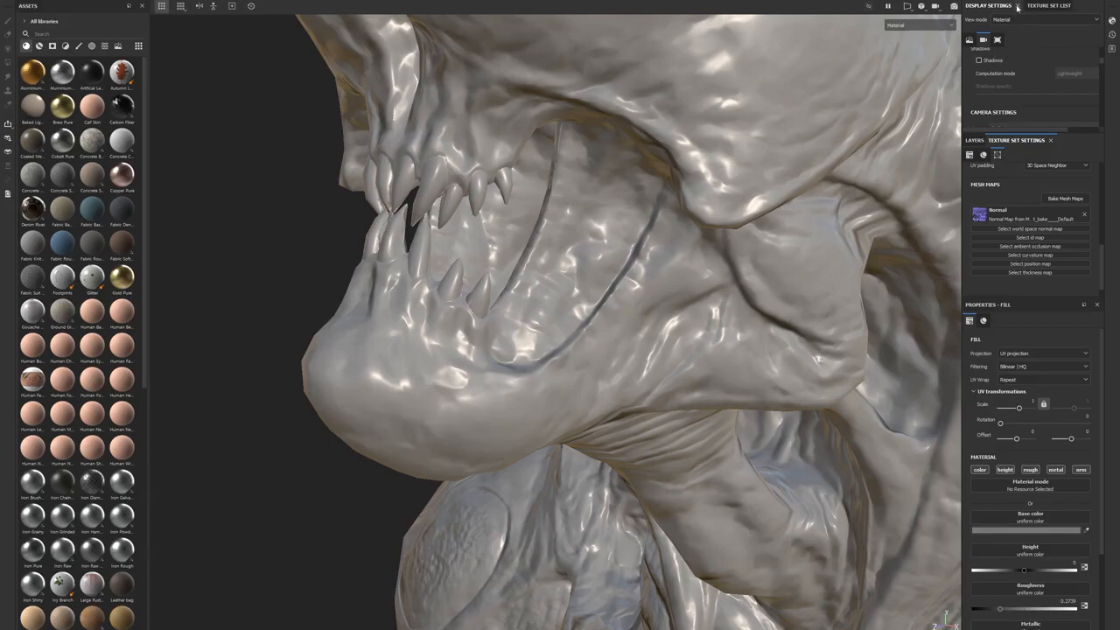
pyautogui.doubleClick(993, 6)
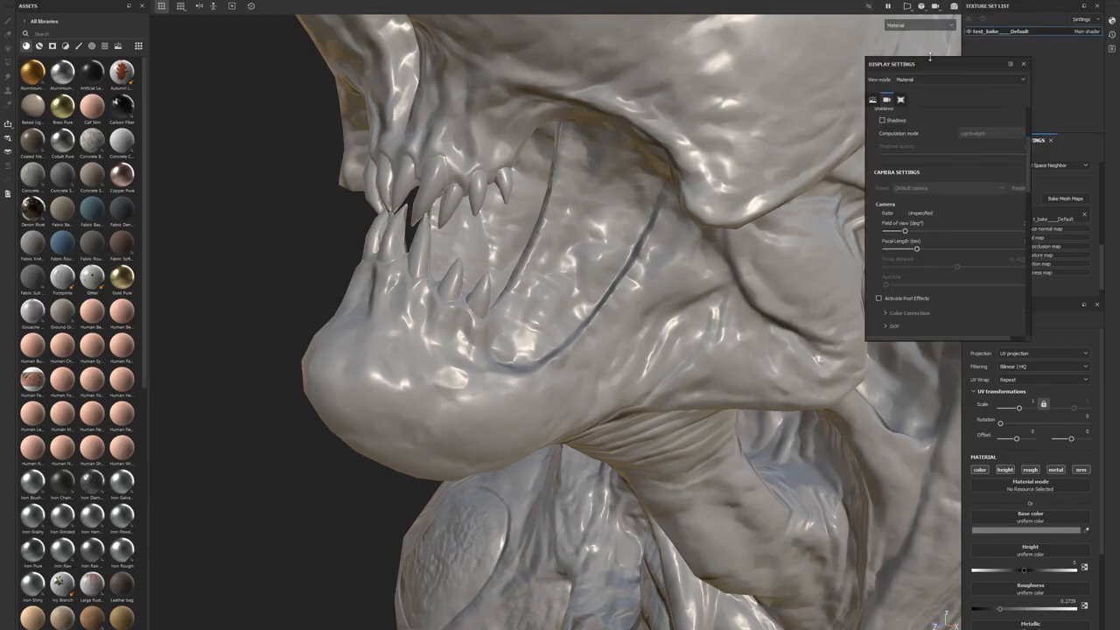
pyautogui.keyDown('alt'); pyautogui.moveTo(641, 420); pyautogui.dragTo(533, 264); pyautogui.keyUp('alt')
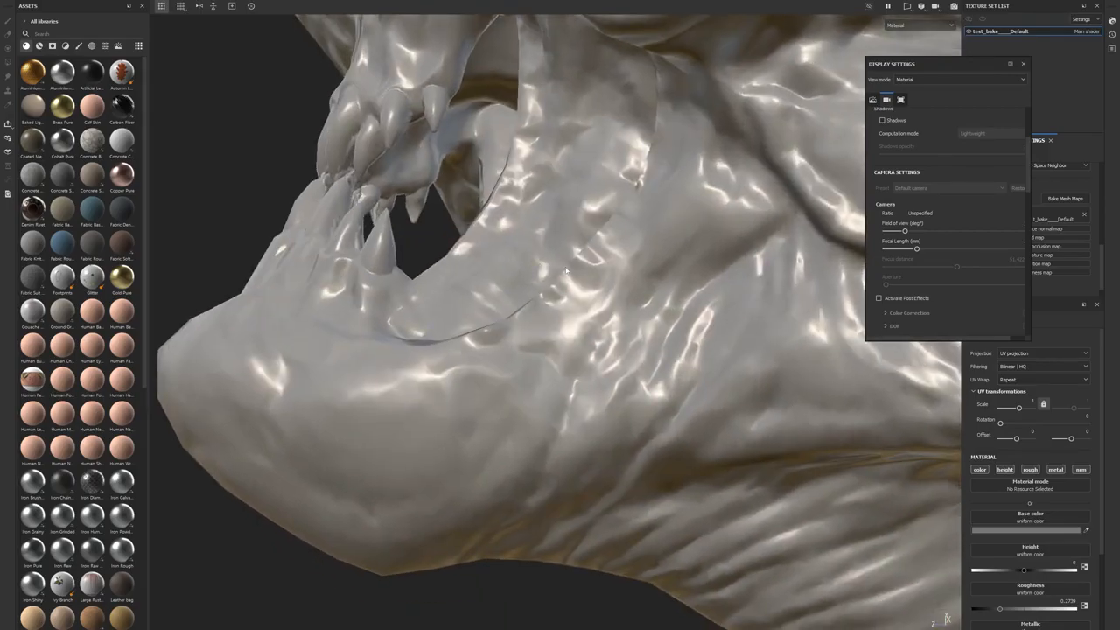
pyautogui.keyDown('alt'); pyautogui.moveTo(738, 257); pyautogui.dragTo(720, 258); pyautogui.keyUp('alt')
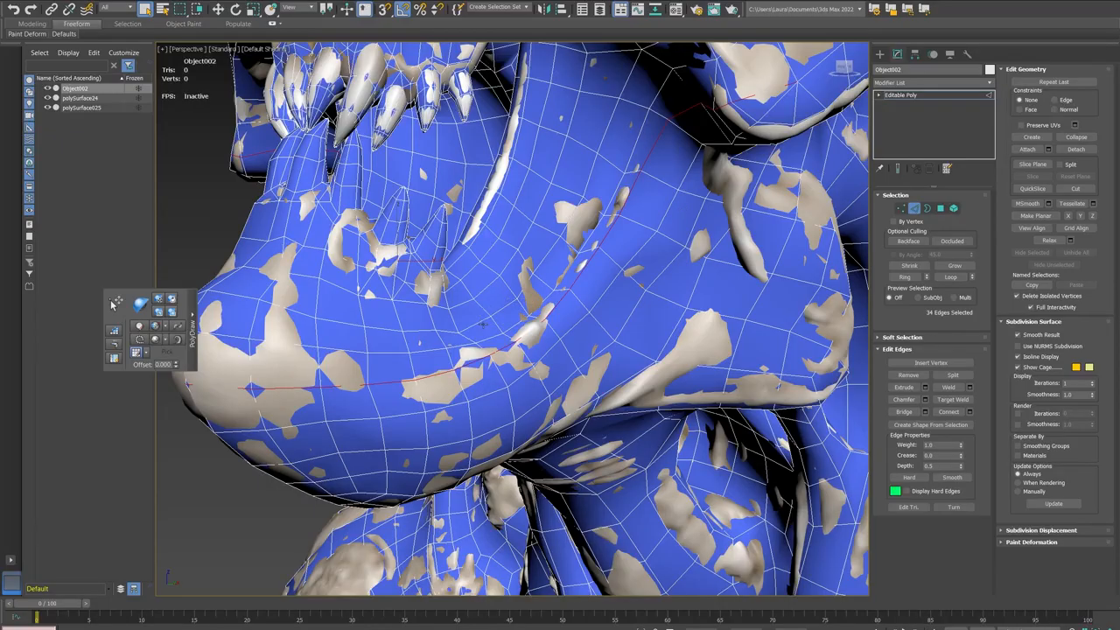
pyautogui.keyDown('alt'); pyautogui.moveTo(483, 325); pyautogui.dragTo(477, 288, button='middle'); pyautogui.keyUp('alt')
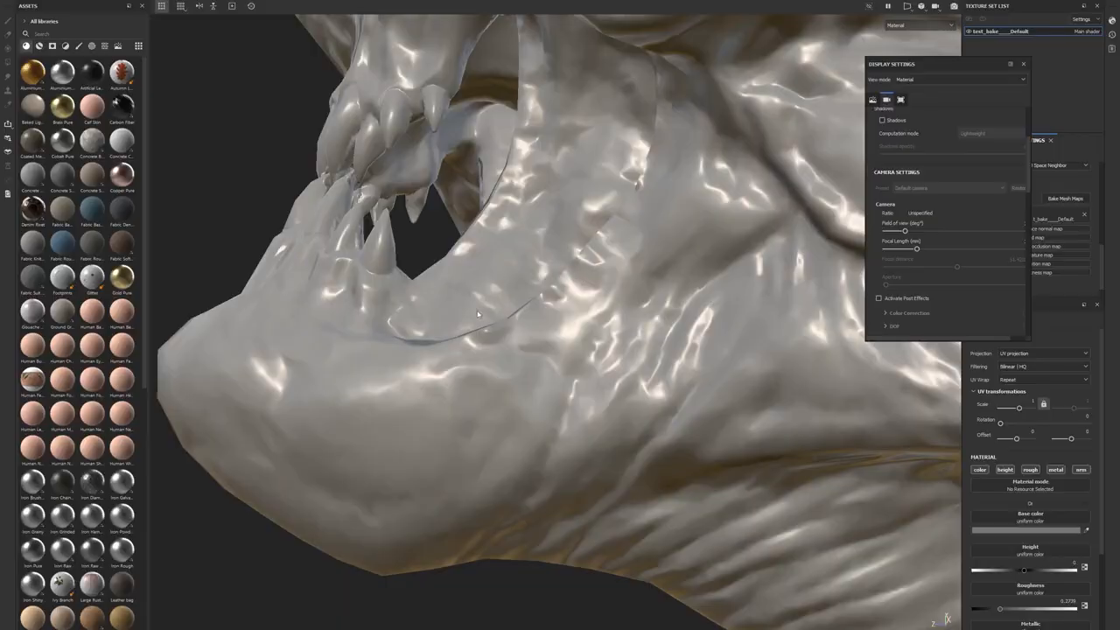
pyautogui.keyDown('alt'); pyautogui.moveTo(446, 302); pyautogui.dragTo(412, 358, button='right'); pyautogui.keyUp('alt')
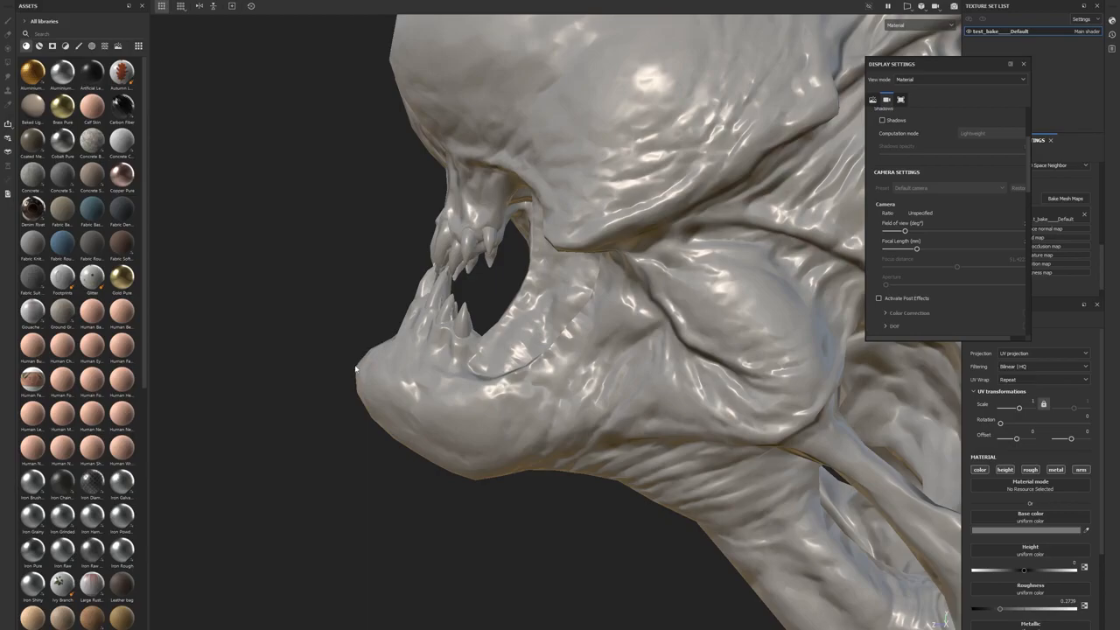
pyautogui.moveTo(550, 389)
pyautogui.keyDown('alt'); pyautogui.mouseDown()
pyautogui.moveTo(405, 278)
pyautogui.moveTo(429, 303)
pyautogui.moveTo(466, 402)
pyautogui.moveTo(523, 398)
pyautogui.mouseUp(); pyautogui.keyUp('alt')
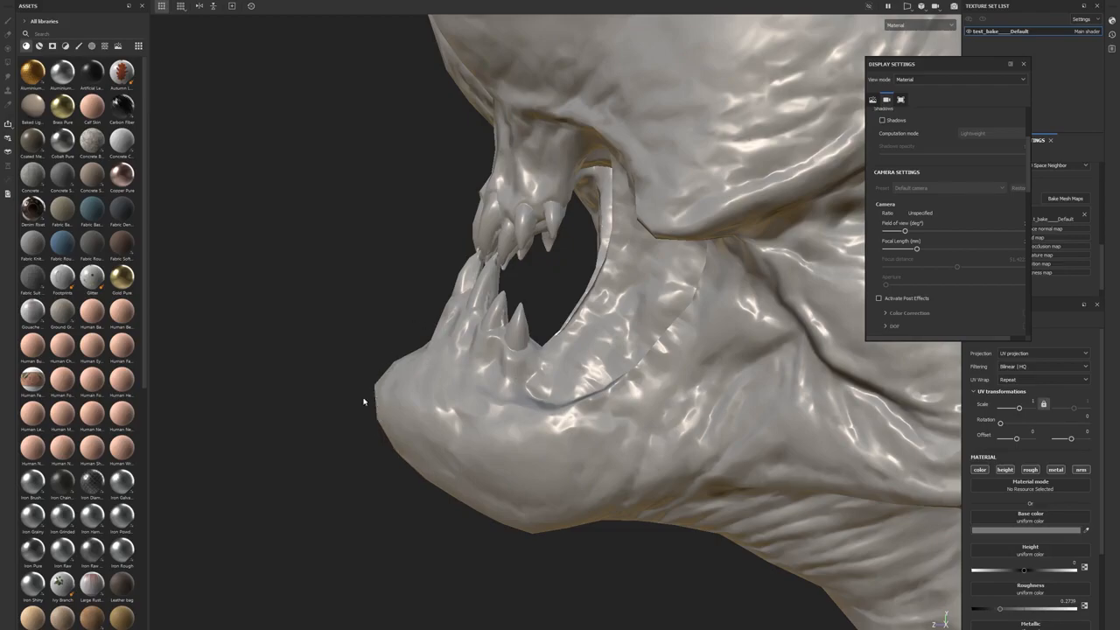
pyautogui.keyDown('alt'); pyautogui.moveTo(376, 396); pyautogui.dragTo(400, 390); pyautogui.keyUp('alt')
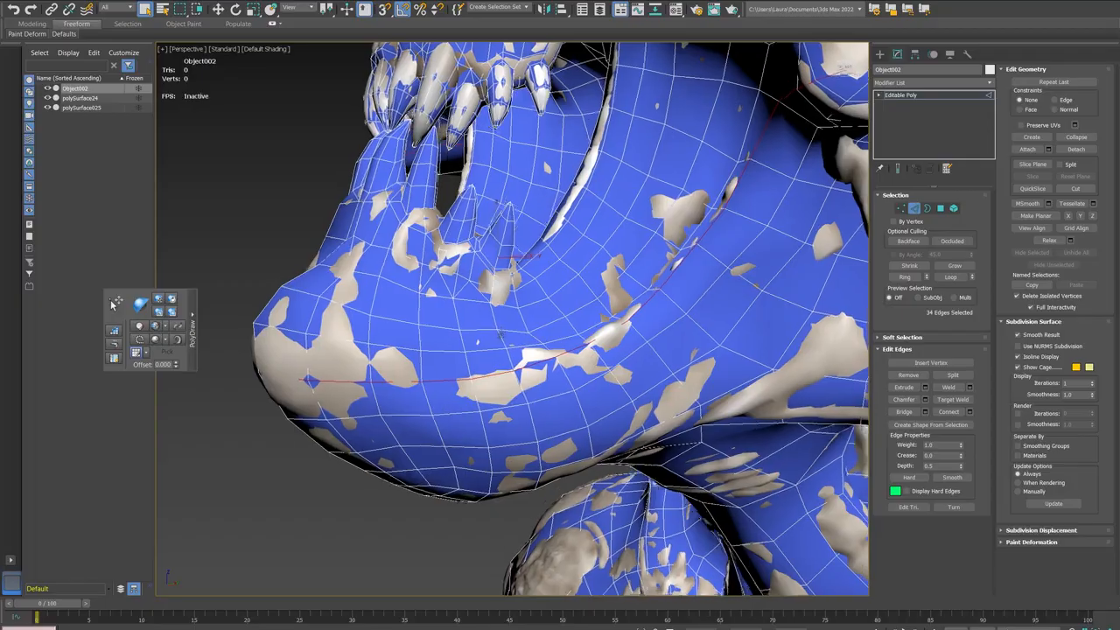
# Step: In 3ds Max, hide the two high-poly objects and inspect the retopologised jaw with its long edge loop selected
pyautogui.keyDown('alt'); pyautogui.moveTo(500, 335); pyautogui.dragTo(724, 225, button='middle'); pyautogui.keyUp('alt')
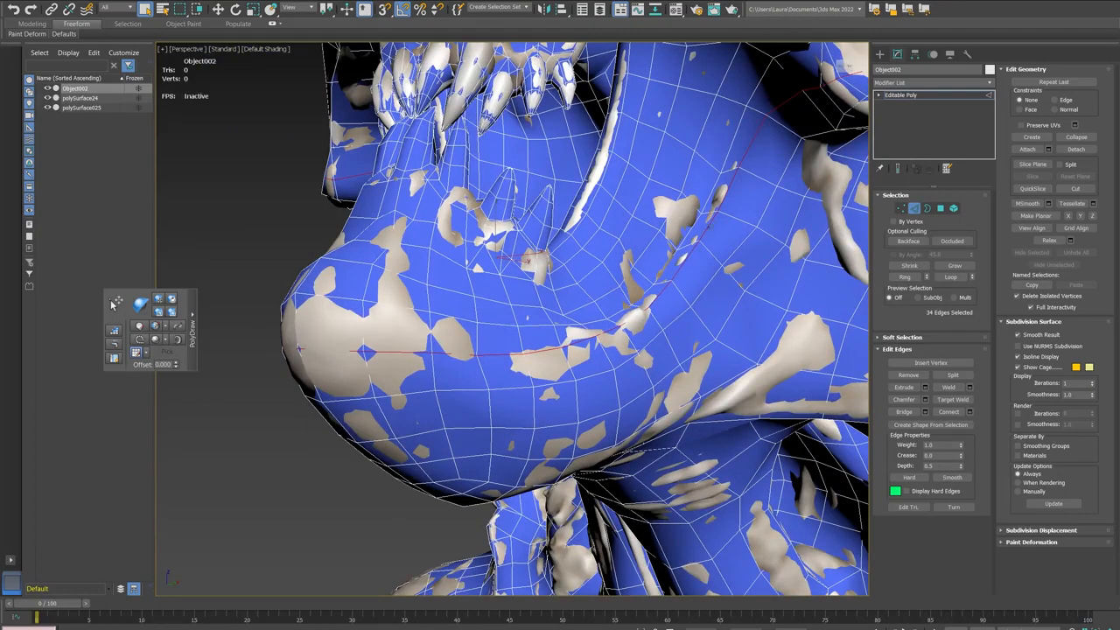
pyautogui.scroll(-3, 370, 344)
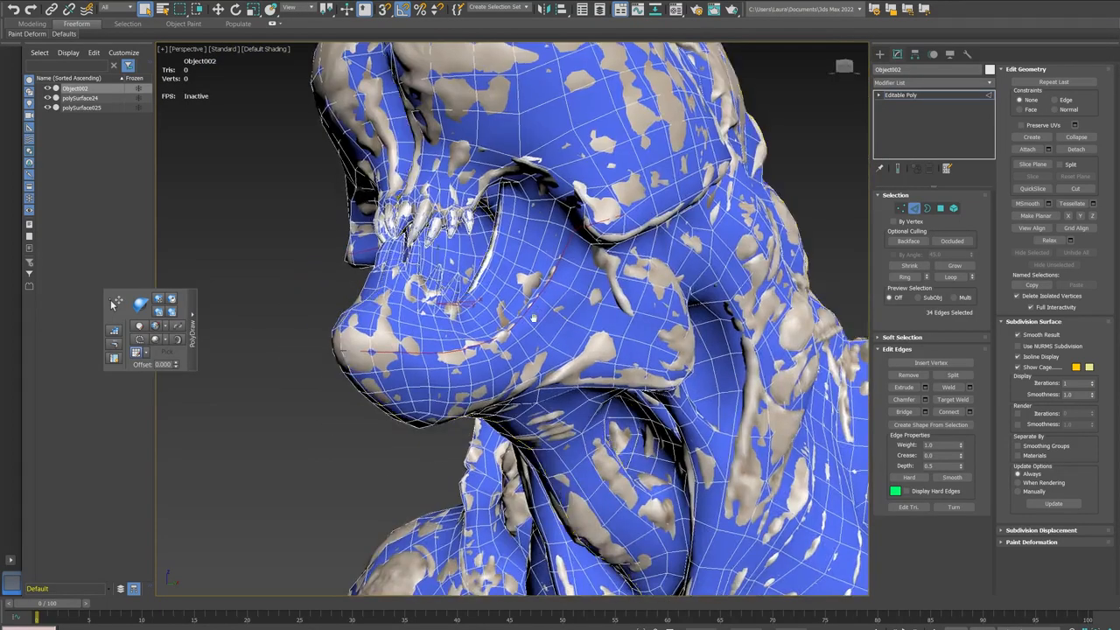
pyautogui.moveTo(370, 344); pyautogui.dragTo(363, 355, button='middle')
pyautogui.scroll(4, 628, 192)
pyautogui.keyDown('alt'); pyautogui.moveTo(555, 265); pyautogui.dragTo(499, 240, button='middle'); pyautogui.keyUp('alt')
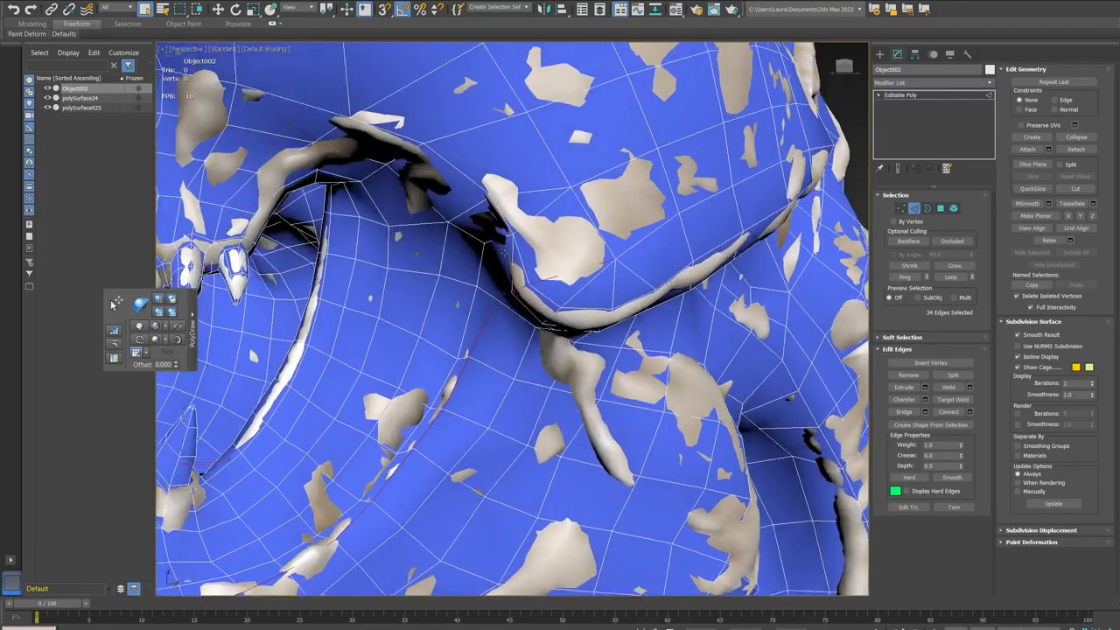
pyautogui.scroll(-3, 499, 239)
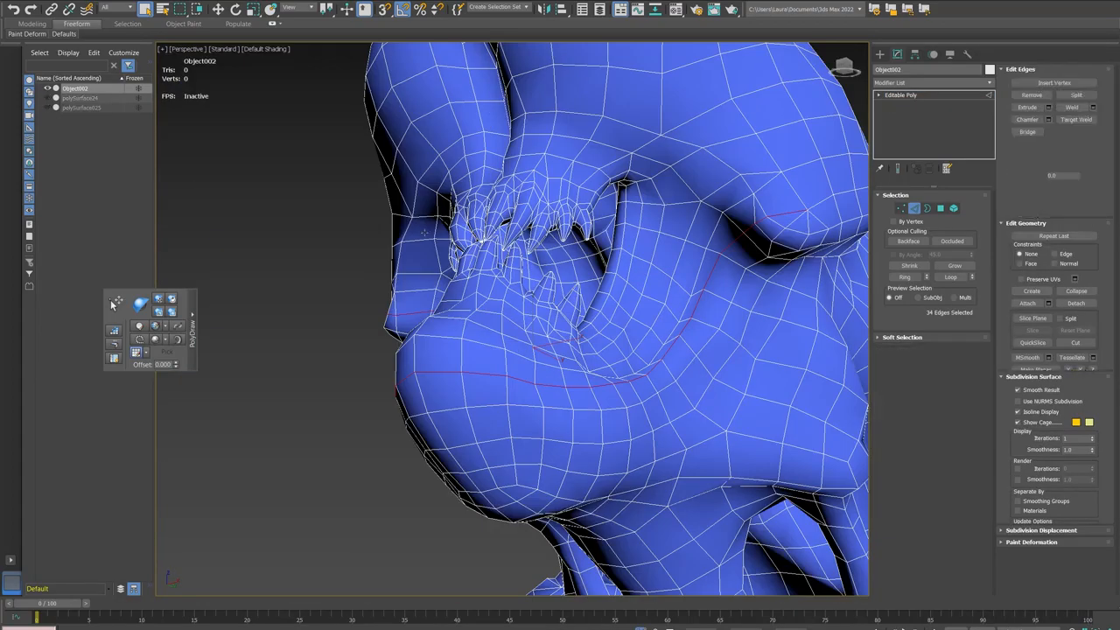
pyautogui.keyDown('alt'); pyautogui.moveTo(580, 337); pyautogui.dragTo(562, 295, button='middle'); pyautogui.keyUp('alt')
pyautogui.scroll(3, 507, 306)
pyautogui.keyDown('alt'); pyautogui.moveTo(348, 343); pyautogui.dragTo(418, 333, button='middle'); pyautogui.keyUp('alt')
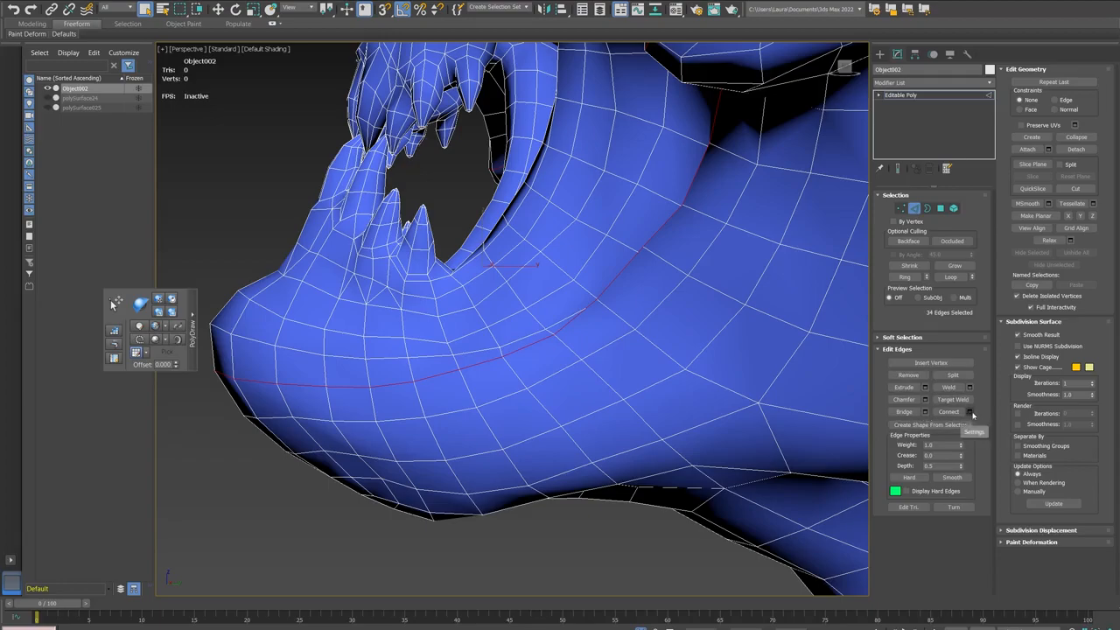
# Step: Chamfer the selected jaw edge loop by 0.102 with 0 connect segments
pyautogui.click(924, 399)
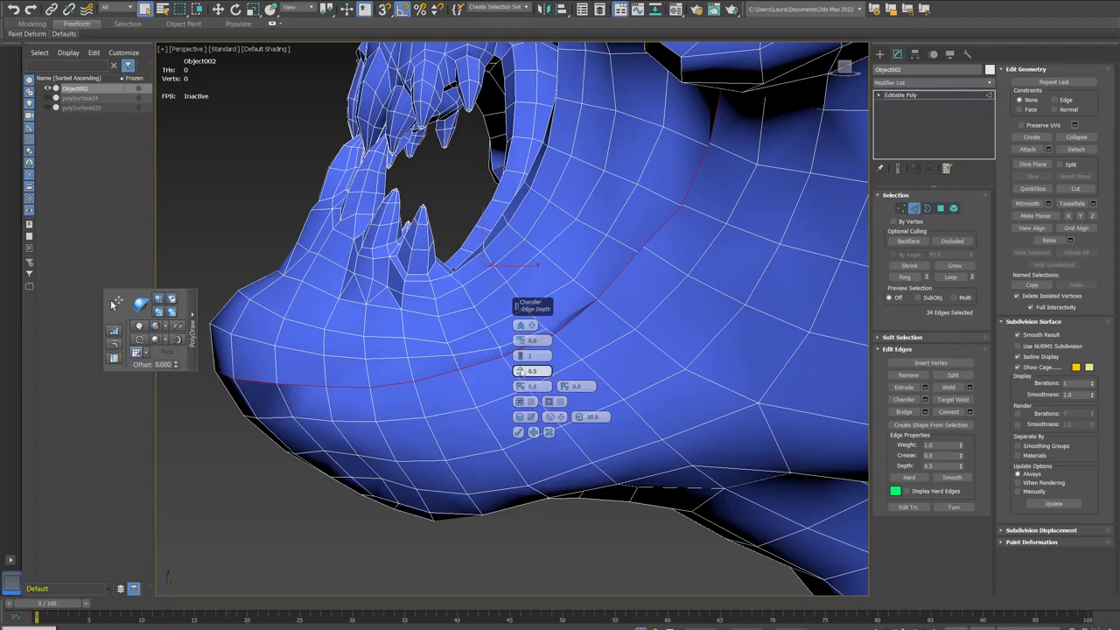
pyautogui.rightClick(522, 371)
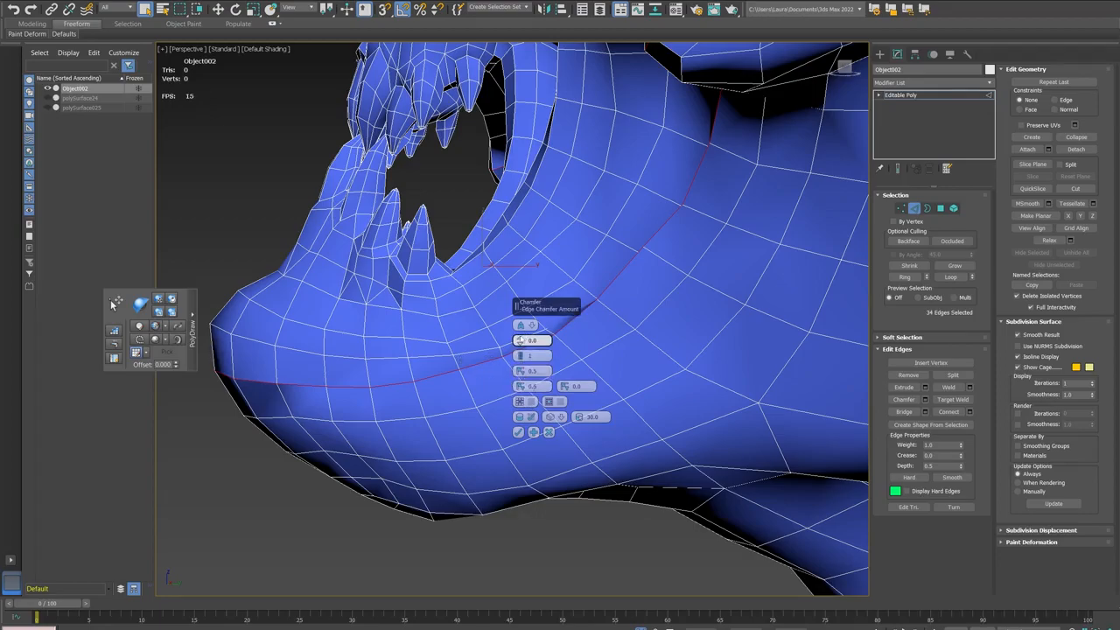
pyautogui.moveTo(520, 339); pyautogui.dragTo(499, 347)
pyautogui.keyDown('alt'); pyautogui.moveTo(499, 346); pyautogui.dragTo(510, 357, button='middle'); pyautogui.keyUp('alt')
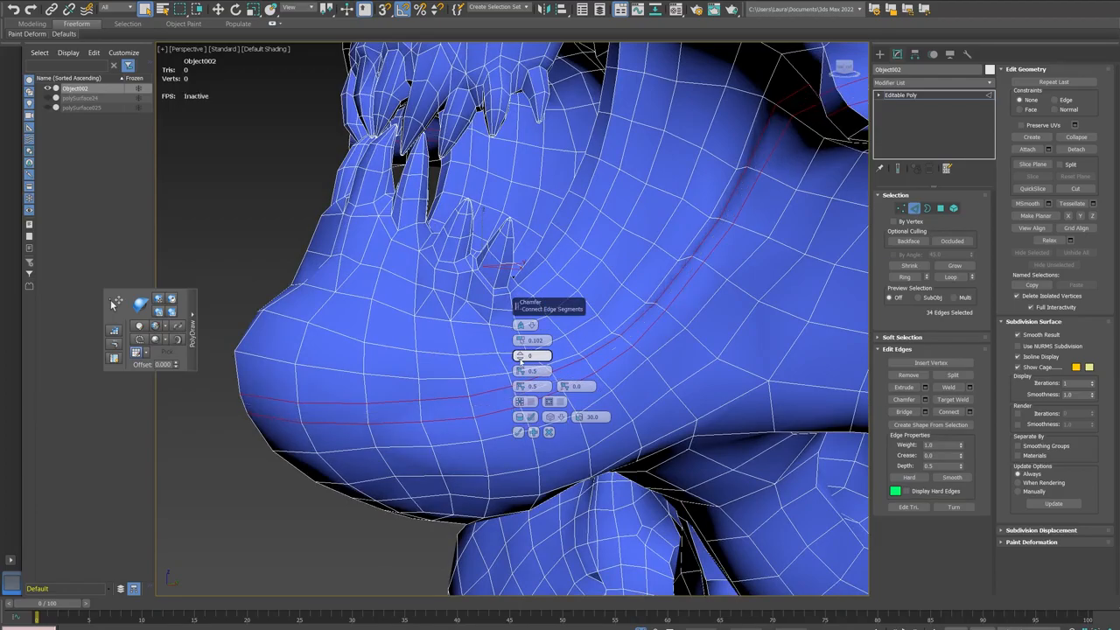
pyautogui.moveTo(520, 359); pyautogui.dragTo(519, 366)
pyautogui.keyDown('alt'); pyautogui.moveTo(401, 332); pyautogui.dragTo(450, 313, button='middle'); pyautogui.keyUp('alt')
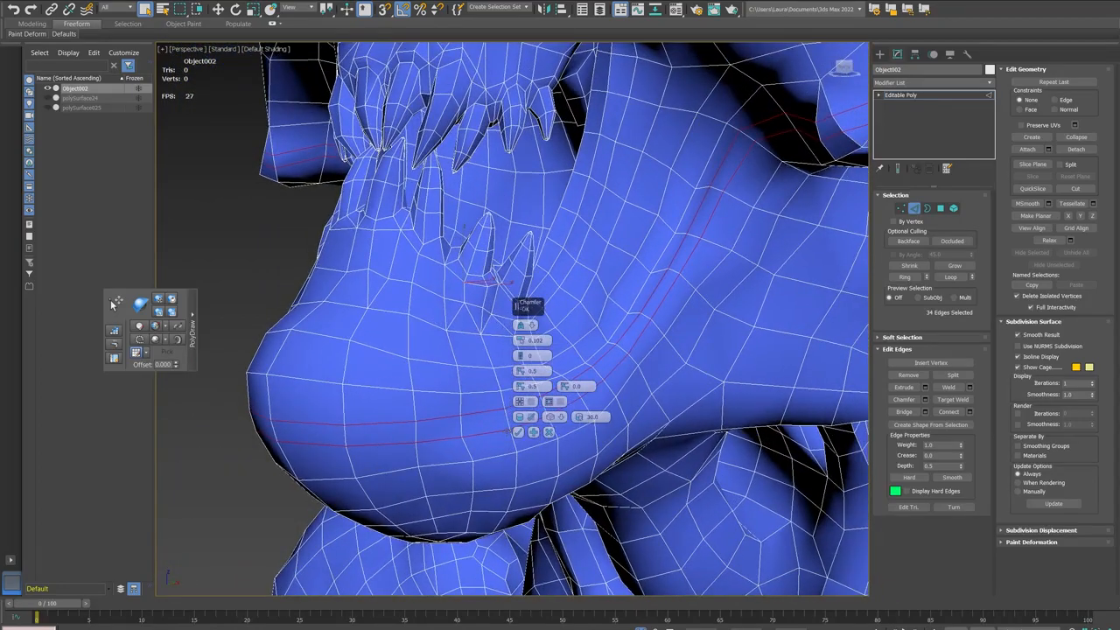
pyautogui.click(518, 431)
# Step: Select a short column of edges crossing the chamfered jaw loop and add the parallel edge columns towards the chin
pyautogui.keyDown('alt'); pyautogui.moveTo(385, 395); pyautogui.dragTo(530, 372, button='middle'); pyautogui.keyUp('alt')
pyautogui.click(529, 371)
pyautogui.keyDown('ctrl'); pyautogui.click(516, 356); pyautogui.keyUp('ctrl')
pyautogui.keyDown('ctrl'); pyautogui.click(508, 349); pyautogui.keyUp('ctrl')
pyautogui.keyDown('ctrl'); pyautogui.click(496, 332); pyautogui.keyUp('ctrl')
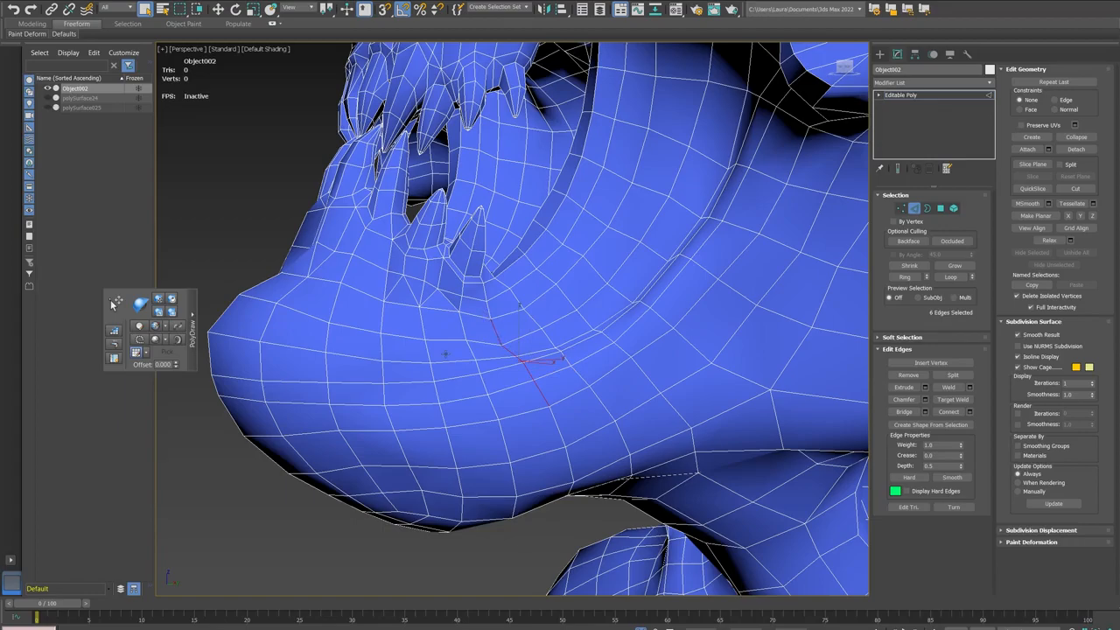
pyautogui.keyDown('ctrl'); pyautogui.click(926, 274); pyautogui.keyUp('ctrl')
pyautogui.keyDown('ctrl'); pyautogui.click(926, 275); pyautogui.keyUp('ctrl')
pyautogui.keyDown('ctrl'); pyautogui.click(927, 275); pyautogui.keyUp('ctrl')
pyautogui.keyDown('ctrl'); pyautogui.click(927, 275); pyautogui.keyUp('ctrl')
pyautogui.keyDown('ctrl'); pyautogui.click(927, 275); pyautogui.keyUp('ctrl')
pyautogui.keyDown('ctrl'); pyautogui.click(926, 275); pyautogui.keyUp('ctrl')
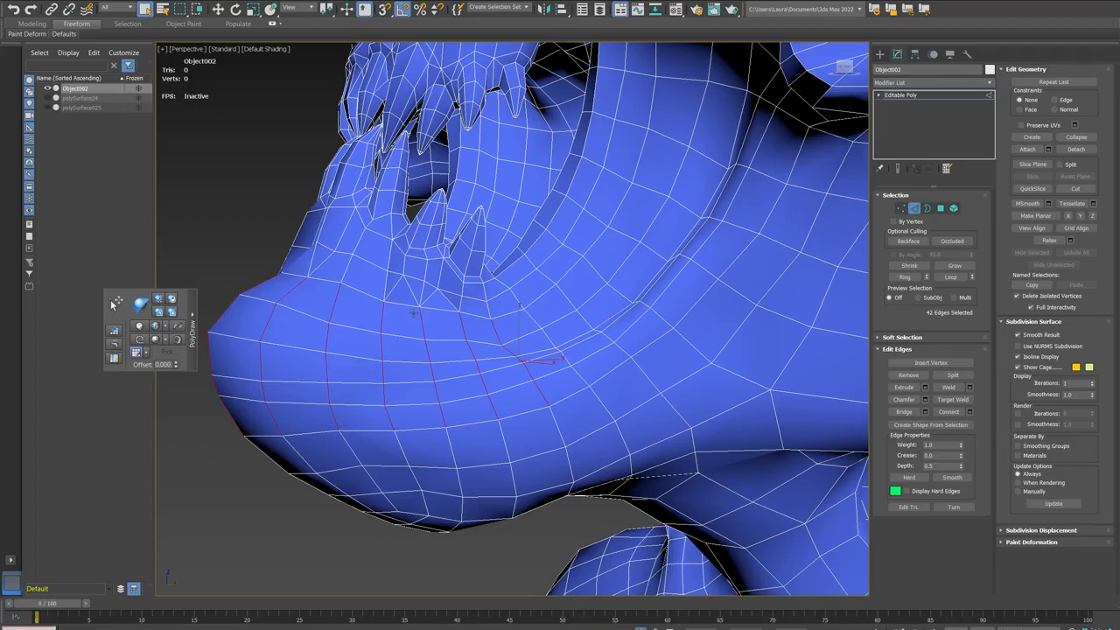
# Step: Extend the edge selection around the chin to the opposite side of the jaw with further parallel columns
pyautogui.keyDown('alt'); pyautogui.moveTo(542, 350); pyautogui.dragTo(704, 339, button='middle'); pyautogui.keyUp('alt')
pyautogui.keyDown('alt'); pyautogui.moveTo(477, 306); pyautogui.dragTo(727, 307, button='middle'); pyautogui.keyUp('alt')
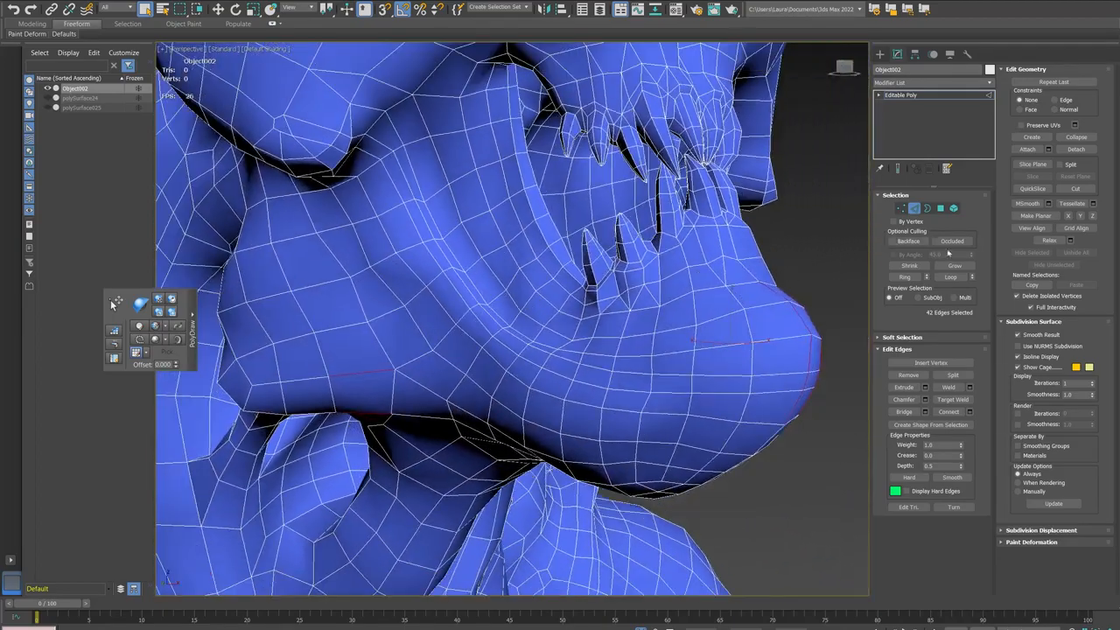
pyautogui.keyDown('ctrl'); pyautogui.click(926, 275); pyautogui.keyUp('ctrl')
pyautogui.keyDown('ctrl'); pyautogui.click(927, 276); pyautogui.keyUp('ctrl')
pyautogui.keyDown('ctrl'); pyautogui.click(926, 276); pyautogui.keyUp('ctrl')
pyautogui.keyDown('ctrl'); pyautogui.click(926, 275); pyautogui.keyUp('ctrl')
pyautogui.keyDown('alt'); pyautogui.moveTo(813, 319); pyautogui.dragTo(257, 307, button='middle'); pyautogui.keyUp('alt')
pyautogui.keyDown('alt'); pyautogui.moveTo(526, 323); pyautogui.dragTo(464, 324, button='middle'); pyautogui.keyUp('alt')
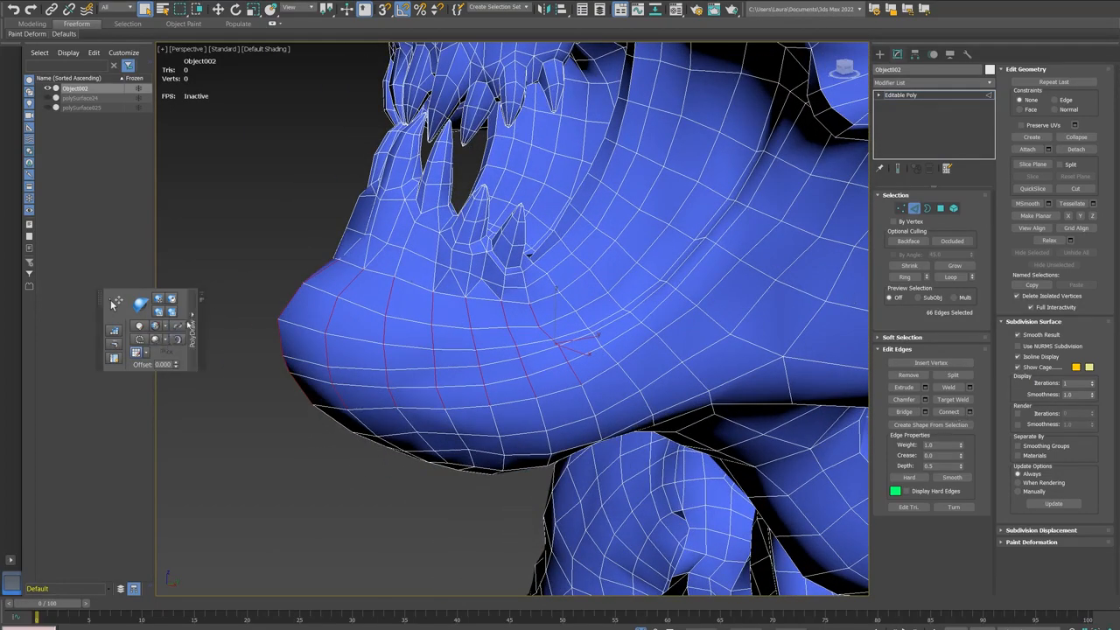
pyautogui.keyDown('alt'); pyautogui.moveTo(303, 184); pyautogui.dragTo(266, 190, button='middle'); pyautogui.keyUp('alt')
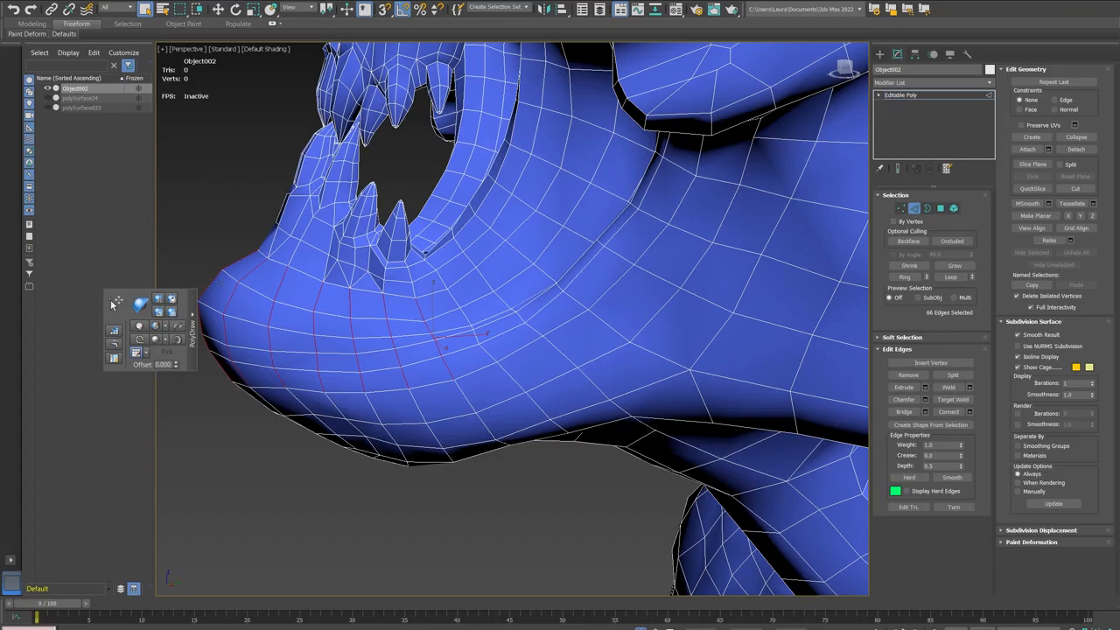
pyautogui.keyDown('alt'); pyautogui.moveTo(213, 282); pyautogui.dragTo(249, 287, button='middle'); pyautogui.keyUp('alt')
# Step: Detach the Loops tools from the modeling ribbon and open the Loop Tools
pyautogui.click(28, 44)
pyautogui.click(32, 24)
pyautogui.moveTo(218, 34)
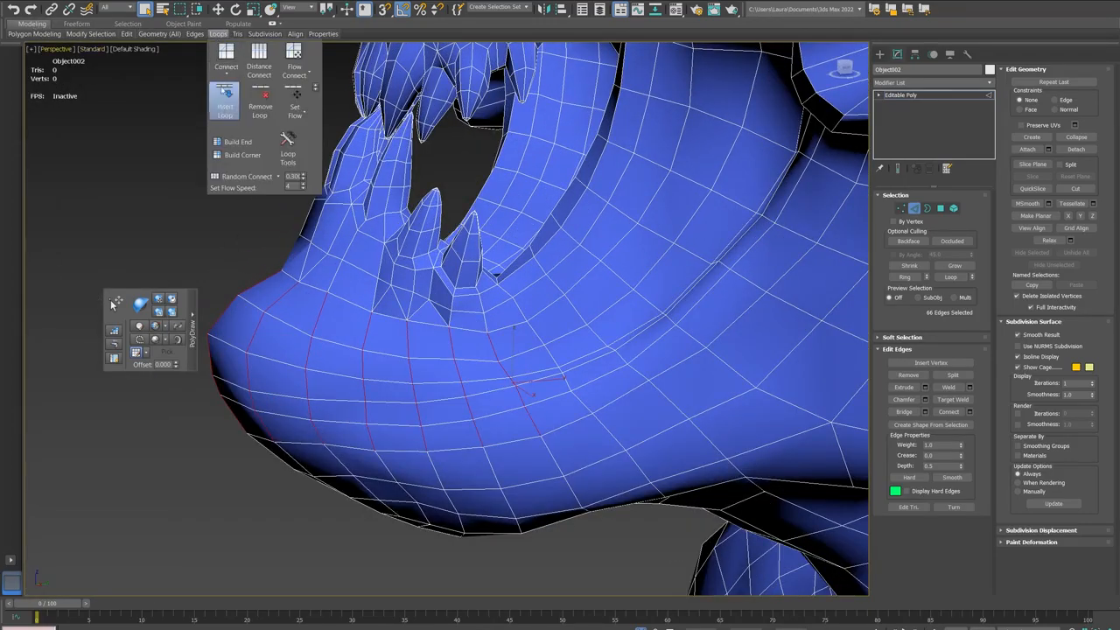
pyautogui.moveTo(217, 33); pyautogui.dragTo(84, 125)
pyautogui.click(165, 112)
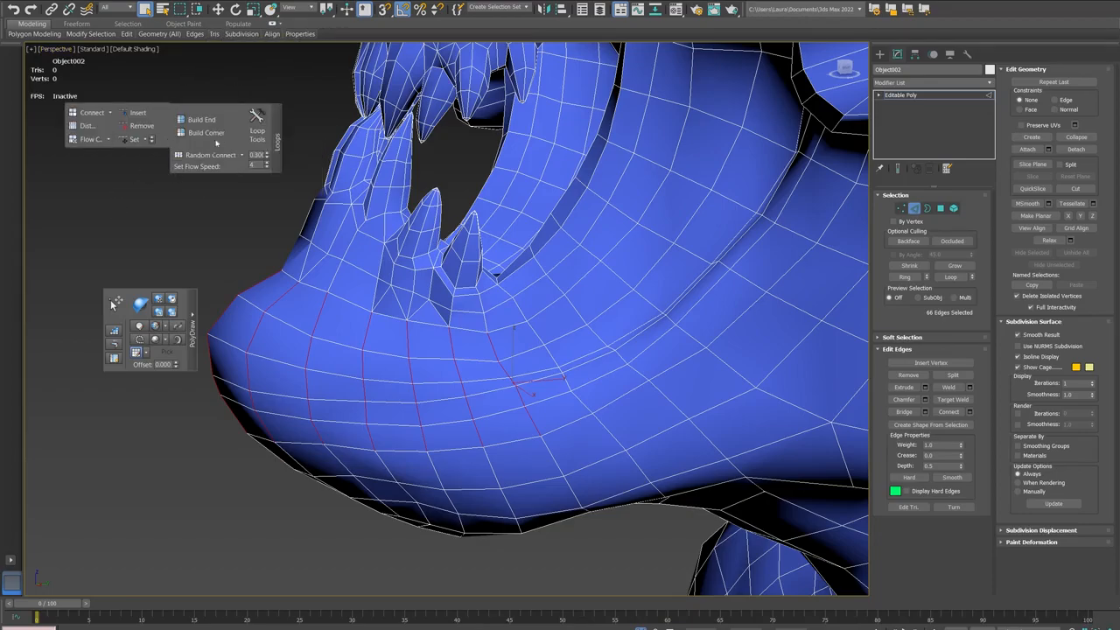
pyautogui.click(256, 125)
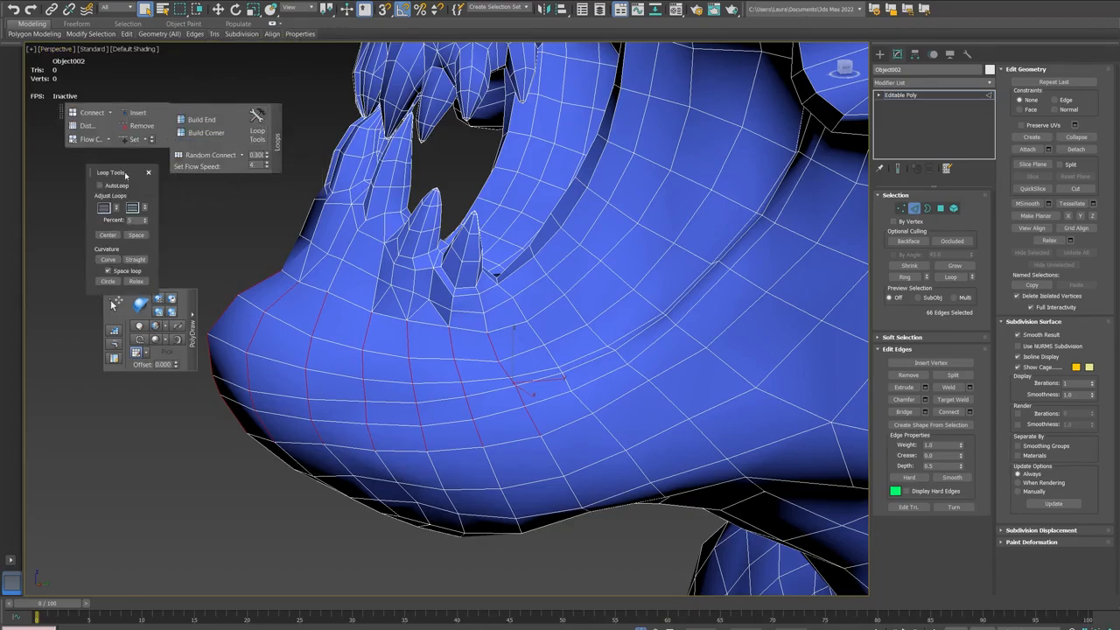
# Step: Space the selected edge columns around the chin evenly with Loop Tools, then clear the selection
pyautogui.click(140, 236)
pyautogui.moveTo(481, 385); pyautogui.dragTo(530, 360, button='middle')
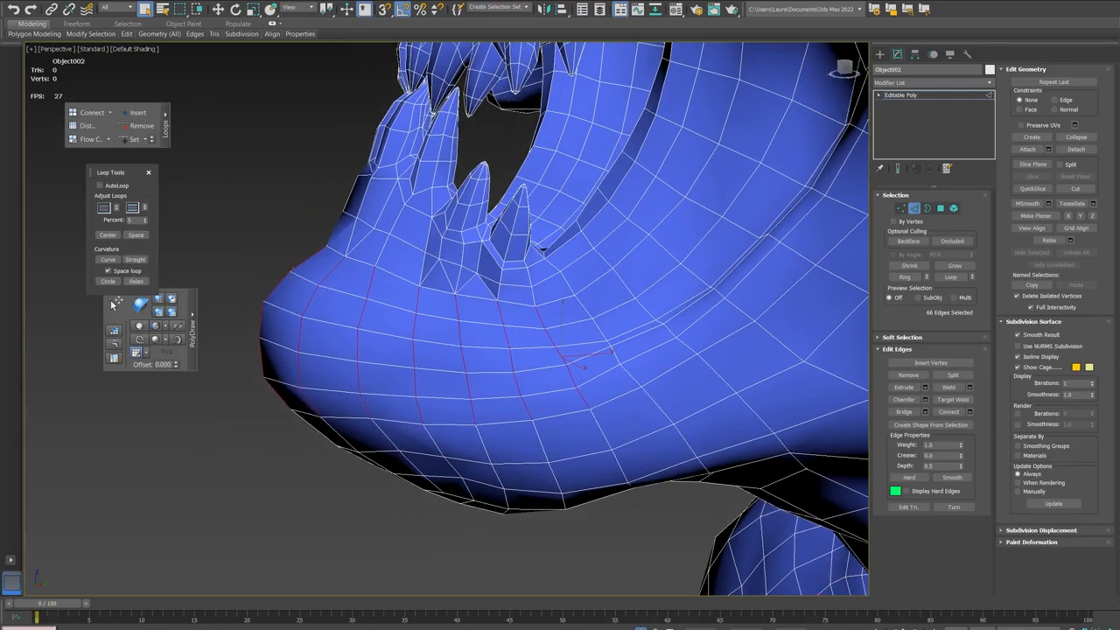
pyautogui.click(137, 236)
pyautogui.click(138, 237)
pyautogui.click(137, 236)
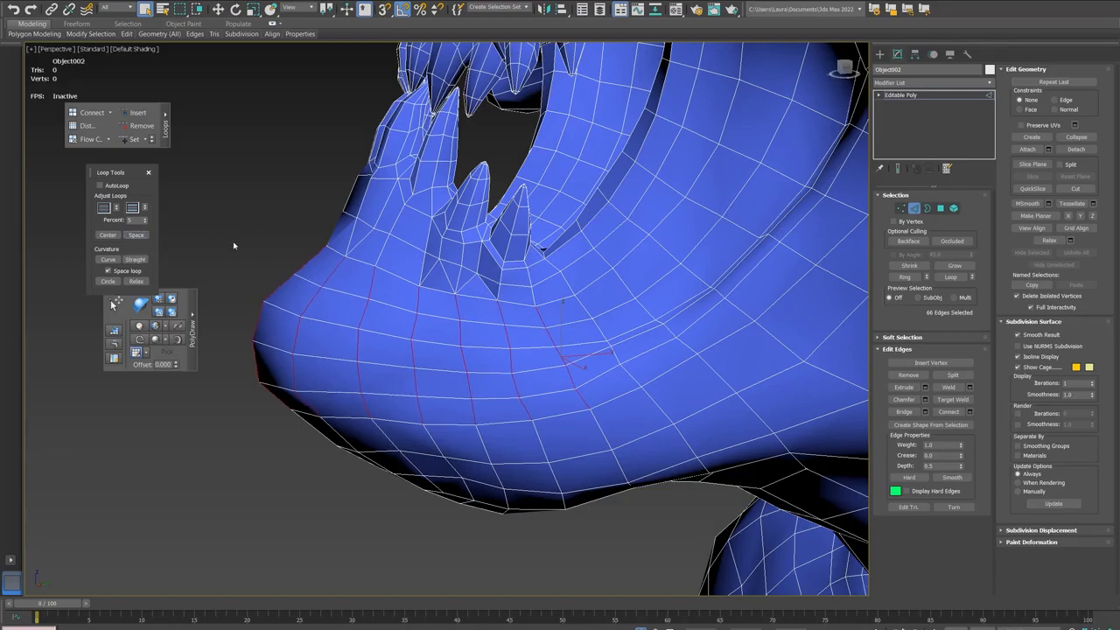
pyautogui.click(146, 235)
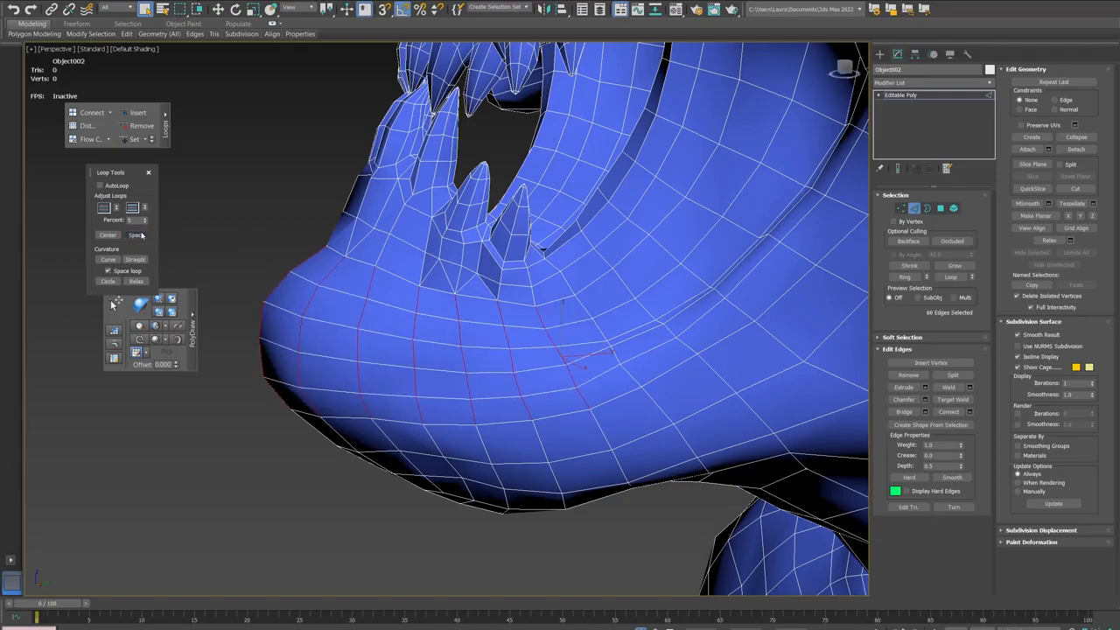
pyautogui.click(300, 238)
# Step: Select the short run of edges crossing the chamfered loop behind the chin and space it evenly
pyautogui.keyDown('alt'); pyautogui.moveTo(606, 323); pyautogui.dragTo(674, 401, button='middle'); pyautogui.keyUp('alt')
pyautogui.click(678, 382)
pyautogui.keyDown('ctrl'); pyautogui.click(690, 408); pyautogui.keyUp('ctrl')
pyautogui.keyDown('ctrl'); pyautogui.click(690, 400); pyautogui.keyUp('ctrl')
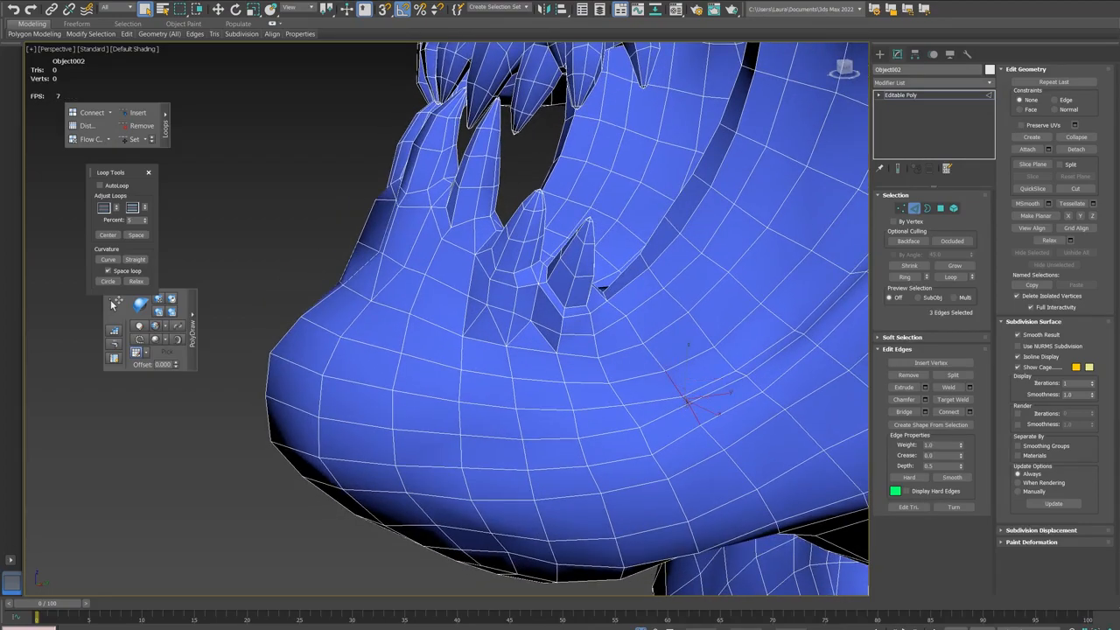
pyautogui.click(142, 238)
pyautogui.moveTo(705, 335); pyautogui.dragTo(561, 269, button='middle')
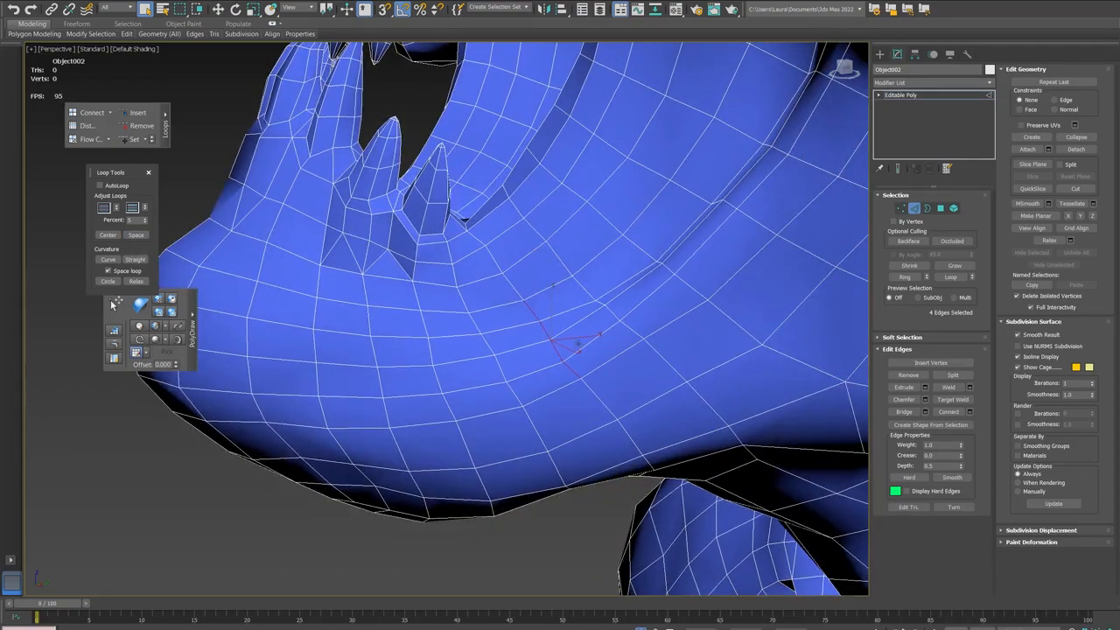
# Step: Select two vertices on the chamfered loop below the mouth corner and scale them to adjust their spacing
pyautogui.press('1')
pyautogui.keyDown('ctrl'); pyautogui.click(539, 321); pyautogui.keyUp('ctrl')
pyautogui.press('r')
pyautogui.moveTo(552, 334); pyautogui.dragTo(549, 341)
pyautogui.press('q')
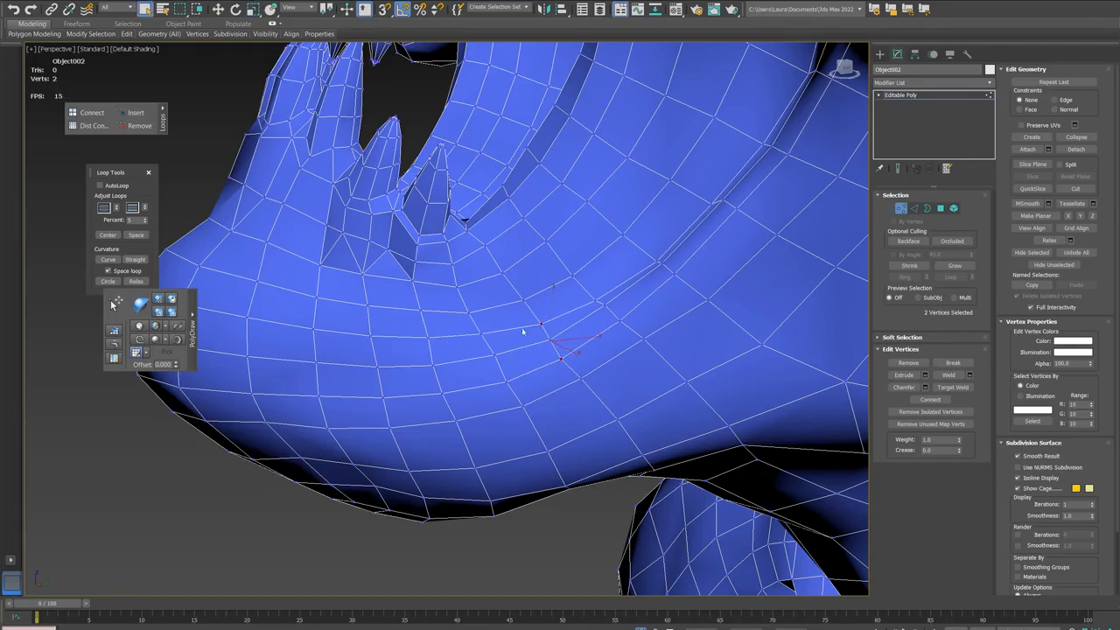
# Step: Select the short columns of edges around the front of the chin and space them evenly with Loop Tools
pyautogui.scroll(-4, 460, 328)
pyautogui.moveTo(460, 328)
pyautogui.keyDown('alt'); pyautogui.mouseDown(button='middle')
pyautogui.moveTo(507, 323)
pyautogui.moveTo(560, 297)
pyautogui.moveTo(569, 323)
pyautogui.moveTo(464, 328)
pyautogui.moveTo(423, 311)
pyautogui.moveTo(486, 327)
pyautogui.moveTo(476, 329)
pyautogui.mouseUp(button='middle'); pyautogui.keyUp('alt')
pyautogui.moveTo(477, 329); pyautogui.dragTo(472, 298, button='middle')
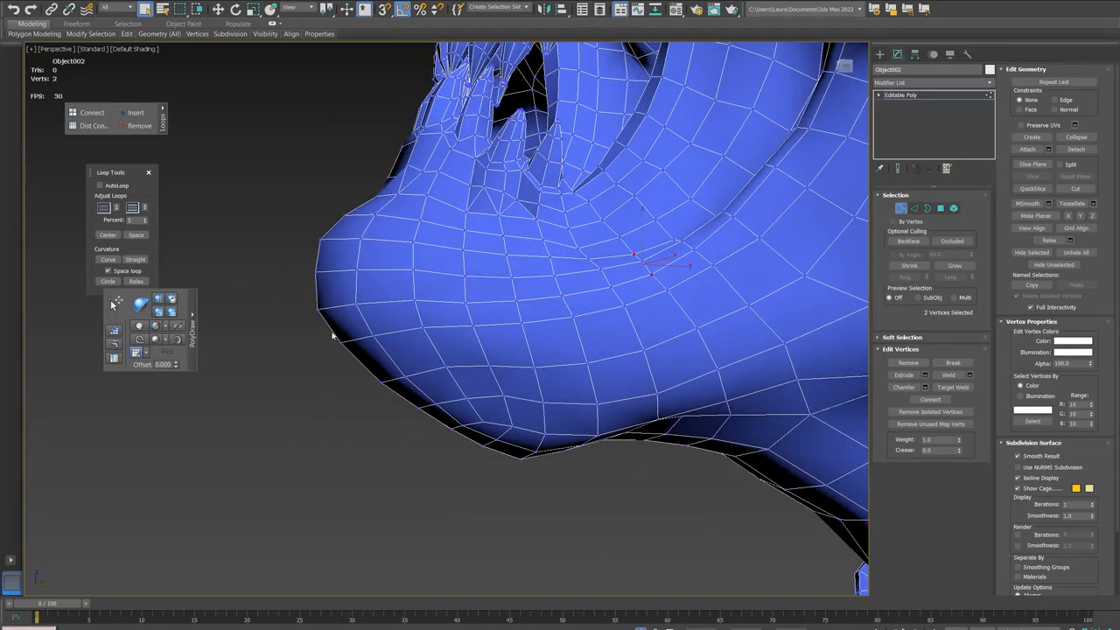
pyautogui.press('2')
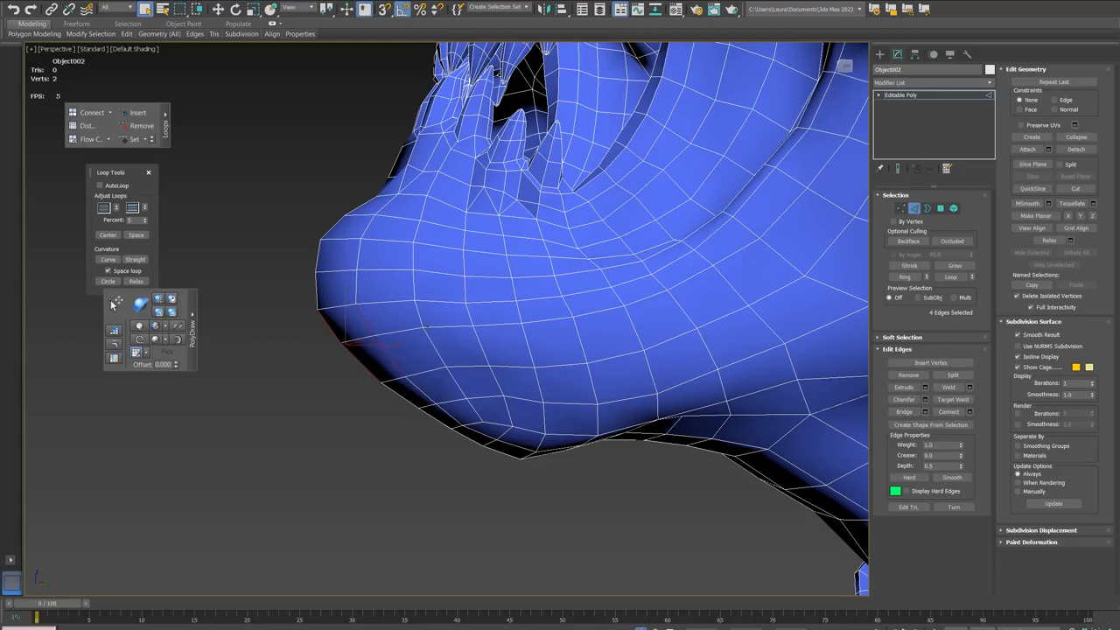
pyautogui.keyDown('ctrl'); pyautogui.click(433, 344); pyautogui.keyUp('ctrl')
pyautogui.keyDown('ctrl'); pyautogui.click(470, 314); pyautogui.keyUp('ctrl')
pyautogui.click(135, 234)
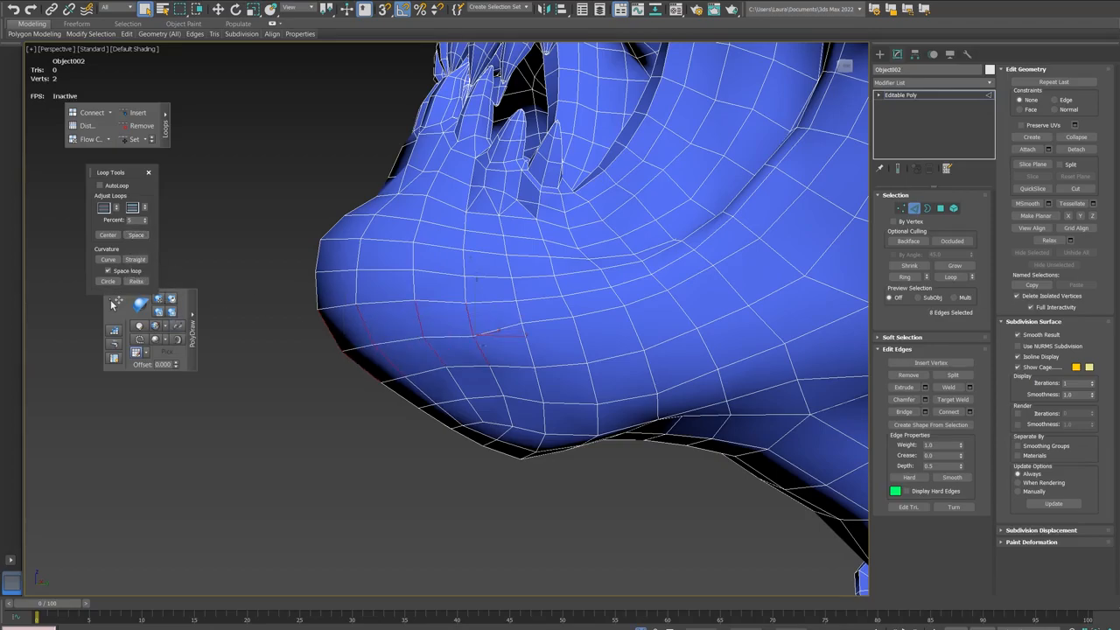
# Step: Select the edges crossing the loops from the chin to behind the mouth corner, space them evenly and clear the selection
pyautogui.keyDown('alt'); pyautogui.moveTo(532, 349); pyautogui.dragTo(561, 364, button='middle'); pyautogui.keyUp('alt')
pyautogui.press('1')
pyautogui.keyDown('alt'); pyautogui.moveTo(557, 325); pyautogui.dragTo(591, 297, button='middle'); pyautogui.keyUp('alt')
pyautogui.press('2')
pyautogui.click(523, 330)
pyautogui.keyDown('ctrl'); pyautogui.click(522, 360); pyautogui.keyUp('ctrl')
pyautogui.click(543, 348)
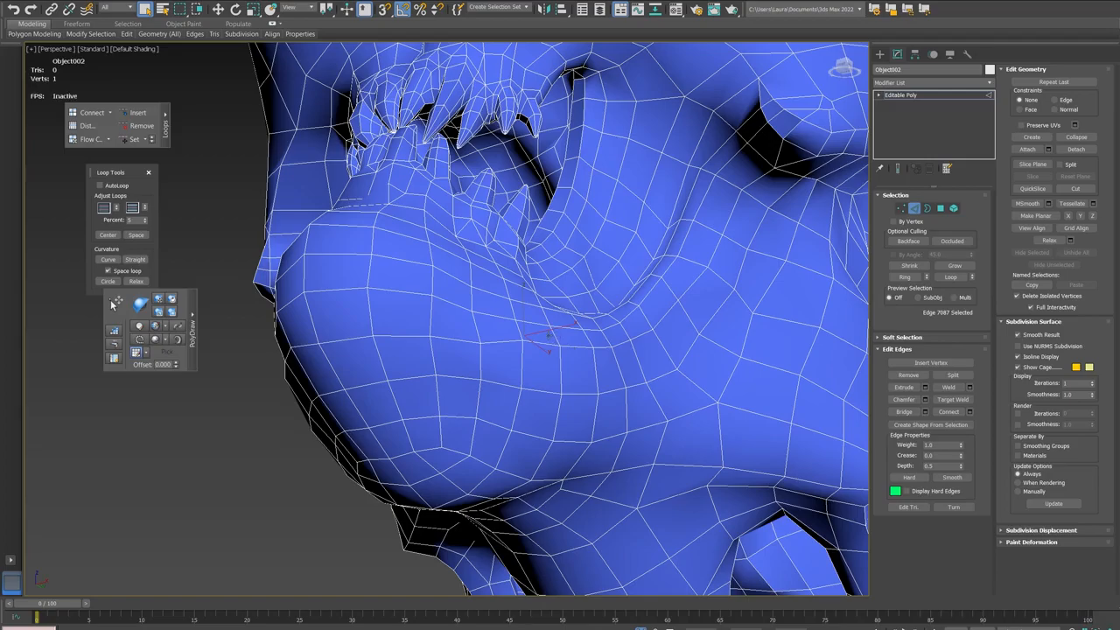
pyautogui.keyDown('ctrl'); pyautogui.click(522, 360); pyautogui.keyUp('ctrl')
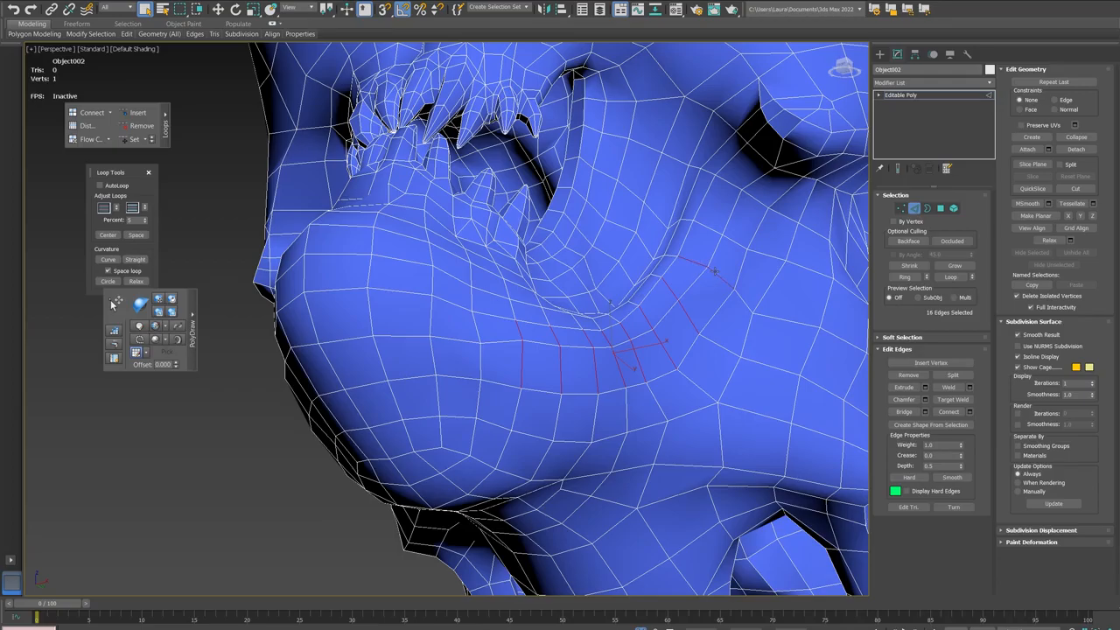
pyautogui.click(136, 235)
pyautogui.keyDown('alt'); pyautogui.moveTo(612, 363); pyautogui.dragTo(438, 385, button='middle'); pyautogui.keyUp('alt')
pyautogui.click(411, 386)
# Step: Select the polygons of the creature's mirrored half in the front view and delete them
pyautogui.scroll(-8, 415, 377)
pyautogui.scroll(5, 457, 360)
pyautogui.press('1')
pyautogui.scroll(-5, 452, 387)
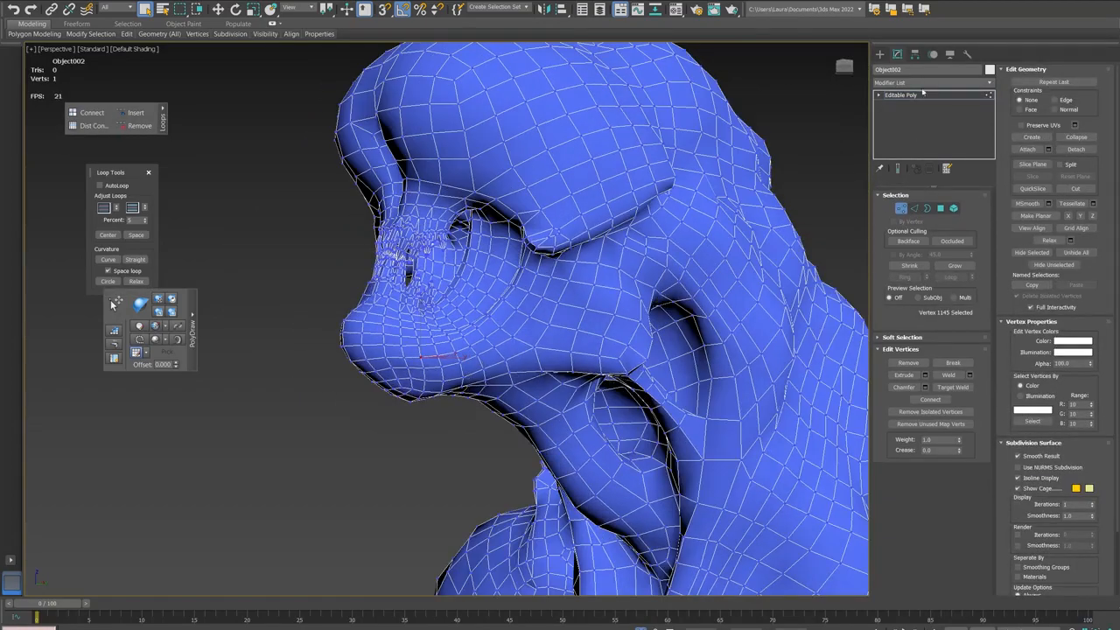
pyautogui.click(879, 96)
pyautogui.click(905, 132)
pyautogui.scroll(-8, 490, 324)
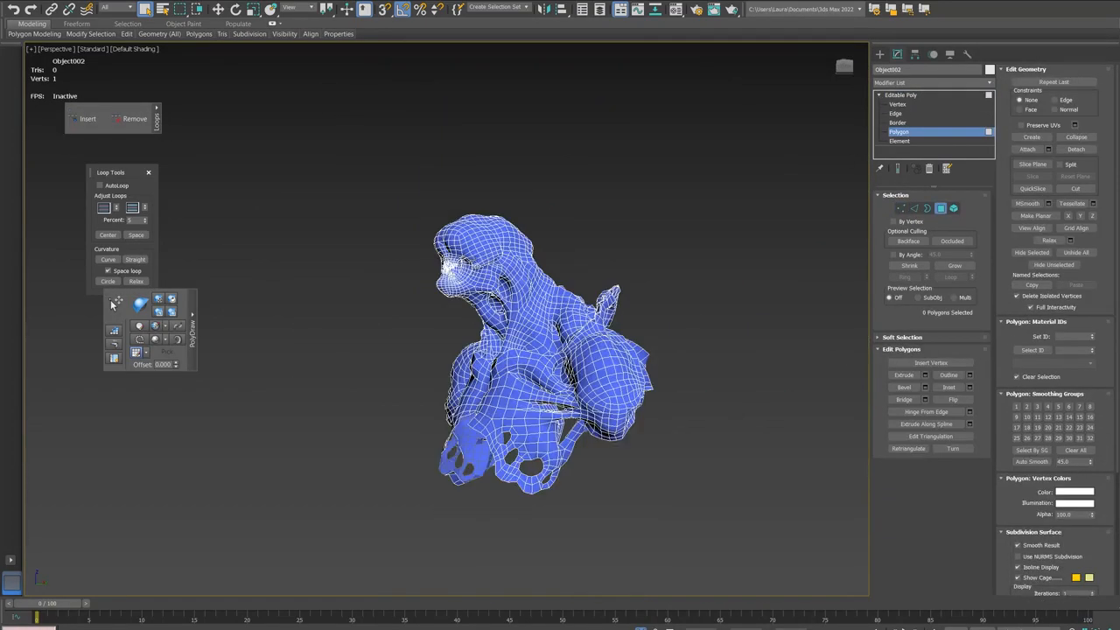
pyautogui.keyDown('alt'); pyautogui.moveTo(490, 332); pyautogui.dragTo(613, 337, button='middle'); pyautogui.keyUp('alt')
pyautogui.keyDown('alt'); pyautogui.moveTo(515, 264); pyautogui.dragTo(523, 266, button='middle'); pyautogui.keyUp('alt')
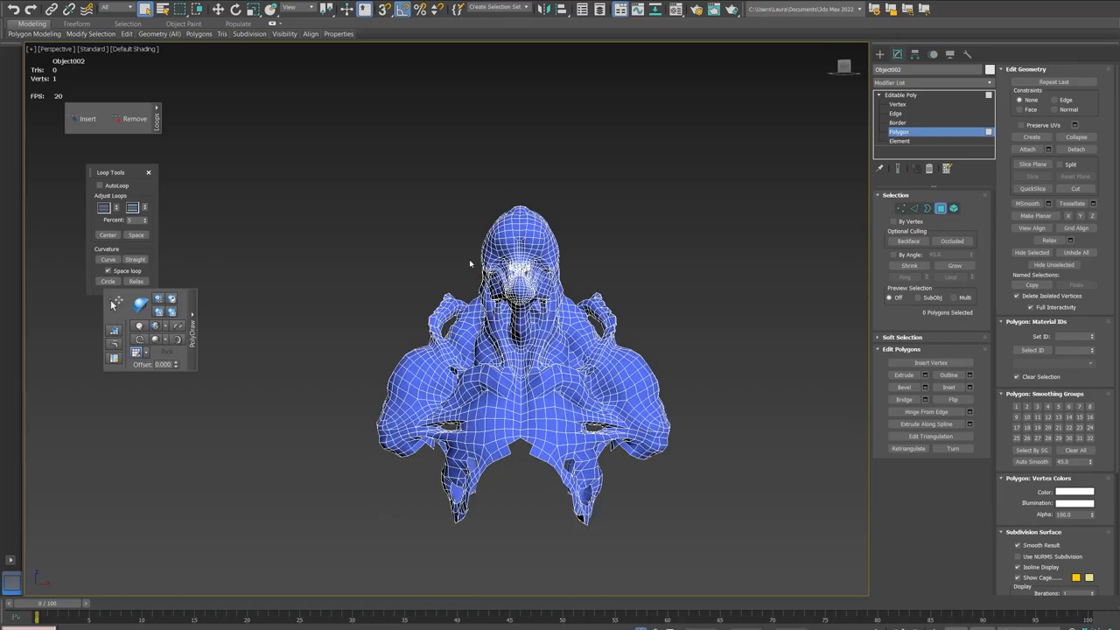
pyautogui.press('f')
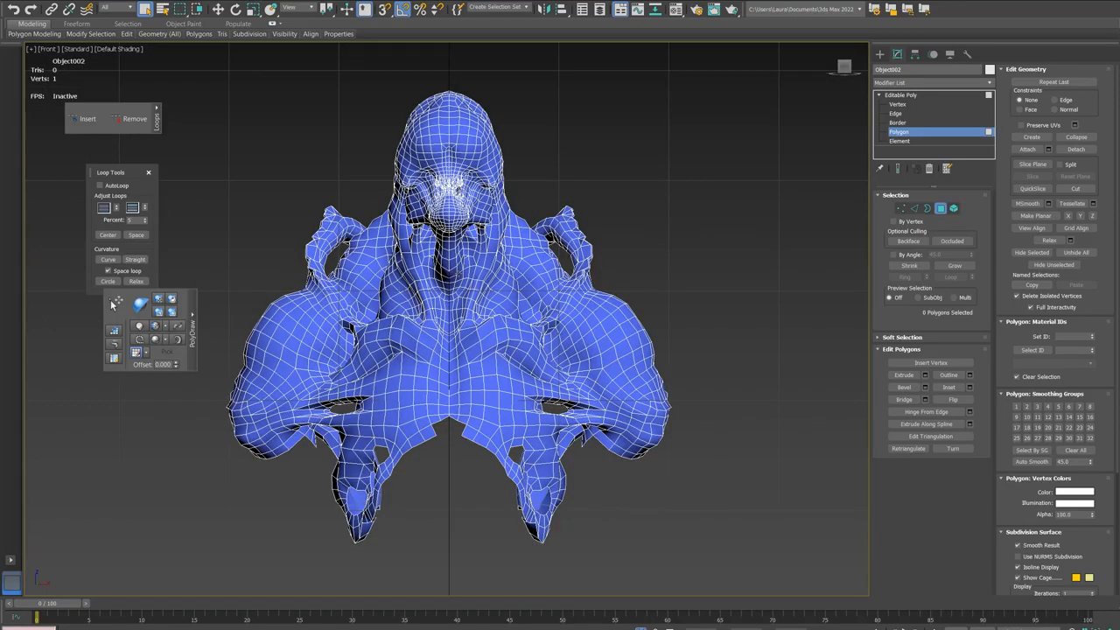
pyautogui.moveTo(217, 391); pyautogui.dragTo(158, 593)
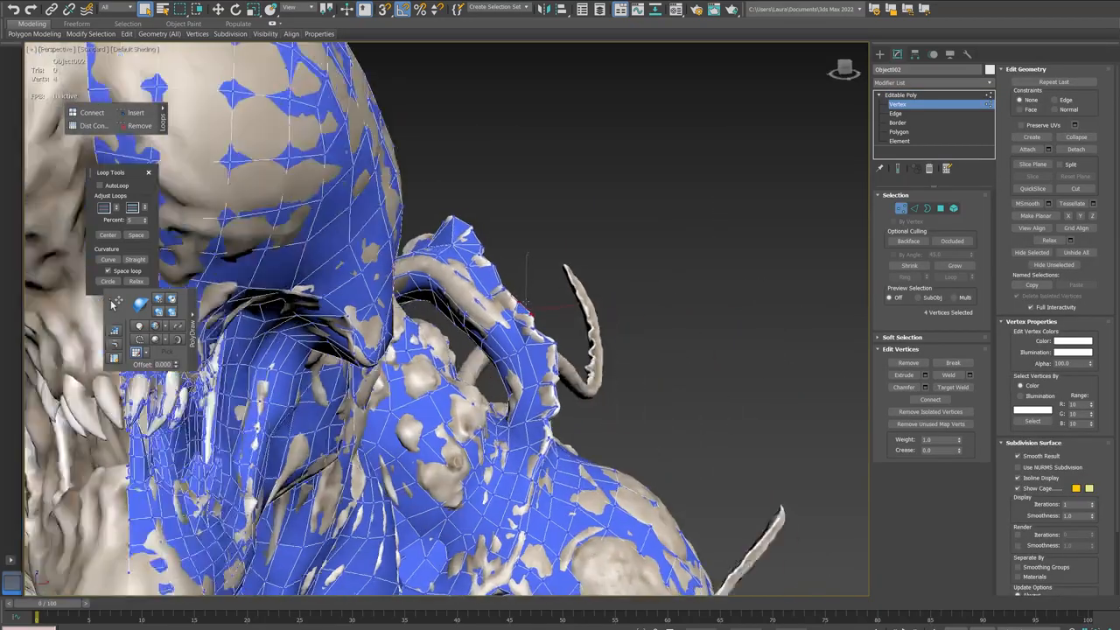
# Step: Switch to Substance 3D Painter and examine the bake on the jagged arch above the shoulder
pyautogui.scroll(6, 526, 303)
pyautogui.moveTo(522, 307)
pyautogui.keyDown('alt'); pyautogui.mouseDown(button='middle')
pyautogui.moveTo(573, 308)
pyautogui.moveTo(516, 315)
pyautogui.mouseUp(button='middle'); pyautogui.keyUp('alt')
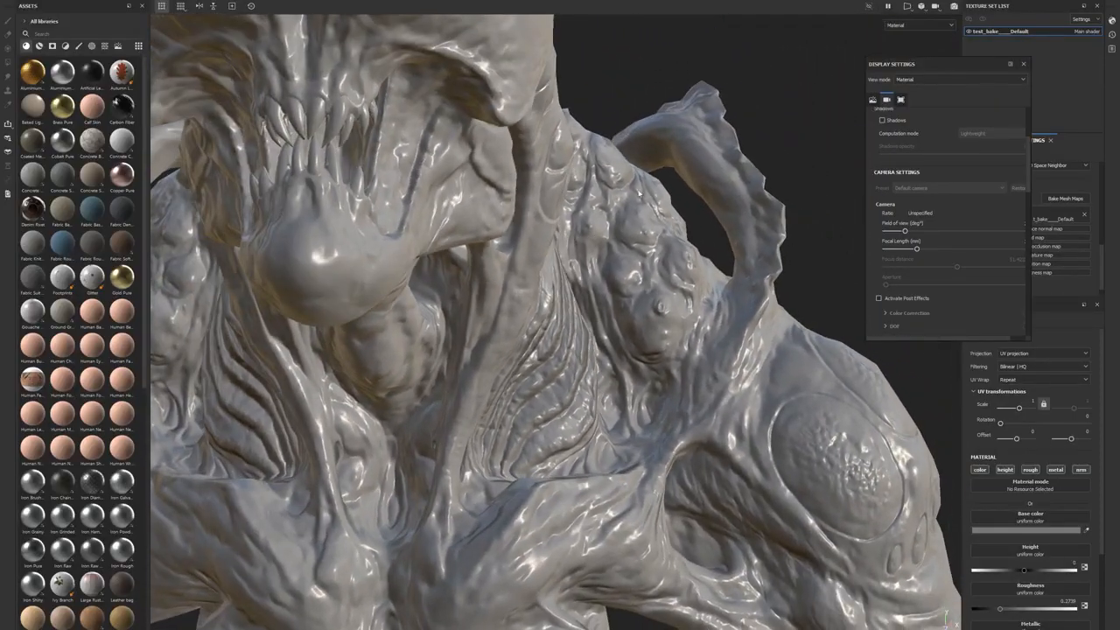
pyautogui.moveTo(639, 193)
pyautogui.keyDown('alt'); pyautogui.mouseDown()
pyautogui.moveTo(567, 219)
pyautogui.moveTo(612, 271)
pyautogui.mouseUp(); pyautogui.keyUp('alt')
pyautogui.keyDown('alt'); pyautogui.moveTo(612, 271); pyautogui.dragTo(687, 337, button='right'); pyautogui.keyUp('alt')
pyautogui.keyDown('alt'); pyautogui.moveTo(687, 337); pyautogui.dragTo(681, 325, button='middle'); pyautogui.keyUp('alt')
pyautogui.keyDown('alt'); pyautogui.moveTo(680, 325); pyautogui.dragTo(700, 312); pyautogui.keyUp('alt')
pyautogui.keyDown('shift'); pyautogui.moveTo(699, 312); pyautogui.dragTo(785, 310, button='right'); pyautogui.keyUp('shift')
pyautogui.moveTo(785, 310)
pyautogui.keyDown('alt'); pyautogui.mouseDown()
pyautogui.moveTo(808, 315)
pyautogui.moveTo(670, 318)
pyautogui.moveTo(745, 389)
pyautogui.moveTo(641, 321)
pyautogui.mouseUp(); pyautogui.keyUp('alt')
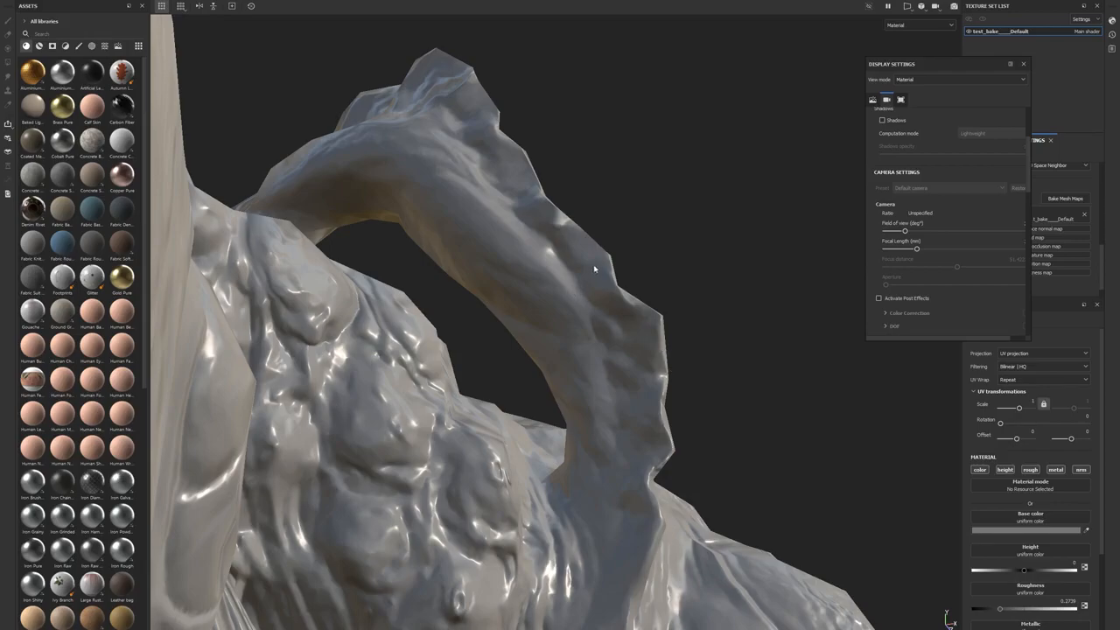
pyautogui.moveTo(571, 324)
pyautogui.keyDown('alt'); pyautogui.mouseDown()
pyautogui.moveTo(534, 309)
pyautogui.moveTo(633, 341)
pyautogui.moveTo(576, 250)
pyautogui.mouseUp(); pyautogui.keyUp('alt')
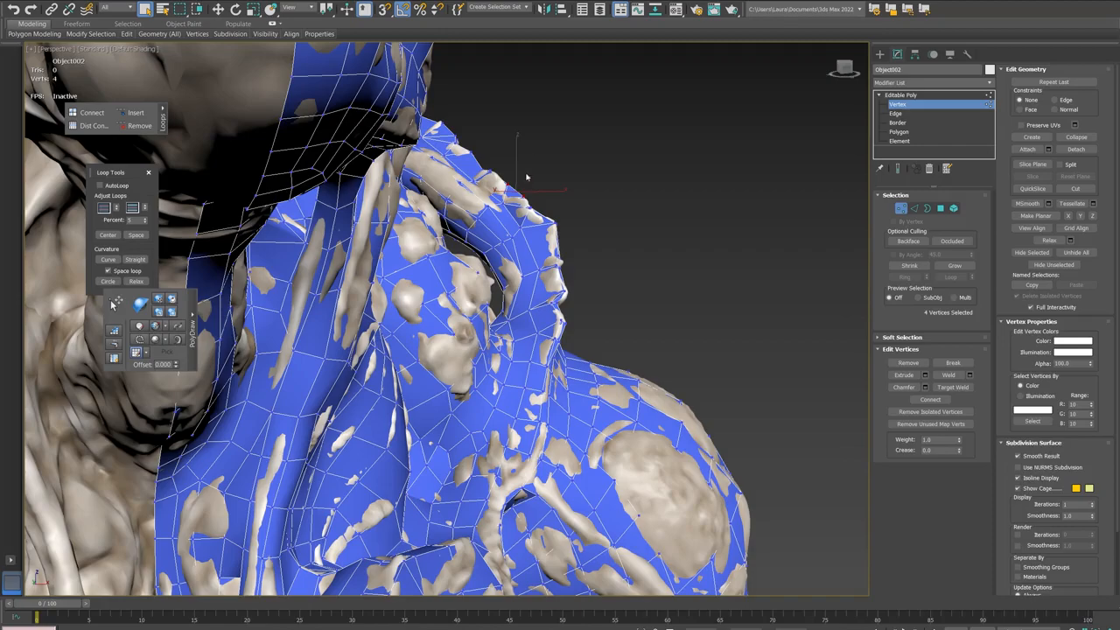
# Step: In 3ds Max, select a single vertex at the sculpted bump on the outer ridge of the shoulder arch
pyautogui.moveTo(547, 128); pyautogui.dragTo(486, 185)
pyautogui.press('z')
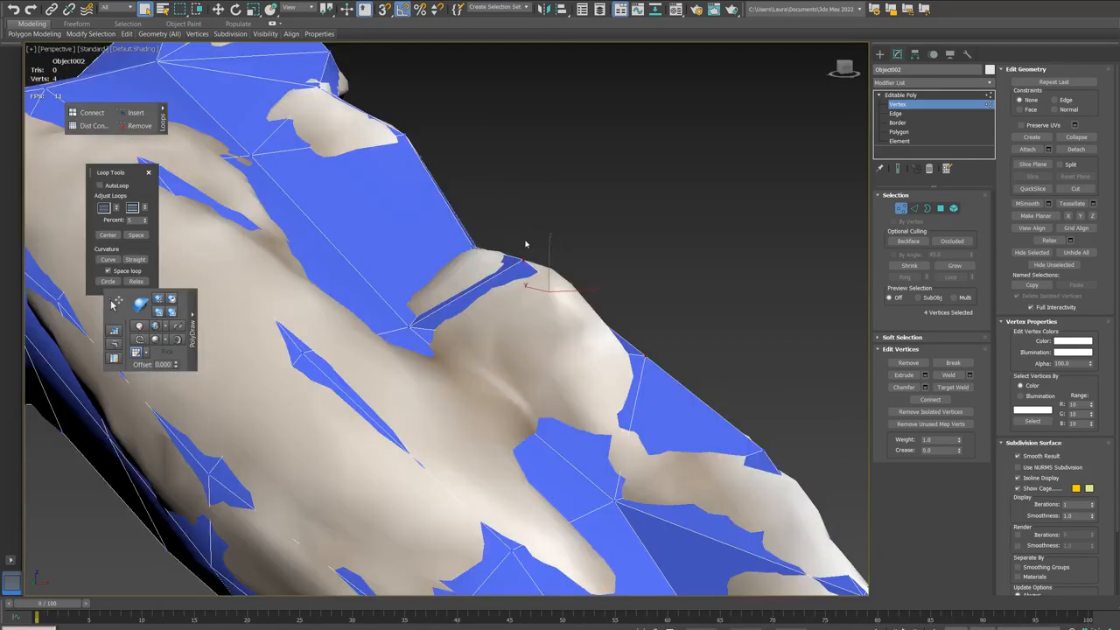
pyautogui.keyDown('alt'); pyautogui.moveTo(526, 244); pyautogui.dragTo(674, 239, button='middle'); pyautogui.keyUp('alt')
pyautogui.click(673, 239)
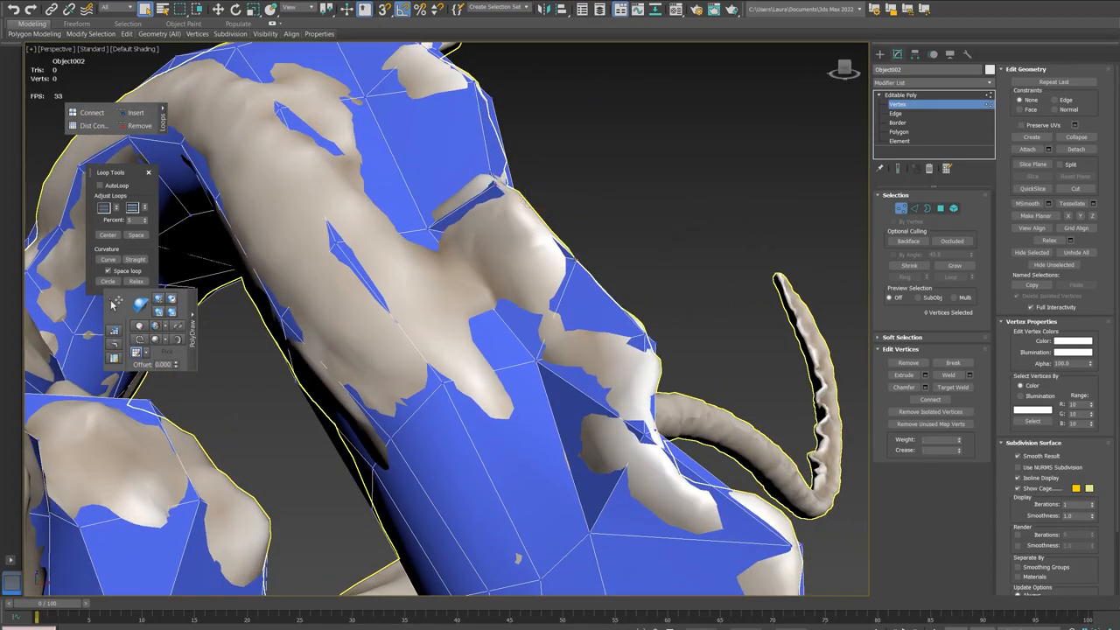
pyautogui.click(574, 262)
pyautogui.press('z')
pyautogui.scroll(-5, 486, 301)
pyautogui.scroll(3, 488, 302)
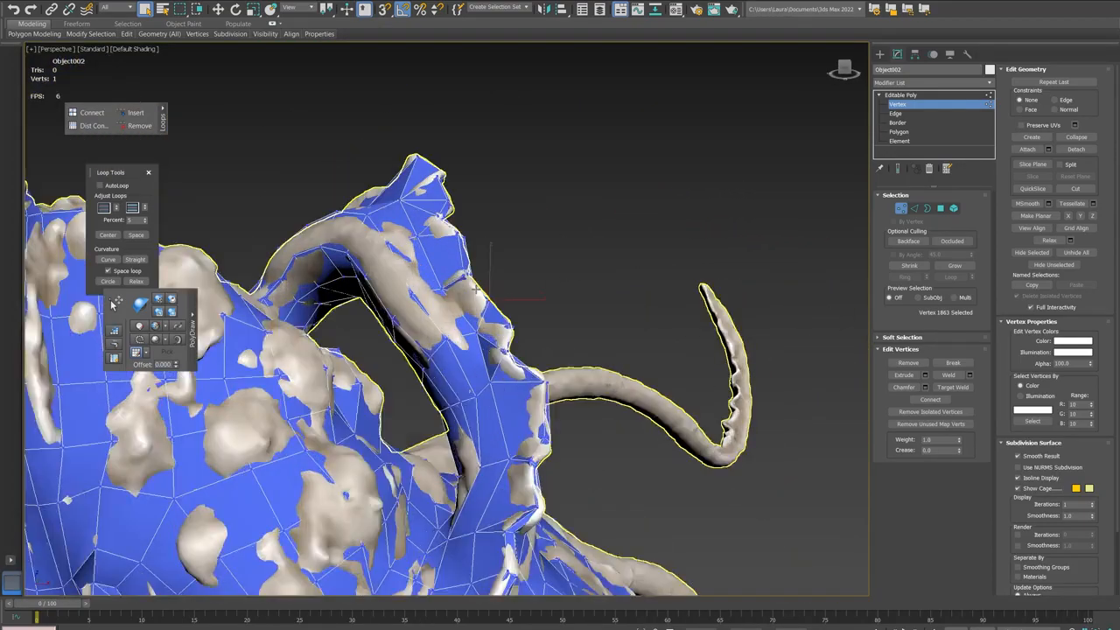
# Step: Set the move coordinate system to Screen and move the selected ridge vertex toward the sculpted bump
pyautogui.press('e')
pyautogui.keyDown('alt'); pyautogui.moveTo(558, 277); pyautogui.dragTo(470, 278, button='middle'); pyautogui.keyUp('alt')
pyautogui.scroll(1, 476, 266)
pyautogui.scroll(-1, 477, 271)
pyautogui.press('w')
pyautogui.scroll(2, 469, 278)
pyautogui.scroll(2, 506, 276)
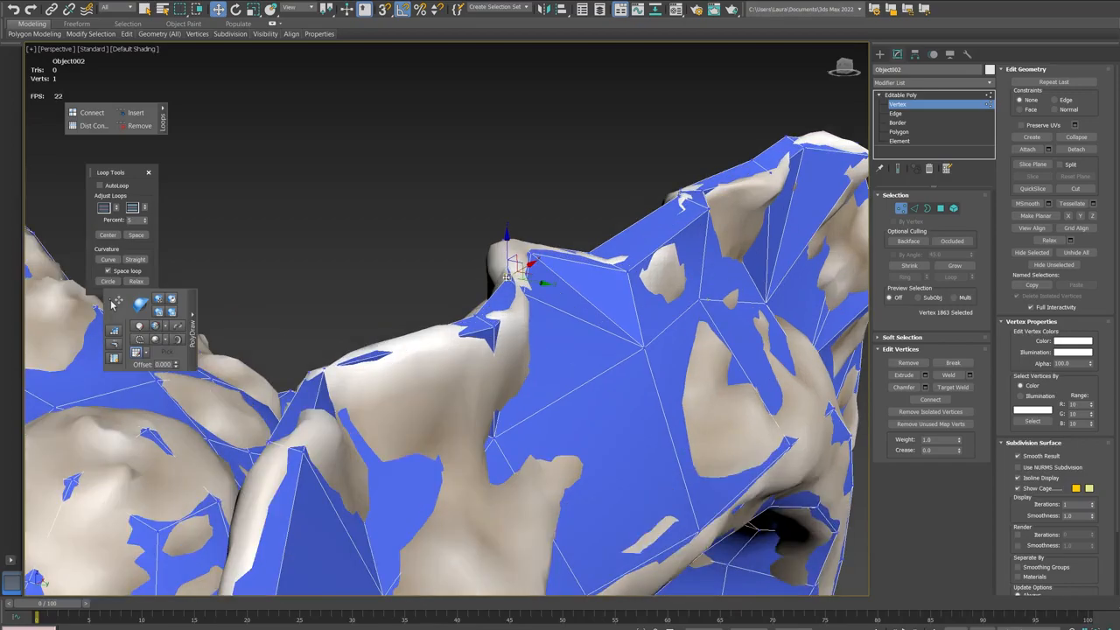
pyautogui.rightClick(465, 245)
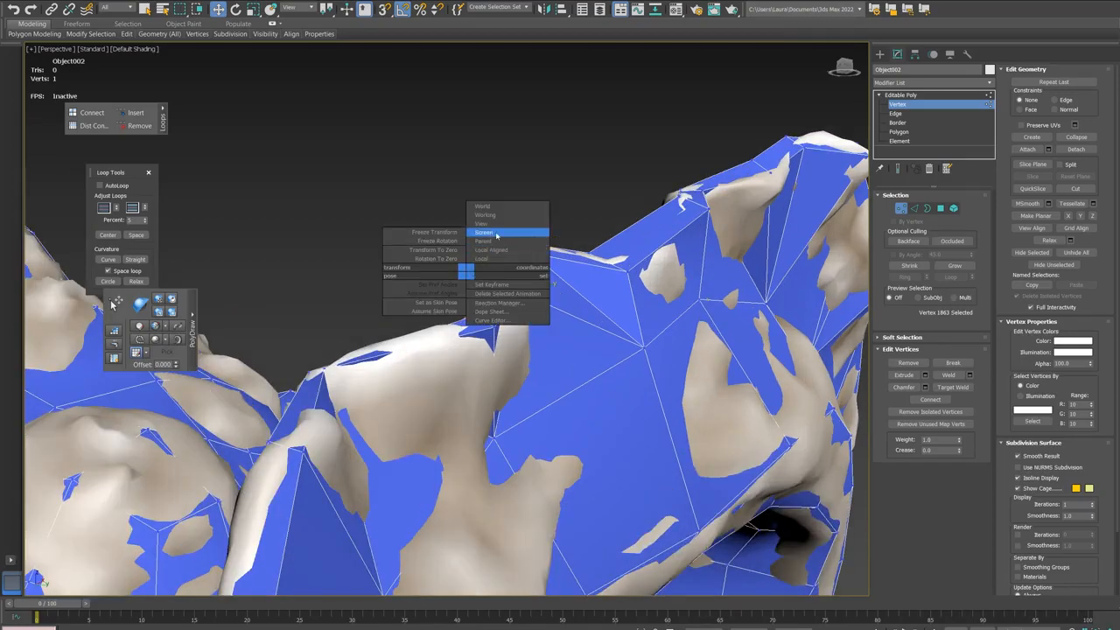
pyautogui.click(490, 234)
pyautogui.moveTo(524, 258); pyautogui.dragTo(507, 270)
# Step: Move neighbouring vertices along the arch's ridge to follow the sculpt, turning on edged faces for reference
pyautogui.click(523, 291)
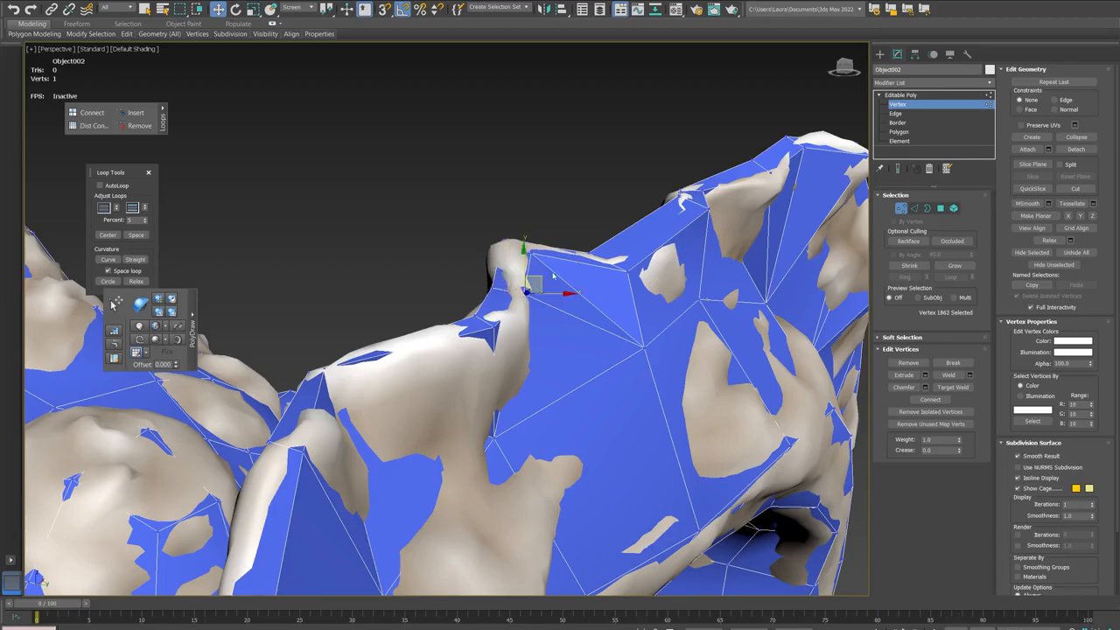
pyautogui.moveTo(453, 239); pyautogui.dragTo(528, 227, button='middle')
pyautogui.moveTo(563, 250); pyautogui.dragTo(597, 232)
pyautogui.click(612, 216)
pyautogui.click(591, 253)
pyautogui.moveTo(597, 233)
pyautogui.keyDown('alt'); pyautogui.mouseDown(button='middle')
pyautogui.moveTo(564, 311)
pyautogui.moveTo(569, 255)
pyautogui.moveTo(552, 218)
pyautogui.moveTo(580, 312)
pyautogui.moveTo(525, 251)
pyautogui.moveTo(483, 247)
pyautogui.moveTo(503, 294)
pyautogui.moveTo(527, 296)
pyautogui.moveTo(411, 258)
pyautogui.mouseUp(button='middle'); pyautogui.keyUp('alt')
pyautogui.press('F4')
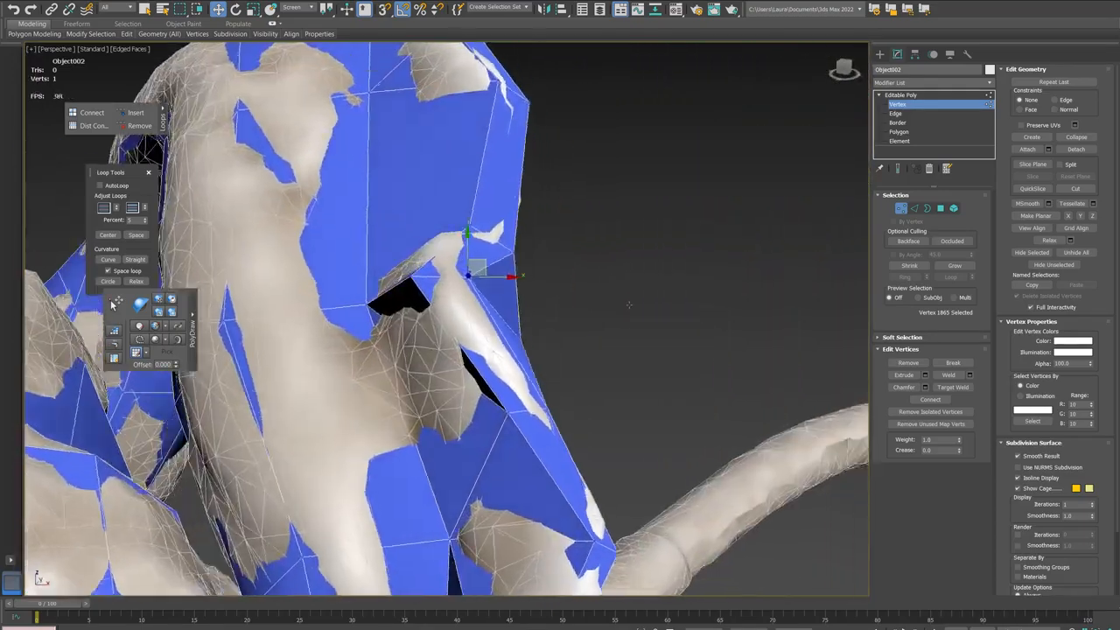
pyautogui.press('w')
pyautogui.moveTo(482, 216); pyautogui.dragTo(472, 215)
pyautogui.keyDown('alt'); pyautogui.moveTo(537, 268); pyautogui.dragTo(517, 256, button='middle'); pyautogui.keyUp('alt')
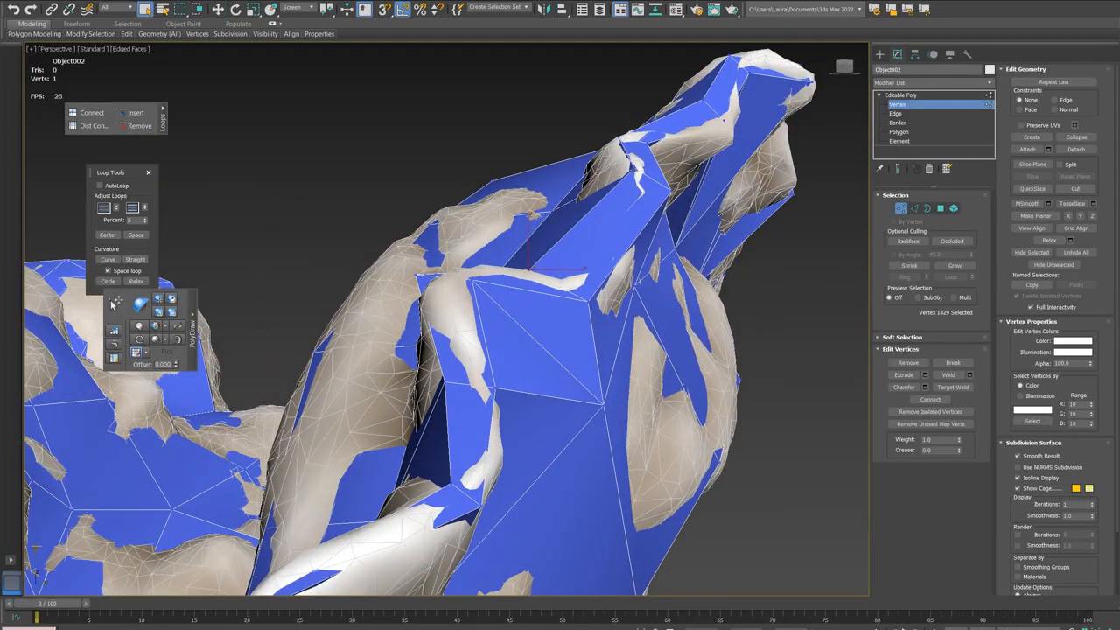
# Step: Compare the arch's outer ridge with its bake in Substance 3D Painter
pyautogui.scroll(-4, 647, 162)
pyautogui.keyDown('alt'); pyautogui.moveTo(646, 162); pyautogui.dragTo(667, 218, button='middle'); pyautogui.keyUp('alt')
pyautogui.scroll(-3, 651, 189)
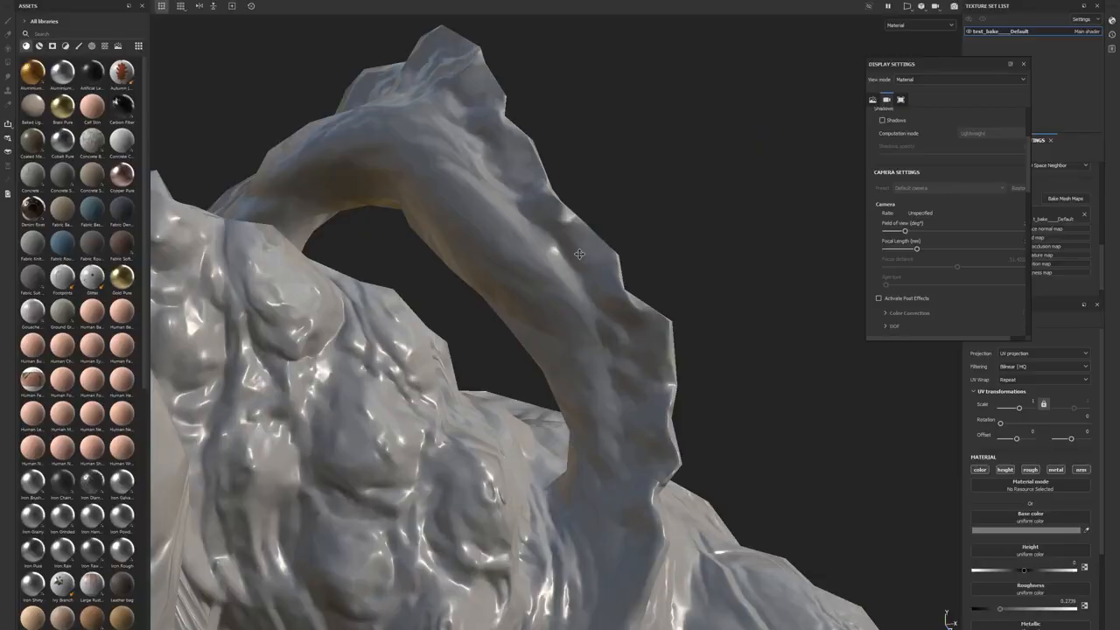
pyautogui.moveTo(580, 254); pyautogui.dragTo(561, 234, button='middle')
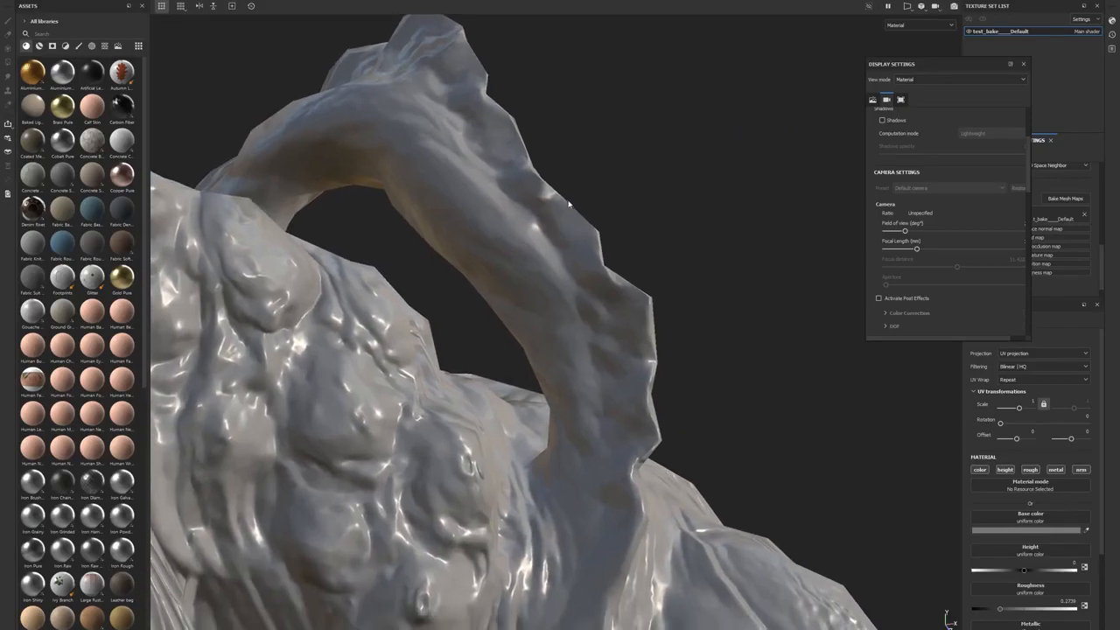
pyautogui.moveTo(577, 293)
pyautogui.keyDown('alt'); pyautogui.mouseDown()
pyautogui.moveTo(452, 208)
pyautogui.moveTo(515, 188)
pyautogui.moveTo(603, 253)
pyautogui.moveTo(606, 289)
pyautogui.moveTo(607, 166)
pyautogui.moveTo(508, 137)
pyautogui.moveTo(649, 111)
pyautogui.moveTo(782, 175)
pyautogui.moveTo(782, 232)
pyautogui.moveTo(875, 175)
pyautogui.moveTo(717, 165)
pyautogui.moveTo(600, 93)
pyautogui.moveTo(672, 317)
pyautogui.moveTo(526, 207)
pyautogui.moveTo(507, 228)
pyautogui.moveTo(595, 267)
pyautogui.moveTo(600, 242)
pyautogui.moveTo(602, 265)
pyautogui.moveTo(592, 257)
pyautogui.moveTo(789, 356)
pyautogui.moveTo(595, 265)
pyautogui.mouseUp(); pyautogui.keyUp('alt')
pyautogui.keyDown('alt'); pyautogui.moveTo(610, 306); pyautogui.dragTo(634, 320); pyautogui.keyUp('alt')
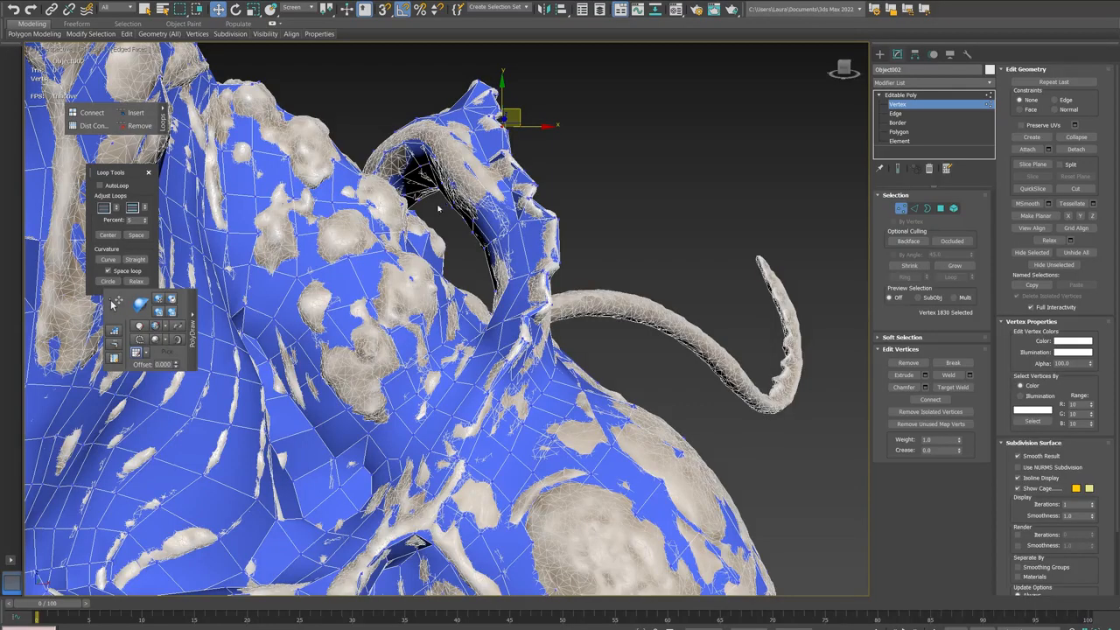
# Step: Return to 3ds Max and select the polygon on top of the lump at the base of the neck
pyautogui.keyDown('alt'); pyautogui.moveTo(439, 208); pyautogui.dragTo(453, 230, button='middle'); pyautogui.keyUp('alt')
pyautogui.press('4')
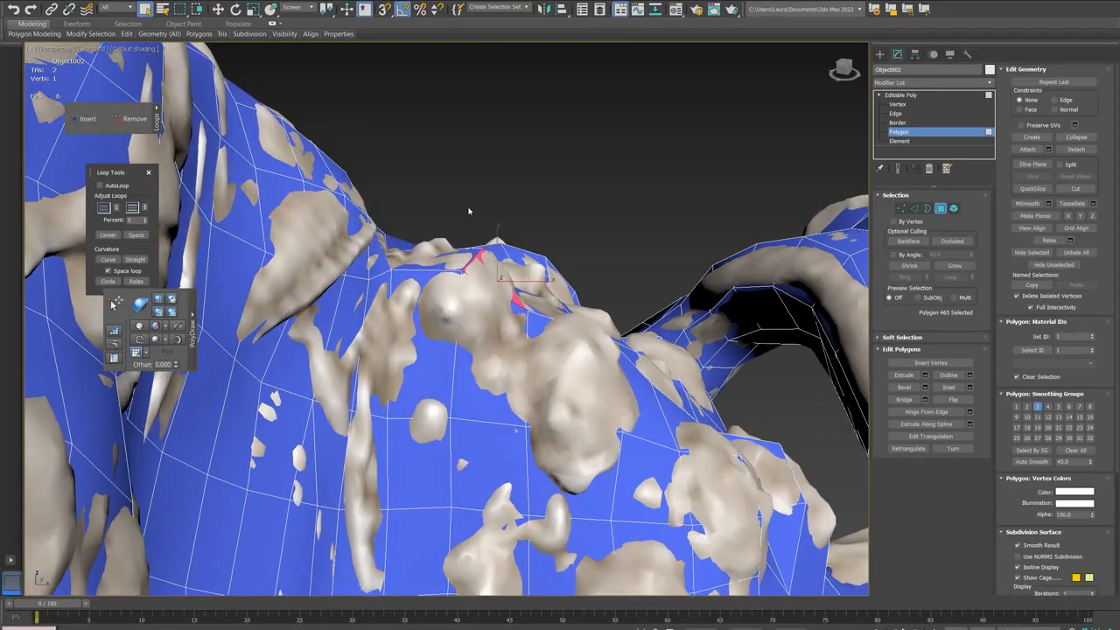
pyautogui.moveTo(468, 211)
pyautogui.keyDown('alt'); pyautogui.mouseDown(button='middle')
pyautogui.moveTo(433, 202)
pyautogui.moveTo(428, 186)
pyautogui.moveTo(404, 250)
pyautogui.moveTo(383, 219)
pyautogui.moveTo(455, 214)
pyautogui.mouseUp(button='middle'); pyautogui.keyUp('alt')
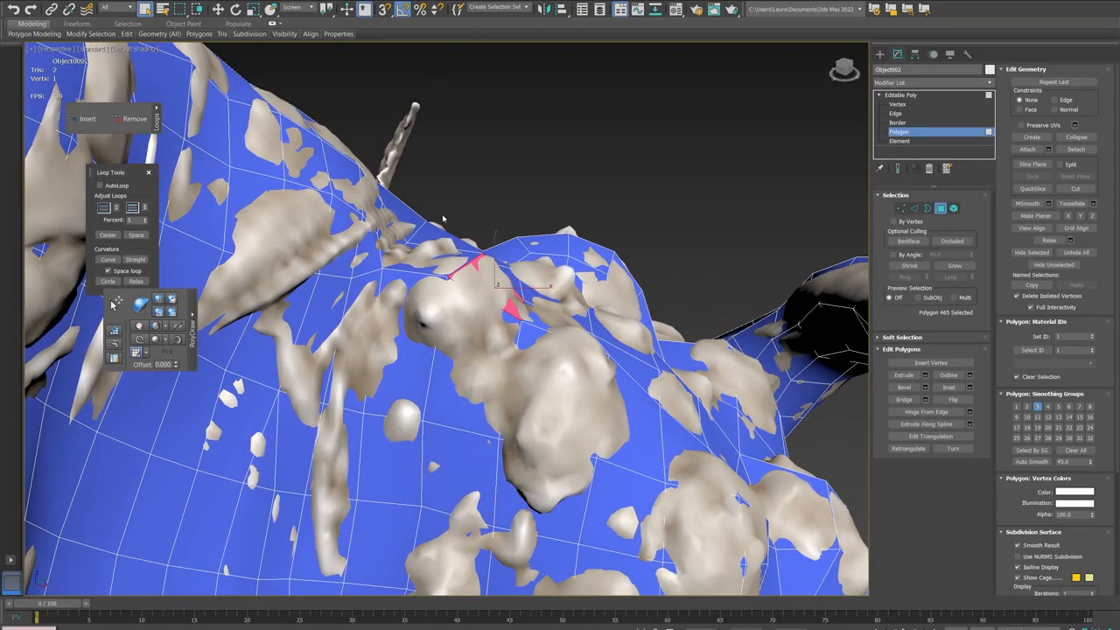
# Step: Examine the bake on the peaked lump at the base of the neck in Substance 3D Painter from several angles
pyautogui.hotkey('alt', 'Tab')
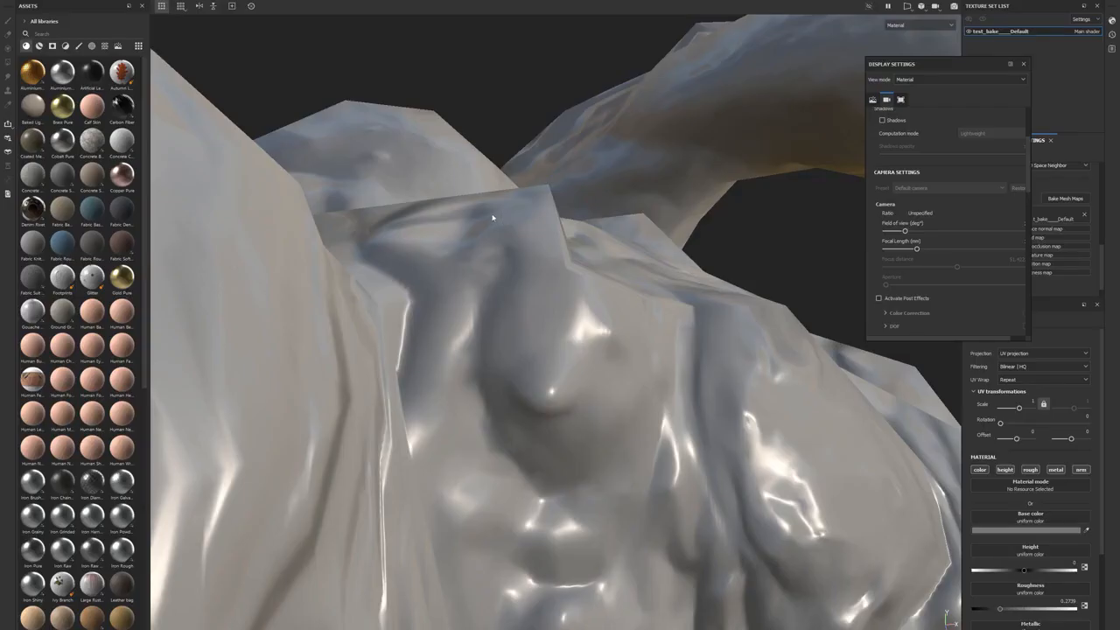
pyautogui.moveTo(499, 234)
pyautogui.keyDown('alt'); pyautogui.mouseDown()
pyautogui.moveTo(464, 132)
pyautogui.moveTo(513, 219)
pyautogui.moveTo(472, 201)
pyautogui.mouseUp(); pyautogui.keyUp('alt')
pyautogui.press('Tab')
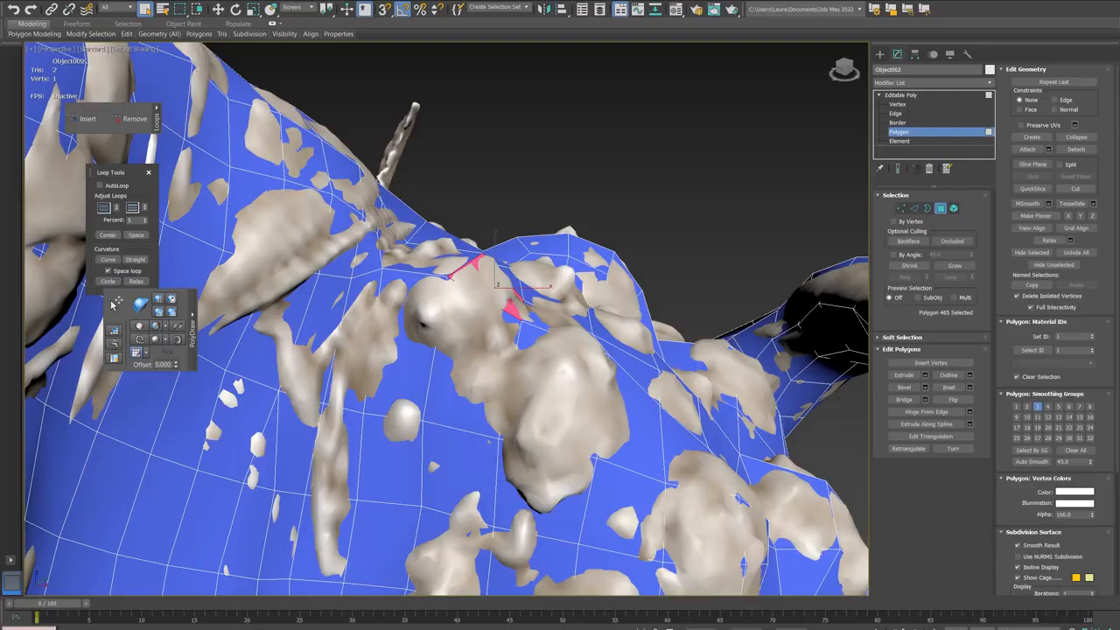
pyautogui.rightClick(508, 294)
pyautogui.click(499, 200)
pyautogui.keyDown('alt'); pyautogui.moveTo(479, 216); pyautogui.dragTo(479, 211, button='middle'); pyautogui.keyUp('alt')
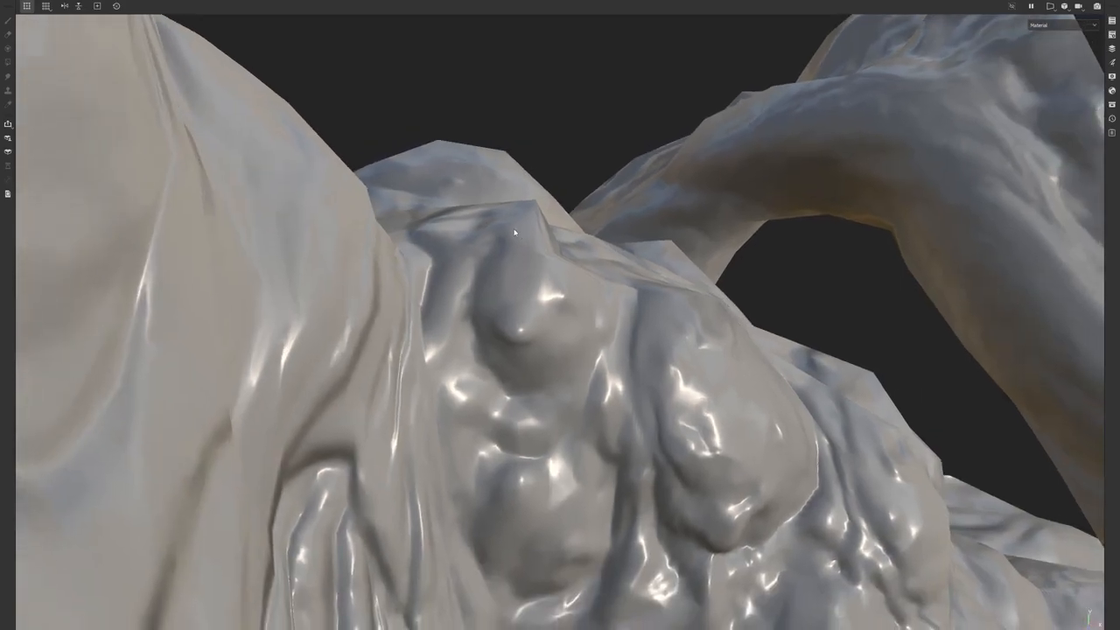
pyautogui.press('Tab')
pyautogui.moveTo(522, 228)
pyautogui.keyDown('alt'); pyautogui.mouseDown()
pyautogui.moveTo(519, 254)
pyautogui.moveTo(470, 315)
pyautogui.moveTo(464, 286)
pyautogui.moveTo(388, 267)
pyautogui.moveTo(500, 306)
pyautogui.moveTo(690, 280)
pyautogui.moveTo(492, 242)
pyautogui.mouseUp(); pyautogui.keyUp('alt')
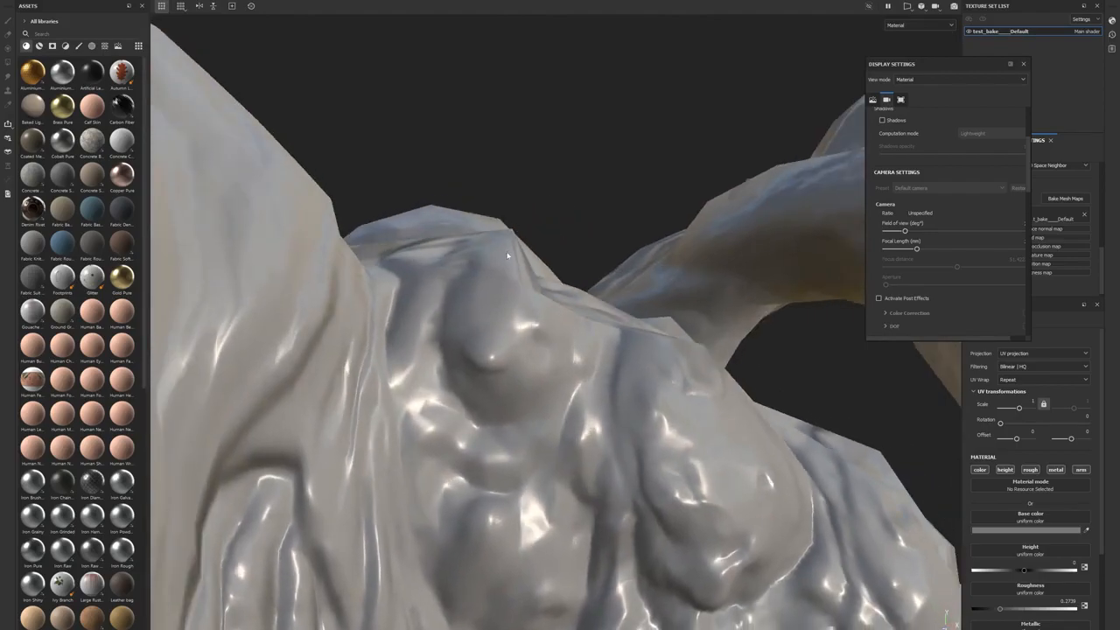
pyautogui.moveTo(550, 291)
pyautogui.keyDown('alt'); pyautogui.mouseDown()
pyautogui.moveTo(508, 236)
pyautogui.moveTo(517, 280)
pyautogui.moveTo(508, 256)
pyautogui.mouseUp(); pyautogui.keyUp('alt')
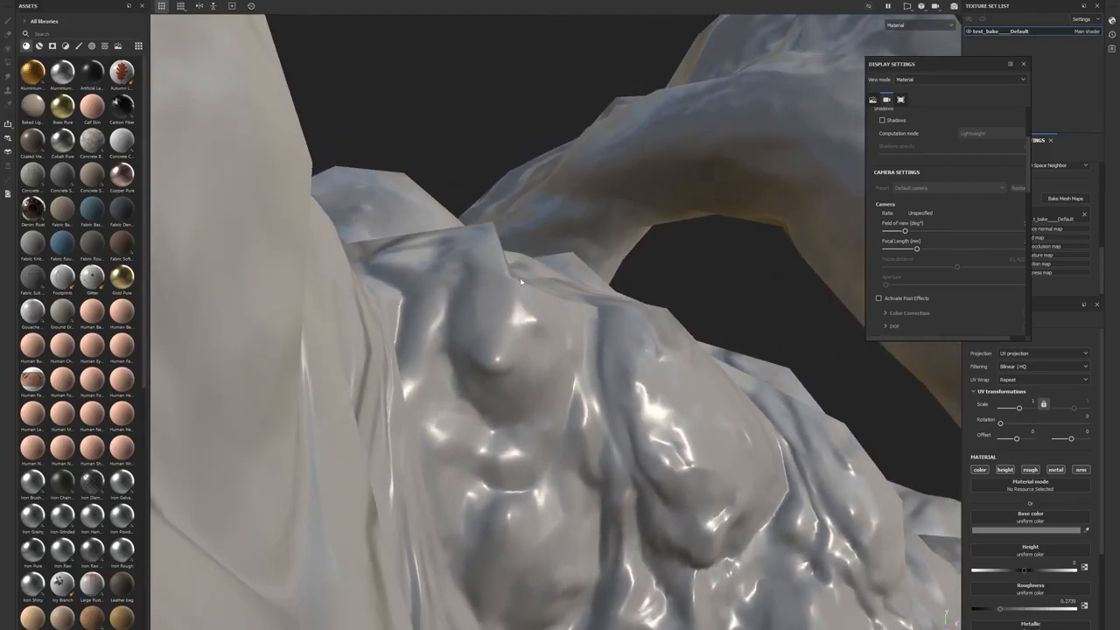
pyautogui.keyDown('alt'); pyautogui.moveTo(510, 260); pyautogui.dragTo(493, 287); pyautogui.keyUp('alt')
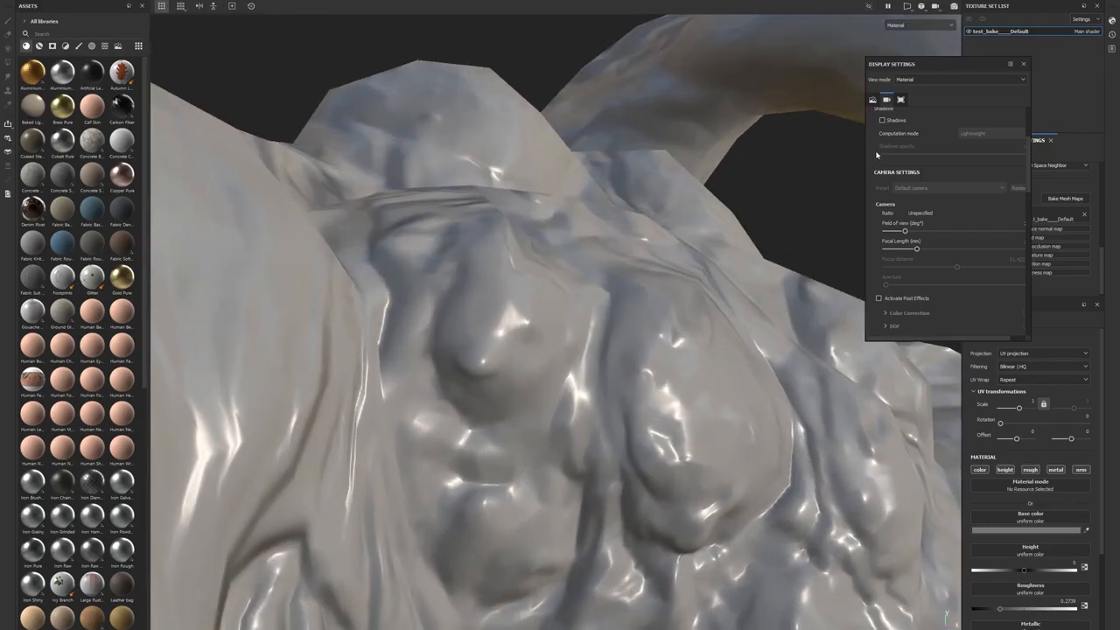
# Step: Look further down the Display Settings for a viewport option and view the neck lump again
pyautogui.scroll(-10, 885, 303)
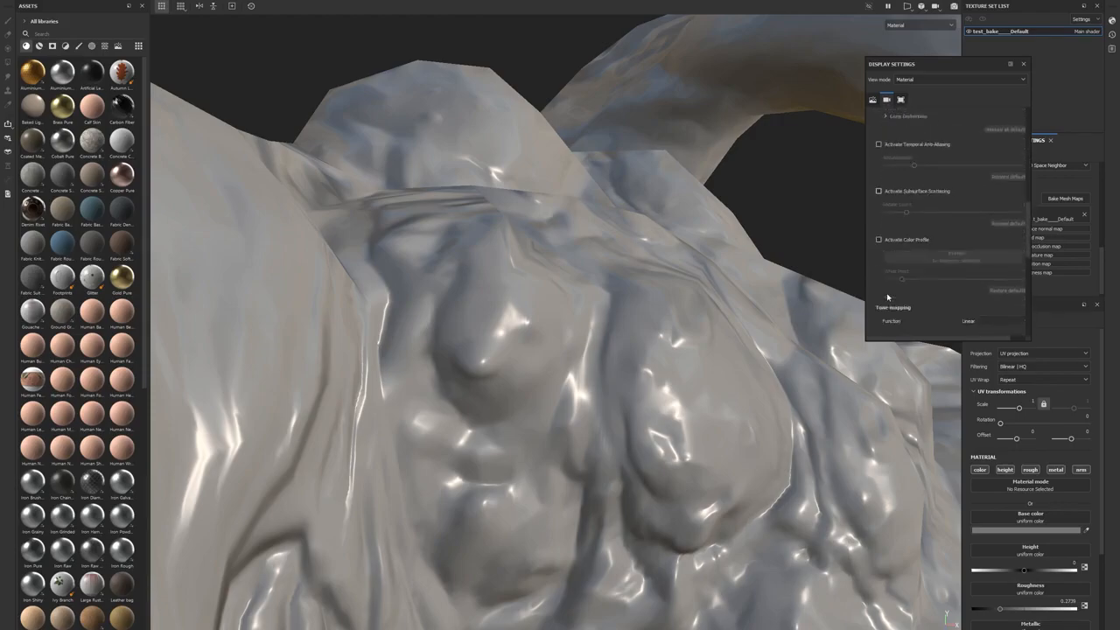
pyautogui.scroll(-2, 887, 296)
pyautogui.click(887, 223)
pyautogui.keyDown('alt'); pyautogui.moveTo(613, 245); pyautogui.dragTo(482, 280); pyautogui.keyUp('alt')
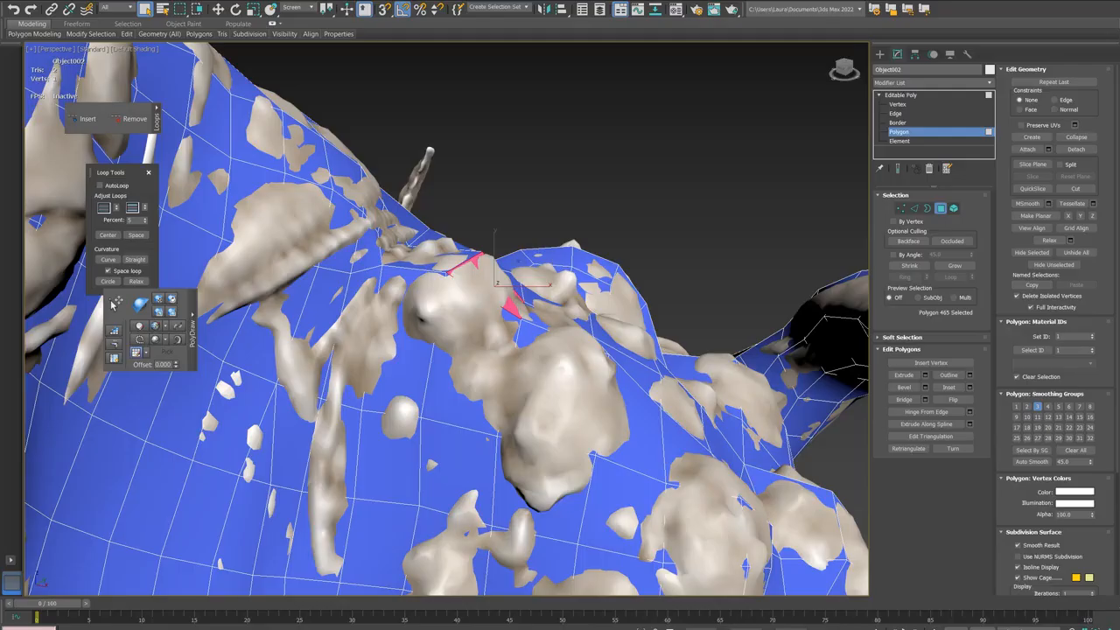
# Step: Return to 3ds Max and hide the sculpt to expose the selected polygon on the low-poly mesh
pyautogui.keyDown('alt'); pyautogui.moveTo(458, 259); pyautogui.dragTo(112, 302, button='middle'); pyautogui.keyUp('alt')
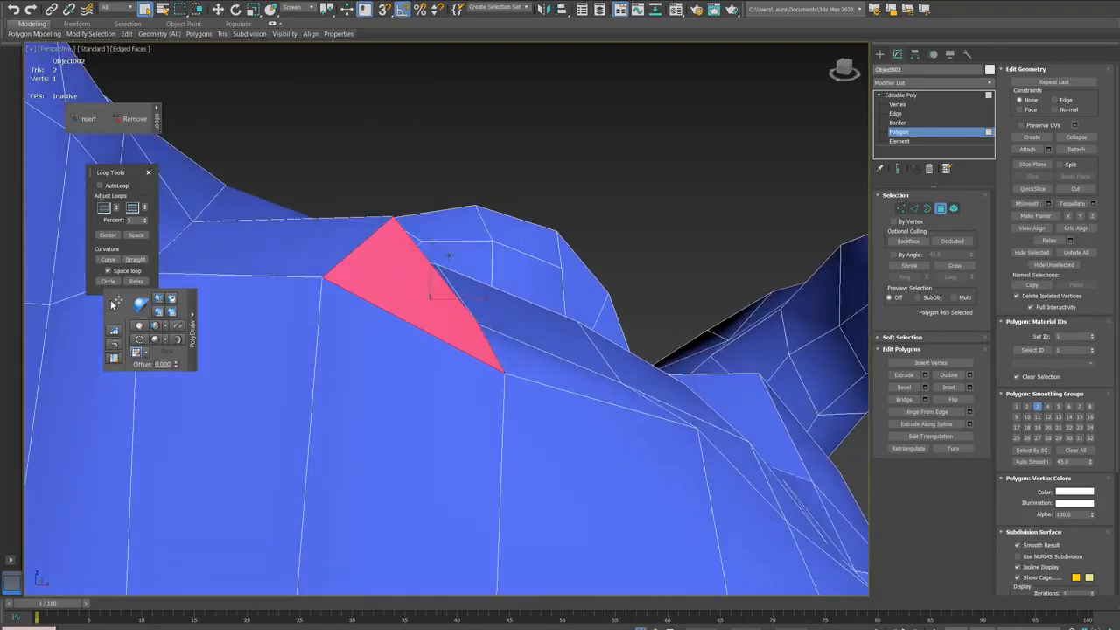
# Step: Mirror the half mesh across the X axis with a Symmetry modifier and collapse it to an Editable Poly
pyautogui.keyDown('alt'); pyautogui.moveTo(449, 255); pyautogui.dragTo(494, 269, button='middle'); pyautogui.keyUp('alt')
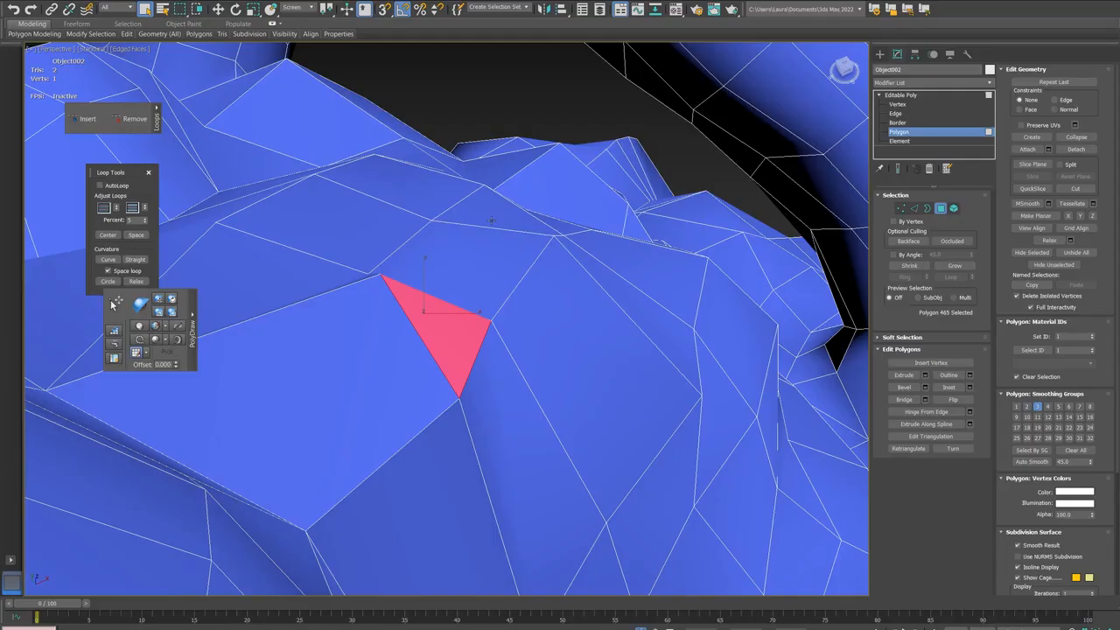
pyautogui.keyDown('alt'); pyautogui.moveTo(482, 215); pyautogui.dragTo(370, 185, button='middle'); pyautogui.keyUp('alt')
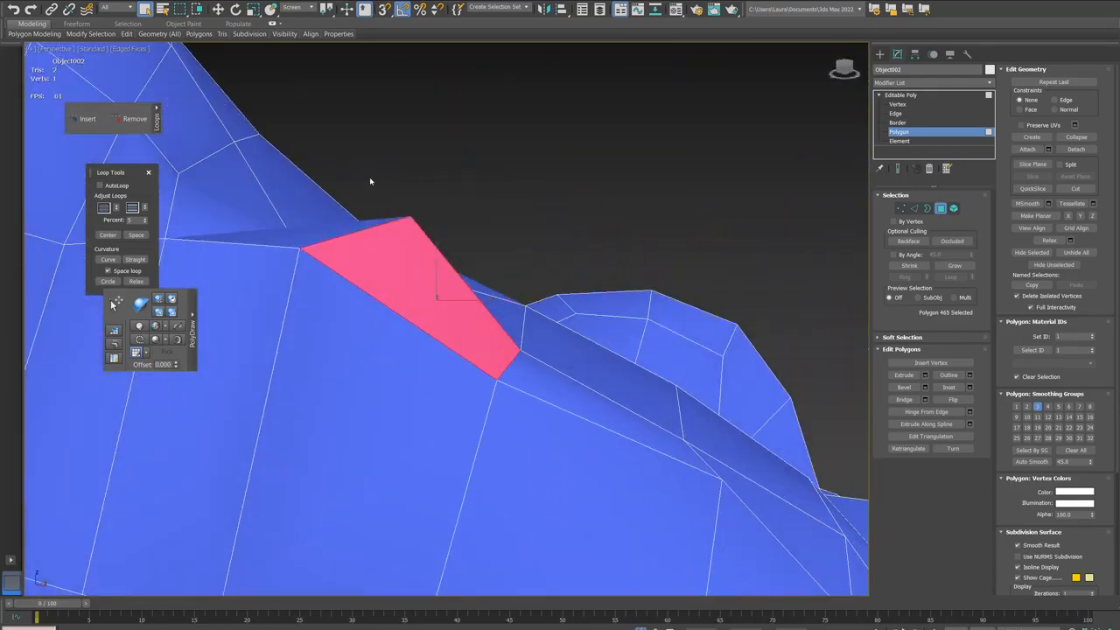
pyautogui.click(915, 94)
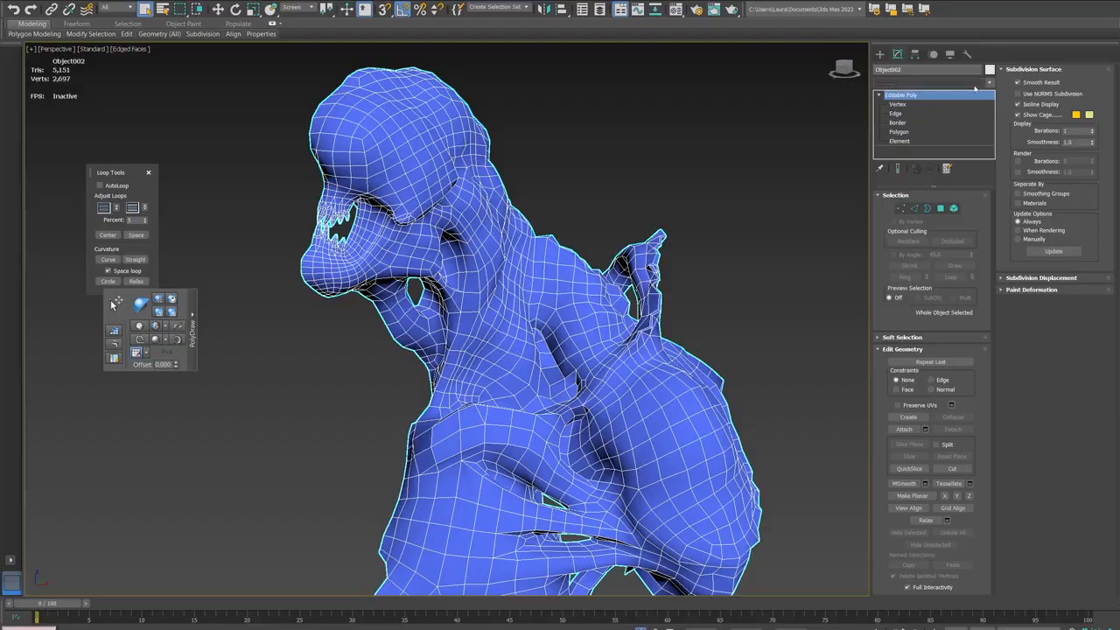
pyautogui.click(990, 81)
pyautogui.moveTo(993, 104); pyautogui.dragTo(996, 451)
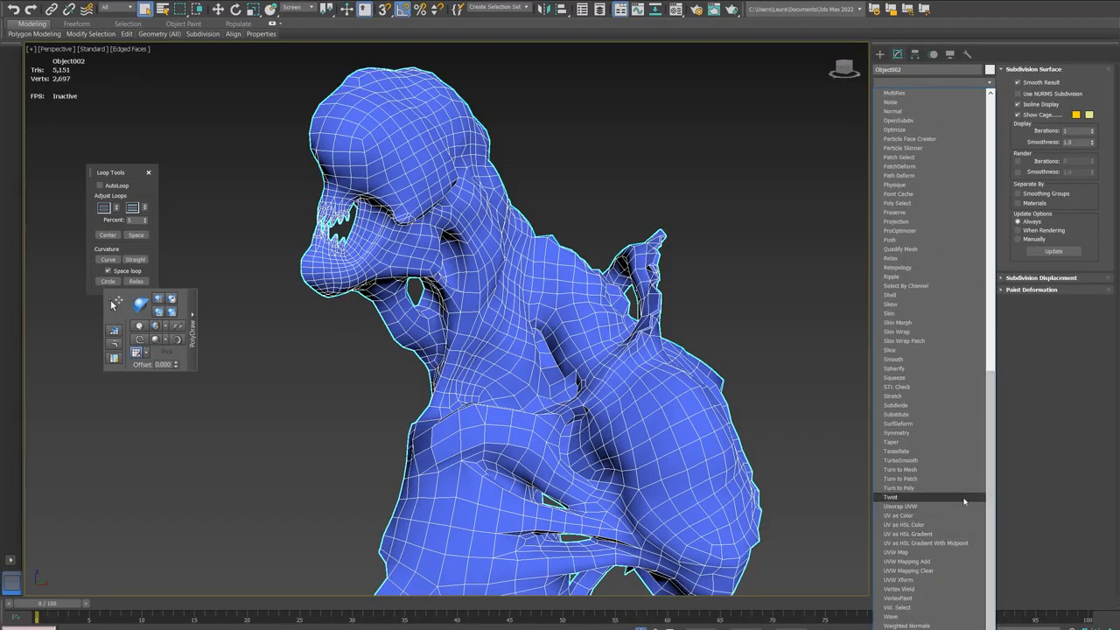
pyautogui.click(918, 432)
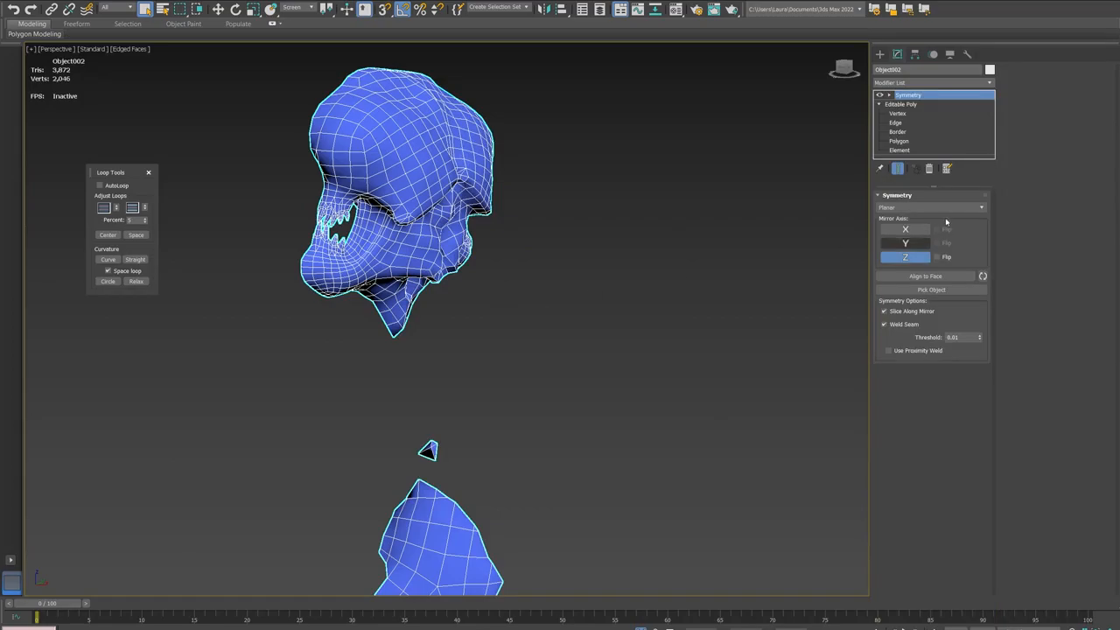
pyautogui.click(915, 229)
pyautogui.click(891, 255)
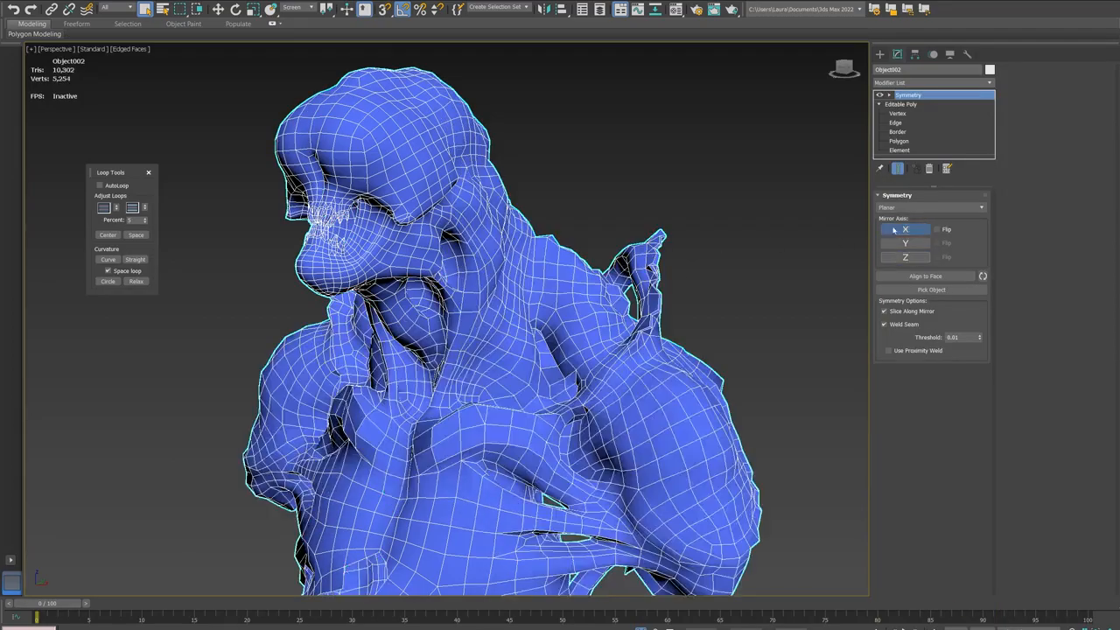
pyautogui.rightClick(926, 104)
pyautogui.click(941, 180)
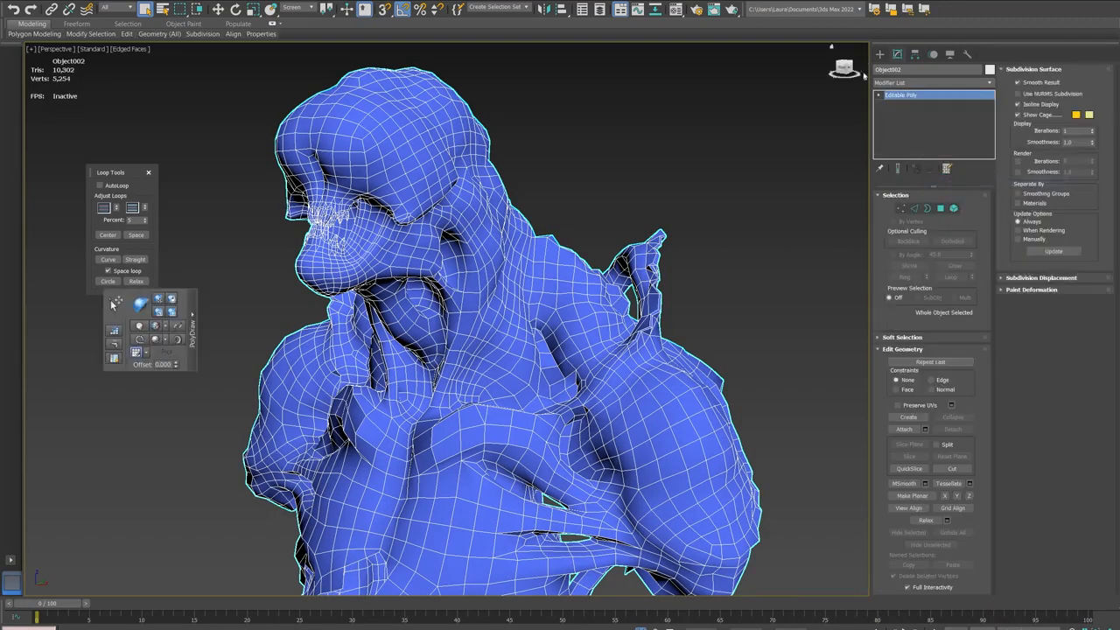
# Step: Select the edge loop along the centre seam to check its continuity around the head and down the back
pyautogui.press('2')
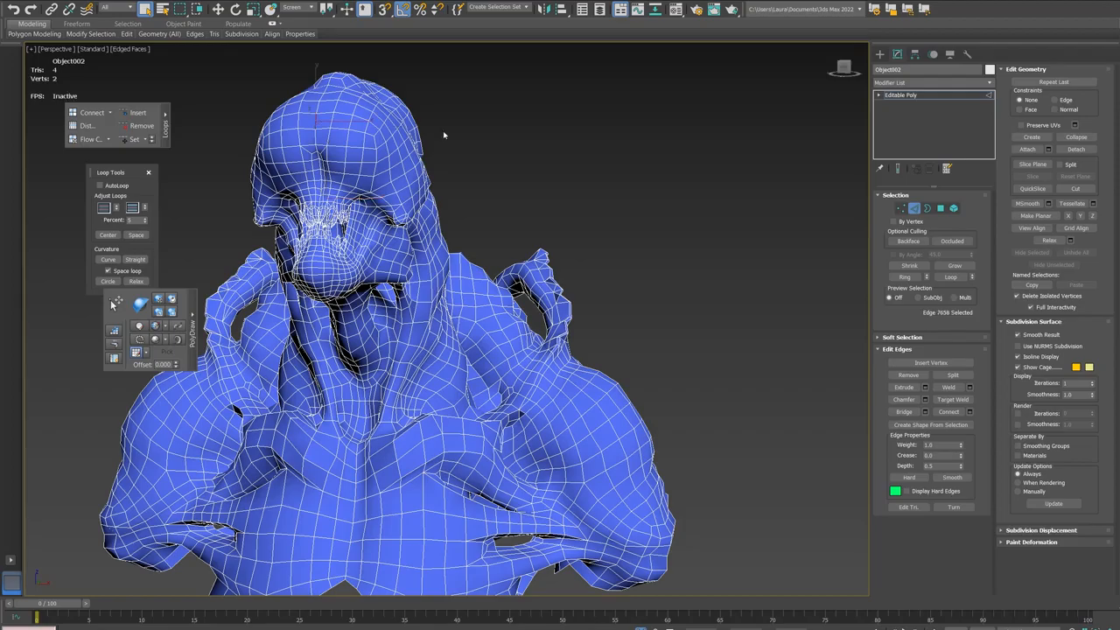
pyautogui.moveTo(446, 158); pyautogui.dragTo(555, 123, button='middle')
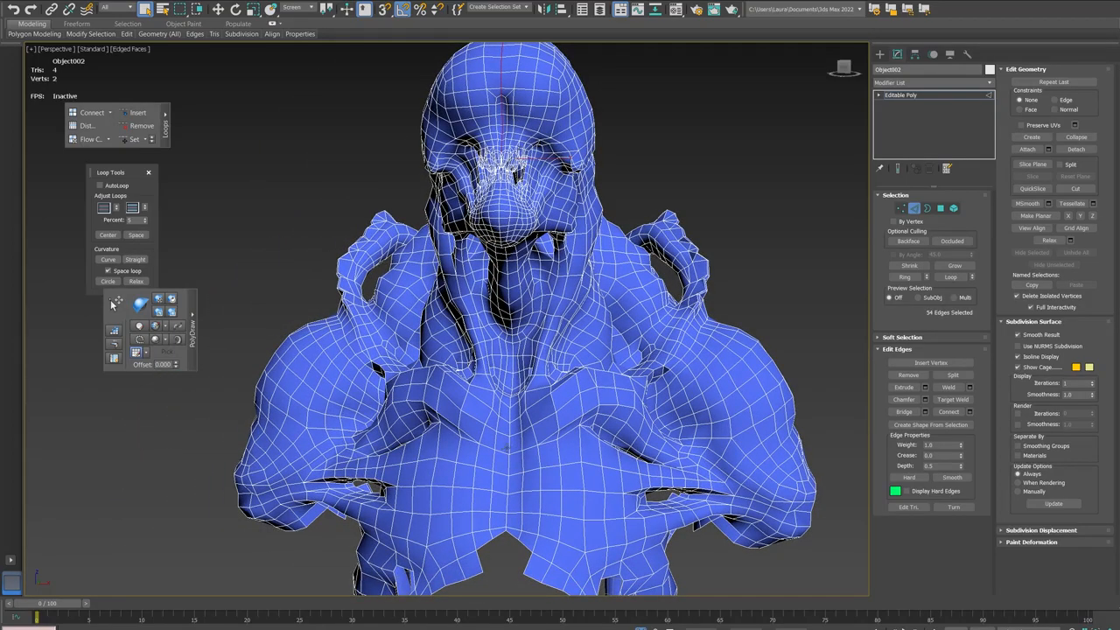
pyautogui.keyDown('alt'); pyautogui.moveTo(642, 303); pyautogui.dragTo(542, 268, button='middle'); pyautogui.keyUp('alt')
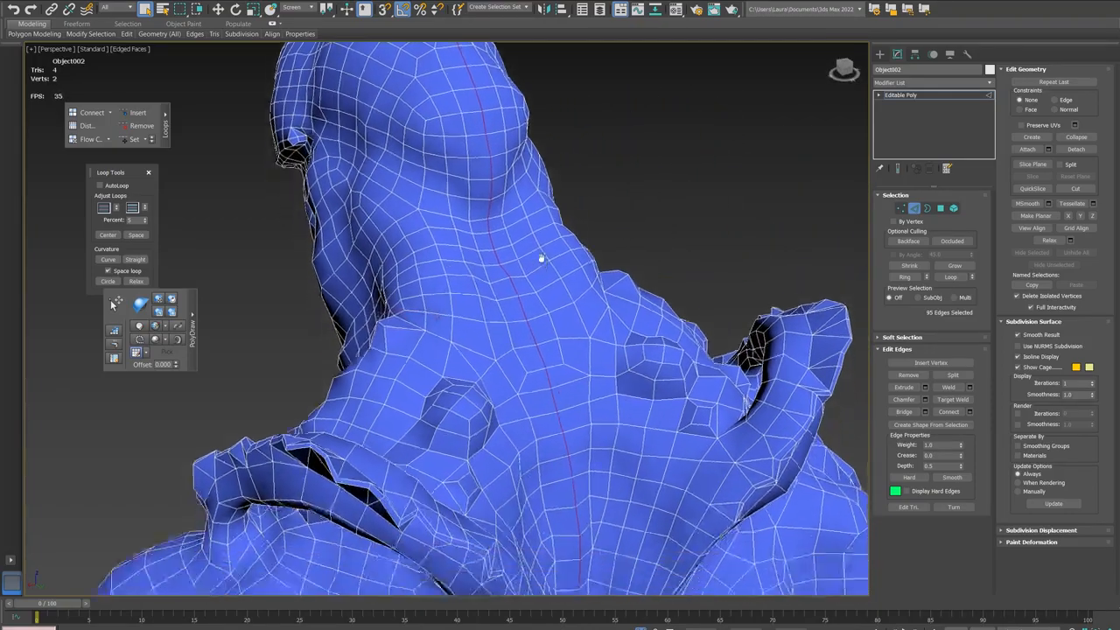
pyautogui.scroll(-3, 542, 263)
pyautogui.keyDown('alt'); pyautogui.moveTo(554, 398); pyautogui.dragTo(557, 416, button='middle'); pyautogui.keyUp('alt')
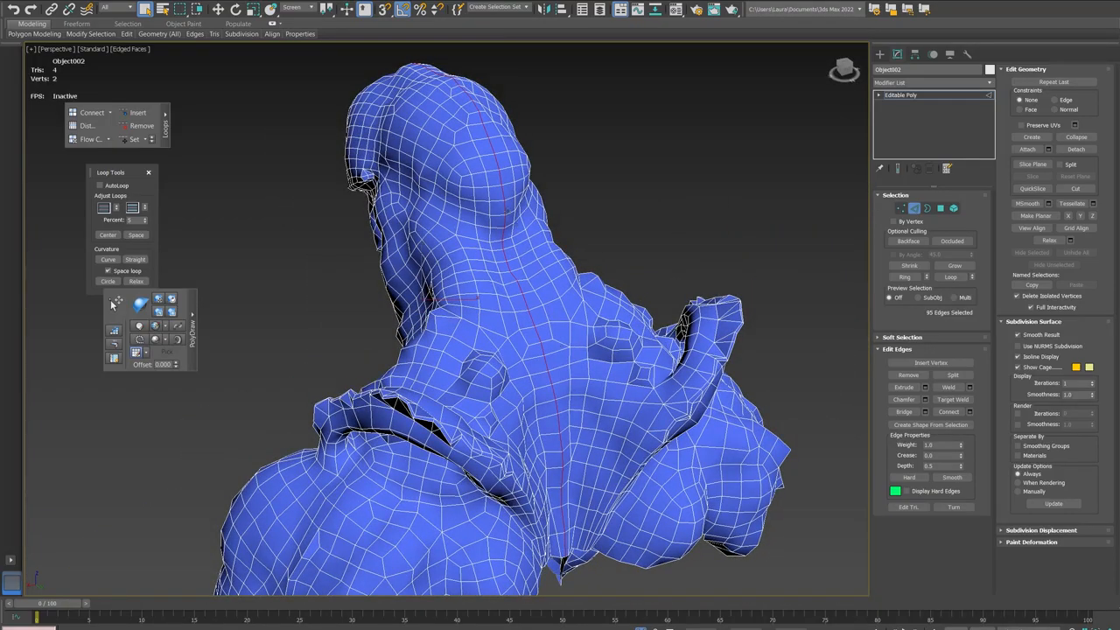
pyautogui.keyDown('alt'); pyautogui.moveTo(498, 210); pyautogui.dragTo(532, 151, button='middle'); pyautogui.keyUp('alt')
pyautogui.click(918, 94)
# Step: Clear the smoothing groups on all polygons of the mirrored mesh and assign them to smoothing group 1
pyautogui.scroll(4, 667, 188)
pyautogui.scroll(-6, 667, 187)
pyautogui.moveTo(667, 187)
pyautogui.keyDown('alt'); pyautogui.mouseDown(button='middle')
pyautogui.moveTo(755, 180)
pyautogui.moveTo(667, 174)
pyautogui.mouseUp(button='middle'); pyautogui.keyUp('alt')
pyautogui.scroll(2, 664, 184)
pyautogui.press('4')
pyautogui.hotkey('ctrl', 'a')
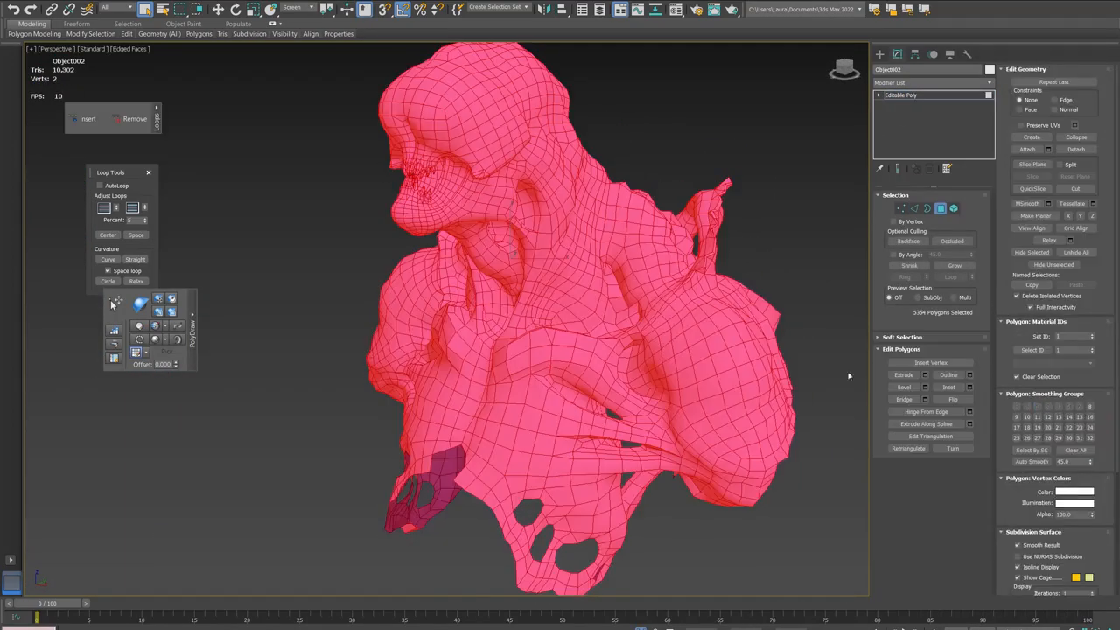
pyautogui.click(1074, 449)
pyautogui.click(1016, 406)
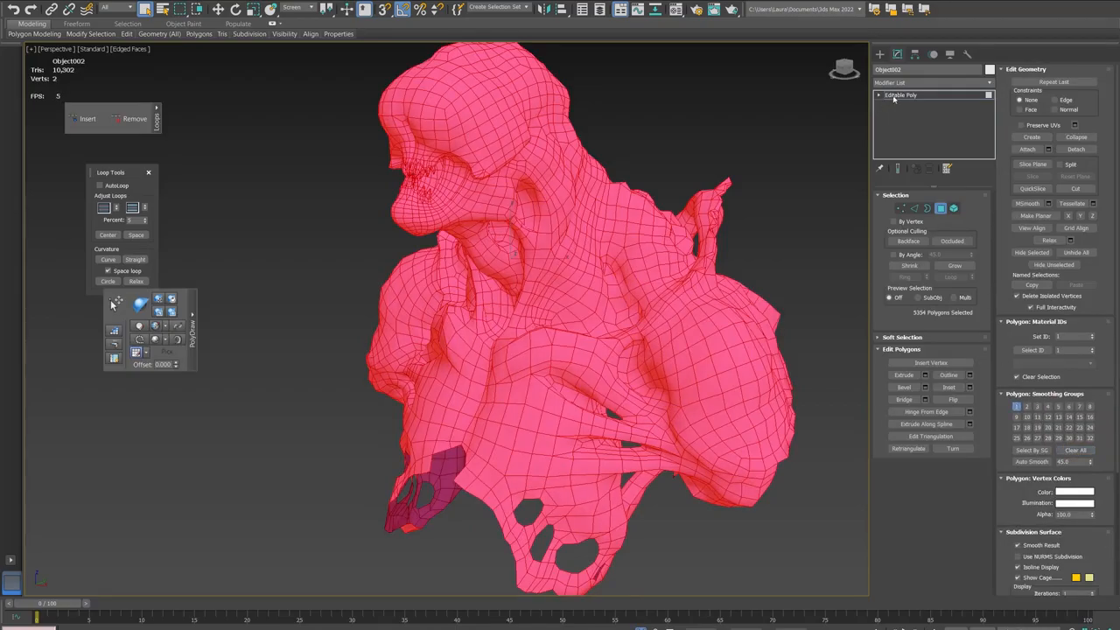
pyautogui.click(894, 95)
# Step: Export the mesh from 3ds Max, switch to Substance 3D Painter and choose test_bake.obj as the project mesh
pyautogui.click(11, 1)
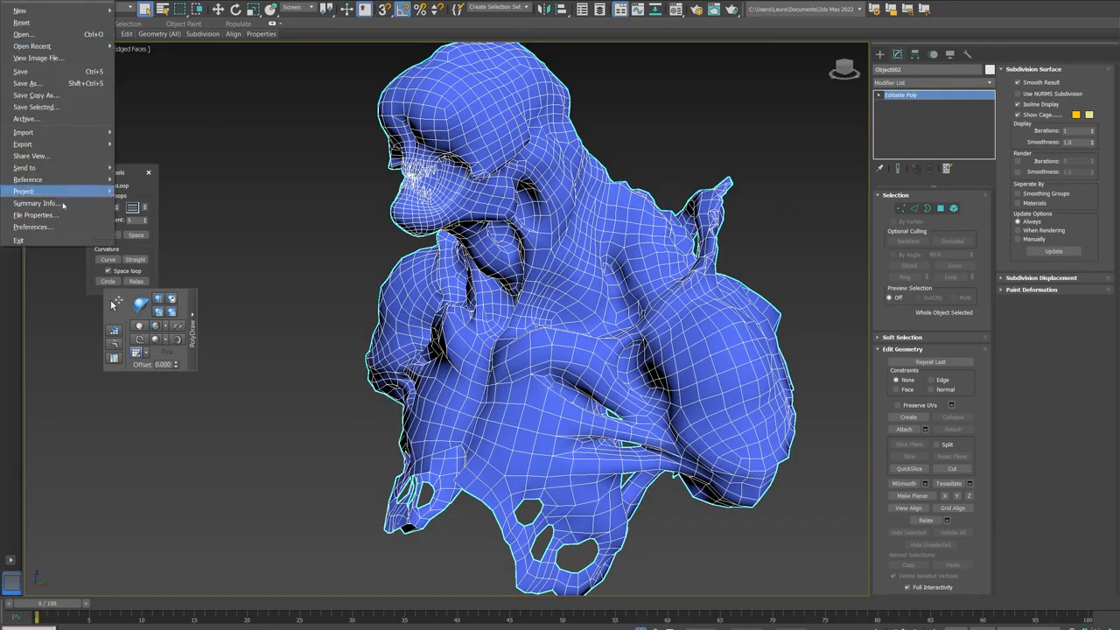
pyautogui.moveTo(87, 147)
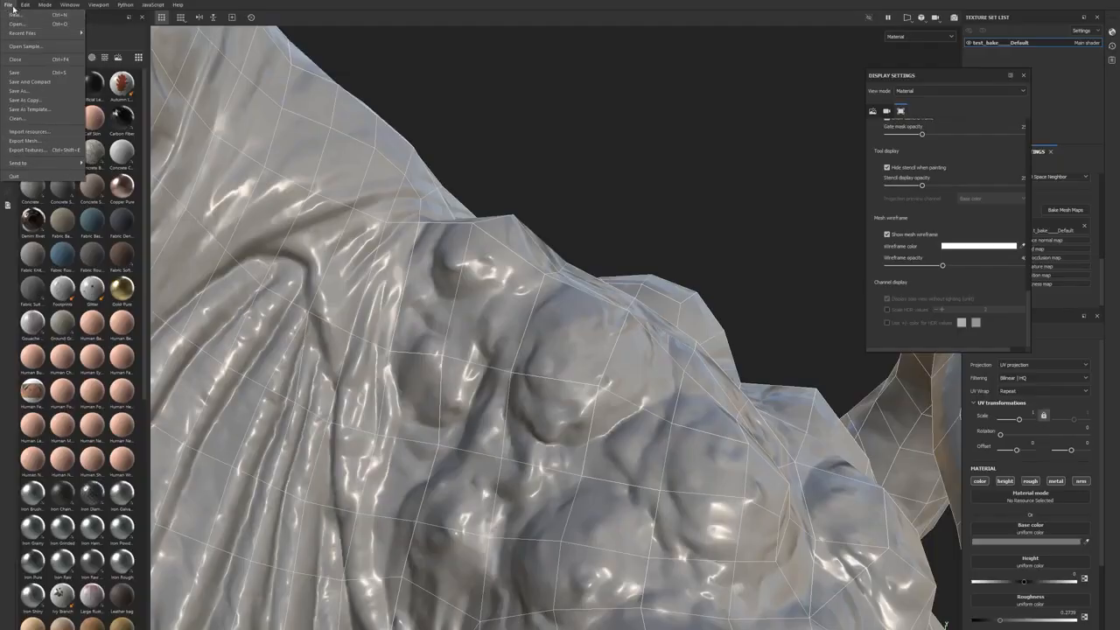
pyautogui.moveTo(25, 5)
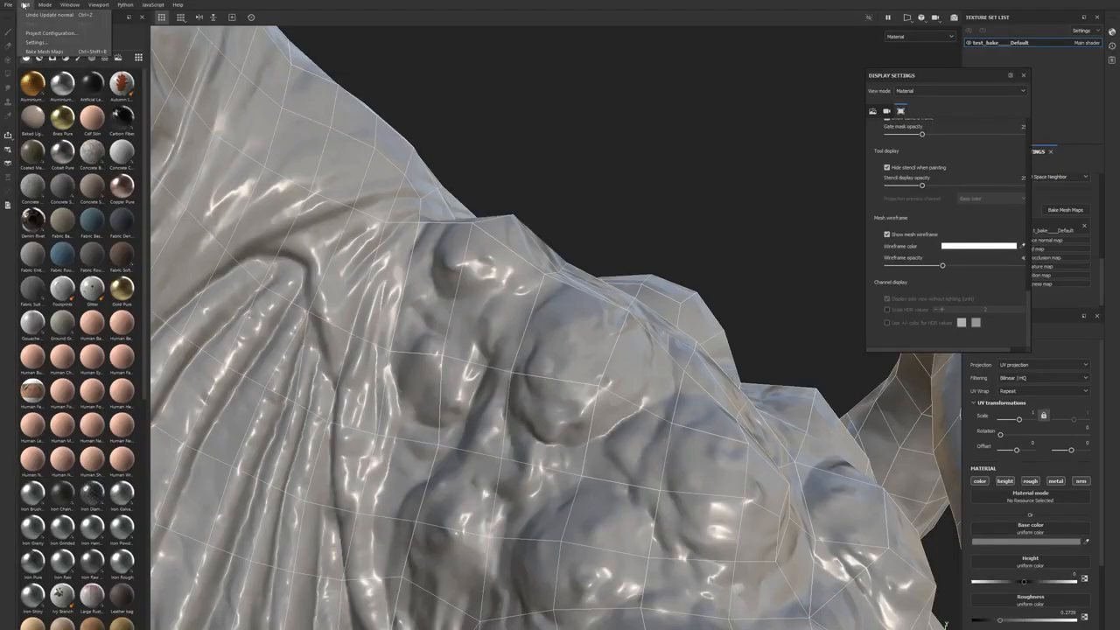
pyautogui.click(51, 33)
pyautogui.moveTo(525, 243); pyautogui.dragTo(445, 231)
pyautogui.click(554, 249)
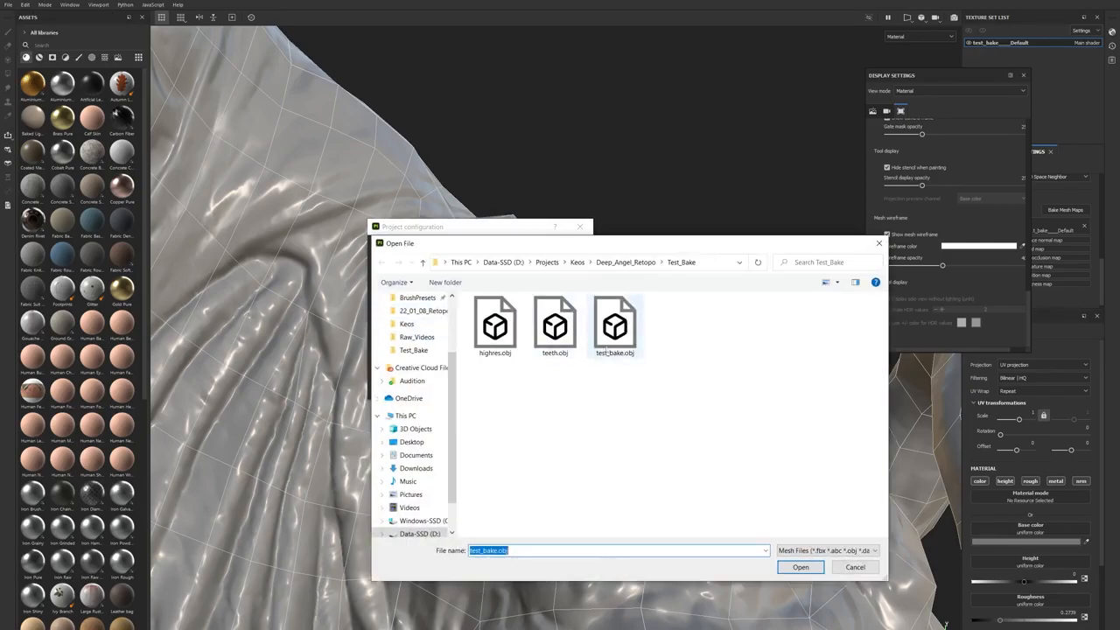
pyautogui.doubleClick(612, 336)
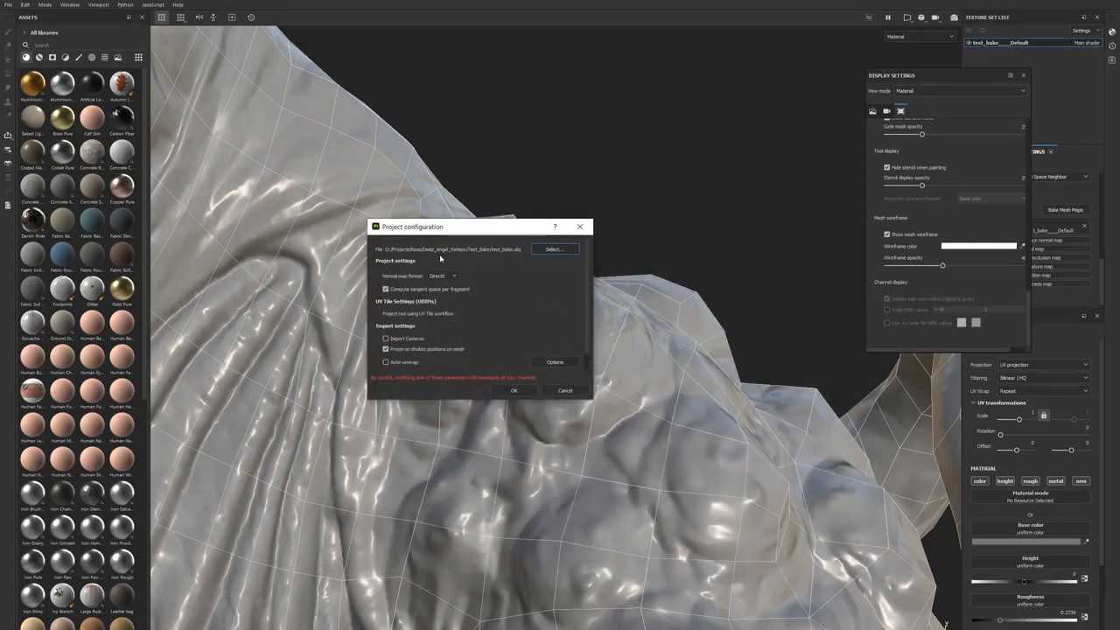
# Step: Enable Auto-unwrap with UV islands set to Recompute all and apply the project configuration to reload the mesh
pyautogui.click(402, 362)
pyautogui.scroll(-1, 510, 337)
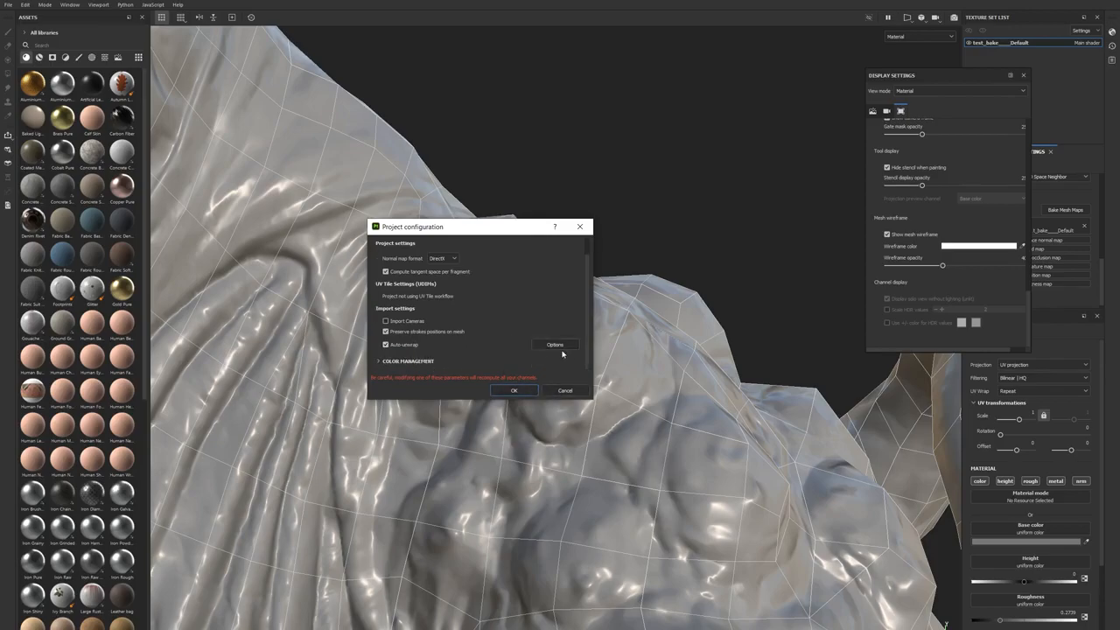
pyautogui.click(559, 347)
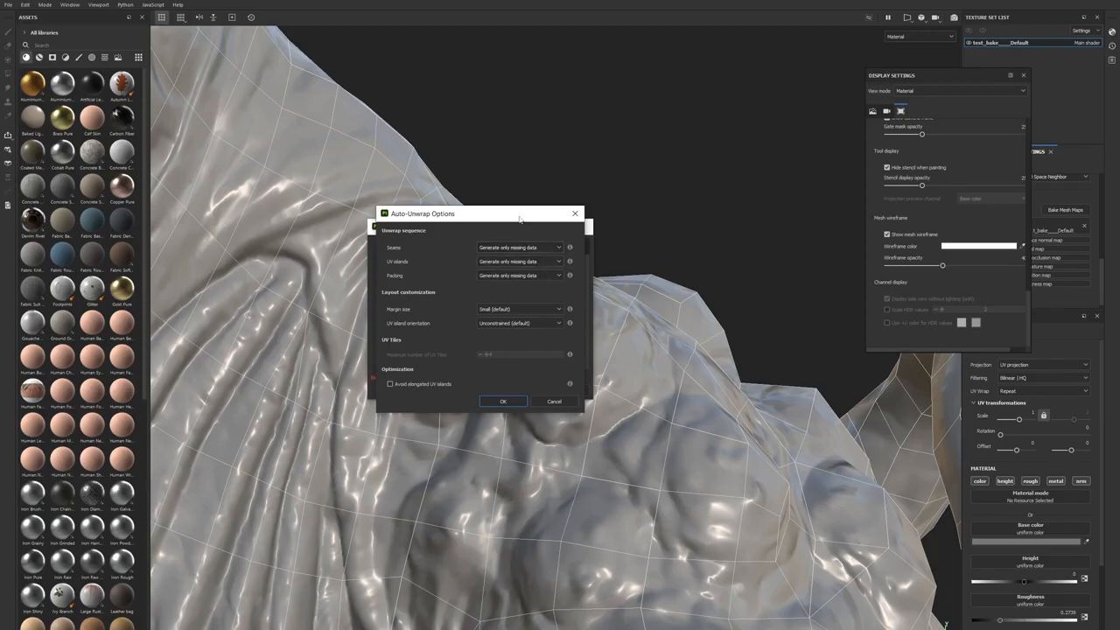
pyautogui.moveTo(519, 218); pyautogui.dragTo(410, 197)
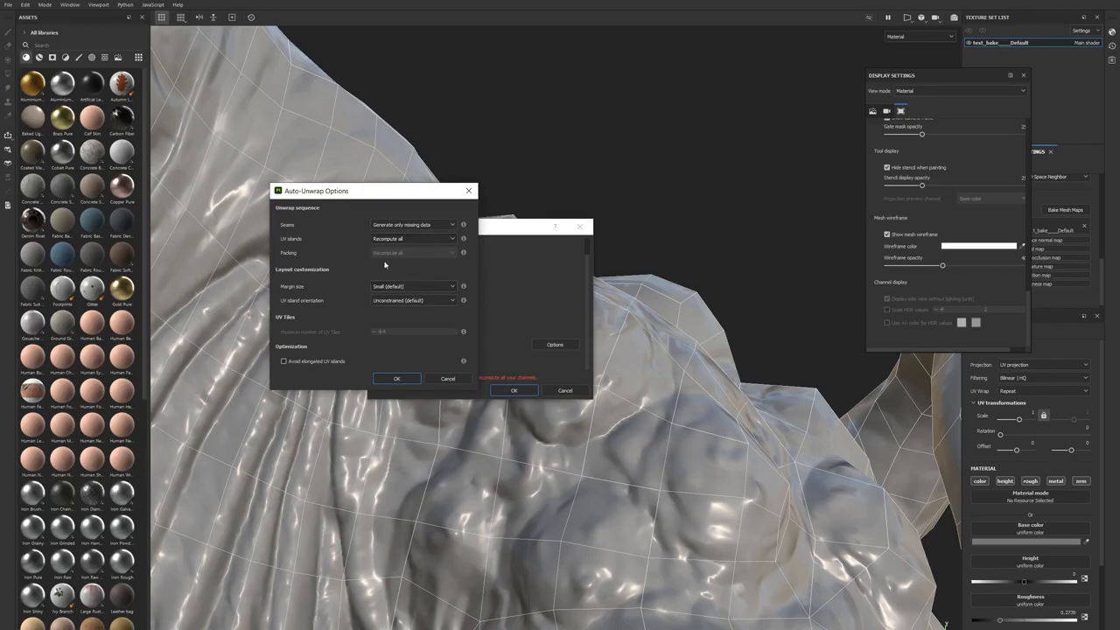
pyautogui.click(392, 379)
pyautogui.click(512, 391)
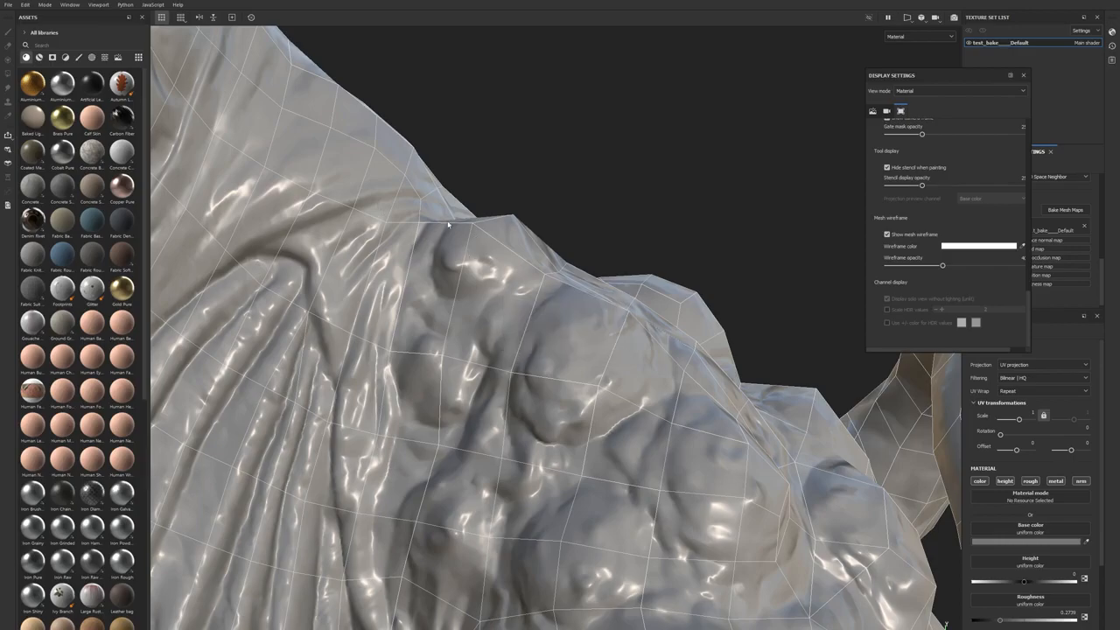
# Step: Bake the normal map for the 02___Default texture set from the high-definition meshes
pyautogui.scroll(4, 602, 199)
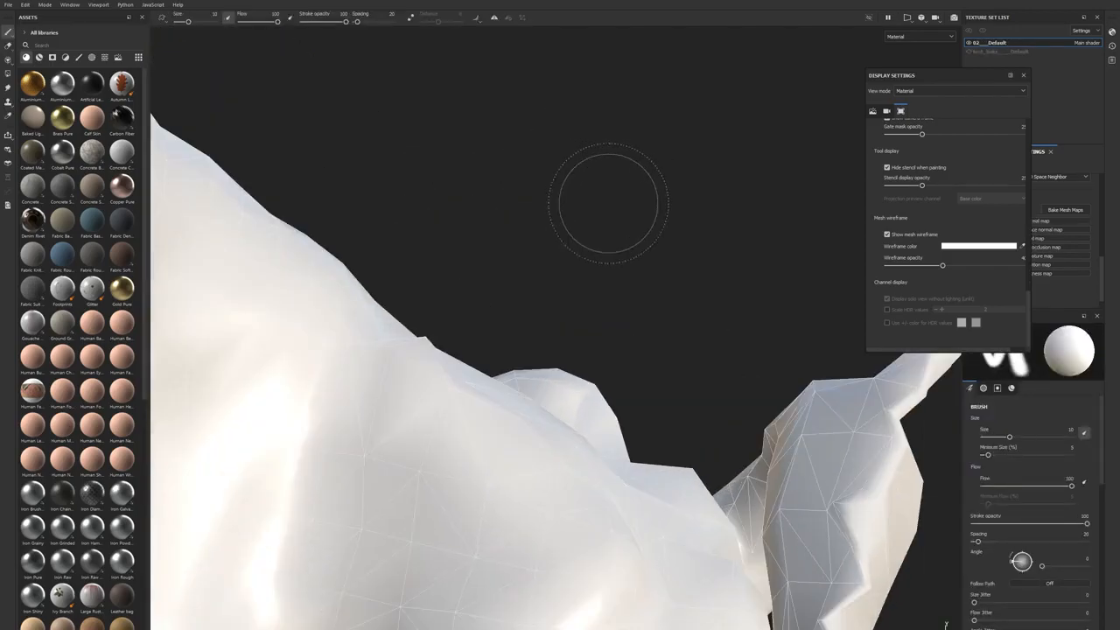
pyautogui.click(1057, 209)
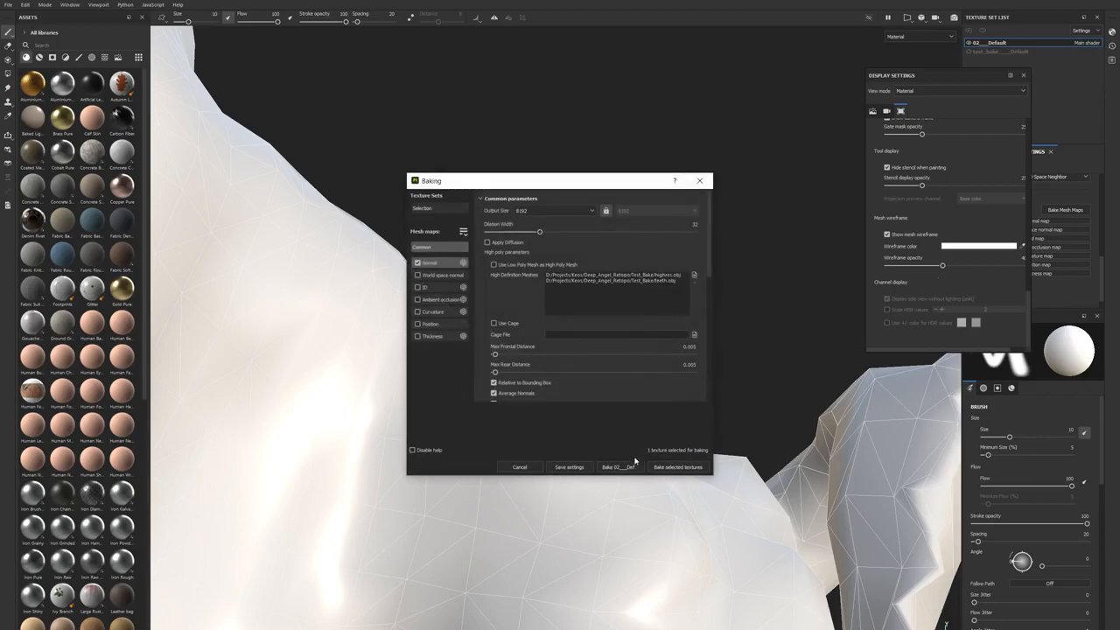
pyautogui.click(666, 467)
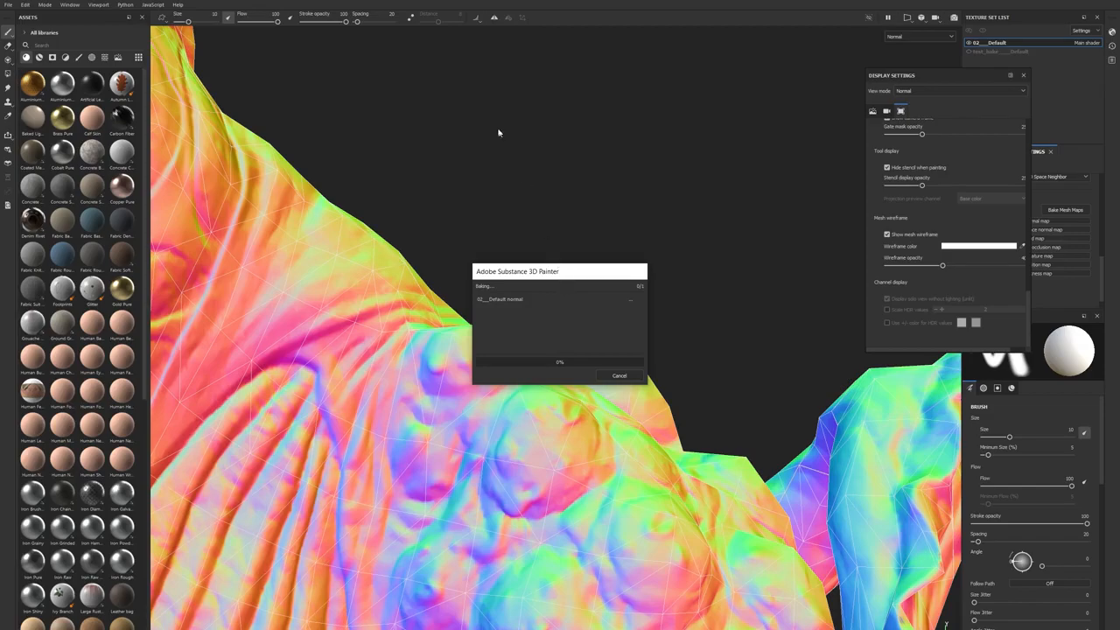
pyautogui.moveTo(528, 271); pyautogui.dragTo(465, 132)
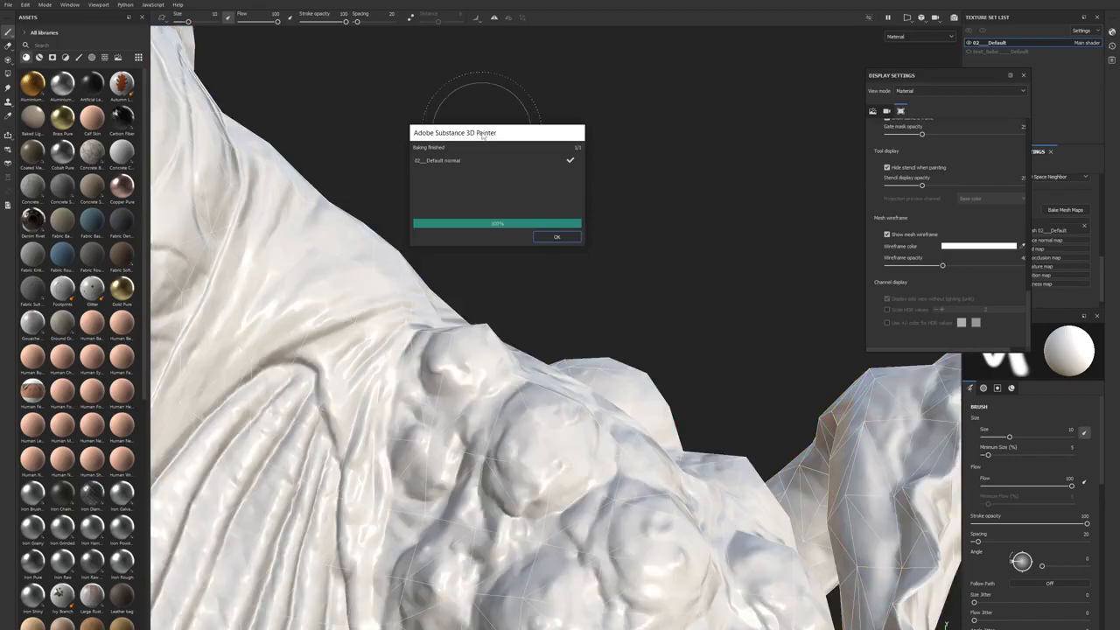
pyautogui.click(557, 237)
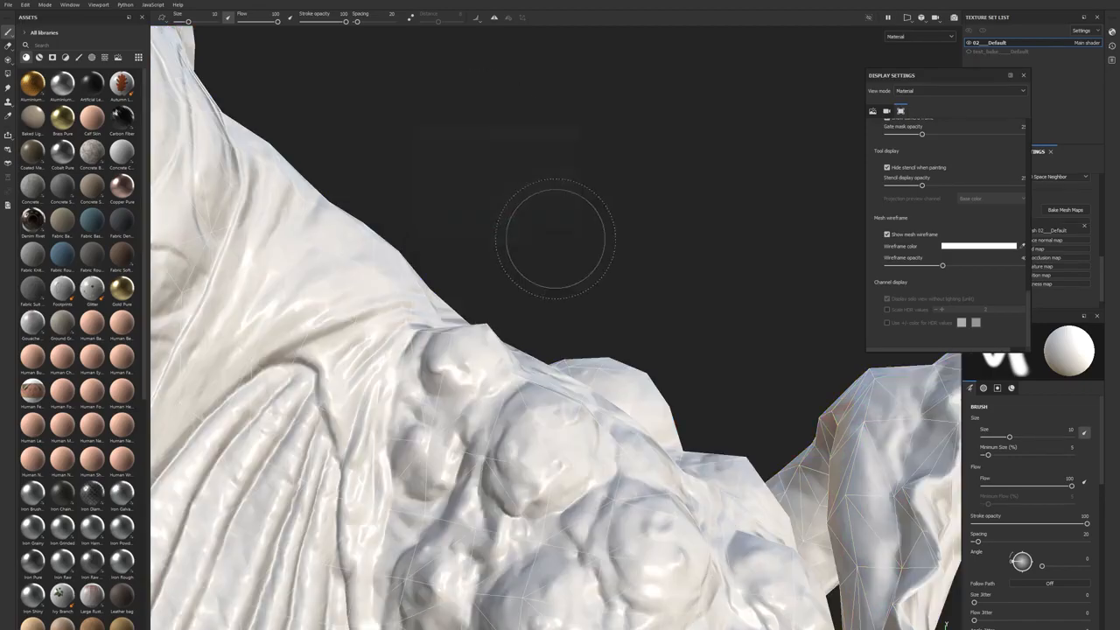
# Step: Close the Display Settings and add a fill layer with a grey base color and a roughness of 0.3
pyautogui.click(1026, 77)
pyautogui.click(974, 151)
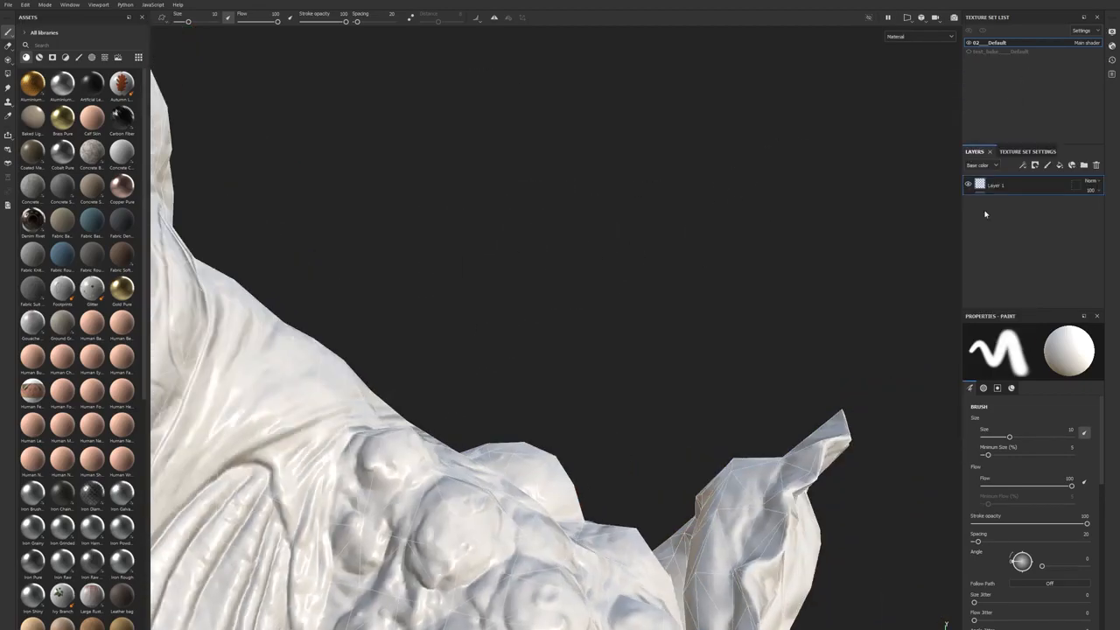
pyautogui.click(1059, 166)
pyautogui.click(1002, 542)
pyautogui.moveTo(928, 507); pyautogui.dragTo(858, 520)
pyautogui.click(1003, 442)
# Step: Examine the new bake and wireframe around the lump at the base of the neck
pyautogui.keyDown('alt'); pyautogui.moveTo(413, 442); pyautogui.dragTo(572, 327, button='middle'); pyautogui.keyUp('alt')
pyautogui.keyDown('alt'); pyautogui.moveTo(572, 327); pyautogui.dragTo(657, 386, button='right'); pyautogui.keyUp('alt')
pyautogui.keyDown('alt'); pyautogui.moveTo(657, 386); pyautogui.dragTo(669, 438); pyautogui.keyUp('alt')
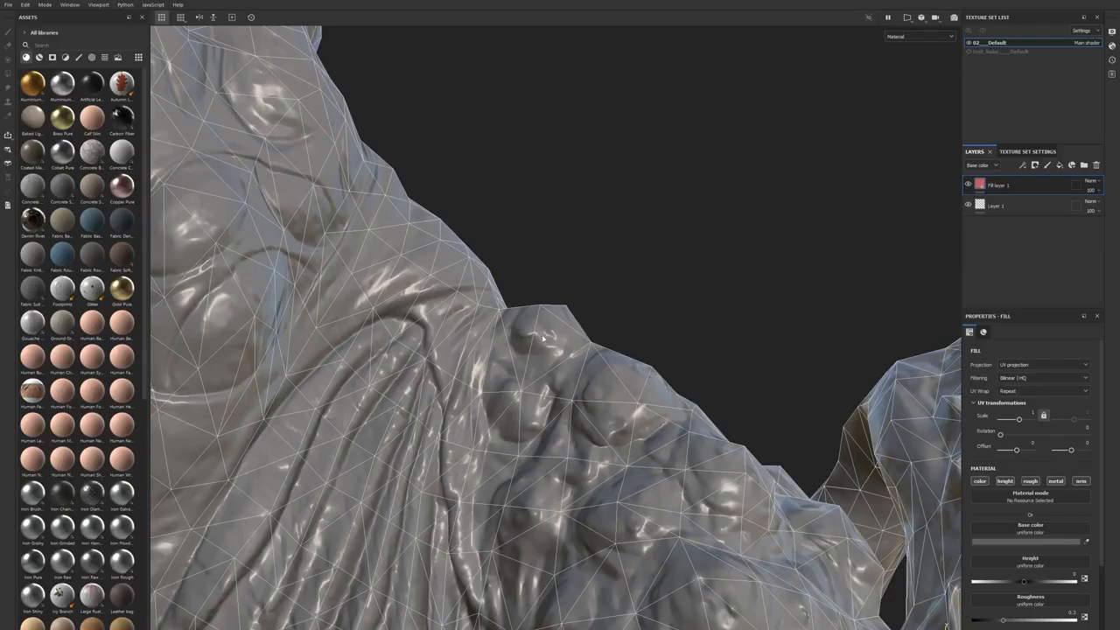
pyautogui.moveTo(589, 353)
pyautogui.keyDown('alt'); pyautogui.mouseDown()
pyautogui.moveTo(614, 461)
pyautogui.moveTo(551, 325)
pyautogui.mouseUp(); pyautogui.keyUp('alt')
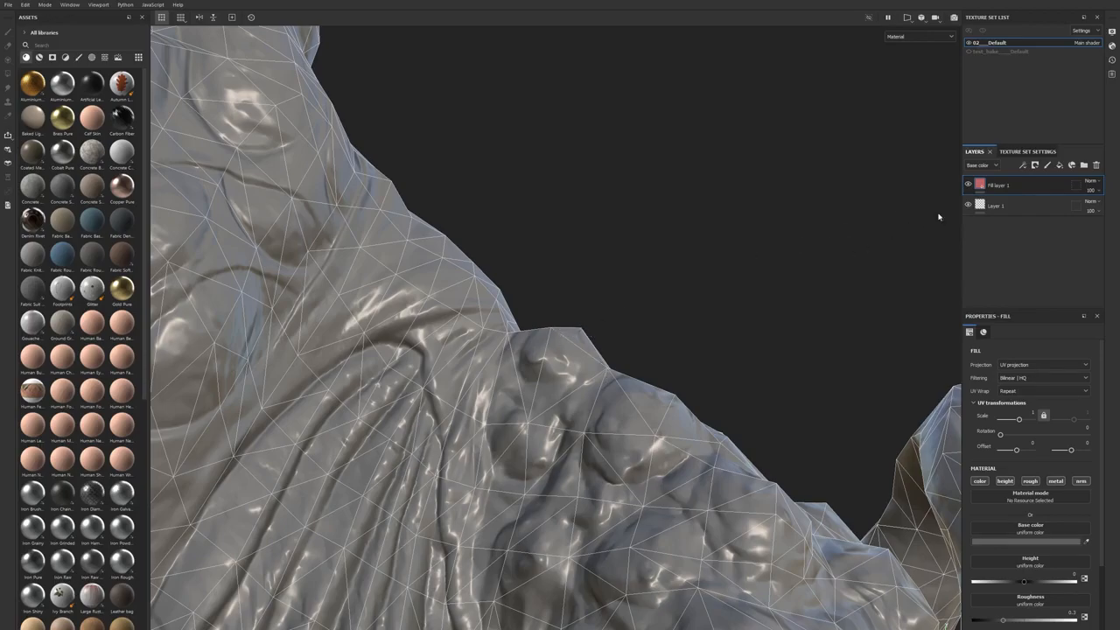
# Step: Reopen the Display Settings and turn off the mesh wireframe
pyautogui.scroll(-1, 1015, 446)
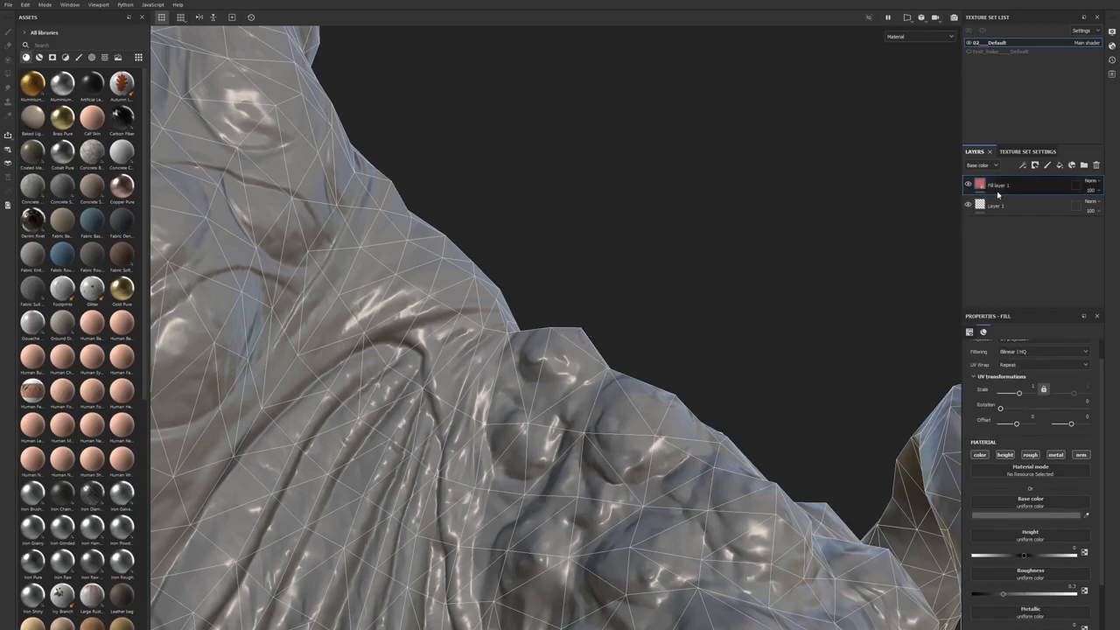
pyautogui.click(1110, 33)
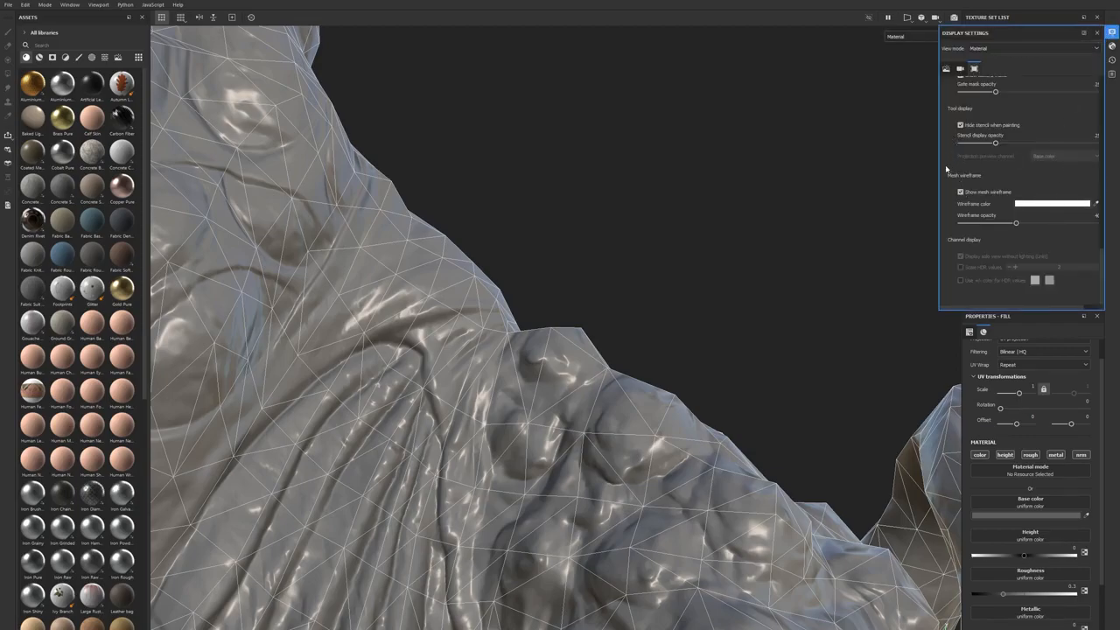
pyautogui.click(981, 196)
# Step: Inspect the new bake on the teeth and jaw, the shoulder arch and the neck lumps without wireframe
pyautogui.keyDown('alt'); pyautogui.moveTo(633, 350); pyautogui.dragTo(322, 369); pyautogui.keyUp('alt')
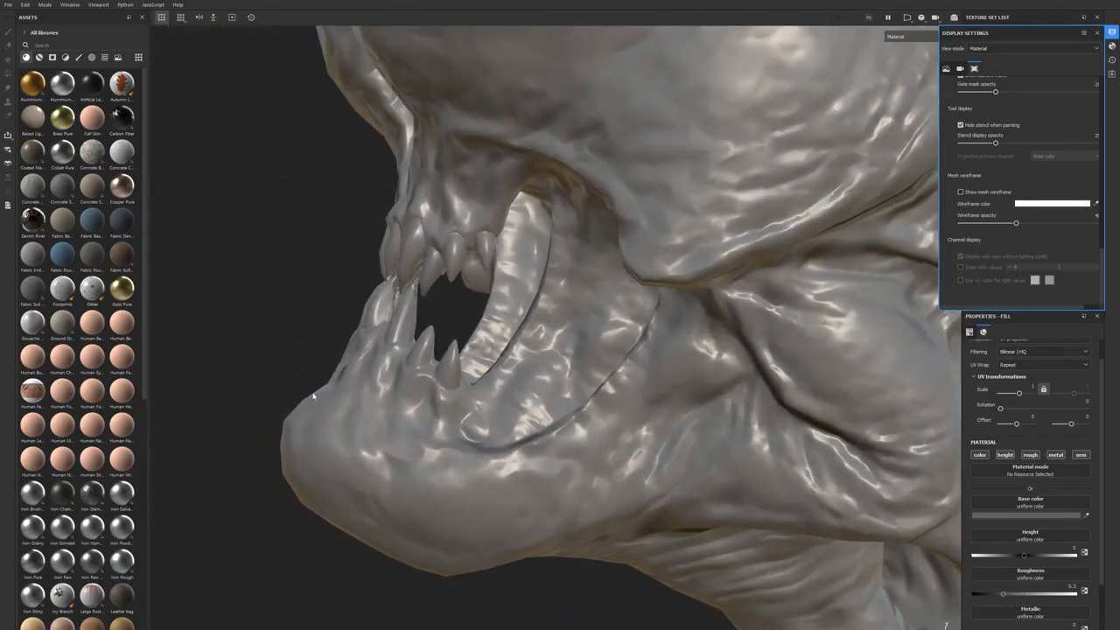
pyautogui.scroll(-5, 288, 448)
pyautogui.keyDown('alt'); pyautogui.moveTo(813, 464); pyautogui.dragTo(376, 325, button='middle'); pyautogui.keyUp('alt')
pyautogui.keyDown('alt'); pyautogui.moveTo(376, 325); pyautogui.dragTo(560, 368); pyautogui.keyUp('alt')
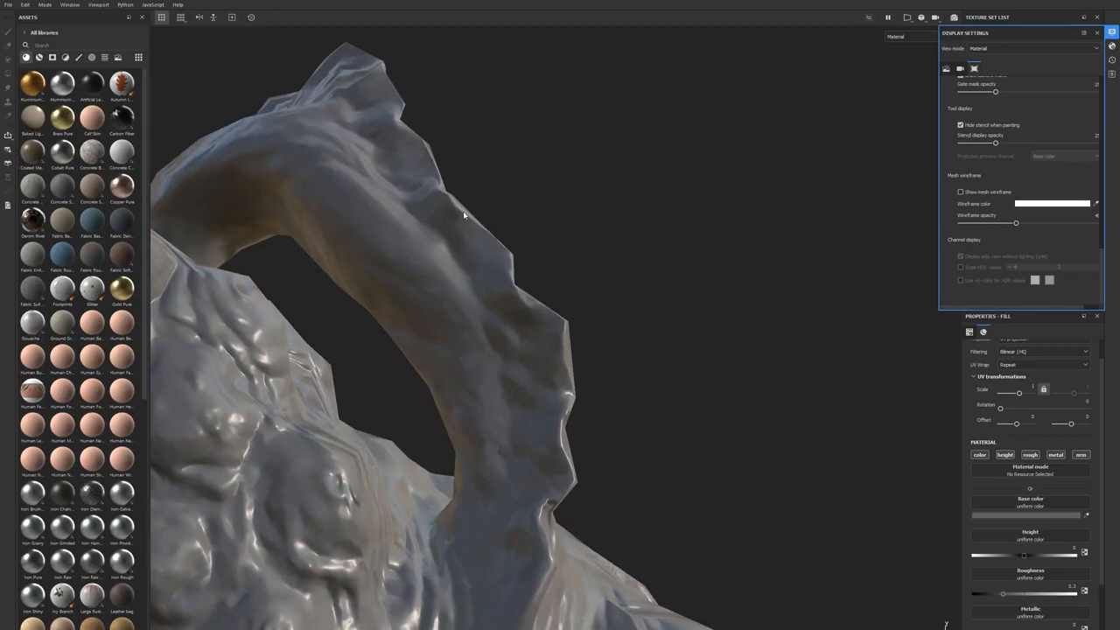
pyautogui.keyDown('shift'); pyautogui.moveTo(542, 306); pyautogui.dragTo(792, 413, button='right'); pyautogui.keyUp('shift')
pyautogui.moveTo(793, 413)
pyautogui.keyDown('alt'); pyautogui.mouseDown()
pyautogui.moveTo(845, 455)
pyautogui.moveTo(555, 295)
pyautogui.moveTo(635, 368)
pyautogui.moveTo(700, 376)
pyautogui.mouseUp(); pyautogui.keyUp('alt')
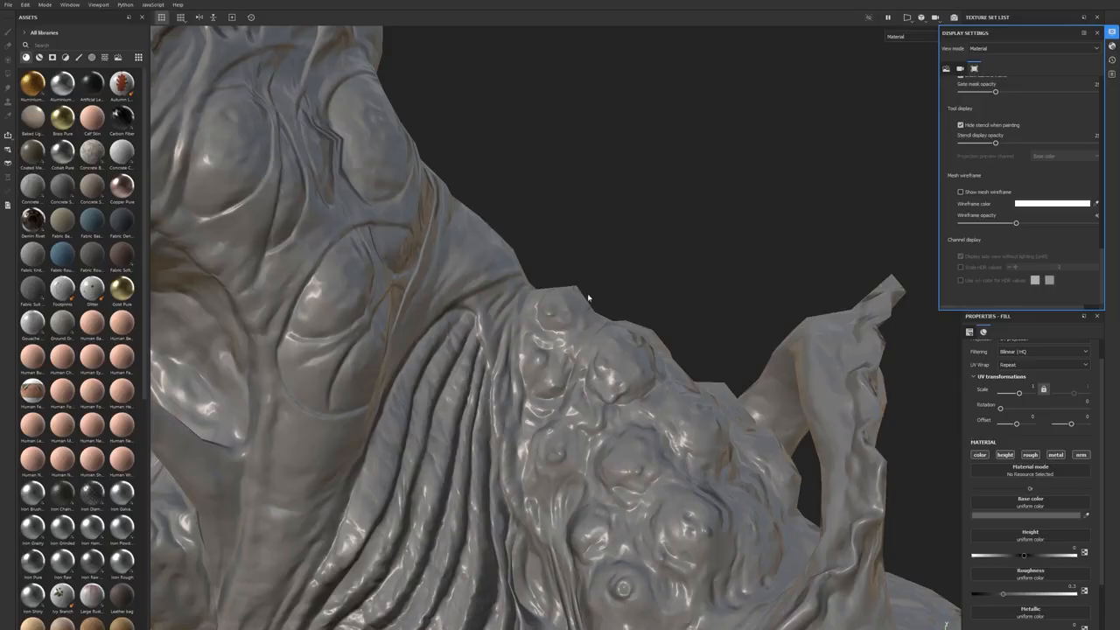
# Step: Switch to 3ds Max and select the peak vertex of the lump at the base of the neck
pyautogui.hotkey('alt', 'Tab')
pyautogui.keyDown('alt'); pyautogui.moveTo(636, 206); pyautogui.dragTo(486, 305, button='middle'); pyautogui.keyUp('alt')
pyautogui.scroll(5, 668, 185)
pyautogui.scroll(-3, 393, 347)
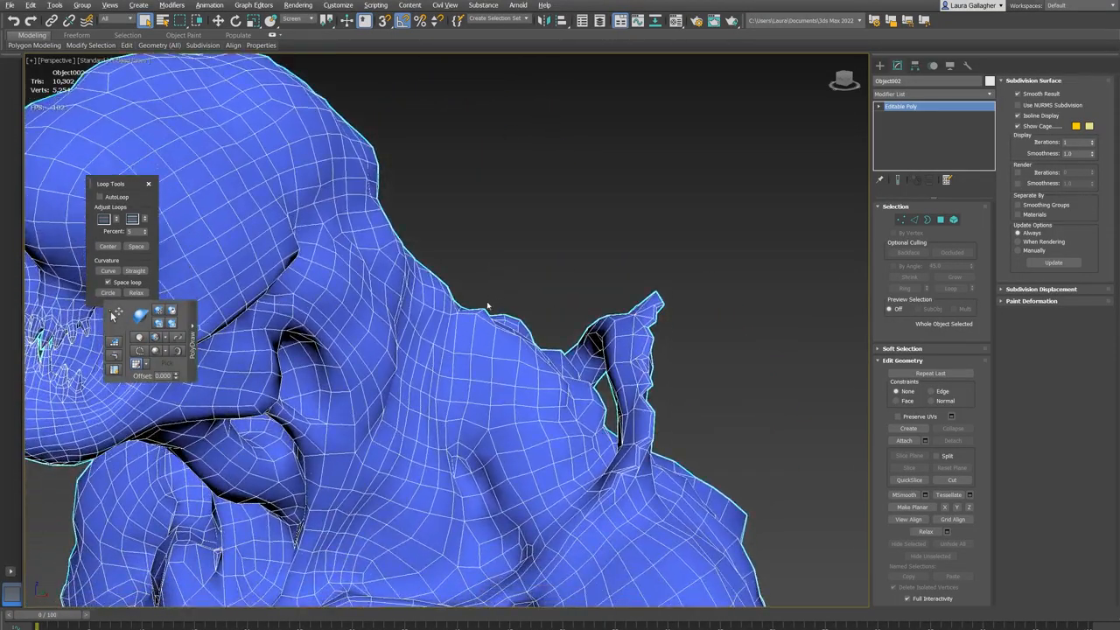
pyautogui.scroll(6, 490, 304)
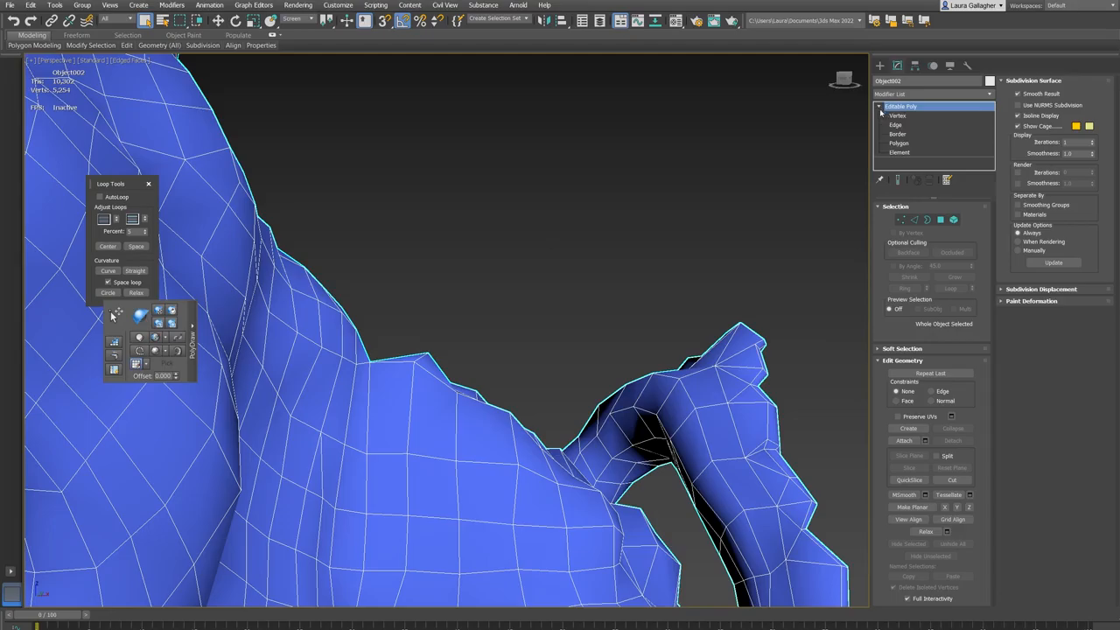
pyautogui.click(894, 116)
pyautogui.scroll(5, 516, 339)
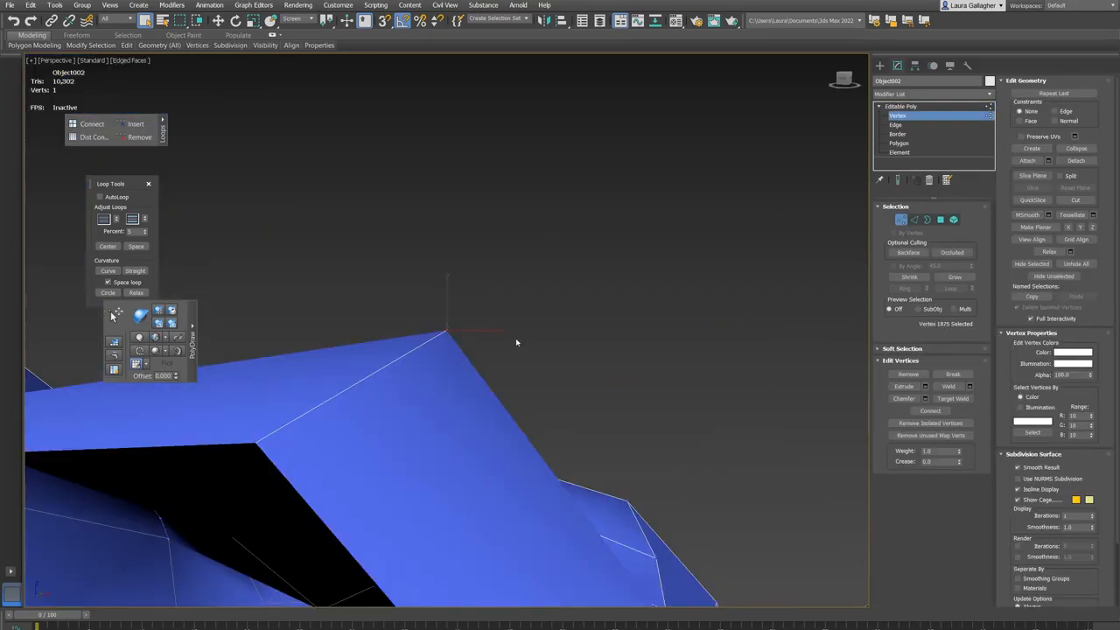
# Step: Cut extra edges across the flat face of the neck-base lump to add a vertex at its centre
pyautogui.scroll(-6, 518, 337)
pyautogui.scroll(1, 530, 333)
pyautogui.keyDown('alt'); pyautogui.moveTo(527, 337); pyautogui.dragTo(453, 369, button='middle'); pyautogui.keyUp('alt')
pyautogui.hotkey('alt', 'c')
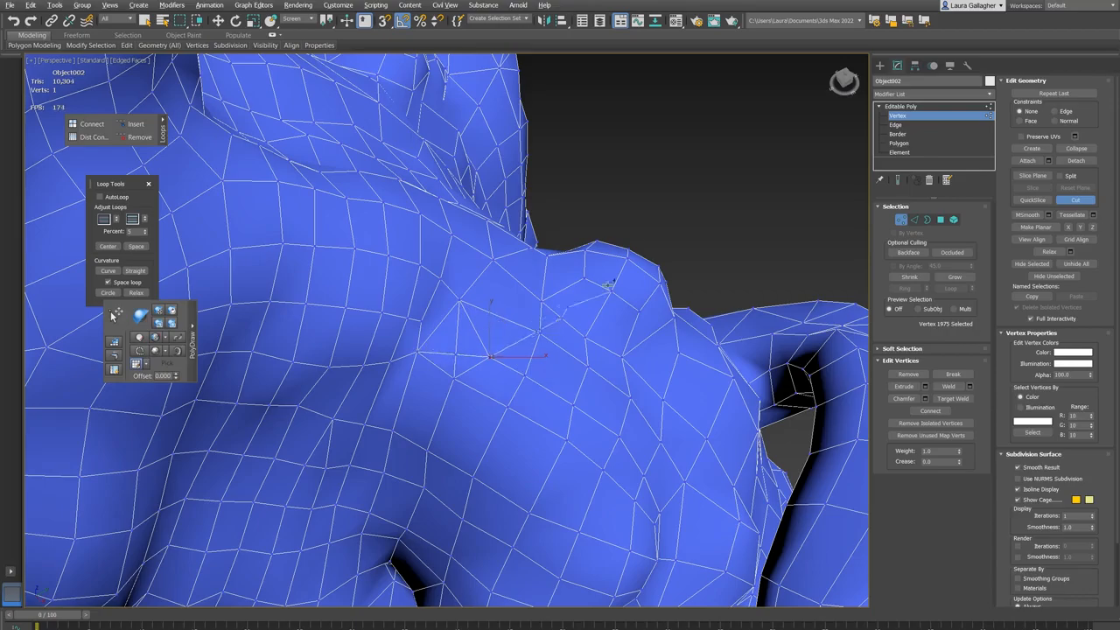
pyautogui.press('1')
pyautogui.press('1')
pyautogui.click(457, 355)
pyautogui.keyDown('alt'); pyautogui.moveTo(437, 372); pyautogui.dragTo(448, 350, button='middle'); pyautogui.keyUp('alt')
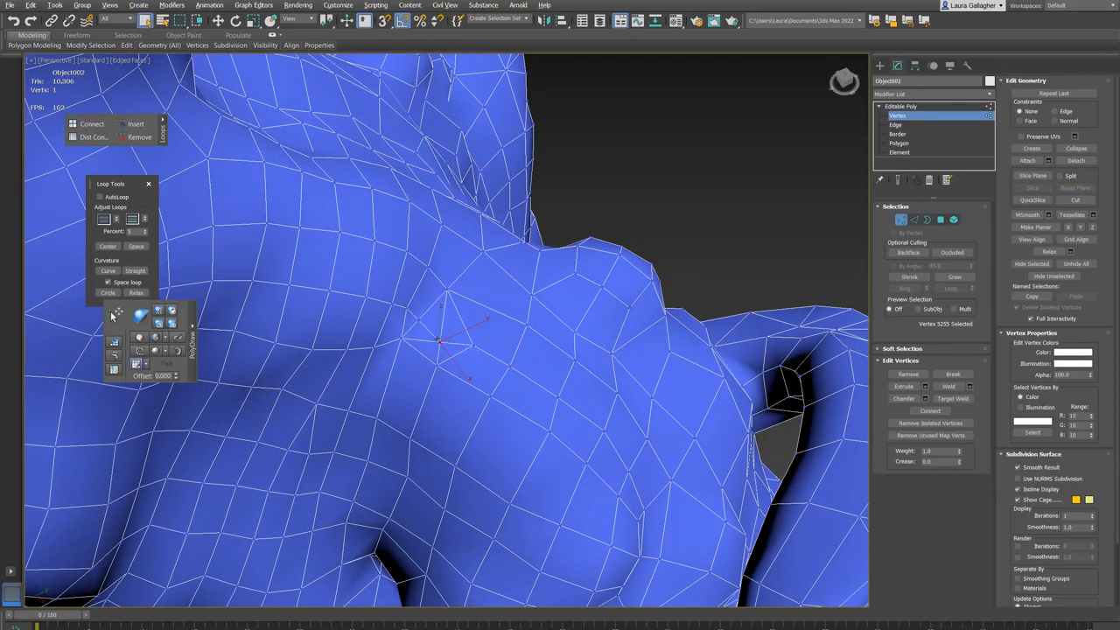
pyautogui.press('2')
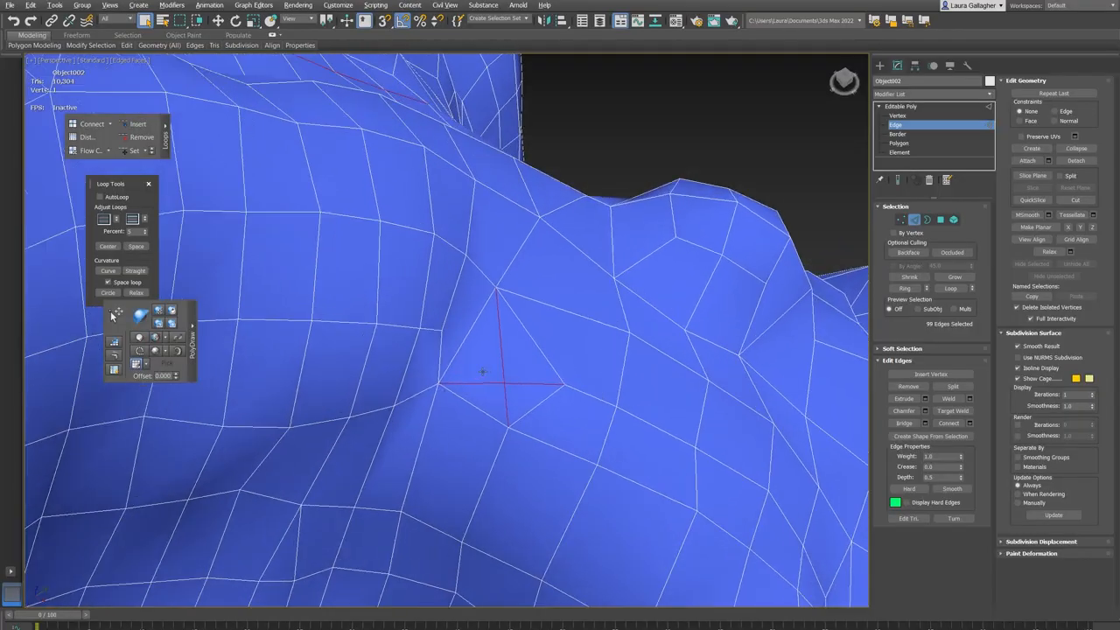
# Step: Raise the new centre vertex to round out the lump's profile and adjust the peak vertex beside it
pyautogui.press('z')
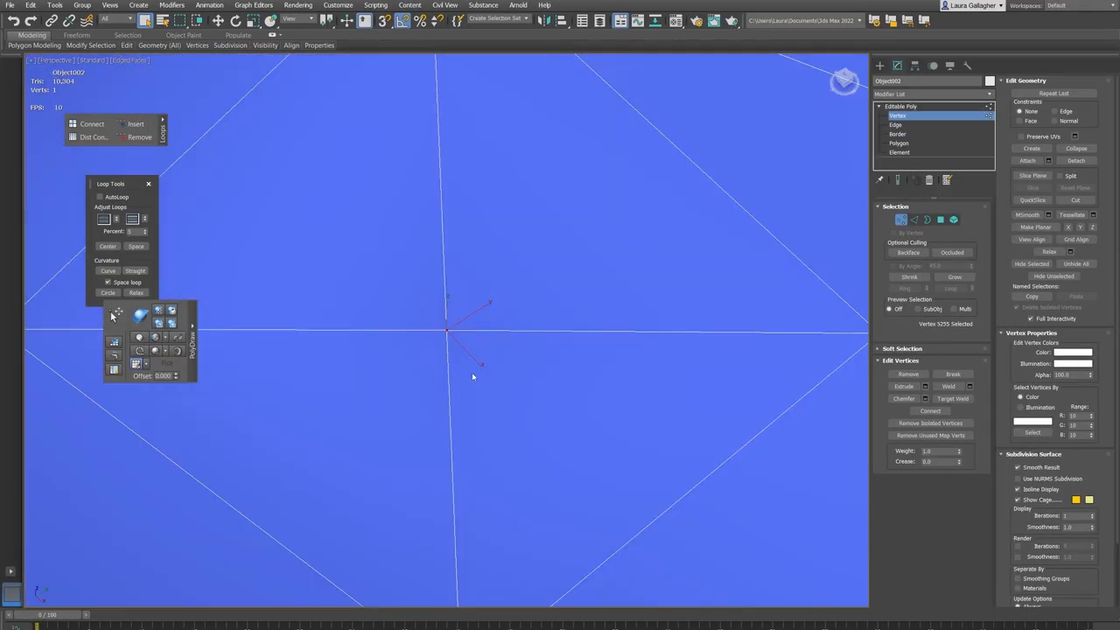
pyautogui.scroll(-5, 472, 376)
pyautogui.keyDown('alt'); pyautogui.moveTo(473, 376); pyautogui.dragTo(487, 334, button='middle'); pyautogui.keyUp('alt')
pyautogui.press('w')
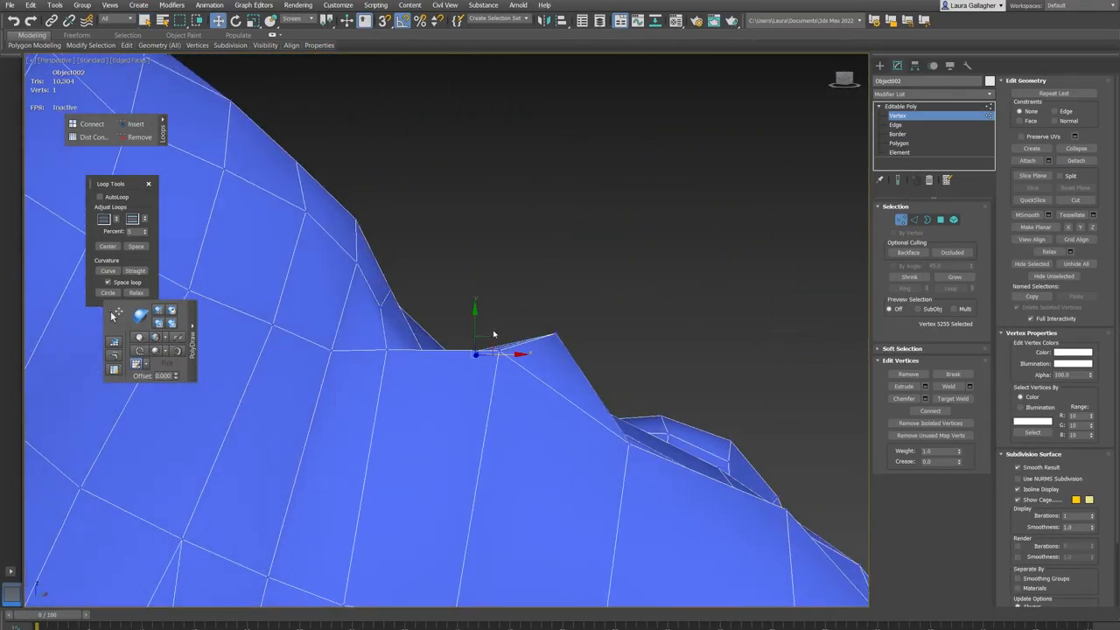
pyautogui.moveTo(494, 333); pyautogui.dragTo(501, 303)
pyautogui.press('q')
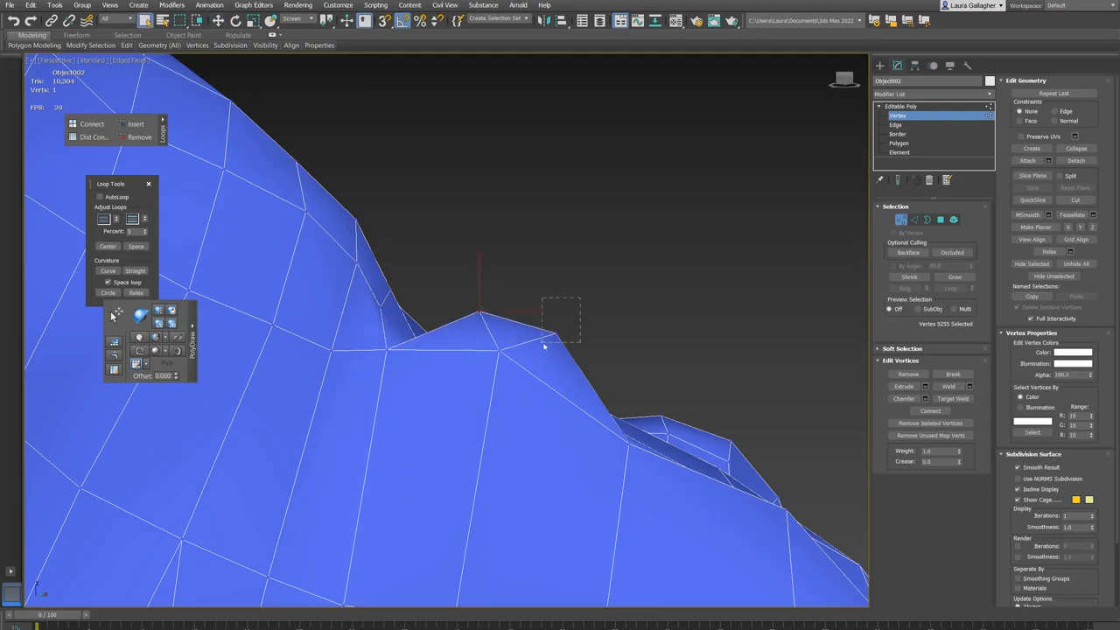
pyautogui.moveTo(571, 325); pyautogui.dragTo(574, 334)
pyautogui.press('q')
pyautogui.press('w')
pyautogui.press('q')
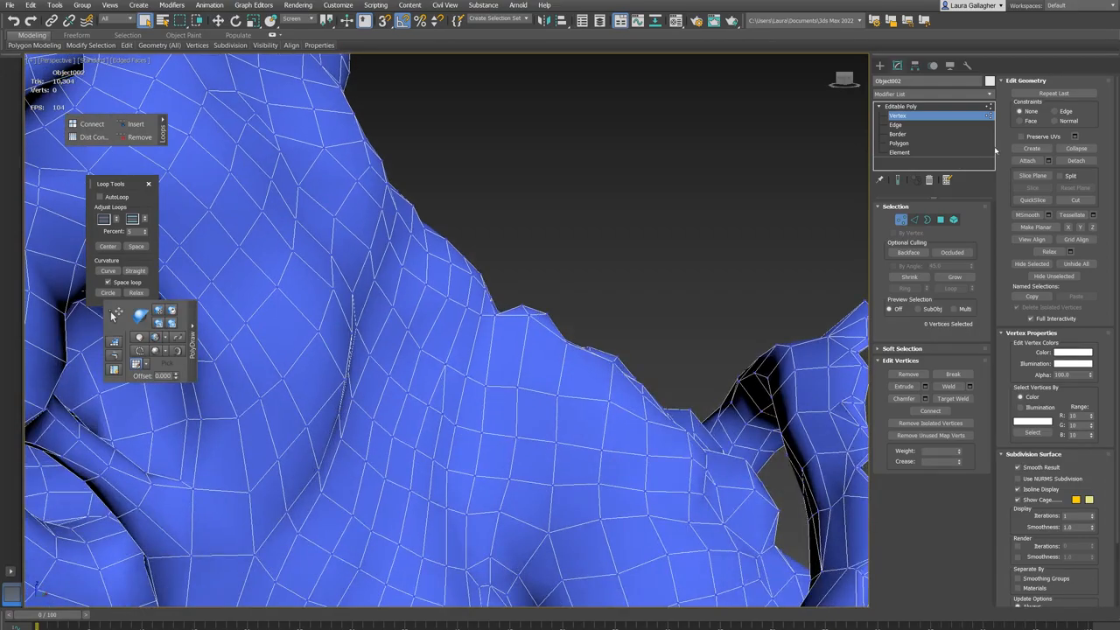
# Step: Cut further edges through the faces bordering the neck-base lump to add more geometry around it
pyautogui.click(893, 107)
pyautogui.scroll(-4, 565, 283)
pyautogui.keyDown('alt'); pyautogui.moveTo(565, 283); pyautogui.dragTo(616, 293, button='middle'); pyautogui.keyUp('alt')
pyautogui.scroll(4, 502, 330)
pyautogui.keyDown('alt'); pyautogui.moveTo(112, 315); pyautogui.dragTo(175, 297, button='middle'); pyautogui.keyUp('alt')
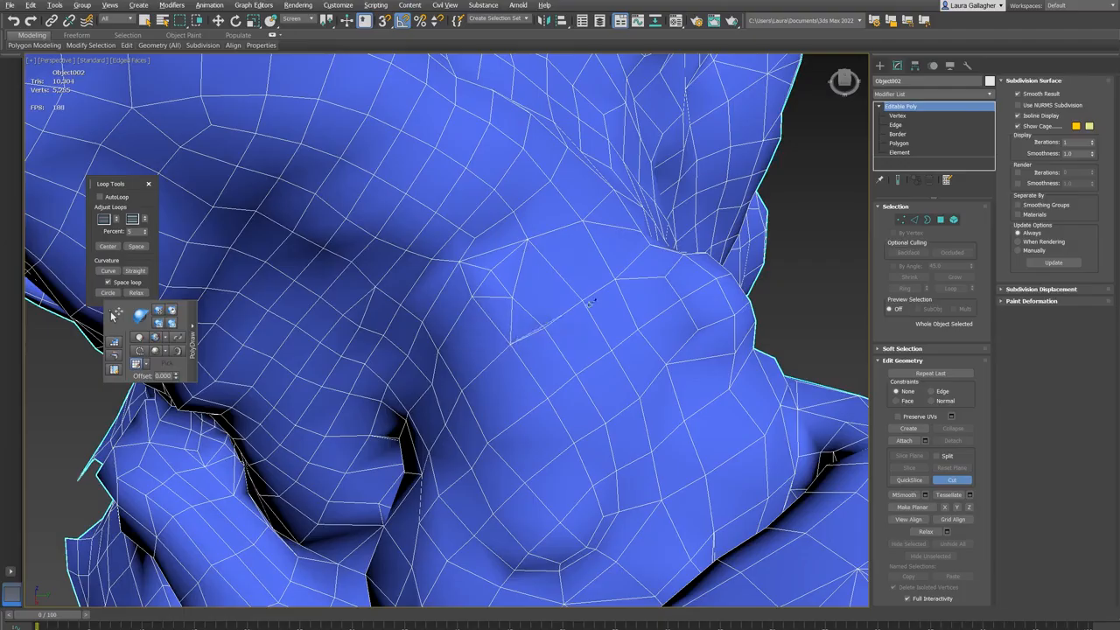
pyautogui.keyDown('alt'); pyautogui.moveTo(520, 351); pyautogui.dragTo(480, 327, button='middle'); pyautogui.keyUp('alt')
pyautogui.rightClick(551, 394)
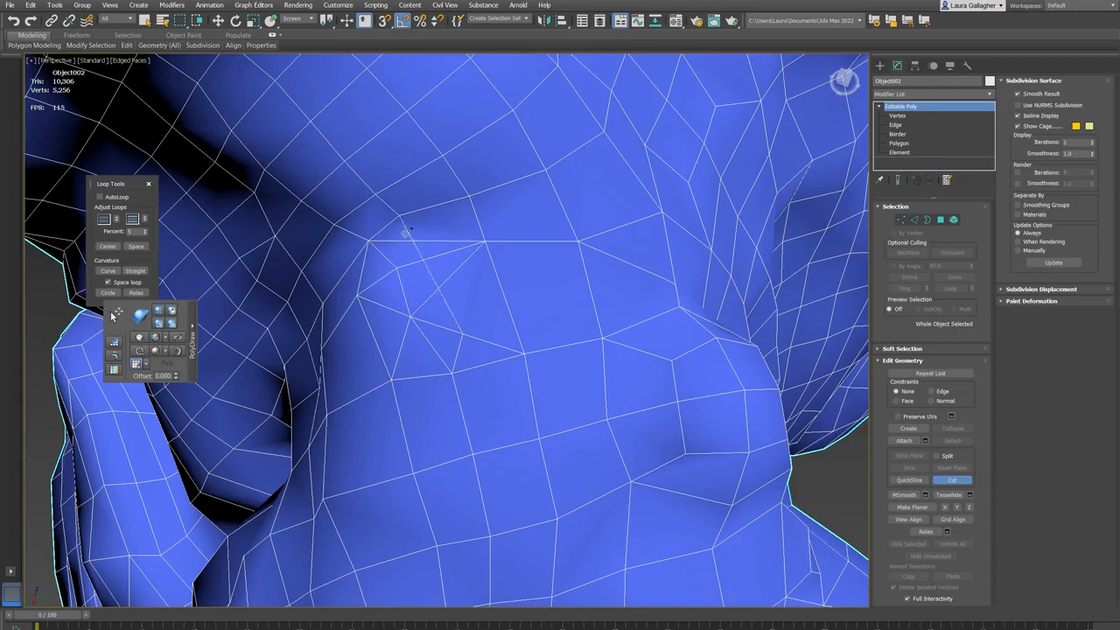
pyautogui.keyDown('alt'); pyautogui.moveTo(466, 204); pyautogui.dragTo(426, 234, button='middle'); pyautogui.keyUp('alt')
# Step: Select one of the newly cut vertices on the lump and move it outward to give the surface volume
pyautogui.press('1')
pyautogui.click(441, 246)
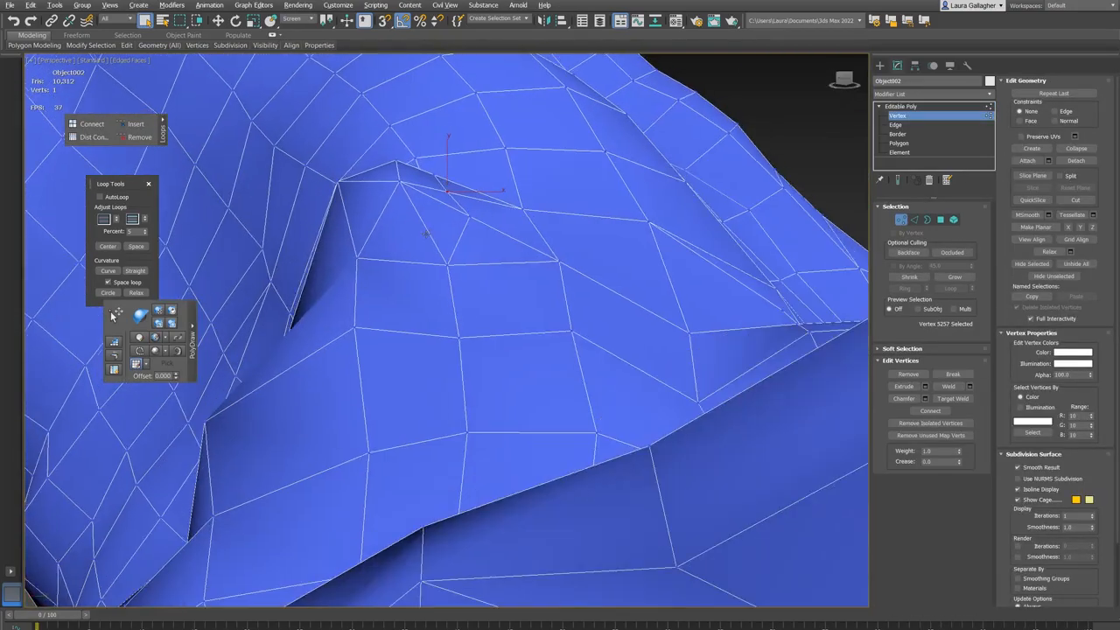
pyautogui.moveTo(465, 172)
pyautogui.mouseDown()
pyautogui.moveTo(480, 154)
pyautogui.moveTo(486, 176)
pyautogui.mouseUp()
pyautogui.keyDown('alt'); pyautogui.moveTo(486, 176); pyautogui.dragTo(667, 224, button='middle'); pyautogui.keyUp('alt')
# Step: Leave isolation to show the high-poly sculpt and pick polySurface025 as the PolyDraw drawing surface
pyautogui.click(921, 107)
pyautogui.hotkey('alt', 'q')
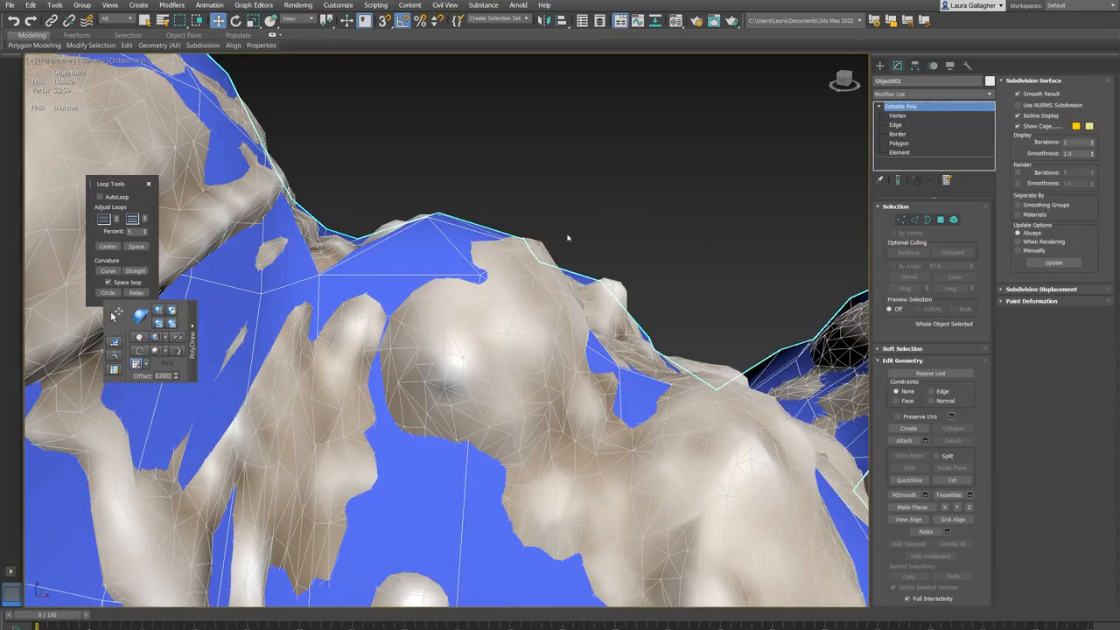
pyautogui.moveTo(499, 267)
pyautogui.keyDown('alt'); pyautogui.mouseDown(button='middle')
pyautogui.moveTo(437, 297)
pyautogui.moveTo(421, 279)
pyautogui.moveTo(472, 264)
pyautogui.mouseUp(button='middle'); pyautogui.keyUp('alt')
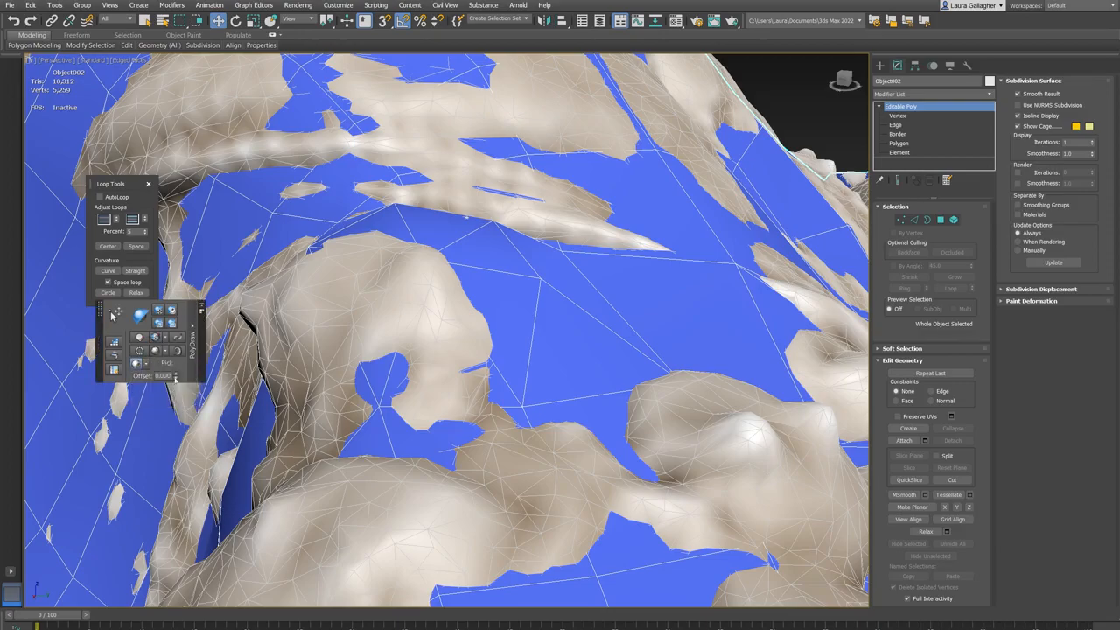
pyautogui.click(155, 327)
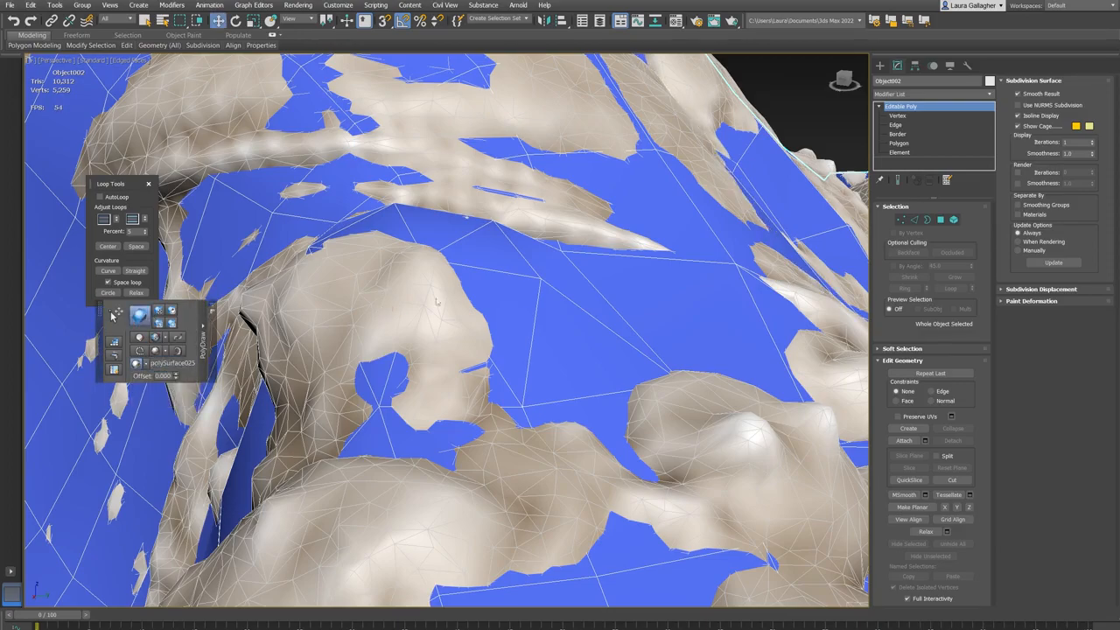
# Step: Set the PolyDraw offset to 0.050 and pull the lump's vertices onto the sculpt with the conforming Drag tool
pyautogui.keyDown('alt'); pyautogui.moveTo(487, 308); pyautogui.dragTo(512, 313, button='middle'); pyautogui.keyUp('alt')
pyautogui.moveTo(516, 317); pyautogui.dragTo(449, 273)
pyautogui.press('w')
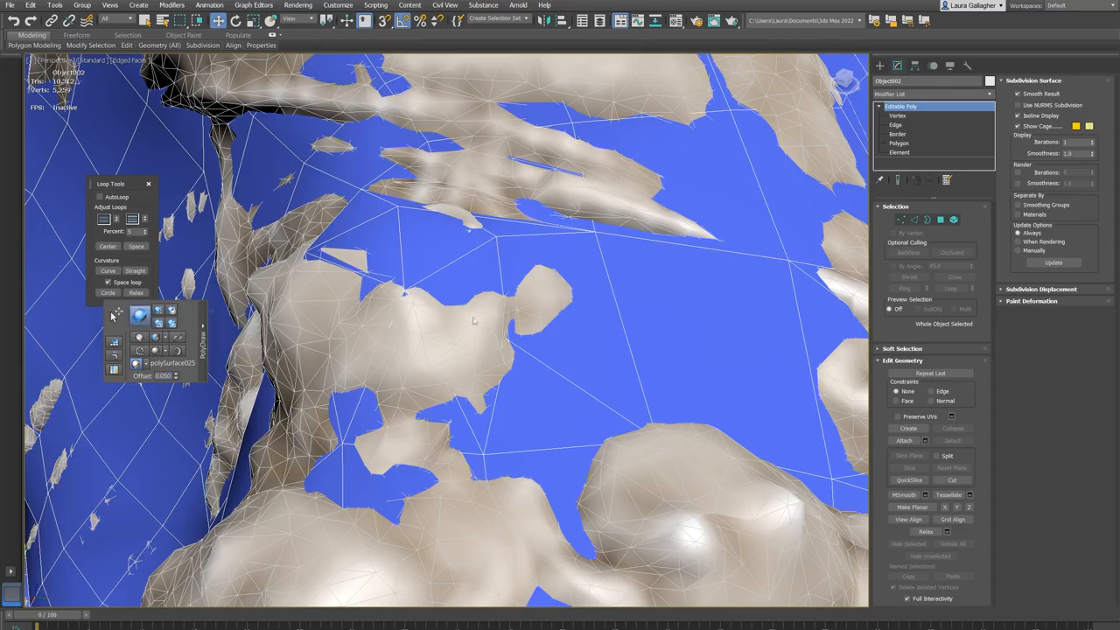
pyautogui.moveTo(432, 314)
pyautogui.mouseDown()
pyautogui.moveTo(468, 262)
pyautogui.moveTo(393, 233)
pyautogui.moveTo(343, 264)
pyautogui.mouseUp()
pyautogui.press('w')
pyautogui.keyDown('alt'); pyautogui.moveTo(391, 243); pyautogui.dragTo(514, 271, button='middle'); pyautogui.keyUp('alt')
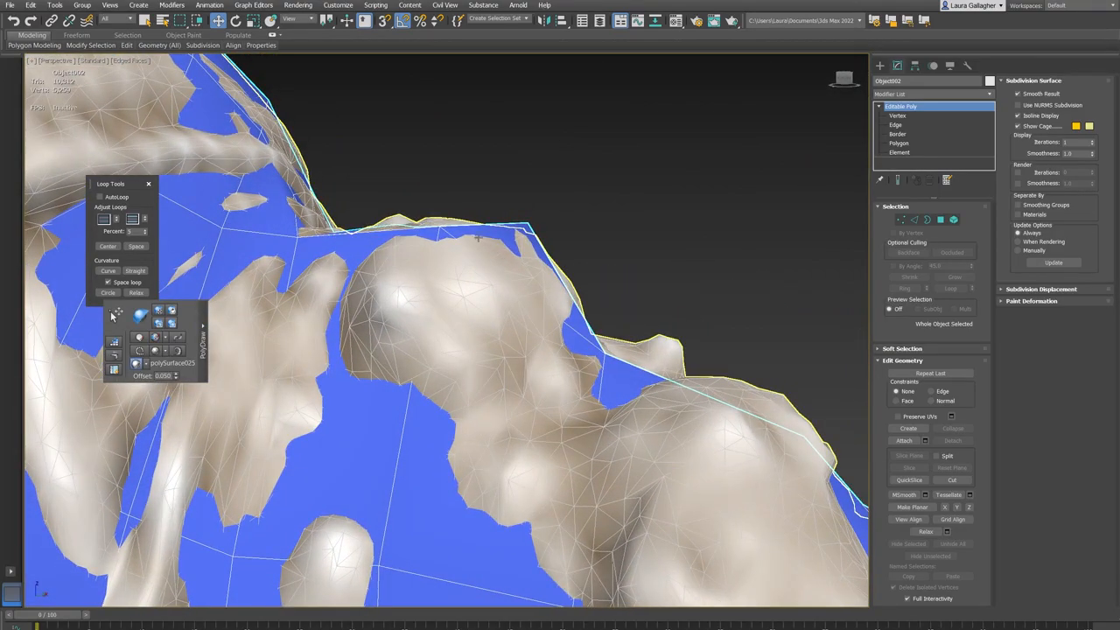
# Step: Move the lump's peak and centre vertices to follow the sculpt's silhouette, checking the overlap in wireframe
pyautogui.press('1')
pyautogui.moveTo(553, 236); pyautogui.dragTo(551, 229)
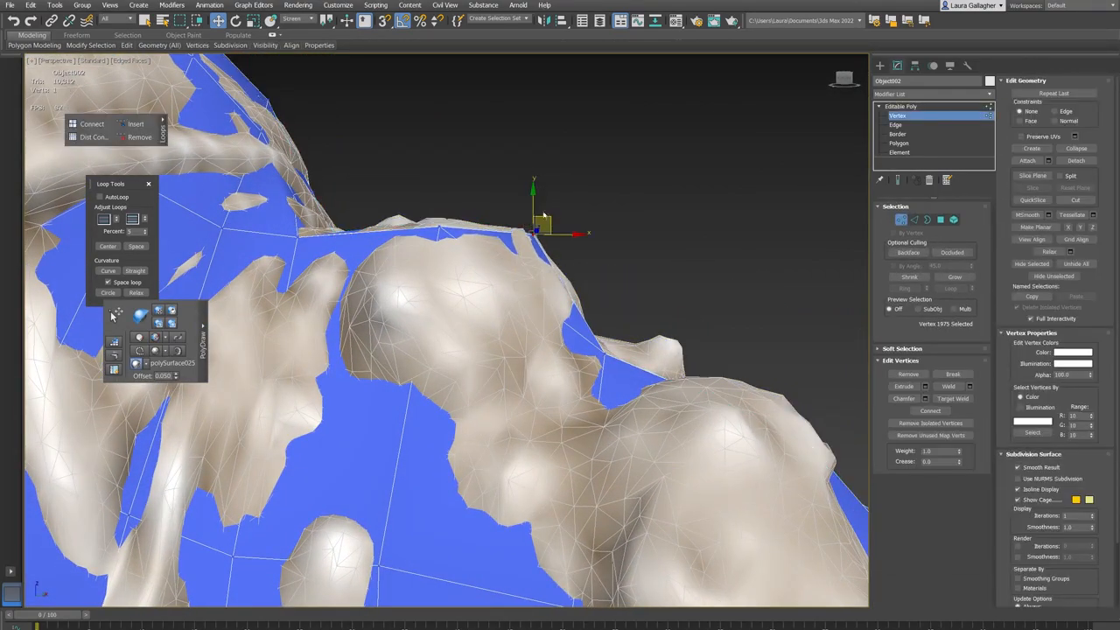
pyautogui.moveTo(472, 197)
pyautogui.mouseDown(button='middle')
pyautogui.moveTo(443, 263)
pyautogui.moveTo(393, 285)
pyautogui.moveTo(426, 266)
pyautogui.mouseUp(button='middle')
pyautogui.click(424, 281)
pyautogui.press('F3')
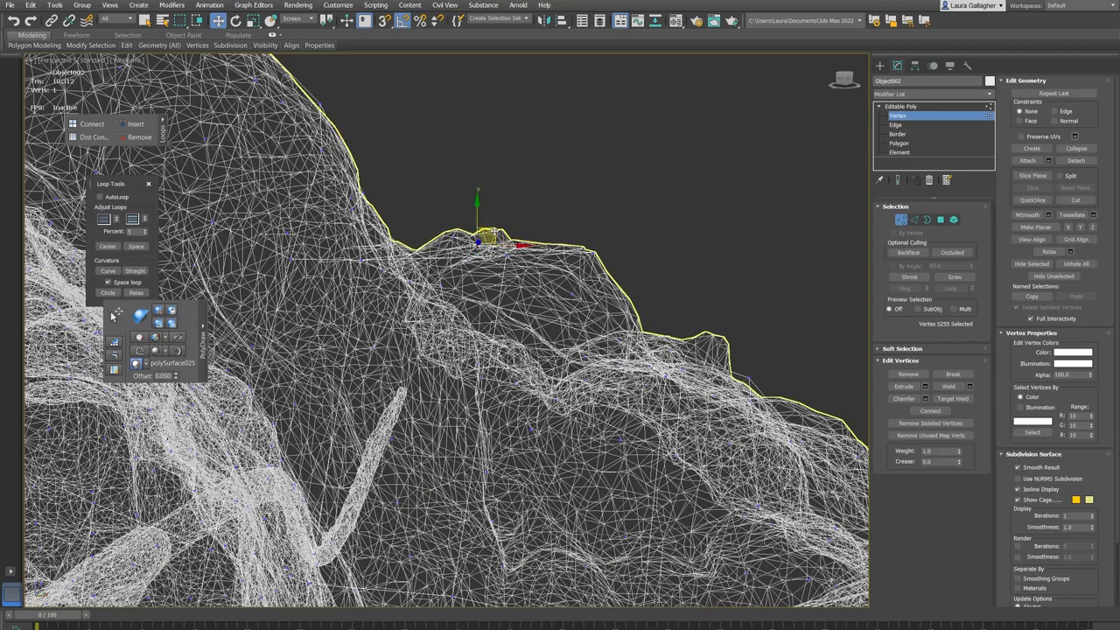
pyautogui.press('F3')
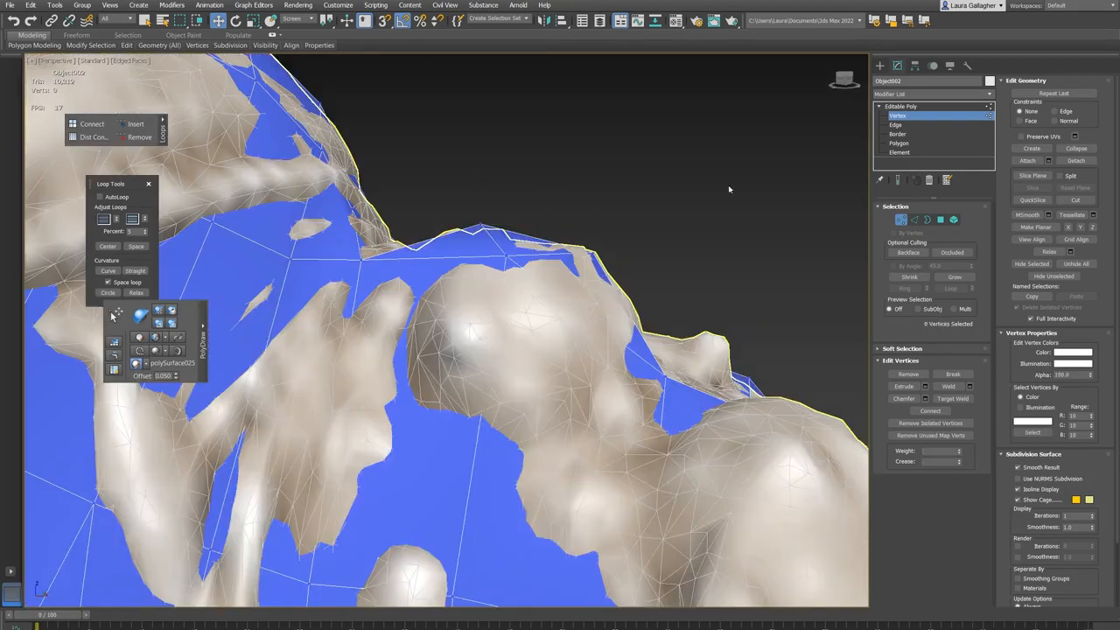
# Step: Isolate the low-poly mesh and target weld the surplus vertex on the lump to its neighbour
pyautogui.click(891, 113)
pyautogui.hotkey('alt', 'q')
pyautogui.keyDown('alt'); pyautogui.moveTo(493, 219); pyautogui.dragTo(429, 255, button='middle'); pyautogui.keyUp('alt')
pyautogui.scroll(3, 490, 256)
pyautogui.scroll(4, 489, 256)
pyautogui.scroll(2, 412, 270)
pyautogui.press('1')
pyautogui.keyDown('alt'); pyautogui.moveTo(464, 321); pyautogui.dragTo(487, 297, button='middle'); pyautogui.keyUp('alt')
pyautogui.click(522, 287)
pyautogui.click(488, 295)
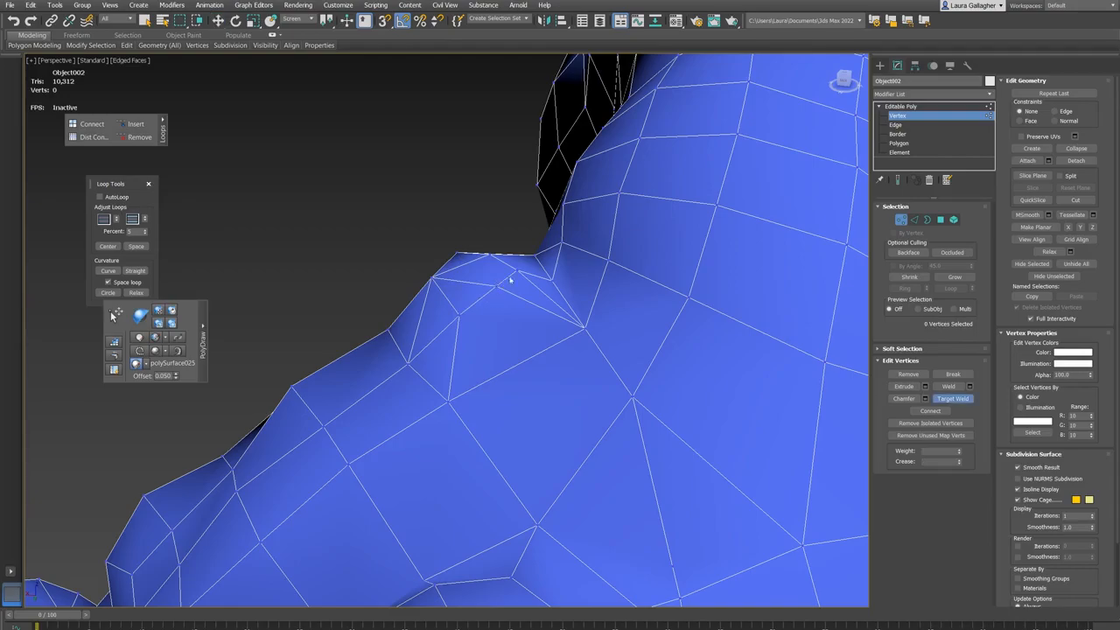
# Step: Reposition the two small inner vertices of the neck-base lump to even out the surrounding faces
pyautogui.moveTo(488, 295)
pyautogui.keyDown('alt'); pyautogui.mouseDown(button='middle')
pyautogui.moveTo(504, 309)
pyautogui.moveTo(503, 295)
pyautogui.mouseUp(button='middle'); pyautogui.keyUp('alt')
pyautogui.press('2')
pyautogui.click(478, 263)
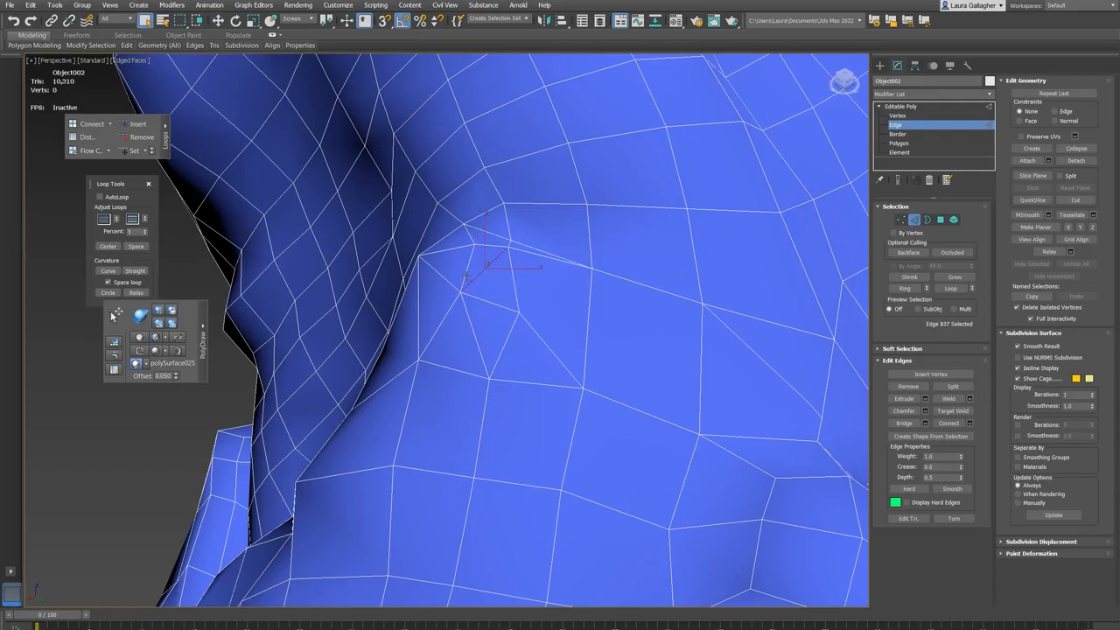
pyautogui.keyDown('alt'); pyautogui.moveTo(580, 251); pyautogui.dragTo(475, 245, button='middle'); pyautogui.keyUp('alt')
pyautogui.press('1')
pyautogui.click(498, 256)
pyautogui.press('w')
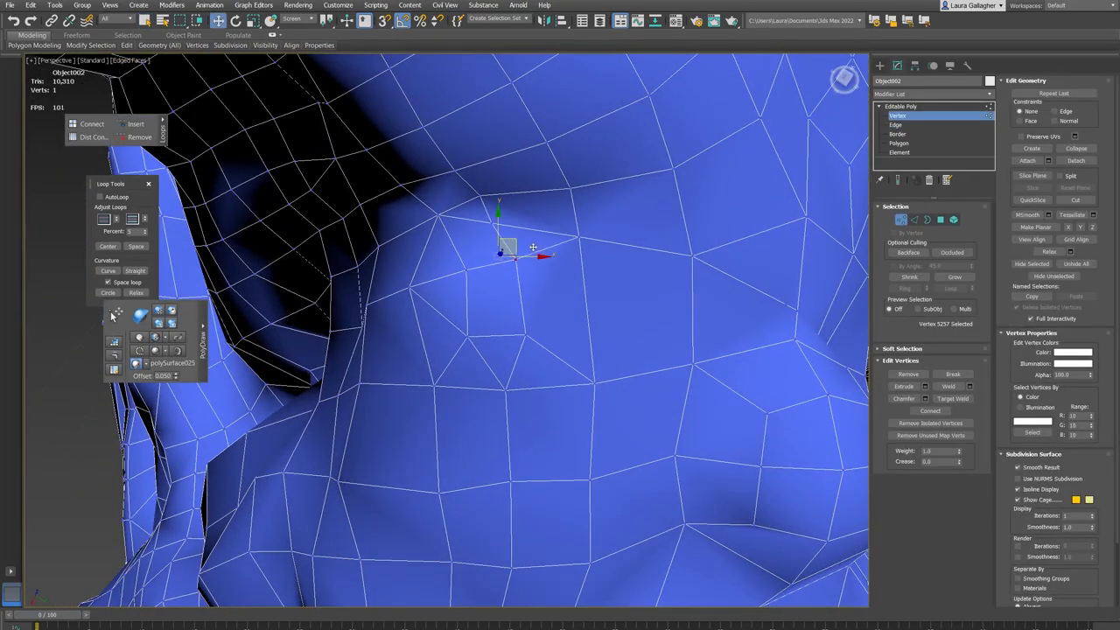
pyautogui.press('w')
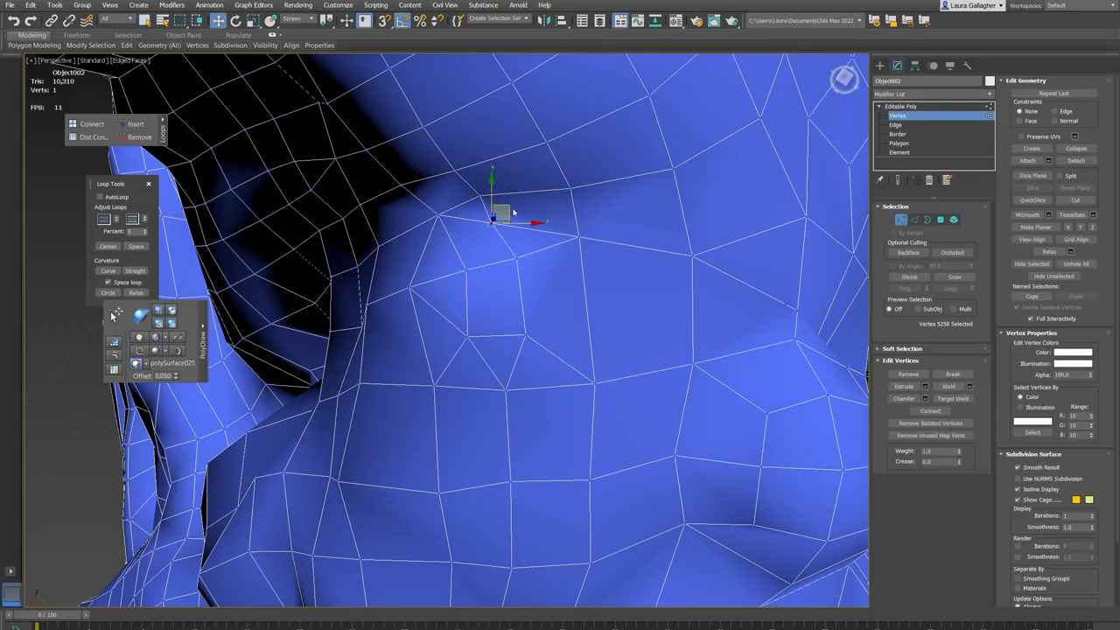
# Step: Examine the reworked edge flow around the lump at the base of the neck
pyautogui.keyDown('alt'); pyautogui.moveTo(456, 246); pyautogui.dragTo(500, 435, button='middle'); pyautogui.keyUp('alt')
pyautogui.scroll(3, 438, 264)
pyautogui.press('2')
pyautogui.scroll(-5, 505, 275)
pyautogui.scroll(-5, 416, 252)
pyautogui.scroll(6, 418, 276)
pyautogui.scroll(4, 458, 317)
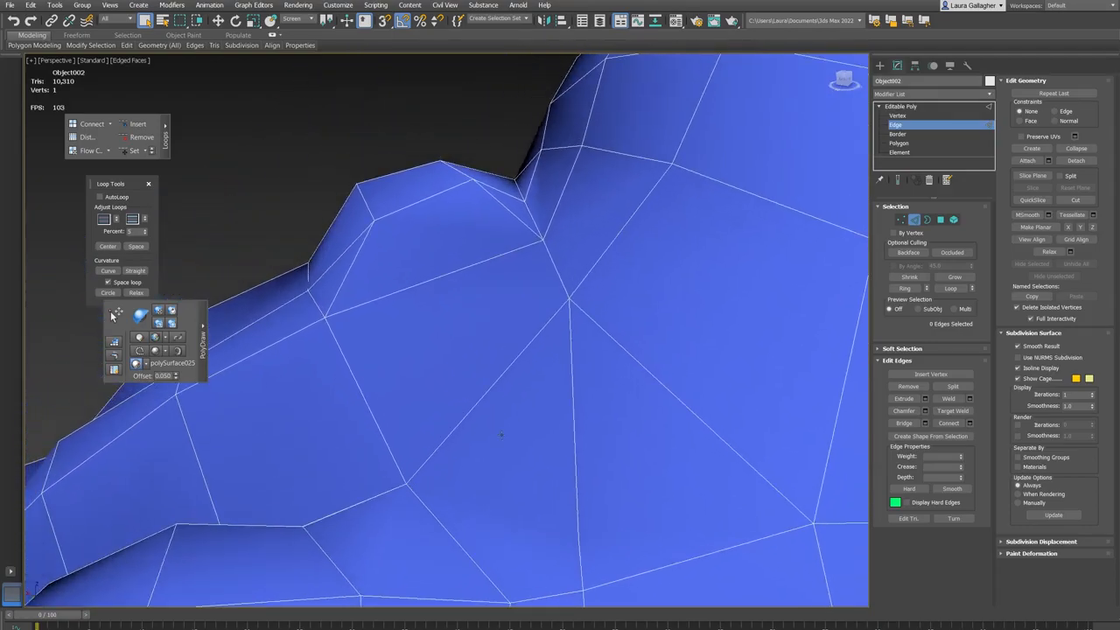
# Step: Switch to Substance 3D Painter and inspect the baked teeth and jaw from the front
pyautogui.keyDown('alt'); pyautogui.moveTo(432, 249); pyautogui.dragTo(425, 283, button='middle'); pyautogui.keyUp('alt')
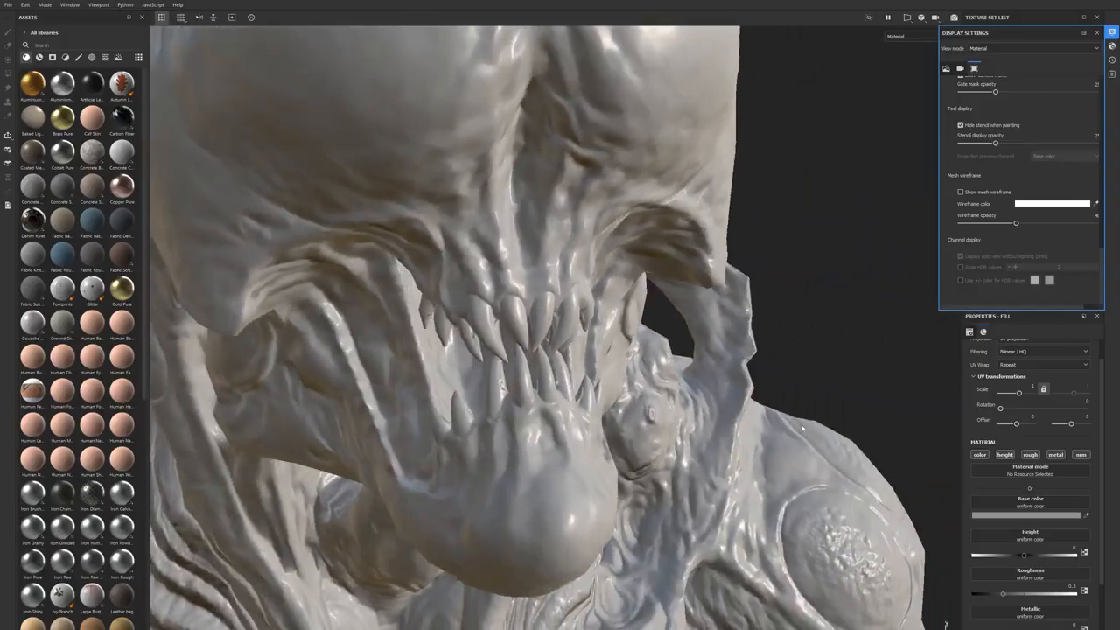
pyautogui.scroll(3, 767, 480)
pyautogui.keyDown('alt'); pyautogui.moveTo(767, 479); pyautogui.dragTo(500, 299); pyautogui.keyUp('alt')
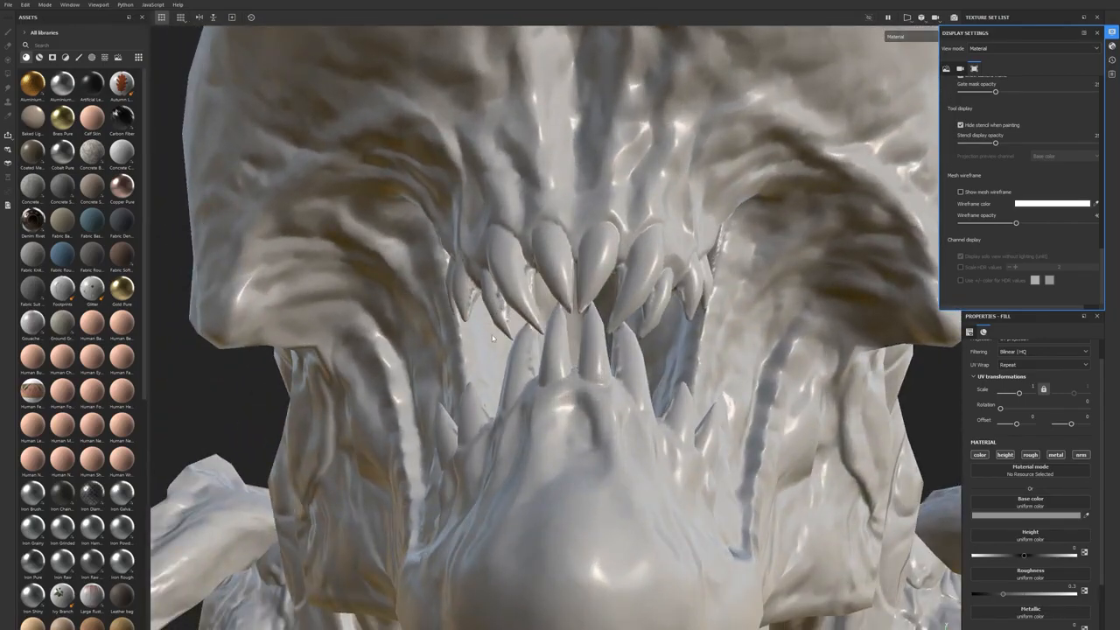
pyautogui.keyDown('alt'); pyautogui.moveTo(590, 402); pyautogui.dragTo(521, 404); pyautogui.keyUp('alt')
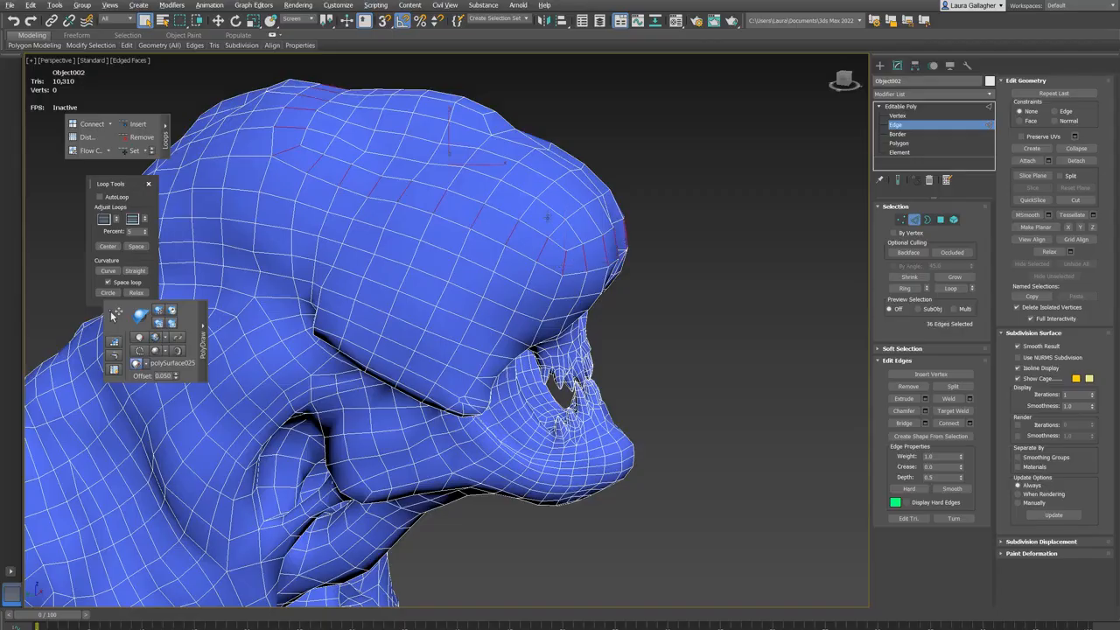
# Step: Return to 3ds Max and connect the edge ring around the creature's head with 2 segments
pyautogui.moveTo(525, 250)
pyautogui.keyDown('alt'); pyautogui.mouseDown(button='middle')
pyautogui.moveTo(425, 255)
pyautogui.moveTo(463, 203)
pyautogui.moveTo(530, 192)
pyautogui.moveTo(569, 230)
pyautogui.mouseUp(button='middle'); pyautogui.keyUp('alt')
pyautogui.scroll(3, 473, 199)
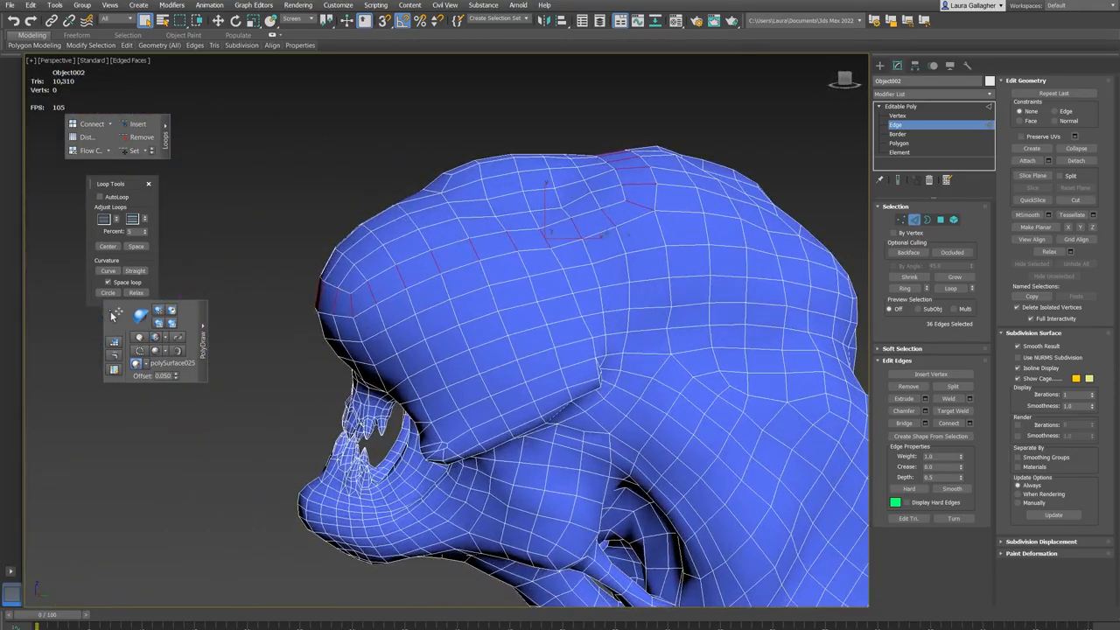
pyautogui.click(969, 423)
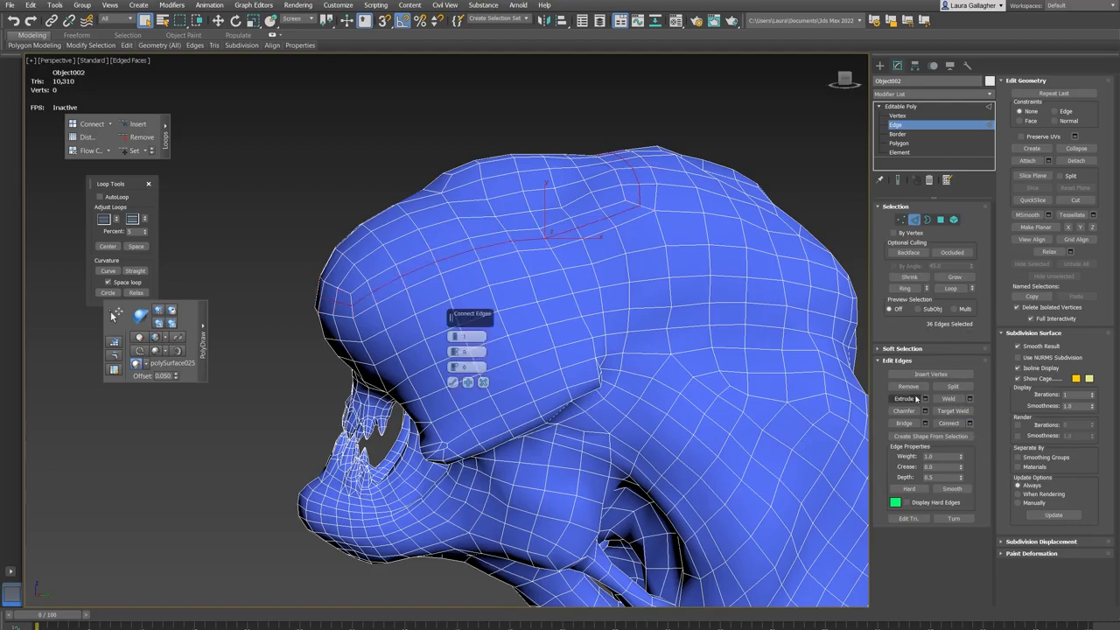
pyautogui.write('2')
pyautogui.press('Return')
pyautogui.click(453, 383)
# Step: Select the edge loops crossing the new segments all around the head and space them evenly with Loop Tools
pyautogui.moveTo(418, 350); pyautogui.dragTo(460, 342, button='middle')
pyautogui.click(403, 320)
pyautogui.scroll(4, 400, 302)
pyautogui.keyDown('ctrl'); pyautogui.click(402, 305); pyautogui.keyUp('ctrl')
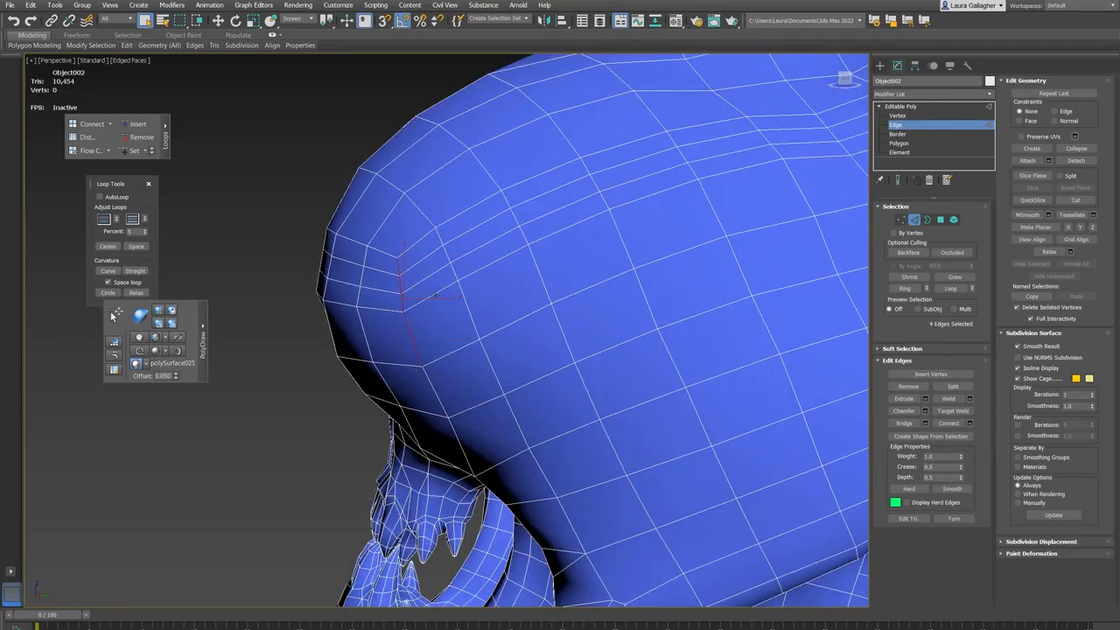
pyautogui.hotkey('alt', 'l')
pyautogui.keyDown('ctrl'); pyautogui.click(391, 212); pyautogui.keyUp('ctrl')
pyautogui.hotkey('alt', 'r')
pyautogui.scroll(-3, 412, 287)
pyautogui.moveTo(337, 275); pyautogui.dragTo(281, 244, button='middle')
pyautogui.scroll(-4, 412, 265)
pyautogui.scroll(5, 407, 258)
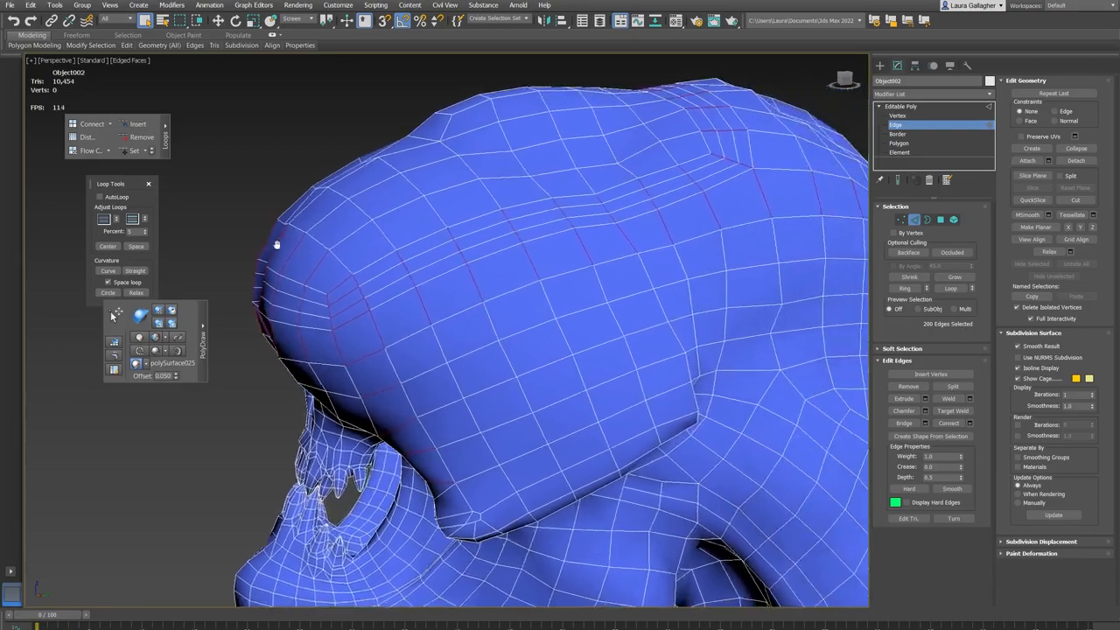
pyautogui.click(129, 247)
pyautogui.keyDown('alt'); pyautogui.moveTo(318, 278); pyautogui.dragTo(442, 220, button='middle'); pyautogui.keyUp('alt')
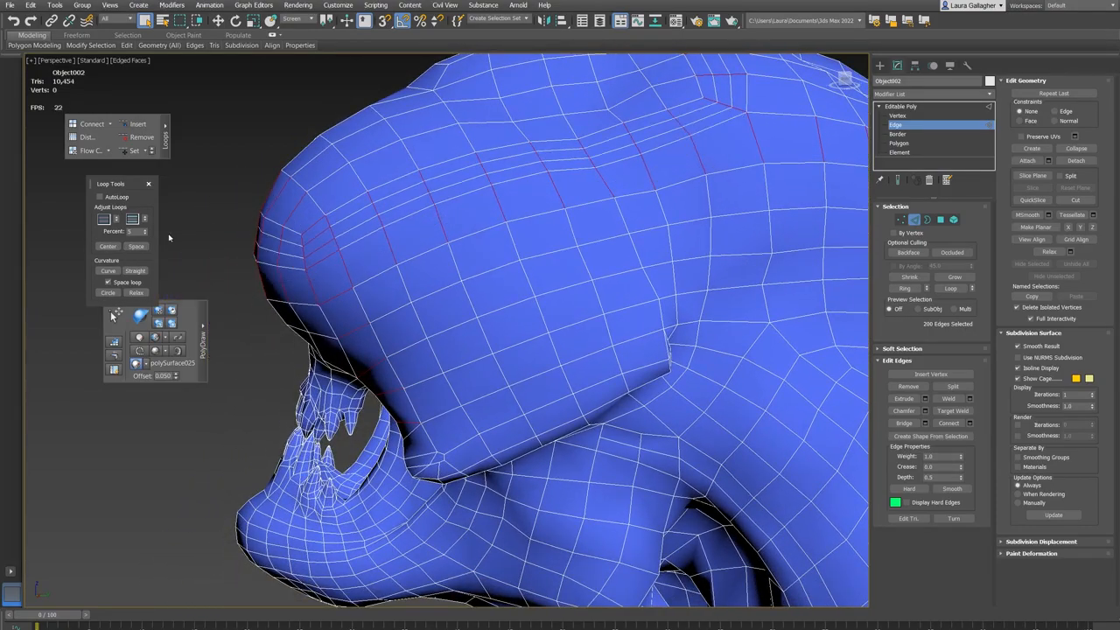
pyautogui.click(137, 248)
pyautogui.scroll(-3, 525, 293)
pyautogui.click(307, 187)
pyautogui.scroll(3, 379, 238)
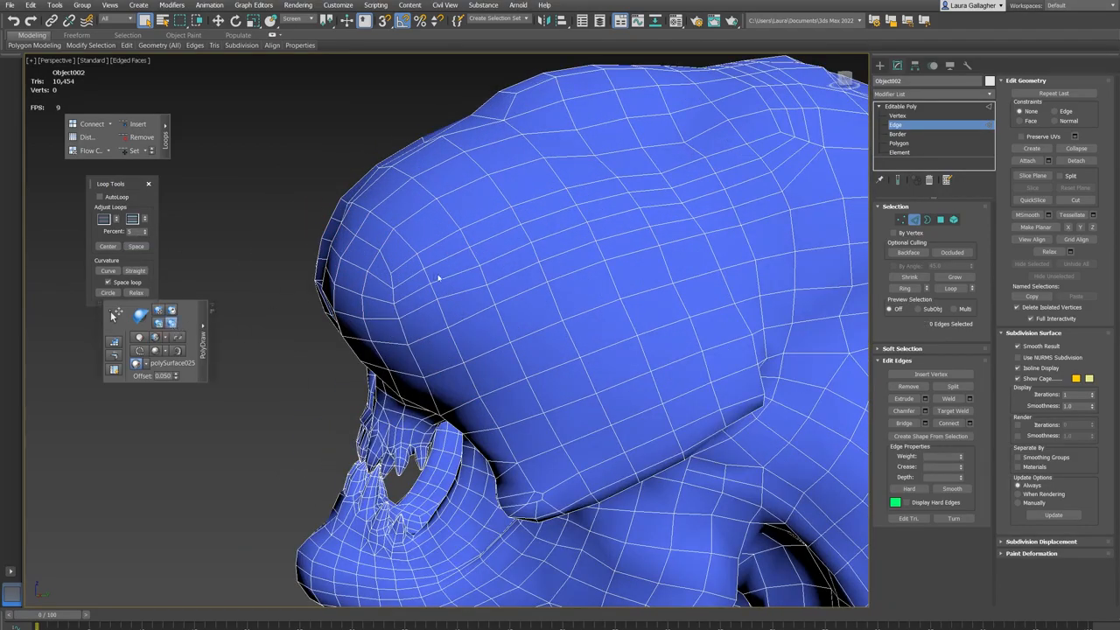
# Step: Examine the evenly spaced edge loops over the creature's head from the side and front
pyautogui.press('w')
pyautogui.scroll(-3, 430, 286)
pyautogui.moveTo(408, 285)
pyautogui.keyDown('alt'); pyautogui.mouseDown(button='middle')
pyautogui.moveTo(464, 270)
pyautogui.moveTo(333, 284)
pyautogui.mouseUp(button='middle'); pyautogui.keyUp('alt')
pyautogui.scroll(3, 463, 329)
pyautogui.scroll(-3, 459, 317)
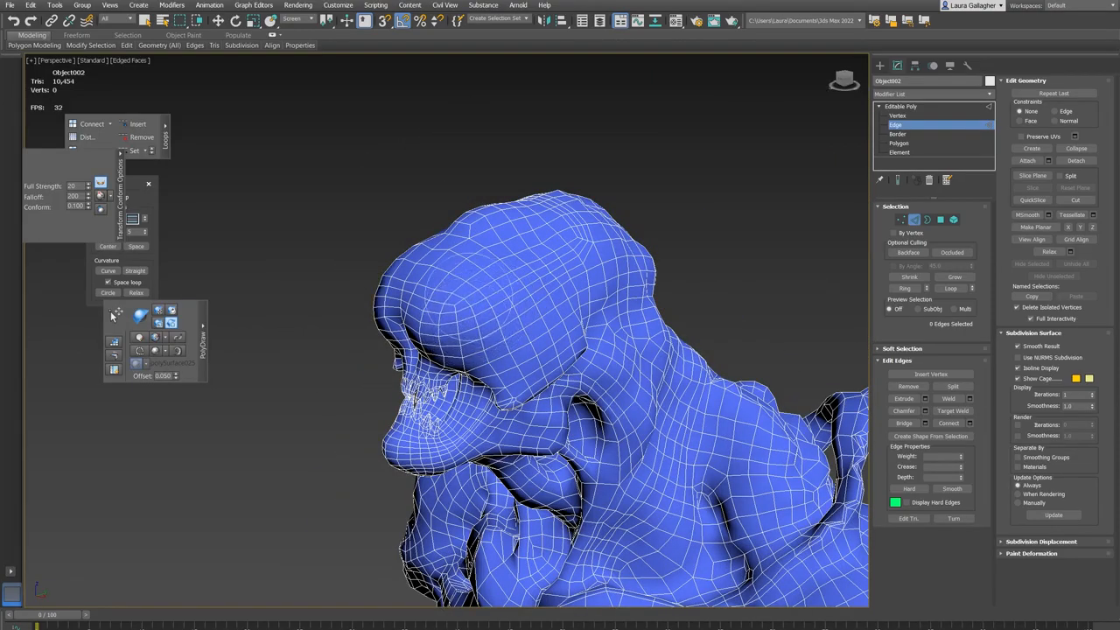
pyautogui.keyDown('alt'); pyautogui.moveTo(429, 313); pyautogui.dragTo(450, 280, button='middle'); pyautogui.keyUp('alt')
pyautogui.moveTo(534, 272)
pyautogui.keyDown('alt'); pyautogui.mouseDown(button='middle')
pyautogui.moveTo(526, 305)
pyautogui.moveTo(449, 335)
pyautogui.mouseUp(button='middle'); pyautogui.keyUp('alt')
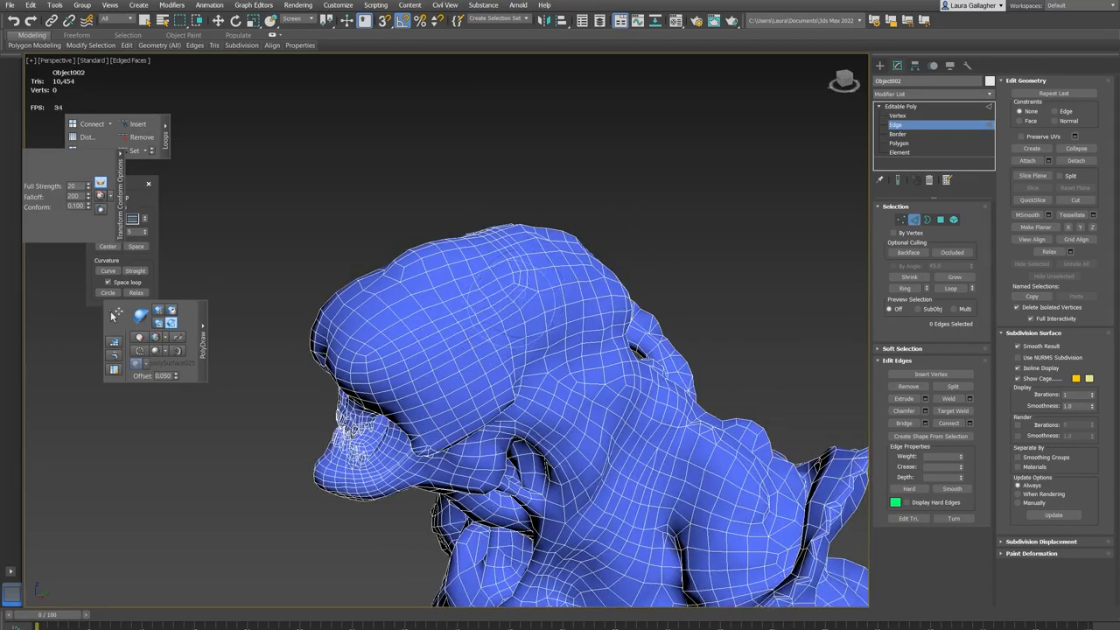
pyautogui.scroll(3, 516, 301)
pyautogui.moveTo(516, 302)
pyautogui.keyDown('alt'); pyautogui.mouseDown(button='middle')
pyautogui.moveTo(509, 372)
pyautogui.moveTo(349, 182)
pyautogui.moveTo(289, 184)
pyautogui.mouseUp(button='middle'); pyautogui.keyUp('alt')
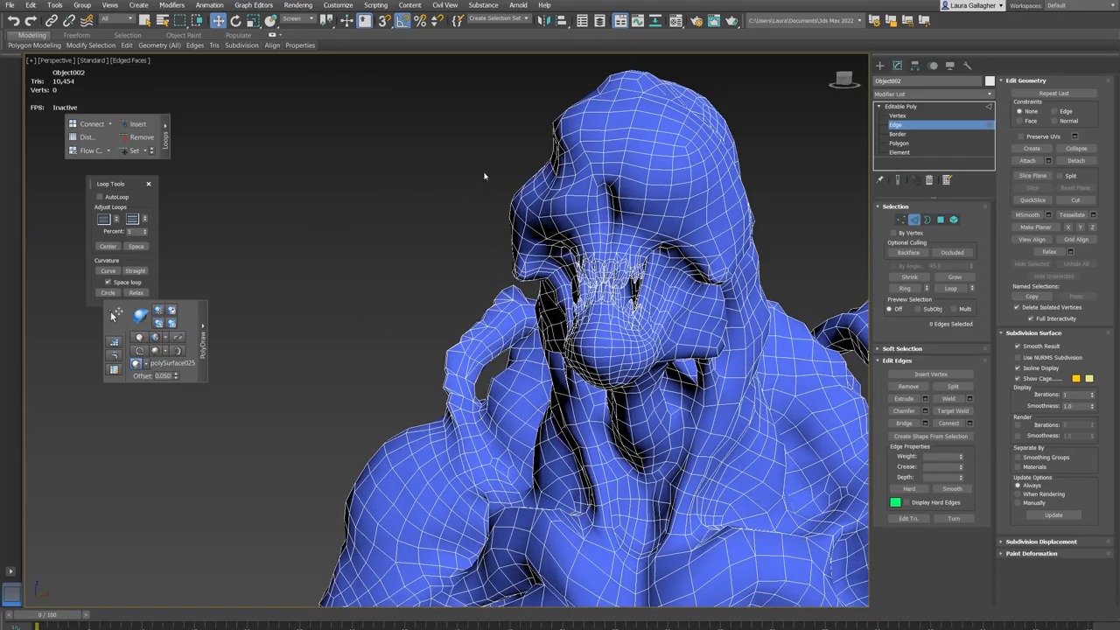
# Step: Select the polygons on the creature's right half up to the centre line in front view and delete them
pyautogui.keyDown('alt'); pyautogui.moveTo(626, 190); pyautogui.dragTo(564, 207, button='middle'); pyautogui.keyUp('alt')
pyautogui.click(897, 143)
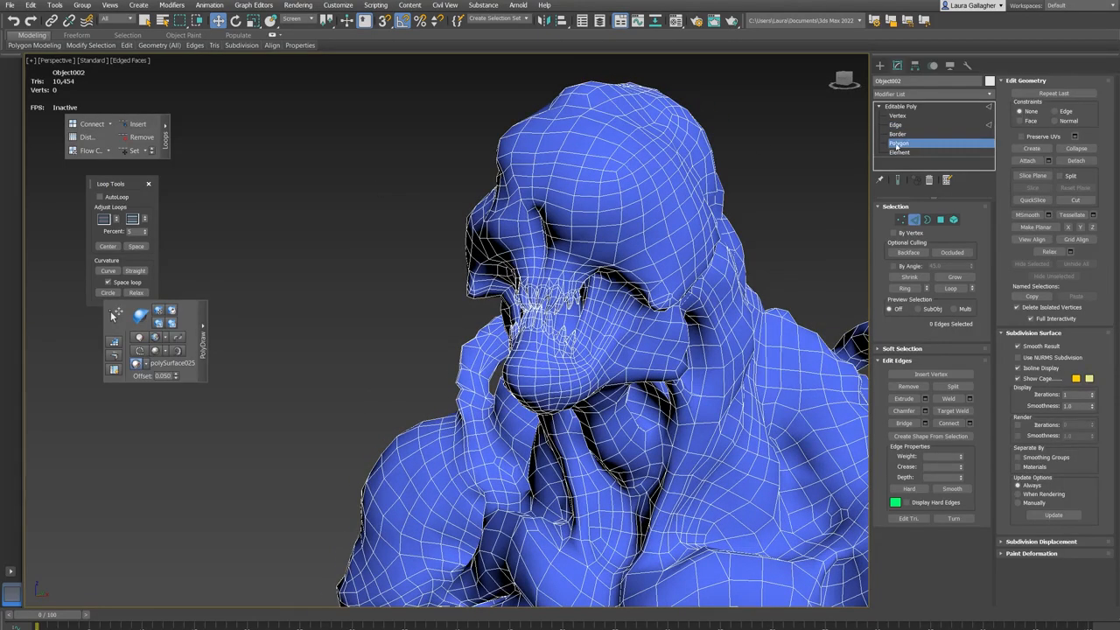
pyautogui.hotkey('ctrl', 'a')
pyautogui.press('f')
pyautogui.press('z')
pyautogui.hotkey('ctrl', 'd')
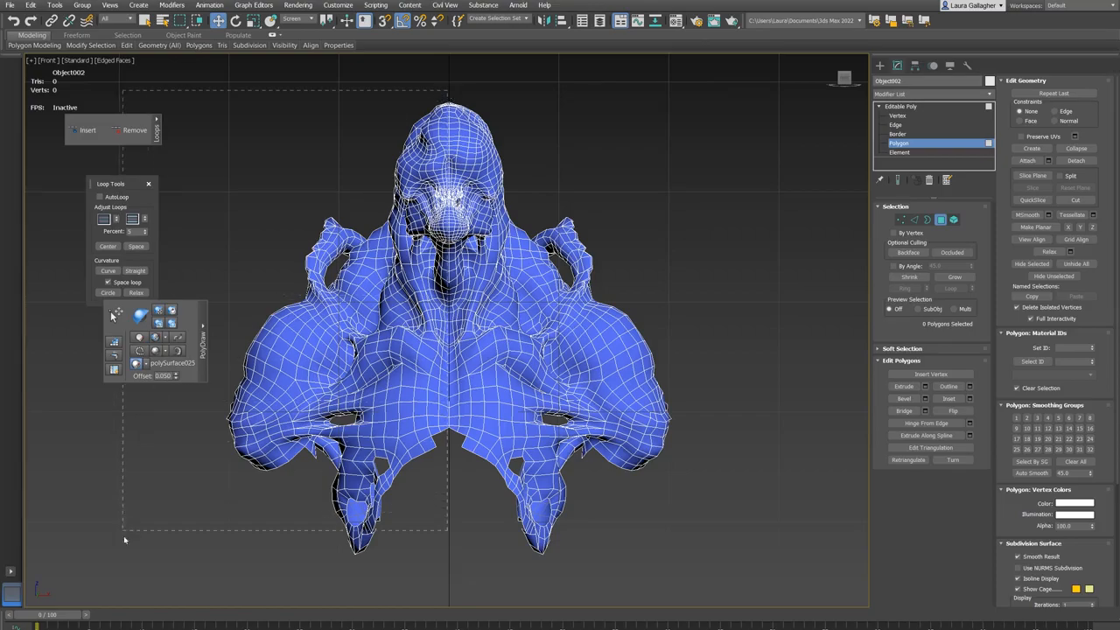
pyautogui.moveTo(124, 528); pyautogui.dragTo(124, 527)
pyautogui.press('Delete')
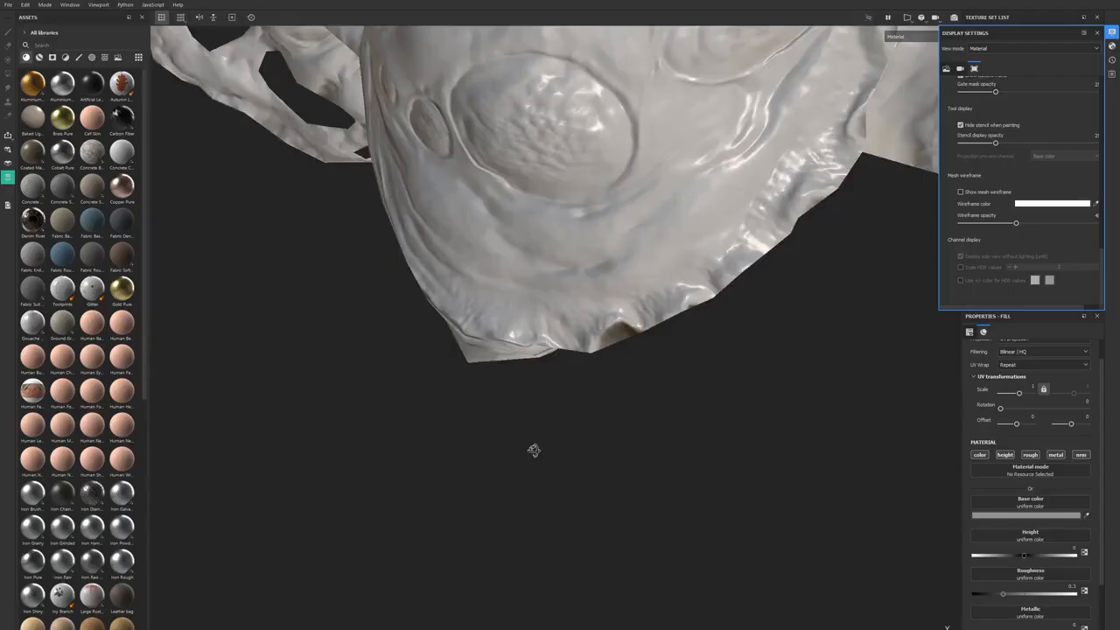
# Step: Check the baked flap edge under the shoulder lump in Substance 3D Painter, and find the matching mesh area in 3ds Max
pyautogui.moveTo(534, 449)
pyautogui.keyDown('alt'); pyautogui.mouseDown()
pyautogui.moveTo(737, 482)
pyautogui.moveTo(694, 325)
pyautogui.moveTo(530, 342)
pyautogui.moveTo(395, 249)
pyautogui.moveTo(457, 102)
pyautogui.moveTo(365, 157)
pyautogui.moveTo(599, 384)
pyautogui.moveTo(581, 346)
pyautogui.mouseUp(); pyautogui.keyUp('alt')
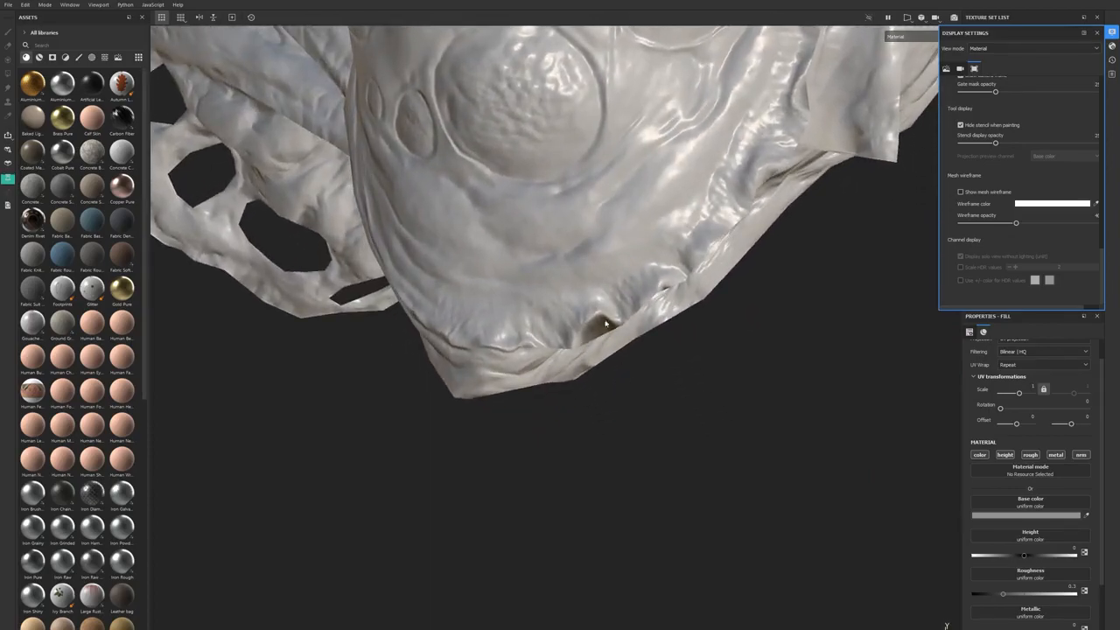
pyautogui.moveTo(638, 411)
pyautogui.keyDown('alt'); pyautogui.mouseDown()
pyautogui.moveTo(717, 467)
pyautogui.moveTo(480, 107)
pyautogui.moveTo(633, 504)
pyautogui.moveTo(551, 455)
pyautogui.moveTo(507, 210)
pyautogui.moveTo(644, 420)
pyautogui.mouseUp(); pyautogui.keyUp('alt')
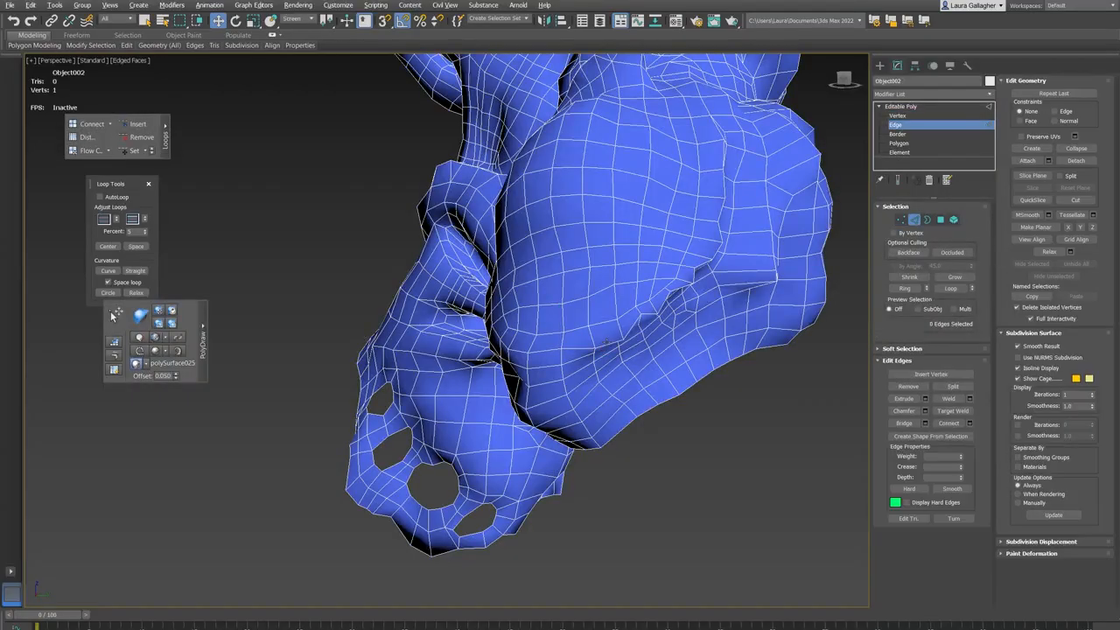
pyautogui.scroll(4, 597, 354)
pyautogui.keyDown('alt'); pyautogui.moveTo(597, 355); pyautogui.dragTo(503, 302, button='middle'); pyautogui.keyUp('alt')
pyautogui.click(901, 106)
pyautogui.press('z')
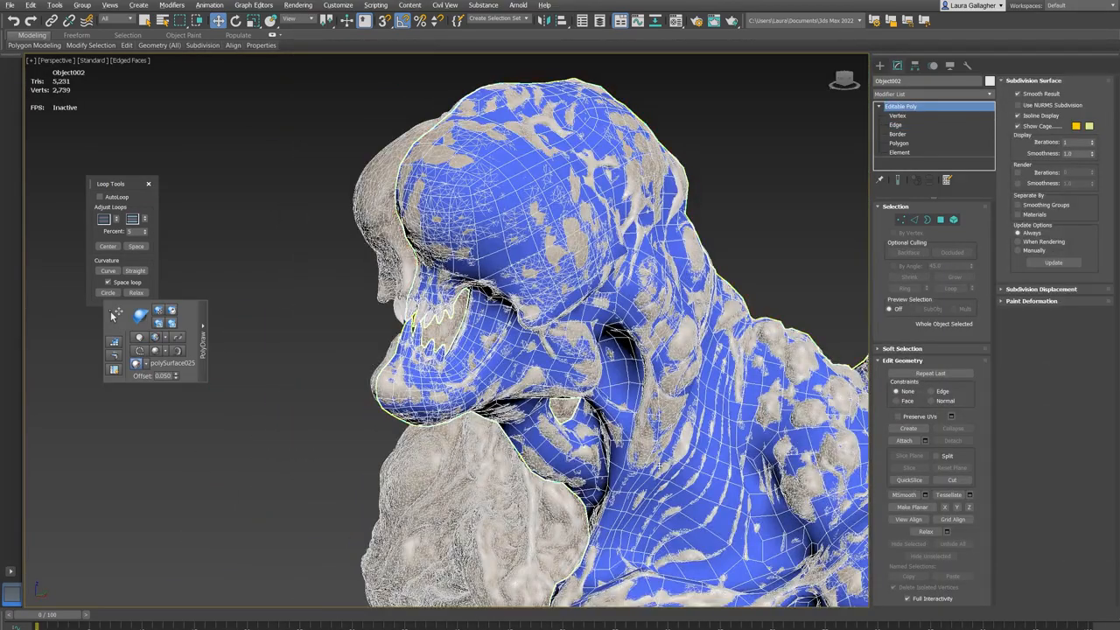
# Step: Compare the low-poly vertices with the high-poly sculpt along the ragged flap edge under the shoulder lump
pyautogui.moveTo(639, 445); pyautogui.dragTo(346, 250, button='middle')
pyautogui.moveTo(542, 420); pyautogui.dragTo(337, 127, button='middle')
pyautogui.scroll(2, 350, 237)
pyautogui.keyDown('alt'); pyautogui.moveTo(350, 237); pyautogui.dragTo(429, 223, button='middle'); pyautogui.keyUp('alt')
pyautogui.press('1')
pyautogui.click(295, 238)
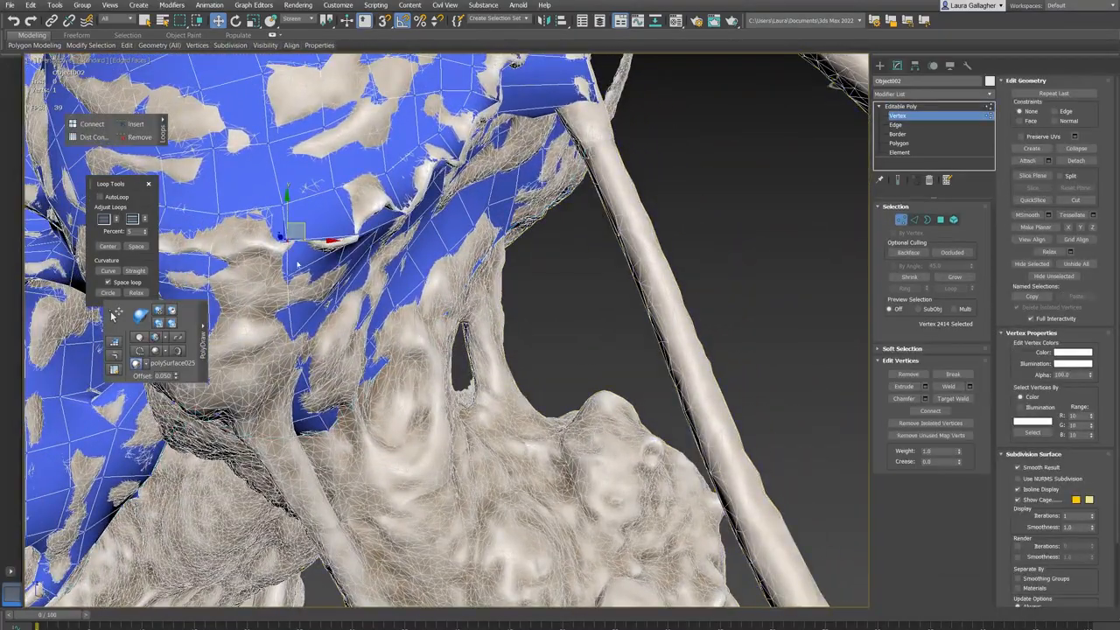
pyautogui.press('z')
pyautogui.moveTo(383, 325)
pyautogui.keyDown('alt'); pyautogui.mouseDown(button='middle')
pyautogui.moveTo(421, 356)
pyautogui.moveTo(587, 346)
pyautogui.moveTo(385, 219)
pyautogui.moveTo(543, 289)
pyautogui.moveTo(604, 289)
pyautogui.moveTo(524, 302)
pyautogui.moveTo(463, 262)
pyautogui.moveTo(498, 245)
pyautogui.moveTo(470, 275)
pyautogui.mouseUp(button='middle'); pyautogui.keyUp('alt')
pyautogui.press('F4')
pyautogui.press('F4')
pyautogui.press('F3')
pyautogui.press('F3')
pyautogui.keyDown('alt'); pyautogui.moveTo(515, 303); pyautogui.dragTo(485, 252, button='middle'); pyautogui.keyUp('alt')
# Step: Cut new edges across the polygons beside the shoulder flap to add vertices along its ragged edge
pyautogui.hotkey('alt', 'c')
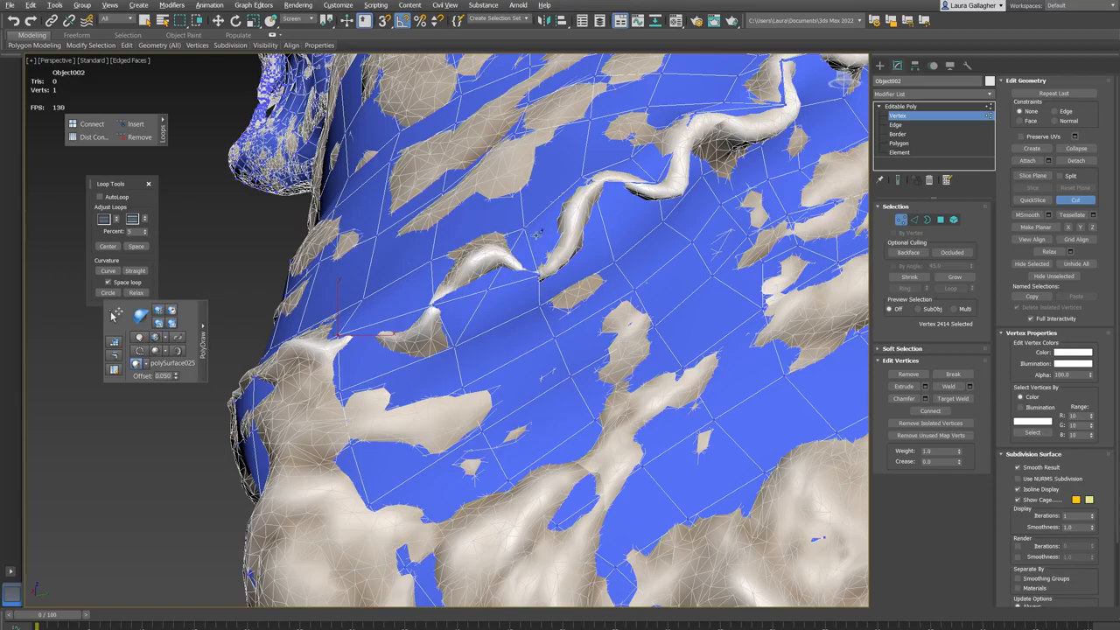
pyautogui.click(539, 303)
pyautogui.keyDown('alt'); pyautogui.moveTo(334, 290); pyautogui.dragTo(351, 266, button='middle'); pyautogui.keyUp('alt')
pyautogui.click(344, 275)
pyautogui.keyDown('alt'); pyautogui.moveTo(500, 323); pyautogui.dragTo(503, 322, button='middle'); pyautogui.keyUp('alt')
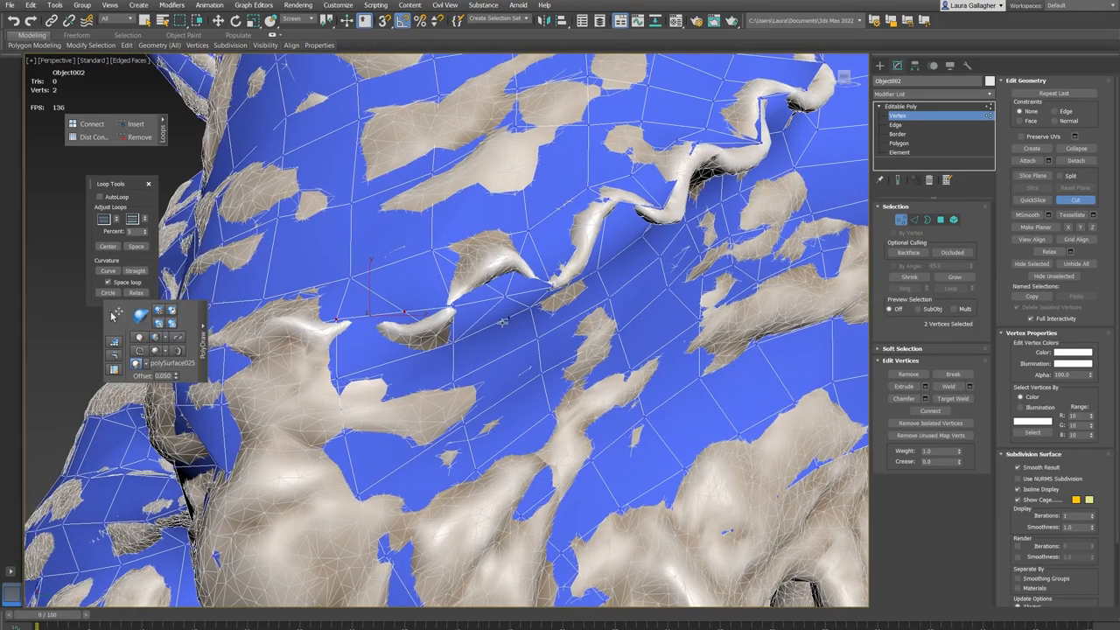
pyautogui.click(341, 373)
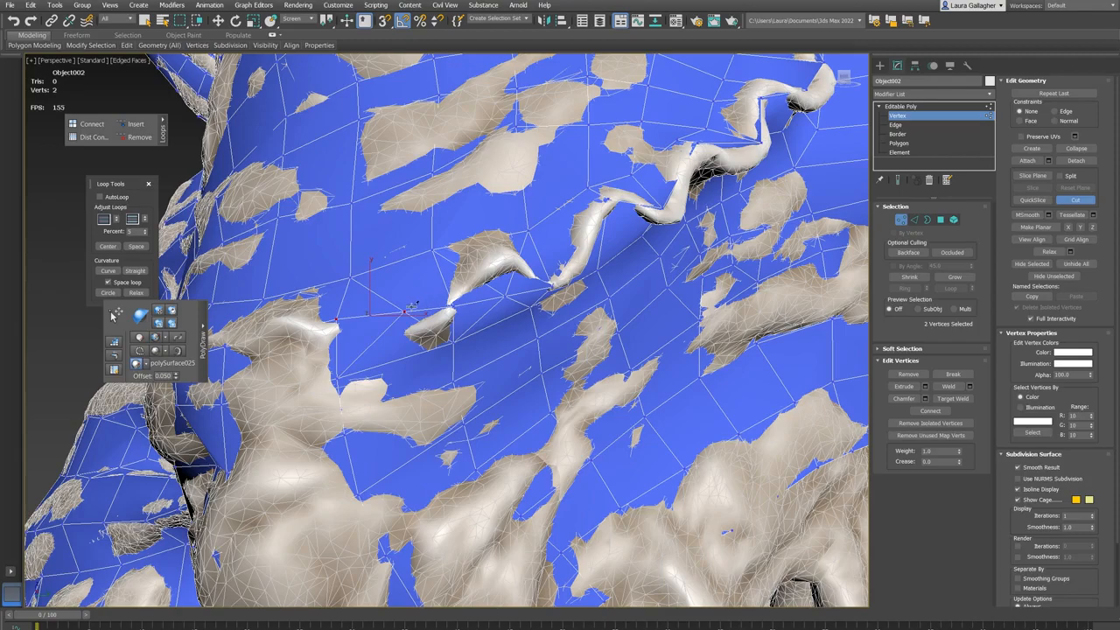
pyautogui.scroll(4, 475, 244)
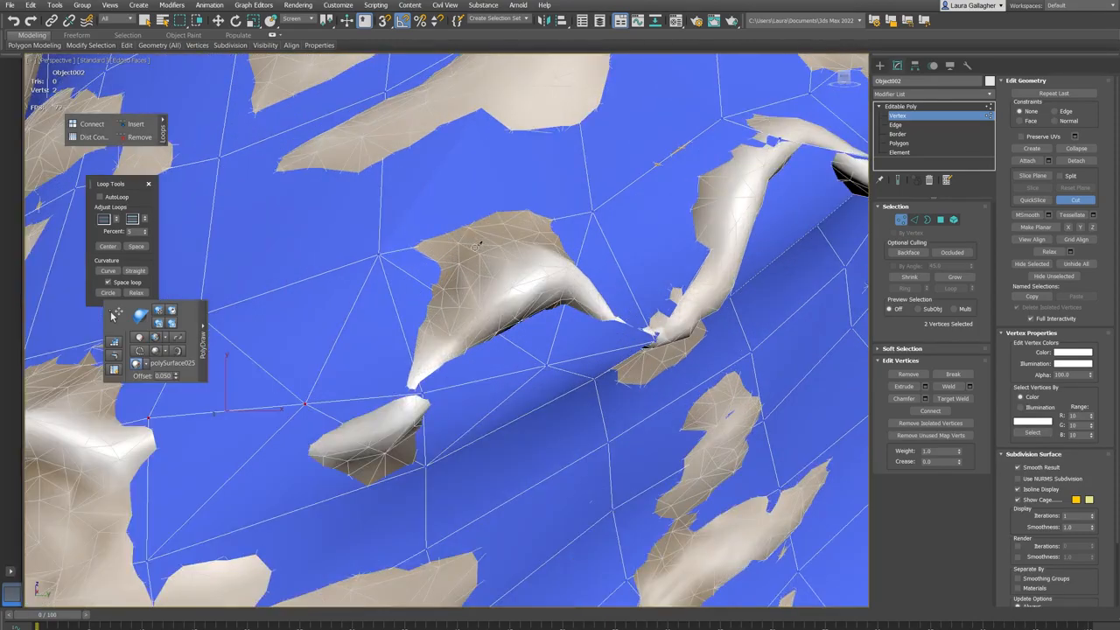
# Step: Adjust the newly cut vertices beside the flap so they sit closer to the high-poly ridge
pyautogui.press('1')
pyautogui.press('1')
pyautogui.press('F3')
pyautogui.press('F3')
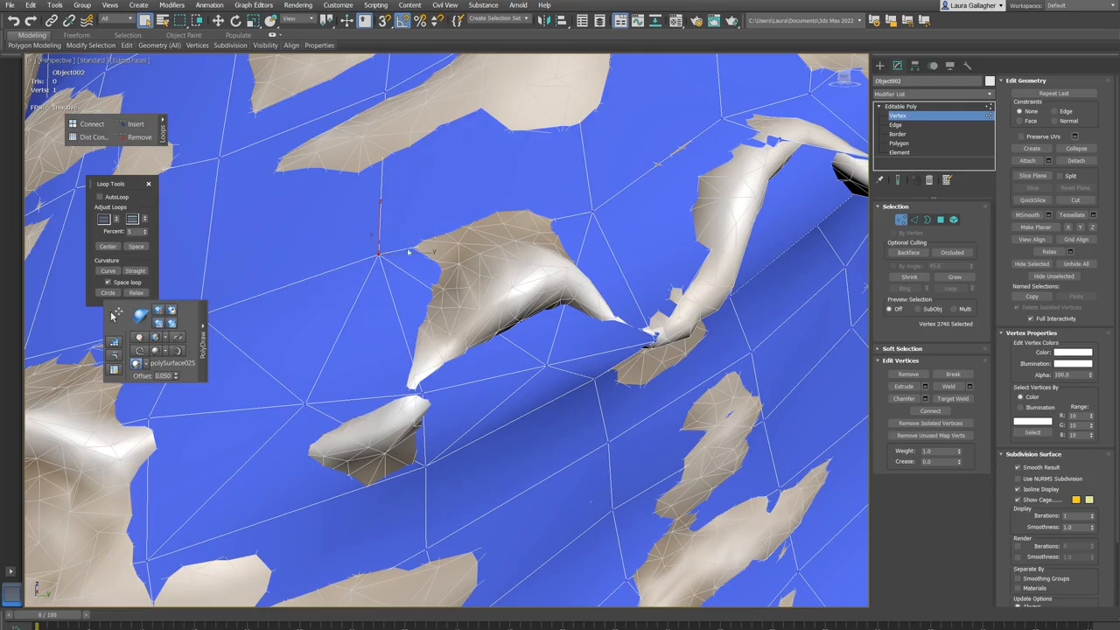
pyautogui.keyDown('alt'); pyautogui.moveTo(385, 299); pyautogui.dragTo(394, 309, button='middle'); pyautogui.keyUp('alt')
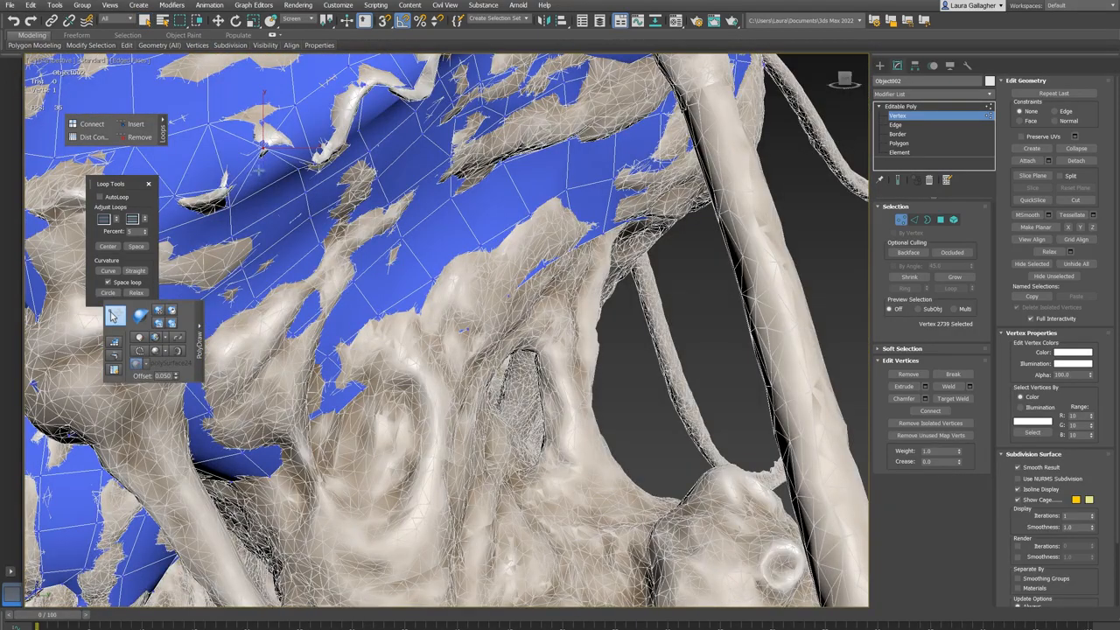
pyautogui.keyDown('alt'); pyautogui.moveTo(259, 171); pyautogui.dragTo(322, 185, button='middle'); pyautogui.keyUp('alt')
pyautogui.click(311, 183)
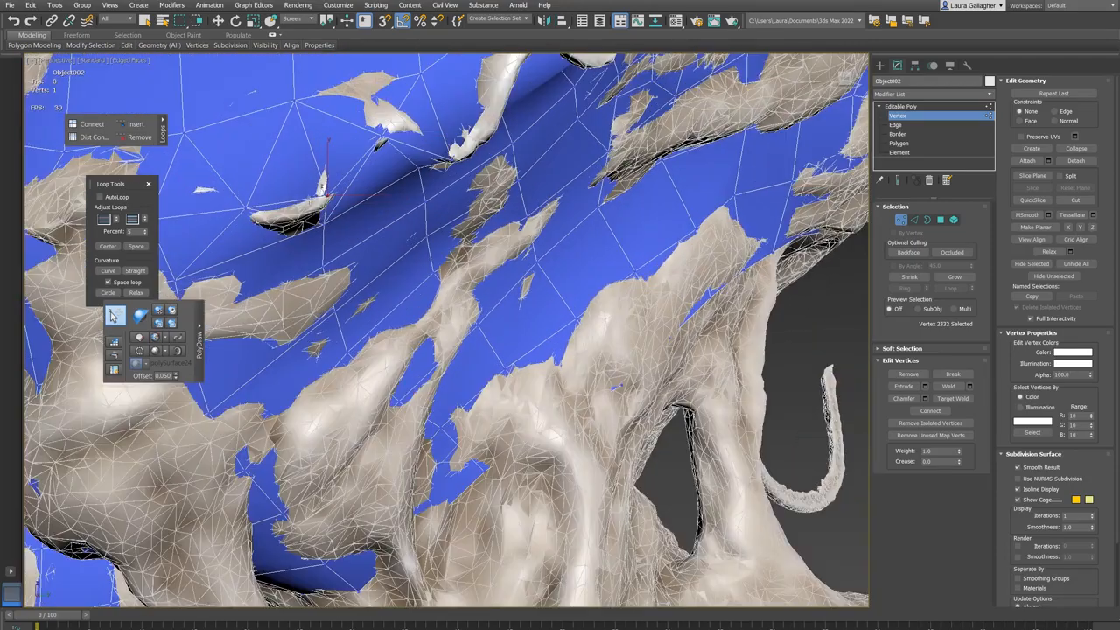
# Step: Move the vertices at the front end of the flap so the mesh edge follows the sculpted ridge
pyautogui.press('F3')
pyautogui.moveTo(243, 212)
pyautogui.mouseDown()
pyautogui.moveTo(241, 237)
pyautogui.moveTo(213, 192)
pyautogui.mouseUp()
pyautogui.press('F3')
pyautogui.moveTo(323, 199); pyautogui.dragTo(317, 215)
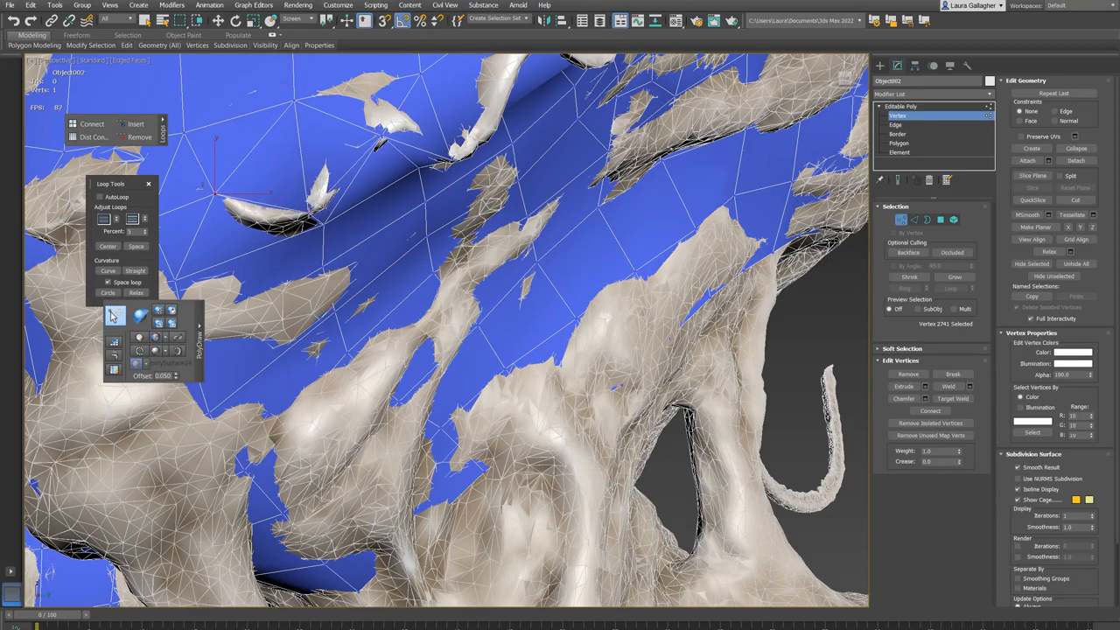
pyautogui.moveTo(265, 234); pyautogui.dragTo(442, 260, button='middle')
pyautogui.moveTo(402, 222); pyautogui.dragTo(397, 222)
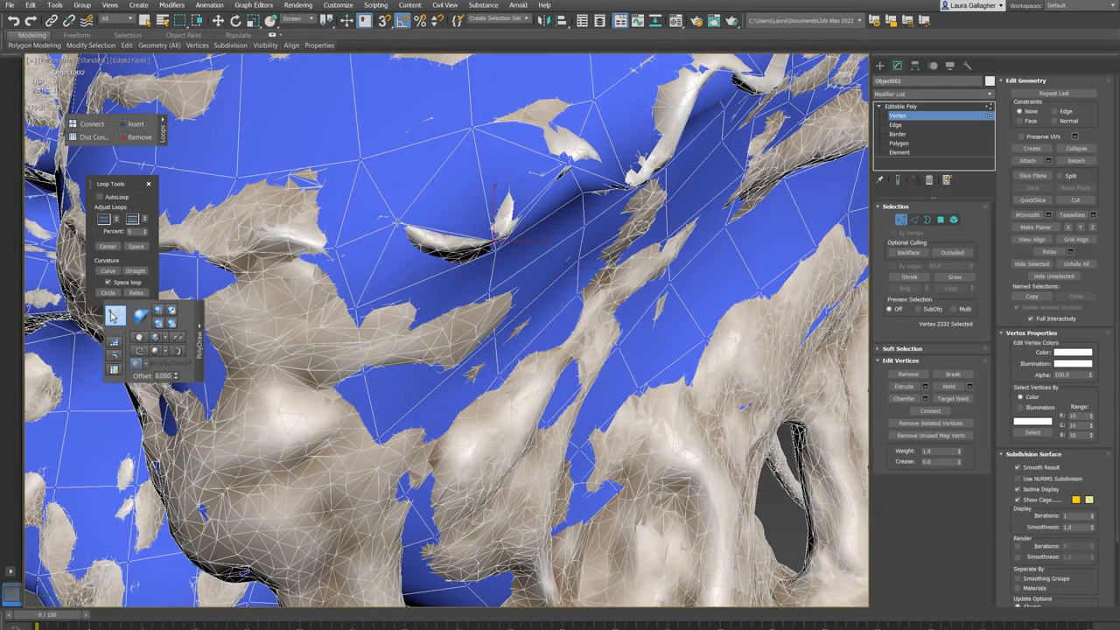
pyautogui.moveTo(336, 247); pyautogui.dragTo(327, 250)
# Step: Return to object level, hide the high-poly sculpt and examine the shoulder lump and the spike on the back
pyautogui.scroll(-3, 327, 250)
pyautogui.keyDown('alt'); pyautogui.moveTo(327, 250); pyautogui.dragTo(385, 275, button='middle'); pyautogui.keyUp('alt')
pyautogui.scroll(3, 607, 288)
pyautogui.scroll(-3, 607, 288)
pyautogui.click(909, 106)
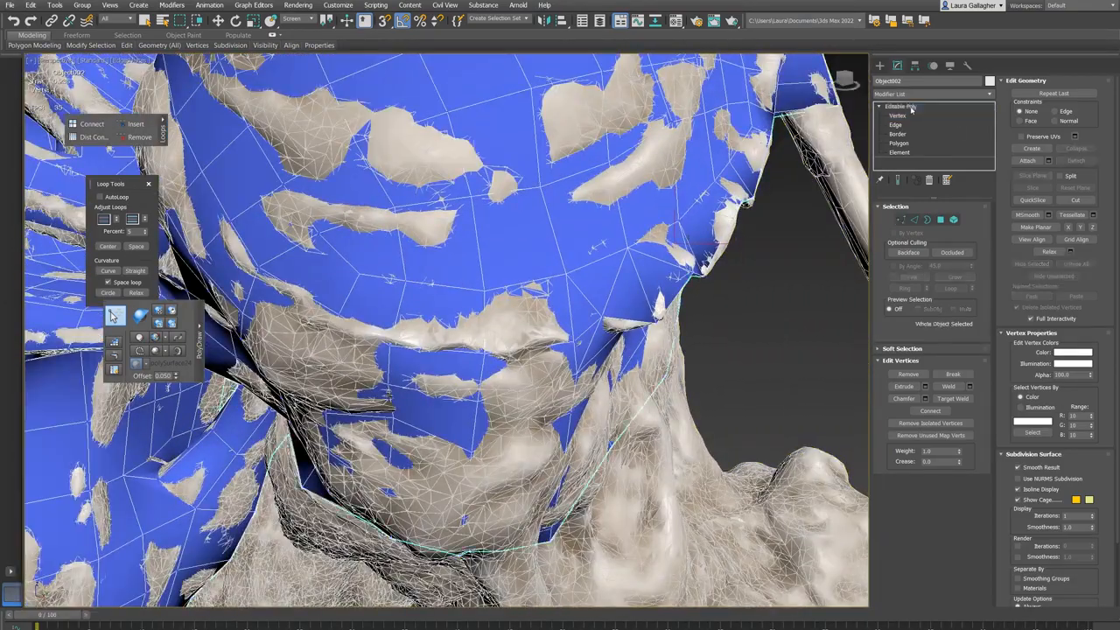
pyautogui.scroll(2, 502, 228)
pyautogui.scroll(-6, 502, 228)
pyautogui.scroll(5, 525, 280)
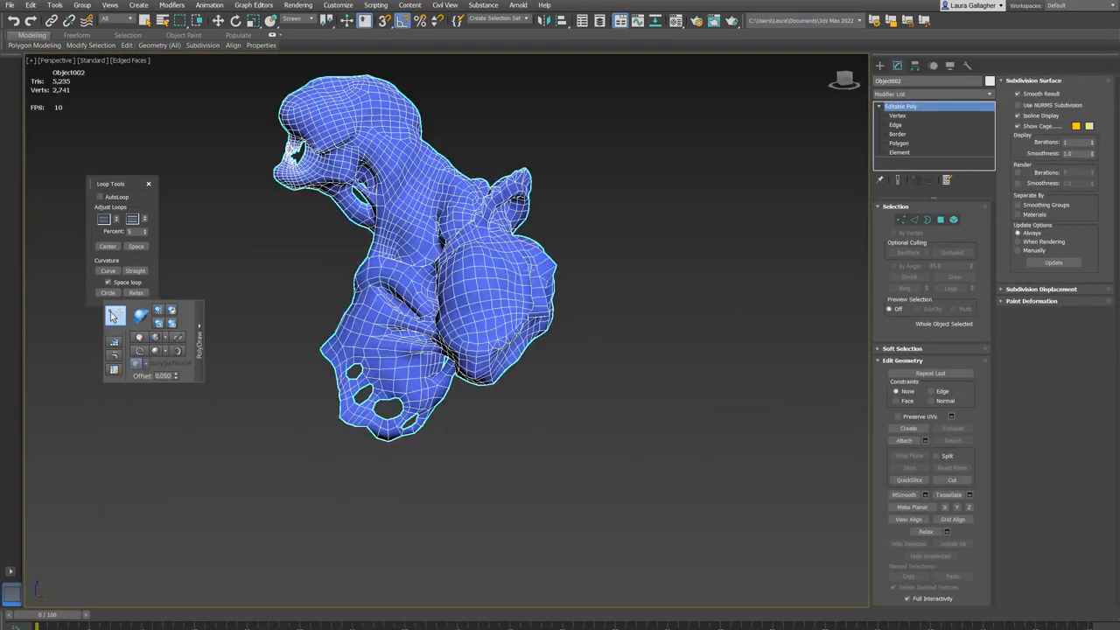
pyautogui.scroll(4, 496, 247)
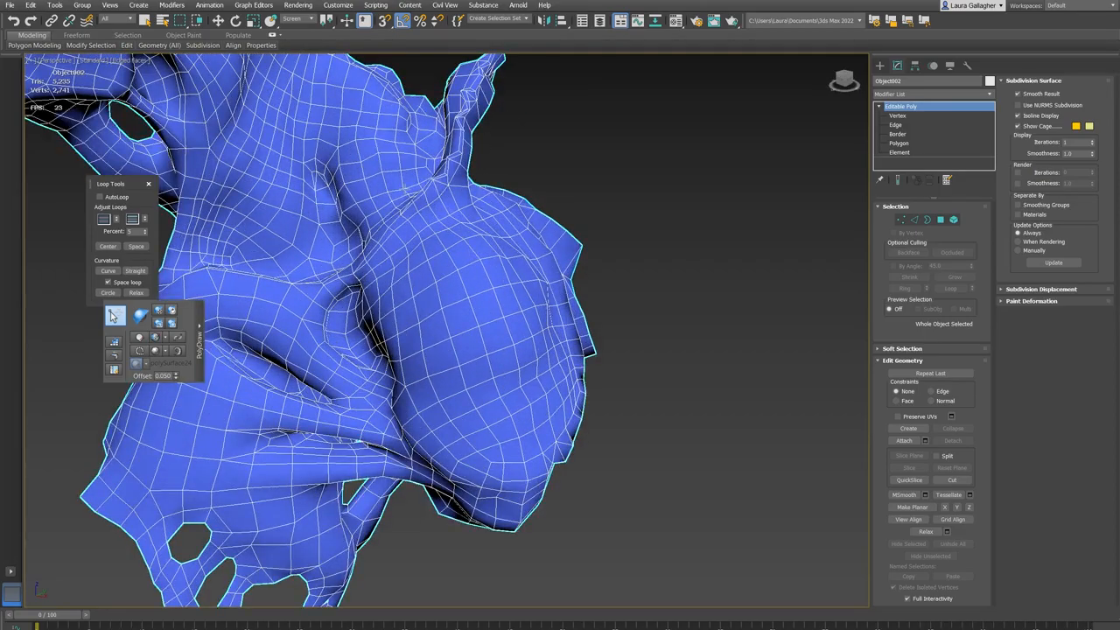
pyautogui.moveTo(520, 220); pyautogui.dragTo(532, 292, button='middle')
pyautogui.keyDown('alt'); pyautogui.moveTo(536, 373); pyautogui.dragTo(491, 346, button='middle'); pyautogui.keyUp('alt')
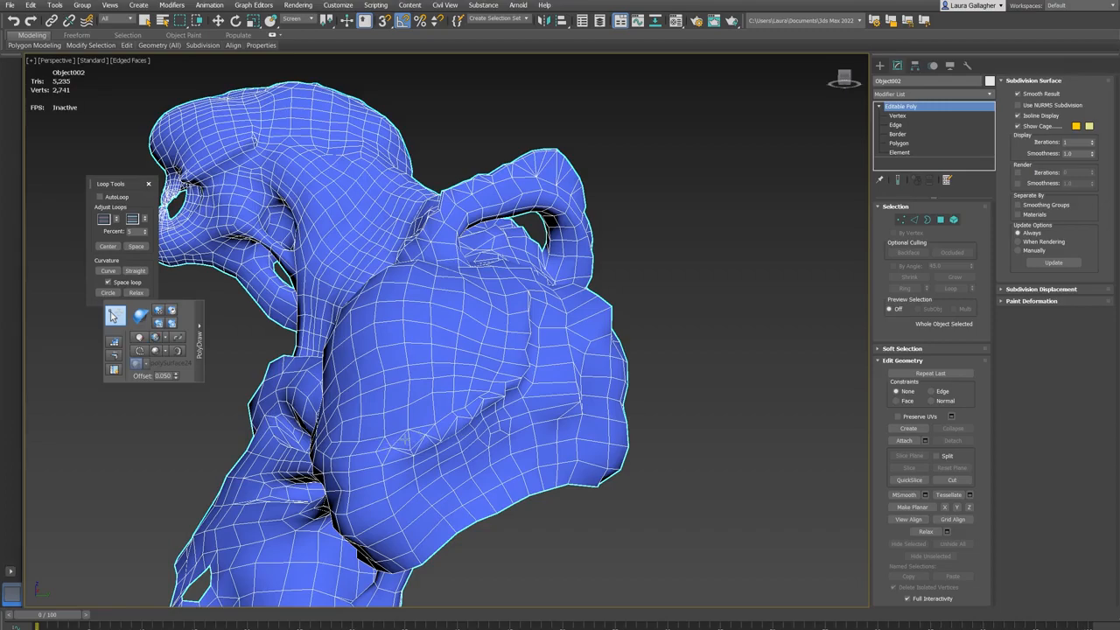
pyautogui.scroll(6, 467, 204)
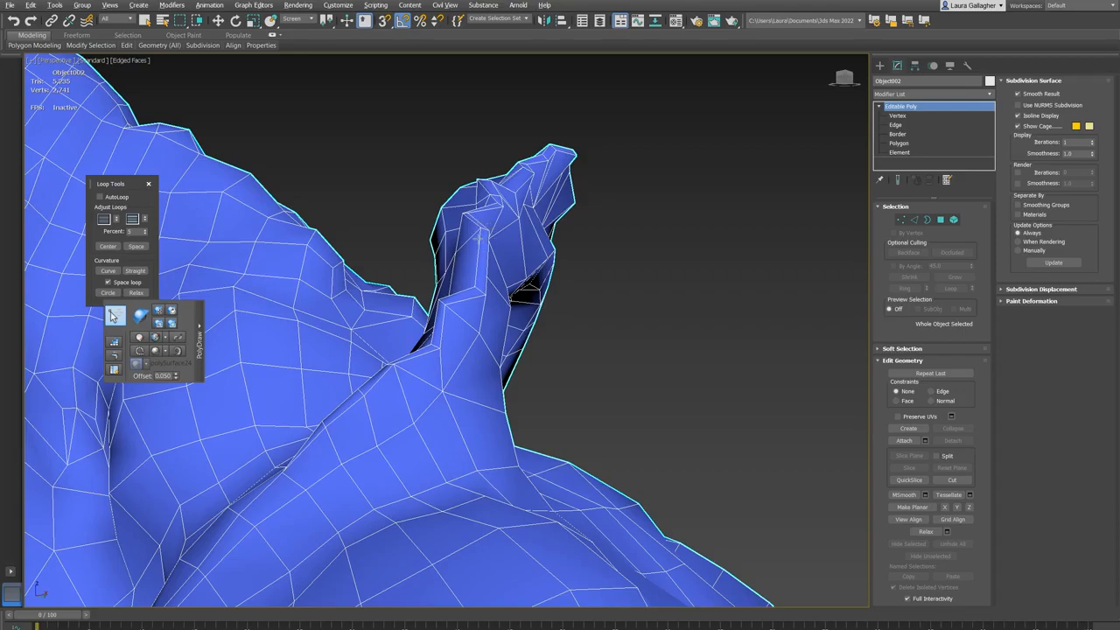
# Step: Switch to Substance 3D Painter, turn off the mesh wireframe and inspect the baked spike on the back
pyautogui.hotkey('alt', 'Tab')
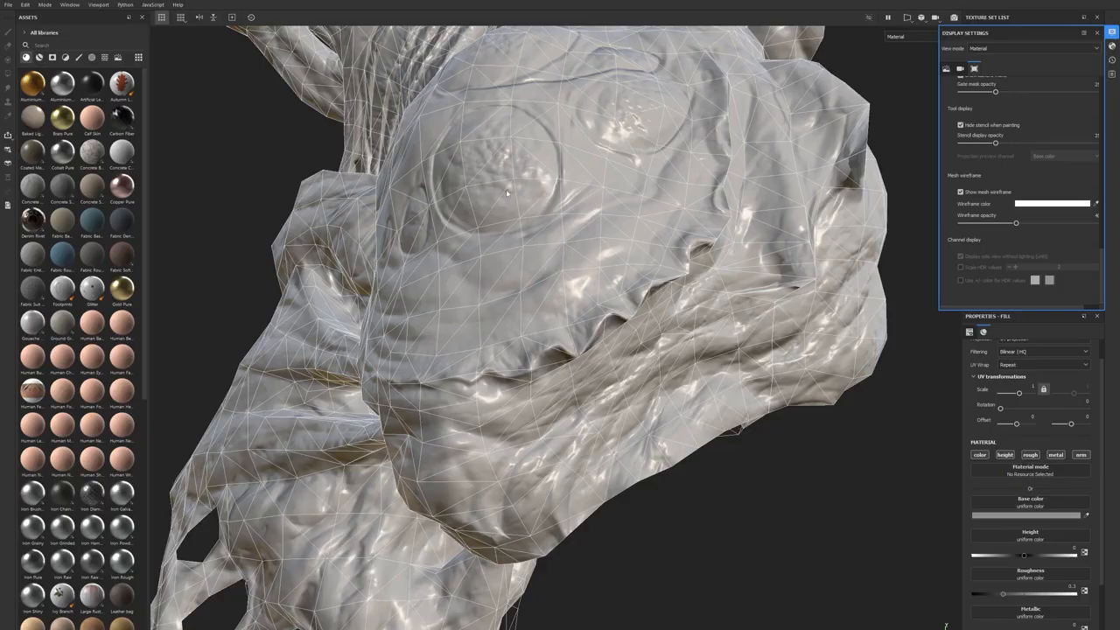
pyautogui.moveTo(506, 192)
pyautogui.keyDown('alt'); pyautogui.mouseDown()
pyautogui.moveTo(767, 478)
pyautogui.moveTo(835, 457)
pyautogui.moveTo(650, 280)
pyautogui.moveTo(542, 253)
pyautogui.moveTo(735, 307)
pyautogui.mouseUp(); pyautogui.keyUp('alt')
pyautogui.keyDown('shift'); pyautogui.moveTo(734, 307); pyautogui.dragTo(873, 309, button='right'); pyautogui.keyUp('shift')
pyautogui.click(961, 191)
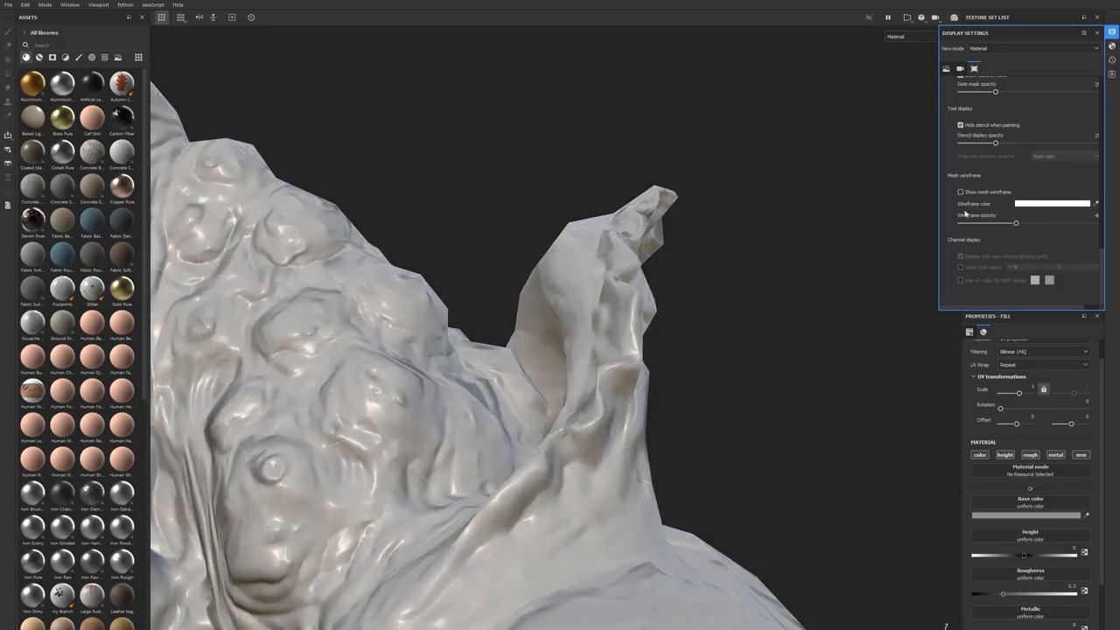
pyautogui.moveTo(807, 367)
pyautogui.keyDown('alt'); pyautogui.mouseDown()
pyautogui.moveTo(801, 387)
pyautogui.moveTo(674, 357)
pyautogui.mouseUp(); pyautogui.keyUp('alt')
pyautogui.keyDown('shift'); pyautogui.moveTo(784, 374); pyautogui.dragTo(759, 371, button='right'); pyautogui.keyUp('shift')
# Step: Inspect the bake on the shoulder lump, its lower flap edge, the webbed underside and the back of the neck
pyautogui.keyDown('alt'); pyautogui.moveTo(736, 465); pyautogui.dragTo(585, 131, button='middle'); pyautogui.keyUp('alt')
pyautogui.moveTo(617, 319)
pyautogui.keyDown('alt'); pyautogui.mouseDown()
pyautogui.moveTo(554, 190)
pyautogui.moveTo(514, 272)
pyautogui.moveTo(790, 174)
pyautogui.mouseUp(); pyautogui.keyUp('alt')
pyautogui.keyDown('alt'); pyautogui.moveTo(742, 255); pyautogui.dragTo(723, 330); pyautogui.keyUp('alt')
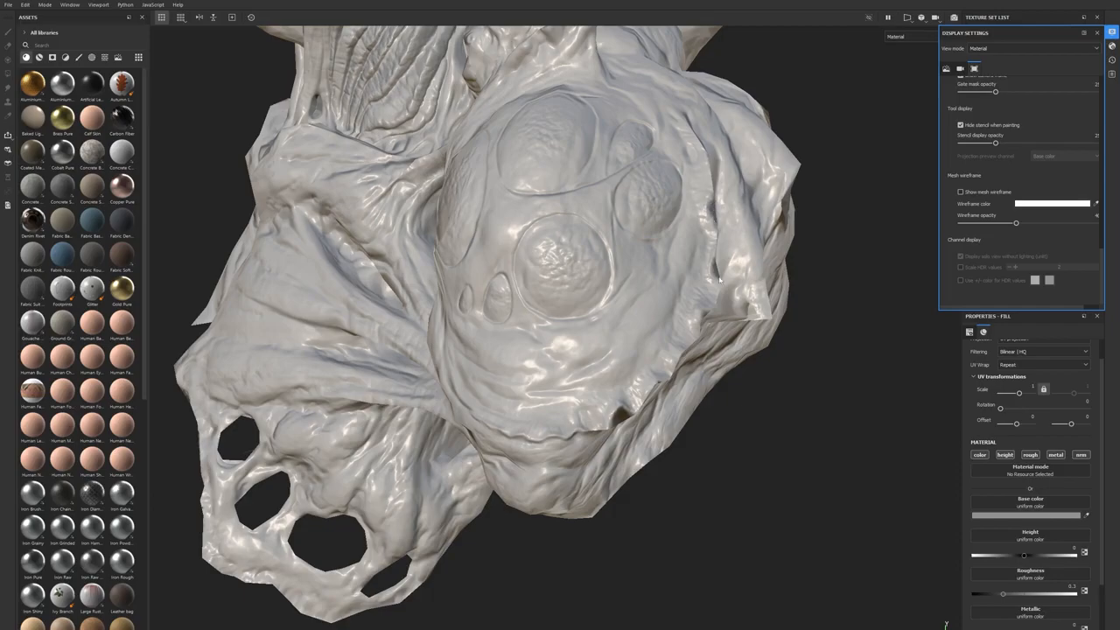
pyautogui.keyDown('alt'); pyautogui.moveTo(650, 341); pyautogui.dragTo(591, 254); pyautogui.keyUp('alt')
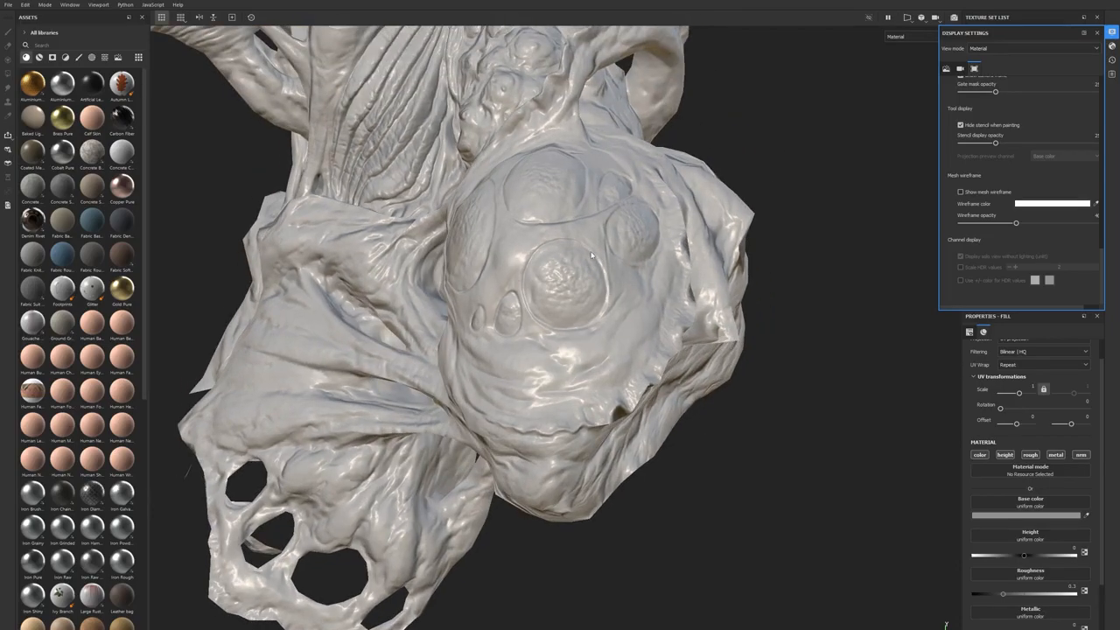
pyautogui.keyDown('alt'); pyautogui.moveTo(621, 196); pyautogui.dragTo(610, 454); pyautogui.keyUp('alt')
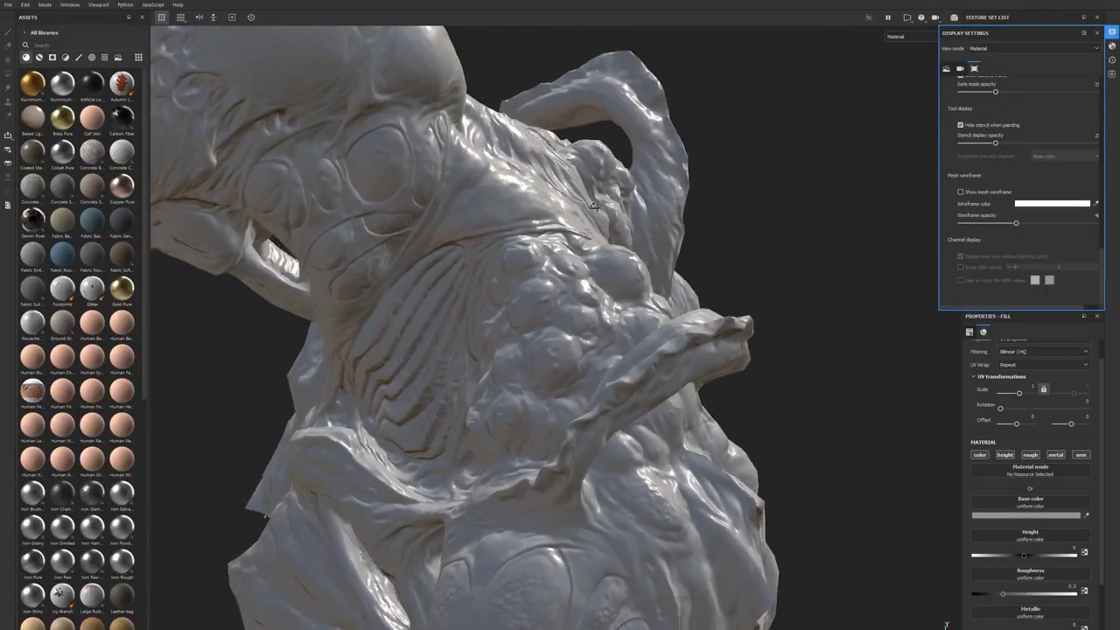
pyautogui.moveTo(593, 204)
pyautogui.keyDown('alt'); pyautogui.mouseDown()
pyautogui.moveTo(414, 240)
pyautogui.moveTo(462, 200)
pyautogui.moveTo(612, 263)
pyautogui.mouseUp(); pyautogui.keyUp('alt')
pyautogui.keyDown('shift'); pyautogui.moveTo(612, 263); pyautogui.dragTo(560, 254, button='right'); pyautogui.keyUp('shift')
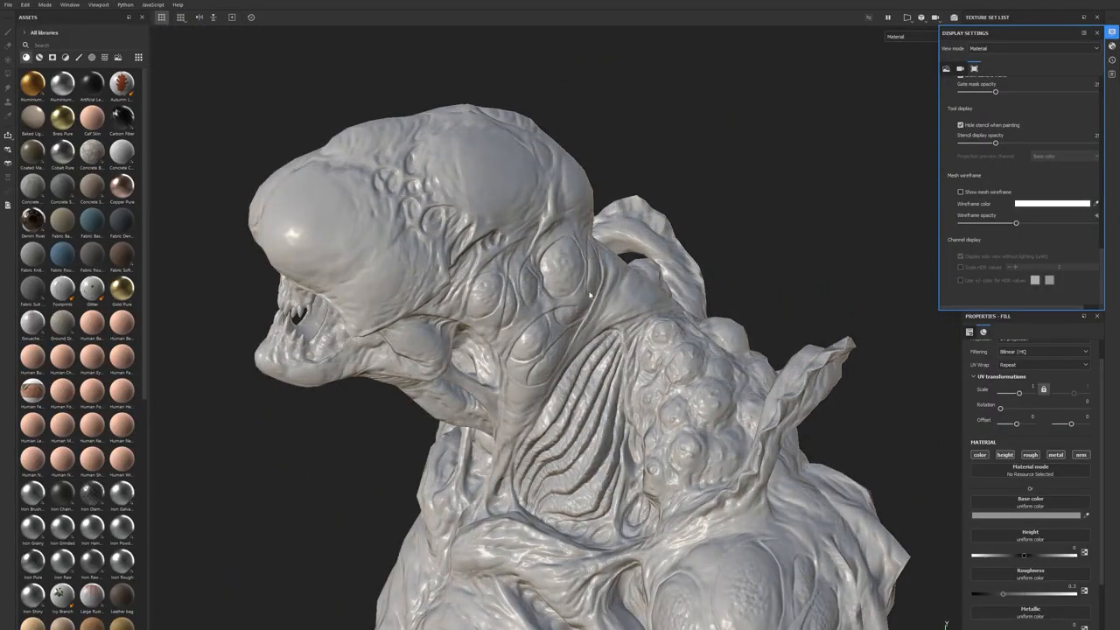
# Step: Inspect the bake on the head, cheek and face up close, and on the chest and torso from the front
pyautogui.scroll(2, 551, 245)
pyautogui.keyDown('alt'); pyautogui.moveTo(552, 245); pyautogui.dragTo(529, 229); pyautogui.keyUp('alt')
pyautogui.scroll(4, 520, 225)
pyautogui.keyDown('alt'); pyautogui.moveTo(522, 225); pyautogui.dragTo(643, 309, button='middle'); pyautogui.keyUp('alt')
pyautogui.scroll(4, 656, 308)
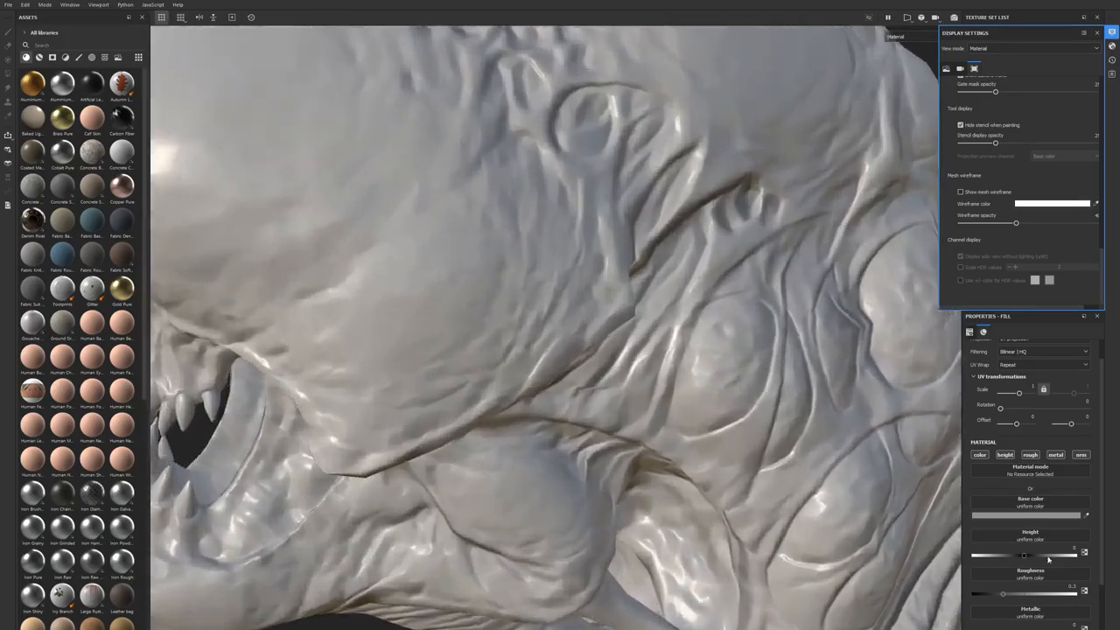
pyautogui.keyDown('alt'); pyautogui.moveTo(670, 307); pyautogui.dragTo(399, 242); pyautogui.keyUp('alt')
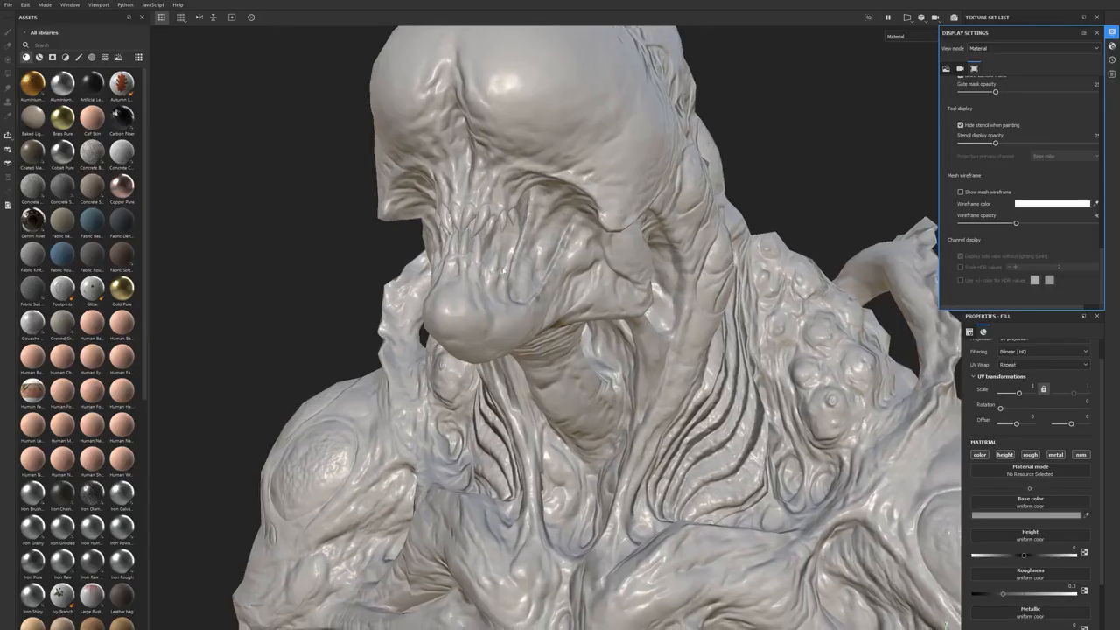
pyautogui.moveTo(525, 262)
pyautogui.keyDown('alt'); pyautogui.mouseDown()
pyautogui.moveTo(513, 235)
pyautogui.moveTo(480, 302)
pyautogui.moveTo(494, 303)
pyautogui.mouseUp(); pyautogui.keyUp('alt')
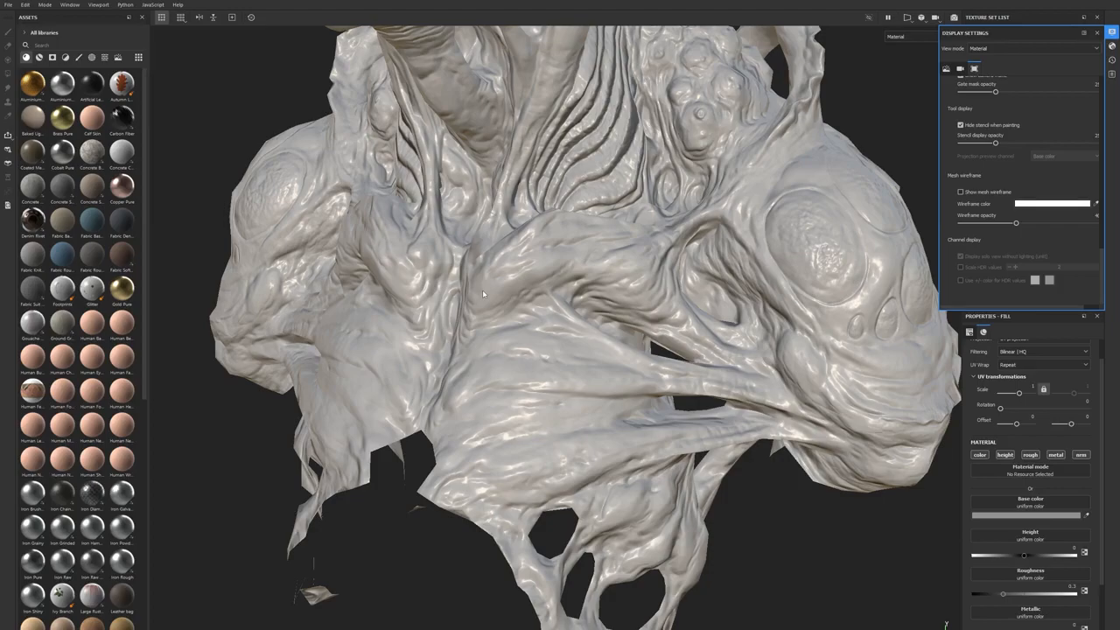
pyautogui.keyDown('alt'); pyautogui.moveTo(477, 330); pyautogui.dragTo(503, 334); pyautogui.keyUp('alt')
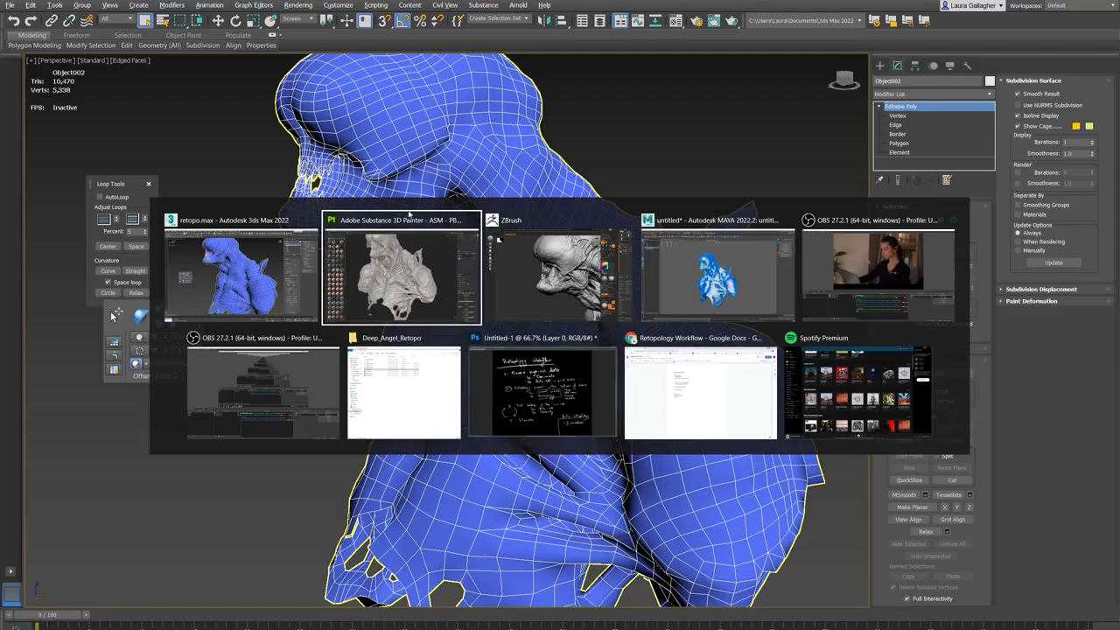
pyautogui.click(407, 215)
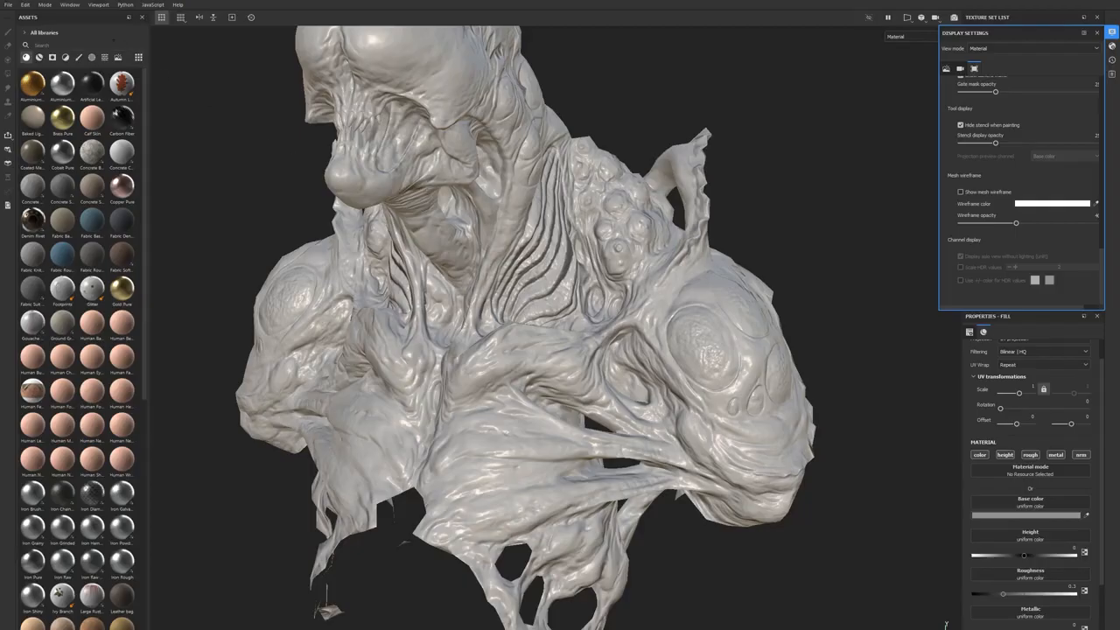
# Step: Reload the low-poly mesh test_bake.obj from the Test_Bake folder through the project configuration, keeping its other settings
pyautogui.click(27, 5)
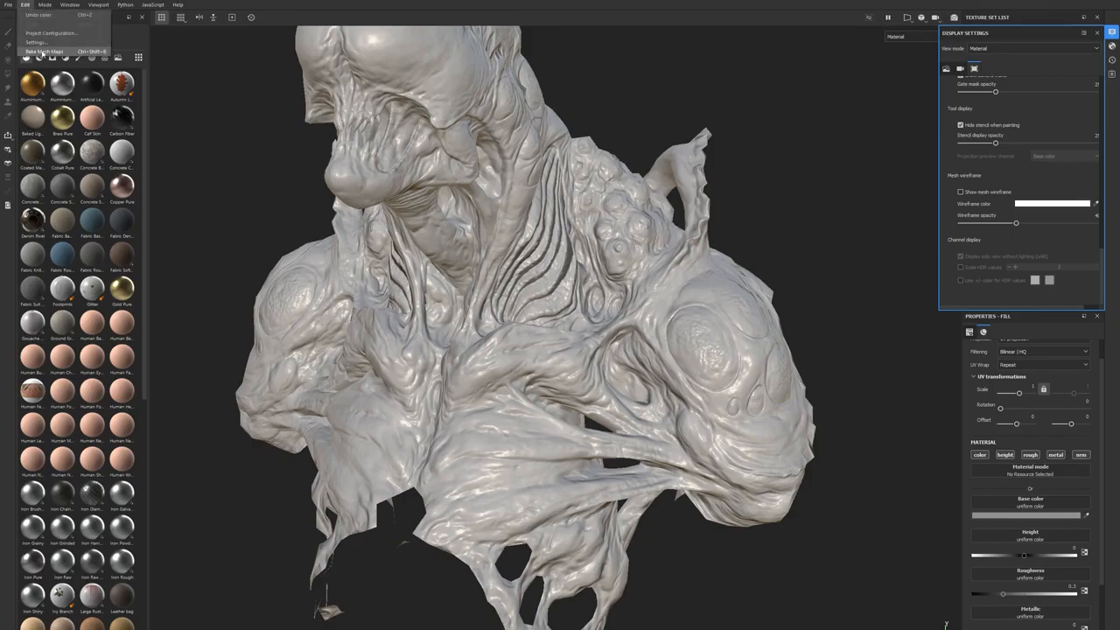
pyautogui.click(55, 34)
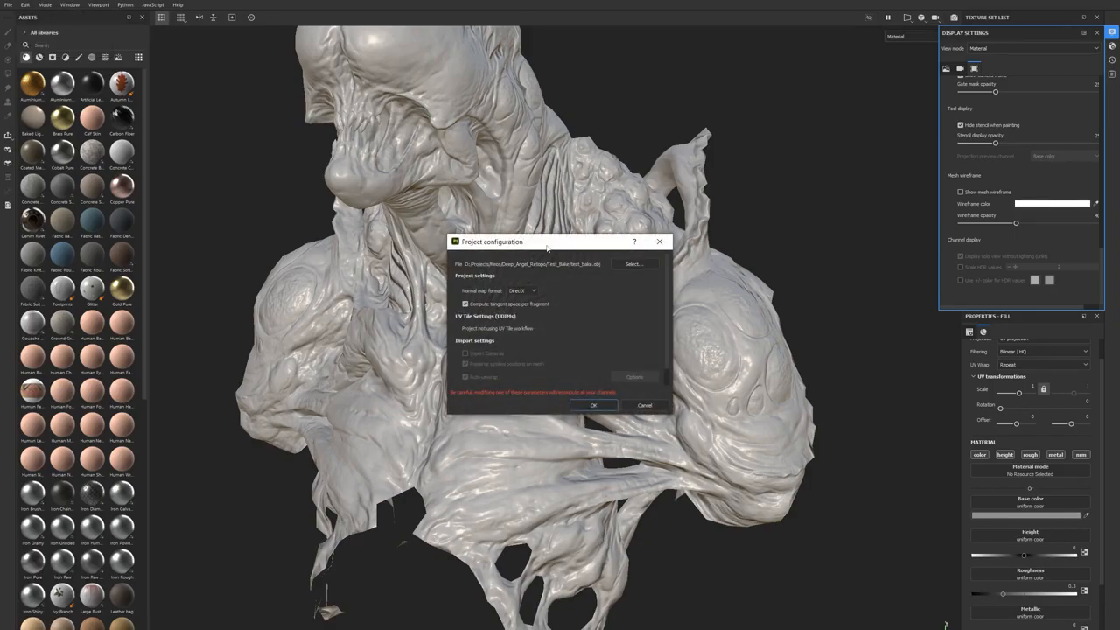
pyautogui.moveTo(547, 248); pyautogui.dragTo(503, 233)
pyautogui.click(590, 248)
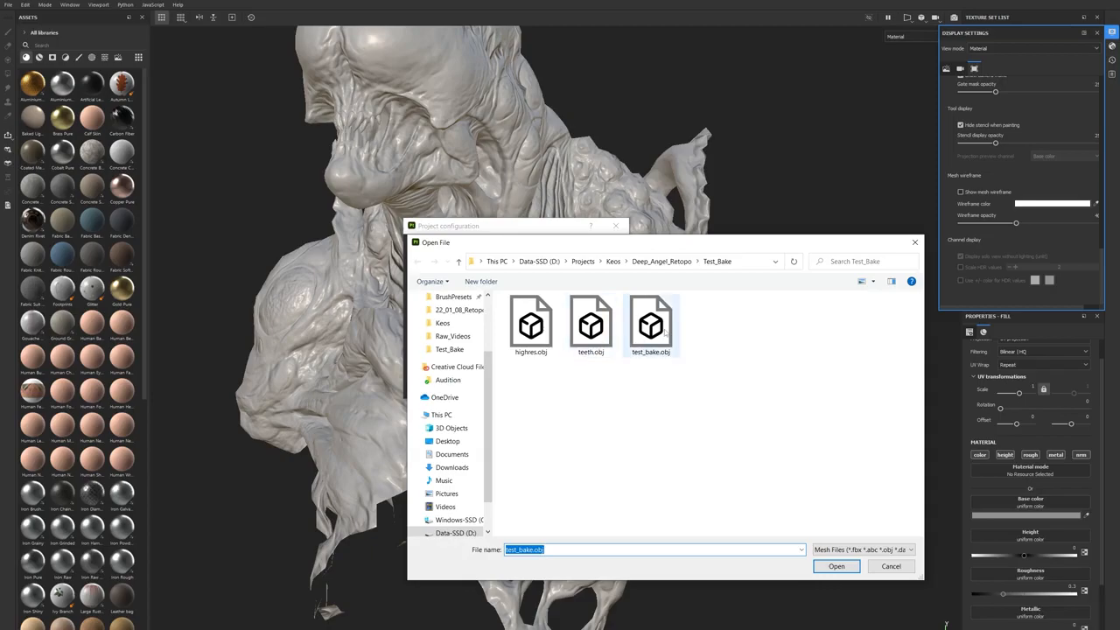
pyautogui.doubleClick(661, 330)
pyautogui.moveTo(544, 225); pyautogui.dragTo(533, 217)
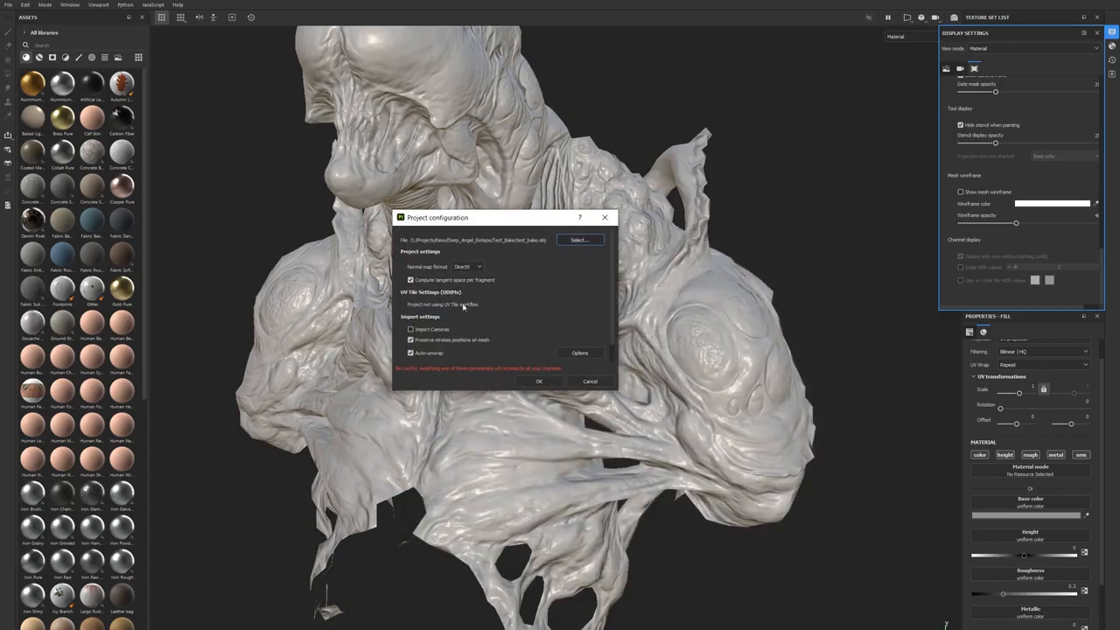
pyautogui.click(540, 381)
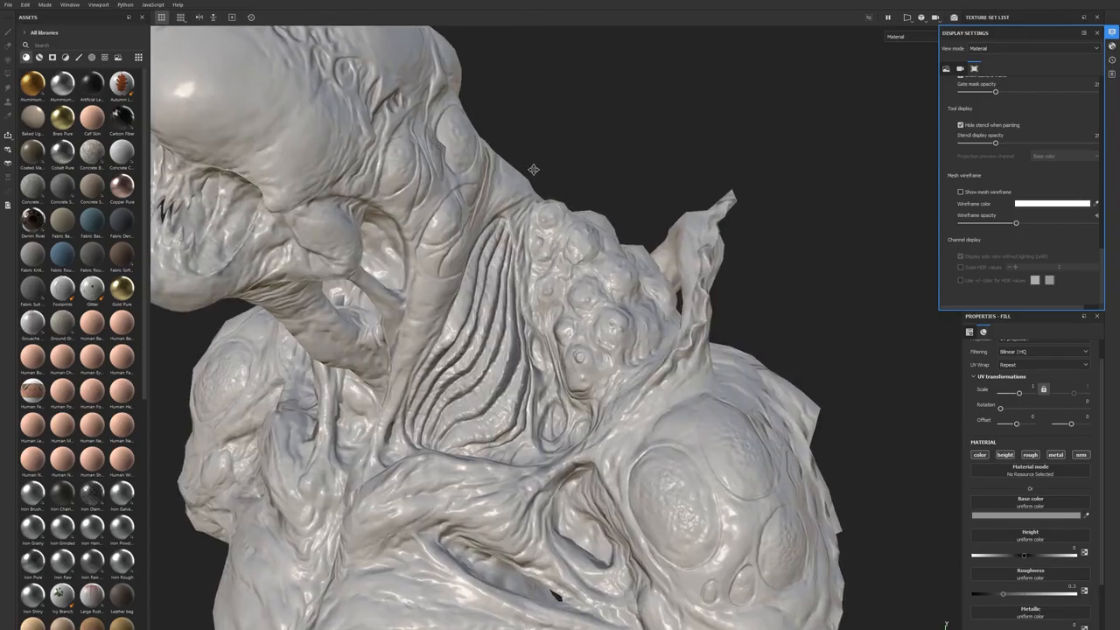
pyautogui.keyDown('alt'); pyautogui.moveTo(533, 170); pyautogui.dragTo(546, 175, button='middle'); pyautogui.keyUp('alt')
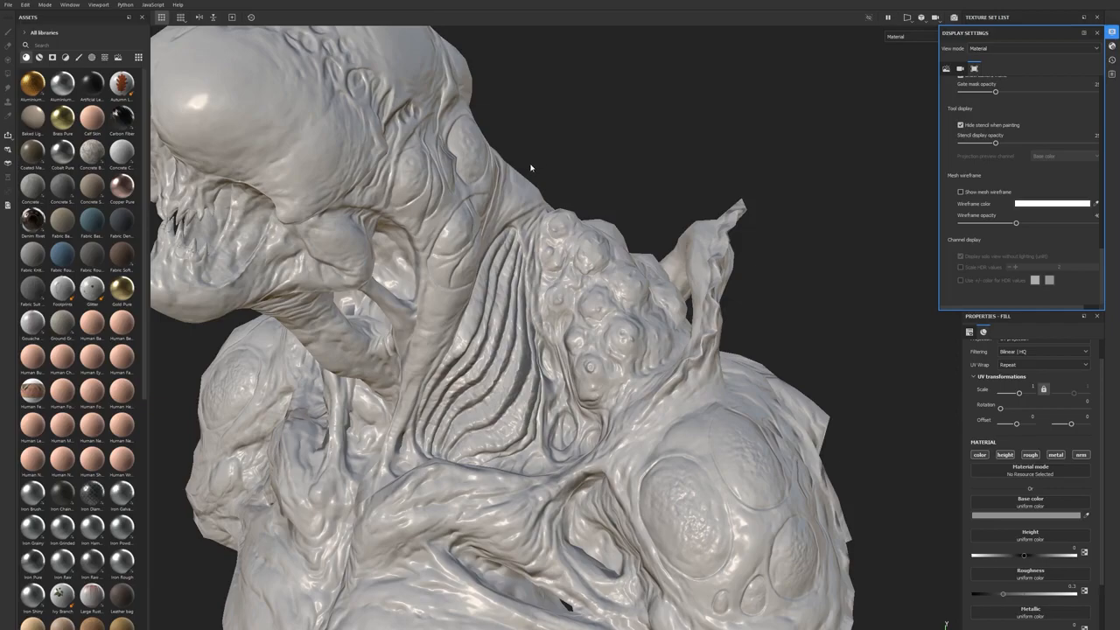
# Step: Close the display settings and rebake the normal map for the texture set at 8192 output size
pyautogui.click(1094, 33)
pyautogui.moveTo(568, 181)
pyautogui.keyDown('alt'); pyautogui.mouseDown()
pyautogui.moveTo(653, 120)
pyautogui.moveTo(653, 100)
pyautogui.moveTo(609, 74)
pyautogui.moveTo(639, 118)
pyautogui.mouseUp(); pyautogui.keyUp('alt')
pyautogui.scroll(1, 985, 380)
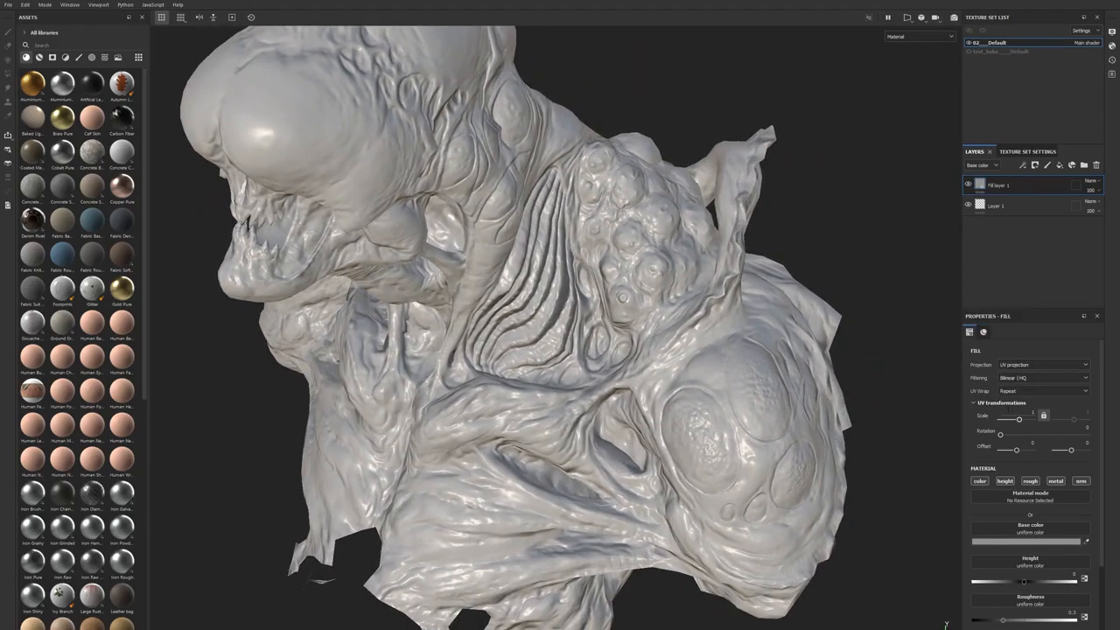
pyautogui.click(1027, 151)
pyautogui.click(1064, 210)
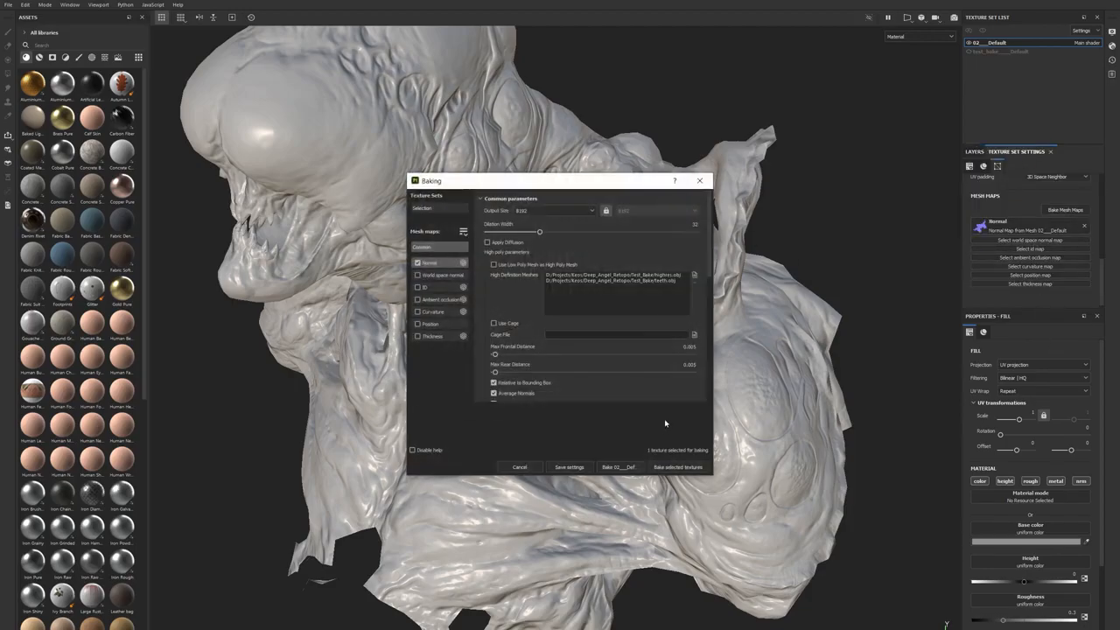
pyautogui.click(676, 466)
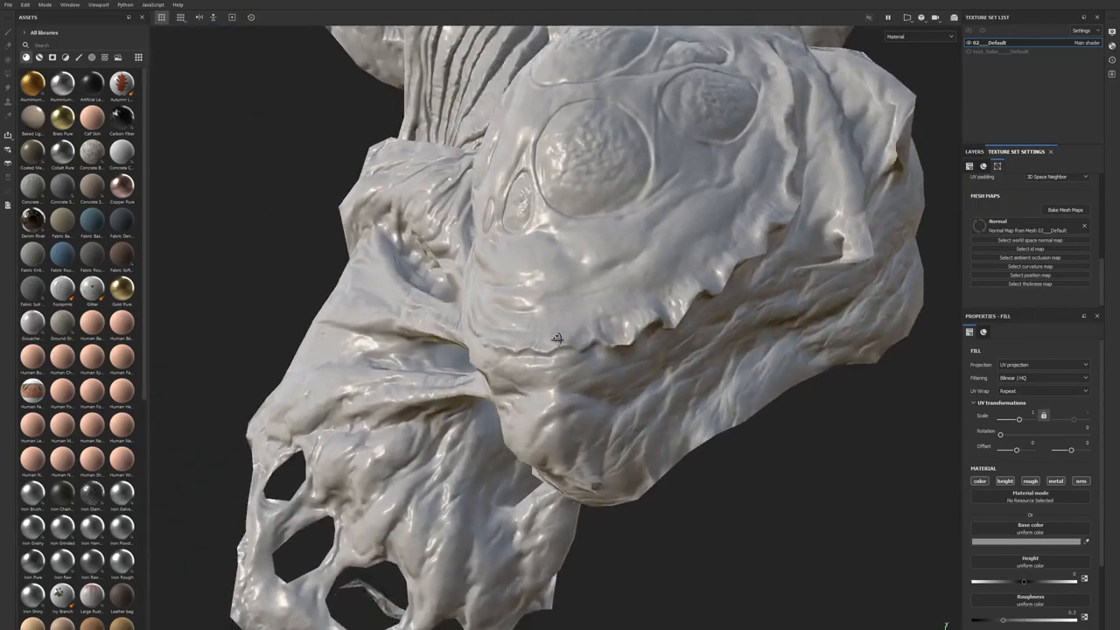
# Step: Inspect the new bake on the shoulder lump's flap edge, the neck, the back spike and the head in profile
pyautogui.moveTo(557, 338)
pyautogui.keyDown('alt'); pyautogui.mouseDown()
pyautogui.moveTo(592, 467)
pyautogui.moveTo(730, 467)
pyautogui.moveTo(545, 350)
pyautogui.moveTo(595, 418)
pyautogui.mouseUp(); pyautogui.keyUp('alt')
pyautogui.moveTo(595, 418)
pyautogui.keyDown('shift'); pyautogui.mouseDown(button='right')
pyautogui.moveTo(823, 445)
pyautogui.moveTo(804, 450)
pyautogui.moveTo(817, 458)
pyautogui.mouseUp(button='right'); pyautogui.keyUp('shift')
pyautogui.keyDown('alt'); pyautogui.moveTo(817, 458); pyautogui.dragTo(798, 517); pyautogui.keyUp('alt')
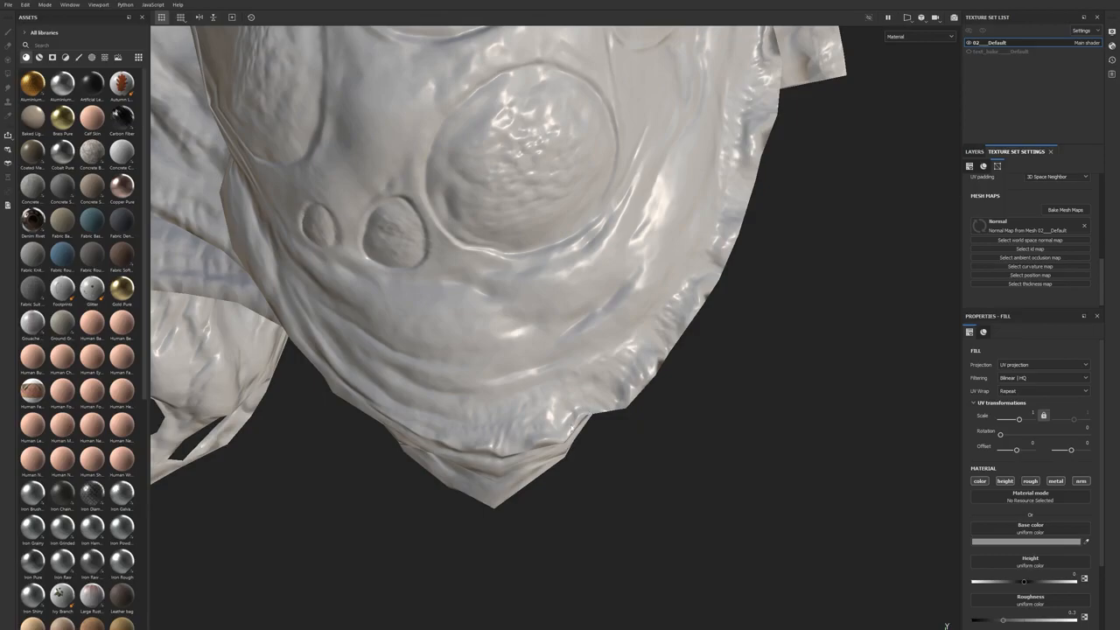
pyautogui.moveTo(570, 444)
pyautogui.keyDown('alt'); pyautogui.mouseDown()
pyautogui.moveTo(542, 410)
pyautogui.moveTo(623, 369)
pyautogui.moveTo(618, 450)
pyautogui.moveTo(506, 363)
pyautogui.moveTo(616, 421)
pyautogui.moveTo(607, 320)
pyautogui.moveTo(577, 376)
pyautogui.mouseUp(); pyautogui.keyUp('alt')
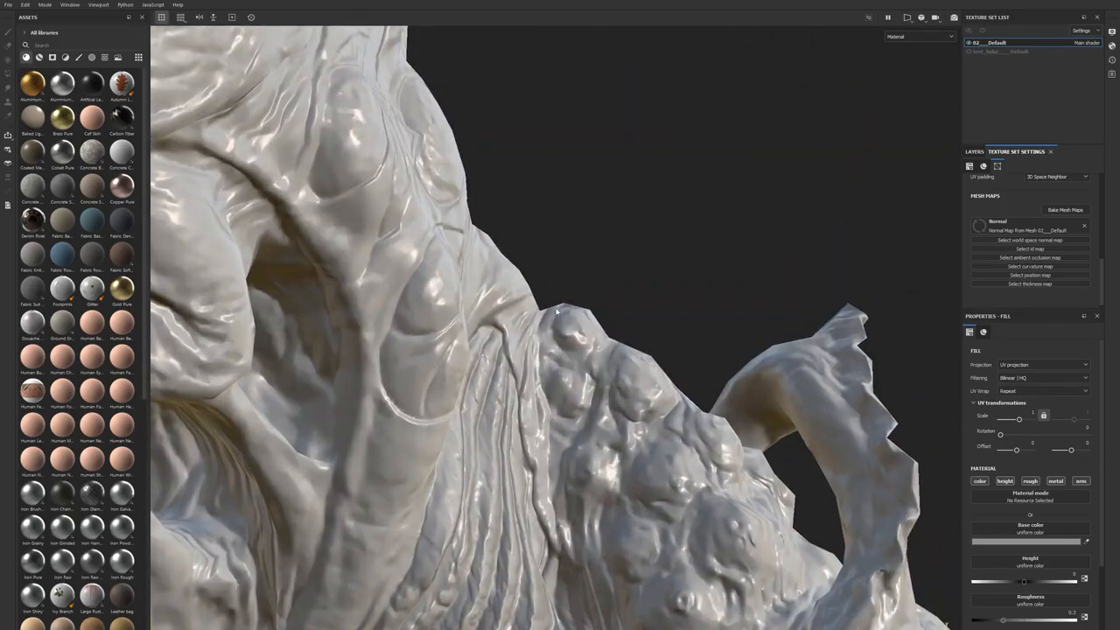
pyautogui.moveTo(527, 335)
pyautogui.keyDown('alt'); pyautogui.mouseDown()
pyautogui.moveTo(753, 303)
pyautogui.moveTo(653, 303)
pyautogui.moveTo(708, 406)
pyautogui.moveTo(475, 250)
pyautogui.moveTo(485, 254)
pyautogui.moveTo(472, 261)
pyautogui.moveTo(577, 306)
pyautogui.moveTo(602, 394)
pyautogui.mouseUp(); pyautogui.keyUp('alt')
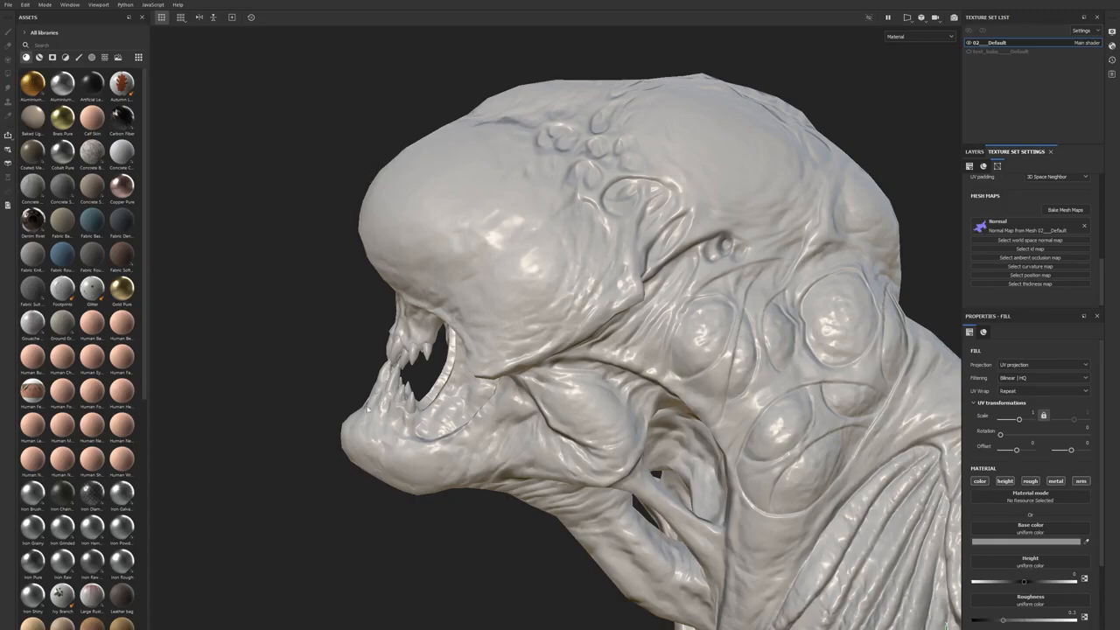
pyautogui.keyDown('alt'); pyautogui.moveTo(515, 522); pyautogui.dragTo(411, 511); pyautogui.keyUp('alt')
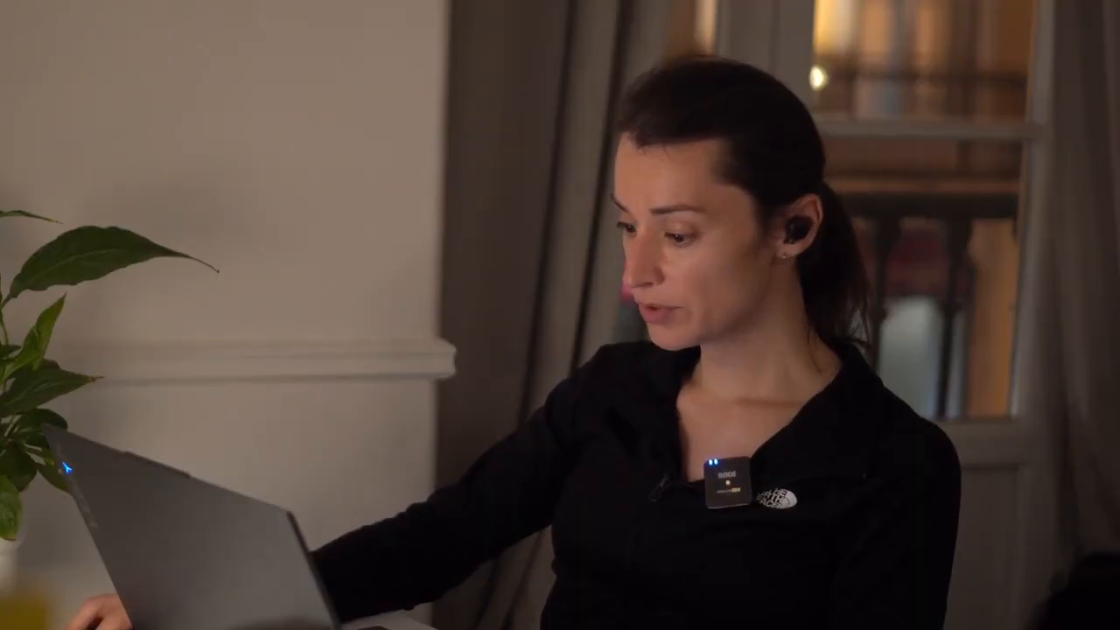
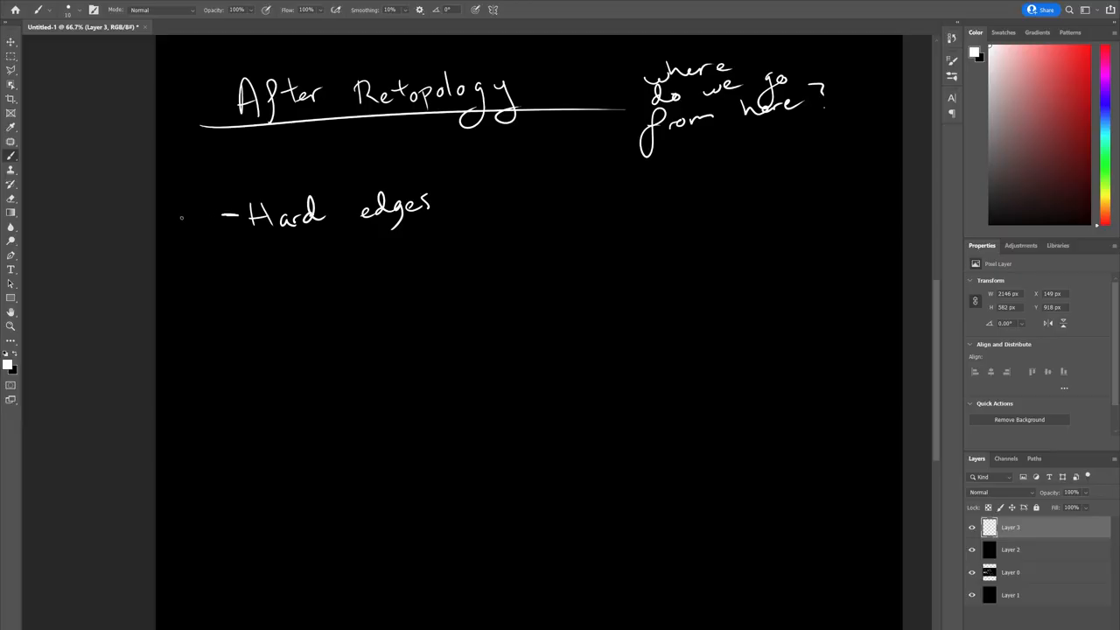
# Step: In Photoshop, number the handwritten "Hard edges" note as item 1 and extend it with "/ smoothing groups"
pyautogui.moveTo(183, 199); pyautogui.dragTo(182, 226)
pyautogui.moveTo(480, 184)
pyautogui.mouseDown()
pyautogui.moveTo(465, 211)
pyautogui.moveTo(529, 215)
pyautogui.moveTo(572, 201)
pyautogui.mouseUp()
pyautogui.moveTo(561, 190)
pyautogui.mouseDown()
pyautogui.moveTo(560, 217)
pyautogui.moveTo(610, 208)
pyautogui.mouseUp()
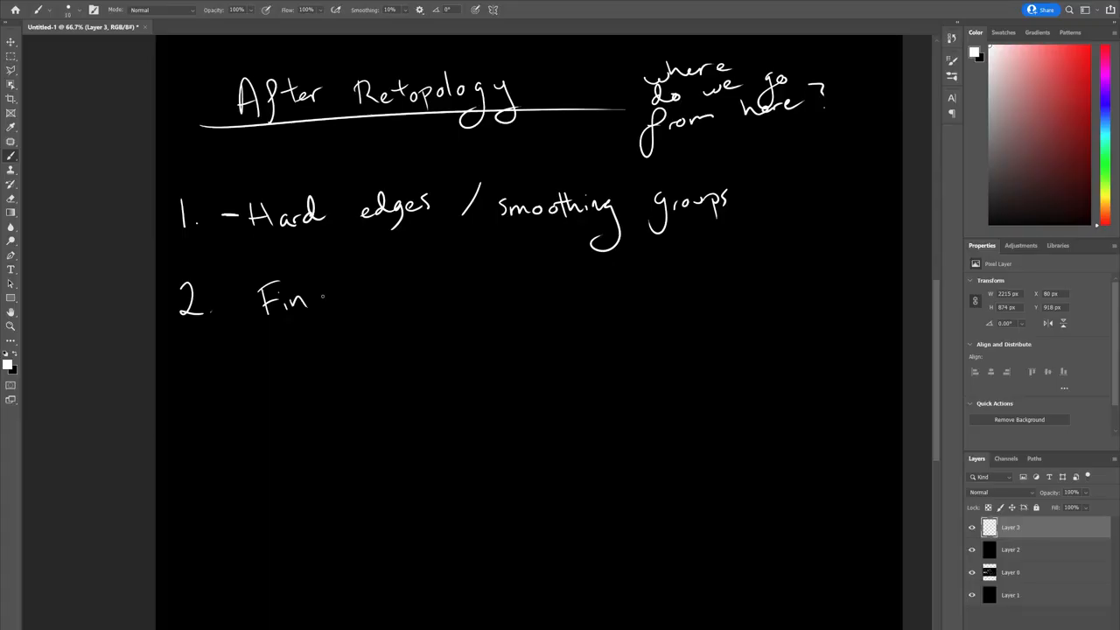
# Step: Handwrite "Final Unwrap" as item 2, add the number 3 beneath it and make room under item 1
pyautogui.moveTo(324, 296)
pyautogui.mouseDown()
pyautogui.moveTo(330, 277)
pyautogui.moveTo(337, 303)
pyautogui.moveTo(408, 277)
pyautogui.moveTo(427, 301)
pyautogui.moveTo(456, 290)
pyautogui.moveTo(479, 299)
pyautogui.mouseUp()
pyautogui.moveTo(483, 289); pyautogui.dragTo(495, 284)
pyautogui.moveTo(183, 362); pyautogui.dragTo(187, 379)
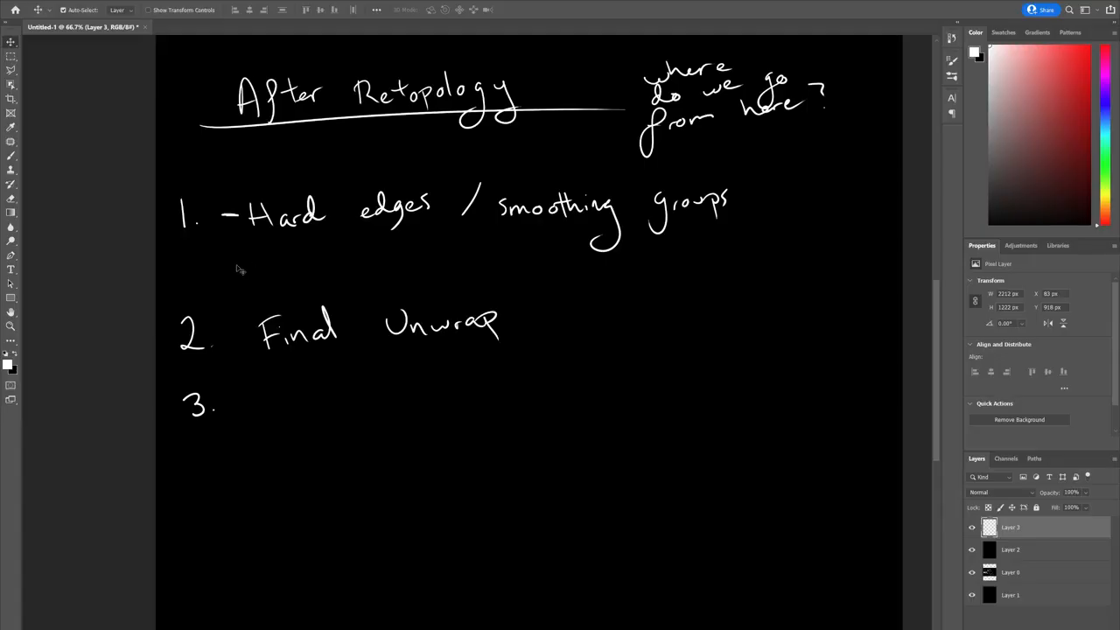
# Step: Handwrite a sub-item in the gap beneath item 1, undoing the faulty brush strokes
pyautogui.press('b')
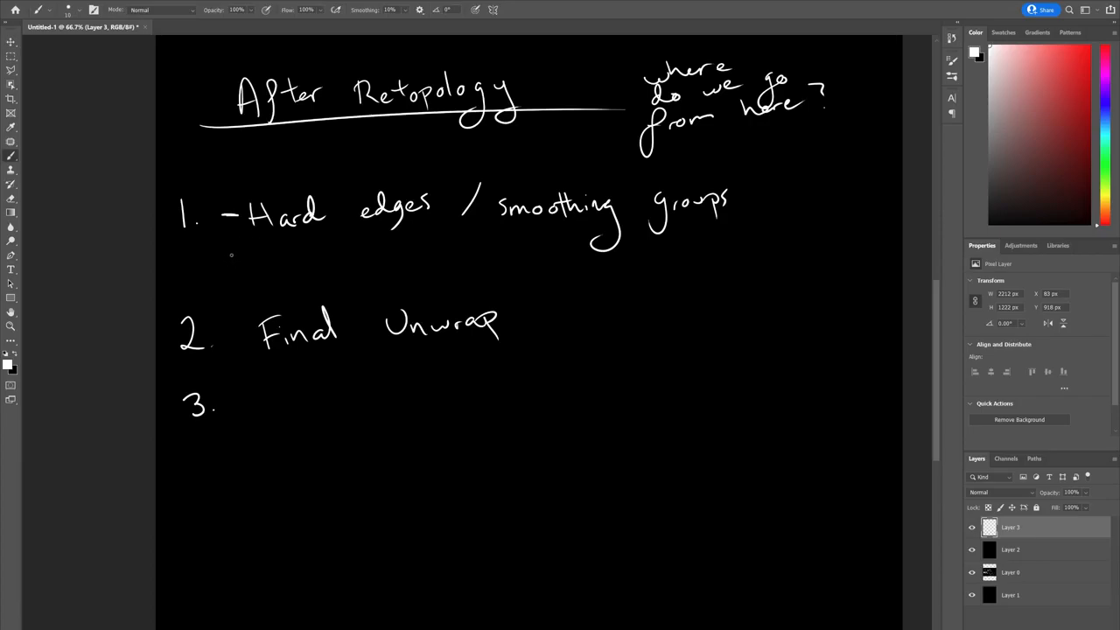
pyautogui.moveTo(232, 245)
pyautogui.mouseDown()
pyautogui.moveTo(232, 273)
pyautogui.moveTo(258, 274)
pyautogui.mouseUp()
pyautogui.hotkey('ctrl', 'z')
pyautogui.moveTo(325, 254)
pyautogui.mouseDown()
pyautogui.moveTo(335, 267)
pyautogui.moveTo(386, 254)
pyautogui.moveTo(366, 268)
pyautogui.moveTo(496, 268)
pyautogui.mouseUp()
pyautogui.hotkey('ctrl', 'z')
pyautogui.hotkey('ctrl', 'z')
# Step: Switch to the retopo.max scene in 3ds Max
pyautogui.hotkey('alt', 'Tab')
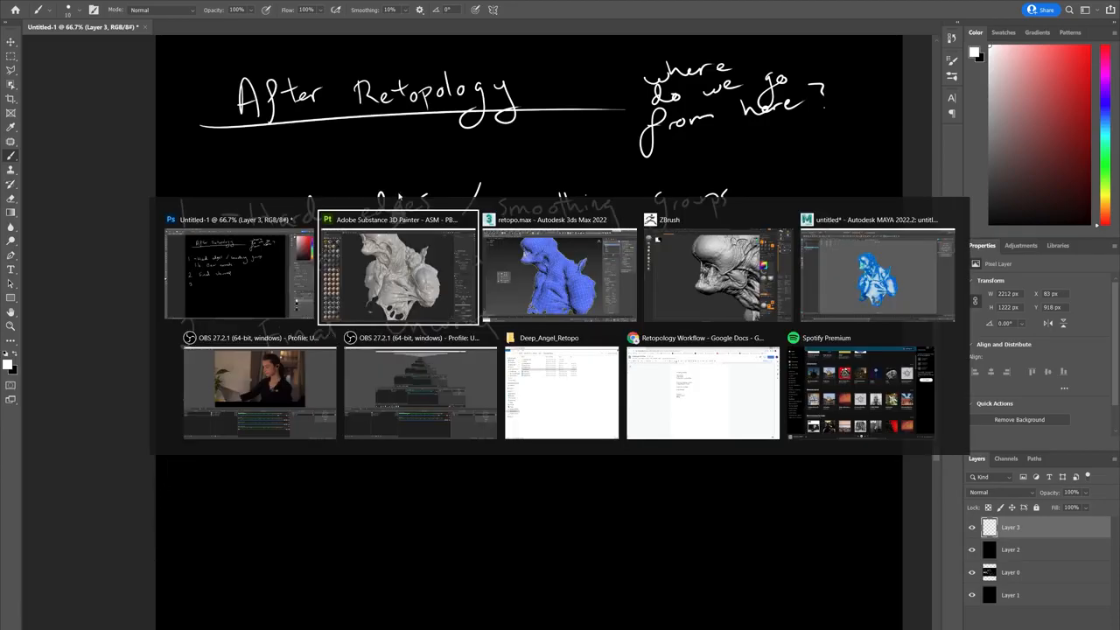
pyautogui.hotkey('alt', 'Tab')
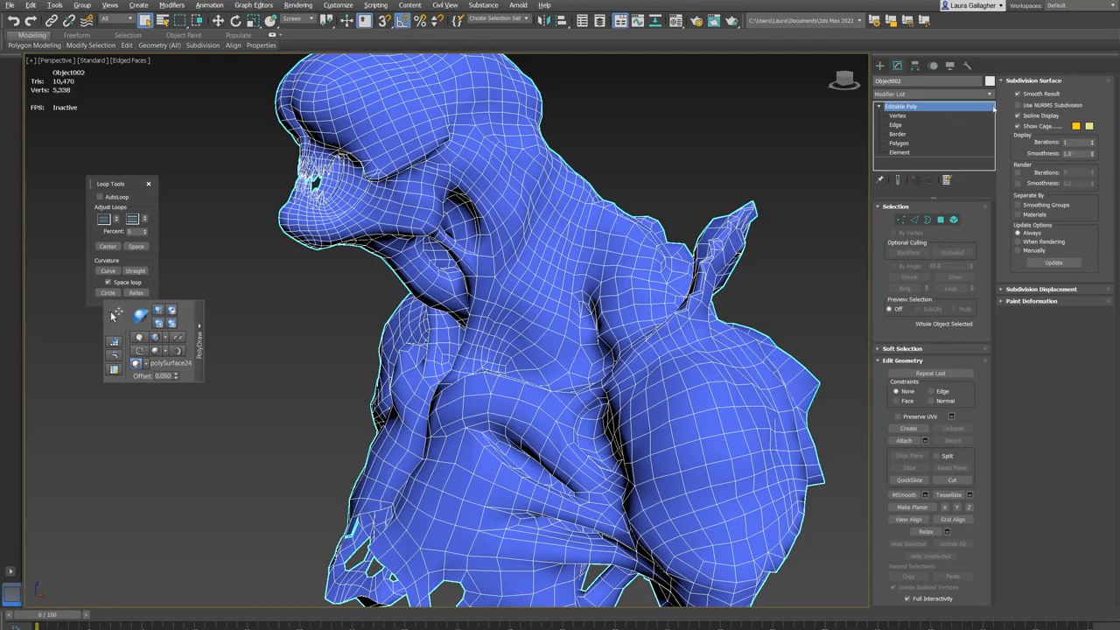
# Step: Try a Normal modifier on the retopologised mesh
pyautogui.click(987, 94)
pyautogui.scroll(-10, 946, 320)
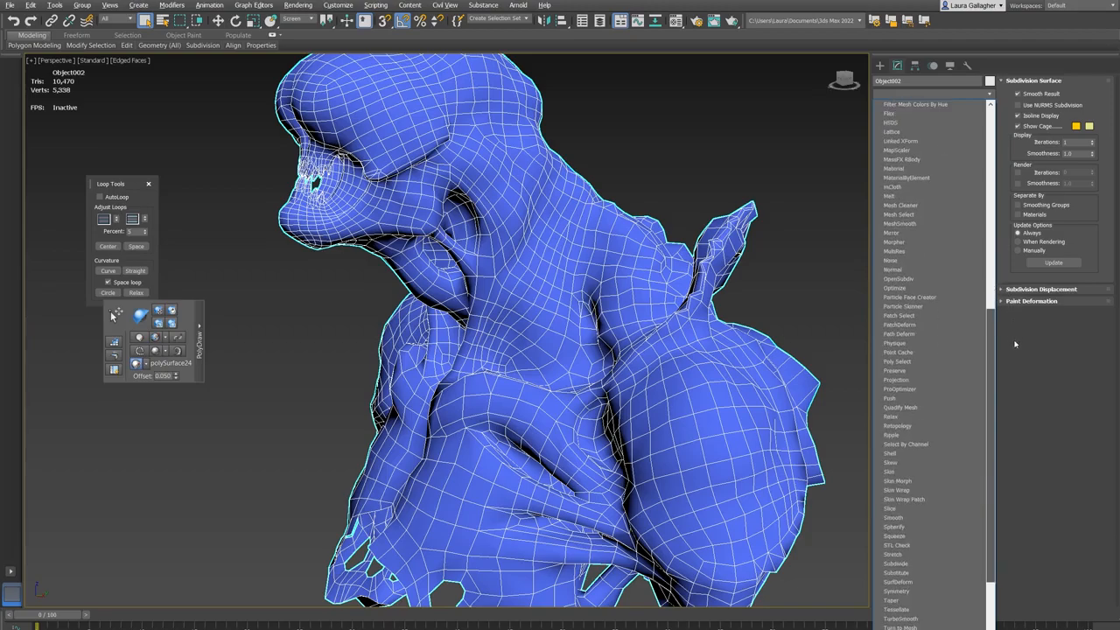
pyautogui.click(922, 269)
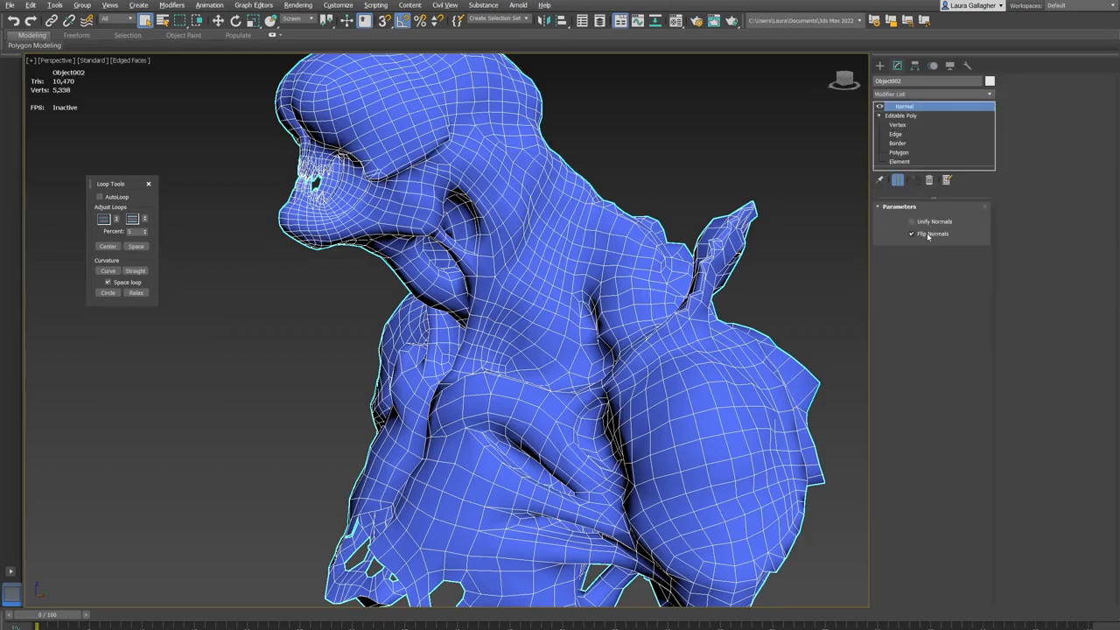
# Step: Add an Edit Normals modifier to the retopologised mesh
pyautogui.click(988, 95)
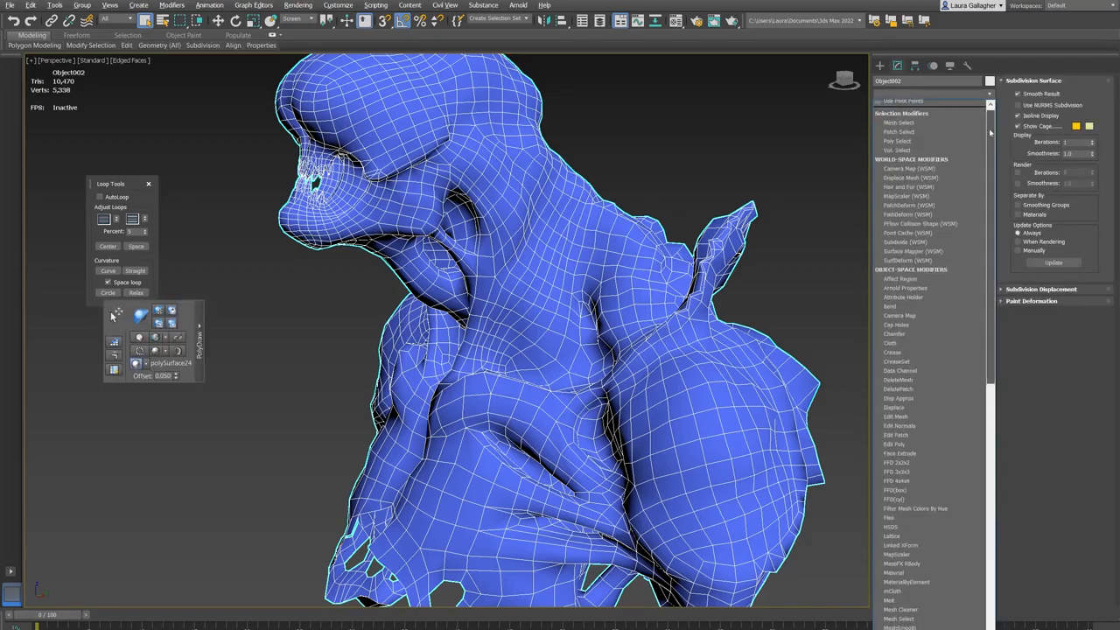
pyautogui.moveTo(989, 120); pyautogui.dragTo(989, 168)
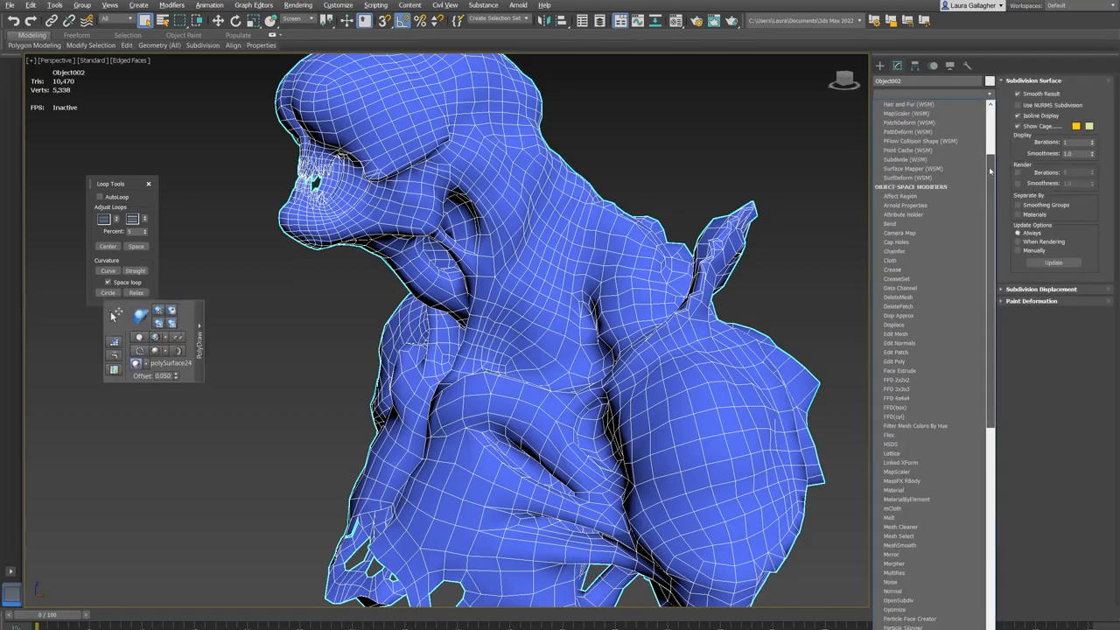
pyautogui.click(935, 344)
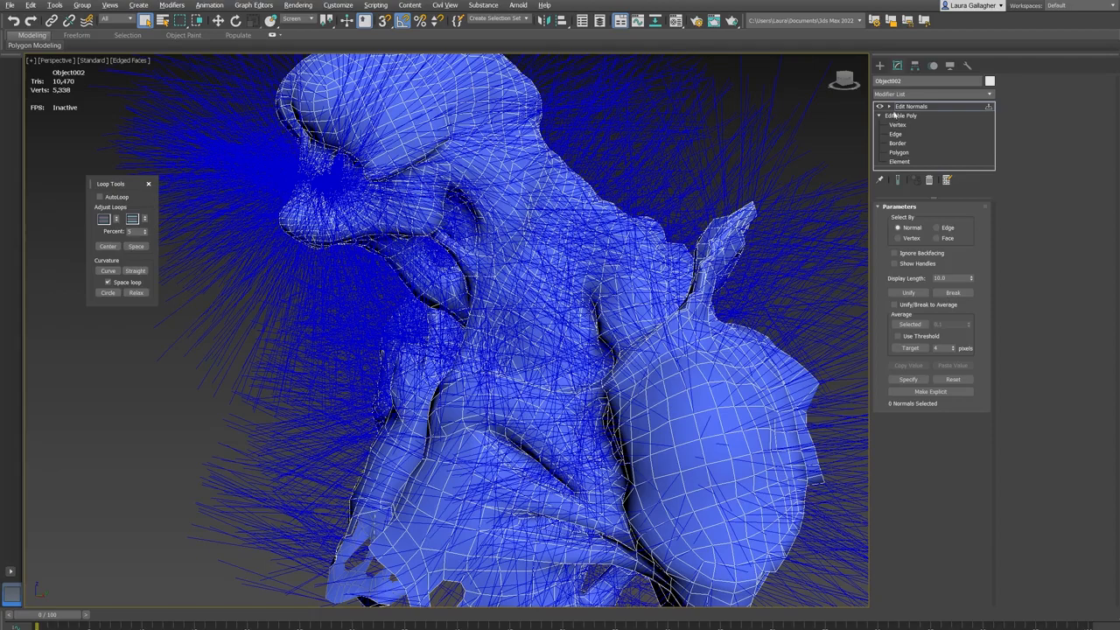
# Step: Reset all of the mesh's normals and collapse the Edit Normals modifier into the Editable Poly
pyautogui.click(889, 107)
pyautogui.press('1')
pyautogui.hotkey('ctrl', 'a')
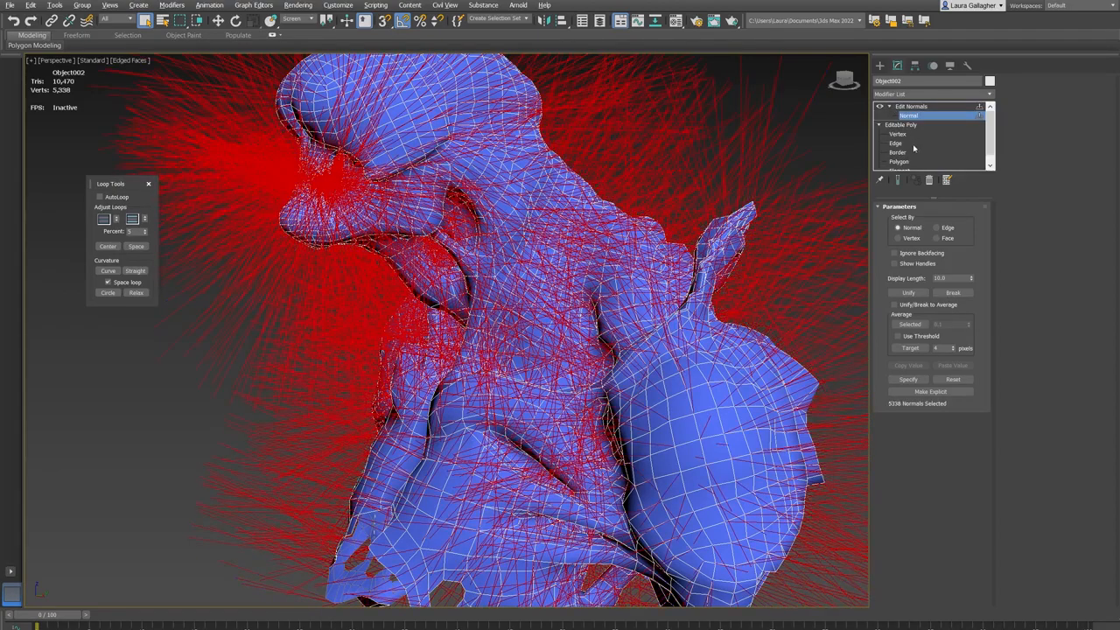
pyautogui.click(943, 383)
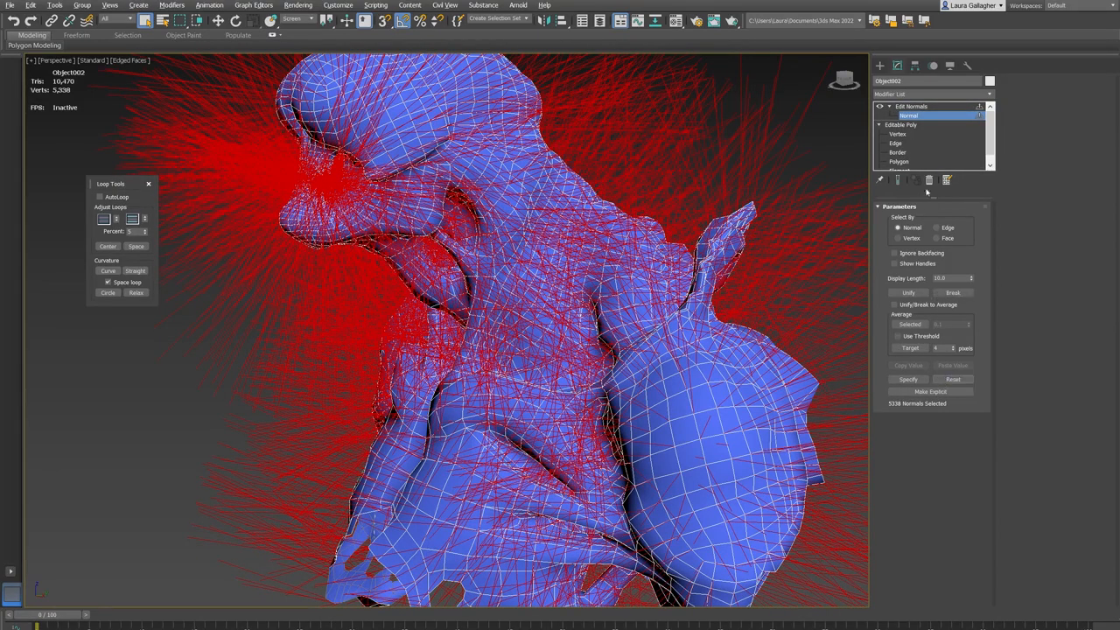
pyautogui.rightClick(927, 108)
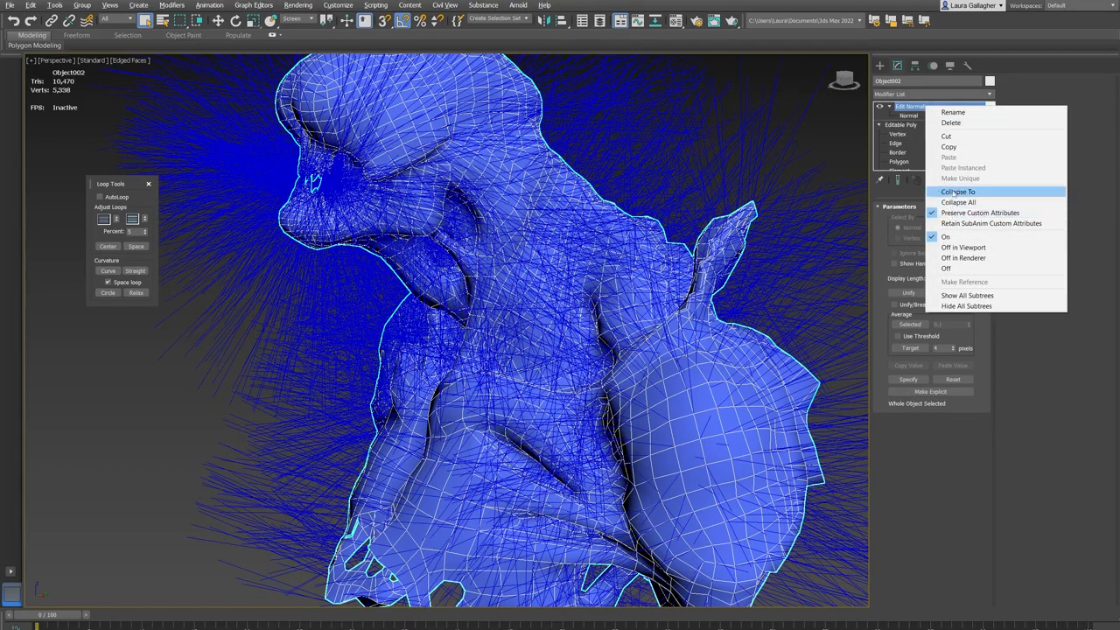
pyautogui.click(954, 192)
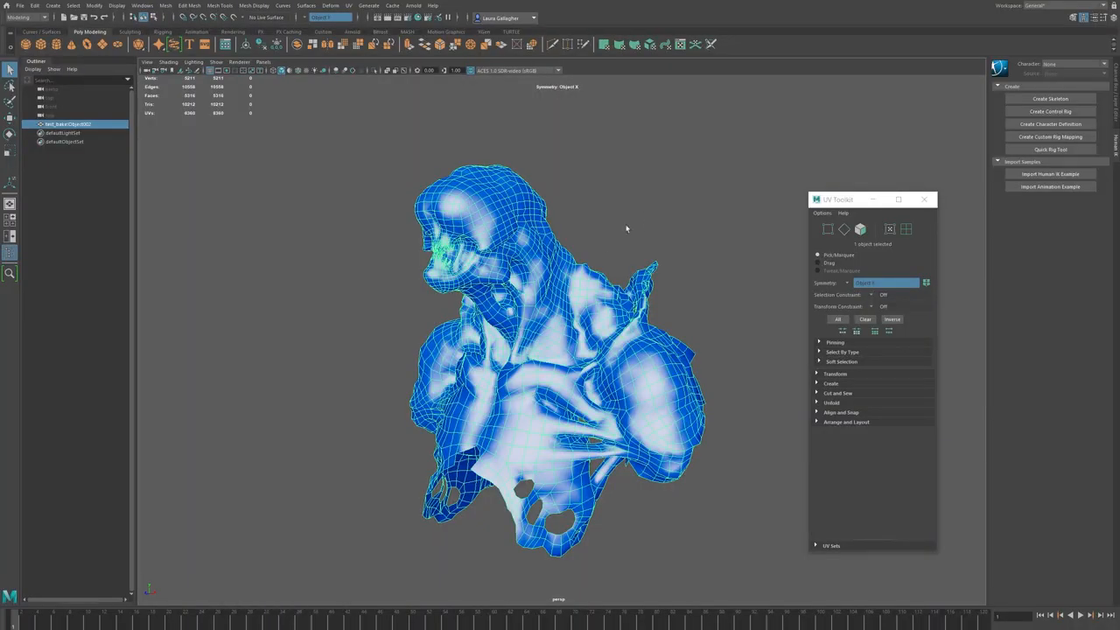
# Step: In Maya, try unlocking the normals of the imported test_bake mesh and undo it
pyautogui.click(730, 255)
pyautogui.click(518, 238)
pyautogui.click(349, 5)
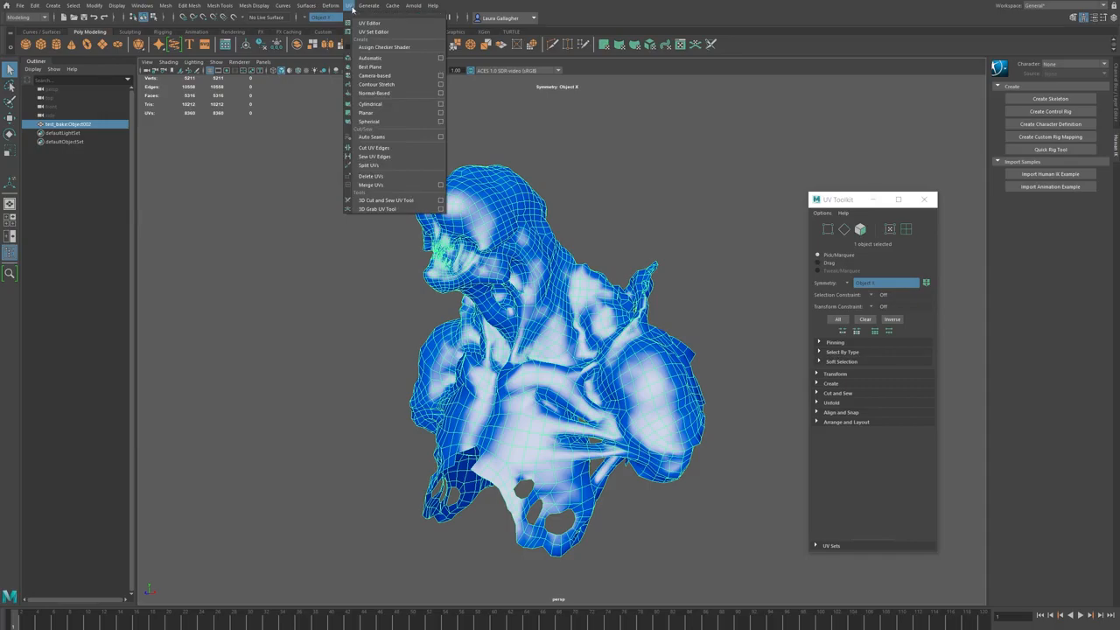
pyautogui.moveTo(246, 7)
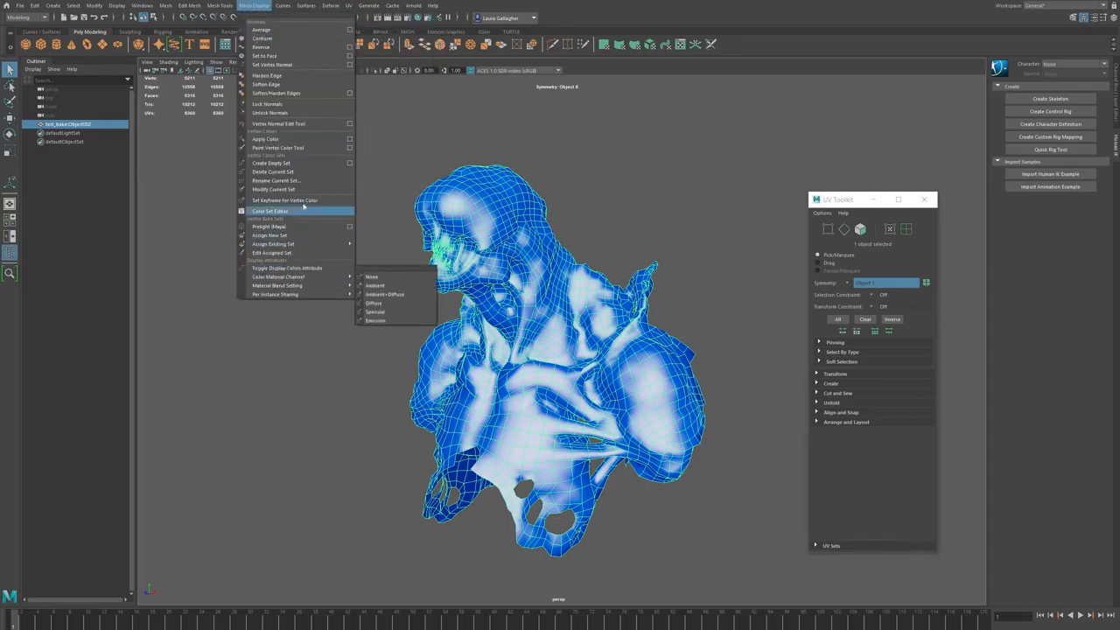
pyautogui.click(285, 114)
pyautogui.keyDown('alt'); pyautogui.moveTo(416, 253); pyautogui.dragTo(461, 175); pyautogui.keyUp('alt')
pyautogui.hotkey('ctrl', 'z')
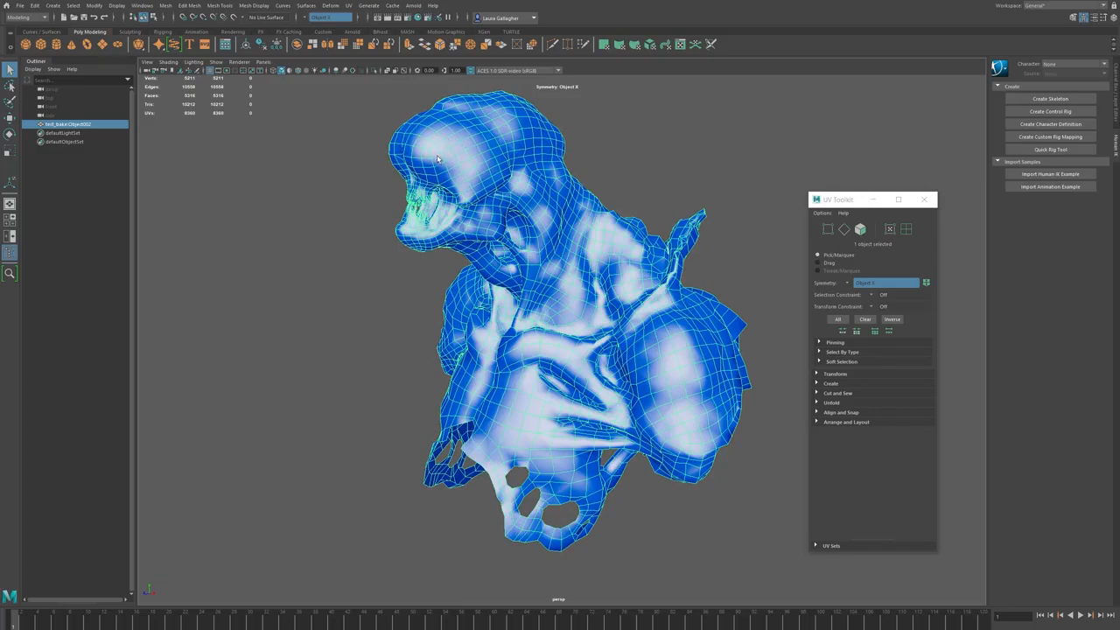
# Step: Unlock the normals of the test_bake mesh and soften all of its edges
pyautogui.click(254, 6)
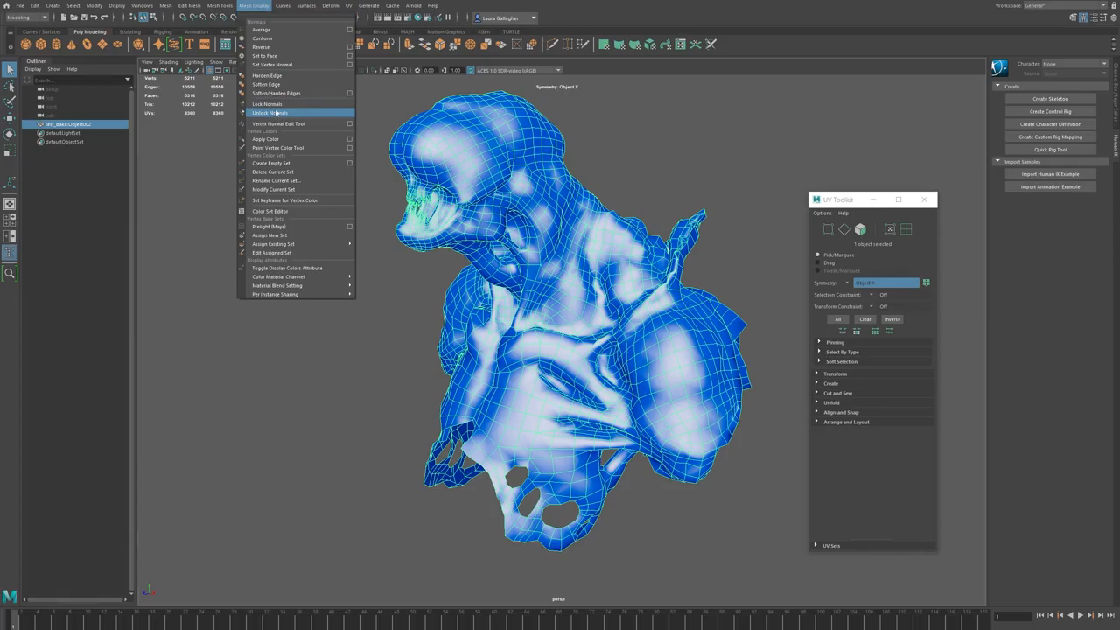
pyautogui.click(276, 113)
pyautogui.scroll(3, 436, 223)
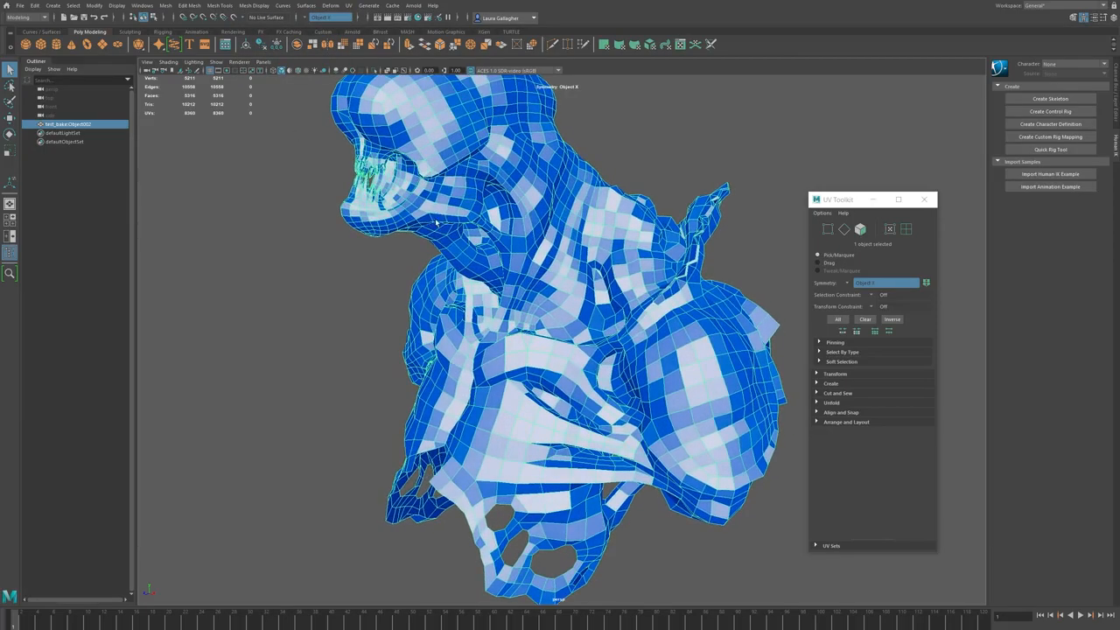
pyautogui.keyDown('alt'); pyautogui.moveTo(436, 223); pyautogui.dragTo(468, 203); pyautogui.keyUp('alt')
pyautogui.keyDown('shift'); pyautogui.rightClick(445, 161); pyautogui.keyUp('shift')
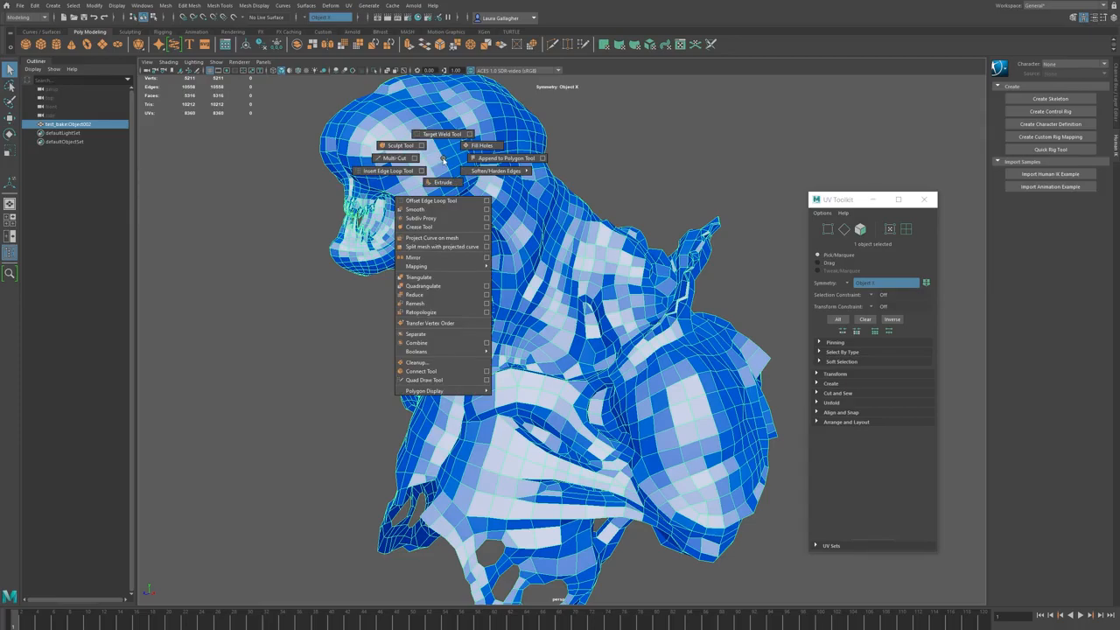
pyautogui.keyDown('shift'); pyautogui.moveTo(444, 160); pyautogui.dragTo(507, 164, button='right'); pyautogui.keyUp('shift')
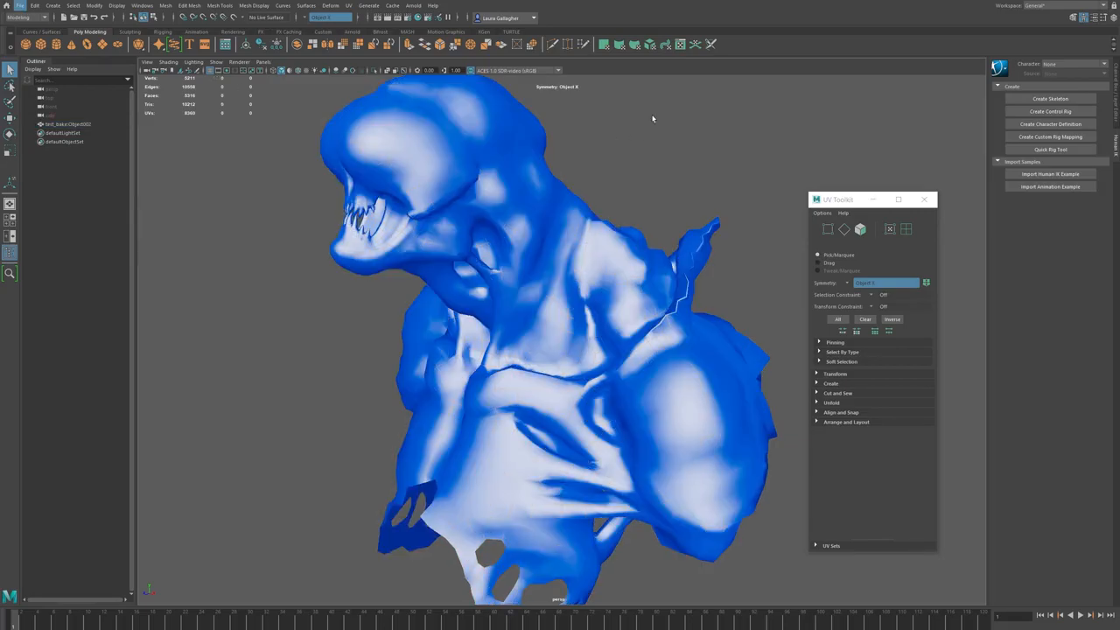
# Step: Switch to Photoshop and handwrite "(Ryzom UV / Maya)" beside the "Final Unwrap" item of the After Retopology list
pyautogui.hotkey('alt', 'Tab')
pyautogui.hotkey('alt', 'Tab')
pyautogui.hotkey('alt', 'Tab')
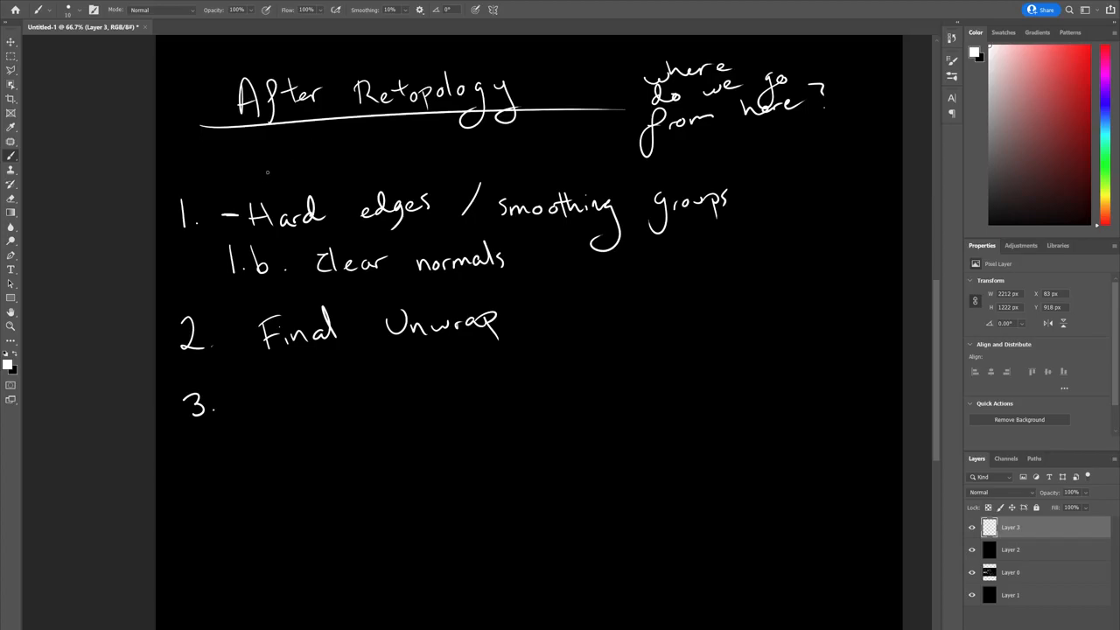
pyautogui.moveTo(405, 189)
pyautogui.mouseDown()
pyautogui.moveTo(457, 206)
pyautogui.moveTo(427, 172)
pyautogui.mouseUp()
pyautogui.moveTo(595, 300)
pyautogui.mouseDown()
pyautogui.moveTo(594, 321)
pyautogui.moveTo(616, 337)
pyautogui.moveTo(639, 318)
pyautogui.mouseUp()
pyautogui.moveTo(643, 315); pyautogui.dragTo(652, 313)
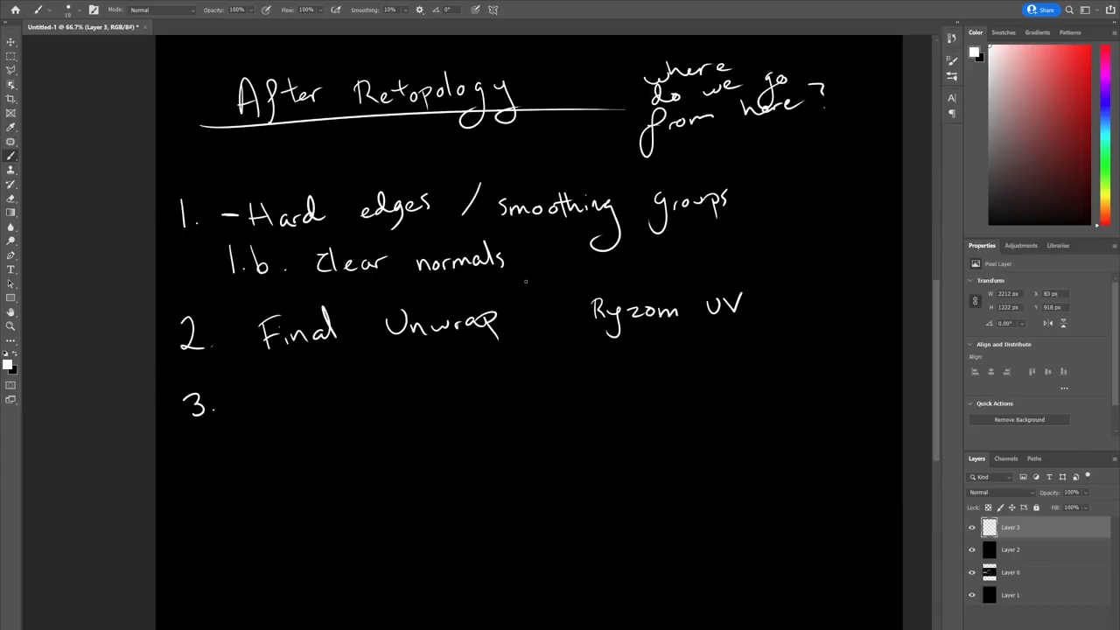
pyautogui.moveTo(782, 286)
pyautogui.mouseDown()
pyautogui.moveTo(760, 314)
pyautogui.moveTo(810, 290)
pyautogui.moveTo(822, 308)
pyautogui.moveTo(837, 304)
pyautogui.moveTo(830, 338)
pyautogui.moveTo(853, 303)
pyautogui.mouseUp()
pyautogui.moveTo(584, 288); pyautogui.dragTo(590, 320)
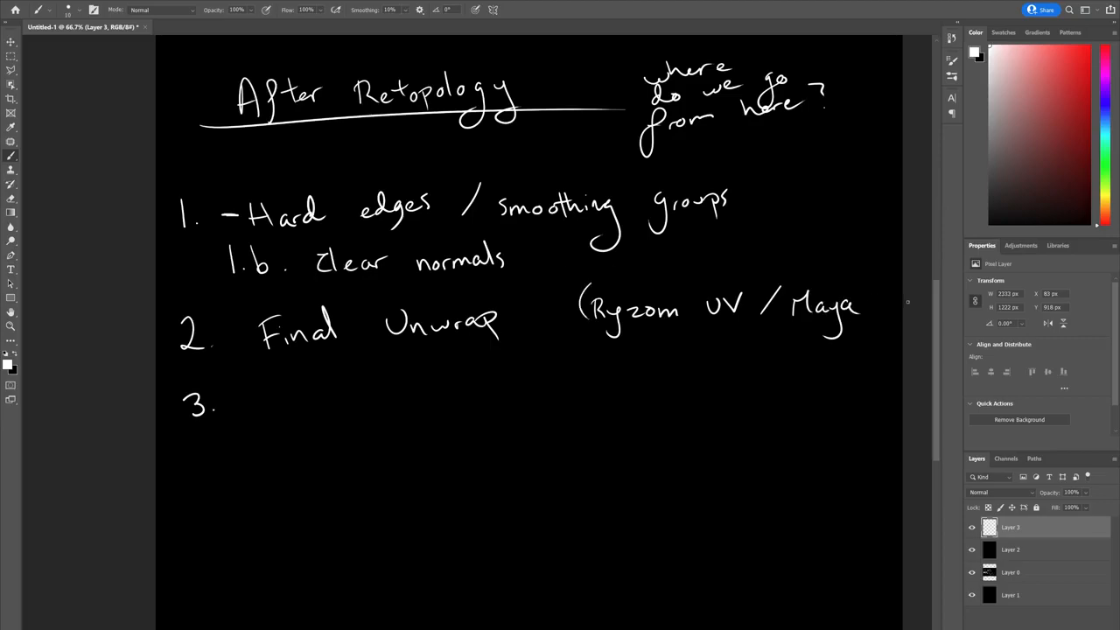
pyautogui.moveTo(866, 271); pyautogui.dragTo(872, 326)
# Step: Handwrite "Save !!!" as item 3 and "before export : triangulate" as item 4 of the list
pyautogui.moveTo(275, 378)
pyautogui.mouseDown()
pyautogui.moveTo(276, 403)
pyautogui.moveTo(407, 385)
pyautogui.mouseUp()
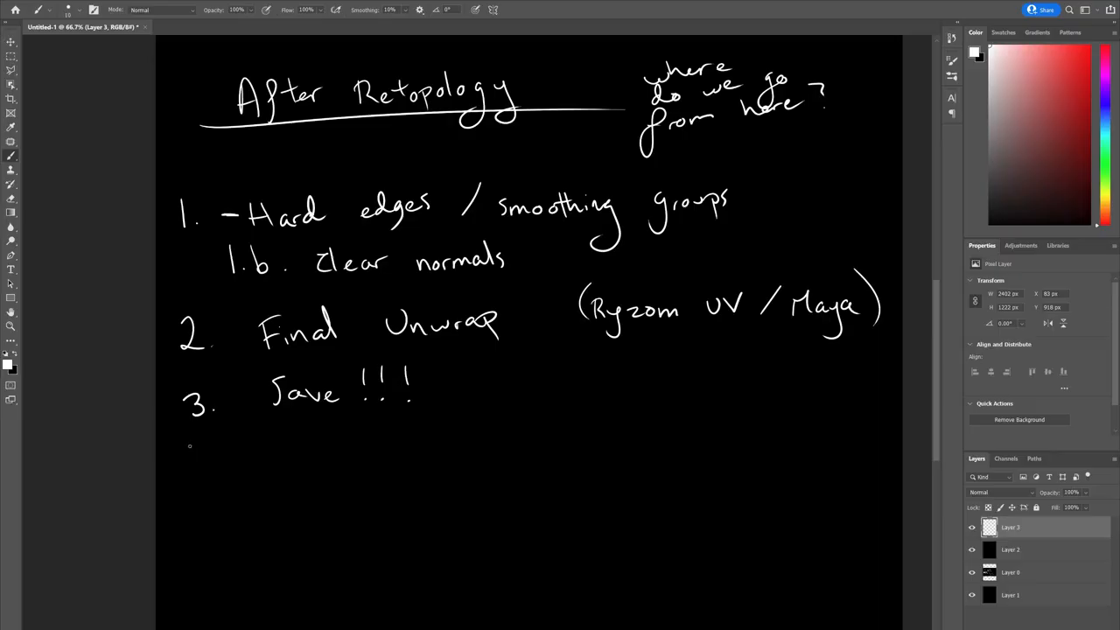
pyautogui.moveTo(197, 446); pyautogui.dragTo(209, 463)
pyautogui.moveTo(204, 448); pyautogui.dragTo(205, 474)
pyautogui.moveTo(282, 440); pyautogui.dragTo(291, 460)
pyautogui.moveTo(297, 458); pyautogui.dragTo(308, 462)
pyautogui.moveTo(322, 439); pyautogui.dragTo(308, 481)
pyautogui.moveTo(331, 451); pyautogui.dragTo(327, 460)
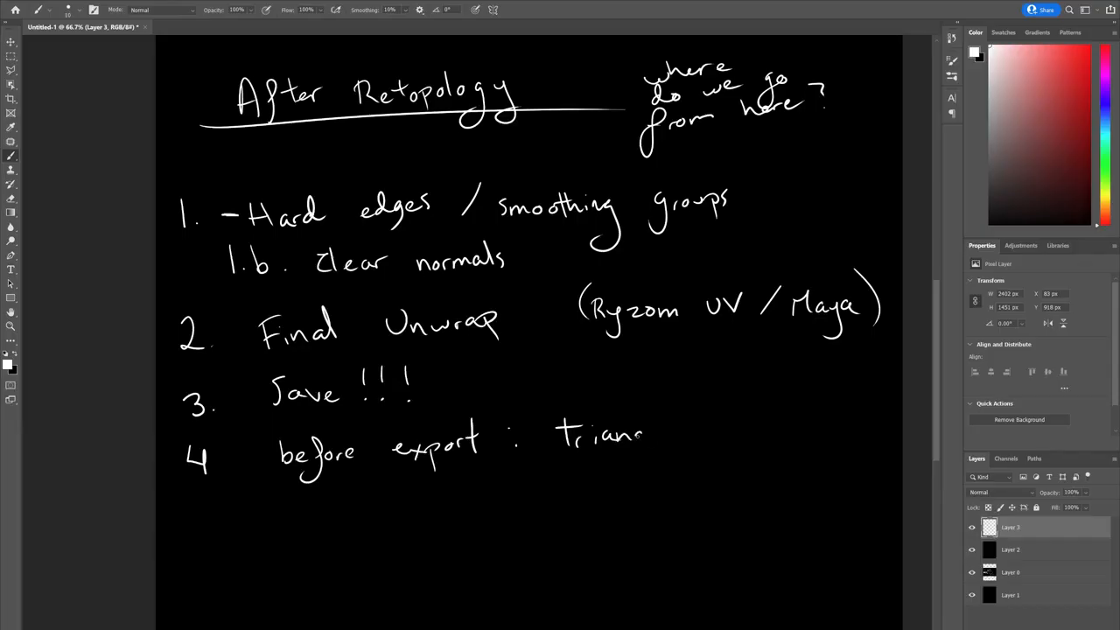
pyautogui.moveTo(644, 435)
pyautogui.mouseDown()
pyautogui.moveTo(625, 464)
pyautogui.moveTo(662, 440)
pyautogui.mouseUp()
pyautogui.moveTo(670, 415)
pyautogui.mouseDown()
pyautogui.moveTo(669, 441)
pyautogui.moveTo(697, 439)
pyautogui.mouseUp()
pyautogui.moveTo(690, 424)
pyautogui.mouseDown()
pyautogui.moveTo(714, 420)
pyautogui.moveTo(732, 431)
pyautogui.moveTo(714, 434)
pyautogui.moveTo(730, 434)
pyautogui.mouseUp()
pyautogui.hotkey('ctrl', 'z')
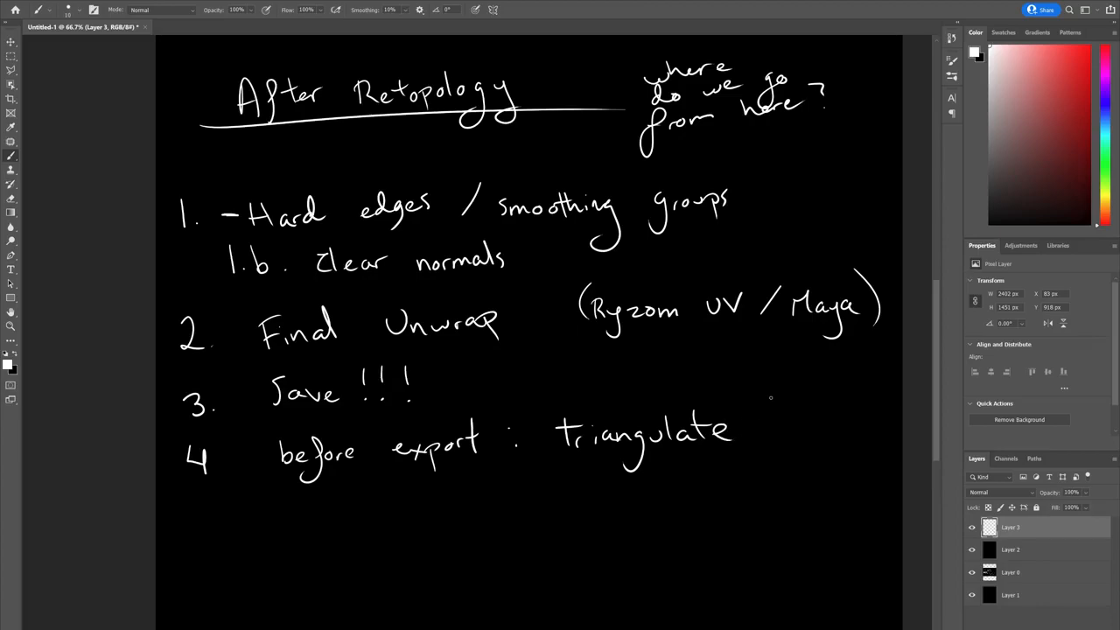
# Step: Switch to 3ds Max and open the OBJ export options for the selected creature mesh, using test_bake.obj as the target file
pyautogui.hotkey('alt', 'Tab')
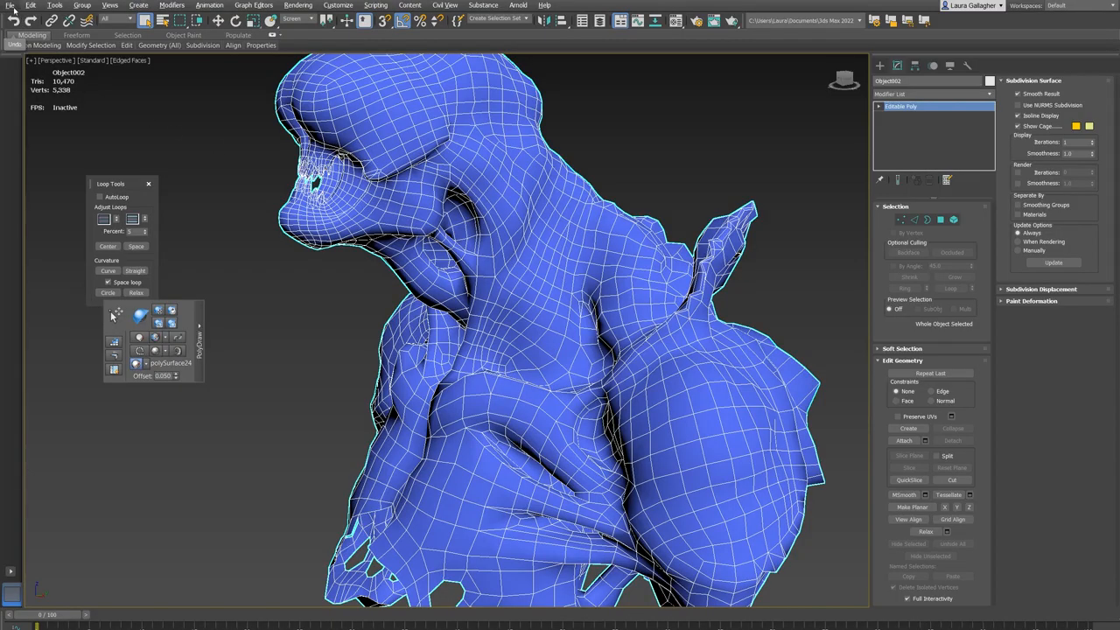
pyautogui.click(9, 5)
pyautogui.moveTo(98, 155)
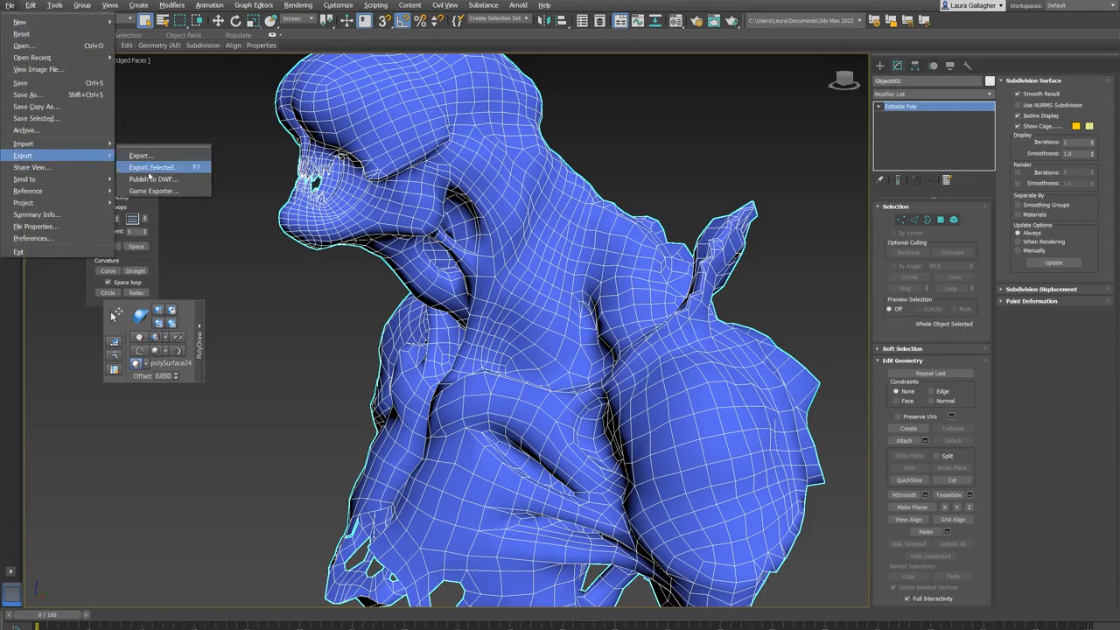
pyautogui.click(174, 167)
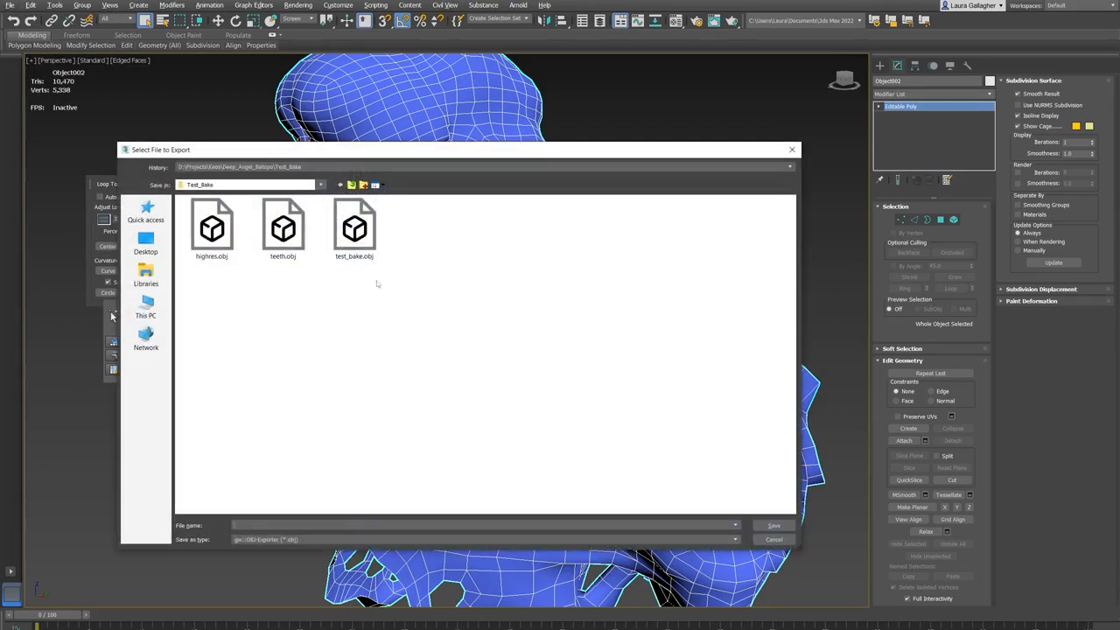
pyautogui.doubleClick(346, 242)
pyautogui.click(592, 347)
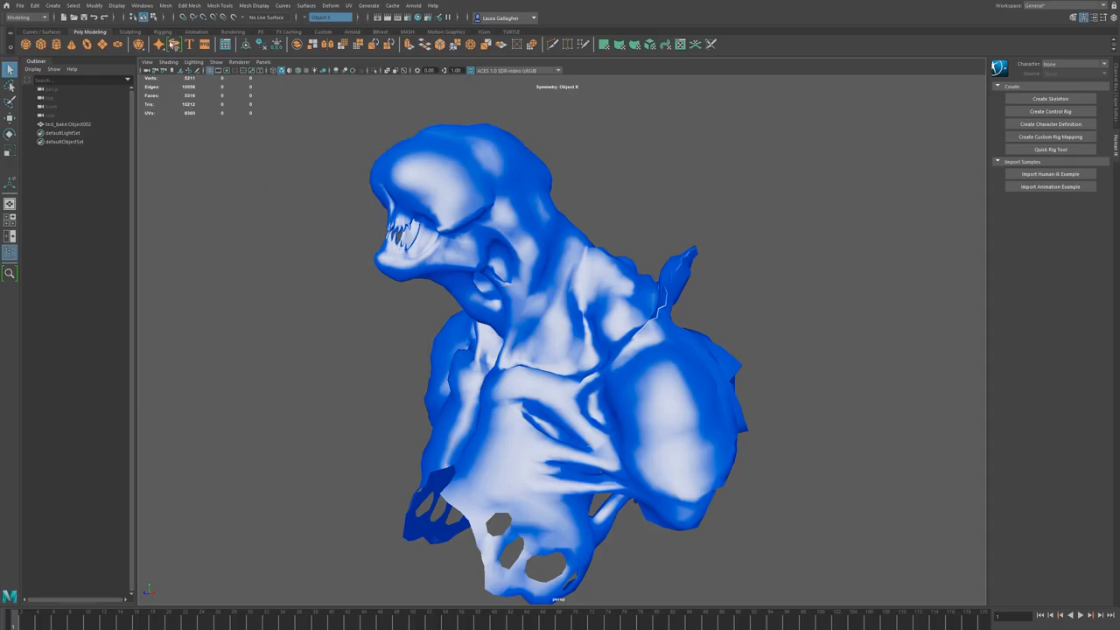
# Step: Switch to Maya and triangulate the test_bake mesh
pyautogui.click(486, 236)
pyautogui.click(166, 5)
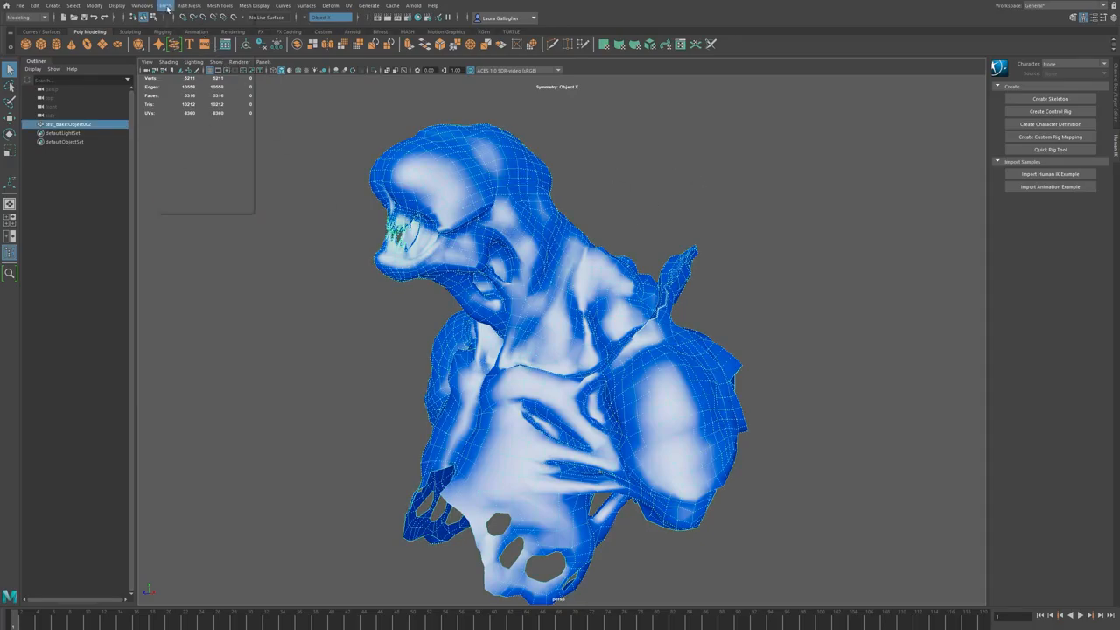
pyautogui.click(212, 118)
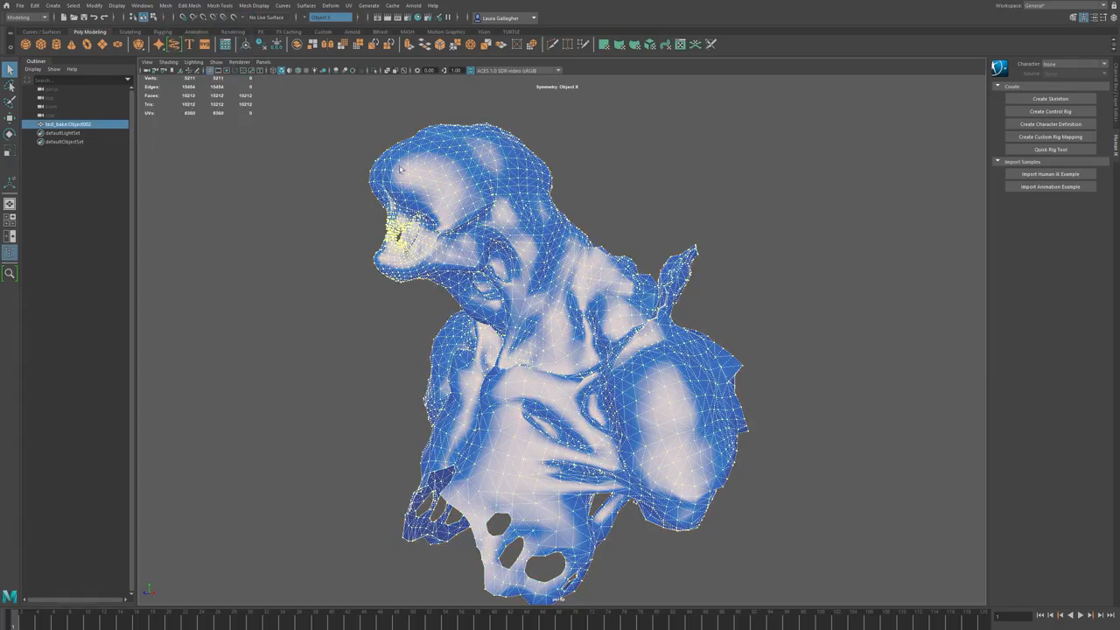
pyautogui.click(606, 157)
pyautogui.click(503, 203)
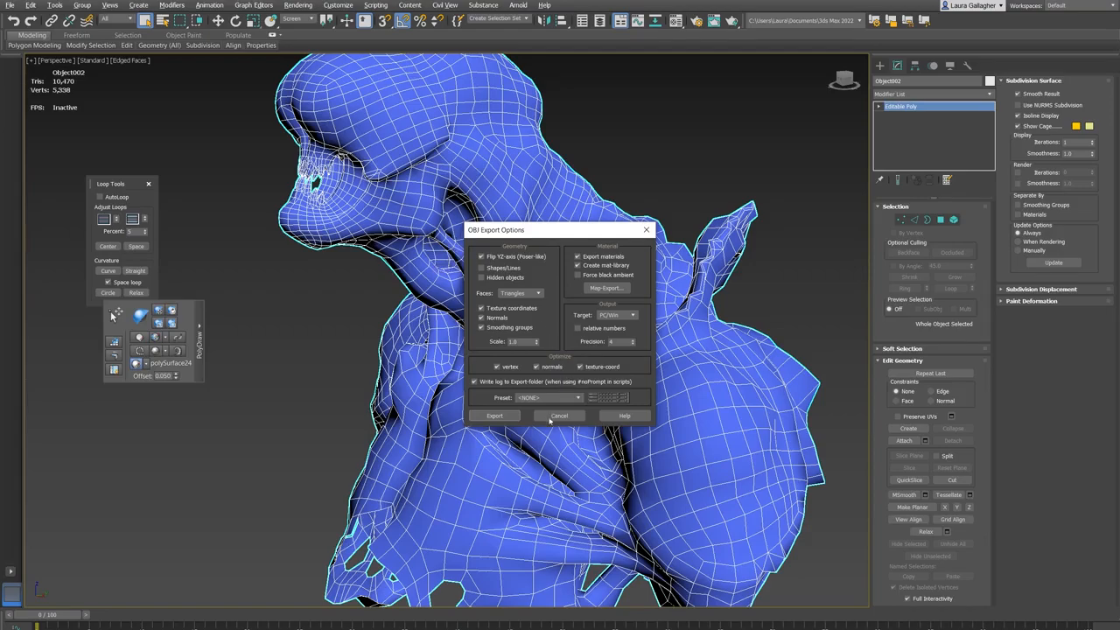
# Step: Cancel the OBJ export in 3ds Max, and in Photoshop handwrite "(but do not save this!)" below "triangulate" in item 4
pyautogui.click(549, 420)
pyautogui.hotkey('alt', 'Tab')
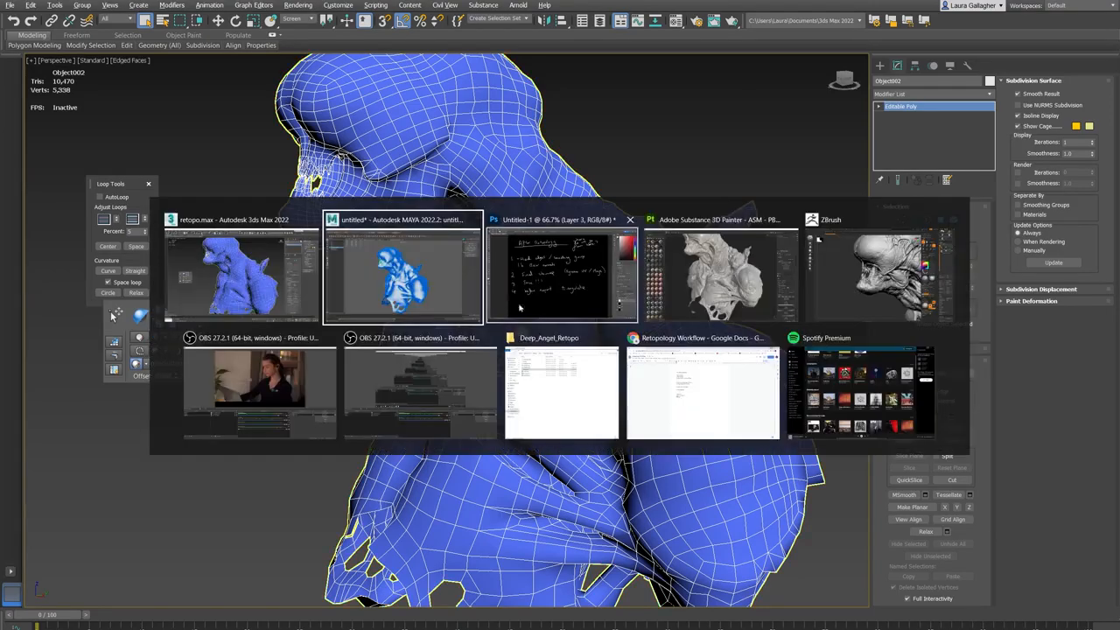
pyautogui.hotkey('alt', 'Tab')
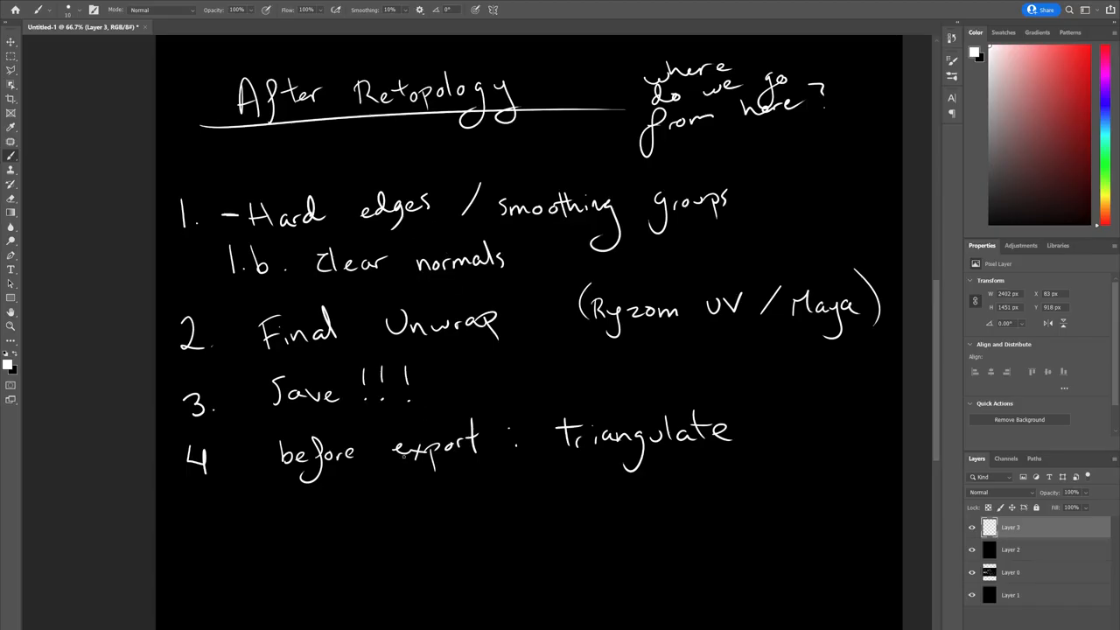
pyautogui.moveTo(565, 459)
pyautogui.mouseDown()
pyautogui.moveTo(554, 481)
pyautogui.moveTo(569, 490)
pyautogui.moveTo(588, 476)
pyautogui.mouseUp()
pyautogui.moveTo(593, 475); pyautogui.dragTo(615, 471)
pyautogui.moveTo(607, 455)
pyautogui.mouseDown()
pyautogui.moveTo(604, 478)
pyautogui.moveTo(657, 477)
pyautogui.moveTo(667, 452)
pyautogui.moveTo(674, 470)
pyautogui.moveTo(707, 464)
pyautogui.moveTo(770, 477)
pyautogui.moveTo(837, 463)
pyautogui.mouseUp()
# Step: Handwrite "Export low-res" as item 5 of the list
pyautogui.moveTo(194, 527); pyautogui.dragTo(210, 526)
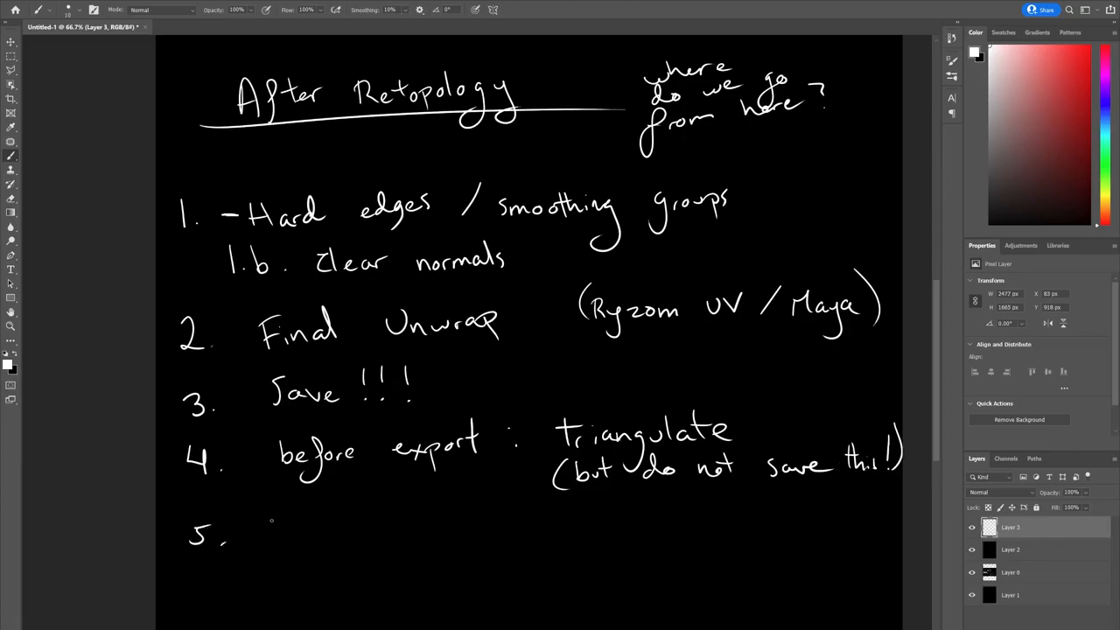
pyautogui.moveTo(291, 520)
pyautogui.mouseDown()
pyautogui.moveTo(293, 539)
pyautogui.moveTo(292, 530)
pyautogui.mouseUp()
pyautogui.moveTo(297, 531)
pyautogui.mouseDown()
pyautogui.moveTo(296, 547)
pyautogui.moveTo(316, 543)
pyautogui.mouseUp()
pyautogui.hotkey('ctrl', 'z')
pyautogui.moveTo(312, 530); pyautogui.dragTo(304, 543)
pyautogui.moveTo(322, 535); pyautogui.dragTo(322, 545)
pyautogui.moveTo(322, 545); pyautogui.dragTo(324, 556)
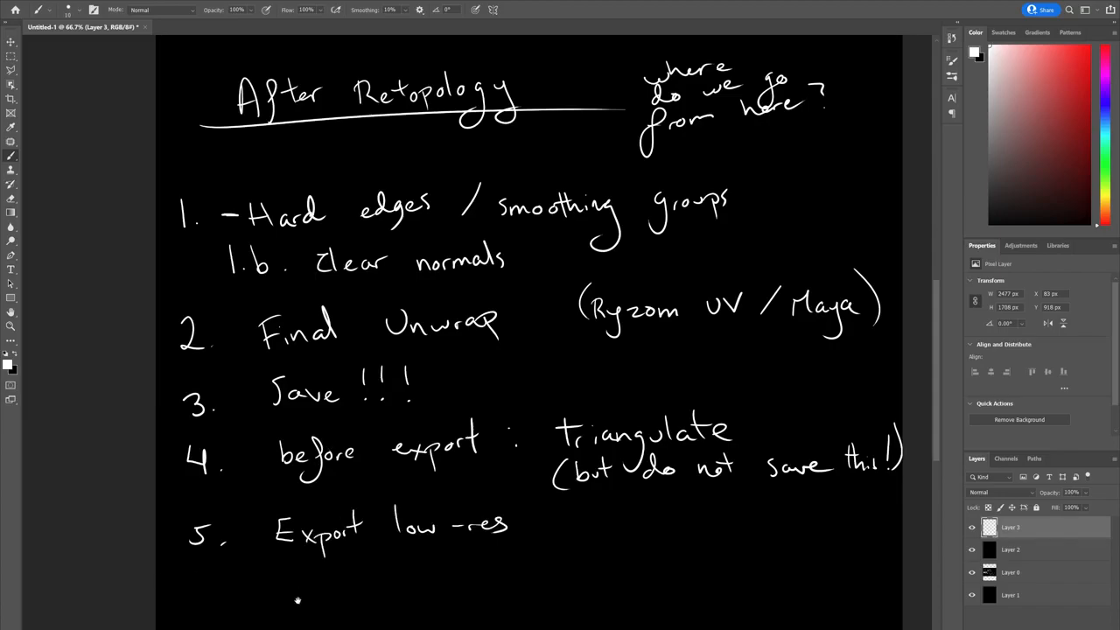
# Step: Handwrite "Export high-res from Zbrush (undecimated!)" as item 6 of the list
pyautogui.scroll(-3, 297, 600)
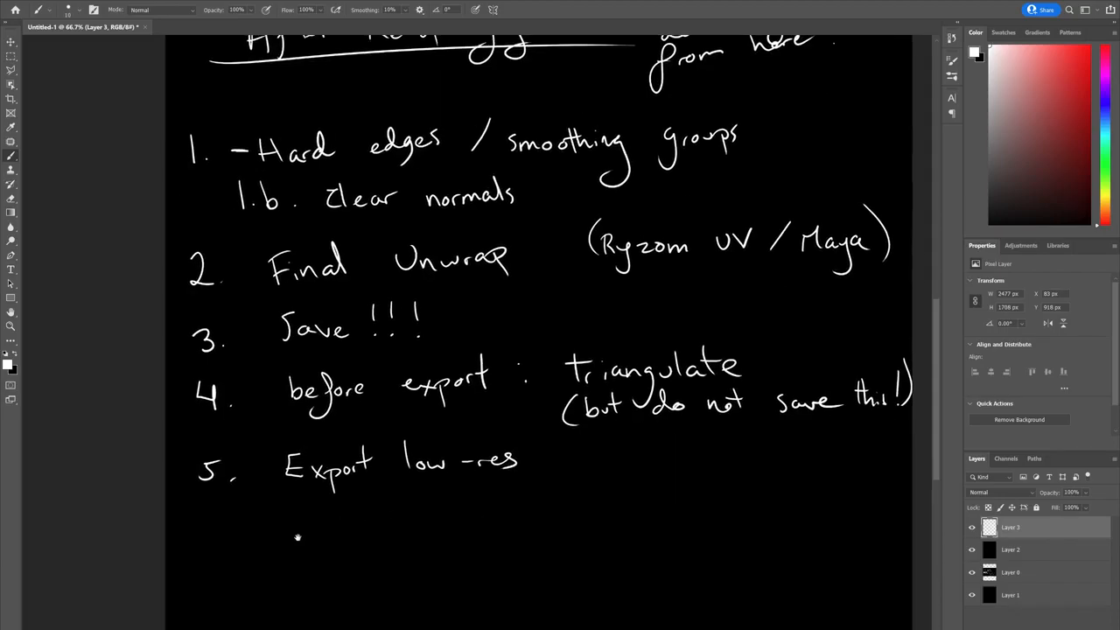
pyautogui.moveTo(209, 521); pyautogui.dragTo(209, 531)
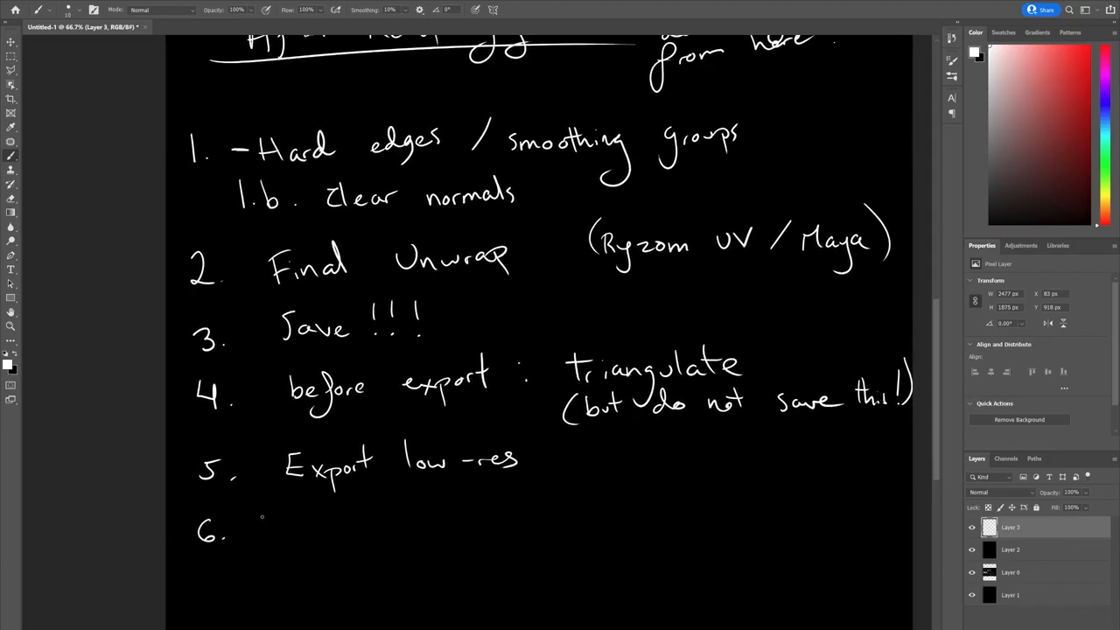
pyautogui.moveTo(283, 513)
pyautogui.mouseDown()
pyautogui.moveTo(301, 512)
pyautogui.moveTo(301, 531)
pyautogui.mouseUp()
pyautogui.moveTo(282, 523); pyautogui.dragTo(318, 532)
pyautogui.moveTo(316, 519)
pyautogui.mouseDown()
pyautogui.moveTo(306, 534)
pyautogui.moveTo(320, 547)
pyautogui.mouseUp()
pyautogui.moveTo(321, 523); pyautogui.dragTo(351, 521)
pyautogui.moveTo(346, 519); pyautogui.dragTo(365, 517)
pyautogui.moveTo(355, 509)
pyautogui.mouseDown()
pyautogui.moveTo(361, 529)
pyautogui.moveTo(421, 527)
pyautogui.mouseUp()
pyautogui.moveTo(427, 520)
pyautogui.mouseDown()
pyautogui.moveTo(434, 543)
pyautogui.moveTo(487, 514)
pyautogui.moveTo(510, 523)
pyautogui.mouseUp()
pyautogui.moveTo(521, 511); pyautogui.dragTo(513, 525)
pyautogui.moveTo(577, 494)
pyautogui.mouseDown()
pyautogui.moveTo(576, 524)
pyautogui.moveTo(631, 518)
pyautogui.mouseUp()
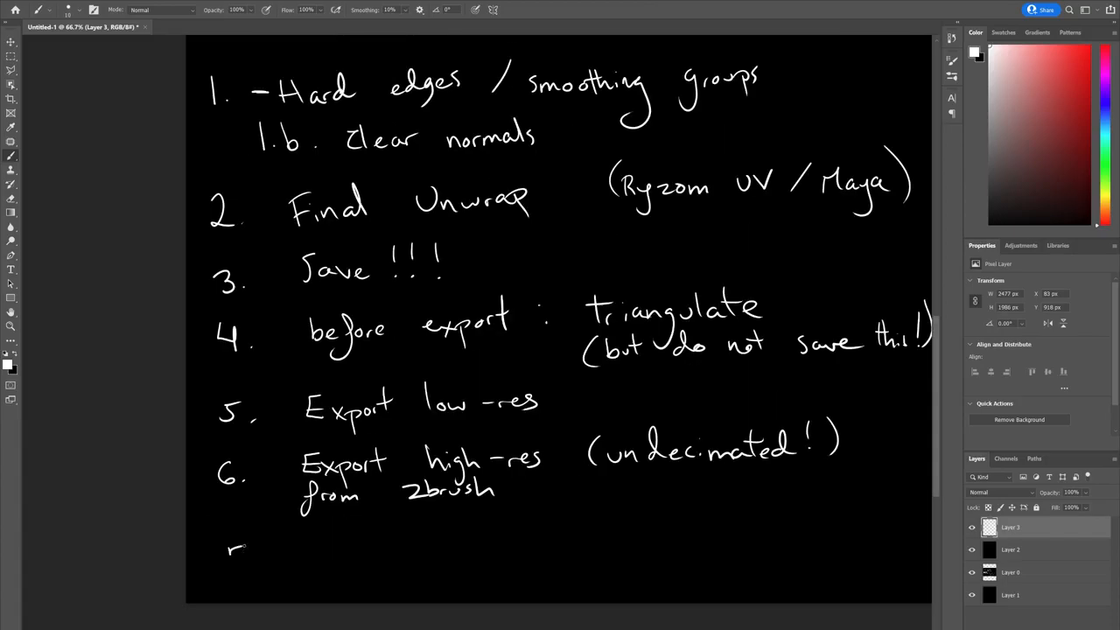
# Step: Handwrite "Final bake in Painter/Marmoset/ect" as item 7 at the end of the list
pyautogui.moveTo(247, 546); pyautogui.dragTo(238, 574)
pyautogui.moveTo(317, 564); pyautogui.dragTo(317, 567)
pyautogui.moveTo(311, 542)
pyautogui.mouseDown()
pyautogui.moveTo(332, 539)
pyautogui.moveTo(331, 550)
pyautogui.mouseUp()
pyautogui.moveTo(341, 553)
pyautogui.mouseDown()
pyautogui.moveTo(341, 563)
pyautogui.moveTo(375, 559)
pyautogui.mouseUp()
pyautogui.moveTo(376, 531); pyautogui.dragTo(379, 560)
pyautogui.moveTo(429, 530)
pyautogui.mouseDown()
pyautogui.moveTo(429, 556)
pyautogui.moveTo(465, 553)
pyautogui.mouseUp()
pyautogui.moveTo(472, 530); pyautogui.dragTo(473, 554)
pyautogui.moveTo(484, 542); pyautogui.dragTo(484, 554)
pyautogui.moveTo(488, 548); pyautogui.dragTo(499, 551)
pyautogui.moveTo(560, 546); pyautogui.dragTo(560, 554)
pyautogui.moveTo(567, 547); pyautogui.dragTo(578, 553)
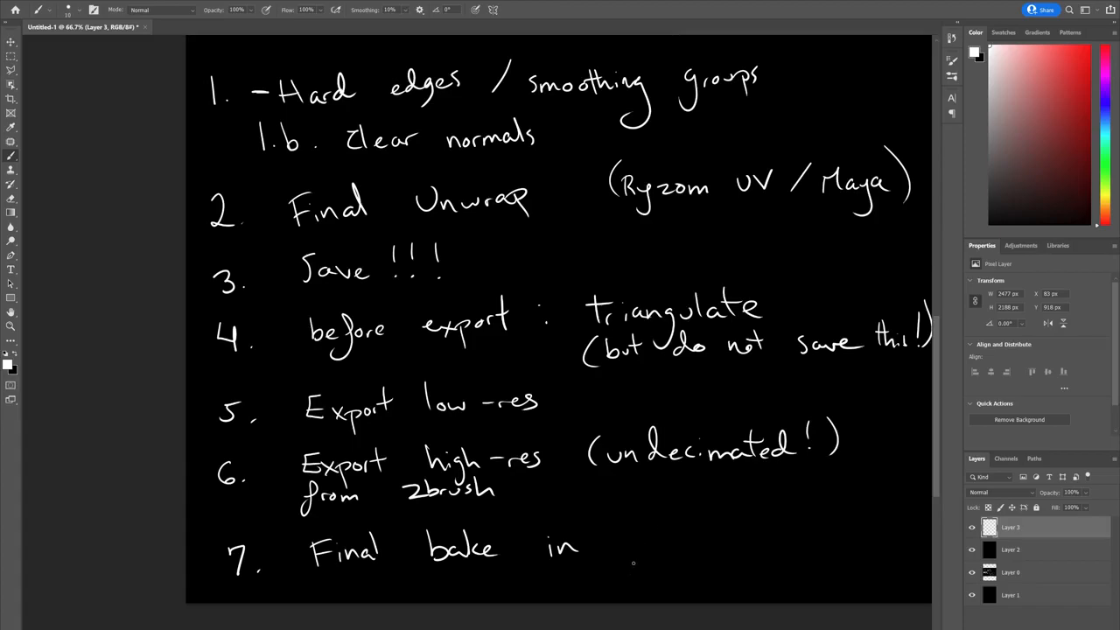
pyautogui.moveTo(631, 528)
pyautogui.mouseDown()
pyautogui.moveTo(634, 556)
pyautogui.moveTo(632, 540)
pyautogui.moveTo(678, 551)
pyautogui.mouseUp()
pyautogui.moveTo(685, 542); pyautogui.dragTo(697, 552)
pyautogui.moveTo(705, 525); pyautogui.dragTo(706, 551)
pyautogui.moveTo(711, 542); pyautogui.dragTo(726, 546)
pyautogui.moveTo(744, 509)
pyautogui.mouseDown()
pyautogui.moveTo(733, 549)
pyautogui.moveTo(849, 542)
pyautogui.mouseUp()
pyautogui.moveTo(851, 538); pyautogui.dragTo(870, 535)
pyautogui.moveTo(885, 511); pyautogui.dragTo(873, 543)
pyautogui.moveTo(893, 536); pyautogui.dragTo(929, 539)
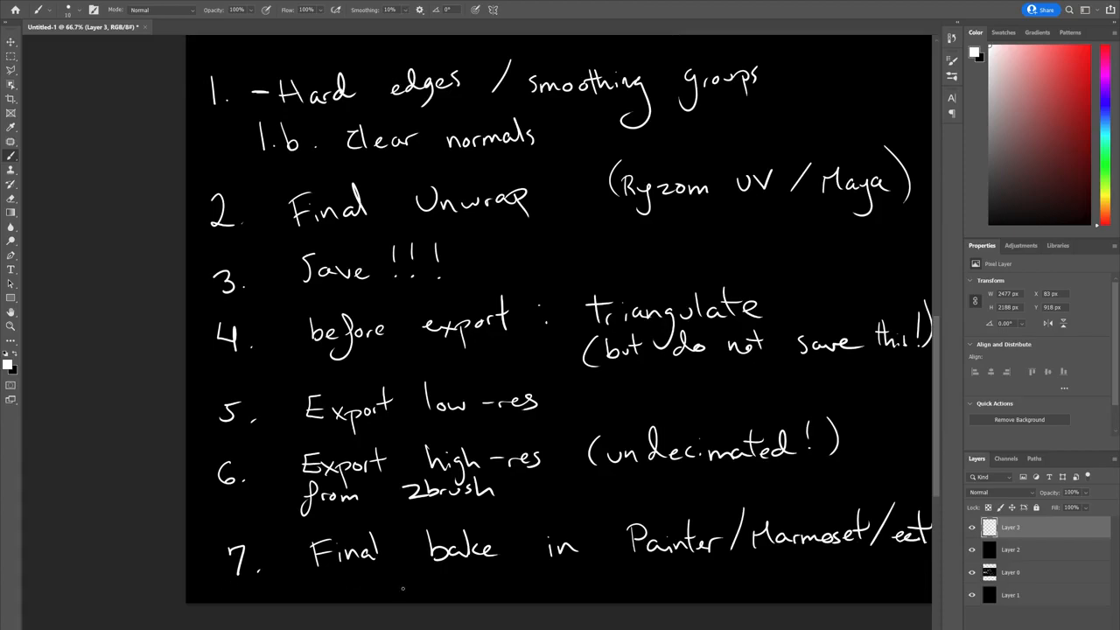